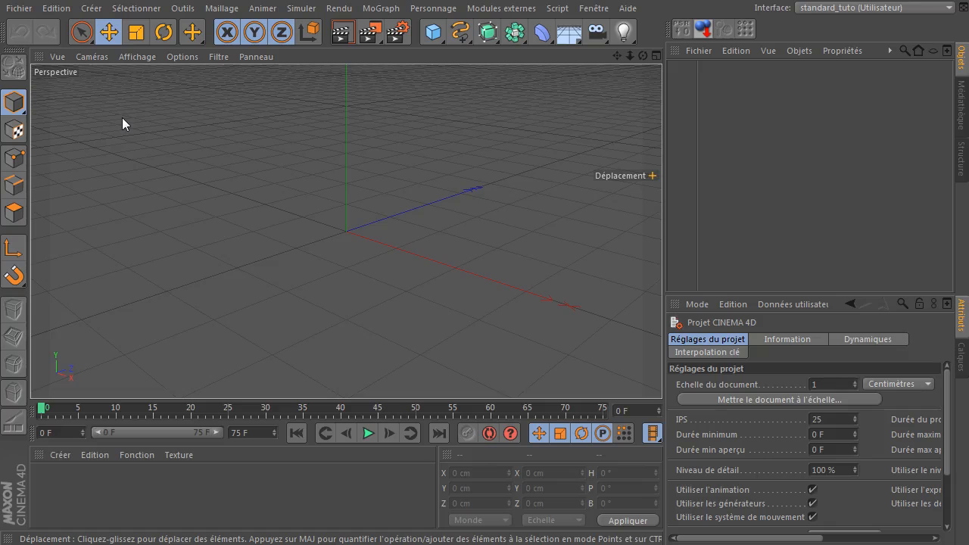
- Cycle through the Move, Scale and Rotate tools and finish with the Live Selection tool active
left_click(81, 35)
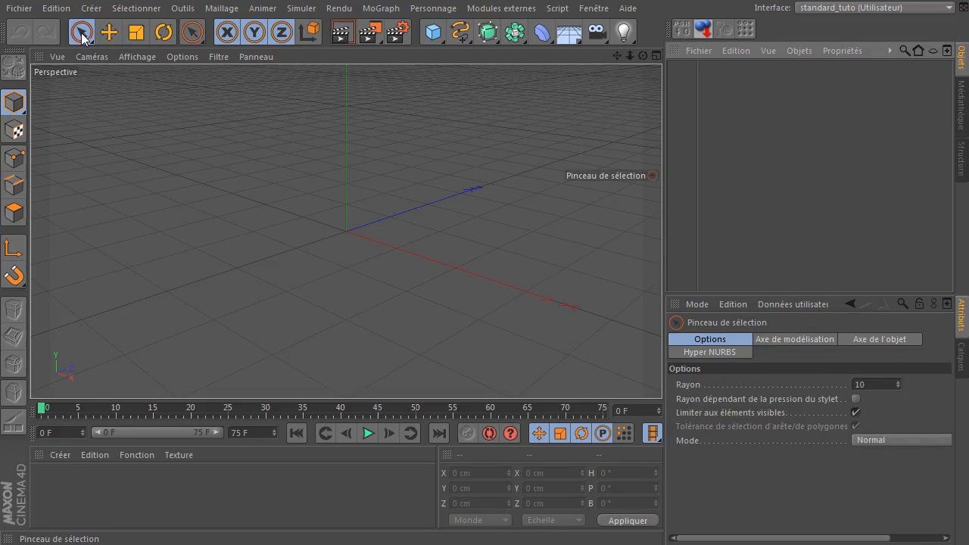
left_click(106, 36)
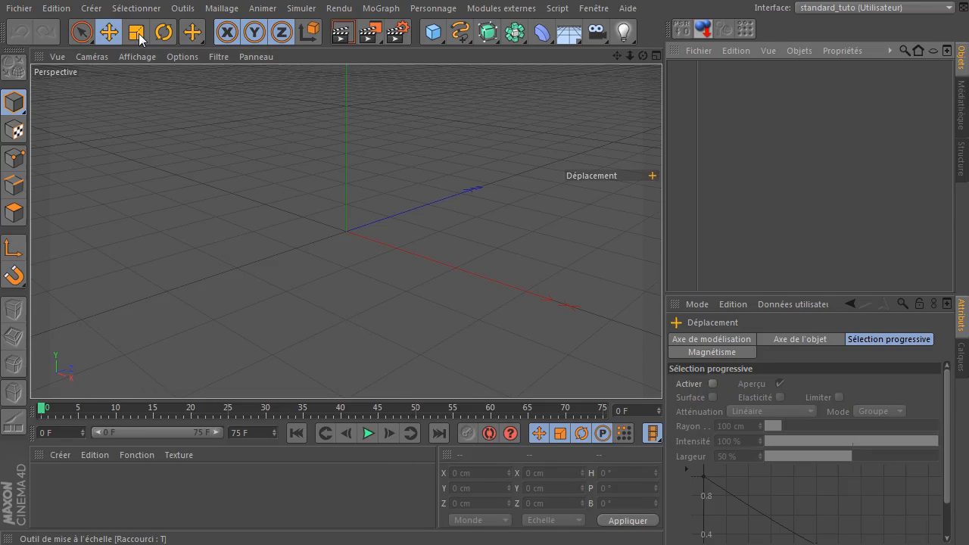
left_click(138, 34)
left_click(165, 36)
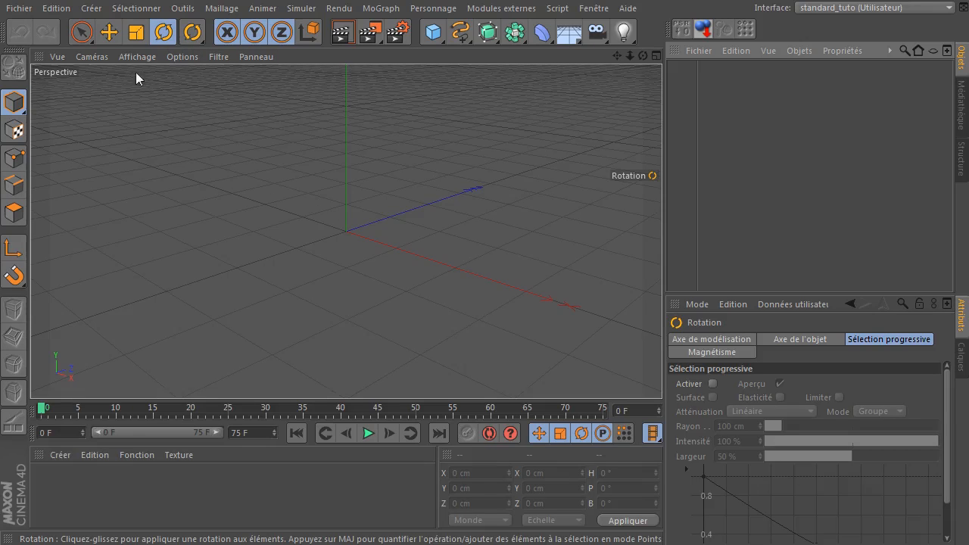
left_click(76, 36)
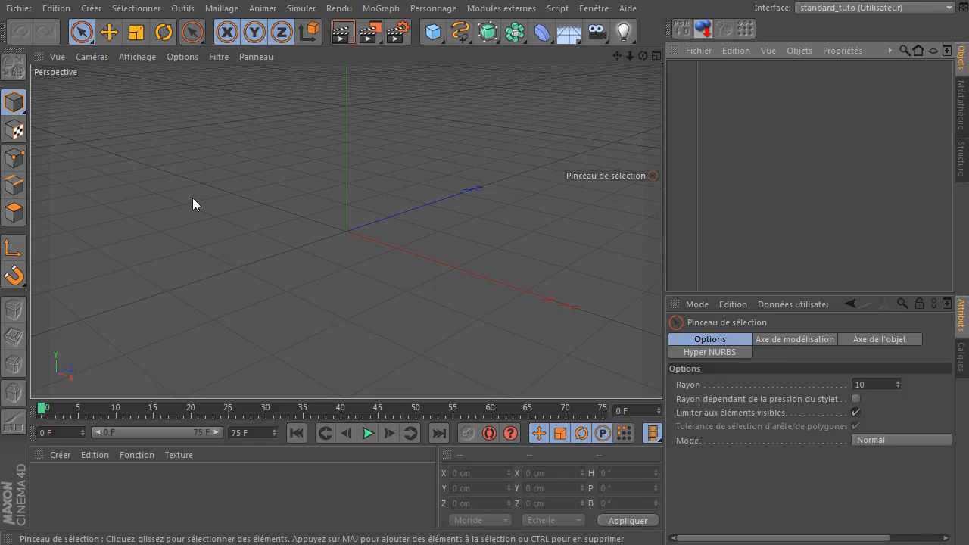
- Switch through the point, edge and polygon editing modes and return to model mode
left_click(14, 158)
left_click(14, 186)
left_click(13, 217)
left_click(15, 157)
left_click(14, 186)
left_click(14, 213)
left_click(14, 102)
left_click(390, 9)
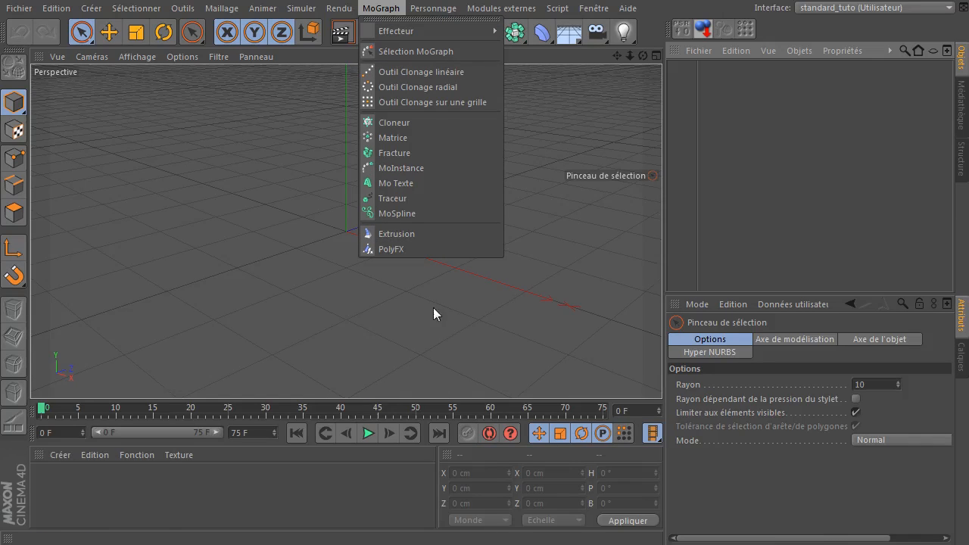
left_click(341, 311)
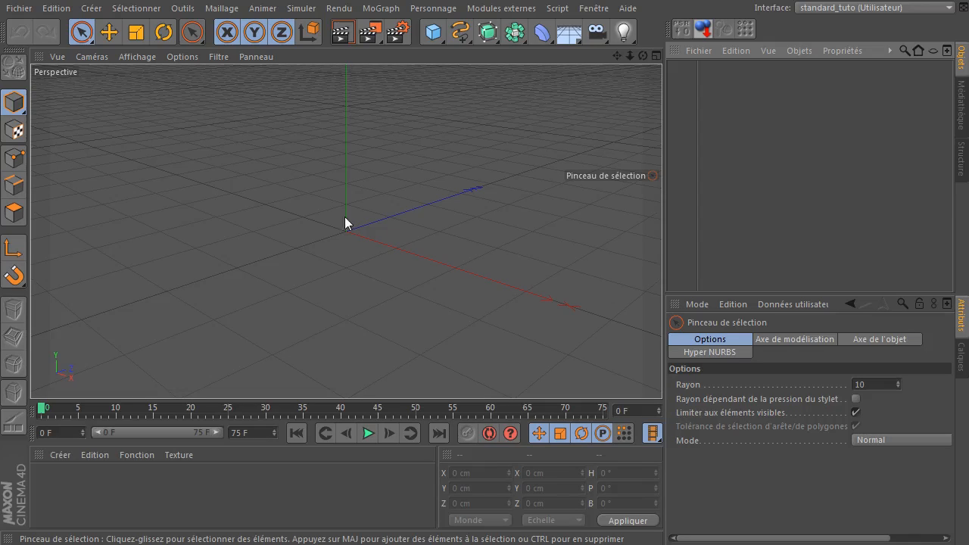
left_click(193, 33)
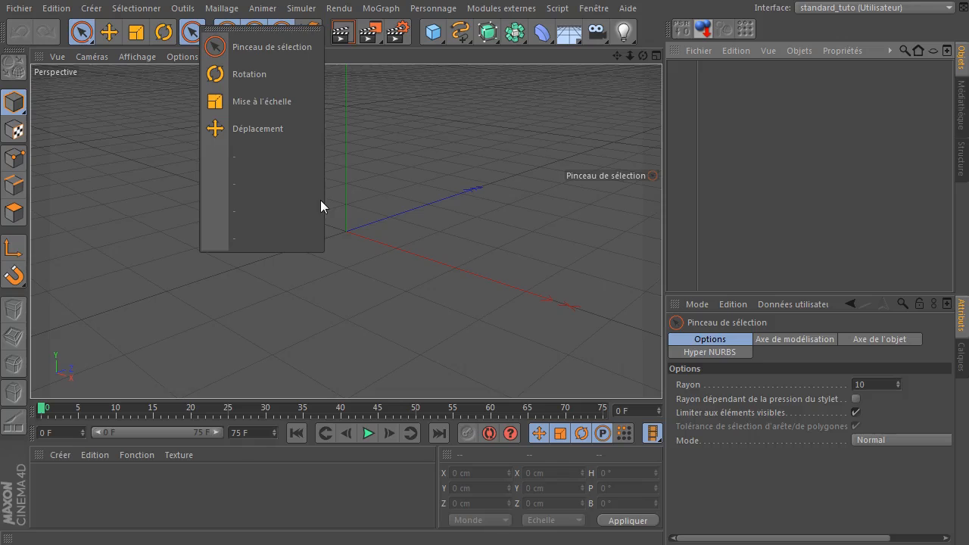
left_click(144, 193)
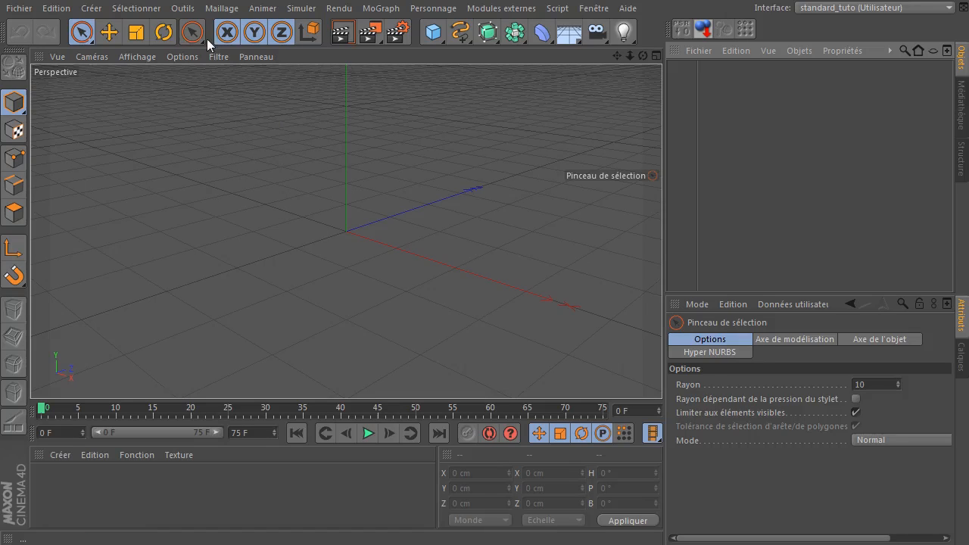
left_click(191, 32)
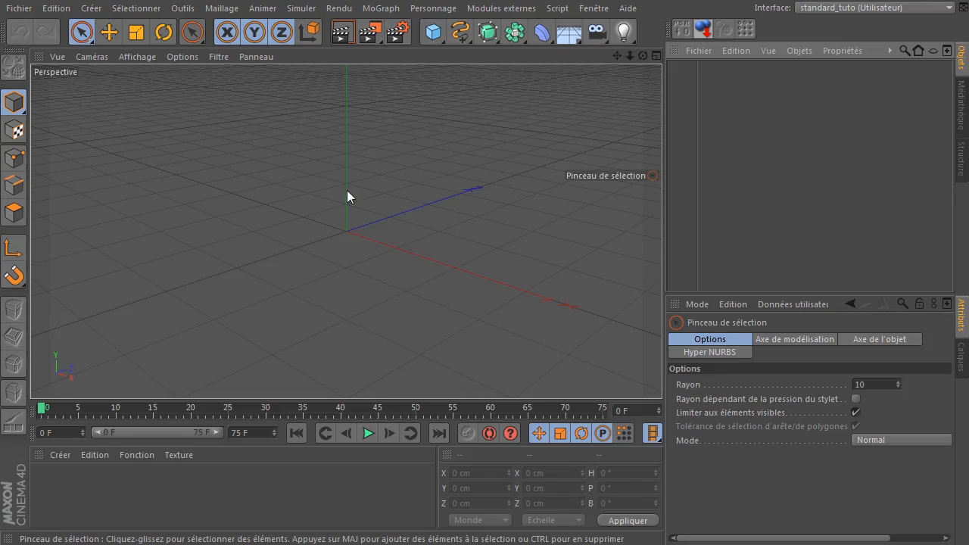
- Toggle the coordinate system between world and object axes, ending on the object system
left_click(310, 32)
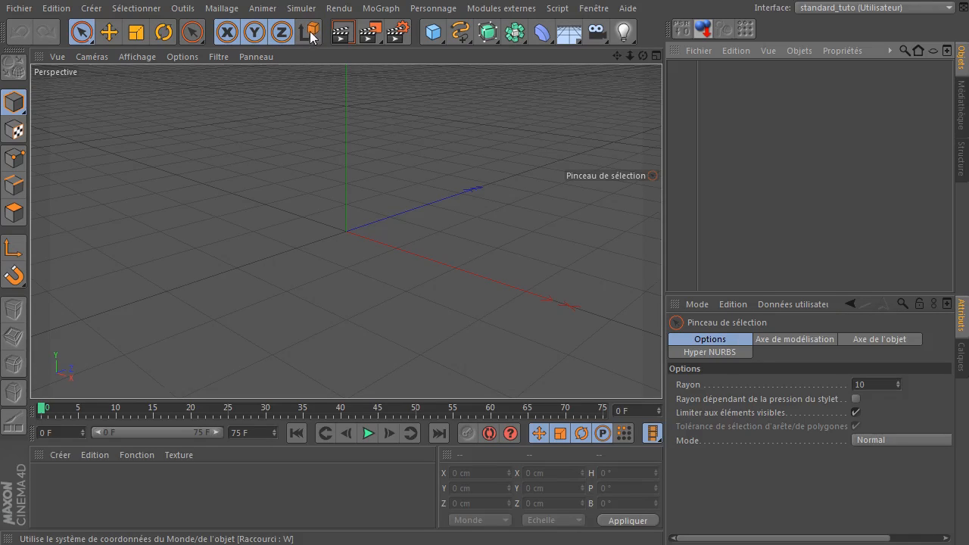
left_click(310, 34)
left_click(310, 34)
left_click(311, 34)
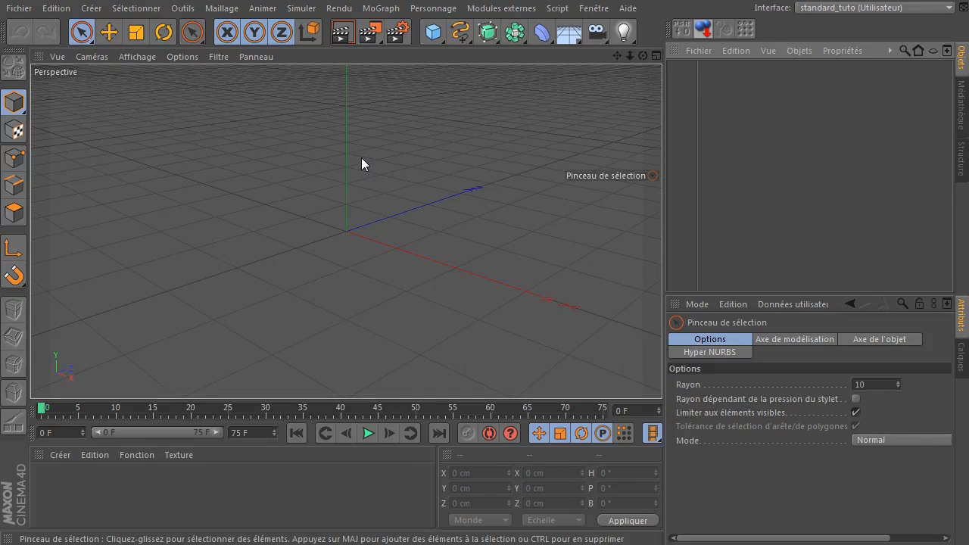
key("w")
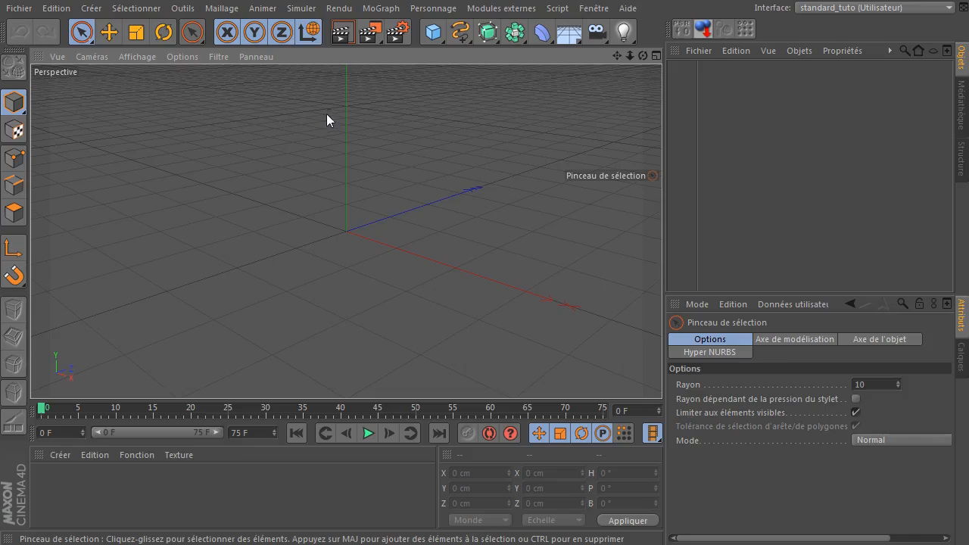
key("w")
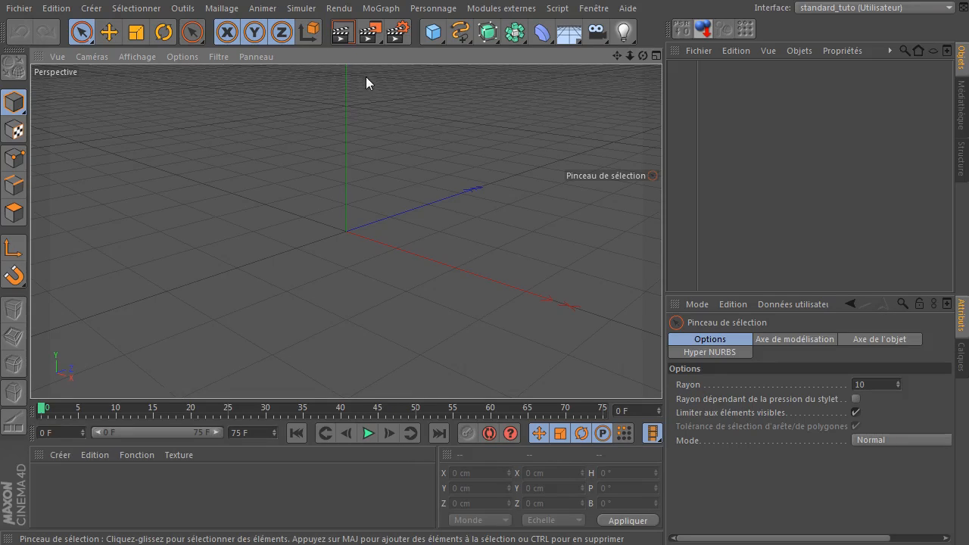
- Render the empty perspective view twice, returning to the editor display each time
left_click(343, 32)
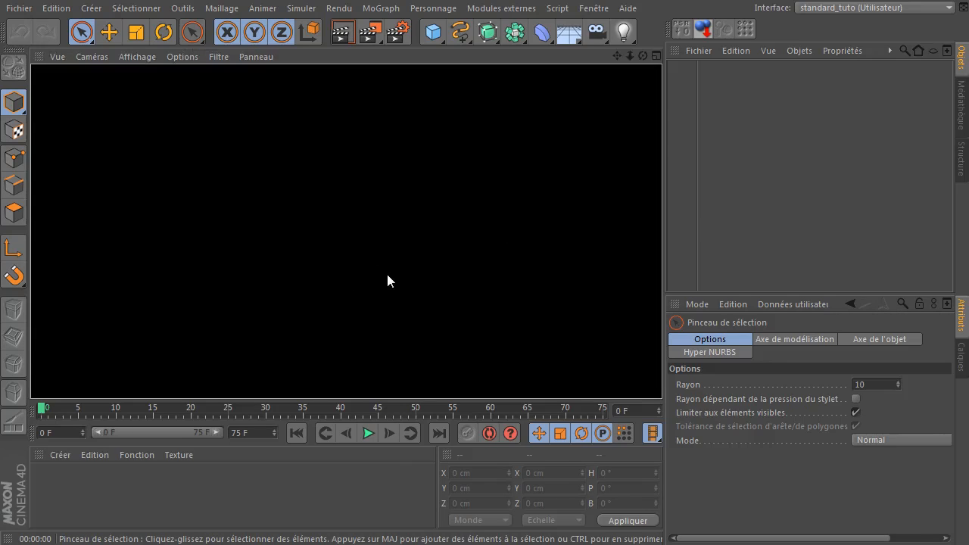
left_click(764, 144)
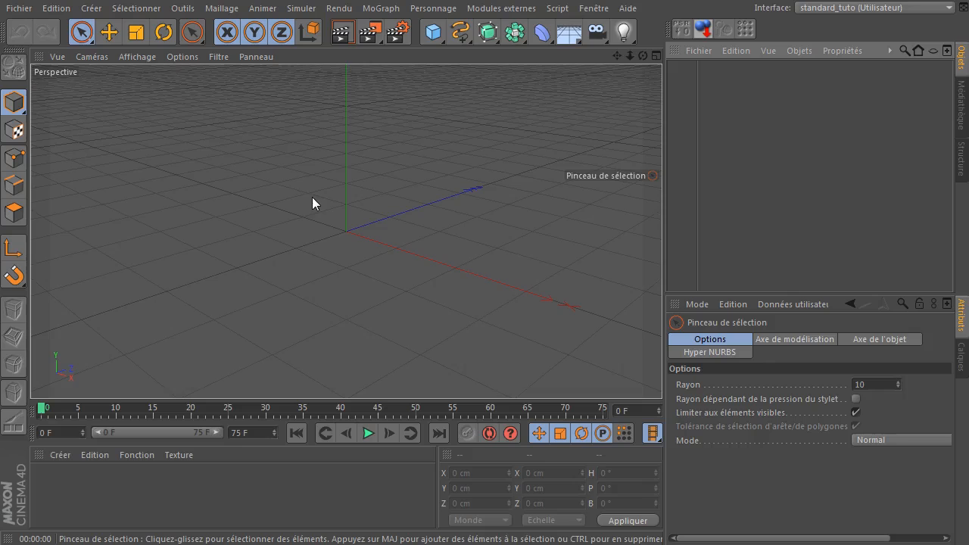
key("ctrl+r")
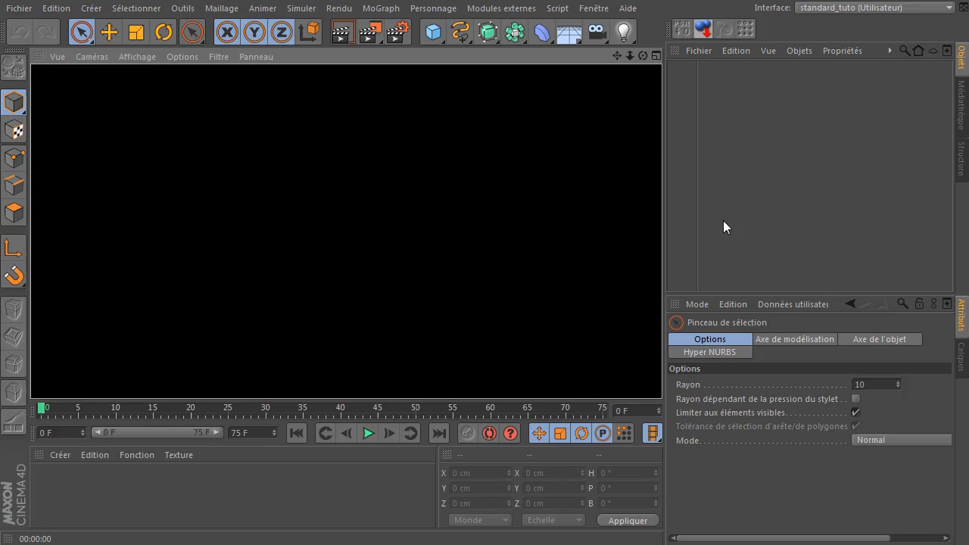
left_click(751, 137)
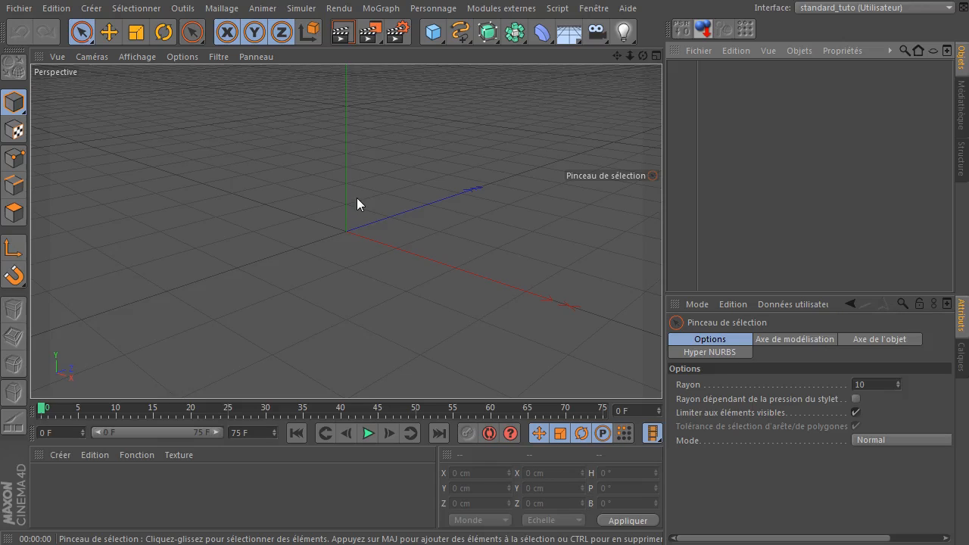
- Switch the interface to the layout with the enlarged viewport and the recent-tools palette
left_click(907, 12)
left_click(863, 203)
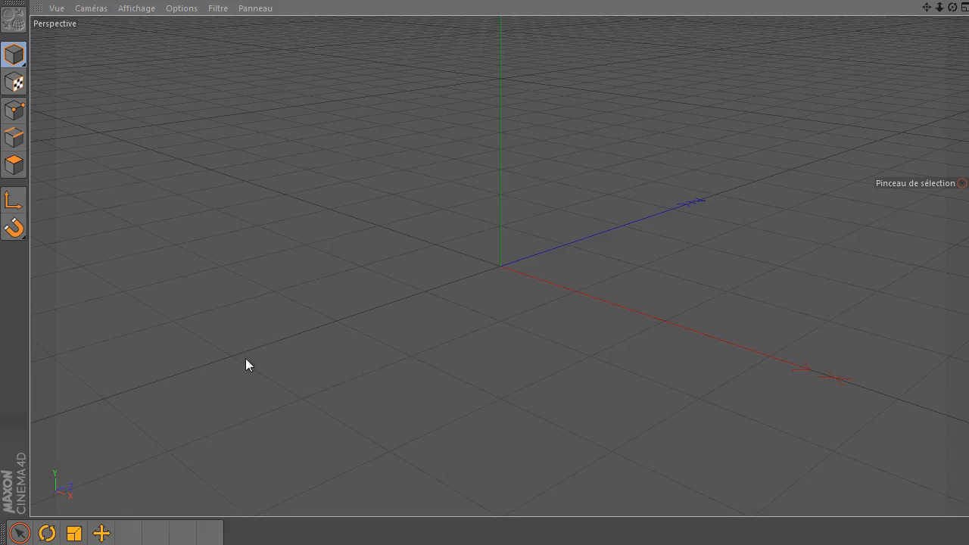
- Alternate between the Live Selection tool and the Move and Rotate tools, ending with Rotate active
left_click(103, 533)
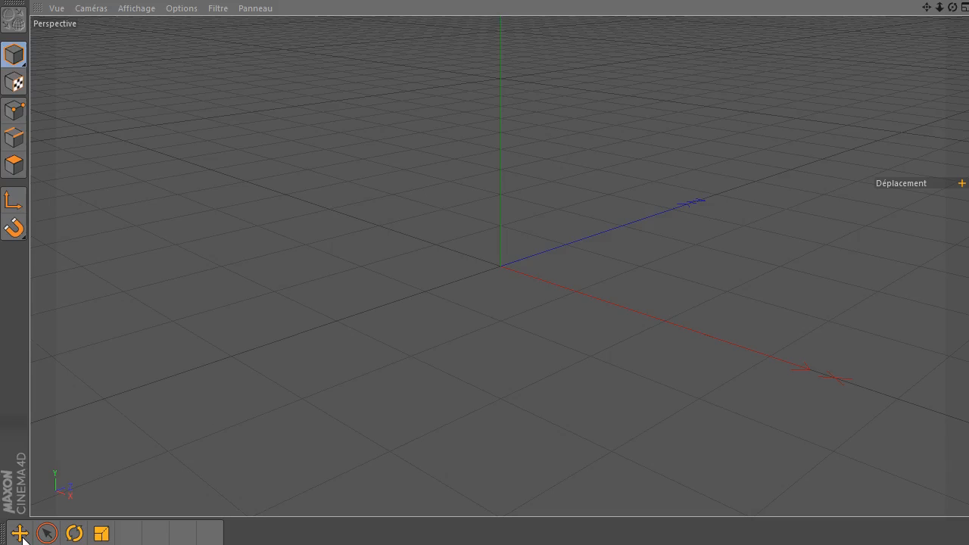
key("space")
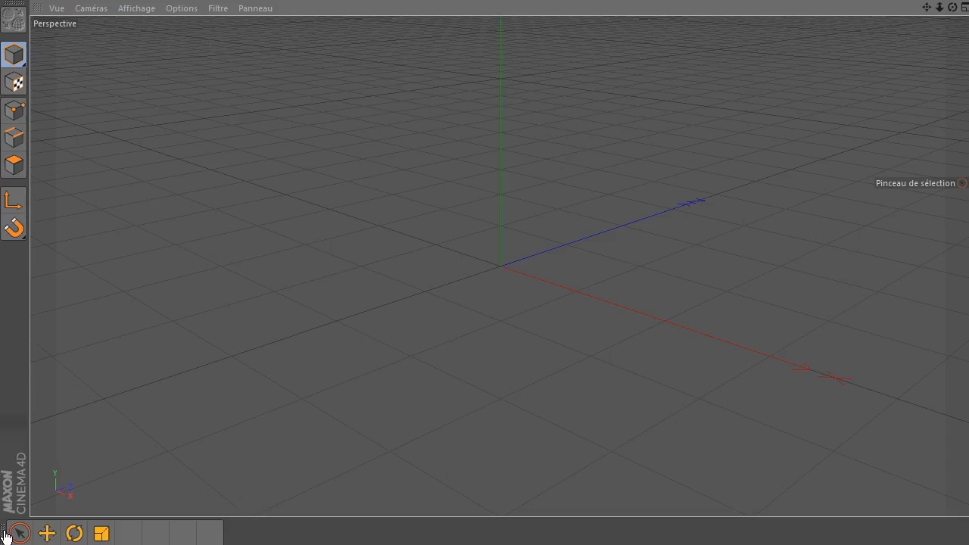
left_click(75, 534)
key("space")
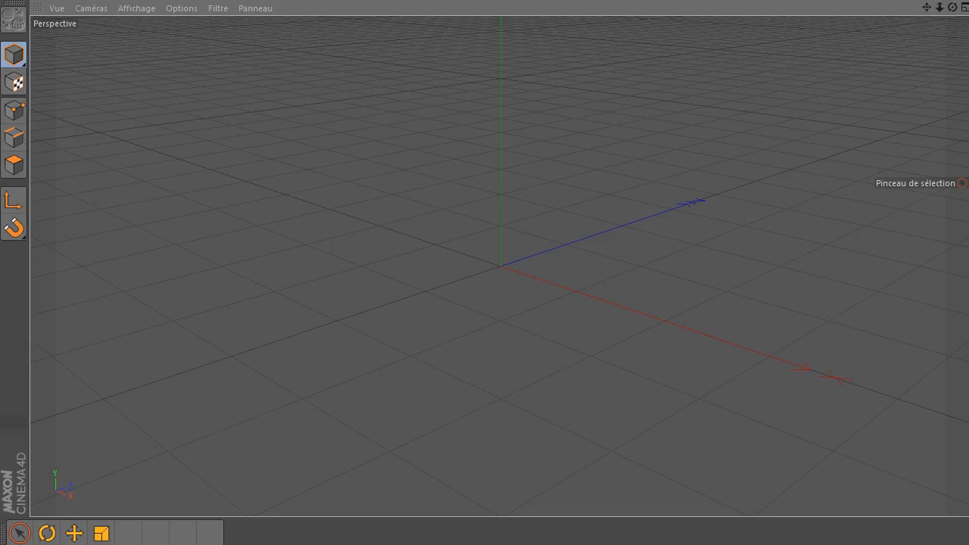
key("space")
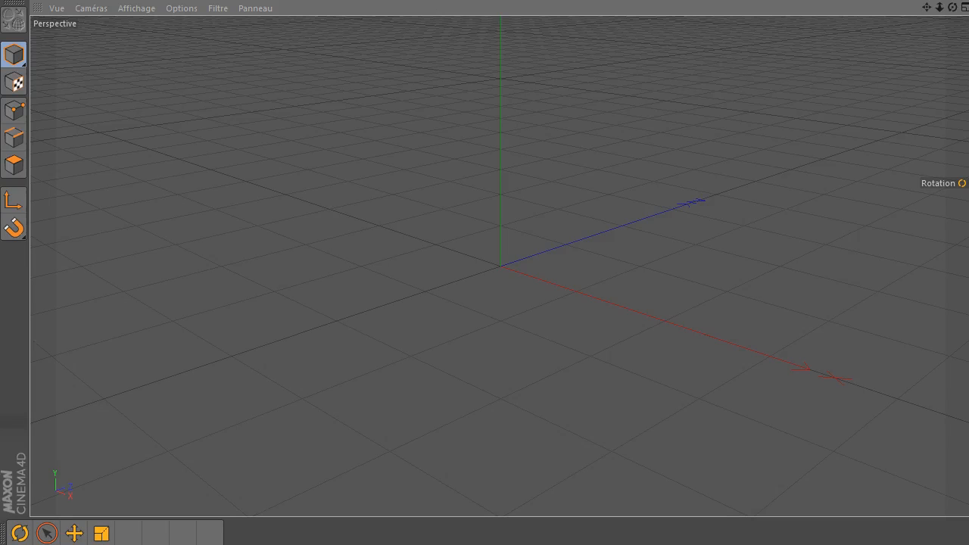
- Show the floating object and attribute managers window, reposition it over the viewport and hide it again
key("shift+F1")
left_click_drag(848, 64, 646, 40)
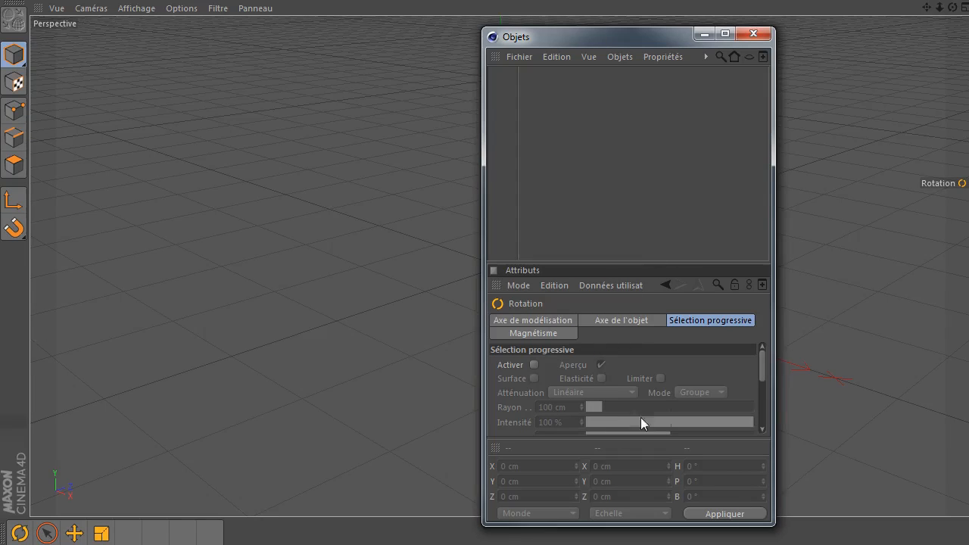
left_click_drag(521, 38, 582, 41)
left_click_drag(834, 151, 865, 148)
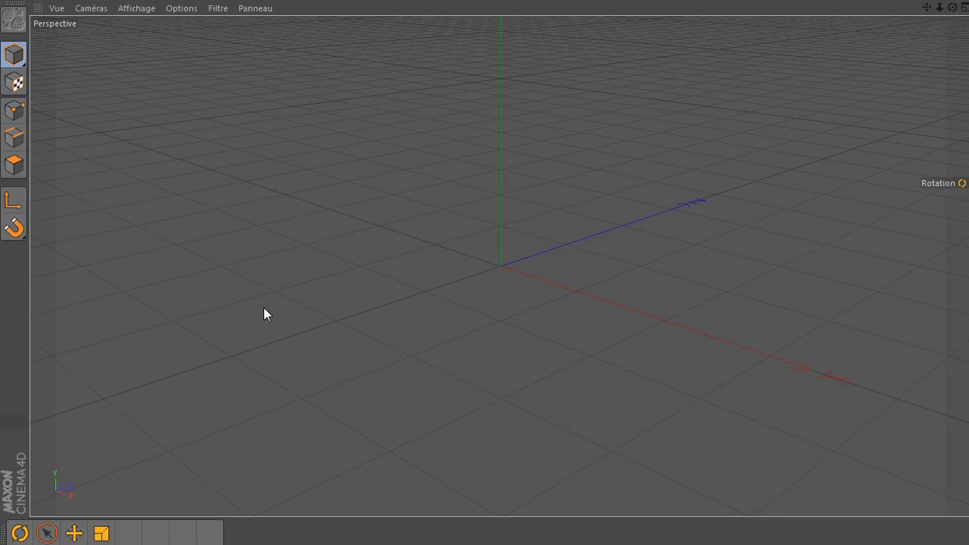
- Set the perspective view's display mode to Gouraud shading with lines (Ombrage de Gouraud (lignes))
left_click(148, 9)
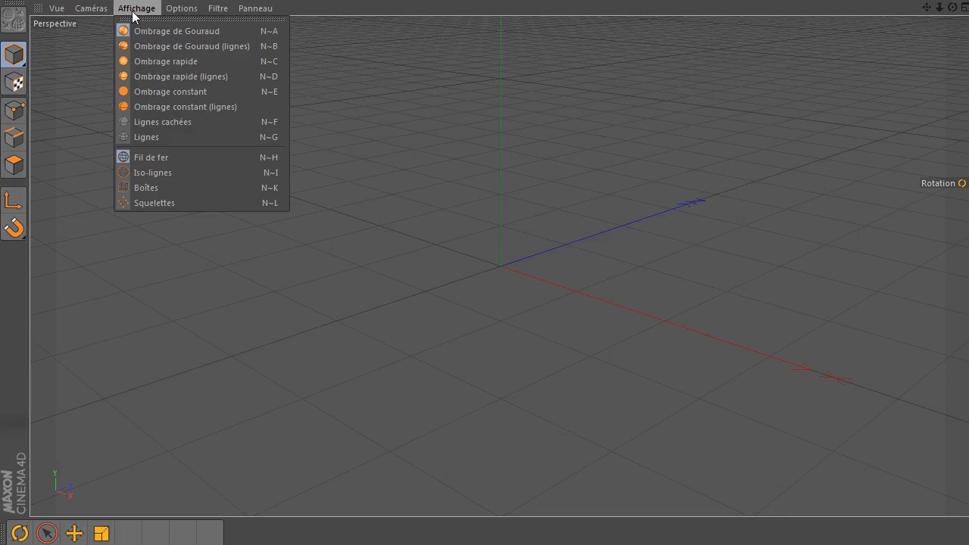
left_click(179, 46)
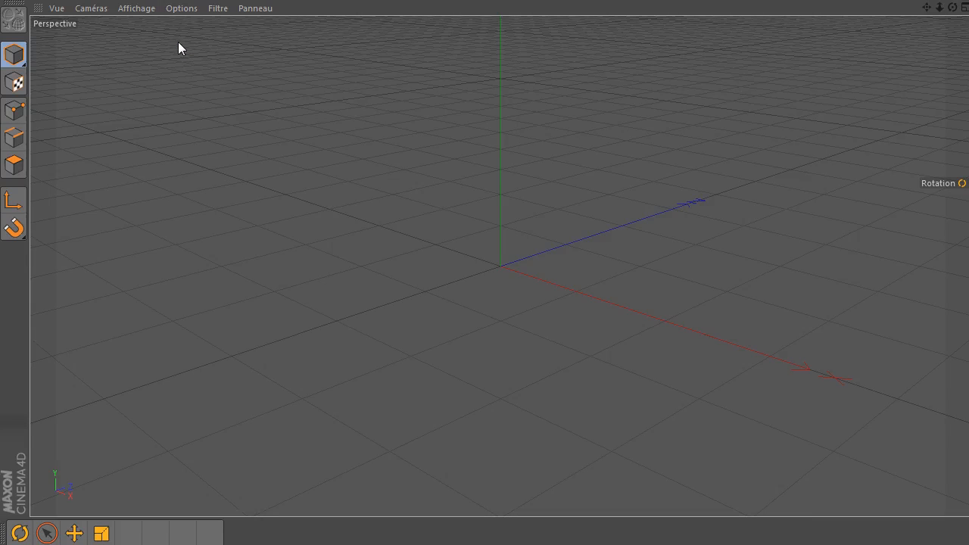
left_click(140, 9)
left_click(550, 3)
- Add a disk primitive at the scene origin and reselect it with the Live Selection tool active
left_click_drag(953, 7, 901, 17)
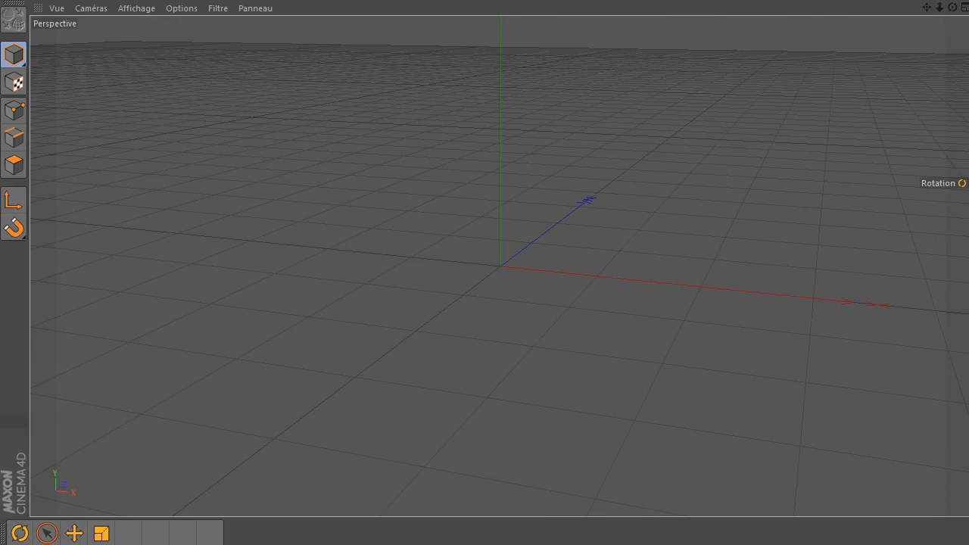
left_click_drag(968, 30, 841, 61)
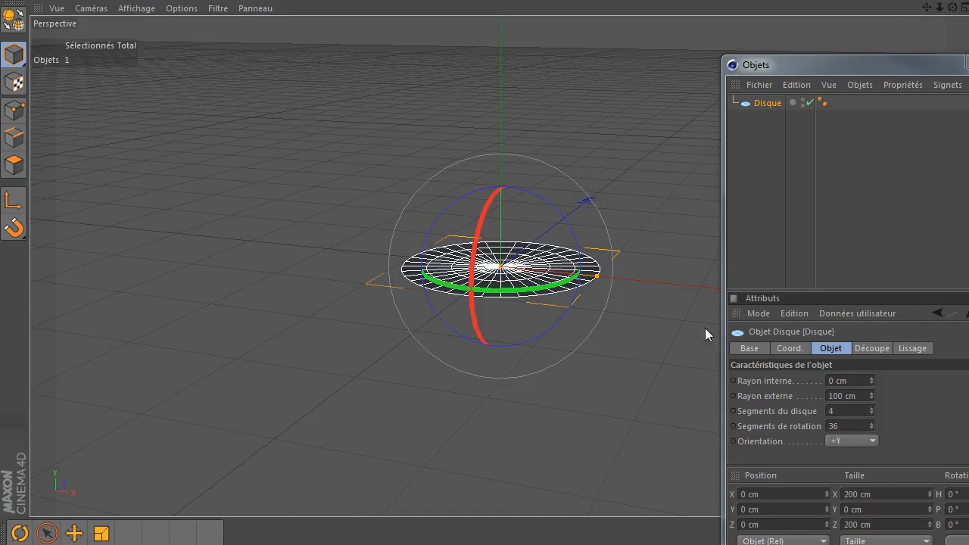
left_click(46, 534)
left_click(642, 246)
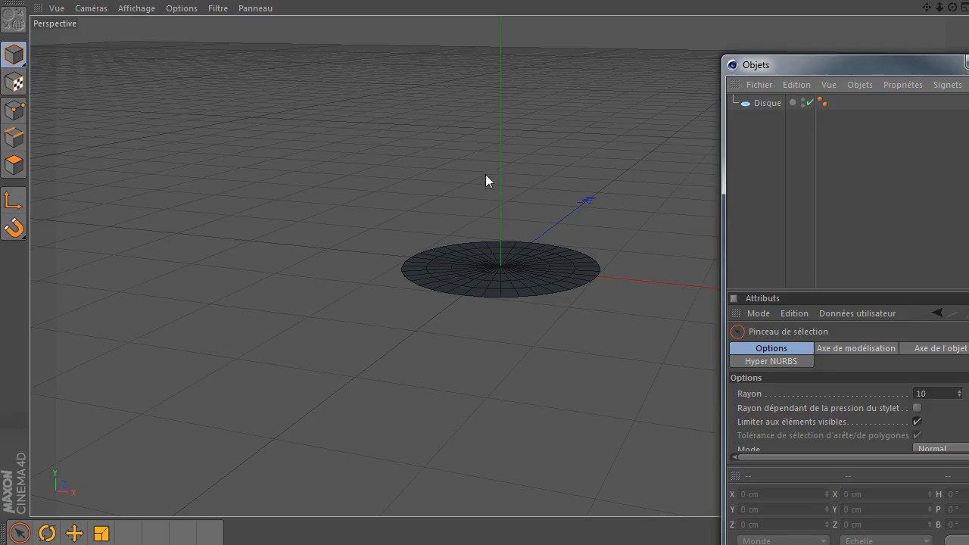
left_click_drag(390, 166, 396, 75, "alt")
left_click(956, 318)
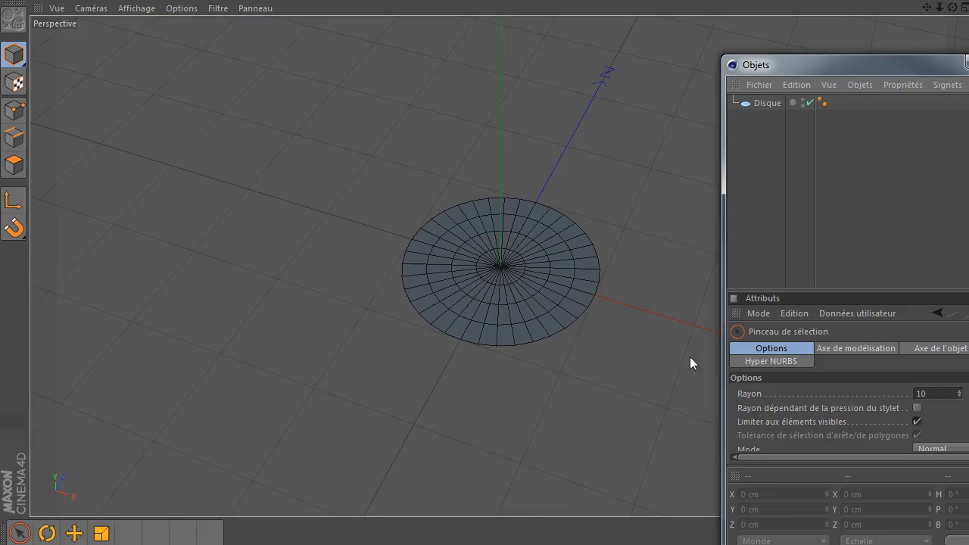
left_click(765, 105)
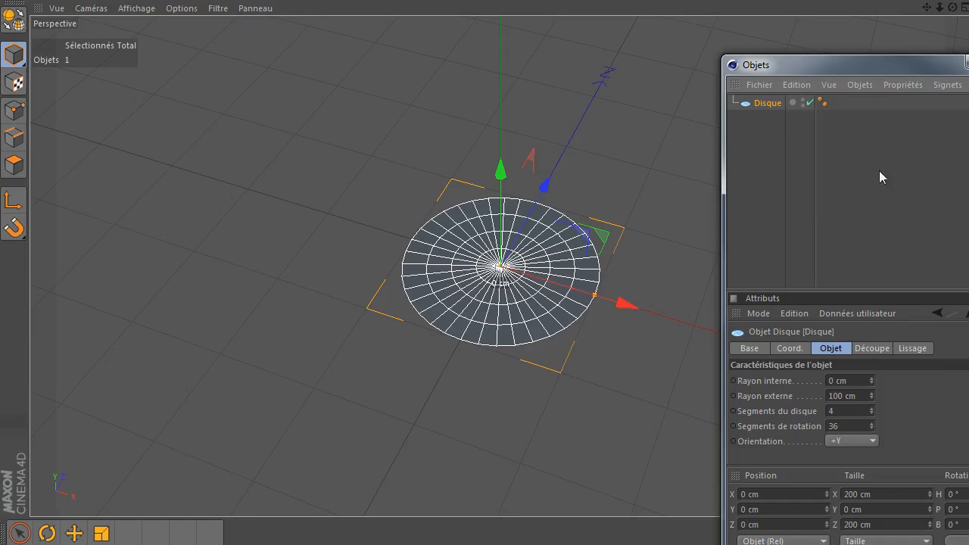
- Set the disk's disc segments to 1 and its rotation segments to 8
left_click_drag(854, 69, 815, 25)
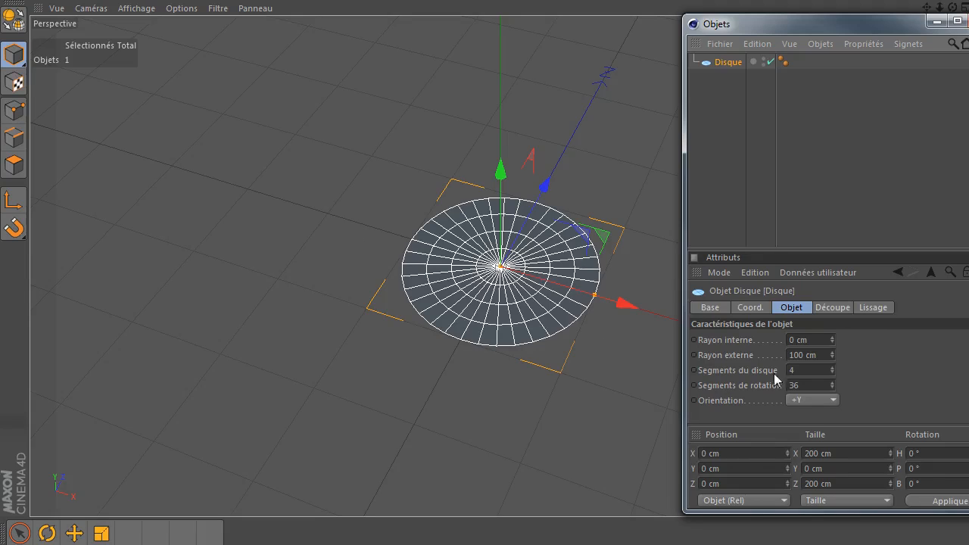
double_click(812, 371)
type("1")
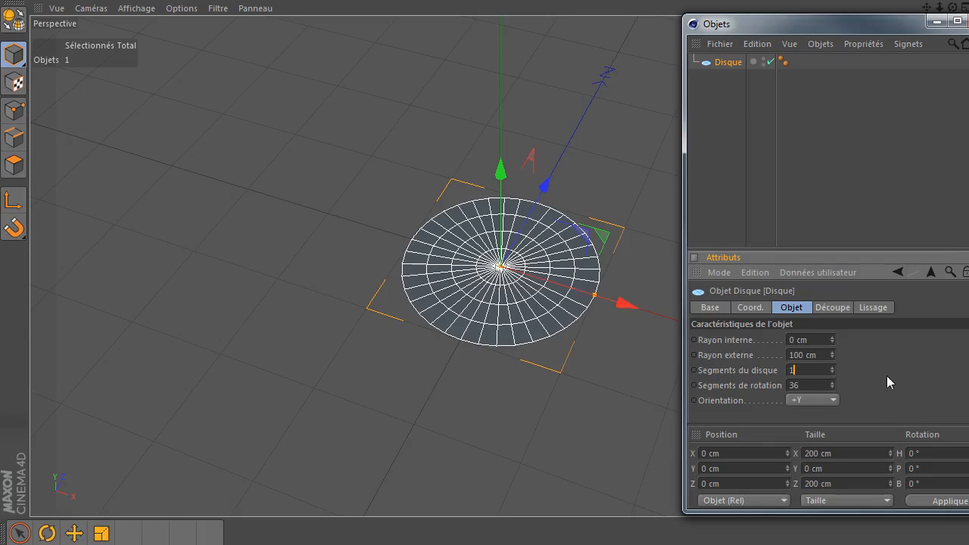
key("Return")
key("Tab")
type("8")
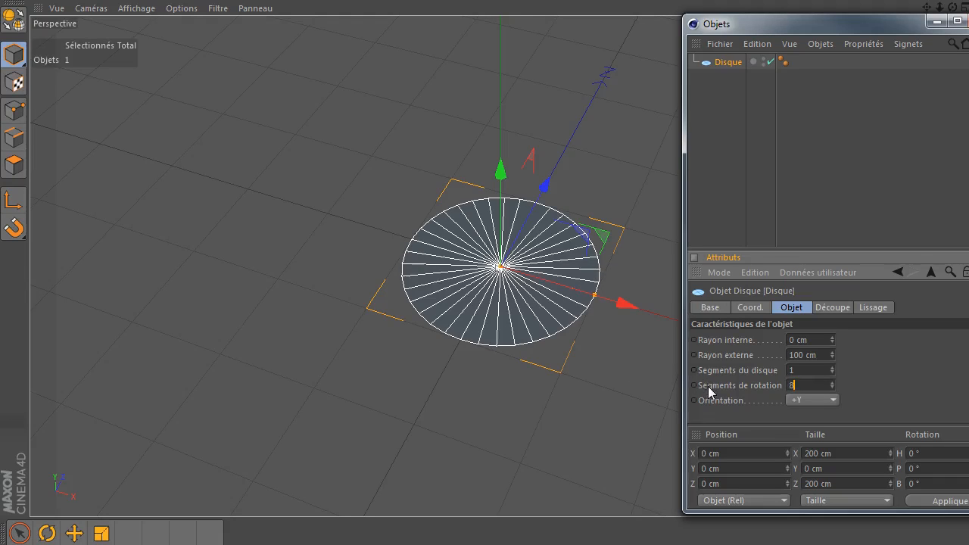
key("Return")
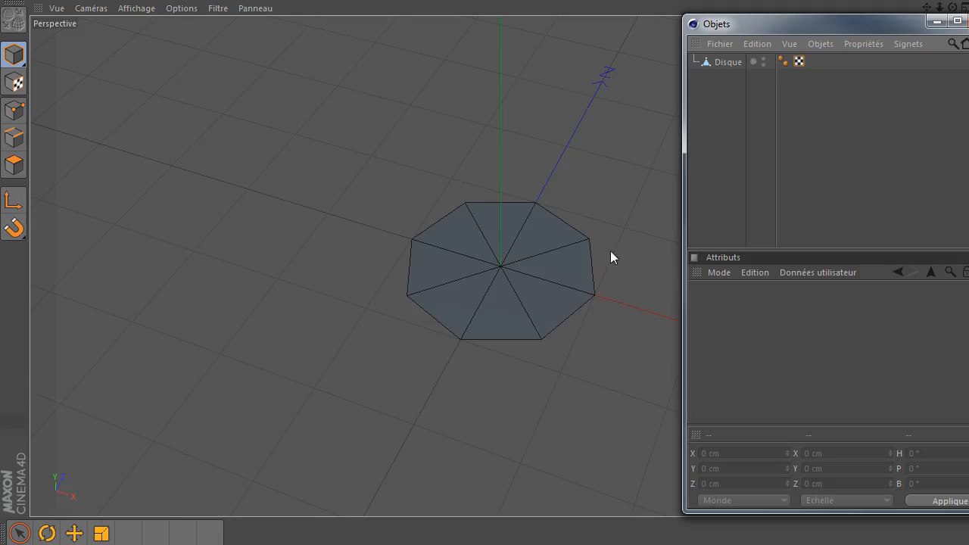
- Undo the disk's conversion to a polygon object to get back the parametric primitive
left_click(715, 62)
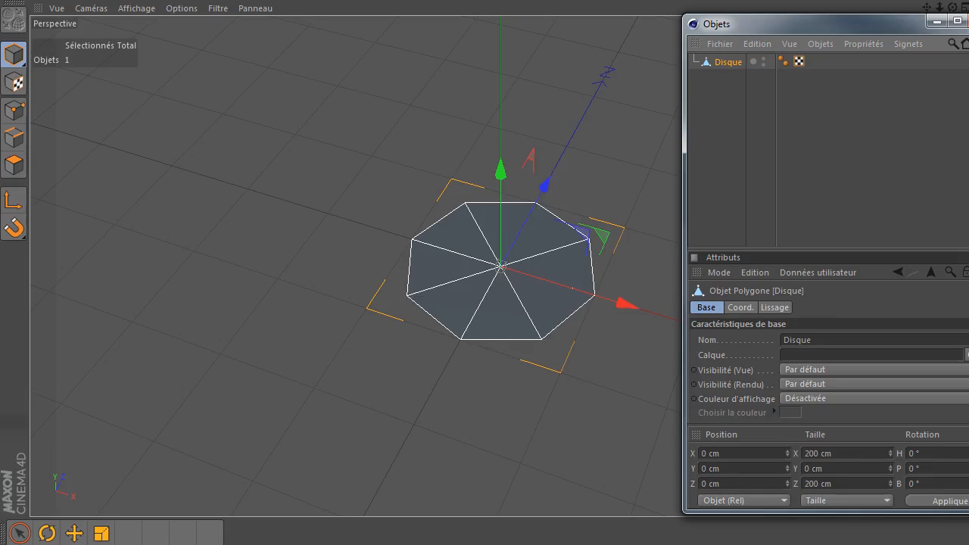
key("ctrl+z")
key("ctrl+z")
key("ctrl+z")
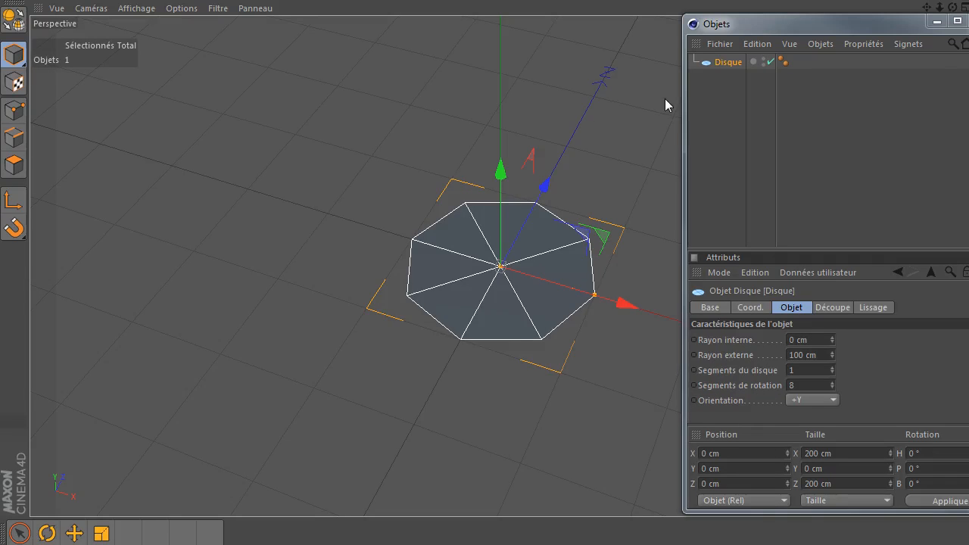
- Set the disk's orientation to -Z so that it stands upright
left_click_drag(821, 28, 881, 87)
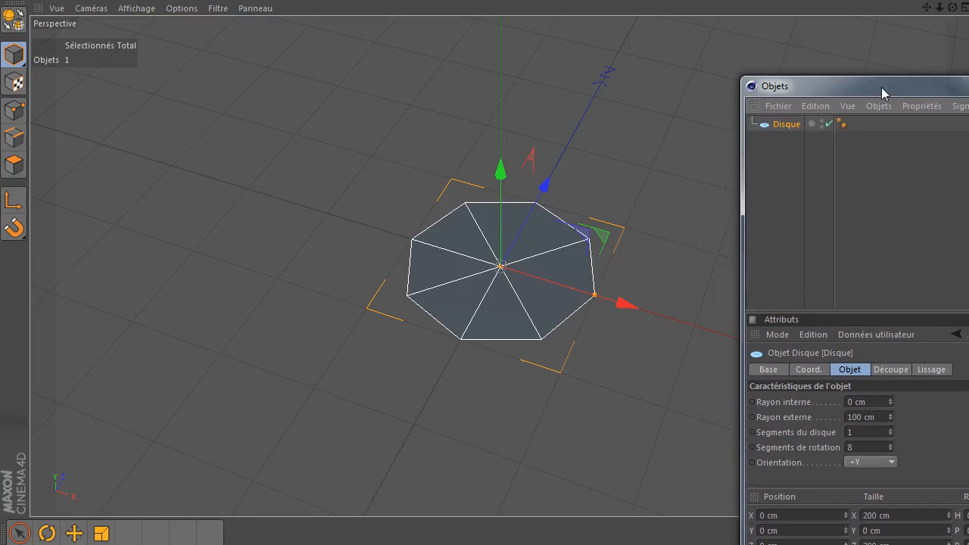
mouse_move(954, 10)
left_mouse_down()
mouse_move(954, 2)
mouse_move(953, 11)
left_mouse_up()
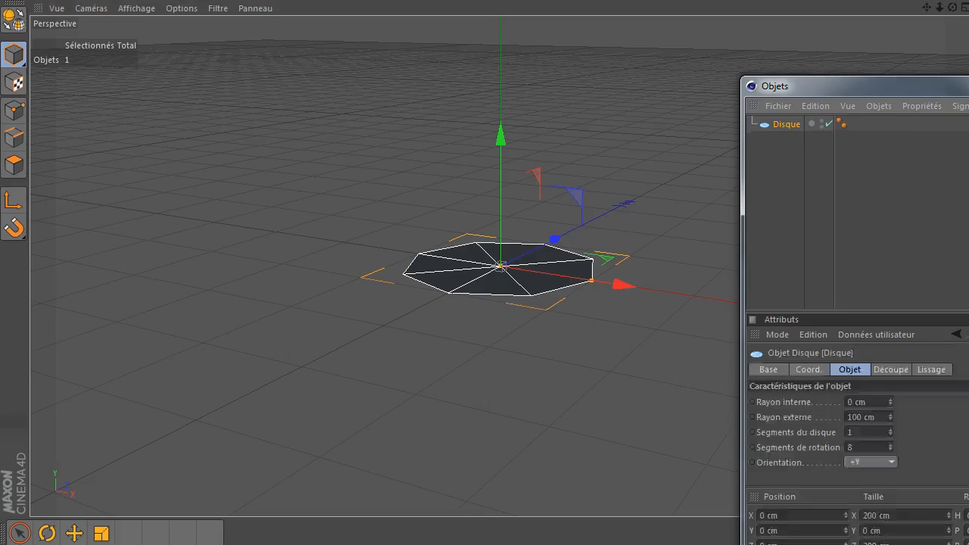
left_click(892, 167)
left_click_drag(886, 91, 812, 41)
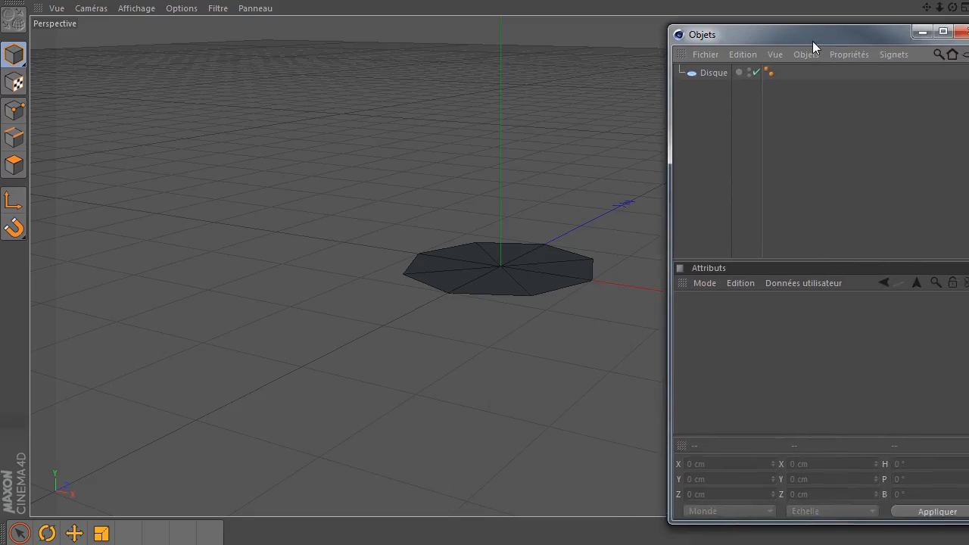
left_click(707, 72)
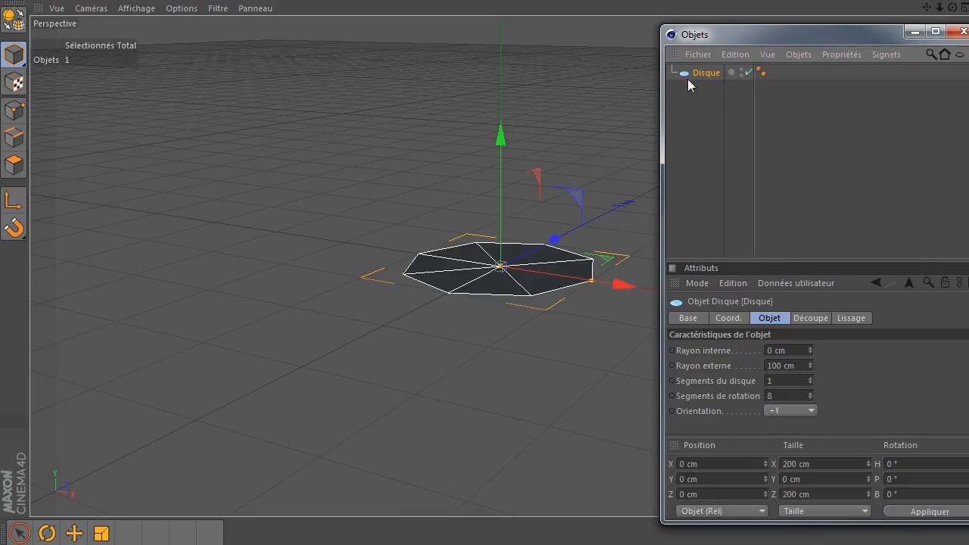
left_click(794, 411)
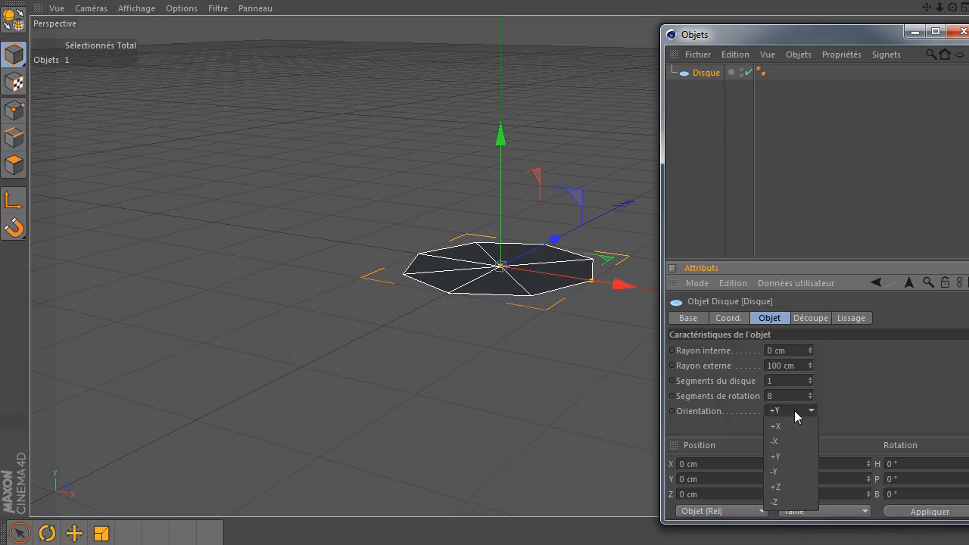
left_click(792, 498)
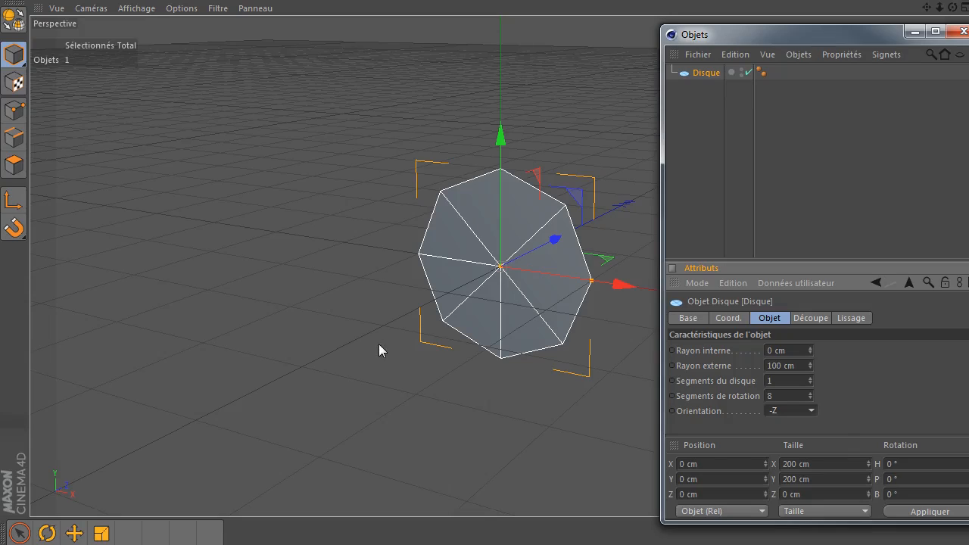
- Convert the upright disk into an editable polygon object and keep it selected
left_click_drag(792, 39, 968, 40)
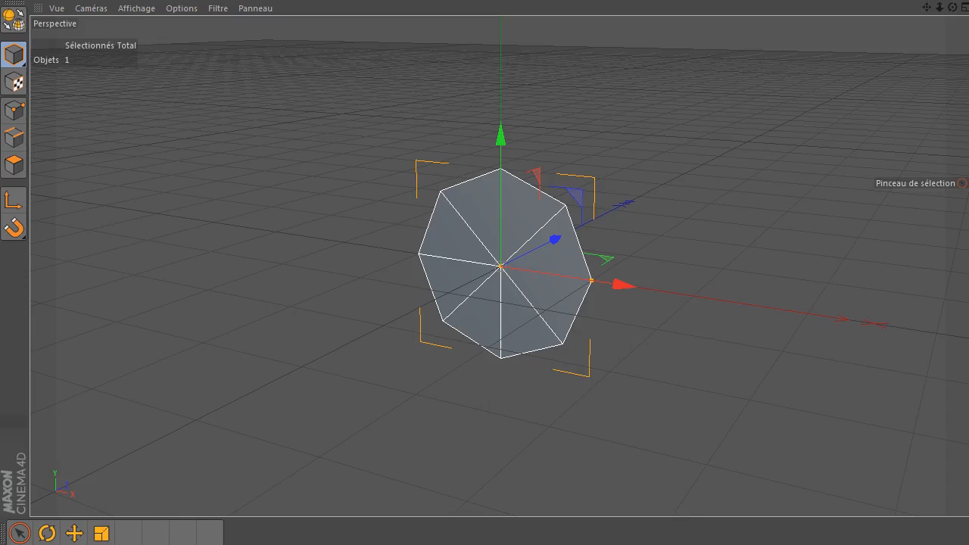
left_click_drag(954, 7, 765, 208)
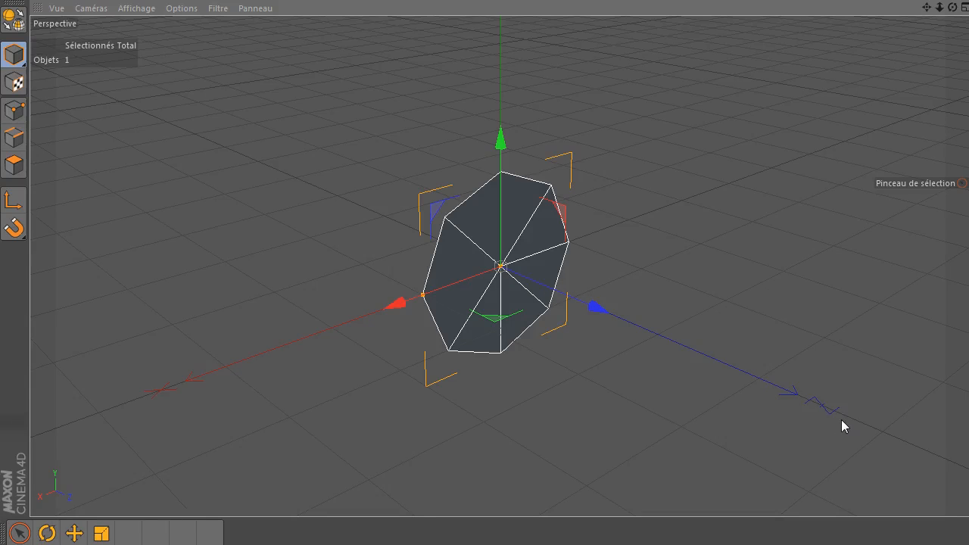
left_click_drag(953, 6, 912, 42)
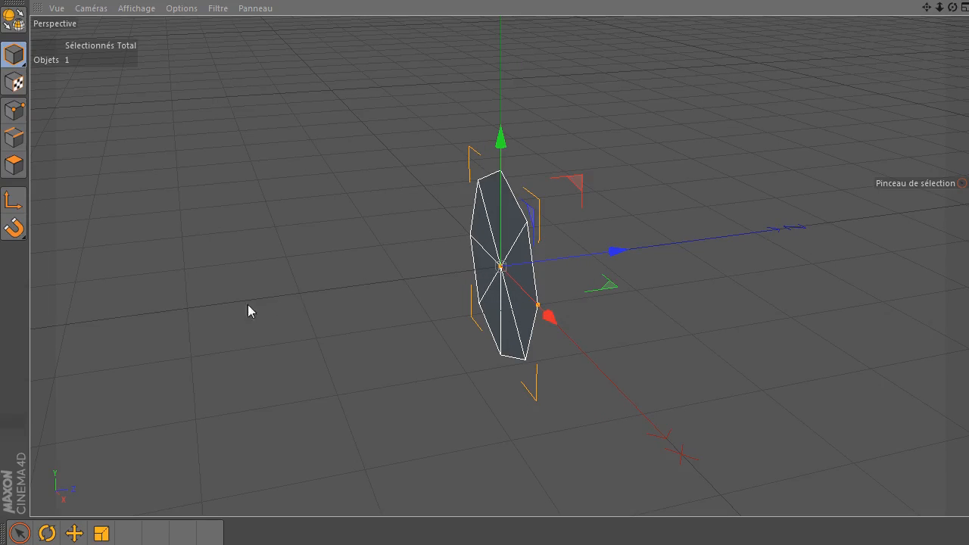
left_click_drag(952, 7, 847, 47)
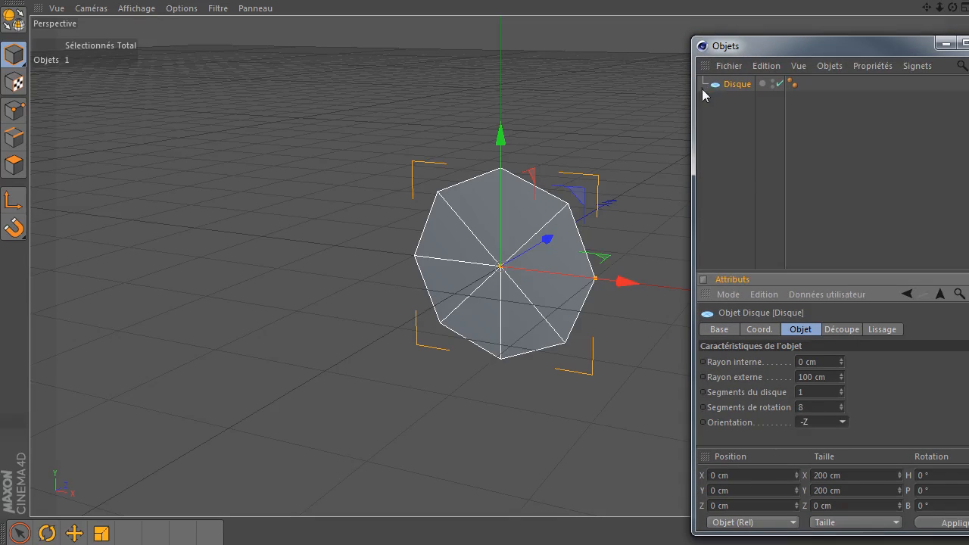
left_click(730, 87)
left_click(10, 24)
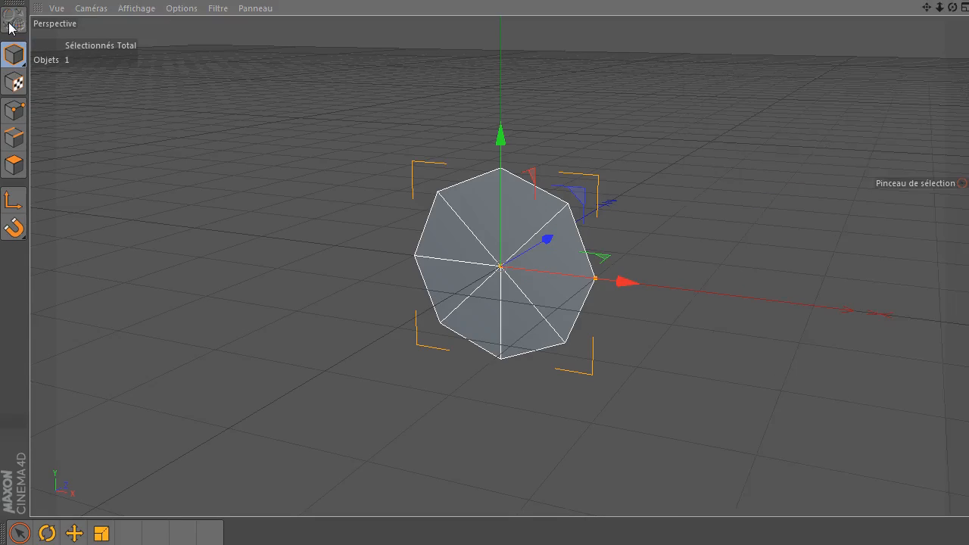
key("shift+F1")
left_click(712, 95)
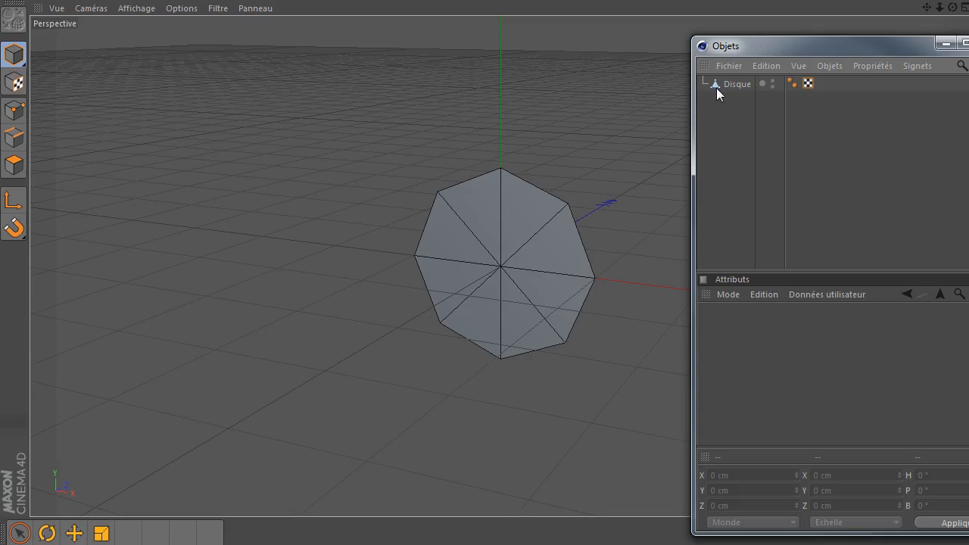
left_click(733, 84)
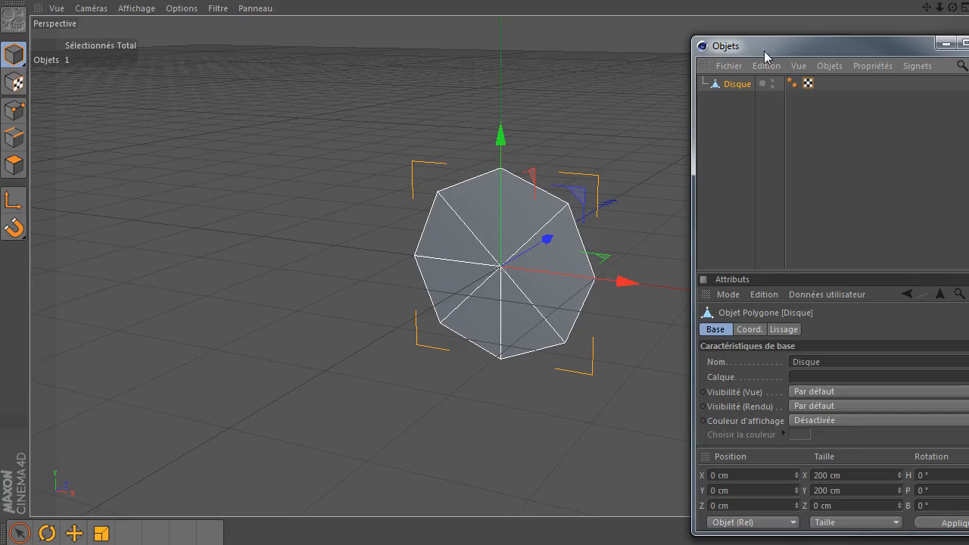
key("shift+F1")
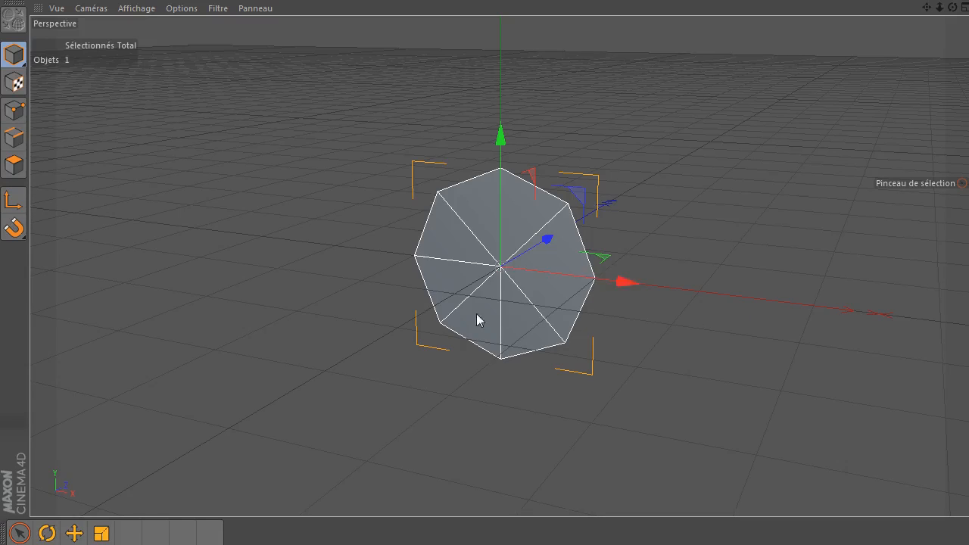
- Apply an inner extrusion (Extrusion interne) to all eight disk polygons, down to about half the radius, and delete the inner polygons
left_click(13, 164)
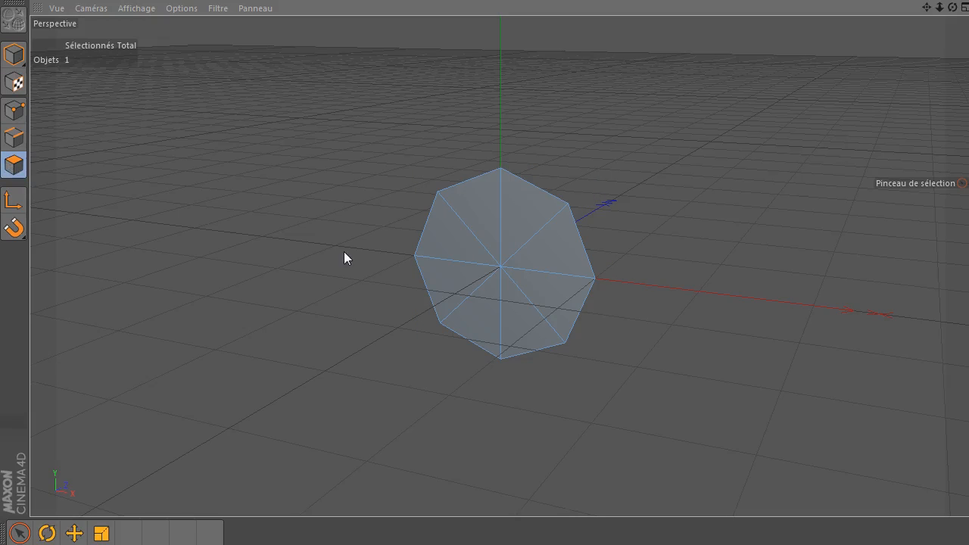
mouse_move(447, 234)
left_mouse_down()
mouse_move(507, 213)
mouse_move(537, 296)
mouse_move(452, 281)
mouse_move(466, 271)
left_mouse_up()
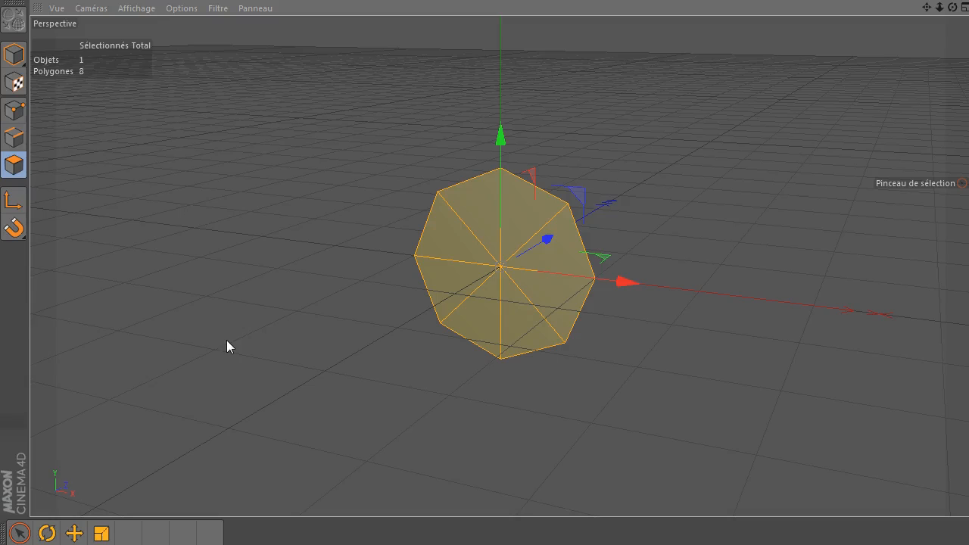
key("i")
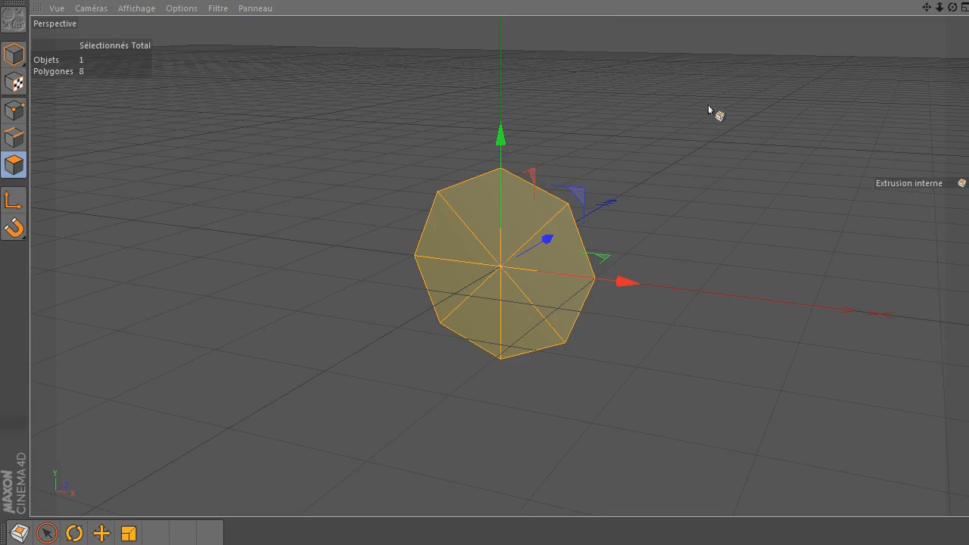
left_click_drag(708, 105, 783, 104)
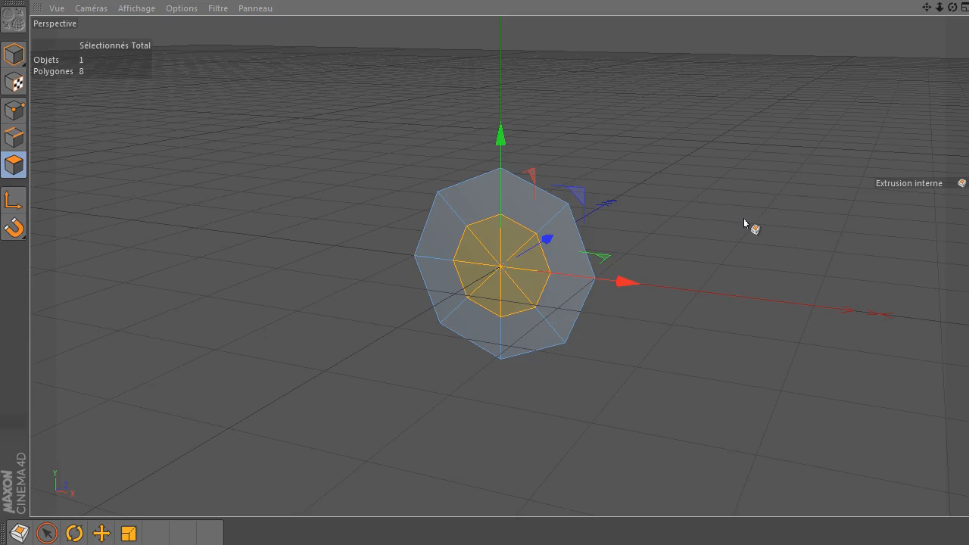
key("Delete")
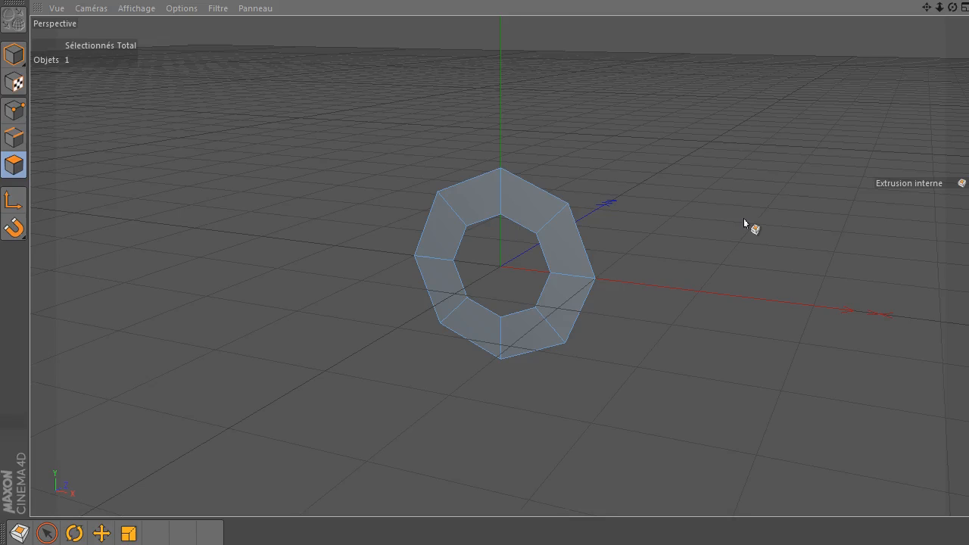
key("space")
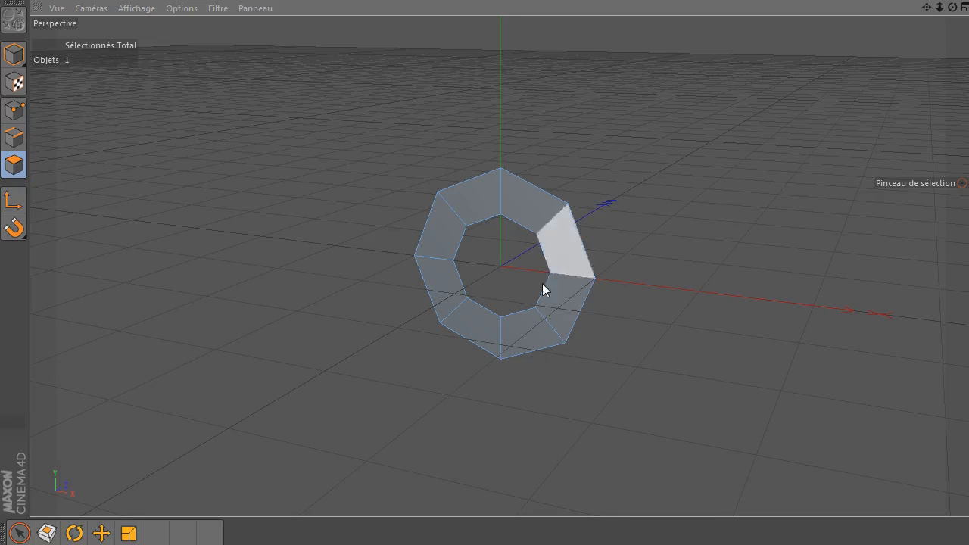
- In point mode, move the ring's top and bottom point pairs slightly towards the centre along the Y axis
left_click_drag(952, 7, 938, 27)
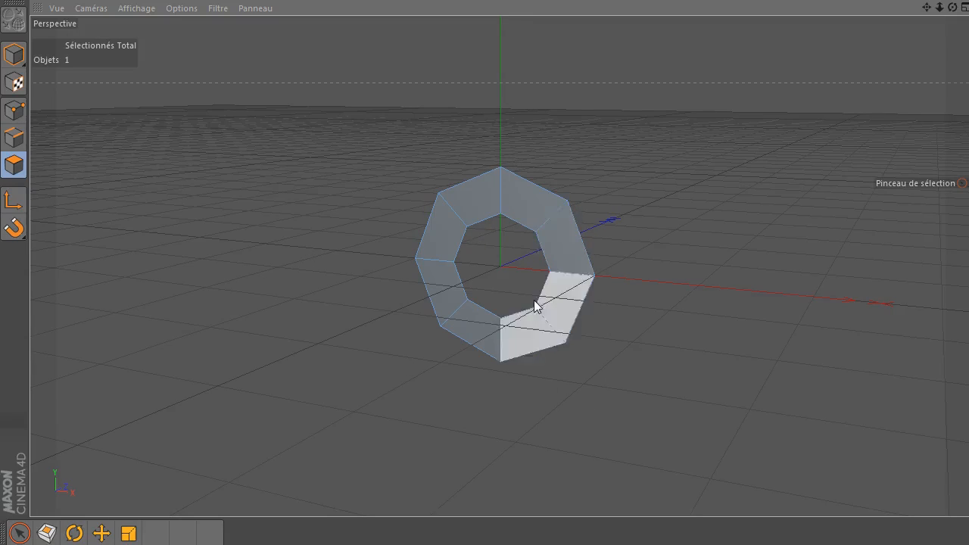
left_click(14, 111)
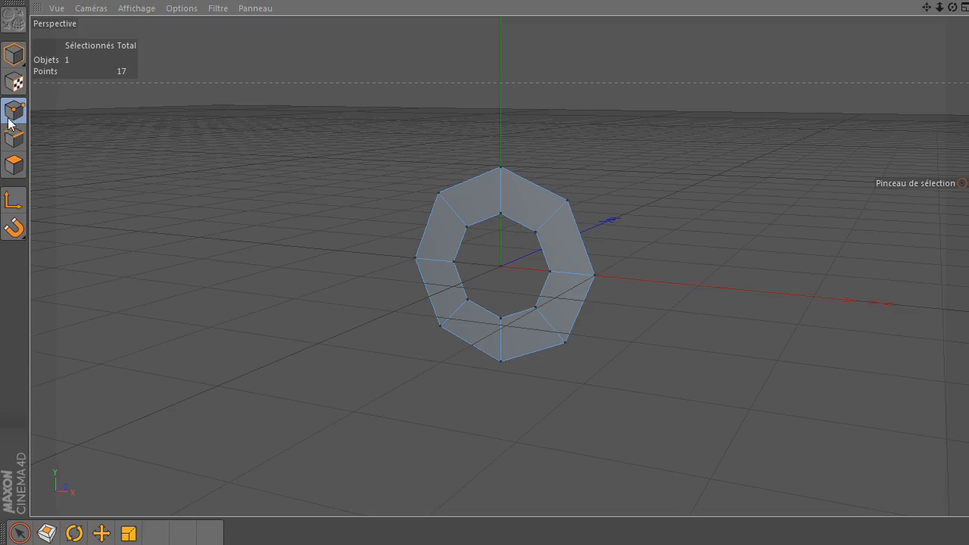
left_click_drag(500, 166, 507, 219)
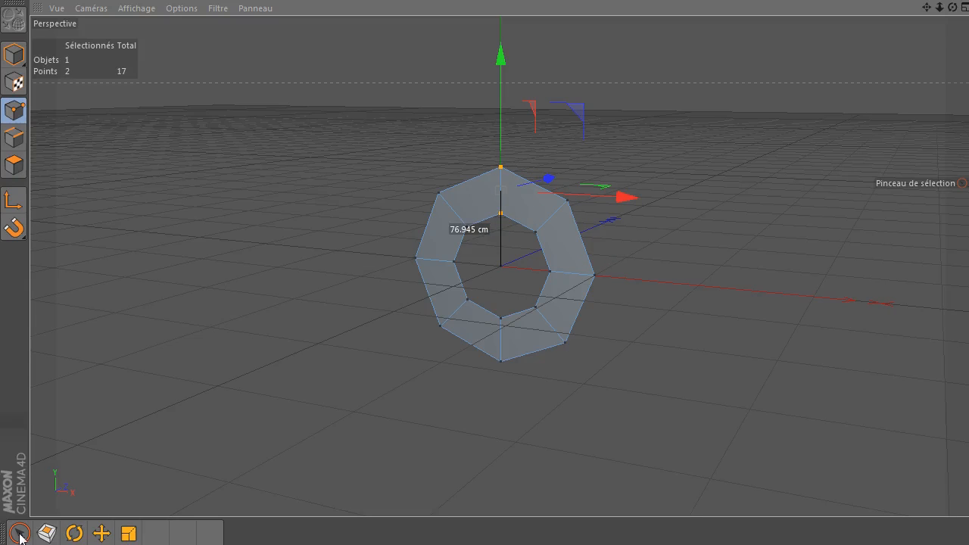
left_click_drag(499, 58, 499, 67)
left_click_drag(501, 309, 500, 374)
left_click_drag(500, 214, 502, 210)
- Move the point pair on the ring's negative X side slightly outward along the X axis
left_click(465, 266)
left_click_drag(465, 267, 404, 262)
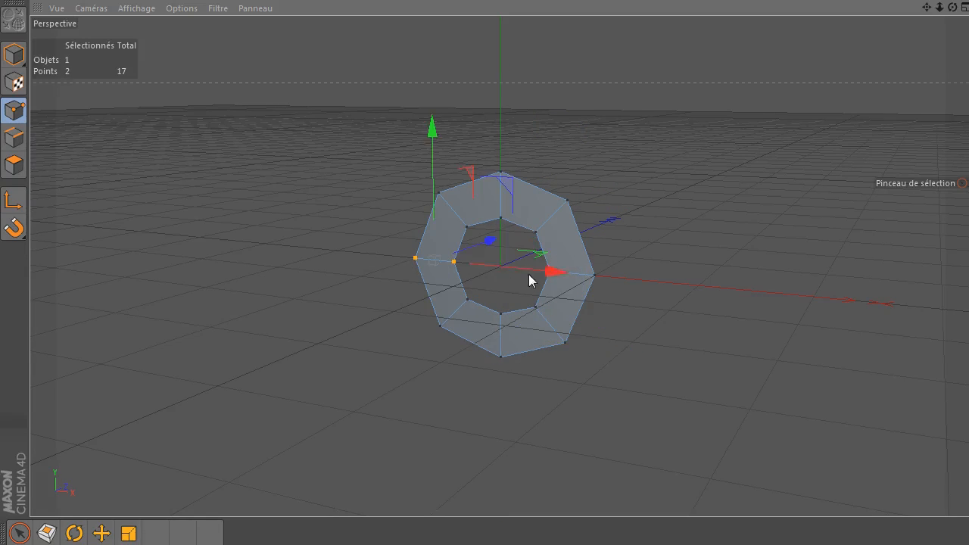
mouse_move(552, 271)
left_mouse_down()
mouse_move(532, 278)
mouse_move(535, 271)
left_mouse_up()
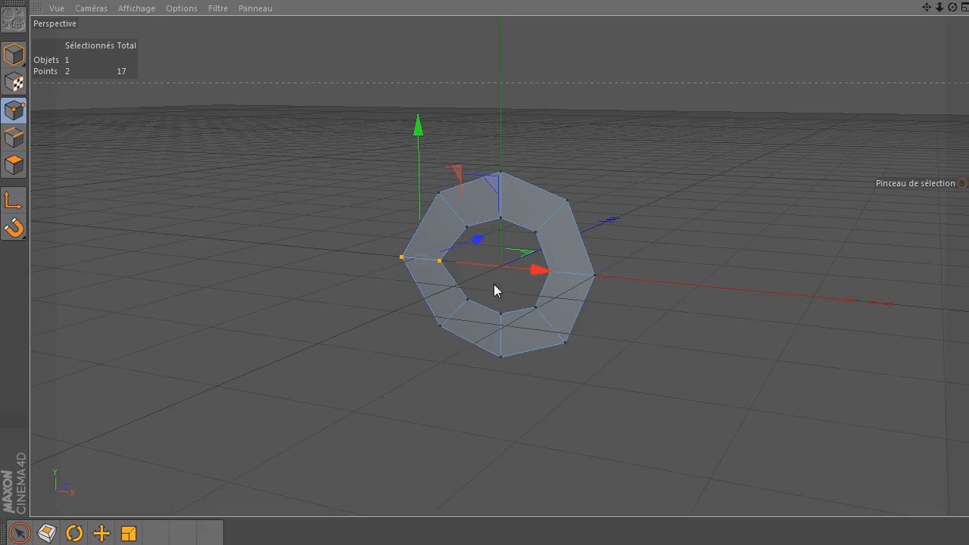
- Shift the ring's lower-left and upper-left point pairs slightly outward, diagonally in the XY plane
left_click_drag(437, 327, 438, 327)
left_click_drag(529, 248, 522, 255)
left_click_drag(433, 175, 471, 233)
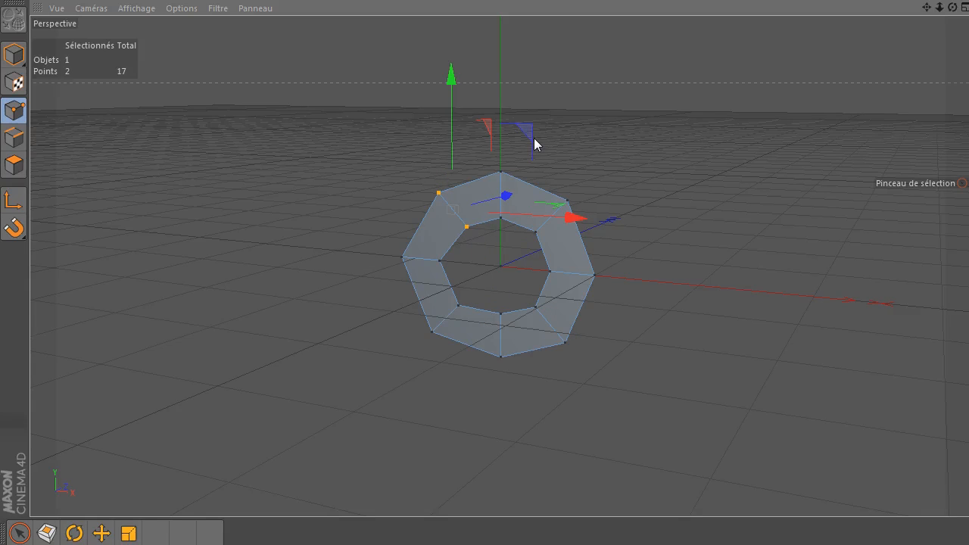
left_click_drag(533, 139, 526, 135)
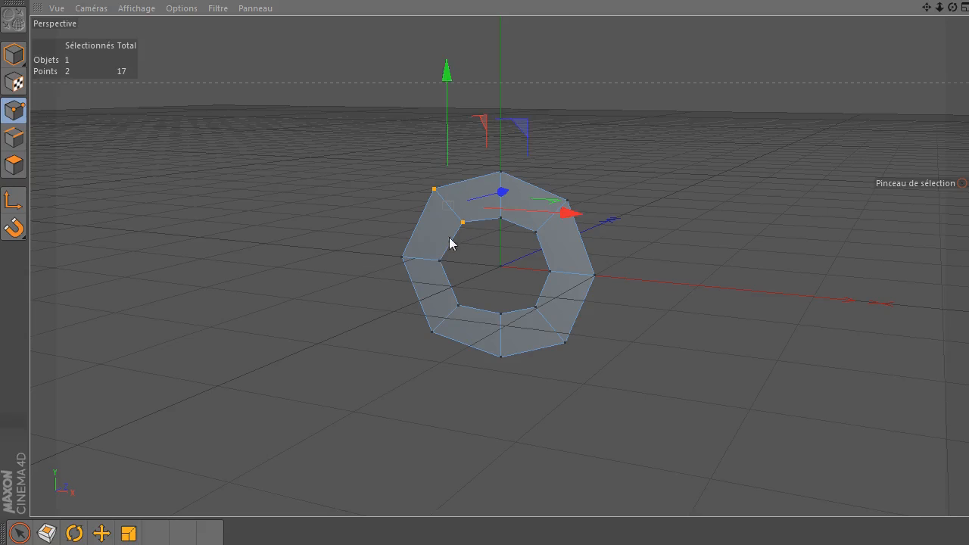
- Deselect all points and reselect the inner and outer points at the ring's upper-left corner
left_click_drag(953, 7, 883, 117)
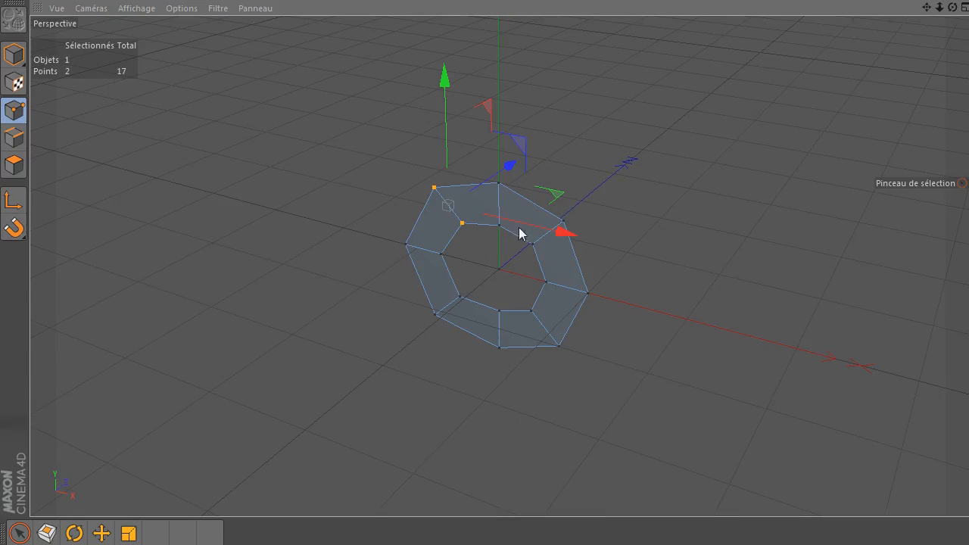
left_click(647, 200)
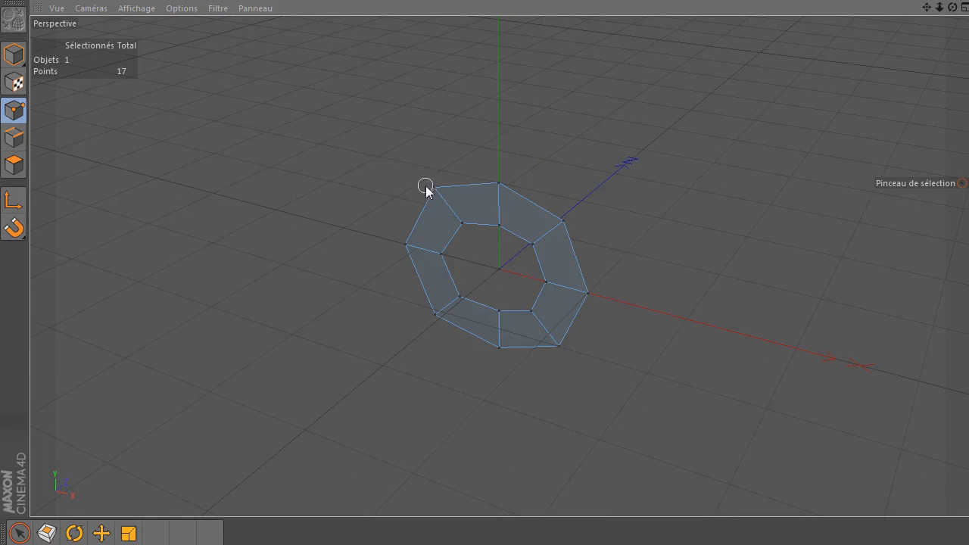
left_click(468, 229)
left_click_drag(443, 190, 462, 218)
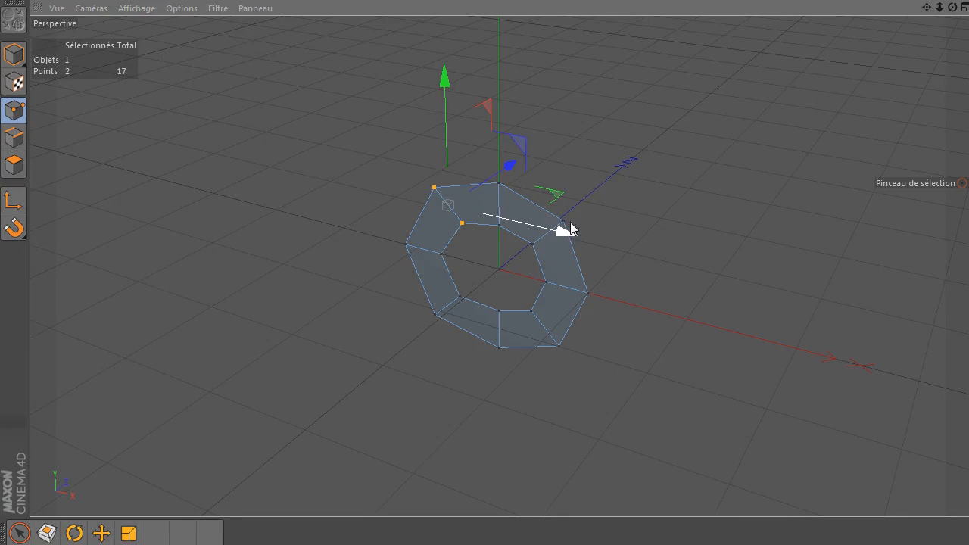
mouse_move(560, 231)
left_mouse_down()
mouse_move(497, 228)
mouse_move(623, 235)
mouse_move(558, 230)
left_mouse_up()
- Turn the viewport display filter for the axis bands (Bandes d'axes) off and back on
left_click(219, 8)
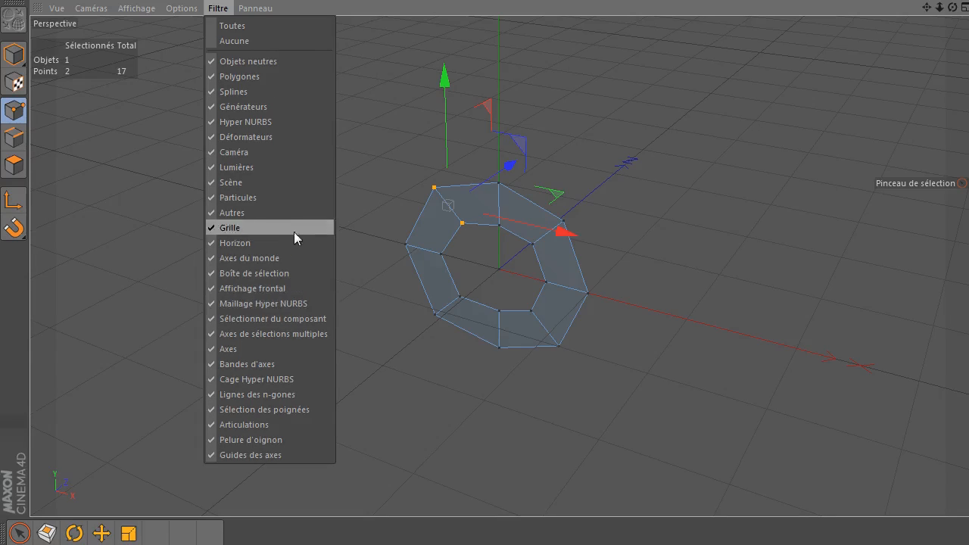
left_click(271, 366)
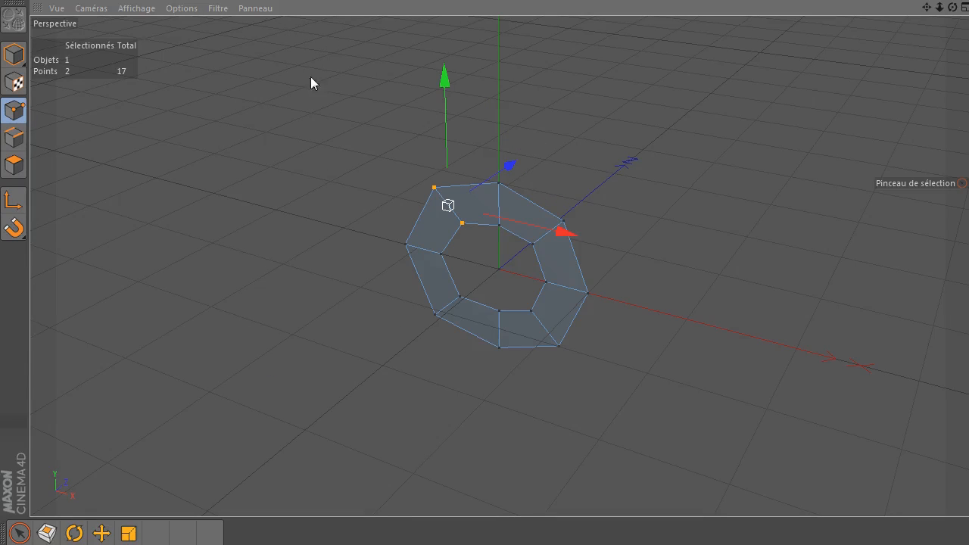
left_click(218, 10)
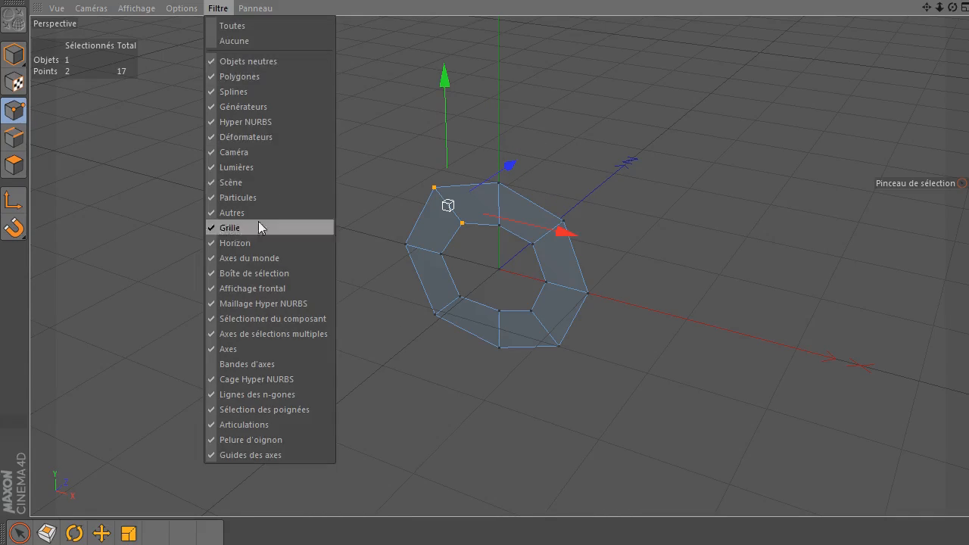
left_click(241, 364)
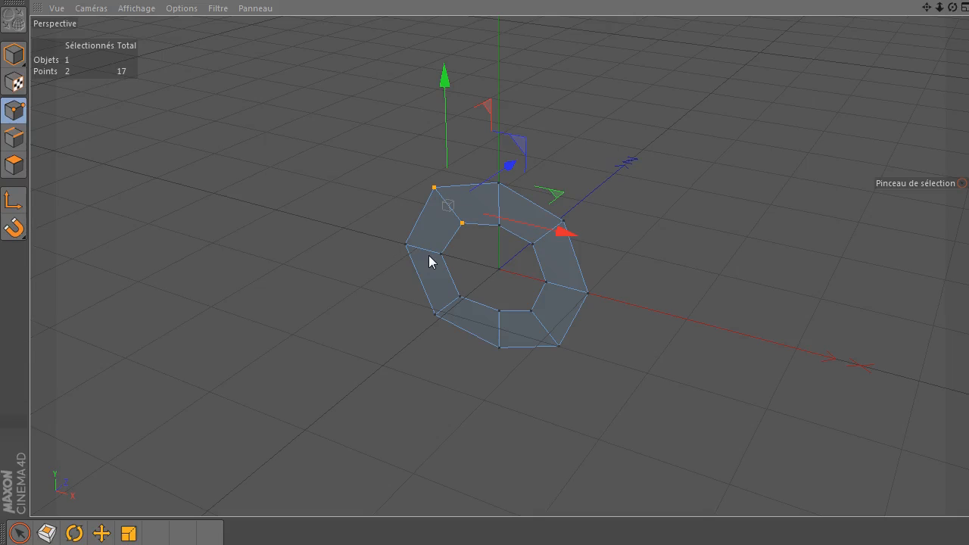
- In polygon mode, move the ring's two top and two bottom polygons slightly along the negative Z axis and clear the selection
left_click(715, 221)
left_click_drag(953, 8, 878, 87)
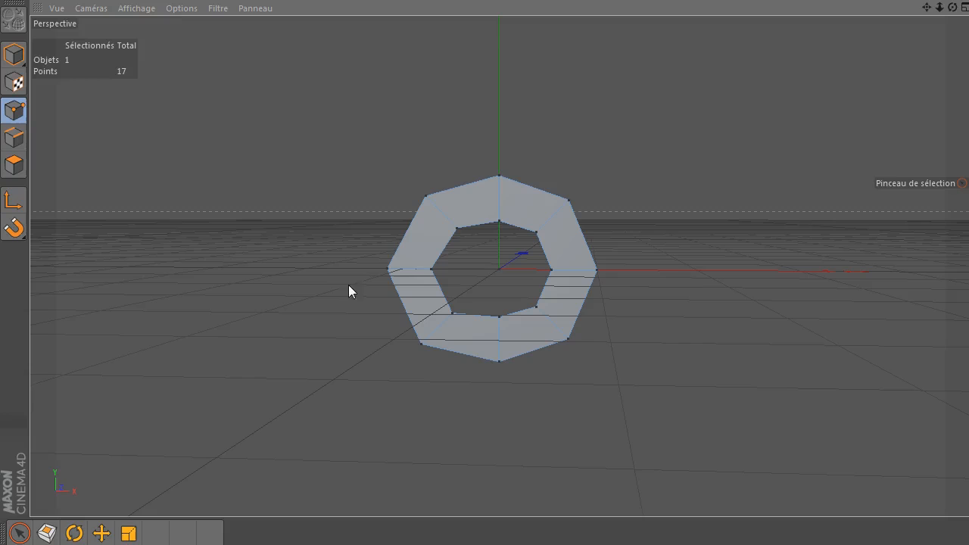
left_click(14, 165)
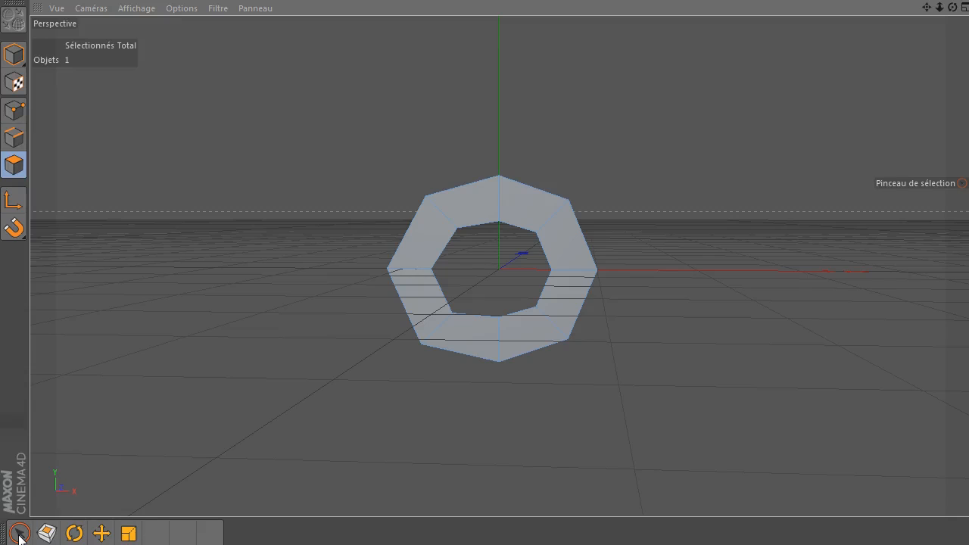
left_click(487, 200)
left_click(513, 201, "shift")
left_click(530, 337, "shift")
left_click(472, 331, "shift")
mouse_move(952, 7)
left_mouse_down()
mouse_move(952, 23)
mouse_move(818, 24)
mouse_move(595, 209)
left_mouse_up()
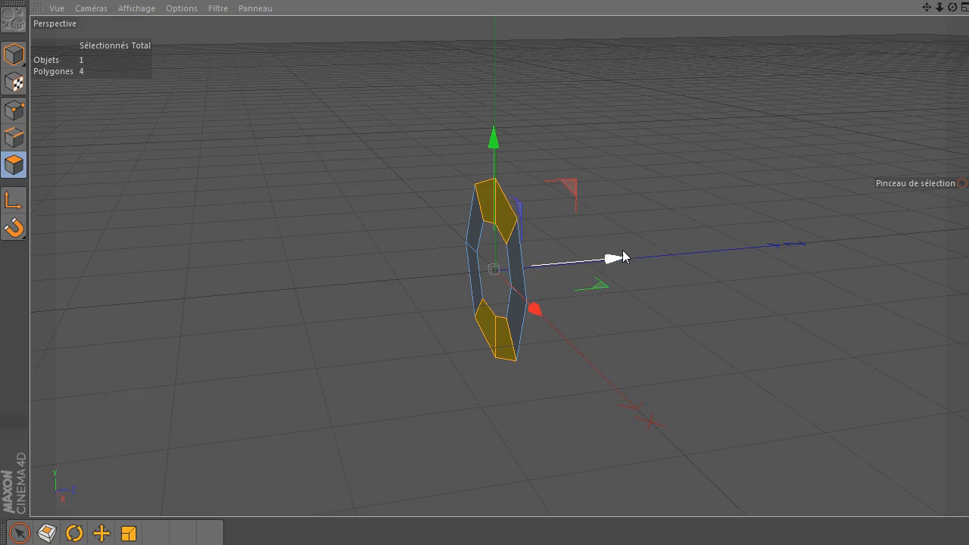
left_click_drag(618, 258, 590, 263)
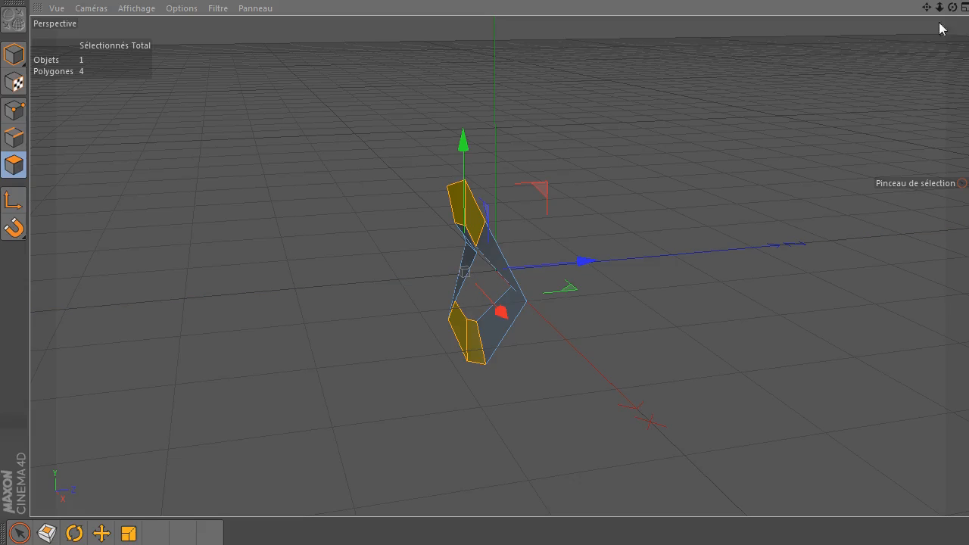
mouse_move(953, 7)
left_mouse_down()
mouse_move(932, 10)
mouse_move(960, 11)
mouse_move(940, 11)
left_mouse_up()
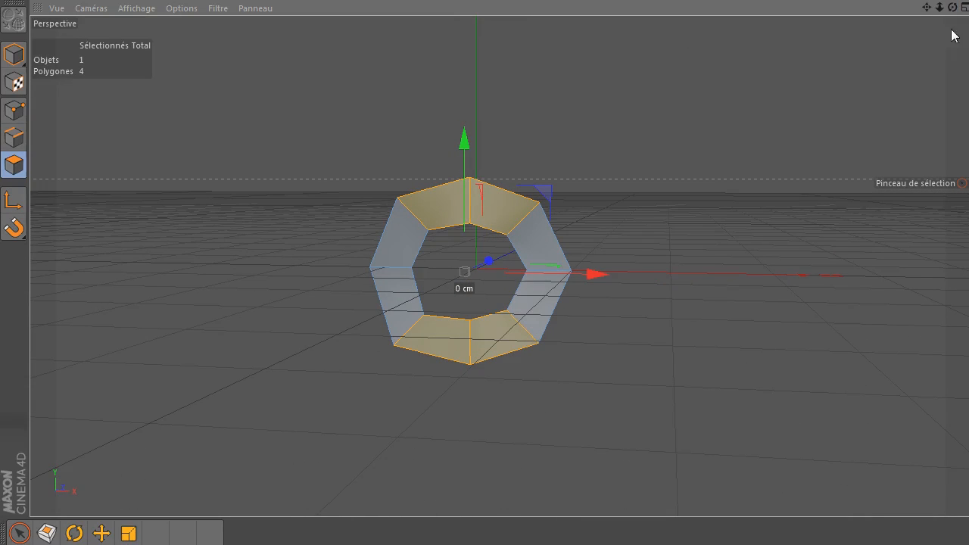
left_click(715, 231)
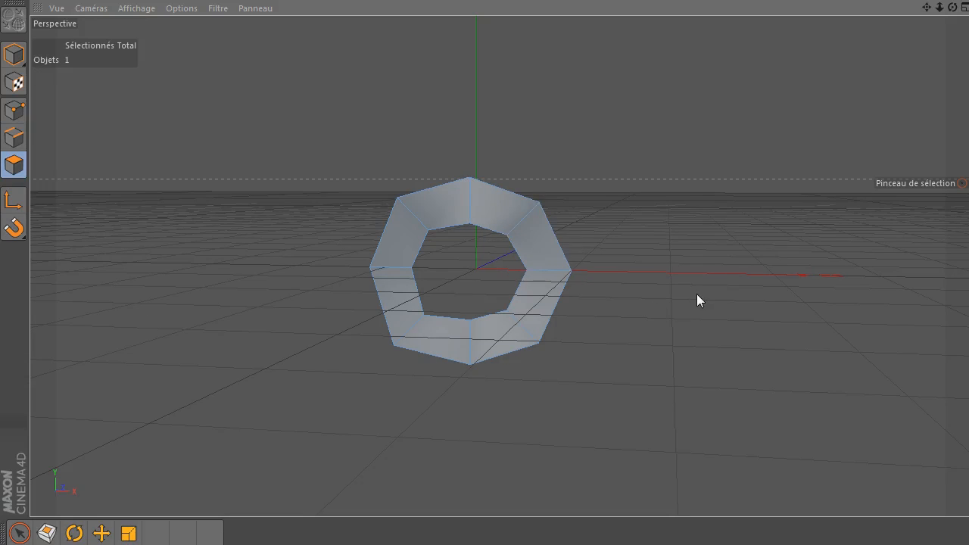
- Return to point mode and delete the smoothing (Lissage) tag from the Disque object
scroll(668, 290, "up", 3)
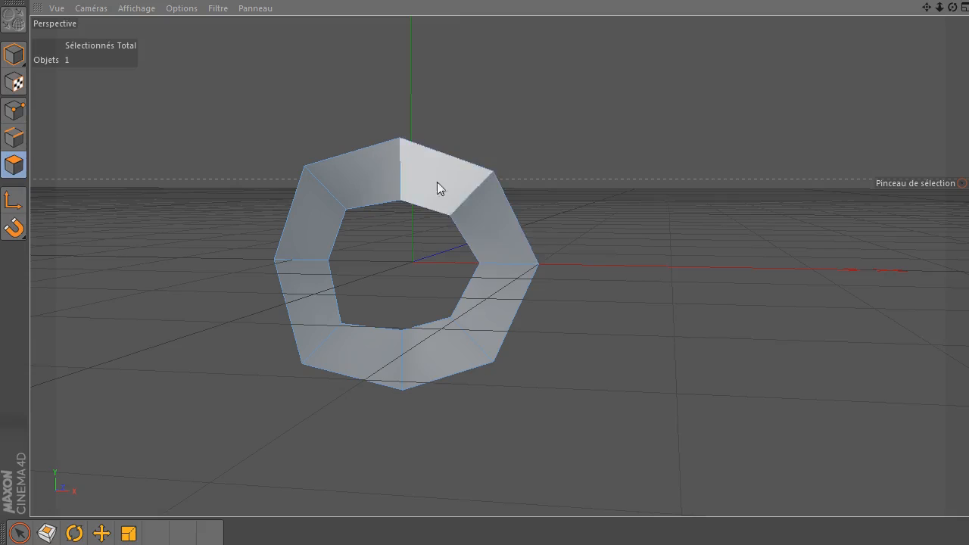
left_click(14, 109)
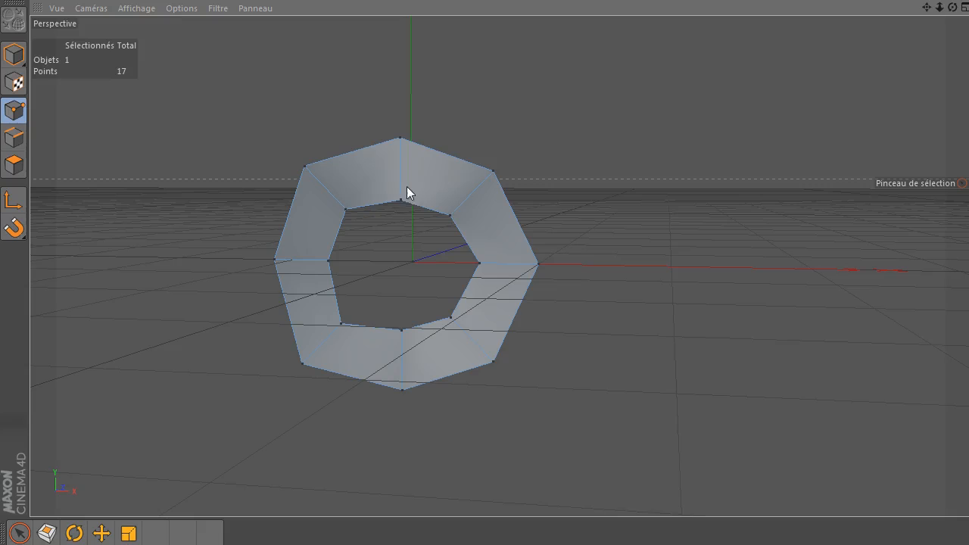
left_click_drag(952, 7, 695, 213)
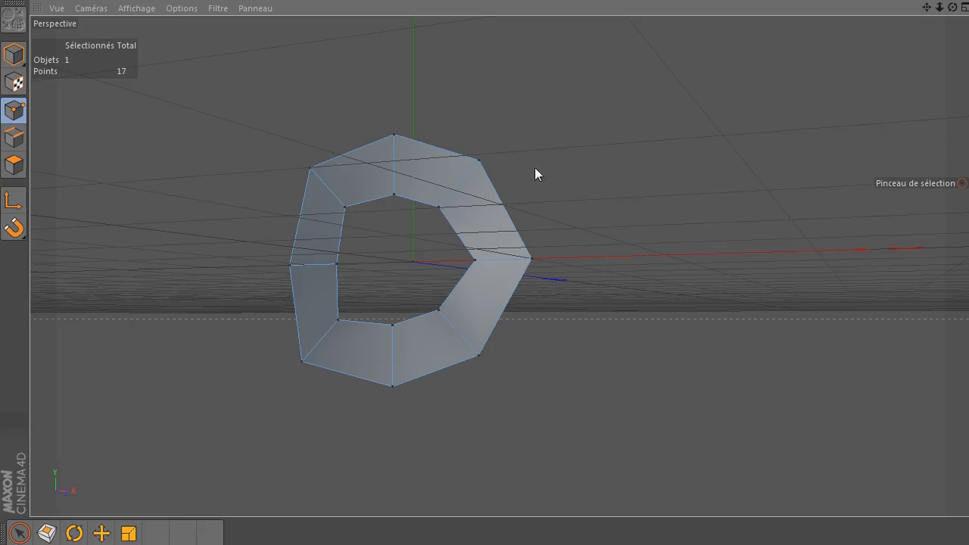
left_click_drag(953, 7, 828, 147)
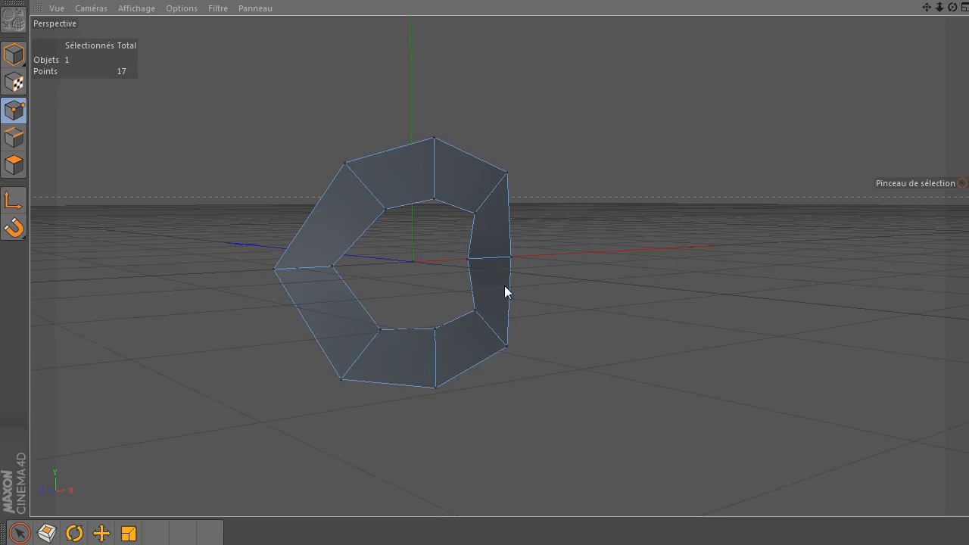
left_click_drag(952, 6, 883, 114)
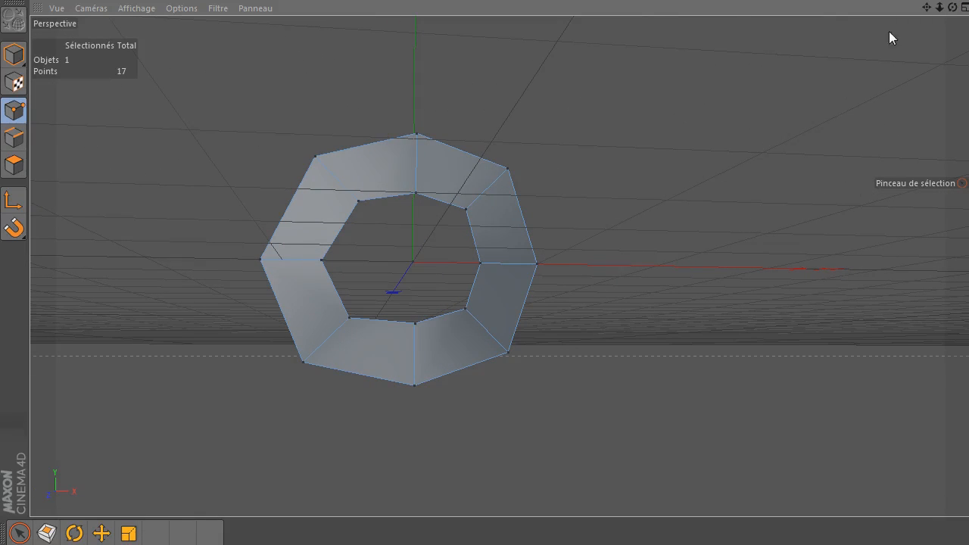
left_click_drag(952, 7, 890, 62)
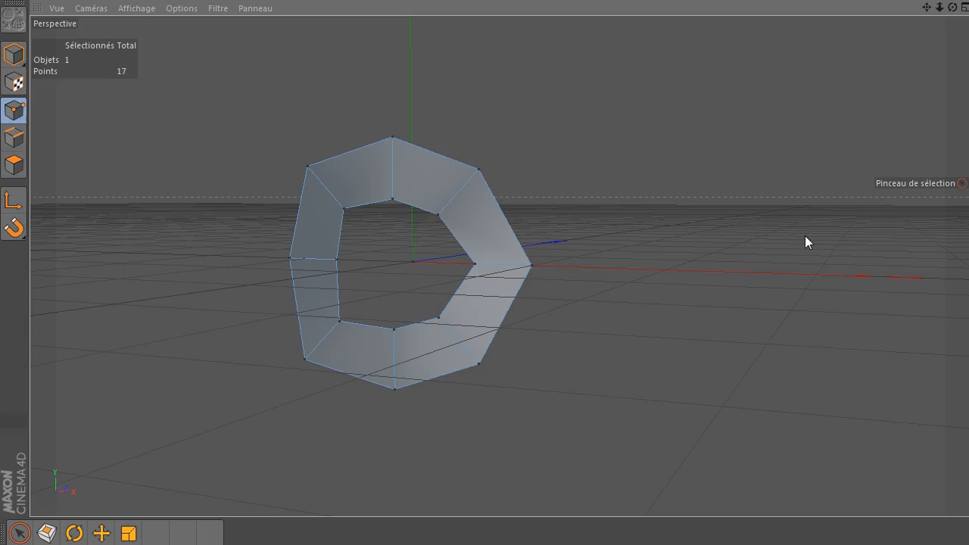
left_click_drag(835, 87, 777, 56)
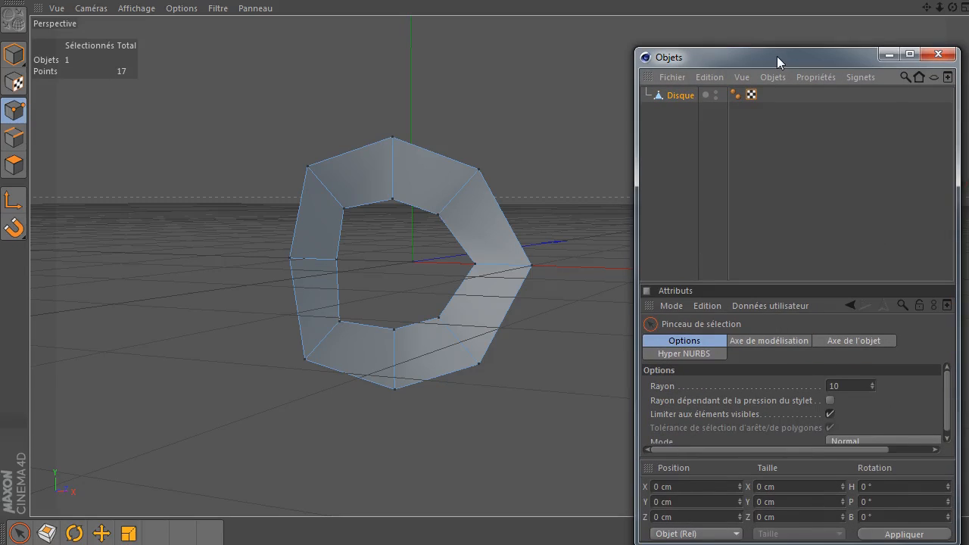
left_click(733, 96)
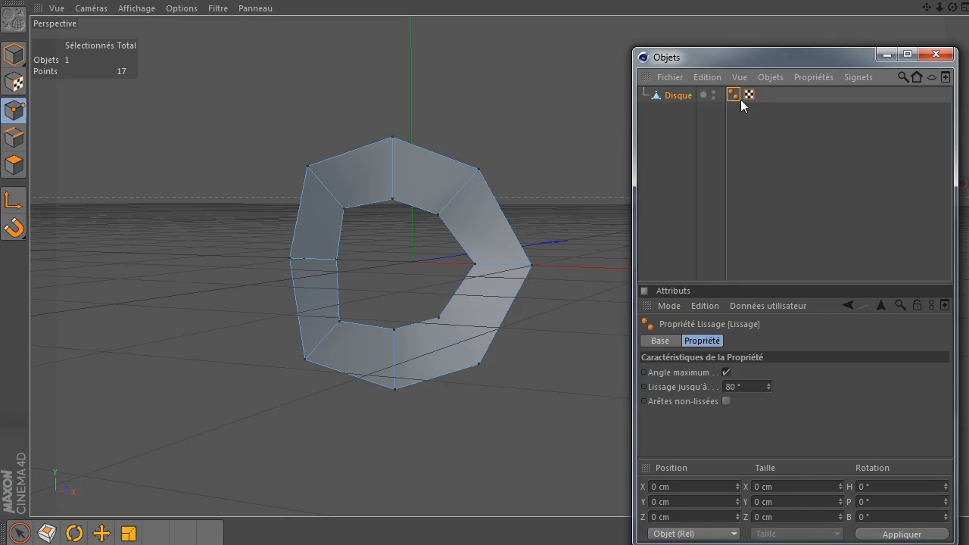
key("Delete")
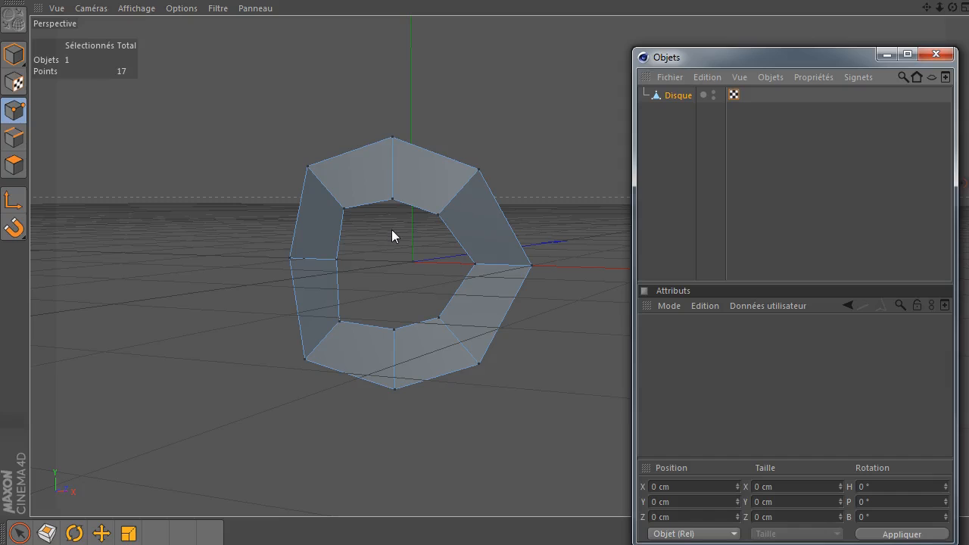
- Delete the UVW tag from Disque, keeping the object selected, and move the Objets window out of the viewport
left_click(734, 95)
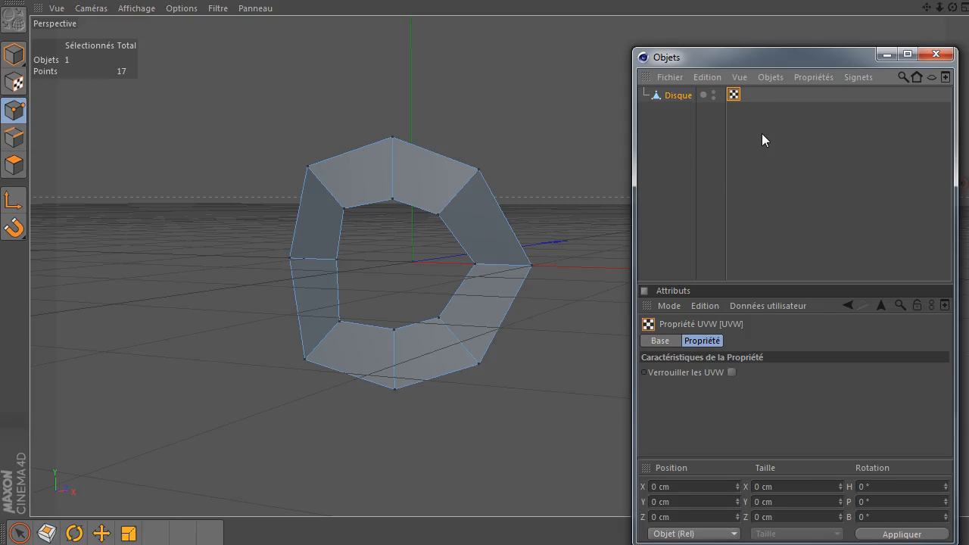
key("Delete")
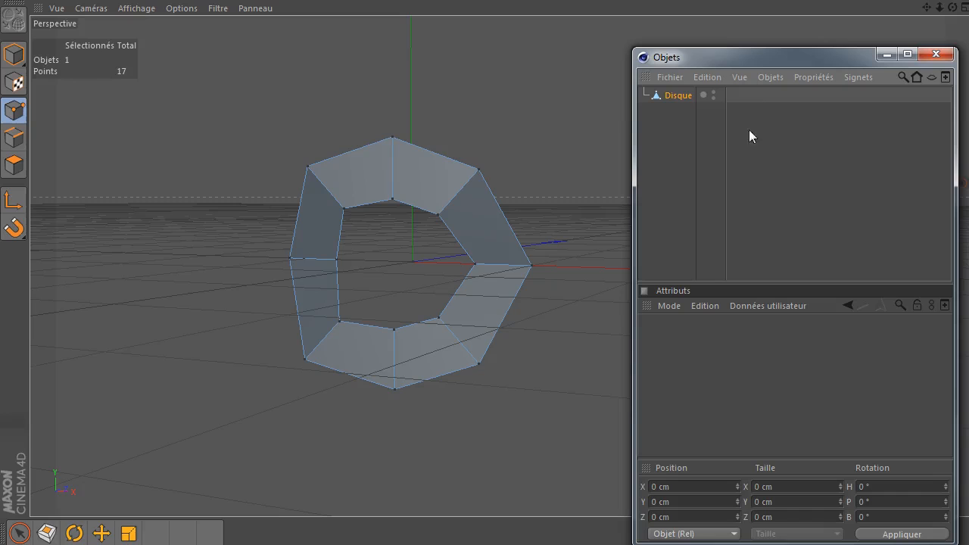
left_click(676, 96)
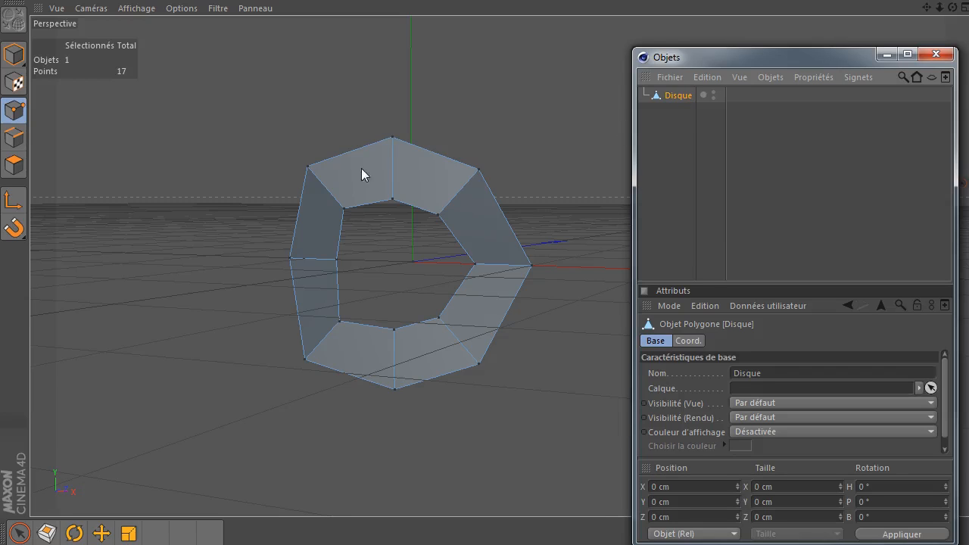
left_click_drag(719, 60, 968, 64)
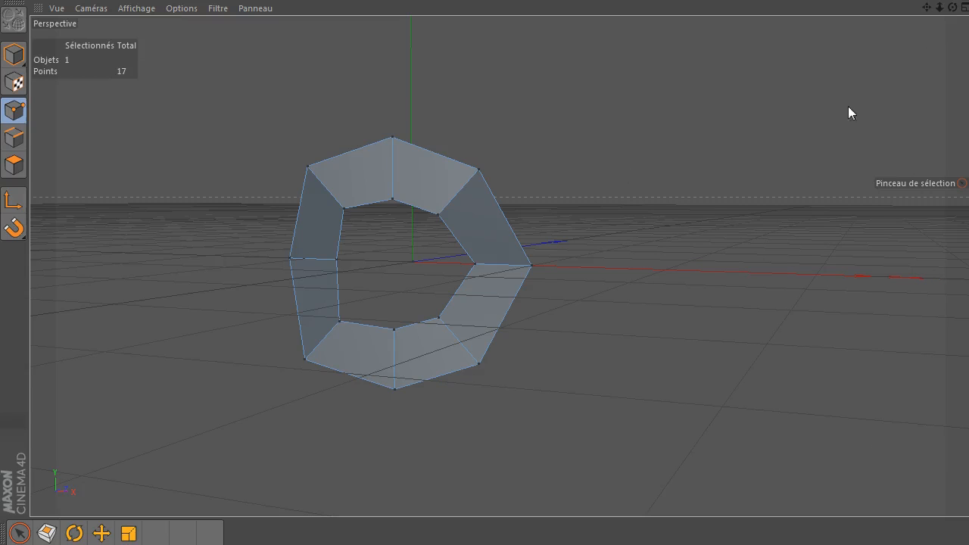
- Switch to edge mode, select the ring's two upper inner edges and clear the selection
left_click_drag(927, 8, 929, 36)
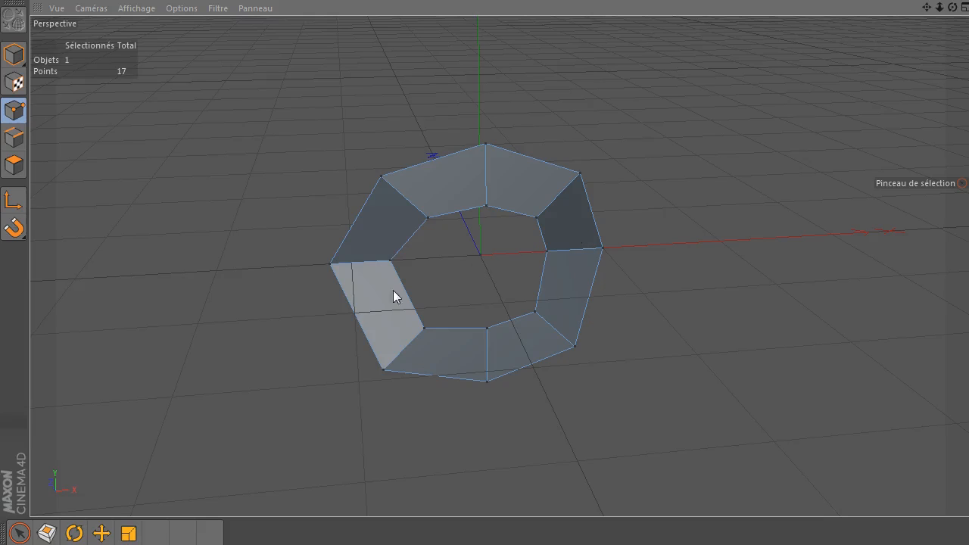
left_click_drag(953, 8, 942, 36)
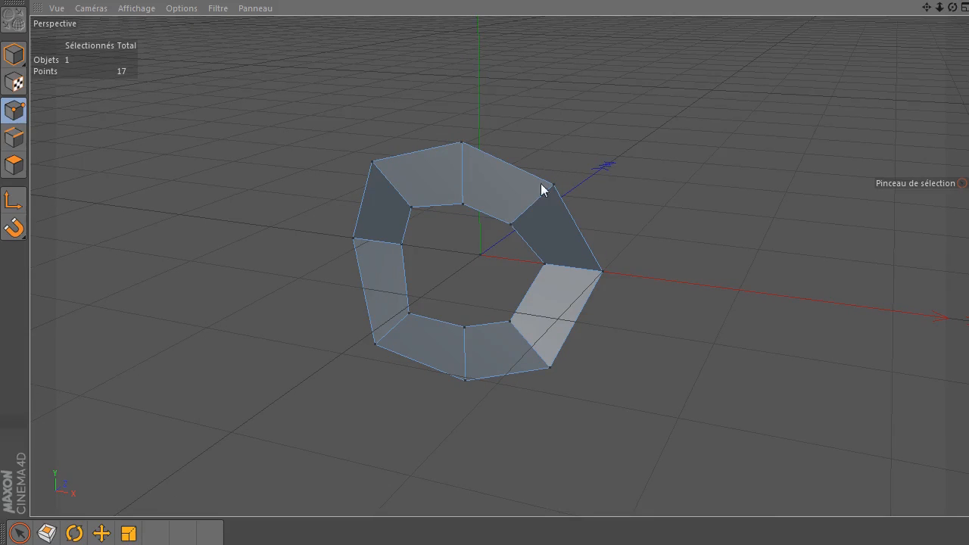
left_click(14, 139)
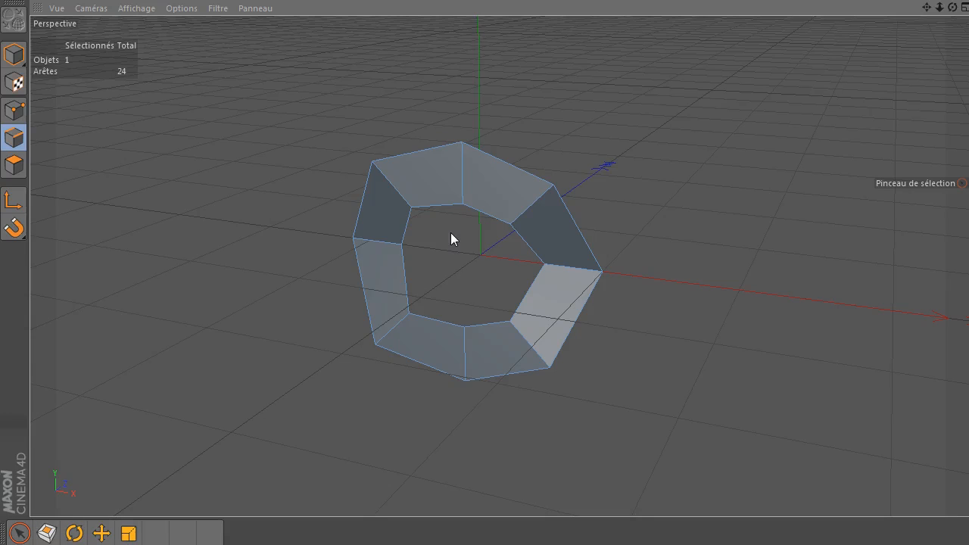
left_click(437, 203)
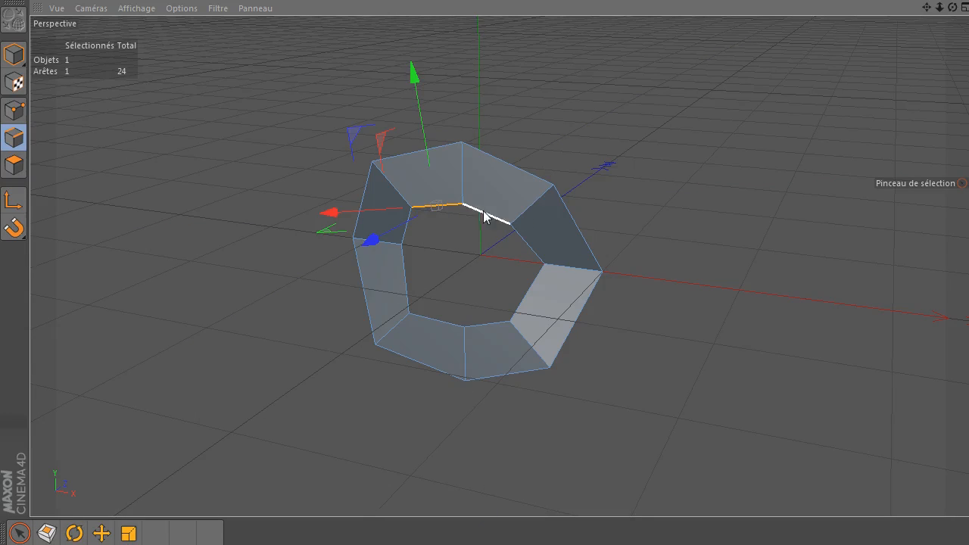
left_click(484, 213, "shift")
left_click(465, 259)
- Select the ring's two upper inner edges plus the lower-right outer edge and move them slightly along the negative Z axis
left_click(441, 206)
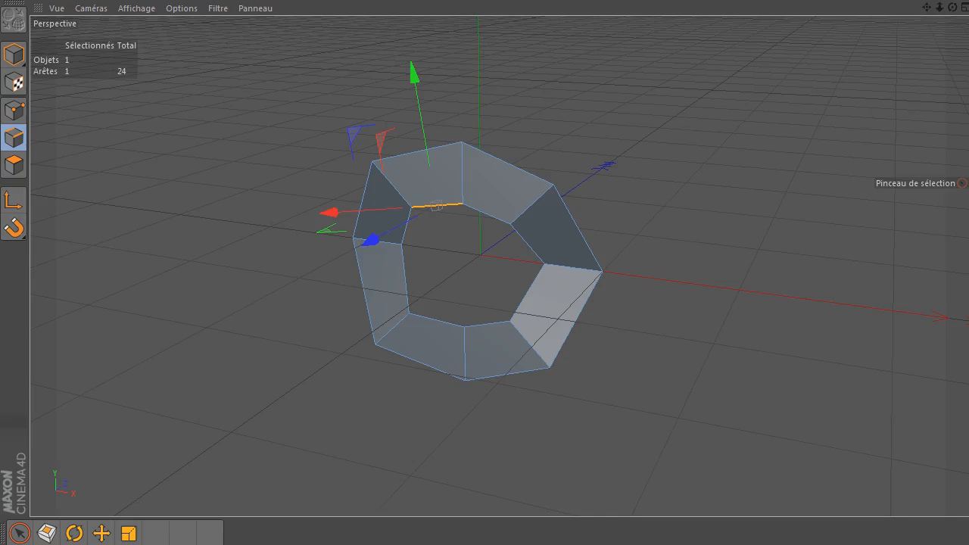
left_click(437, 206)
key("shift")
left_click(487, 217, "shift")
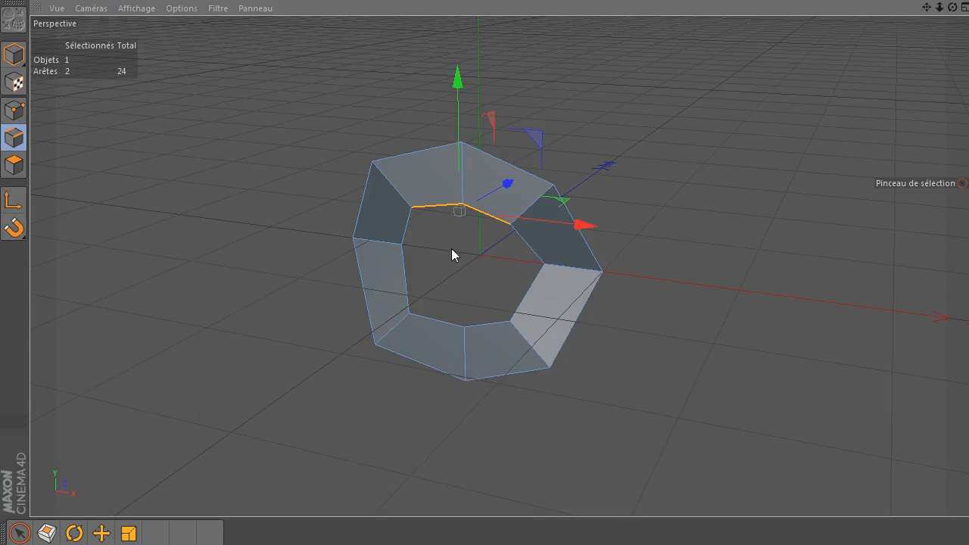
left_click(499, 377, "shift")
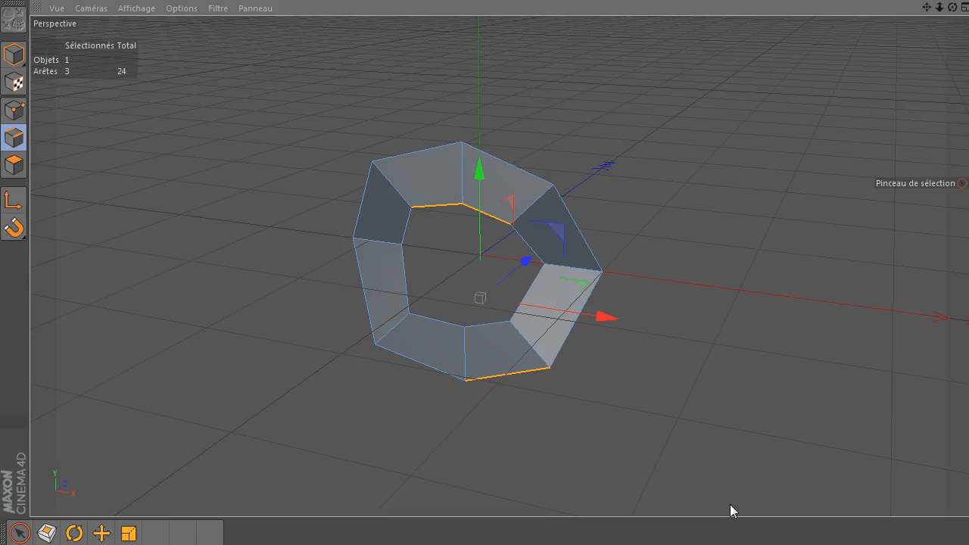
left_click_drag(947, 12, 912, 46)
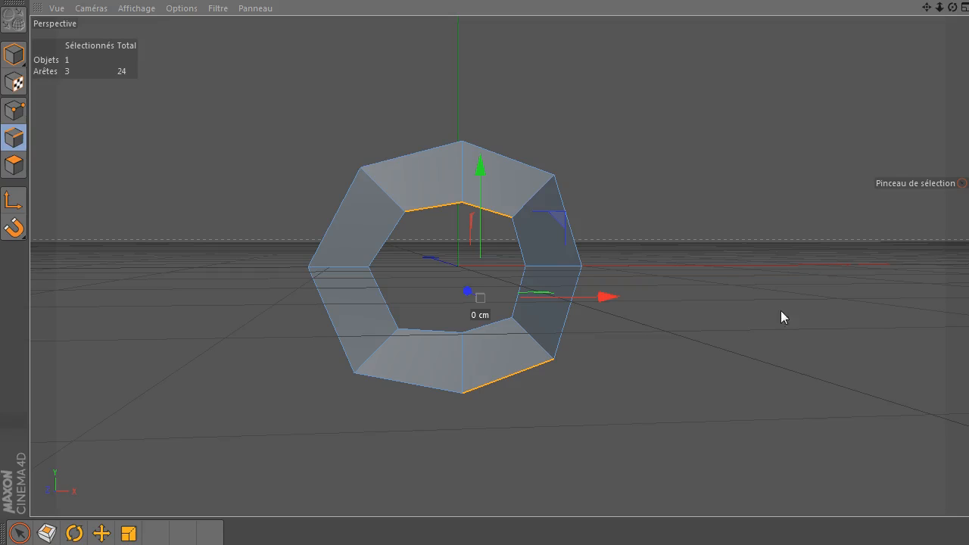
left_click_drag(953, 7, 901, 15)
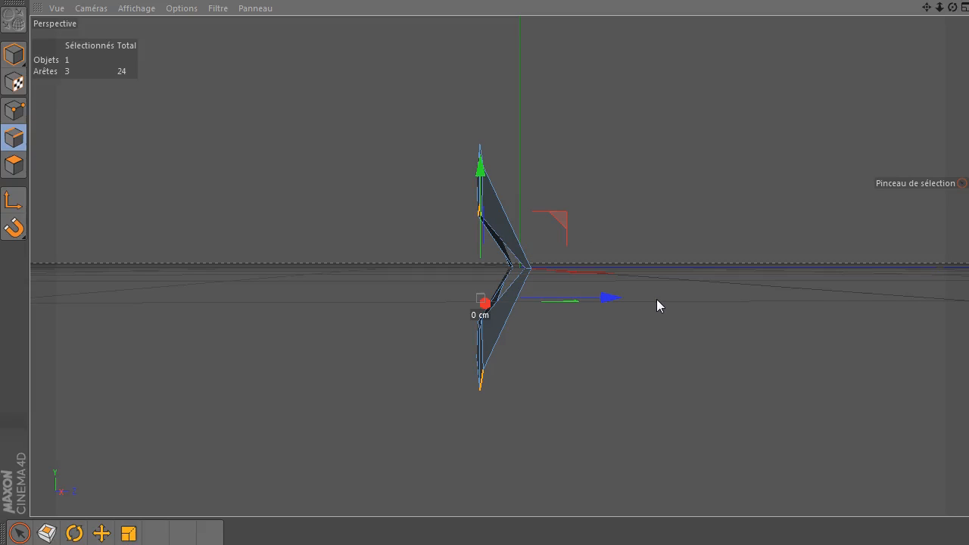
left_click_drag(614, 300, 592, 308)
left_click(953, 7)
left_click_drag(953, 7, 460, 297)
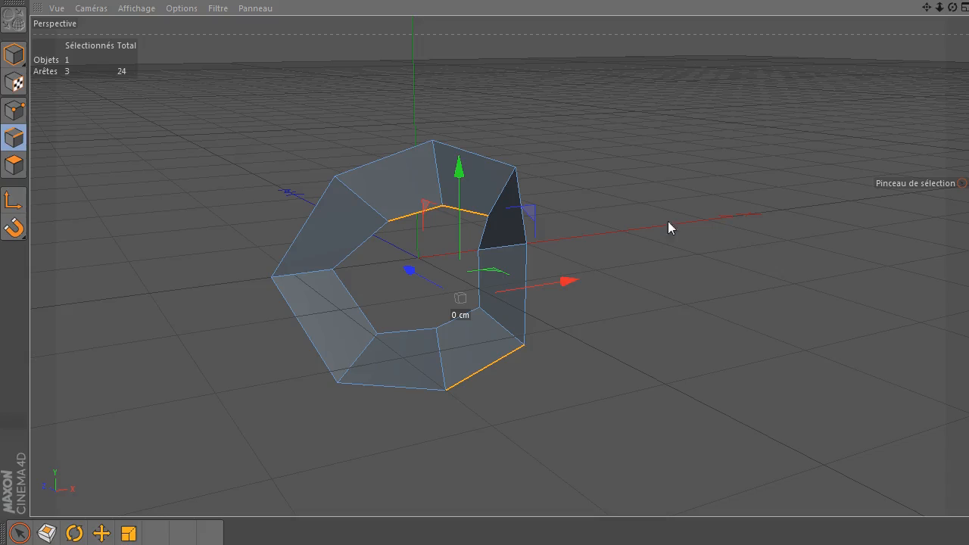
- Clear the edge selection and select the four upper outer edges of the ring
left_click(209, 143)
left_click(953, 6)
left_click_drag(953, 7, 734, 81)
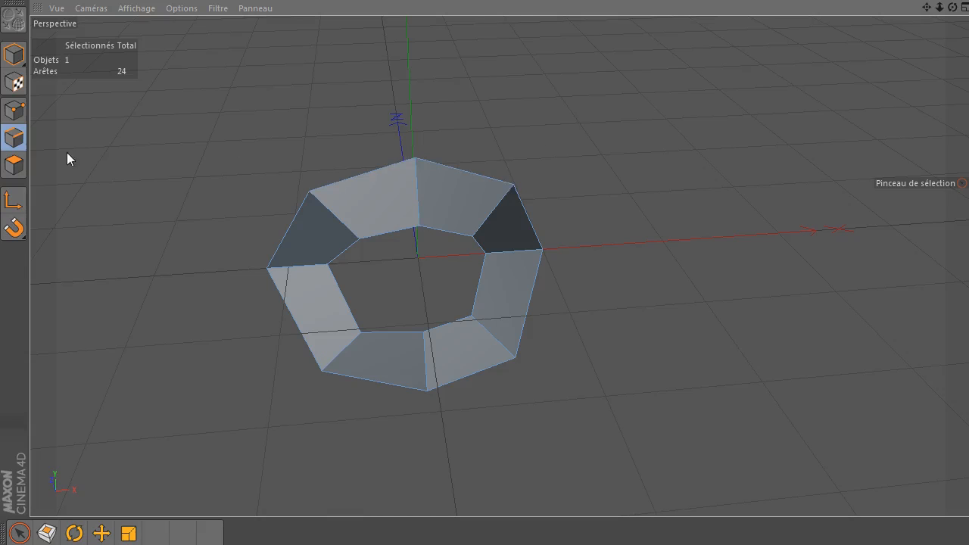
left_click_drag(231, 203, 293, 218)
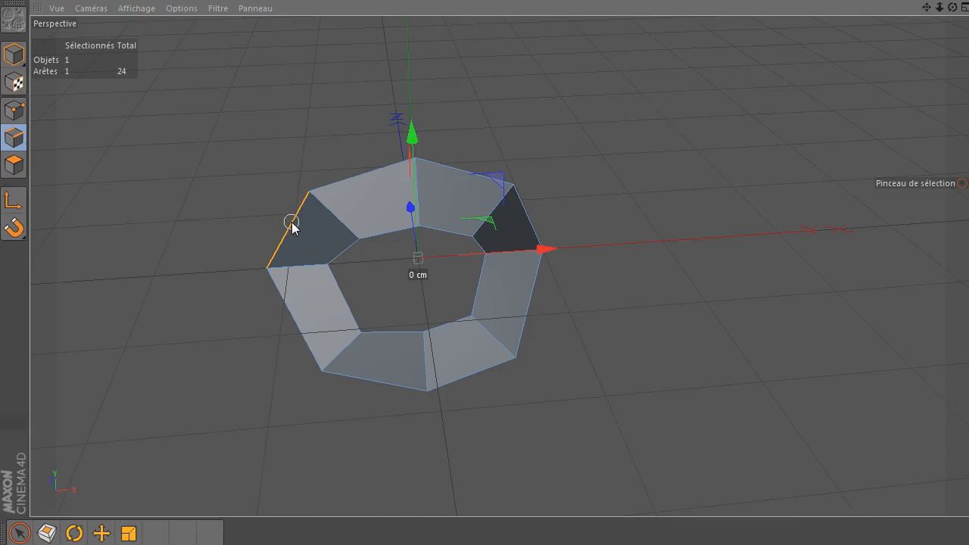
mouse_move(315, 161)
left_mouse_down()
mouse_move(363, 177)
mouse_move(478, 143)
left_mouse_up()
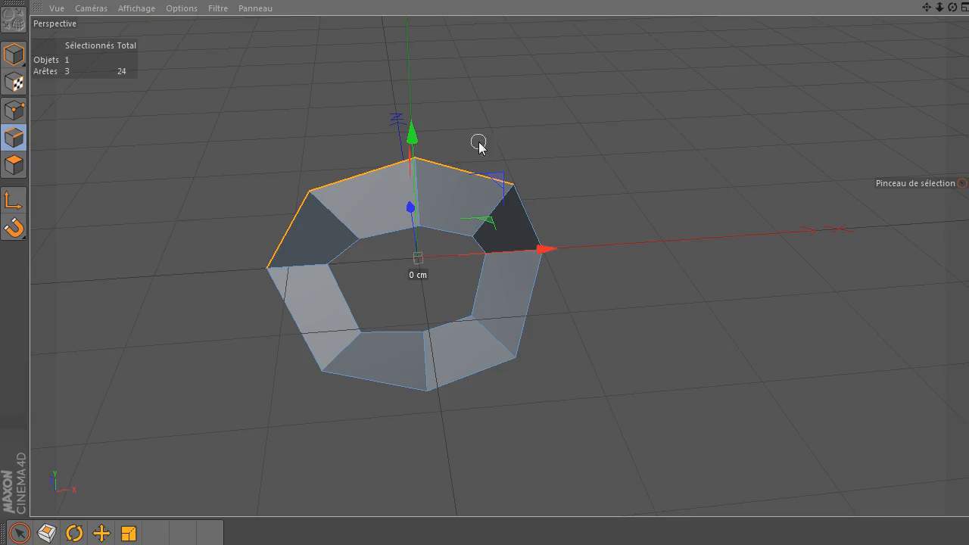
left_click_drag(557, 206, 530, 210)
- Extrude the four upper outer edges along the positive Z axis and raise them slightly
mouse_move(952, 7)
left_mouse_down()
mouse_move(932, 30)
mouse_move(636, 108)
left_mouse_up()
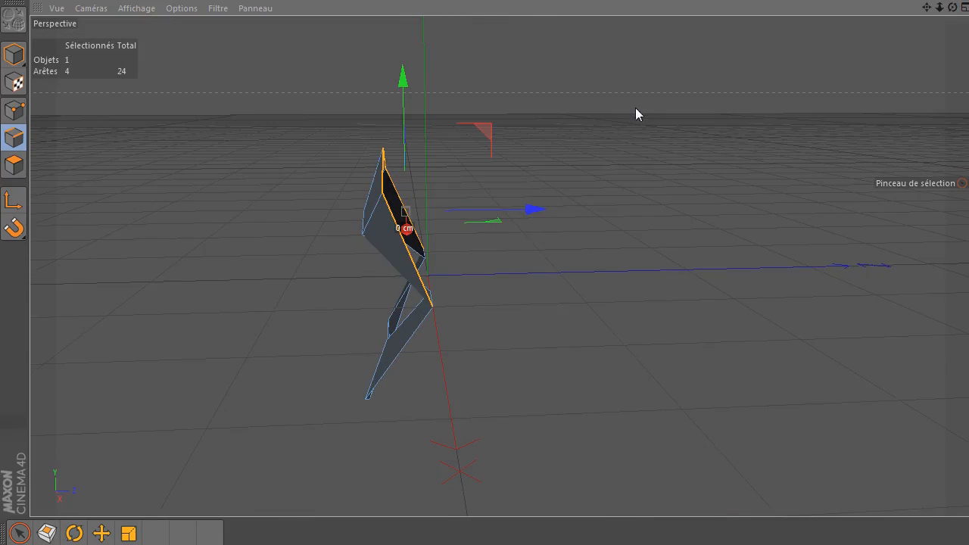
key("ctrl")
left_click_drag(529, 212, 577, 212, "ctrl")
left_click_drag(952, 7, 953, 7)
left_click_drag(447, 83, 453, 71)
- Extrude the same four edges again, diagonally upward and along positive Z in the YZ plane
left_click_drag(443, 200, 444, 200, "alt")
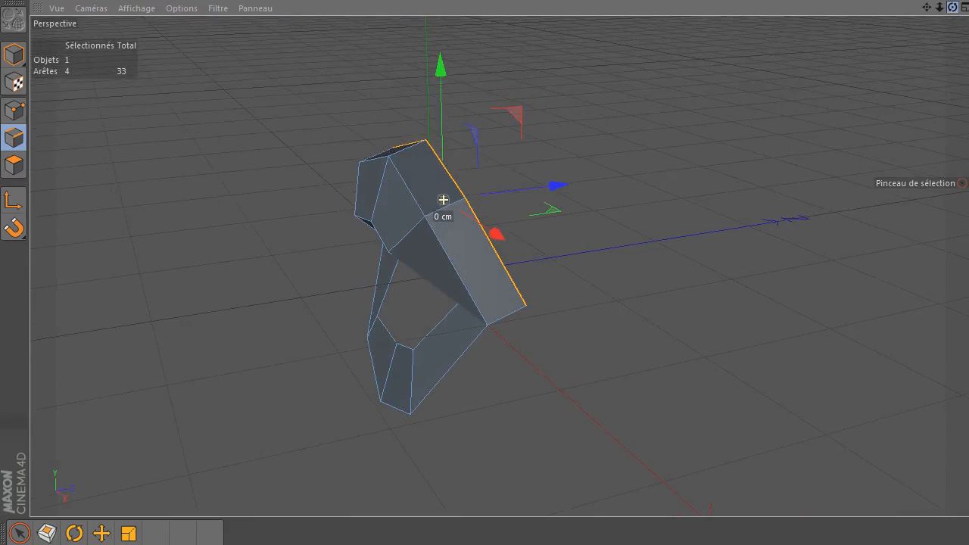
key("ctrl")
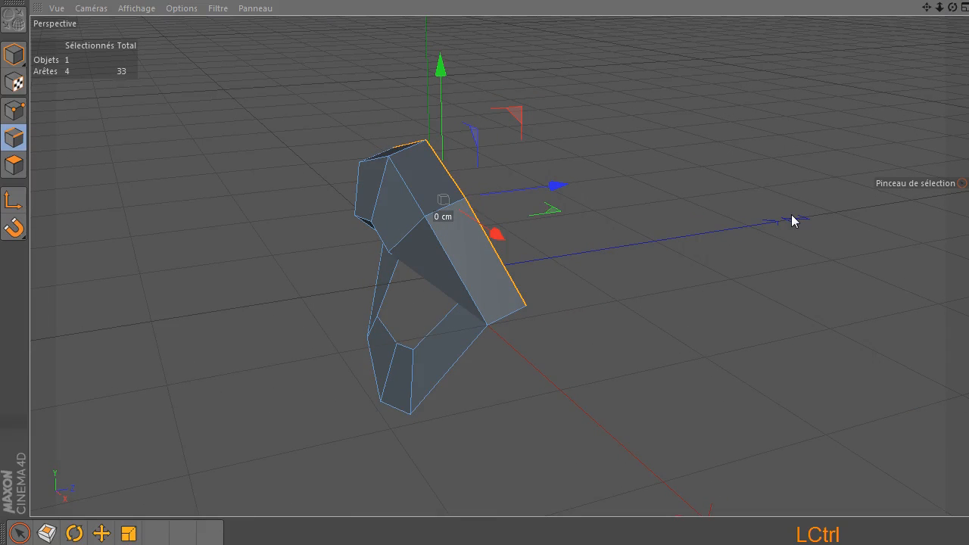
left_click_drag(516, 119, 550, 72, "ctrl")
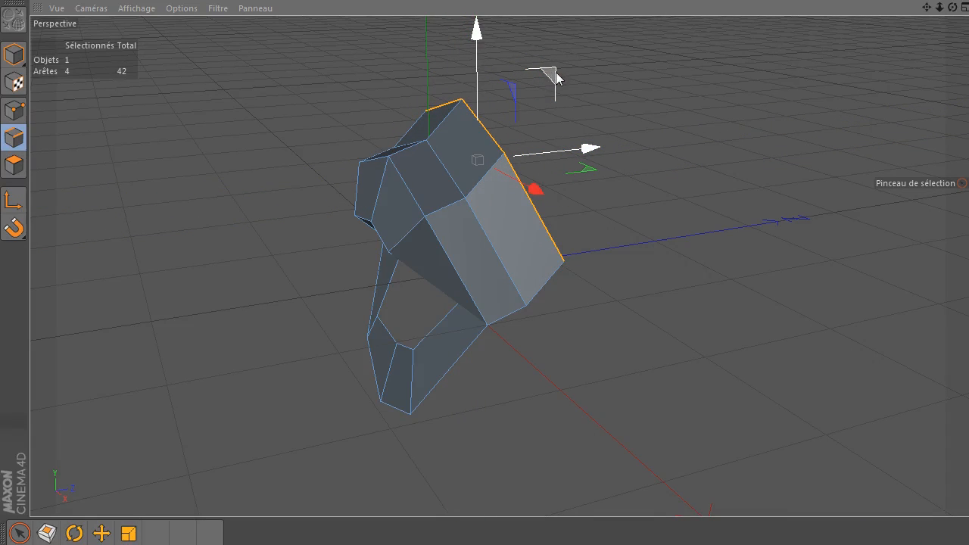
- Scale the extruded border edges down along Z to line them up, and reduce them along Y
left_click_drag(953, 7, 766, 12)
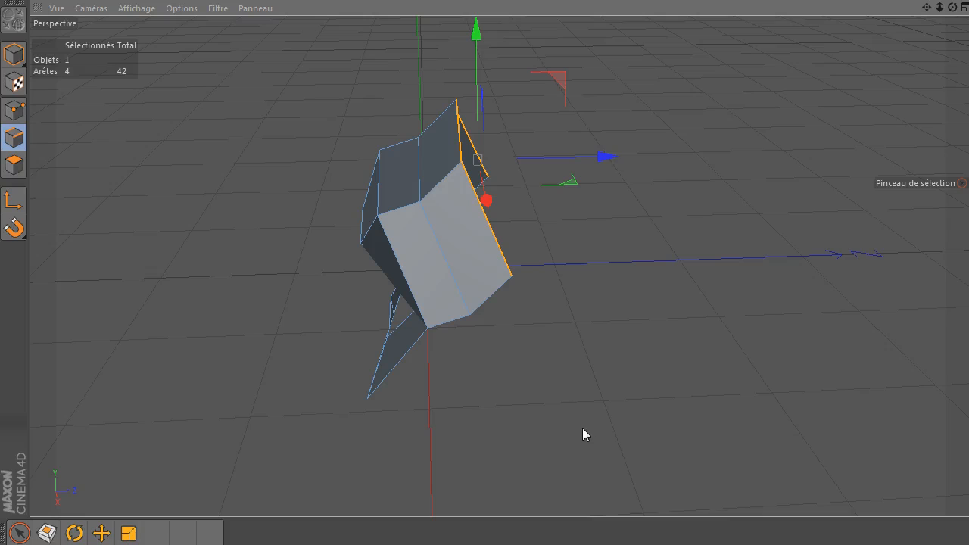
key("t")
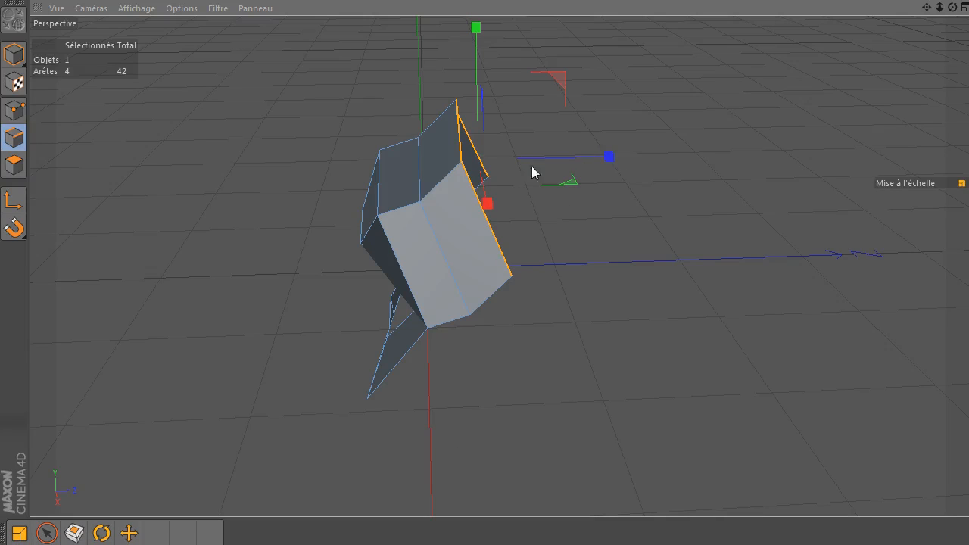
left_click_drag(612, 156, 485, 162)
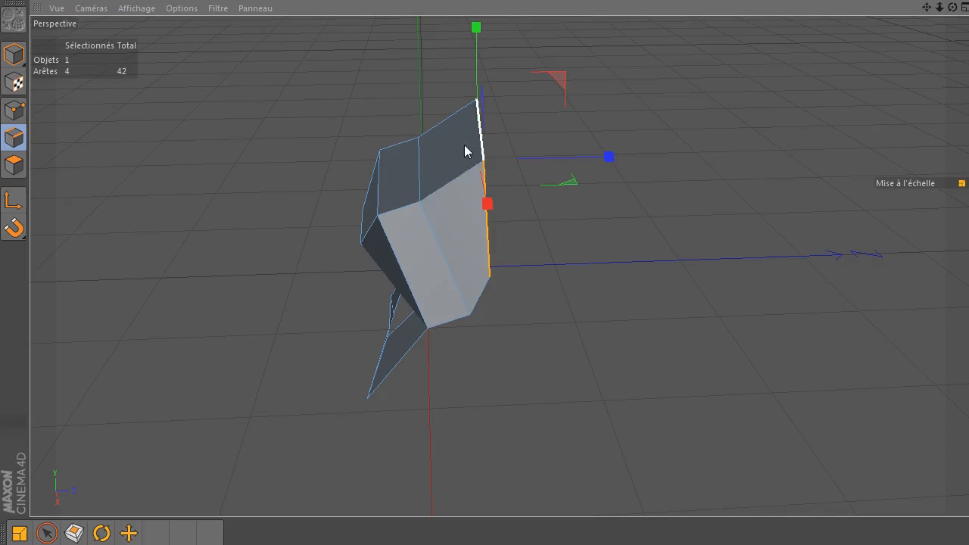
left_click_drag(953, 7, 924, 21)
left_click_drag(477, 30, 485, 91)
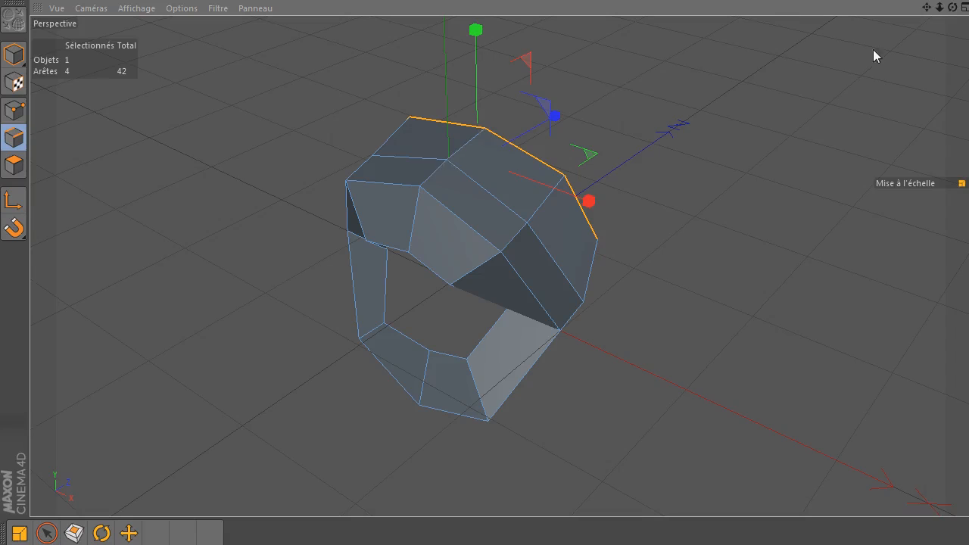
- Move the upper border edges slightly up and along the negative Z axis, and clear the selection
left_click_drag(952, 6, 623, 101)
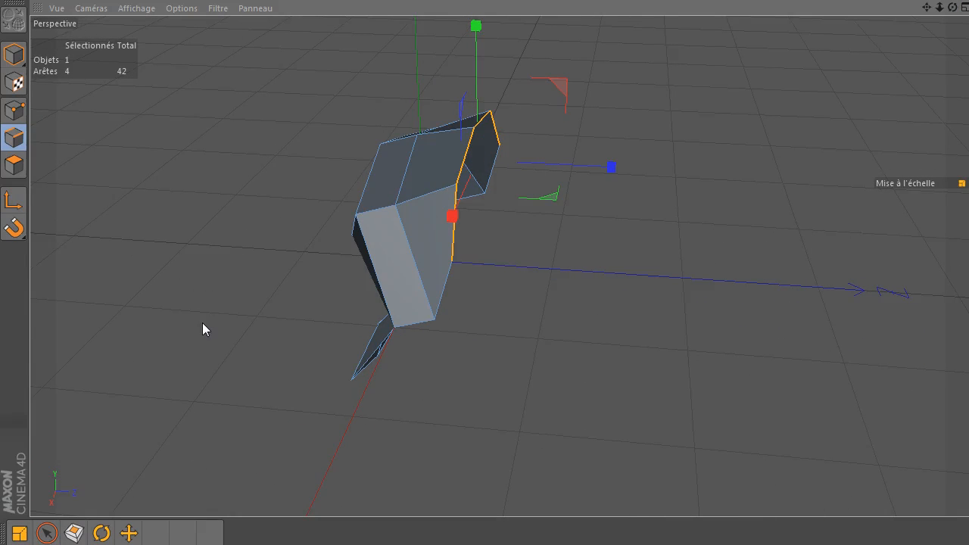
key("space")
left_click_drag(479, 38, 478, 24)
left_click_drag(621, 159, 597, 167)
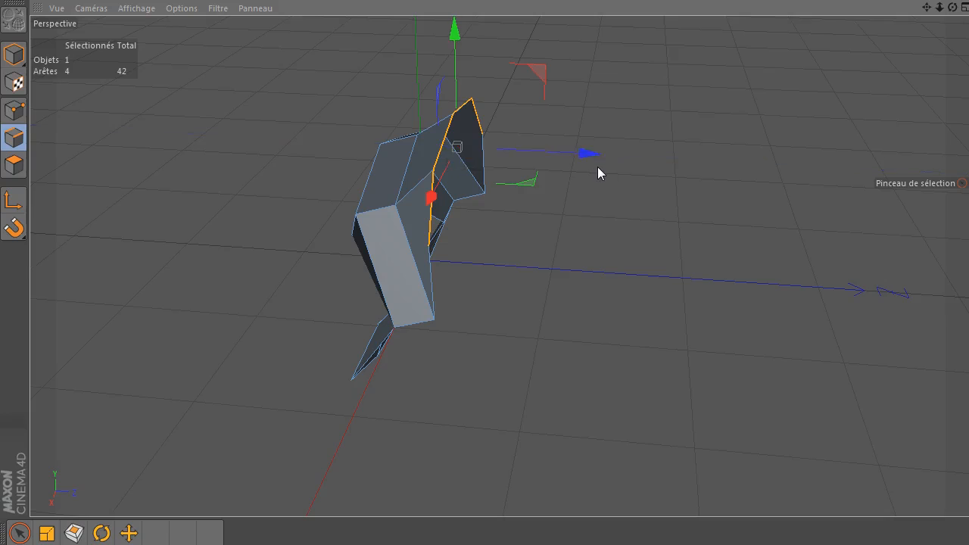
left_click_drag(952, 7, 797, 151)
left_click(799, 160)
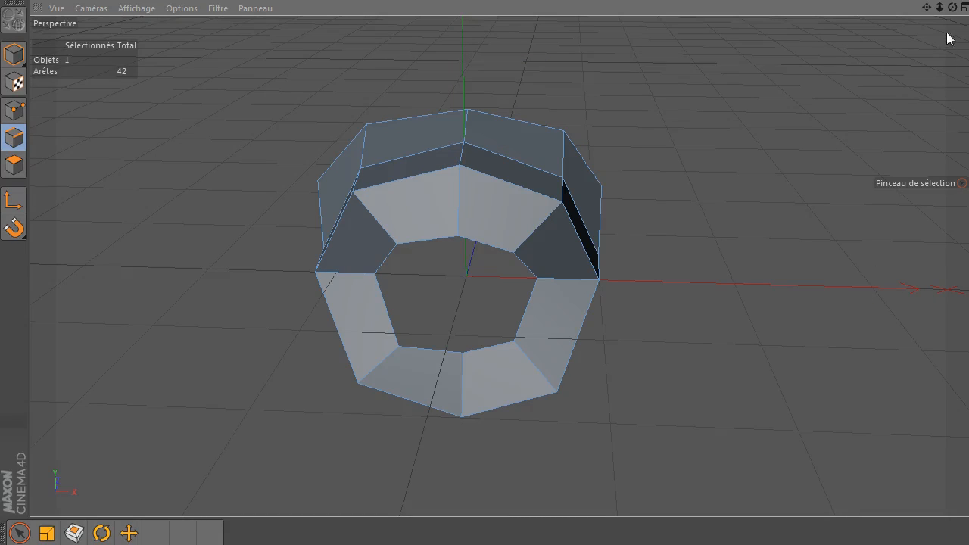
- In edge mode, select three consecutive outer edges along the lower part of the ring
left_click_drag(953, 7, 697, 135)
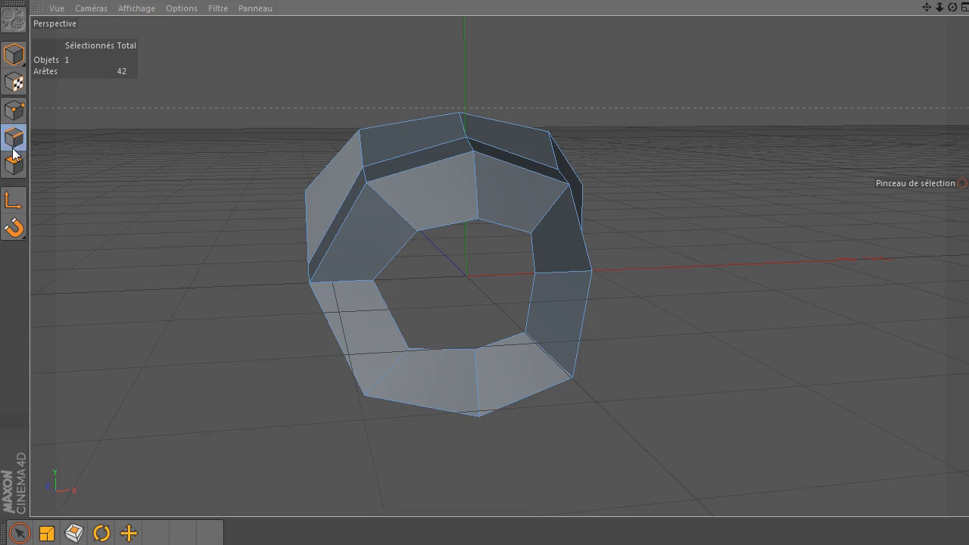
left_click(18, 144)
left_click(14, 534)
mouse_move(663, 347)
left_mouse_down()
mouse_move(584, 324)
mouse_move(614, 370)
mouse_move(500, 387)
mouse_move(484, 480)
mouse_move(426, 412)
left_mouse_up()
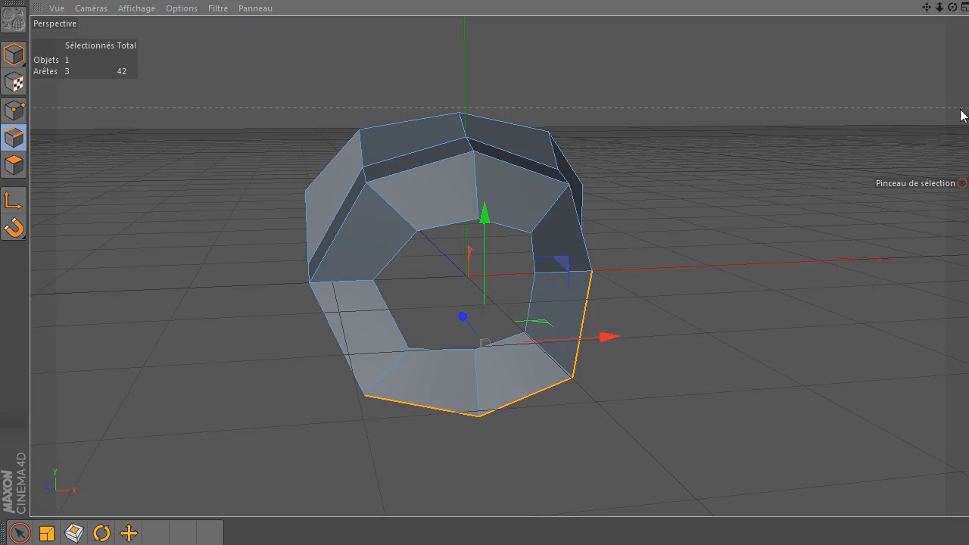
- Extrude the three lower outer edges diagonally down toward positive Z, and extrude them once more straight down
left_click_drag(952, 8, 918, 97)
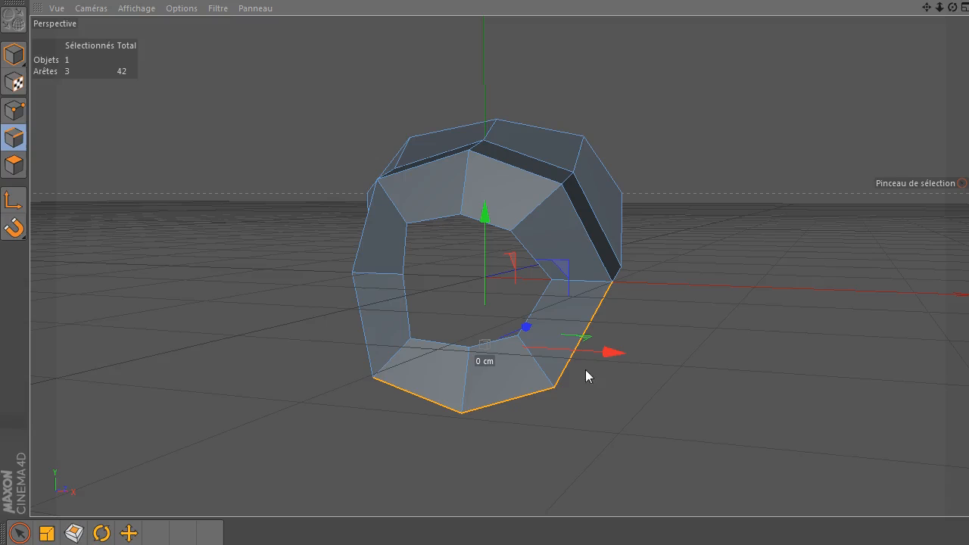
key("ctrl")
mouse_move(952, 7)
left_mouse_down()
mouse_move(485, 346)
mouse_move(955, 9)
left_mouse_up()
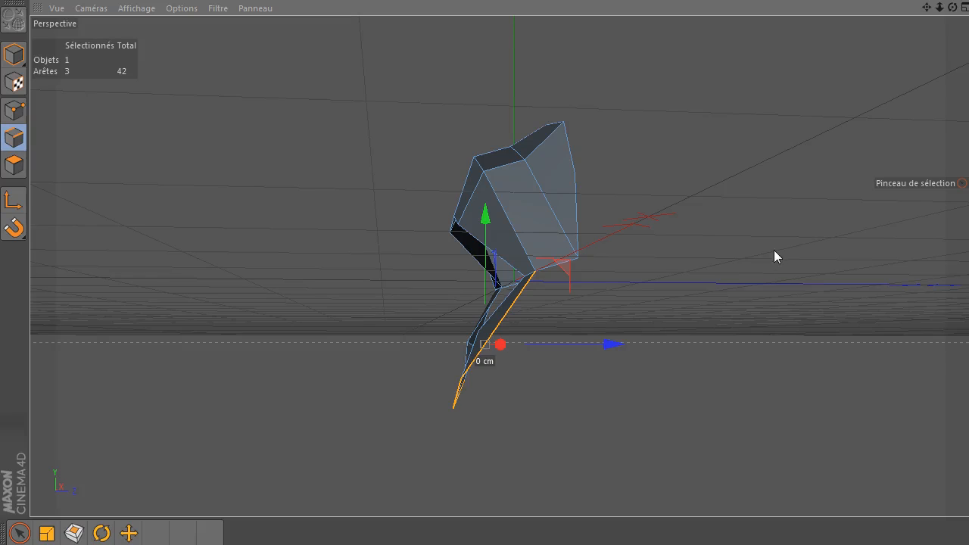
key("ctrl")
left_click_drag(568, 271, 633, 305, "ctrl")
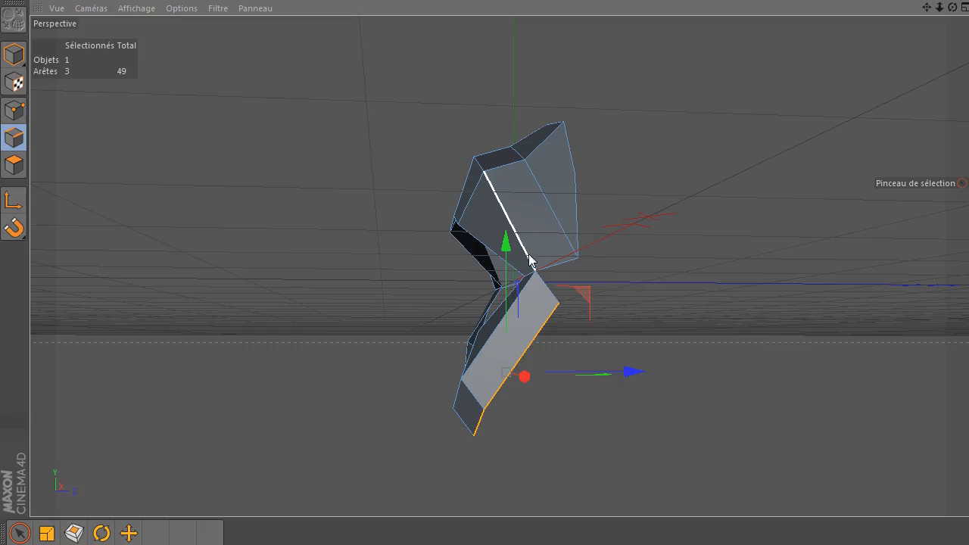
left_click_drag(506, 244, 506, 285, "ctrl")
- Scale the lower border edges down along Y, move them slightly downward and clear the selection
left_click_drag(951, 10, 826, 17)
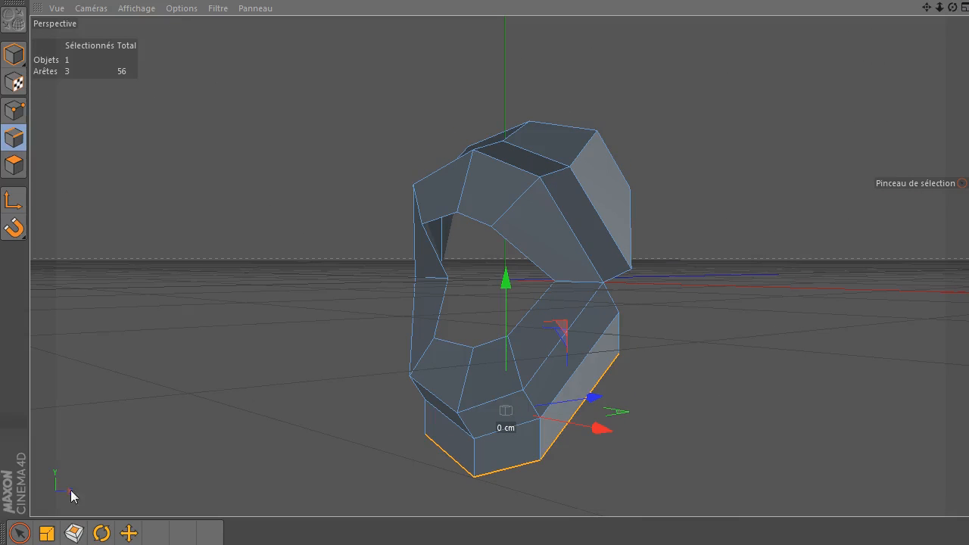
left_click(46, 534)
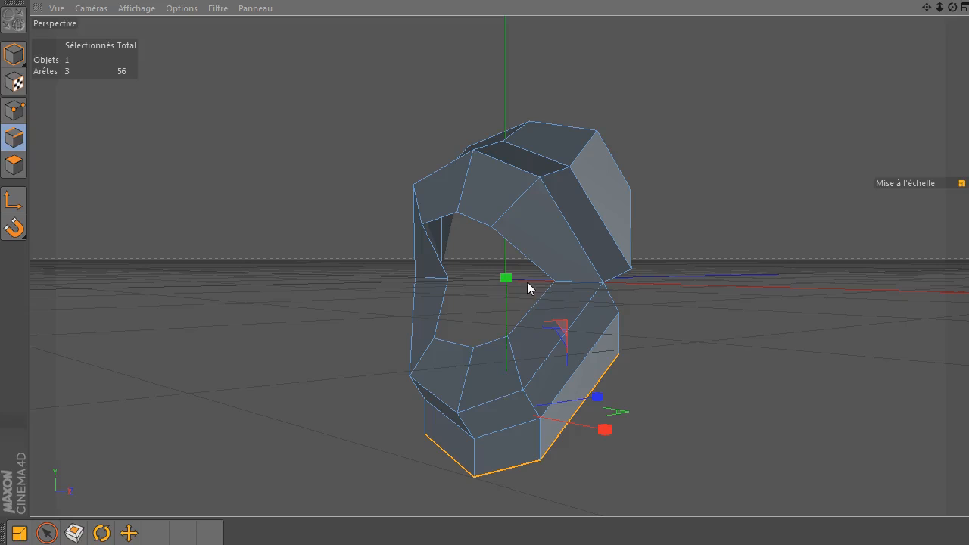
left_click_drag(506, 280, 519, 342)
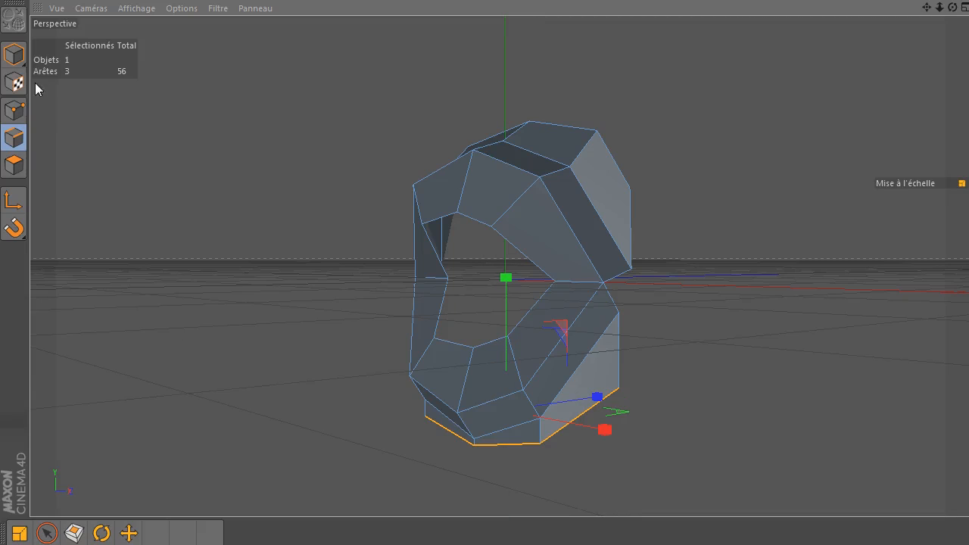
left_click(46, 534)
mouse_move(513, 283)
left_mouse_down()
mouse_move(503, 299)
mouse_move(509, 291)
left_mouse_up()
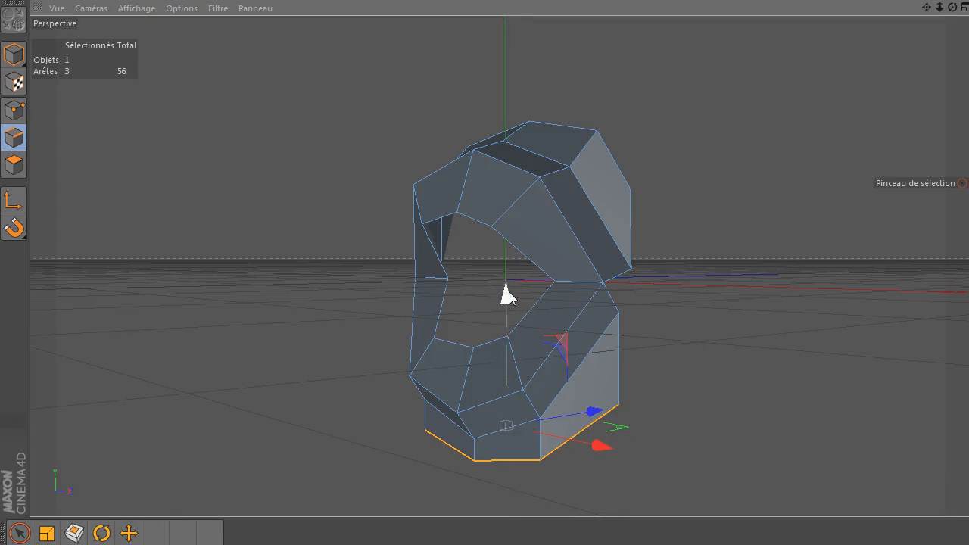
left_click(797, 277)
- Select the two side edges of the lower extrusion that face positive Z and extrude them along the Z axis
left_click_drag(953, 7, 505, 280)
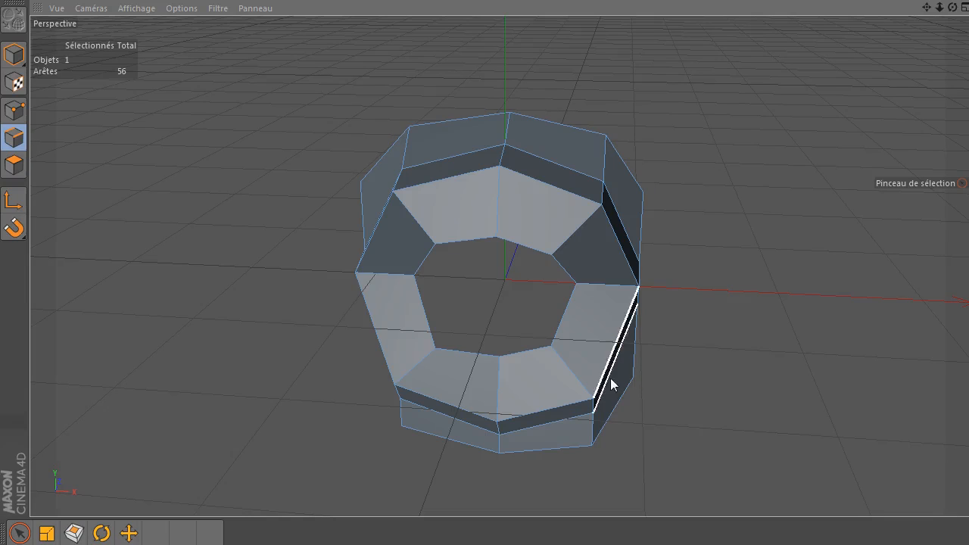
left_click(962, 9)
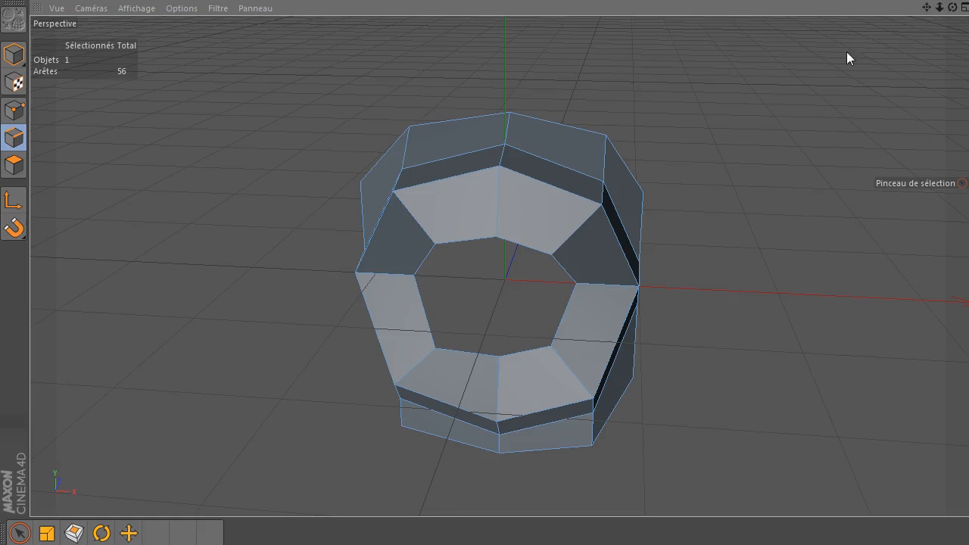
left_click_drag(953, 7, 619, 260)
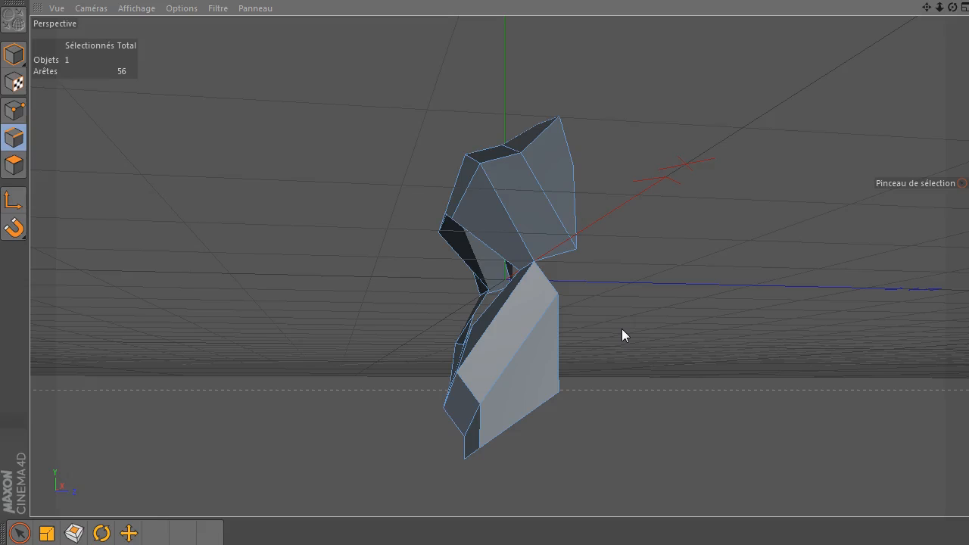
left_click(19, 144)
left_click(20, 533)
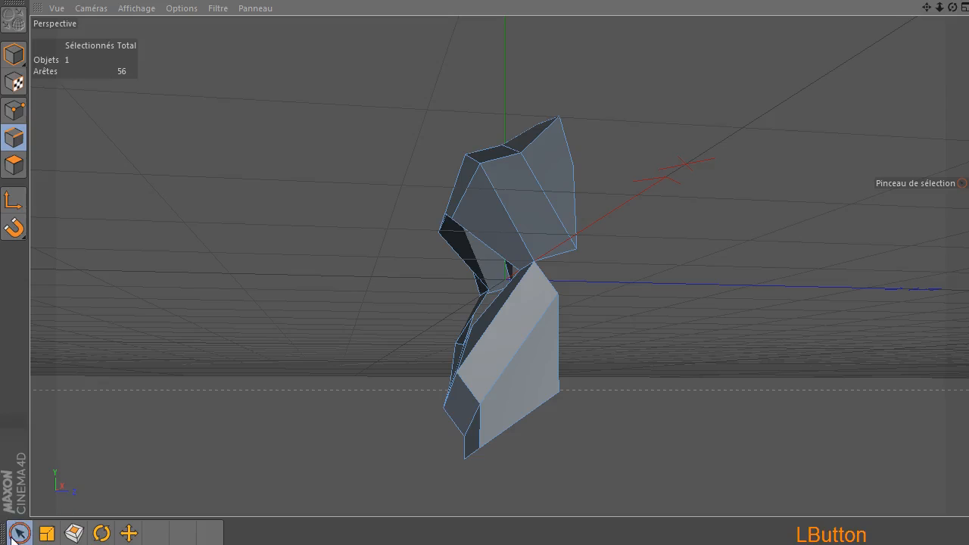
mouse_move(586, 275)
left_mouse_down()
mouse_move(556, 279)
mouse_move(590, 335)
mouse_move(569, 335)
mouse_move(587, 339)
left_mouse_up()
left_click_drag(669, 326, 704, 335, "ctrl")
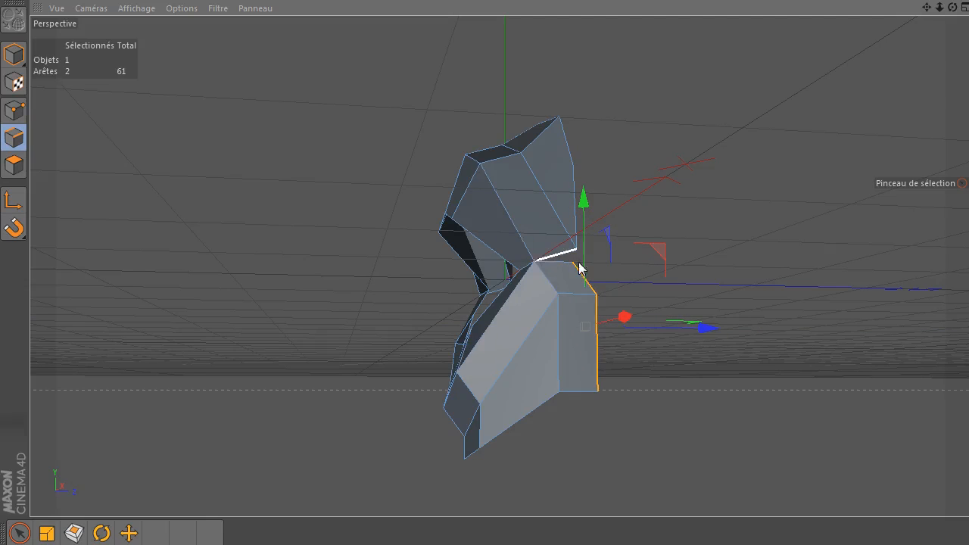
- Switch to point mode and select the two facing corner points at the gap between the upper and lower extrusions
left_click_drag(953, 7, 866, 101)
left_click(23, 113)
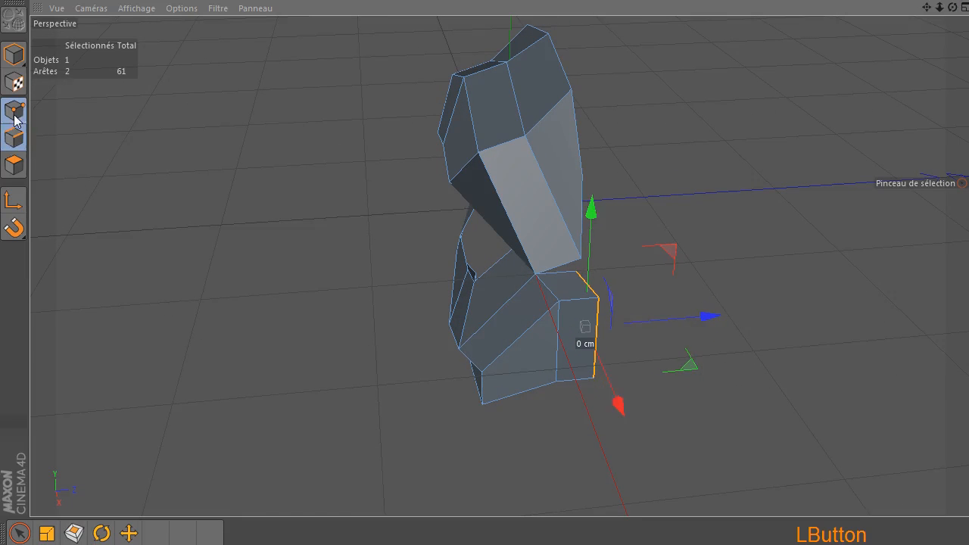
scroll(573, 265, "up", 6)
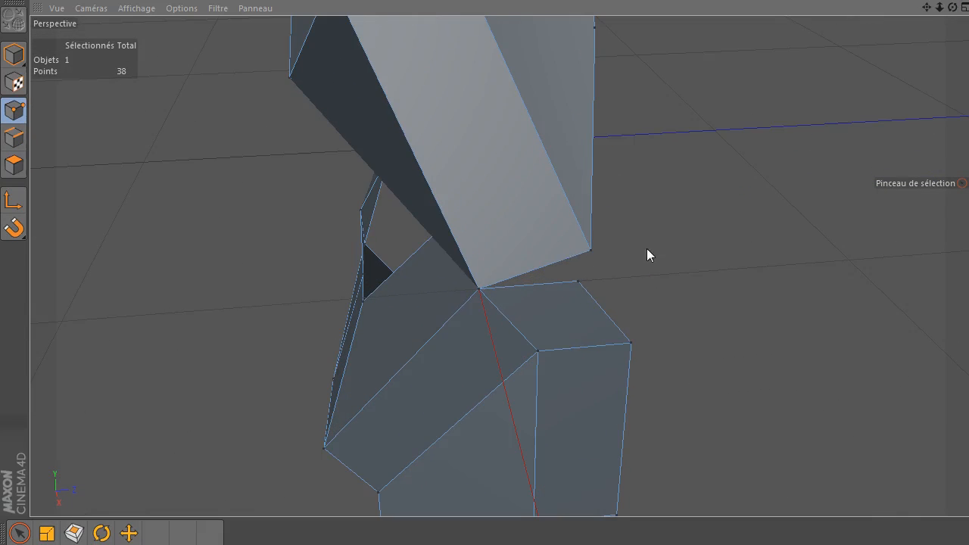
mouse_move(644, 254)
left_mouse_down()
mouse_move(580, 260)
mouse_move(573, 289)
left_mouse_up()
left_click_drag(953, 6, 924, 29)
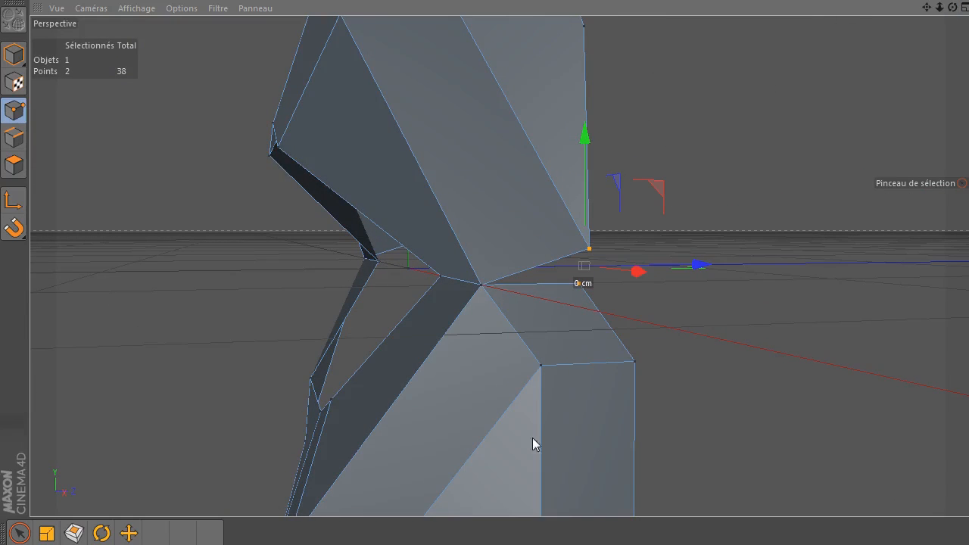
- Weld (Soudure) the two selected points onto the upper one, return to brush selection and clear the selection
right_click(616, 43)
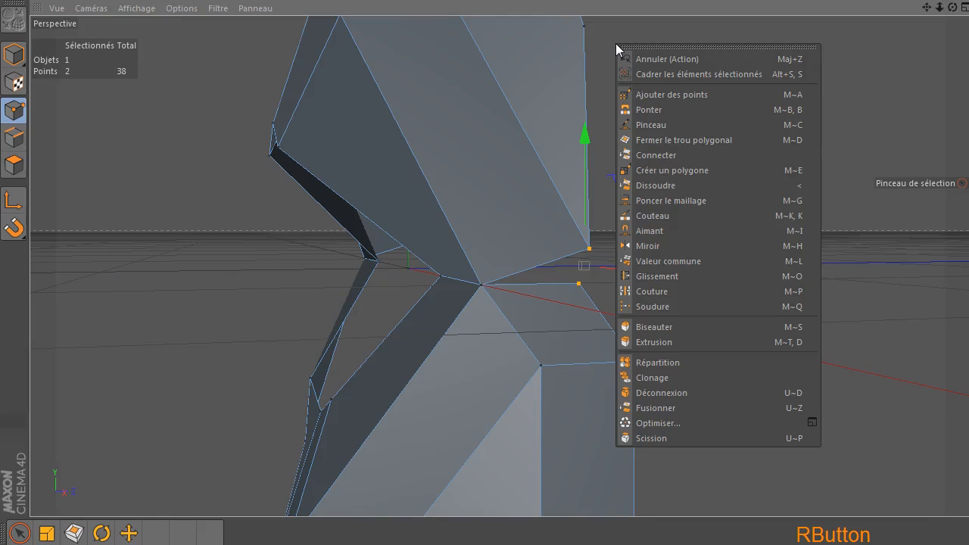
left_click(674, 306)
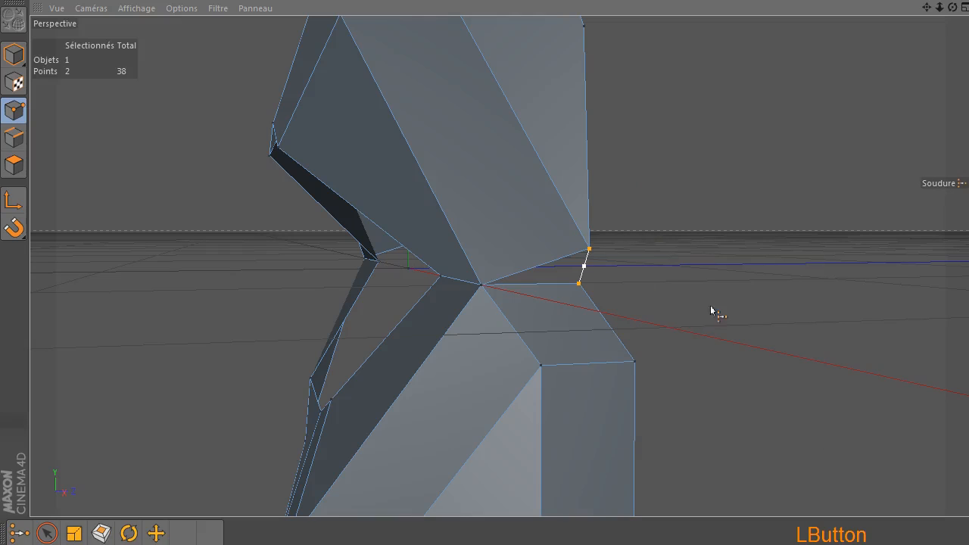
left_click(590, 249)
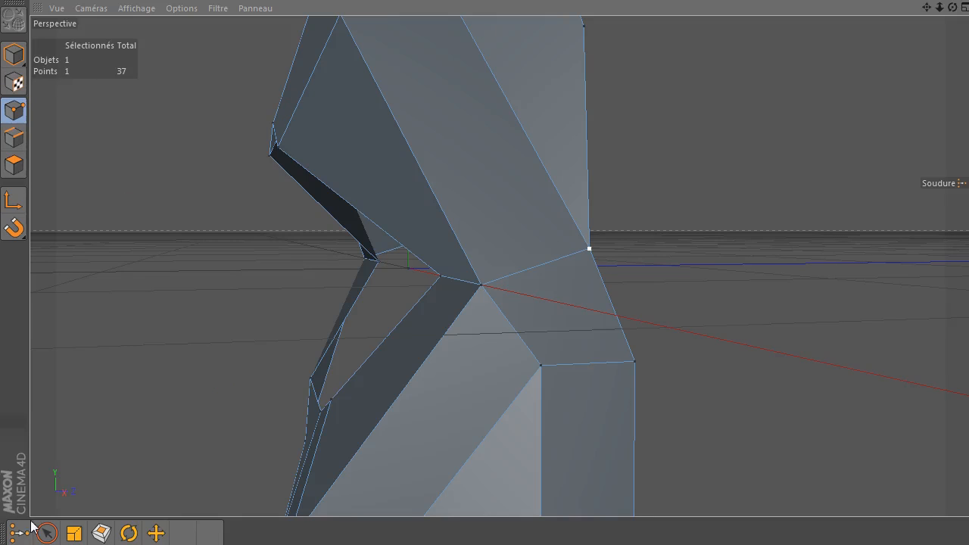
left_click(46, 533)
left_click(151, 360)
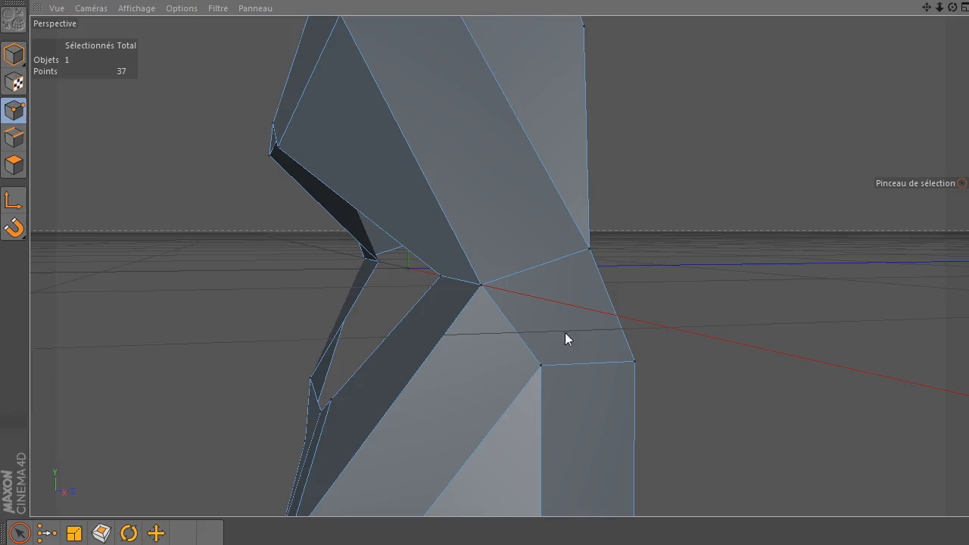
- Select the side points at the joint and move them outward along X, and shift the lower side points the same way
scroll(683, 248, "down", 4)
mouse_move(953, 8)
left_mouse_down()
mouse_move(968, 3)
mouse_move(953, 8)
left_mouse_up()
mouse_move(644, 220)
left_mouse_down()
mouse_move(693, 244)
mouse_move(672, 274)
mouse_move(684, 331)
left_mouse_up()
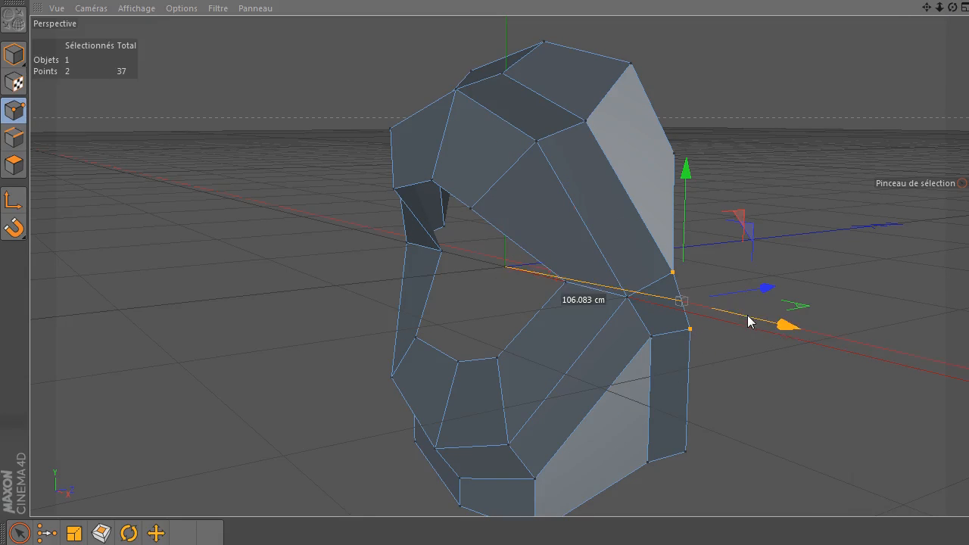
left_click_drag(752, 321, 776, 317)
mouse_move(684, 446)
left_mouse_down()
mouse_move(657, 462)
mouse_move(671, 462)
left_mouse_up()
left_click_drag(735, 489, 760, 499)
- Select the upper rear side point, move it outward along X and clear the selection
left_click(743, 191)
left_click(674, 143)
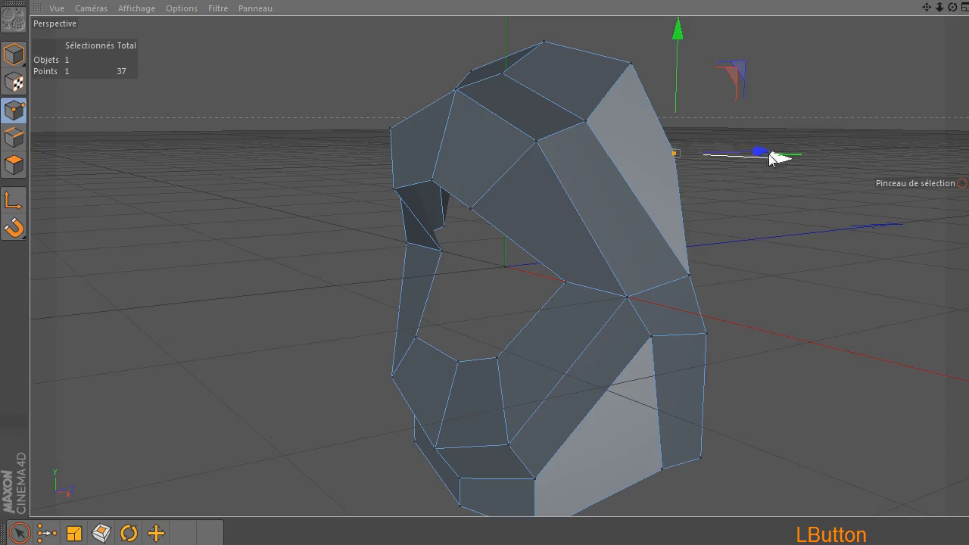
left_click_drag(769, 159, 789, 163)
left_click(768, 188)
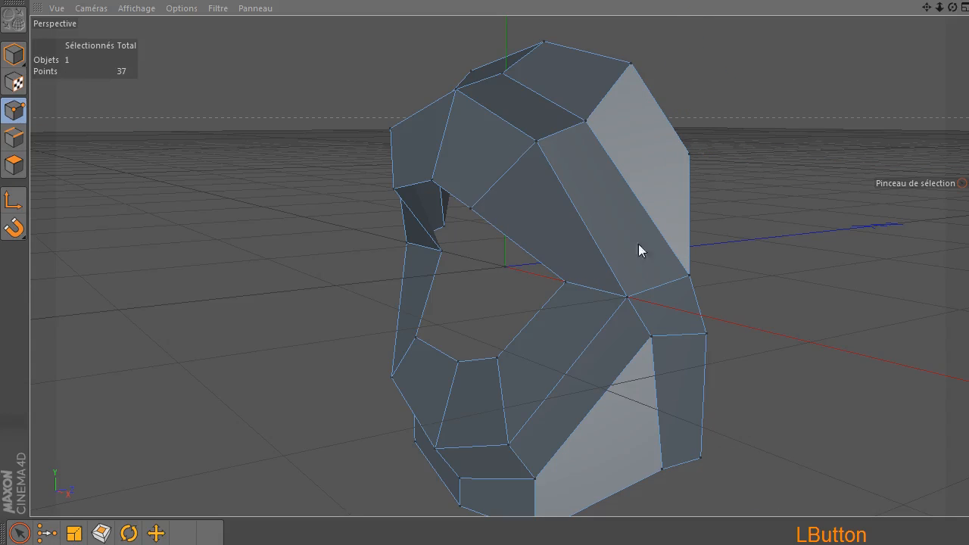
- Nest the Disque in a Symétrie object and place the Symétrie inside a Hyper NURBS object
left_click_drag(953, 6, 736, 269)
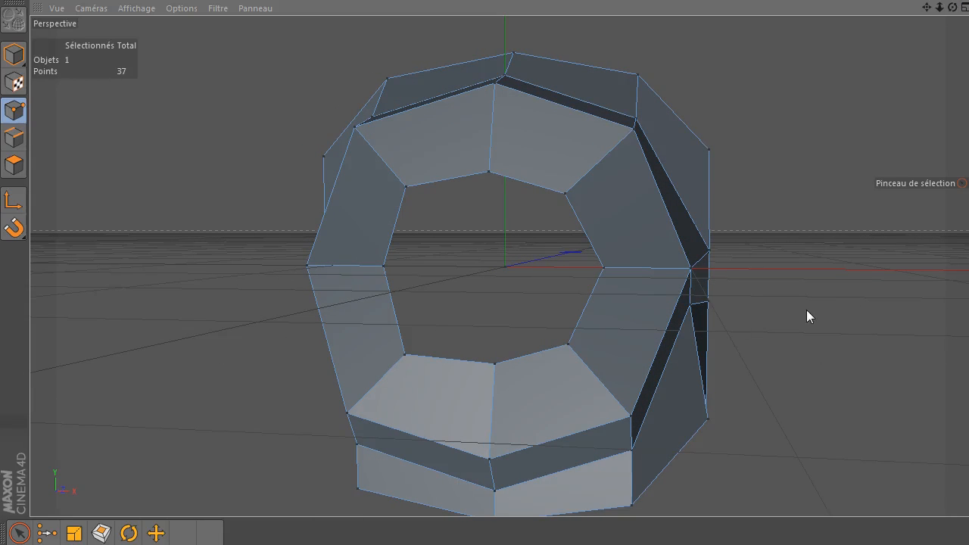
left_click_drag(952, 7, 742, 136)
left_click_drag(939, 7, 909, 8)
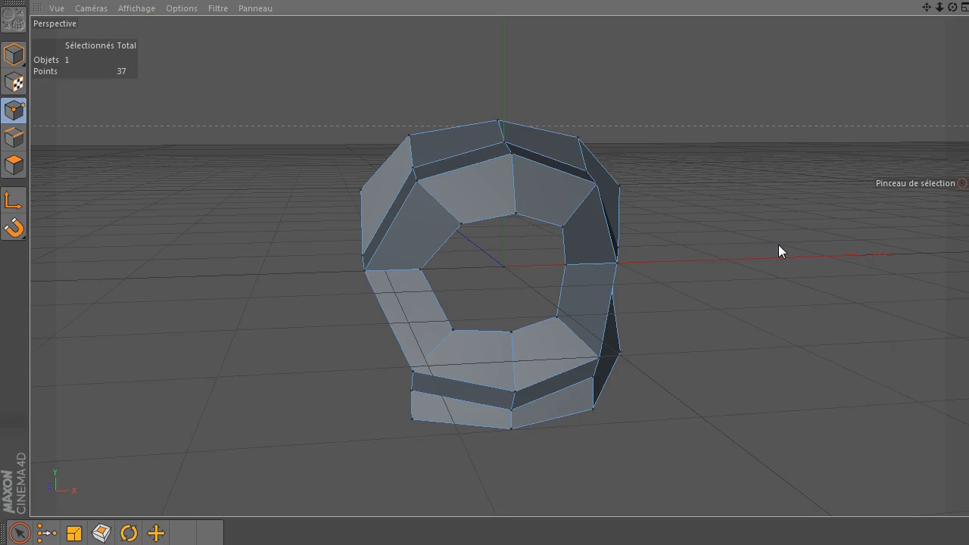
left_click_drag(968, 47, 860, 26)
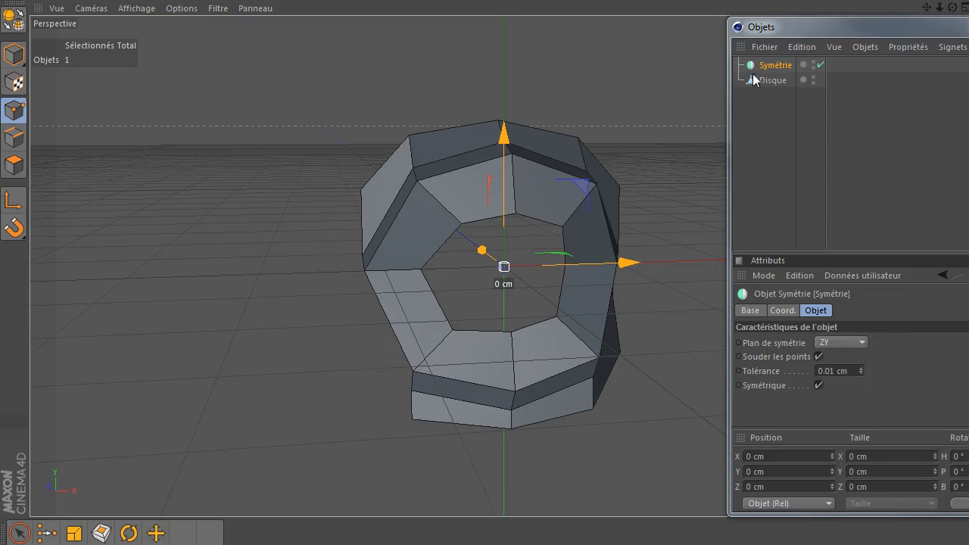
left_click_drag(771, 82, 786, 69)
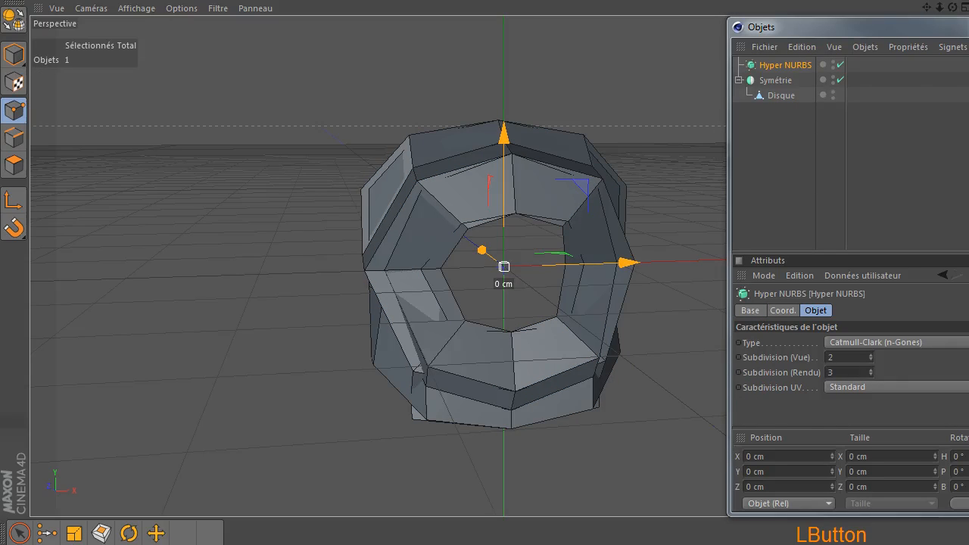
left_click_drag(767, 82, 800, 64)
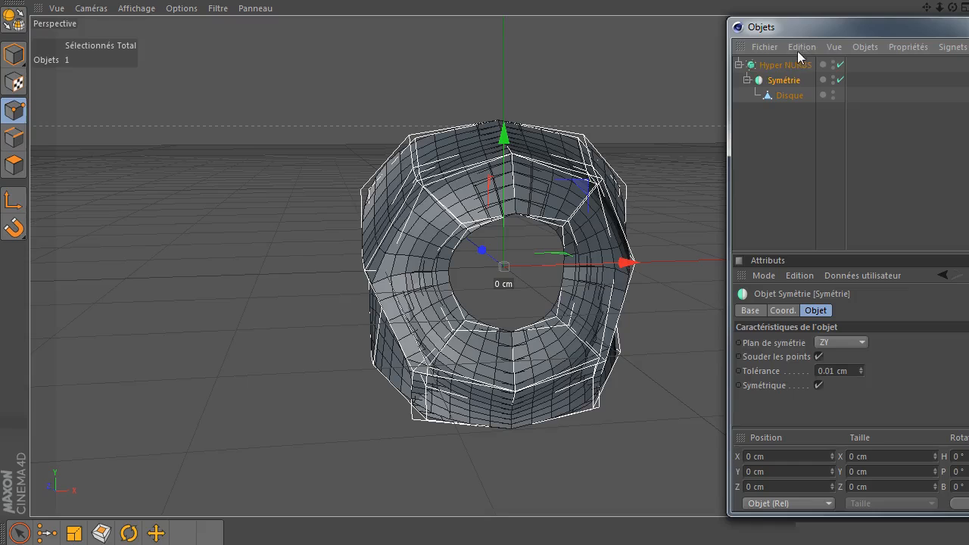
- Rename the Disque object as Geometrie and disable the Hyper NURBS smoothing
left_click(804, 94)
double_click(797, 97)
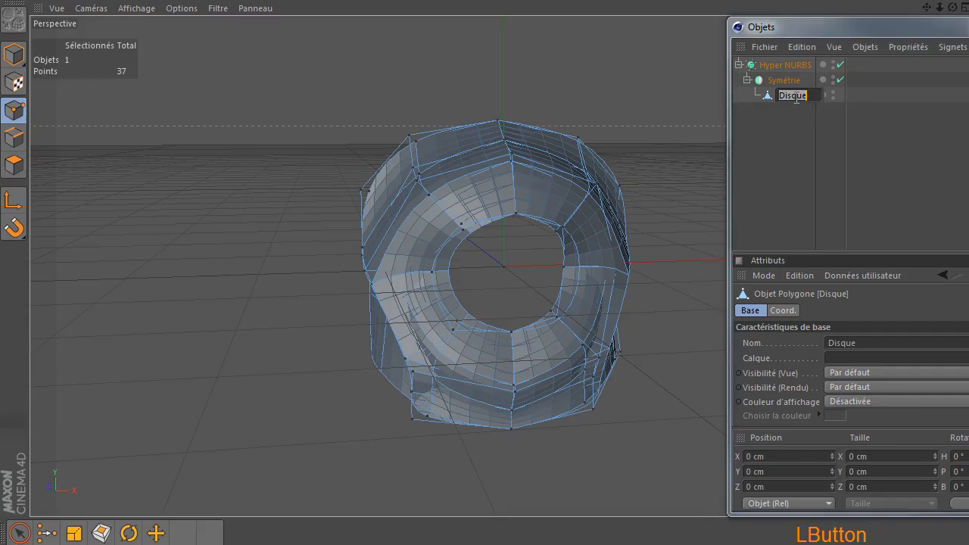
type("Geo")
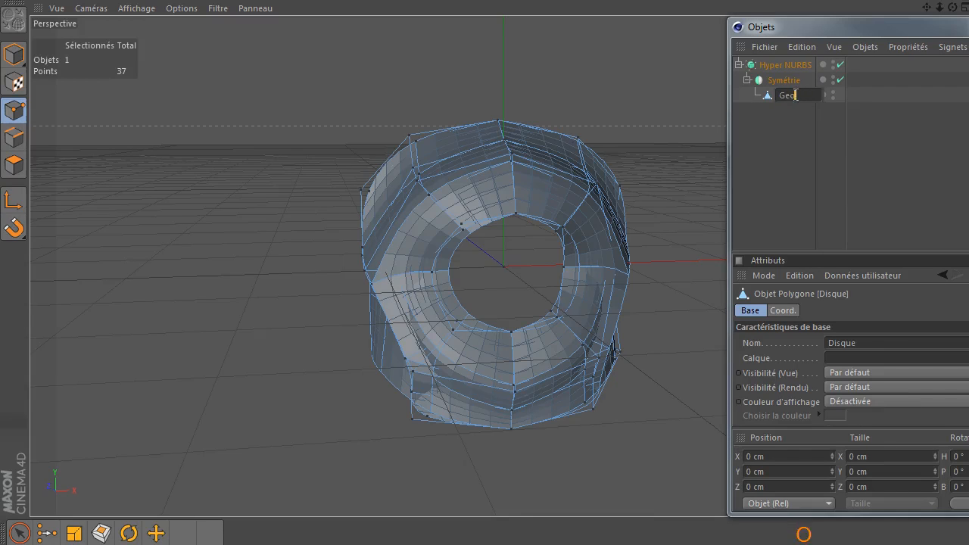
type("metrie")
left_click(767, 138)
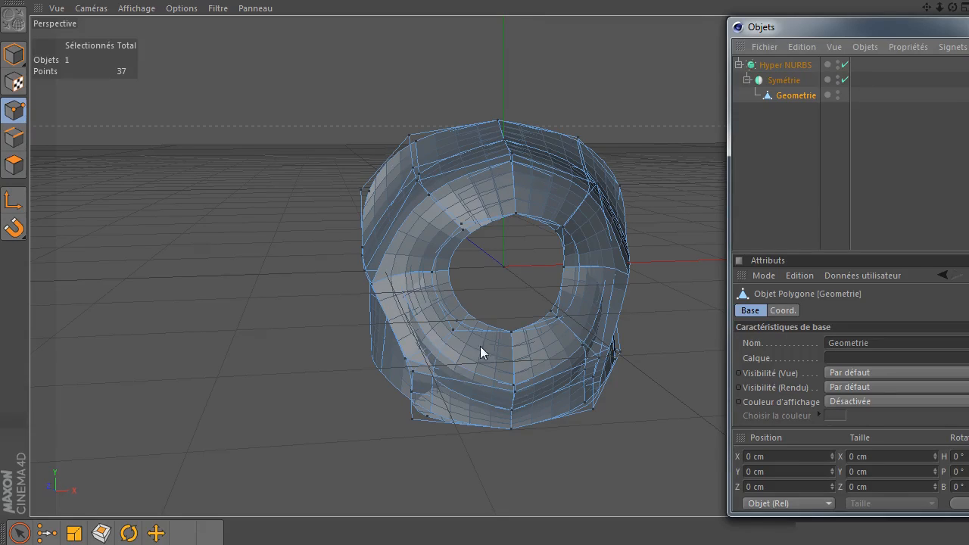
left_click(845, 65)
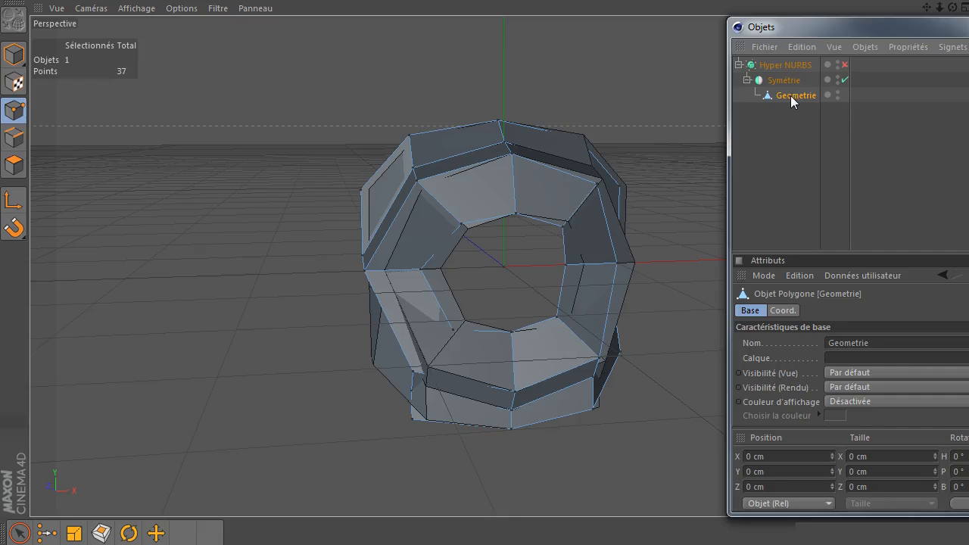
left_click_drag(762, 26, 962, 183)
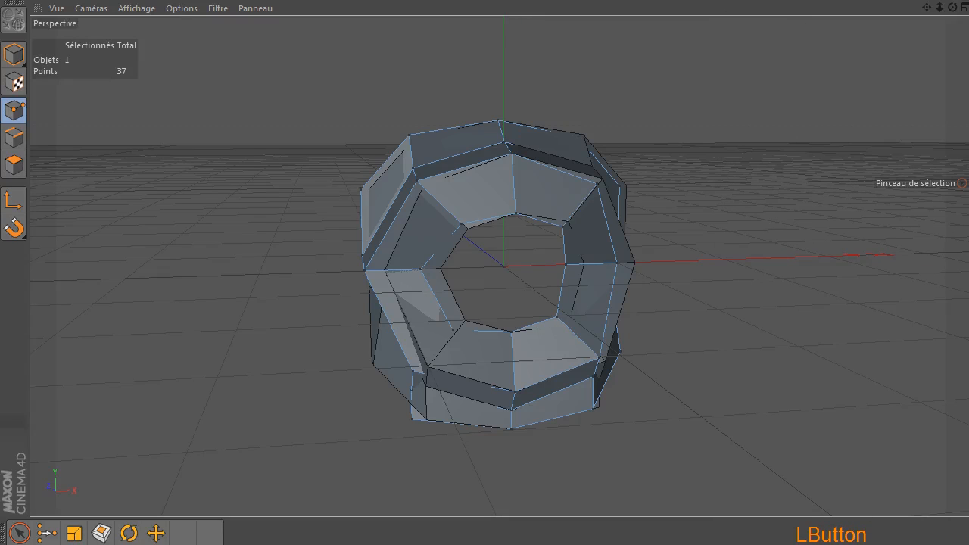
- Switch to object mode and move the Geometrie object outward along X until it is clear of its mirrored copy
left_click(15, 56)
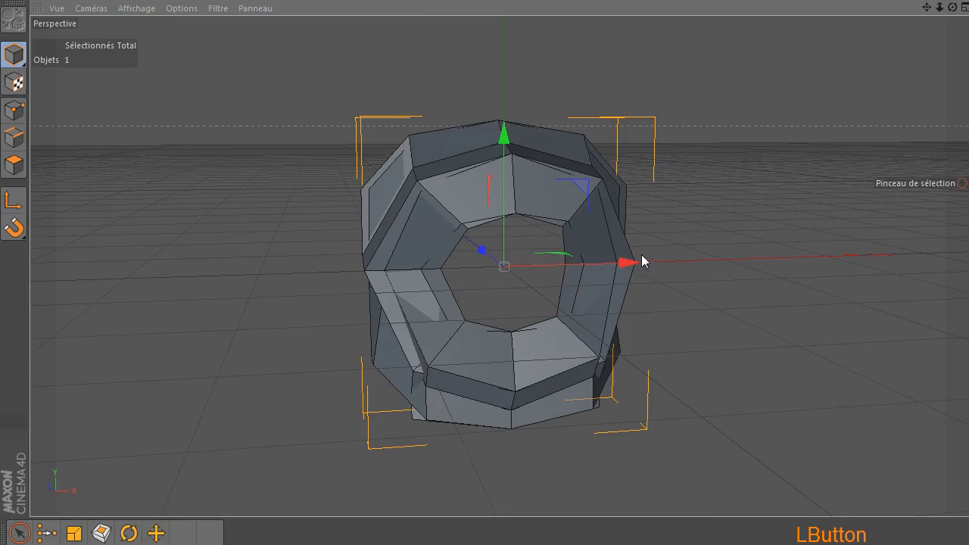
left_click_drag(626, 263, 766, 250)
mouse_move(954, 6)
left_mouse_down()
mouse_move(912, 43)
mouse_move(958, 9)
left_mouse_up()
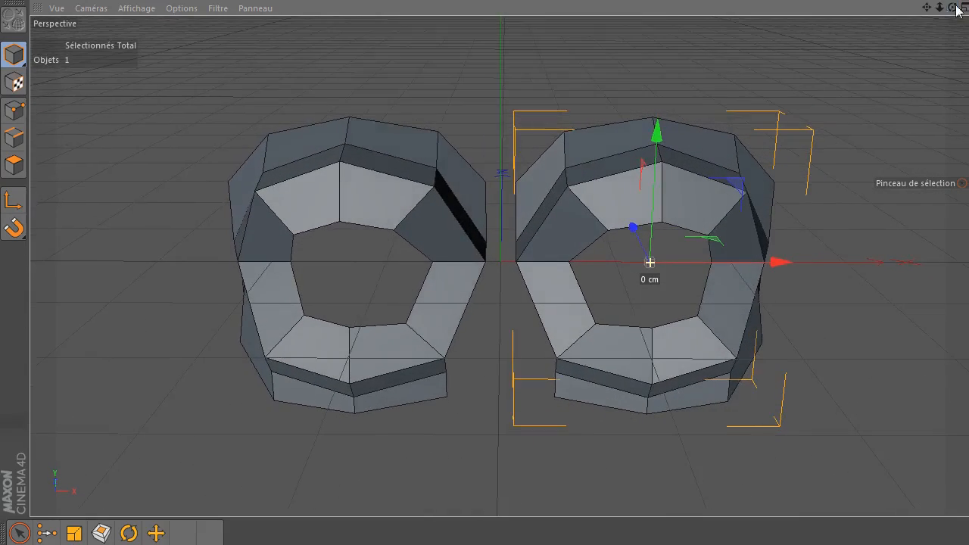
mouse_move(781, 272)
left_mouse_down()
mouse_move(784, 265)
mouse_move(772, 266)
left_mouse_up()
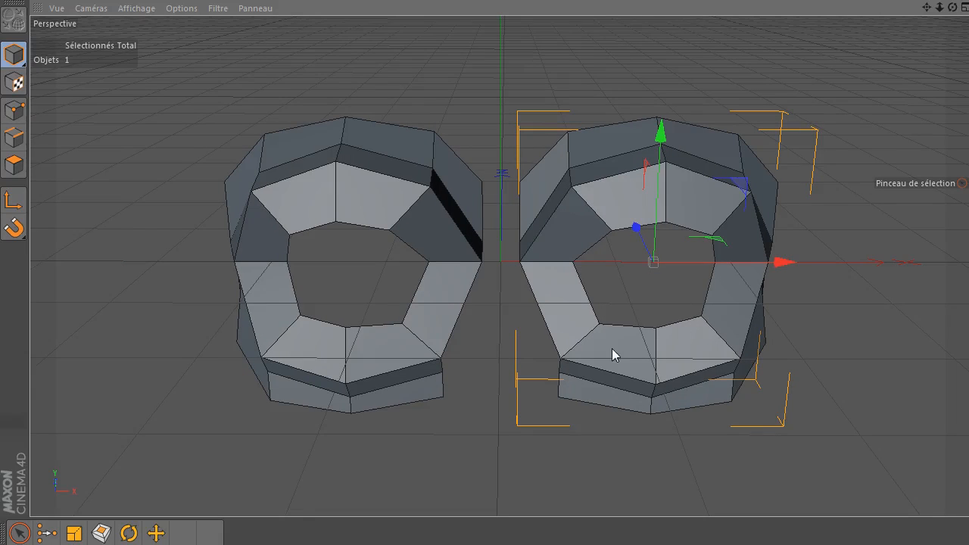
mouse_move(952, 8)
left_mouse_down()
mouse_move(871, 11)
mouse_move(935, 22)
mouse_move(914, 26)
mouse_move(948, 17)
left_mouse_up()
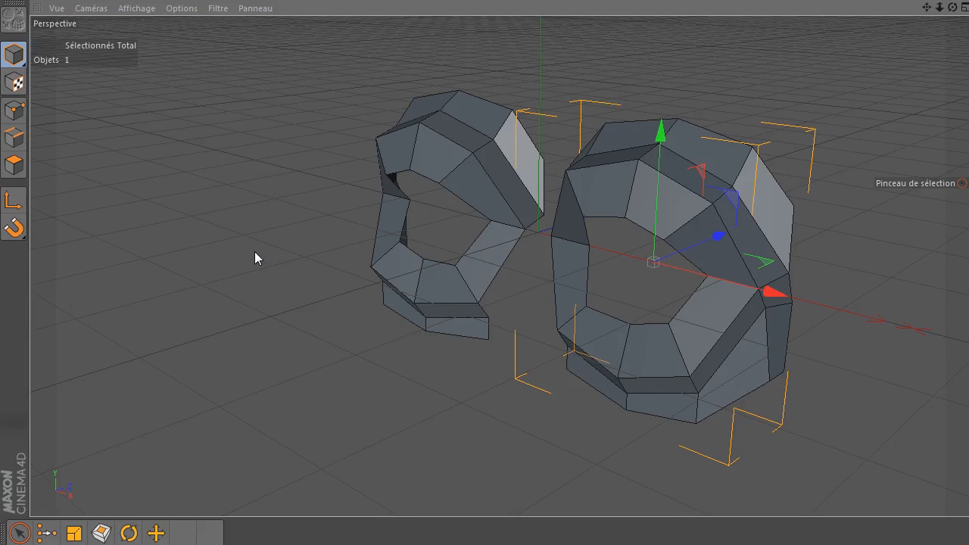
- Rotate the Geometrie object about its vertical axis and move it slightly further outward along X
key("r")
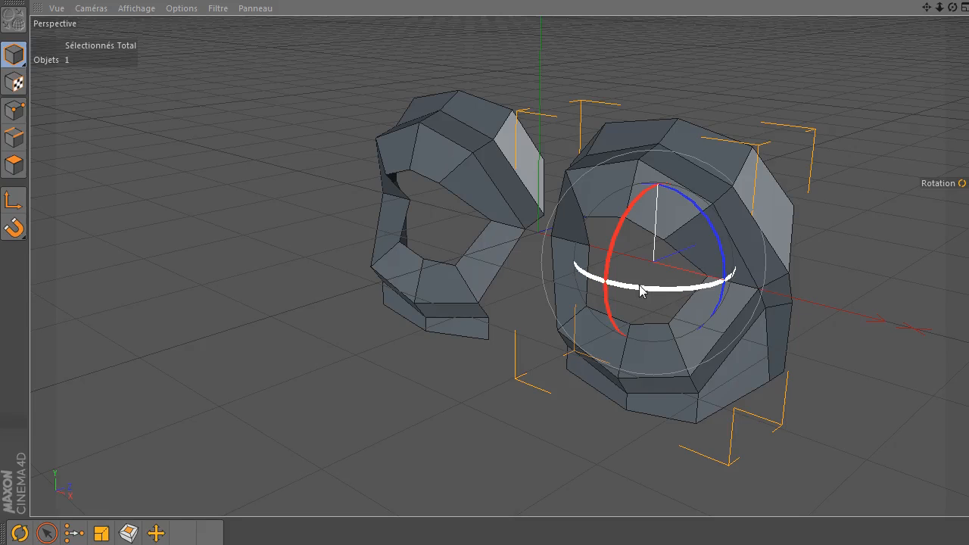
left_click_drag(639, 288, 653, 262)
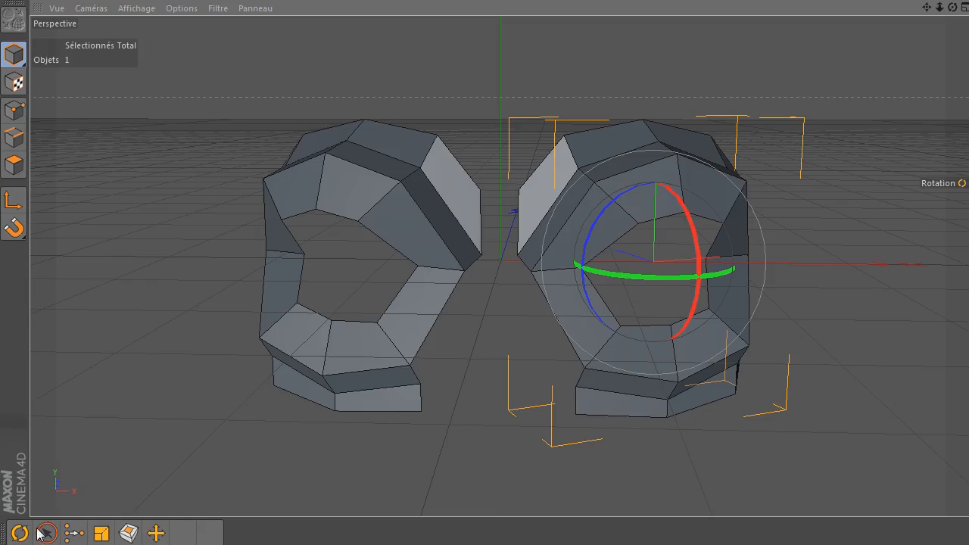
left_click(155, 533)
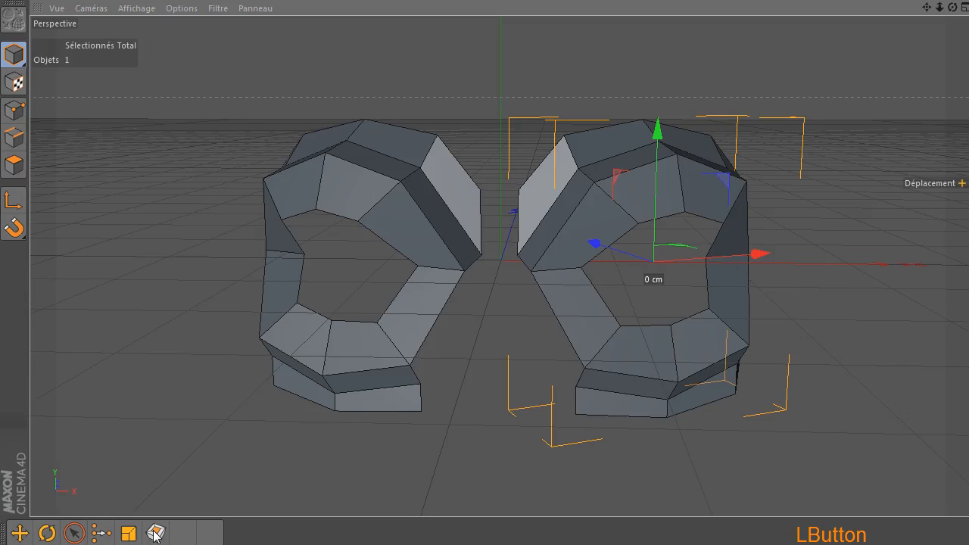
key("e")
left_click_drag(757, 253, 754, 252)
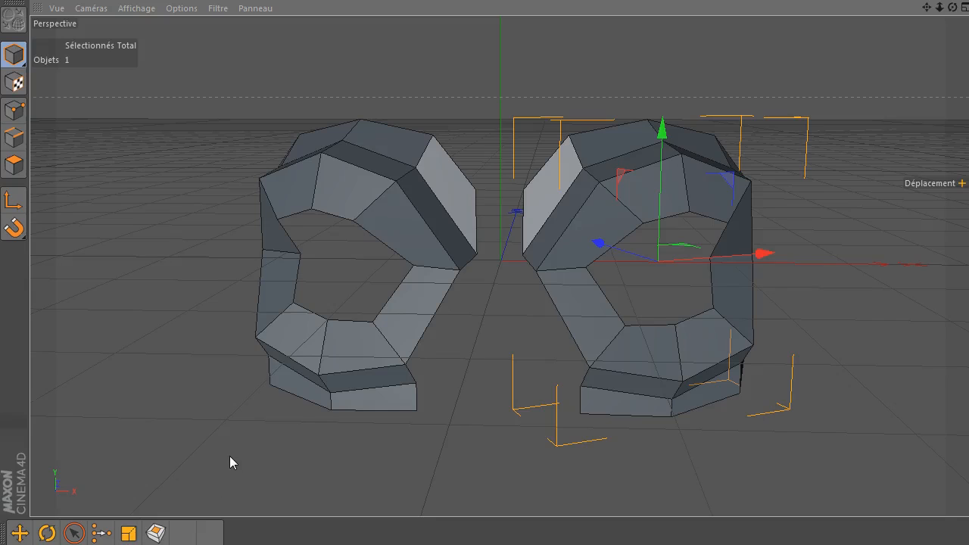
- Rotate the Geometrie object further about its vertical axis, return to brush selection and clear the selection
key("r")
mouse_move(671, 274)
left_mouse_down()
mouse_move(668, 264)
mouse_move(675, 270)
left_mouse_up()
mouse_move(953, 6)
left_mouse_down()
mouse_move(965, 49)
mouse_move(947, 9)
left_mouse_up()
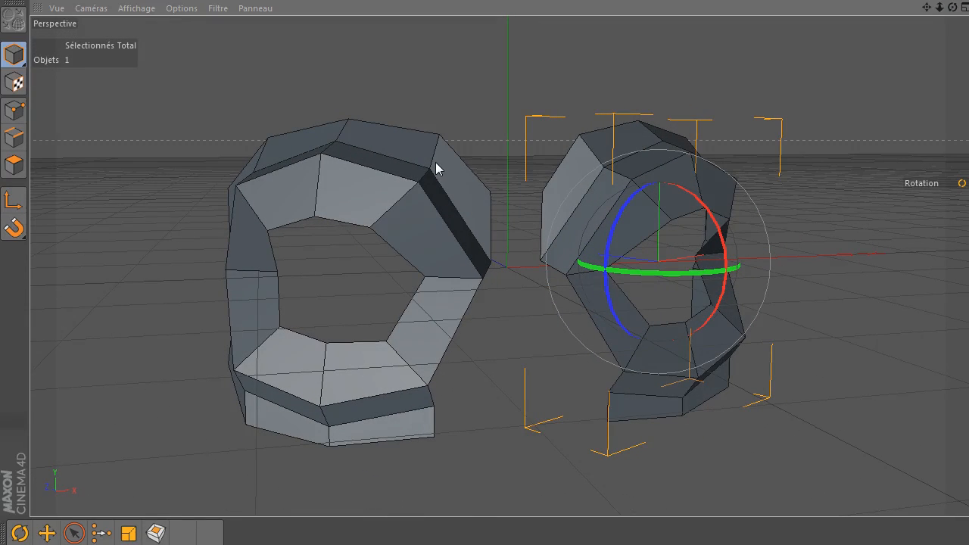
key("space")
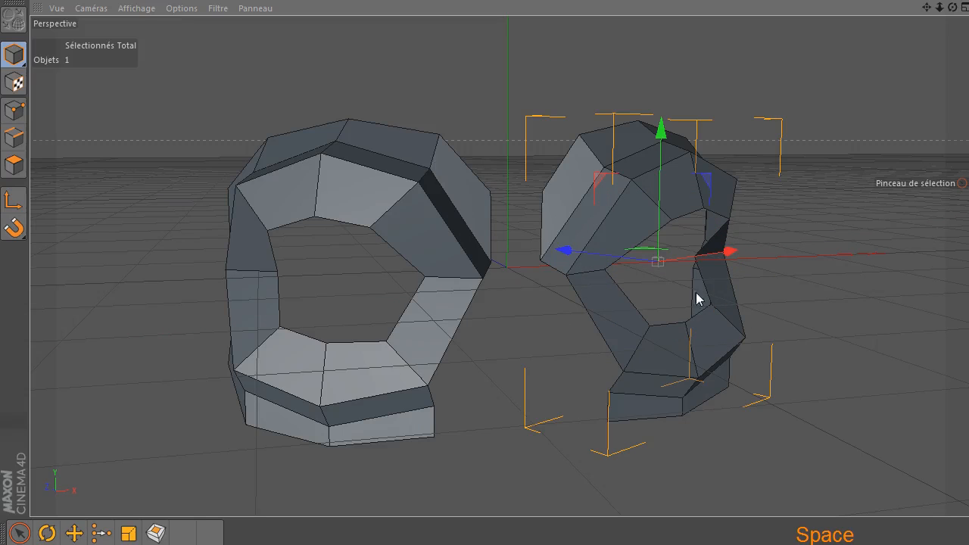
left_click(823, 312)
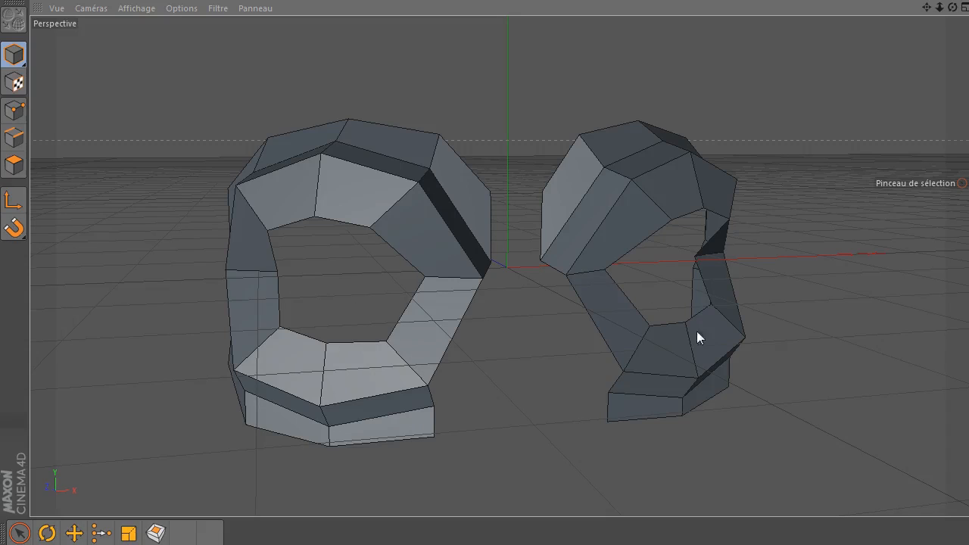
- Switch to edge mode and select the five inner border edges of the Geometrie object that face the mirrored copy
left_click_drag(952, 8, 772, 12)
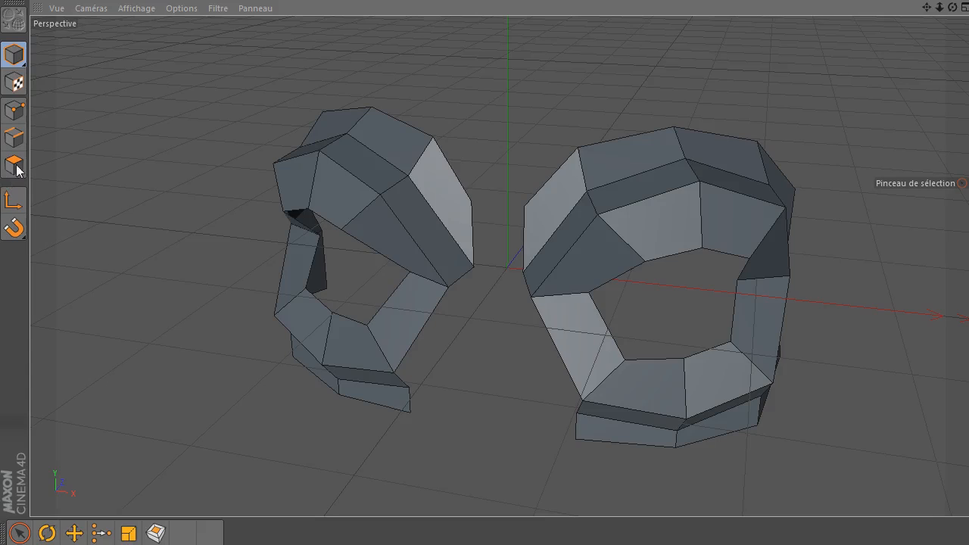
left_click(17, 139)
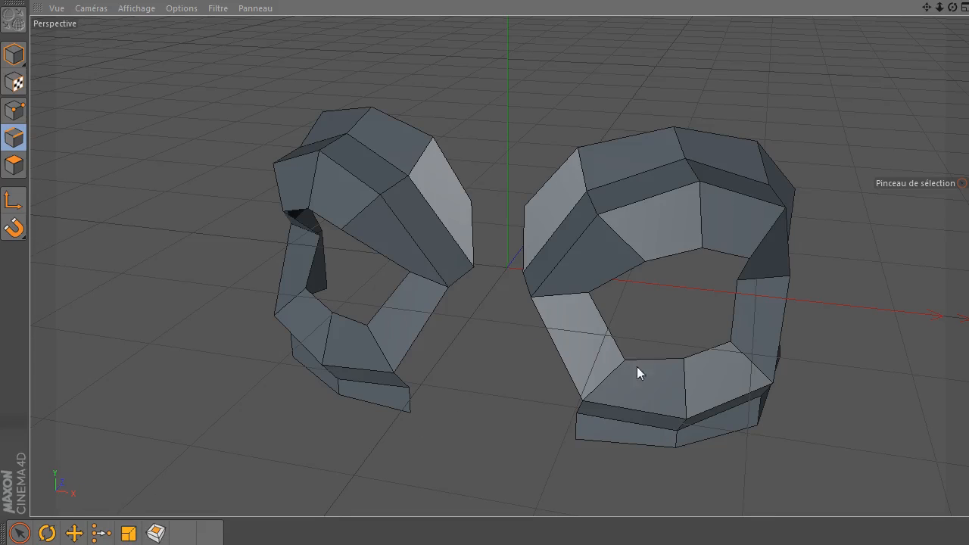
left_click_drag(952, 6, 836, 9)
left_click(508, 180)
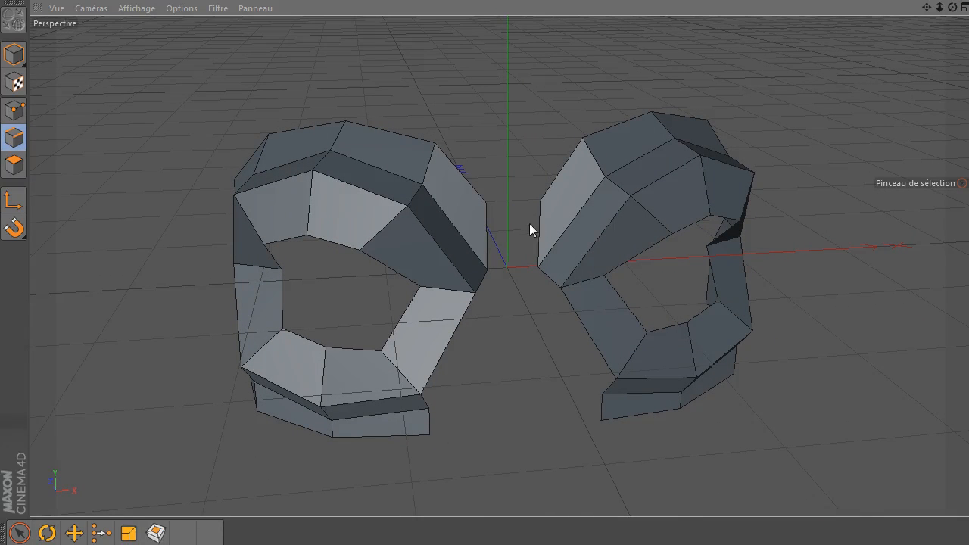
left_click(644, 163)
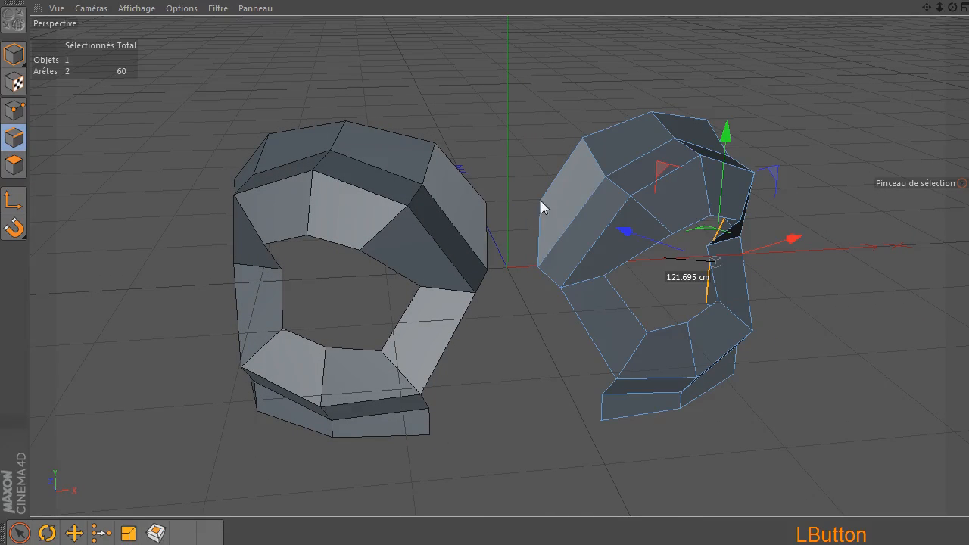
left_click(532, 229)
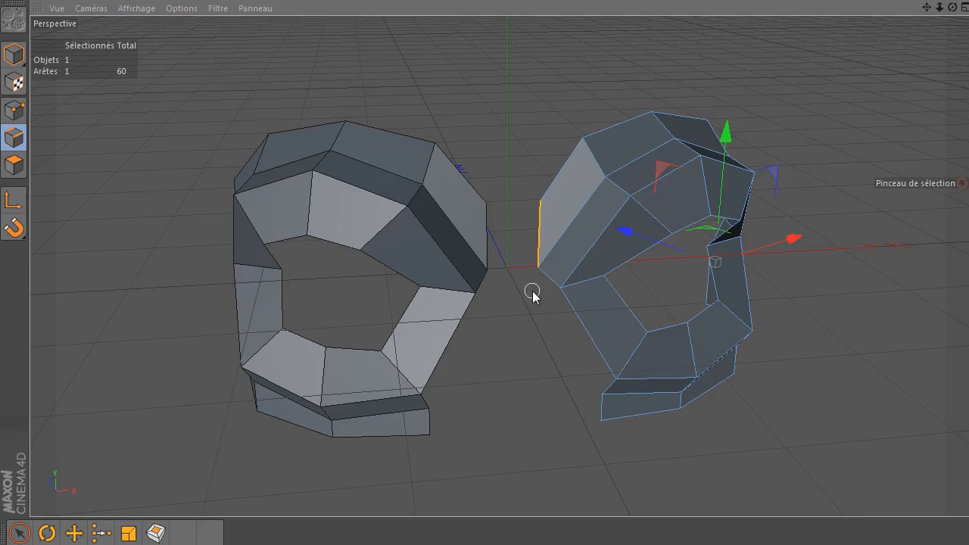
mouse_move(540, 338)
left_mouse_down("shift")
mouse_move(569, 341)
mouse_move(558, 394)
mouse_move(598, 406)
mouse_move(573, 397)
mouse_move(604, 387)
mouse_move(589, 389)
left_mouse_up("shift")
left_click_drag(639, 445, 671, 372, "ctrl")
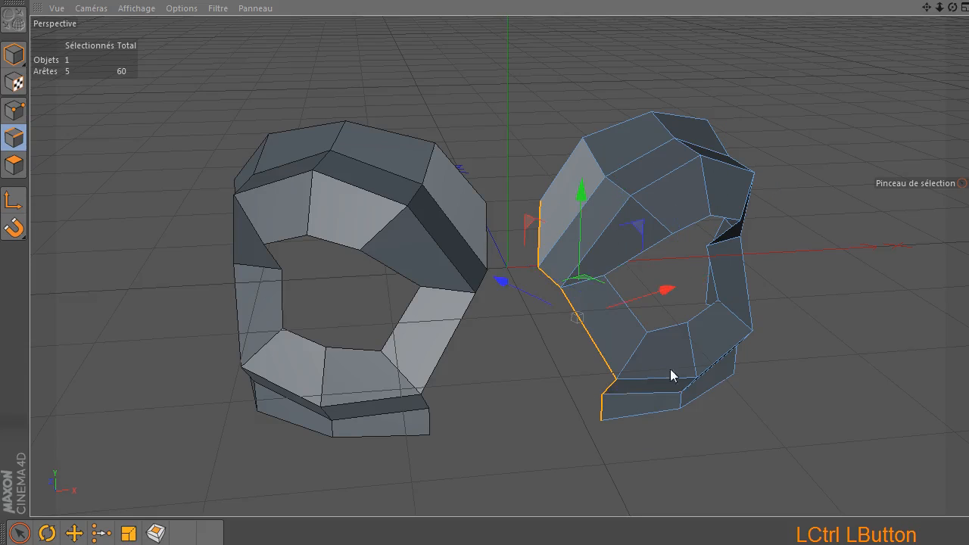
- Add one edge of the ring's central opening to the selection and remove it again
left_click_drag(953, 8, 928, 3)
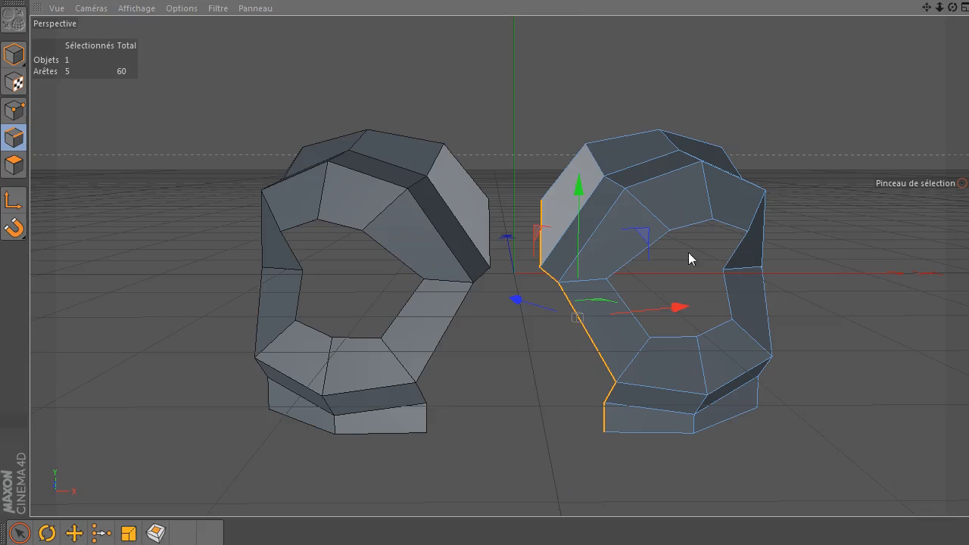
left_click(733, 294, "ctrl")
left_click(729, 297, "shift")
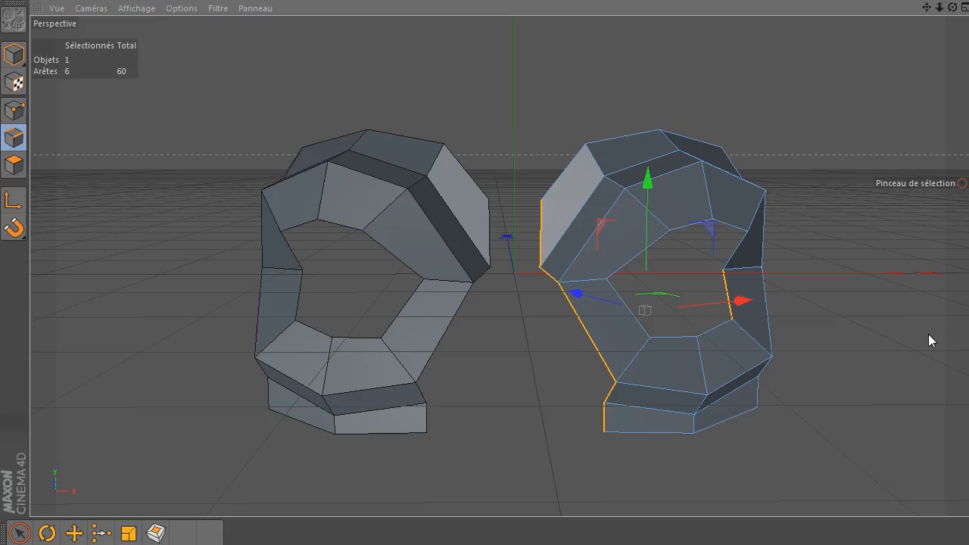
left_click_drag(754, 304, 708, 297, "ctrl")
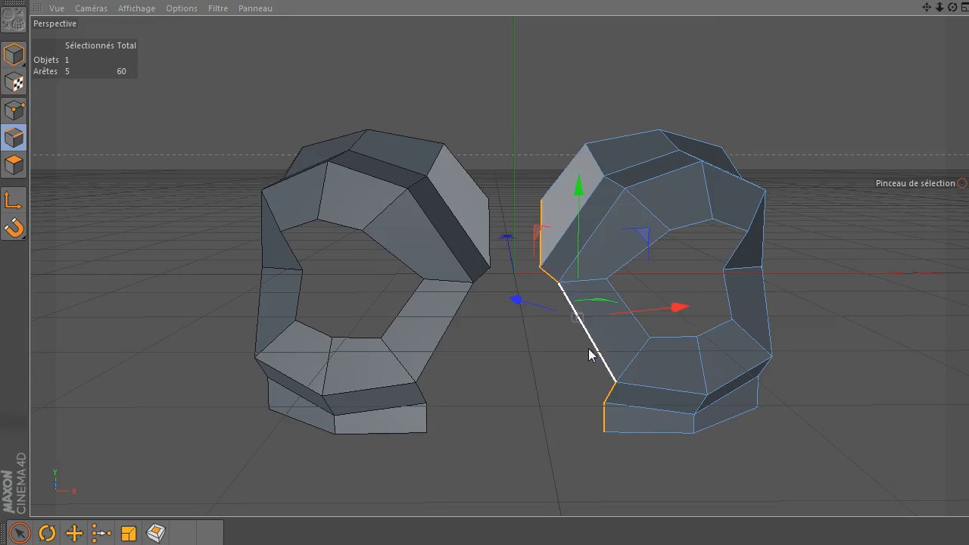
- Extrude the five selected border edges along X towards the symmetry plane
left_click_drag(952, 6, 690, 113)
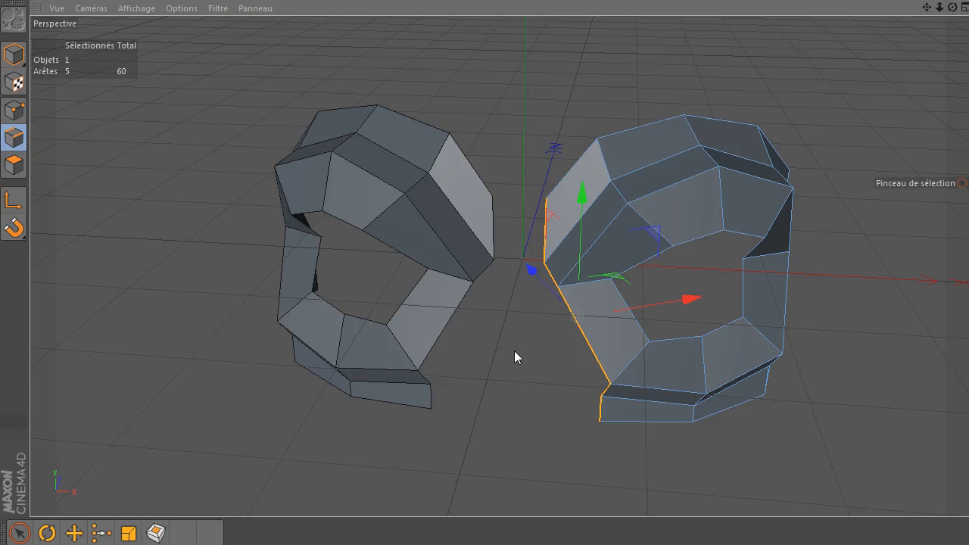
left_click_drag(691, 298, 648, 320, "ctrl")
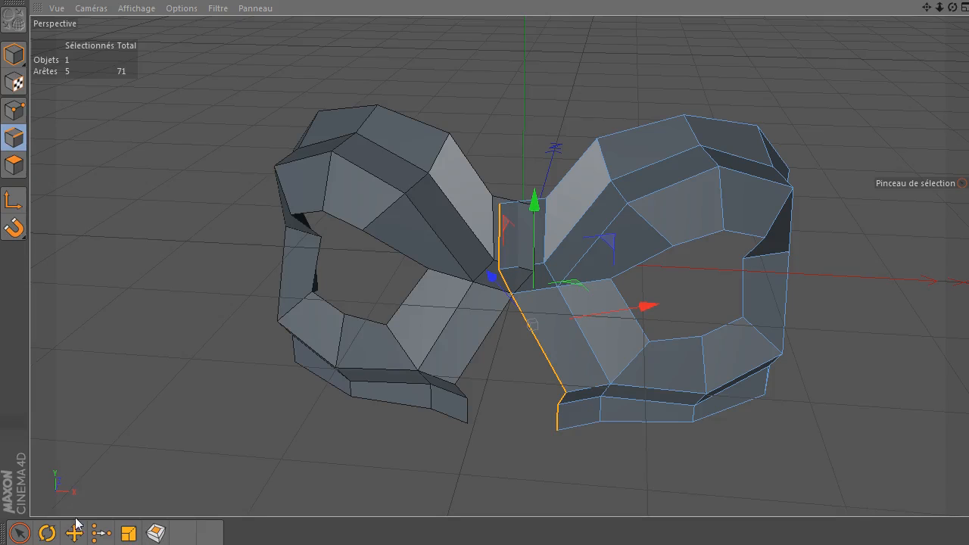
- Scale the five extruded border edges along X to straighten them beside the symmetry plane, and clear the selection
left_click(130, 533)
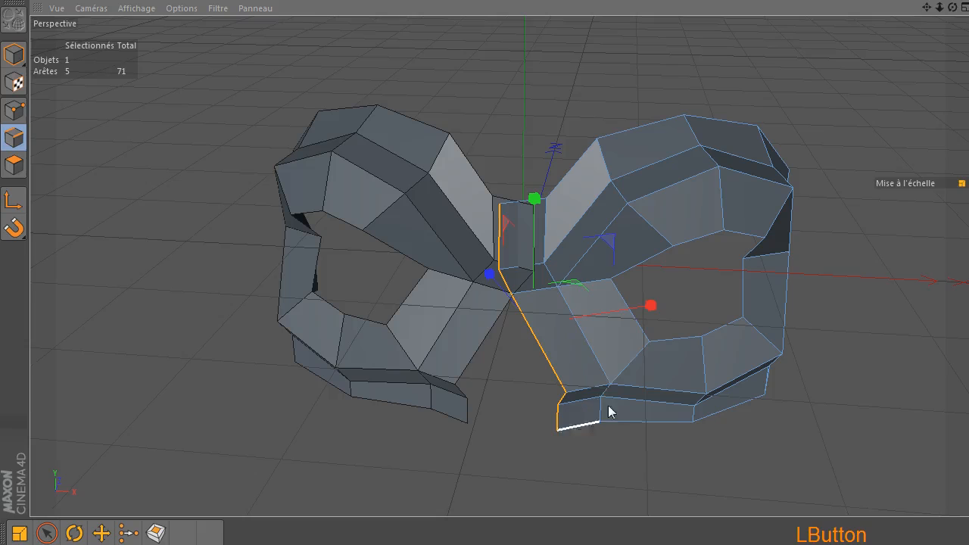
left_click_drag(651, 305, 545, 315)
mouse_move(487, 274)
left_mouse_down()
mouse_move(497, 296)
mouse_move(489, 286)
left_mouse_up()
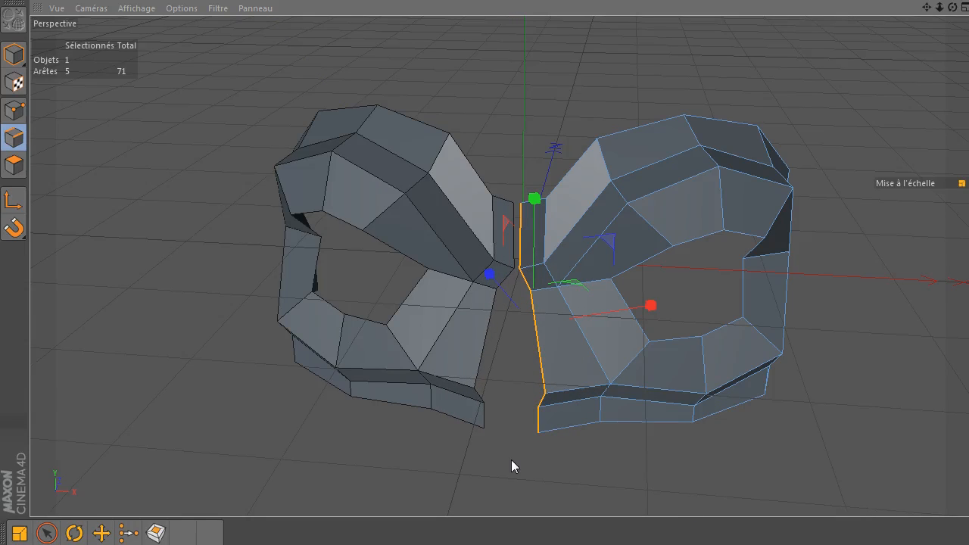
left_click(197, 272)
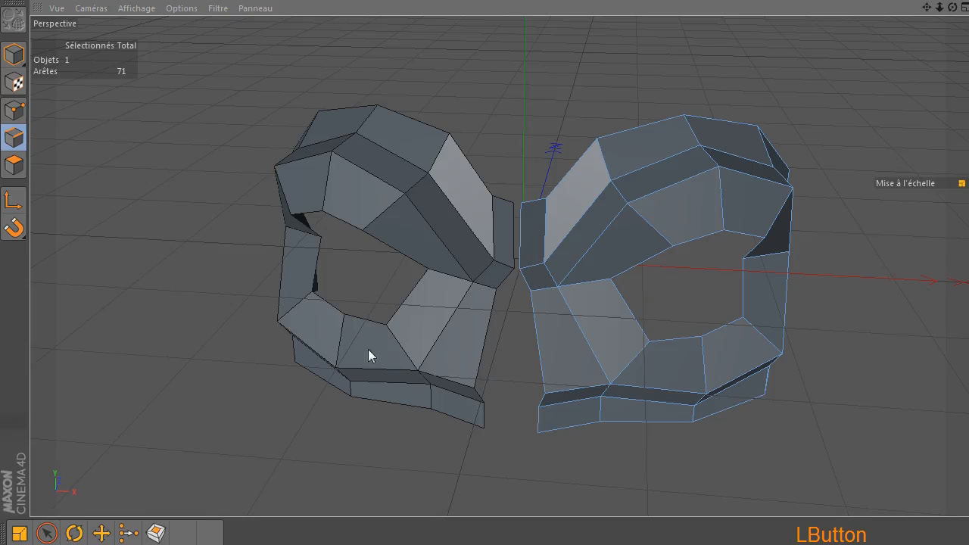
- Try setting the X position of the uppermost inner border point to 0 cm in point mode, and undo it
left_click(14, 110)
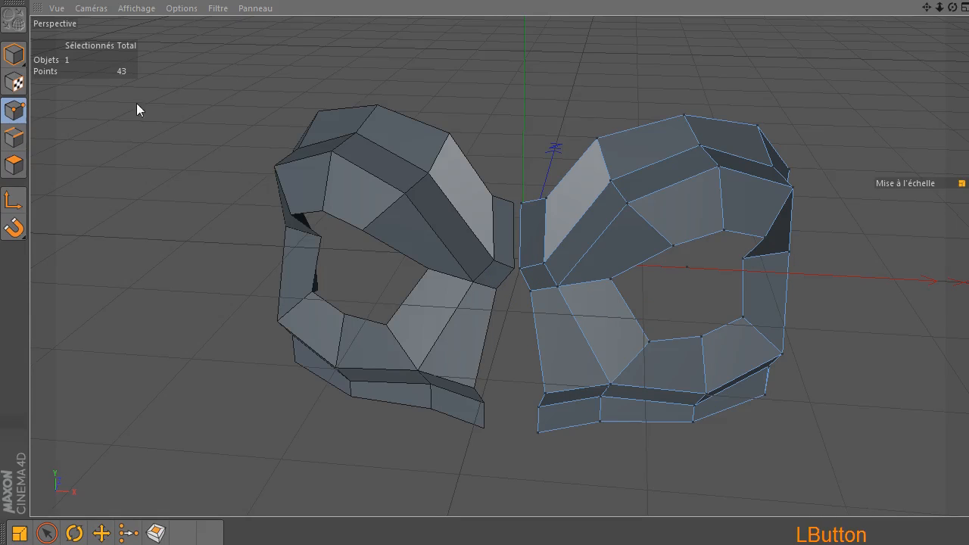
key("space")
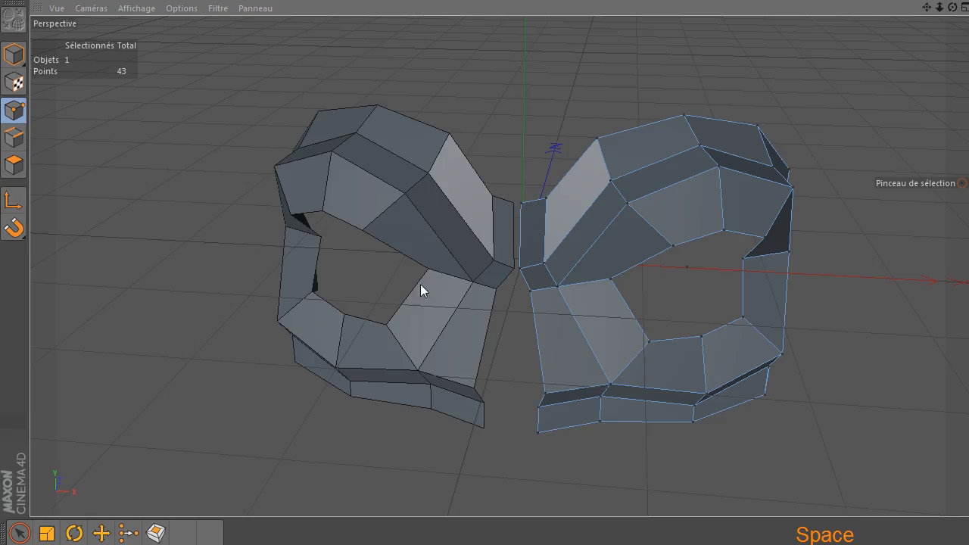
left_click_drag(530, 153, 520, 203)
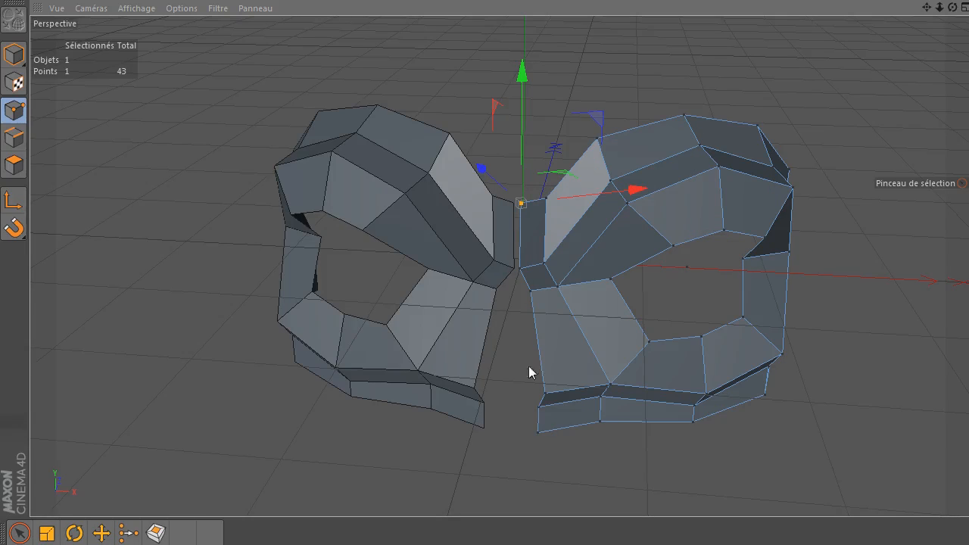
left_click_drag(968, 25, 881, 19)
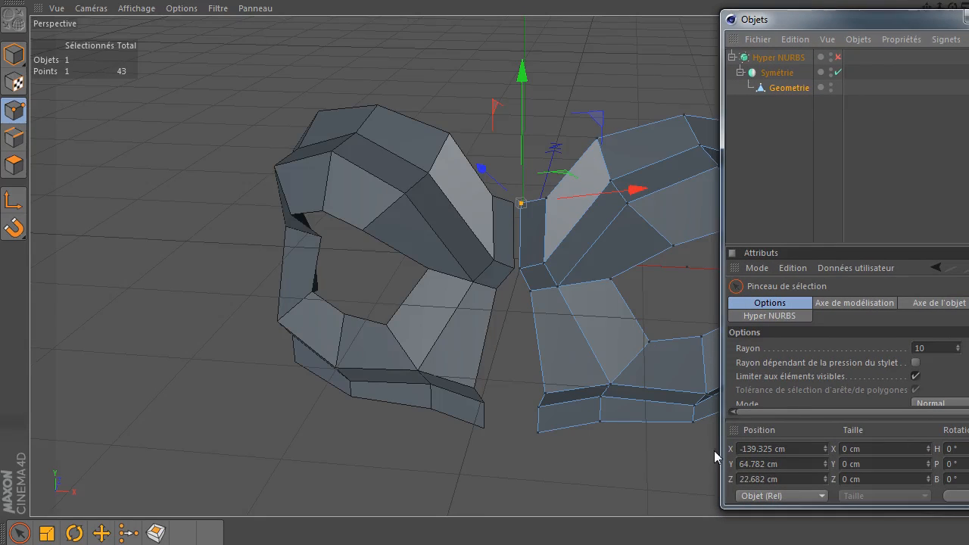
double_click(770, 449)
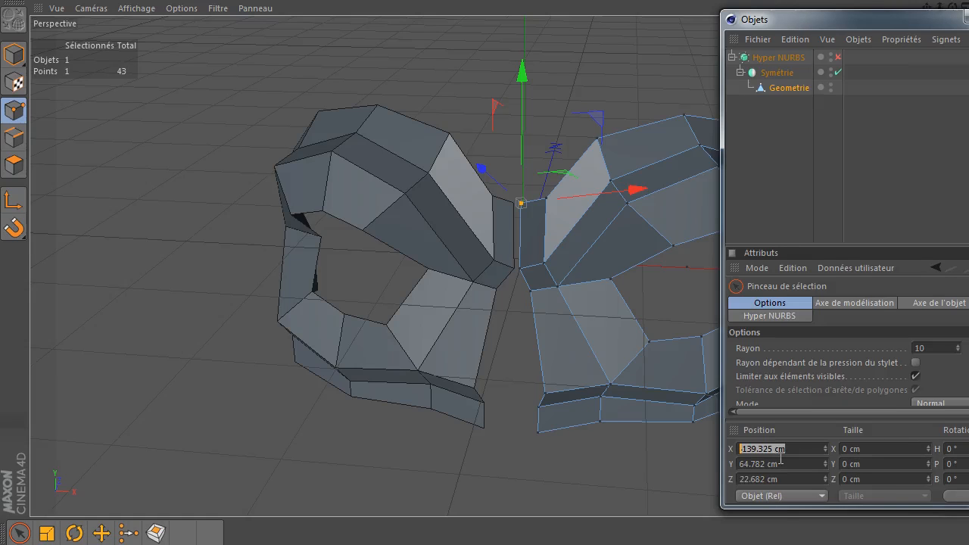
type("0")
key("Return")
left_click_drag(804, 21, 968, 41)
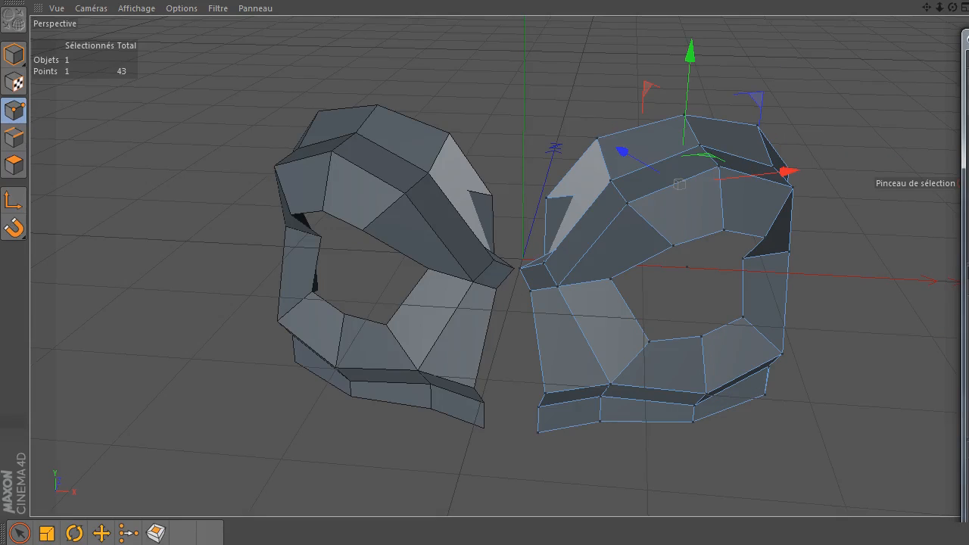
left_click(522, 203)
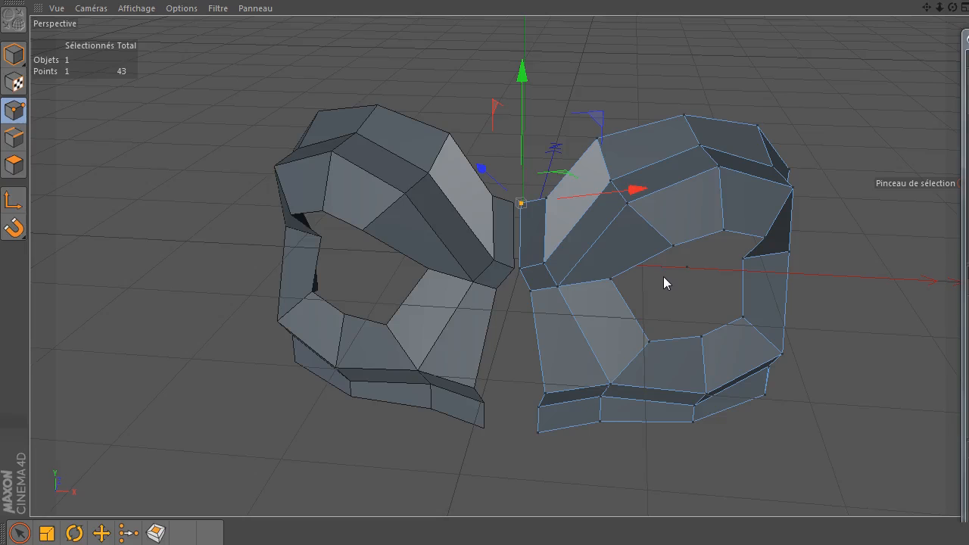
left_click(965, 189)
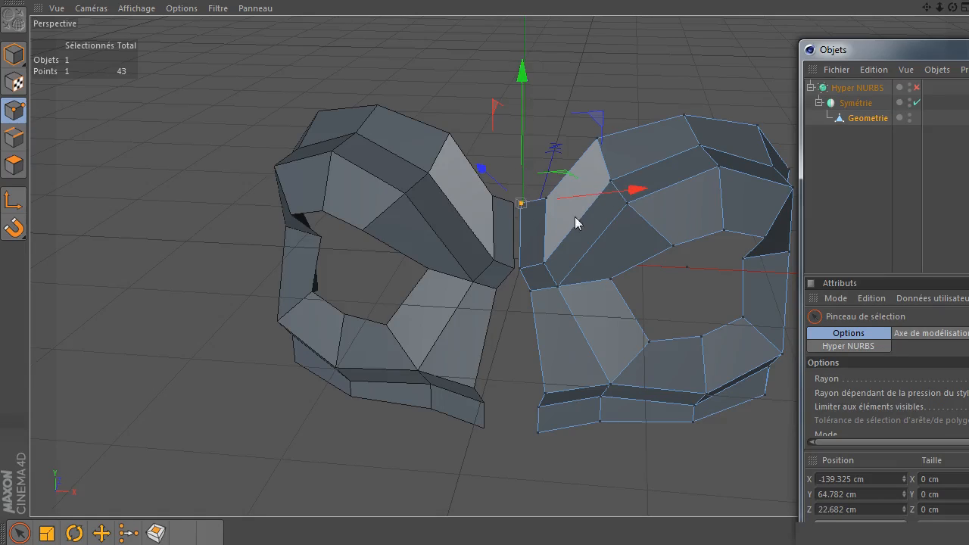
- Switch the Geometrie object to object mode and enable editing of its axis
left_click(169, 173)
left_click(13, 54)
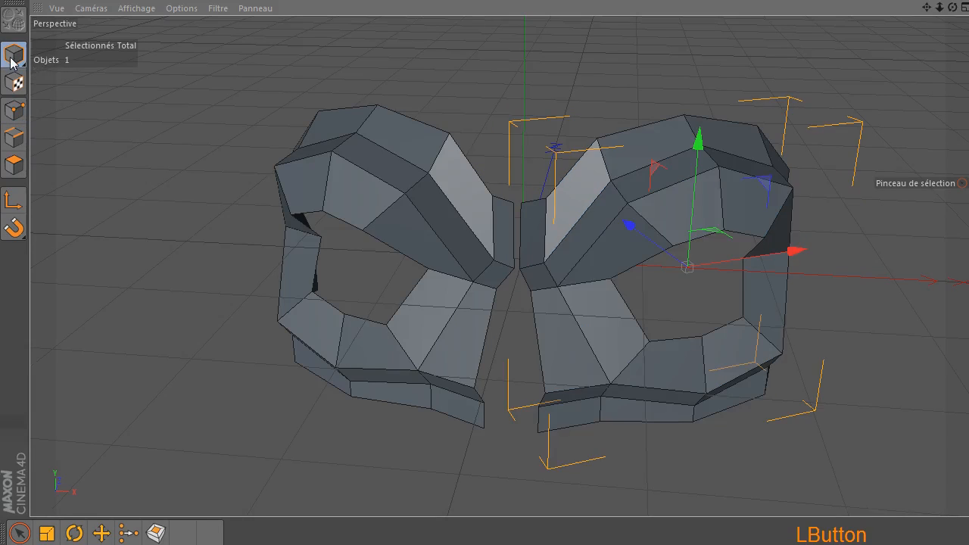
left_click(867, 118)
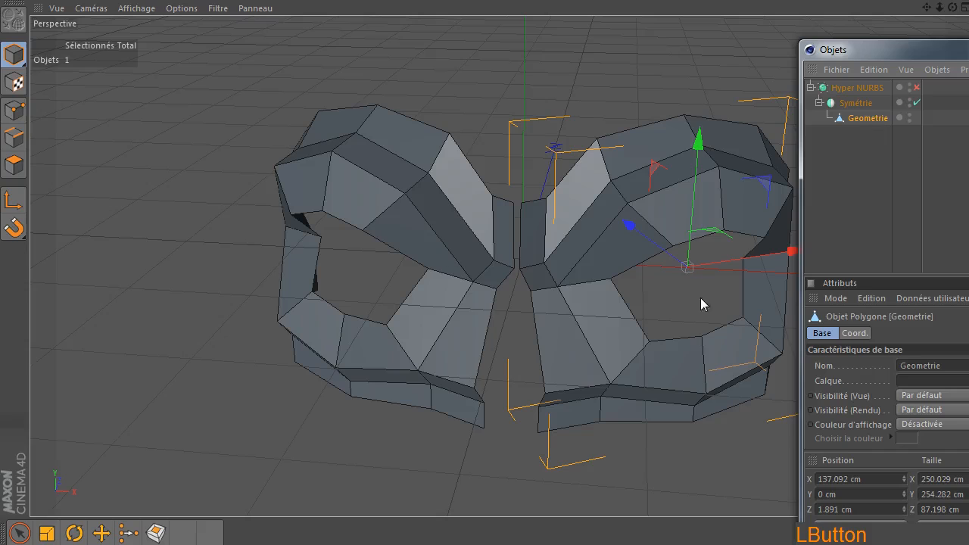
left_click(12, 203)
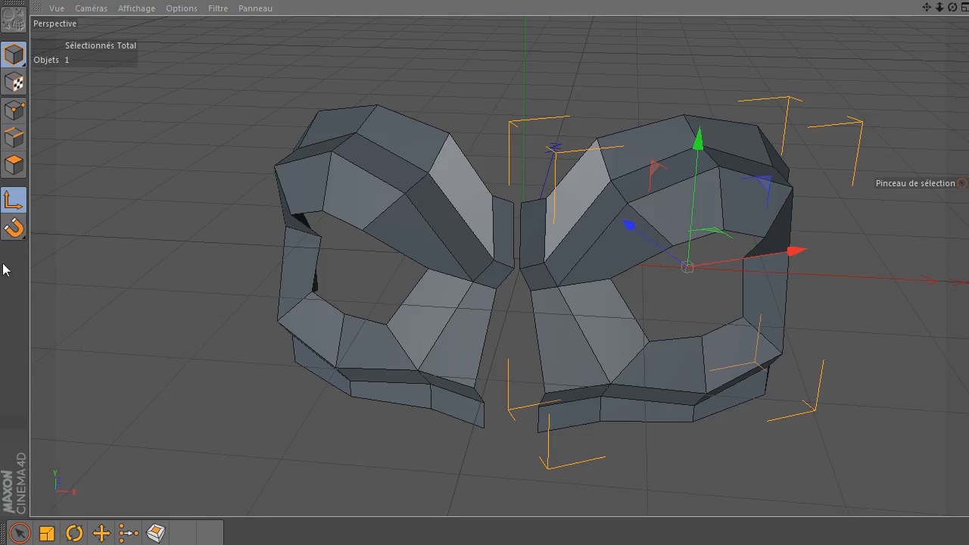
left_click(908, 47)
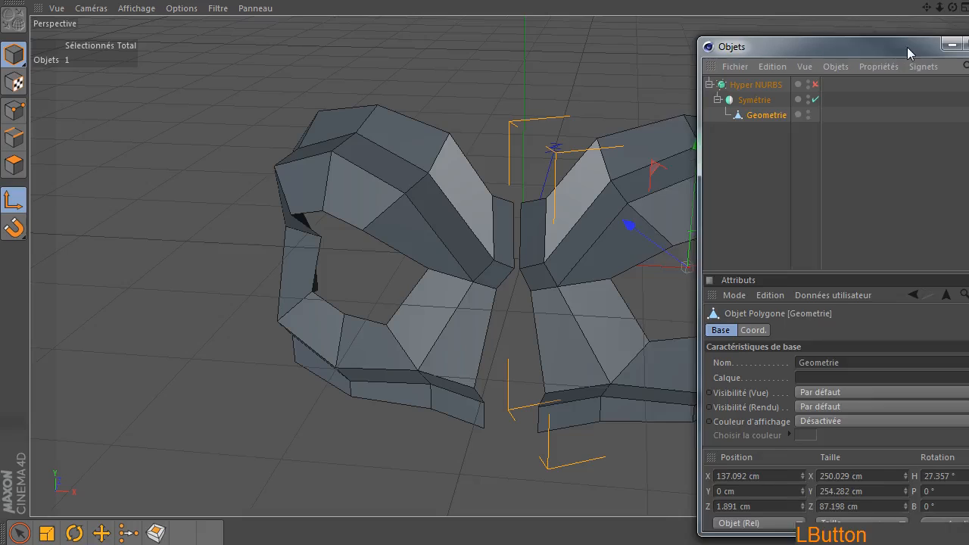
left_click_drag(907, 46, 848, 30)
- Set the Geometrie axis position to 0 cm in X, Y and Z
double_click(717, 458)
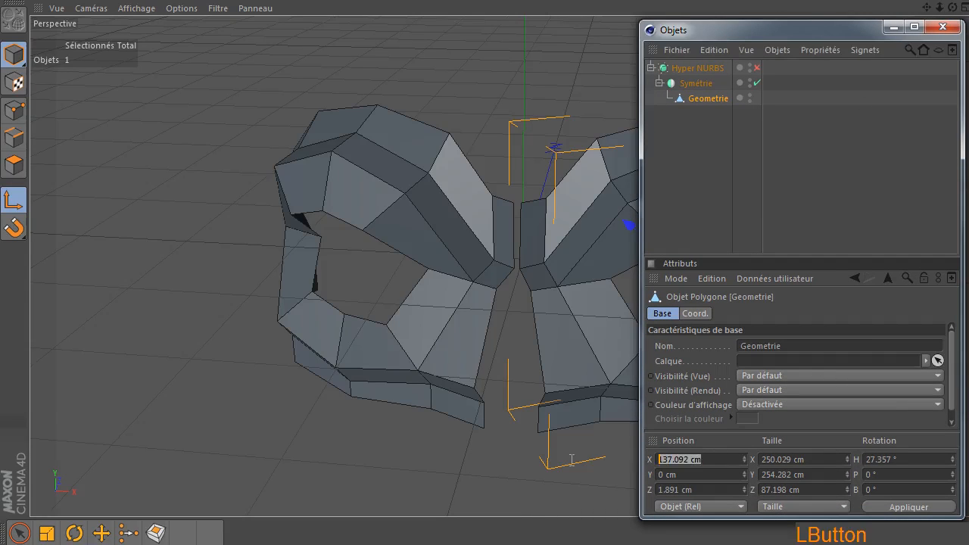
type("0")
key("Return")
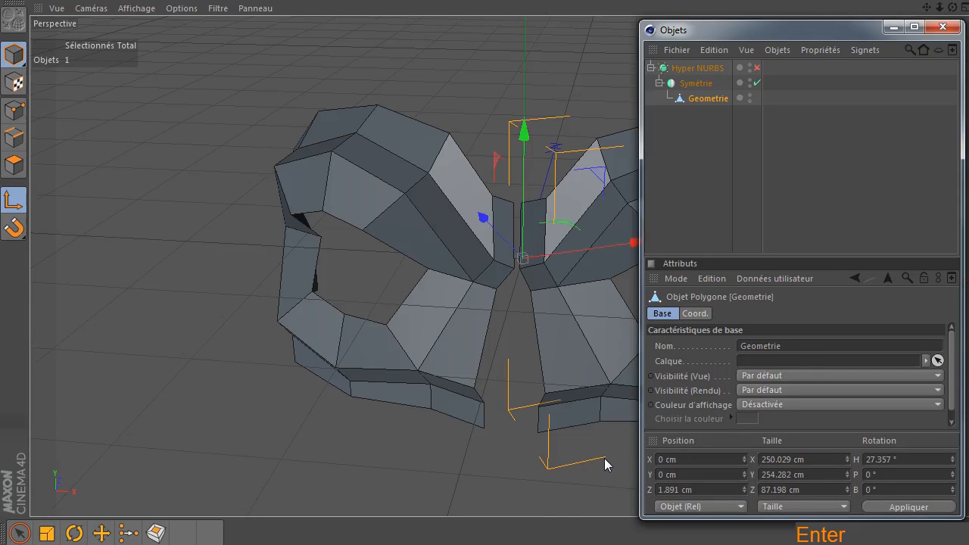
double_click(700, 490)
type("0")
key("Return")
double_click(678, 474)
key("Return")
- Set the Geometrie axis heading (H) to 0° and leave axis editing
double_click(880, 460)
type("0")
key("Return")
left_click(757, 34)
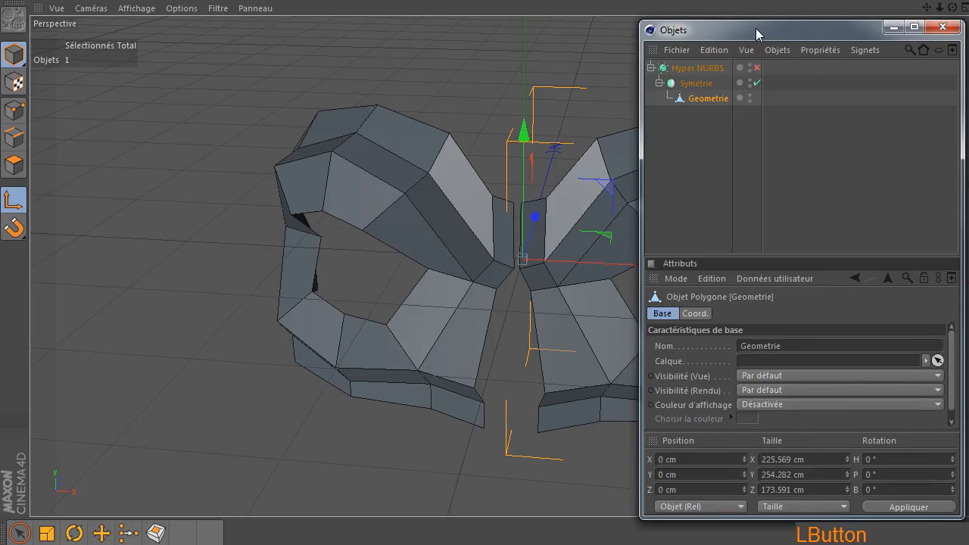
left_click_drag(757, 34, 968, 34)
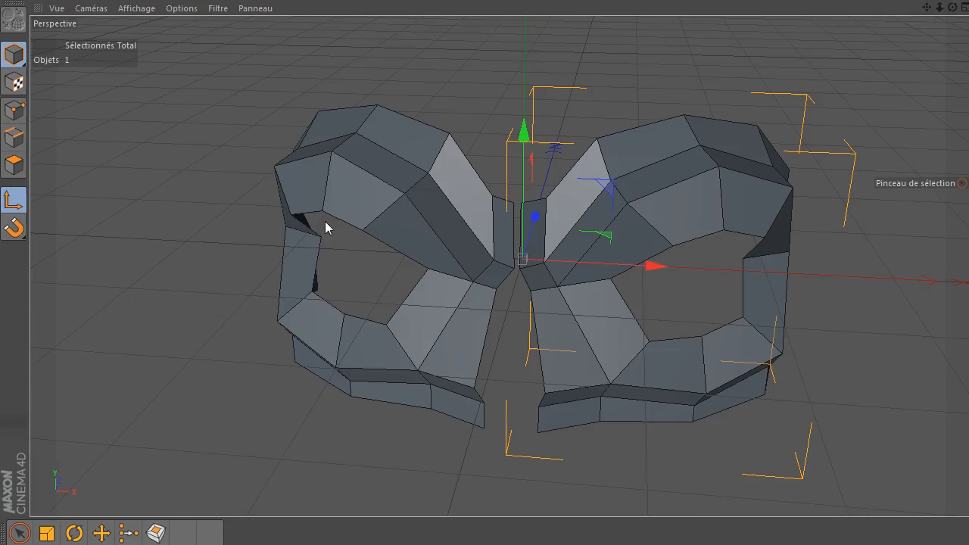
left_click(14, 201)
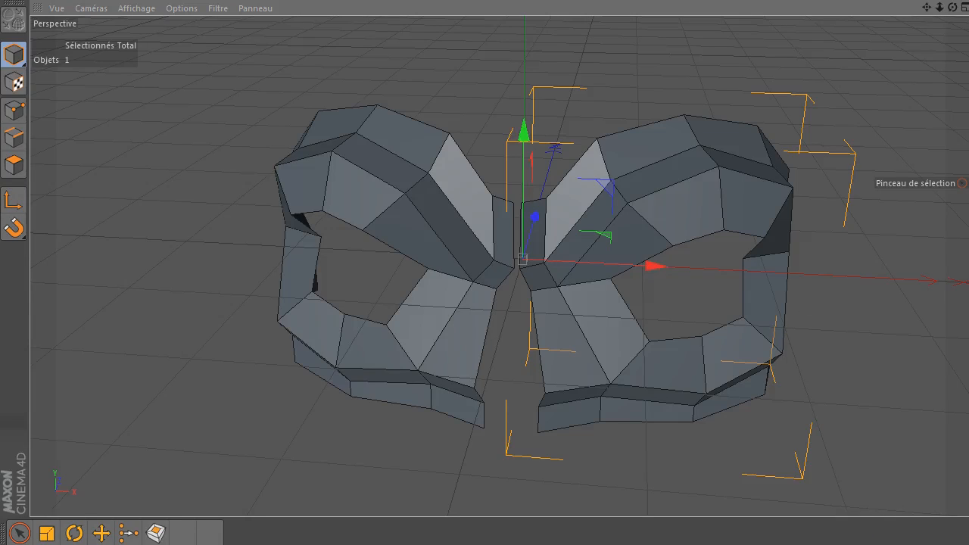
- In point mode, select the uppermost inner border point of Geometrie and set its X position to 0 cm
left_click(13, 111)
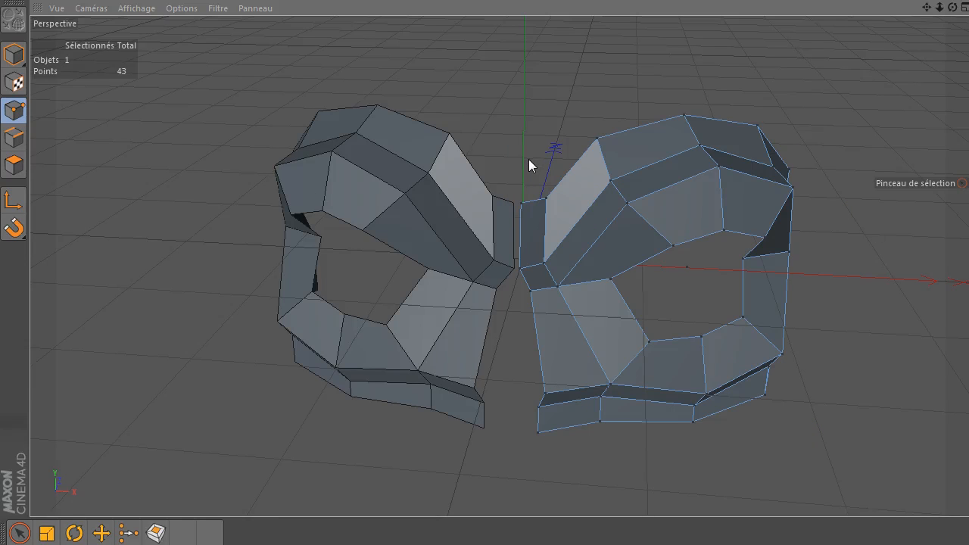
left_click(521, 201)
left_click(948, 64)
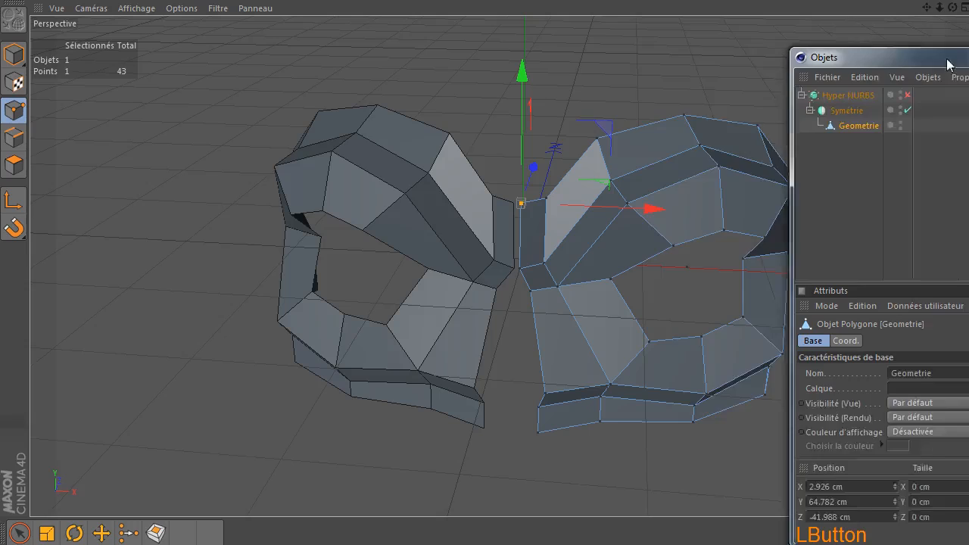
left_click_drag(948, 64, 804, 37)
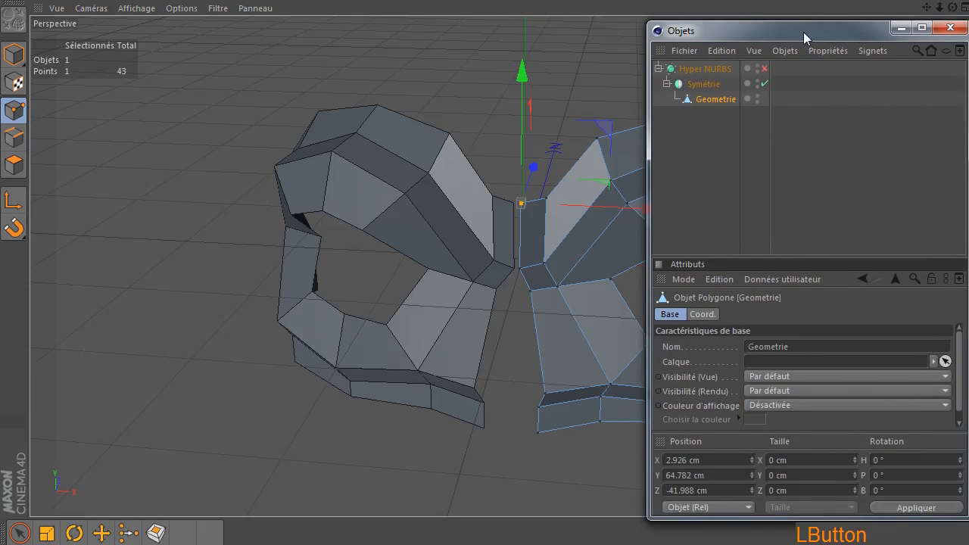
left_click(728, 467)
type("0")
key("Return")
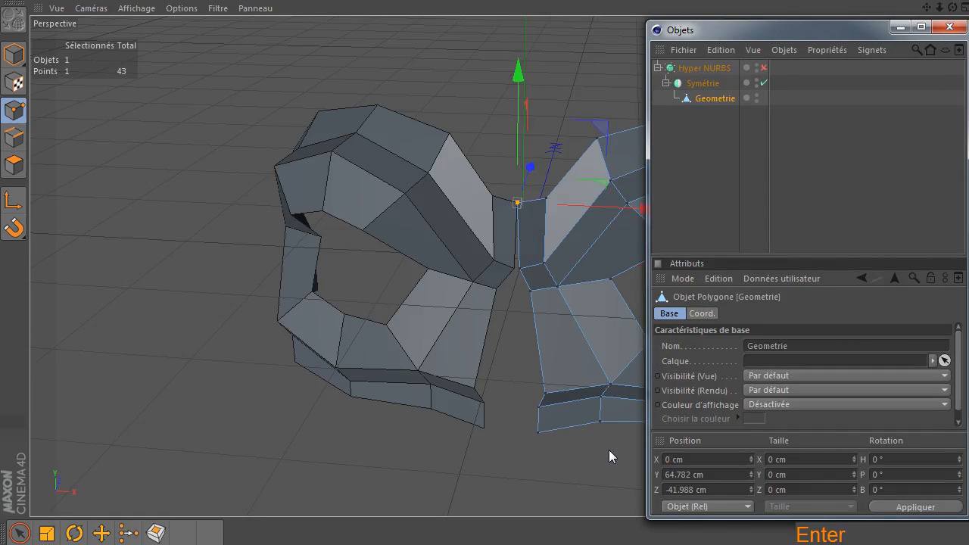
- Select the second inner border point from the top and set its X position to 0 cm
left_click(522, 266)
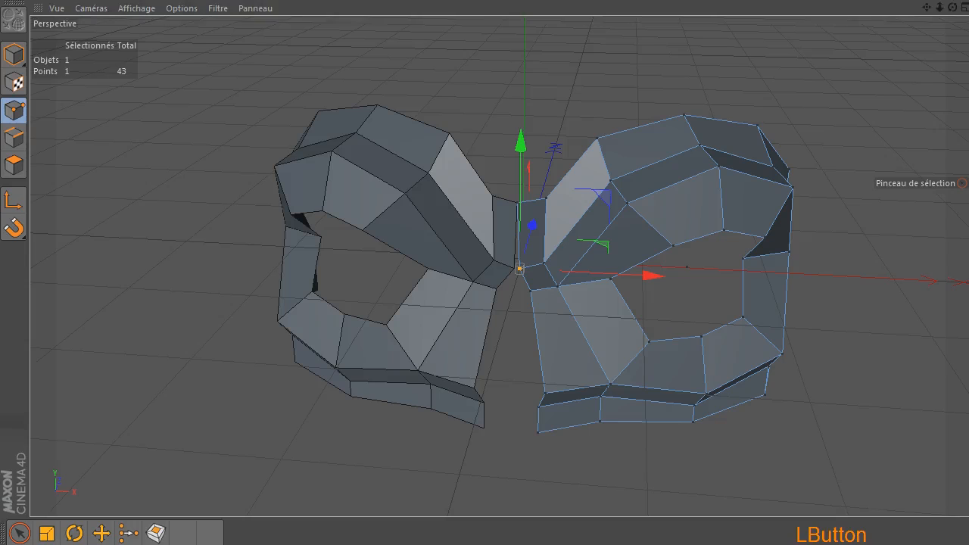
left_click(963, 183)
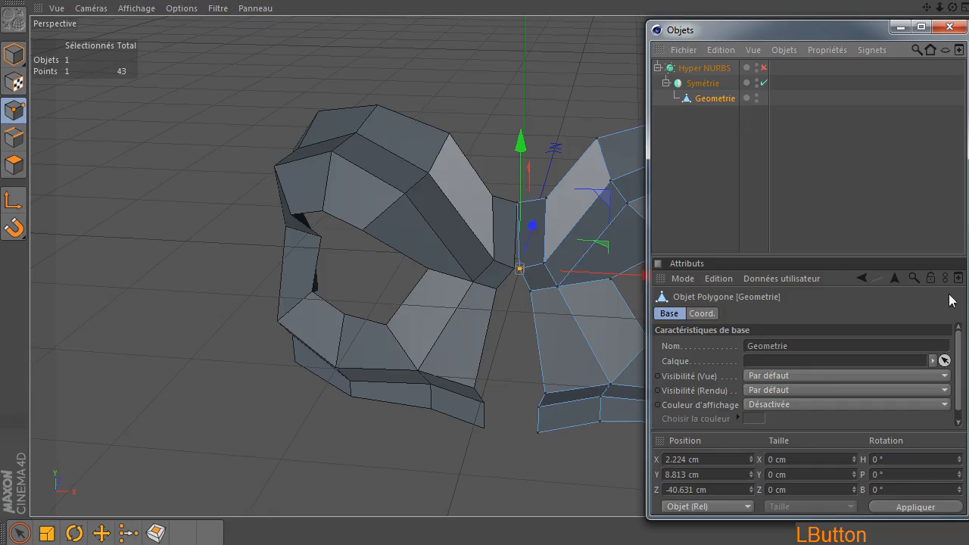
left_click_drag(795, 39, 881, 20)
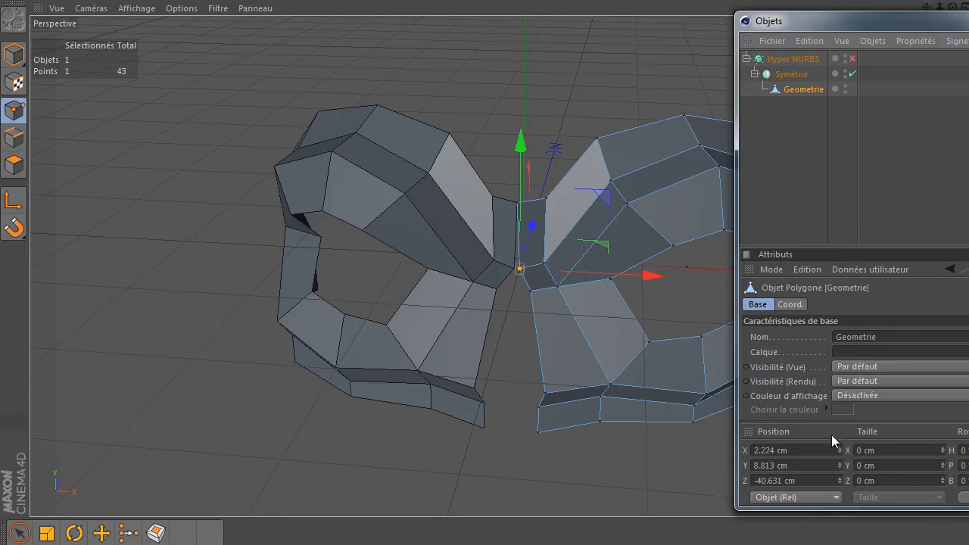
left_click(817, 454)
double_click(817, 454)
type("0")
key("Return")
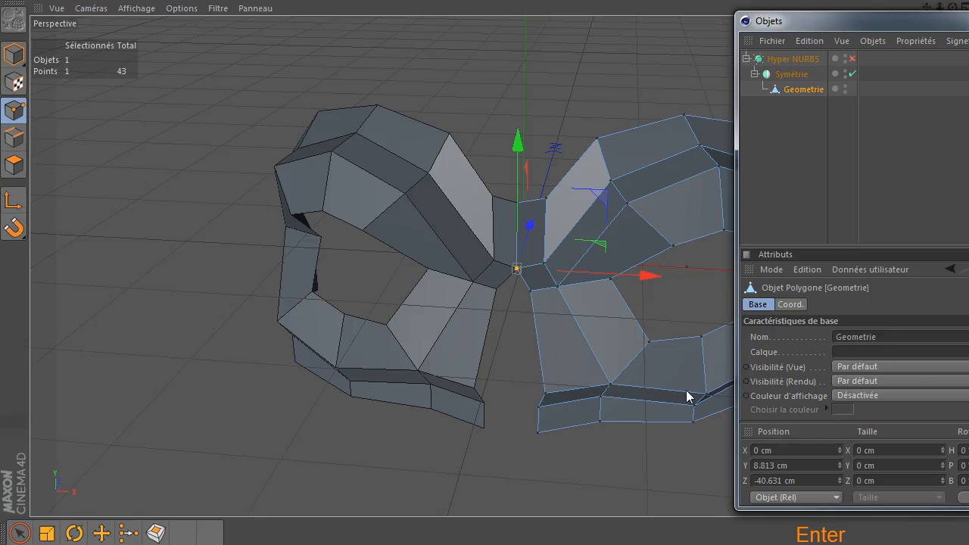
- Select the third inner border point from the top and set its X position to 0 cm
left_click(519, 308)
left_click(530, 292)
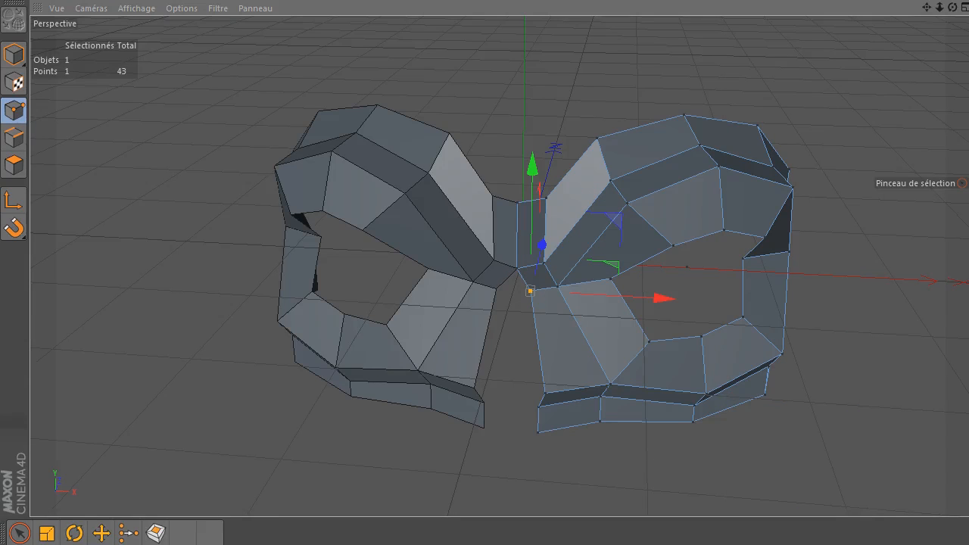
left_click(865, 432)
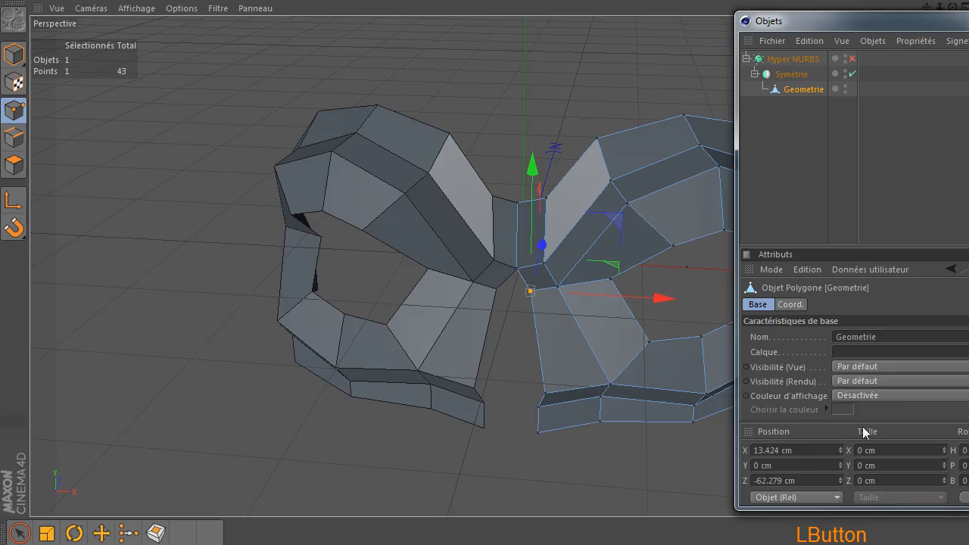
double_click(798, 450)
type("0")
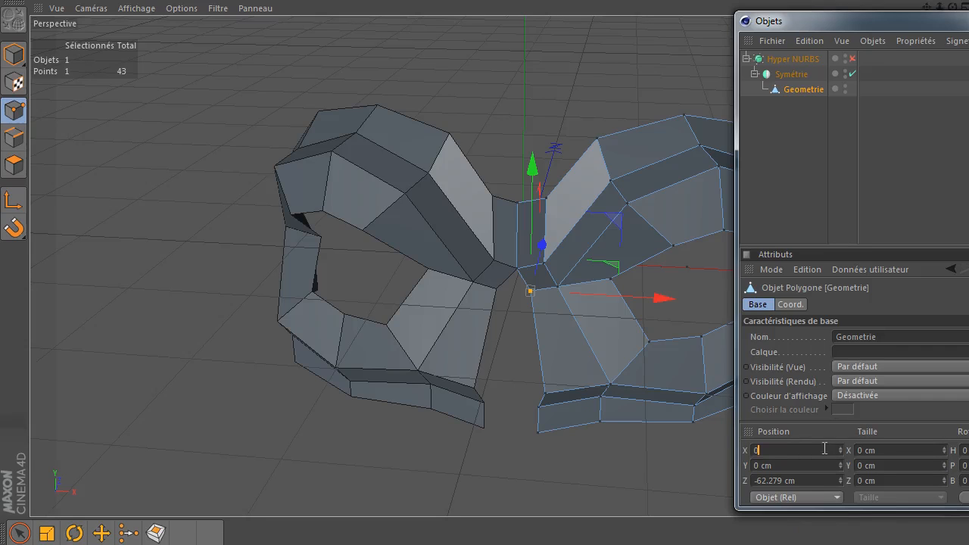
key("Return")
- Select the fourth inner border point, at the top of the lower rim, and set its X position to 0 cm
left_click(516, 386)
left_click(546, 393)
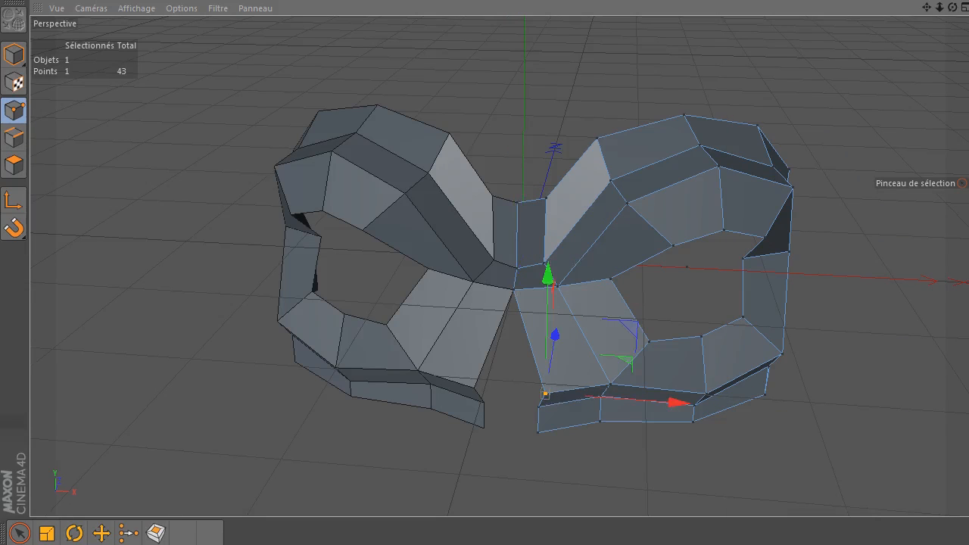
left_click(852, 432)
double_click(795, 450)
type("0")
key("Return")
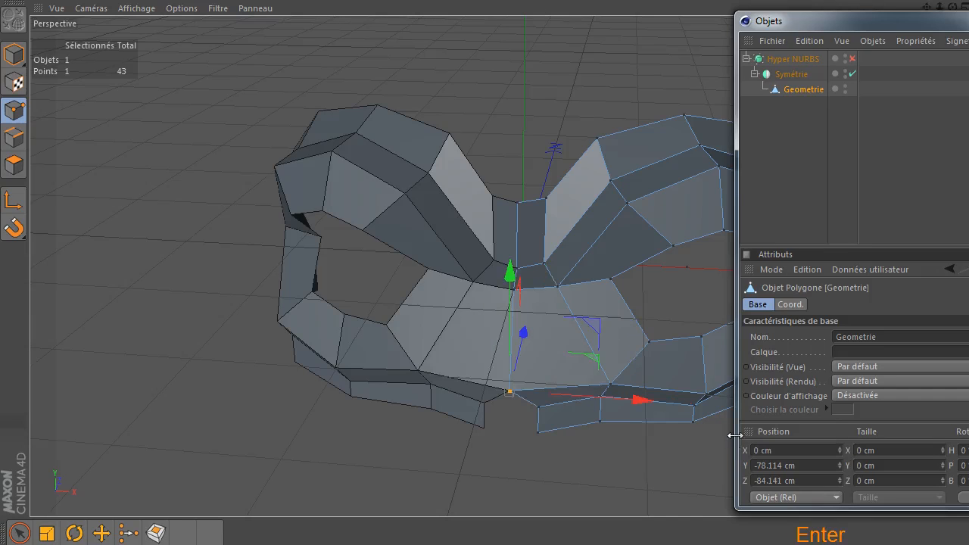
- Select the fifth inner border point, just above the lowest one, and set its X position to 0 cm
left_click(534, 409)
left_click(539, 408)
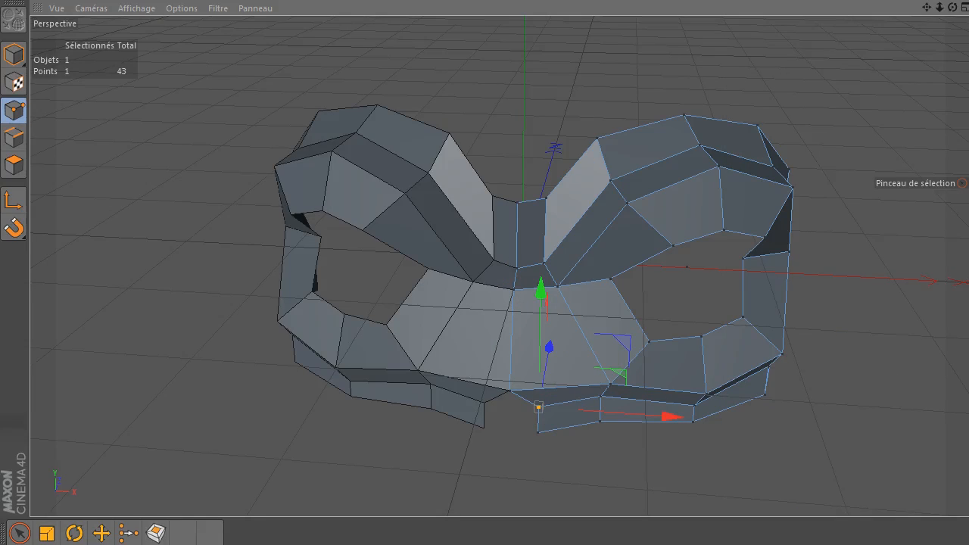
left_click(854, 435)
double_click(795, 450)
type("0")
key("Return")
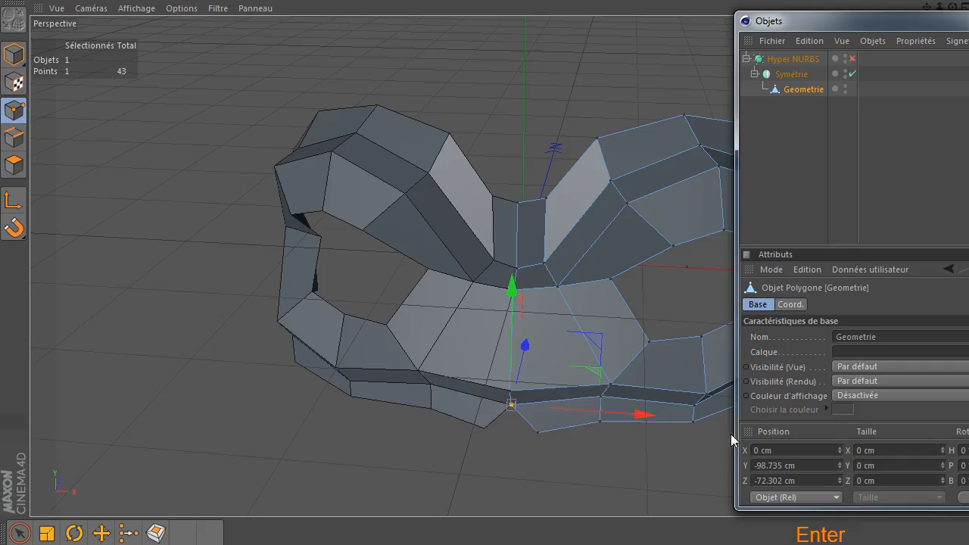
- Select the lowest inner border point and set its X position to 0 cm
left_click(512, 444)
left_click(535, 434)
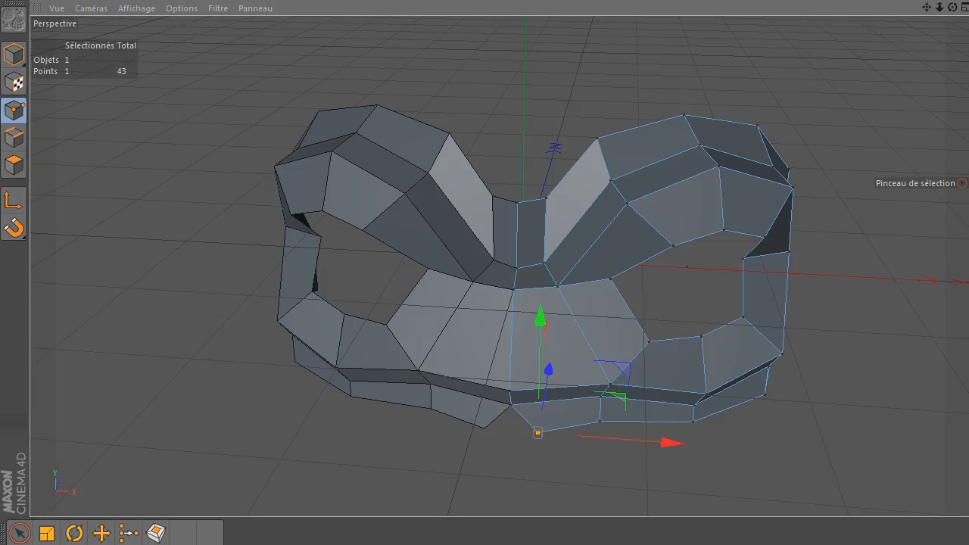
left_click(823, 418)
double_click(759, 450)
type("0")
key("Return")
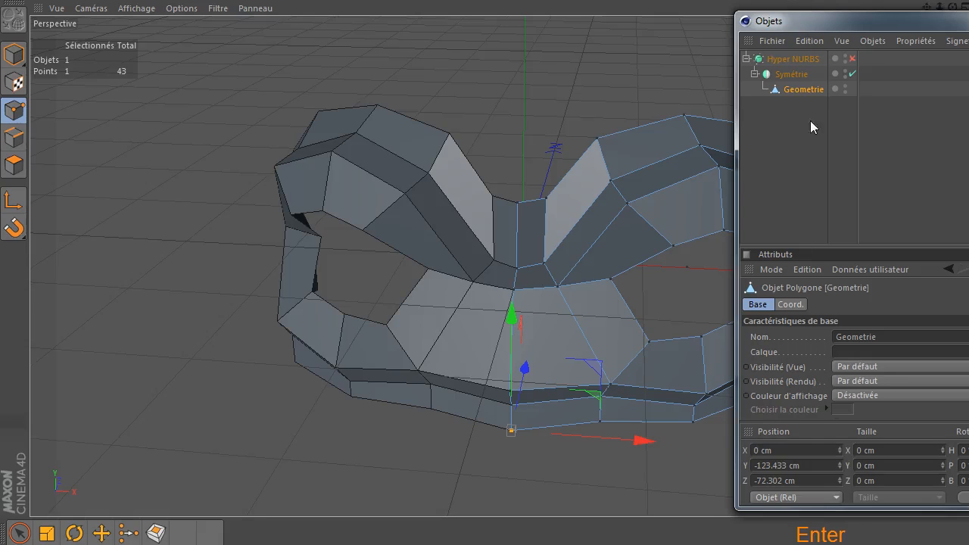
left_click_drag(855, 23, 968, 82)
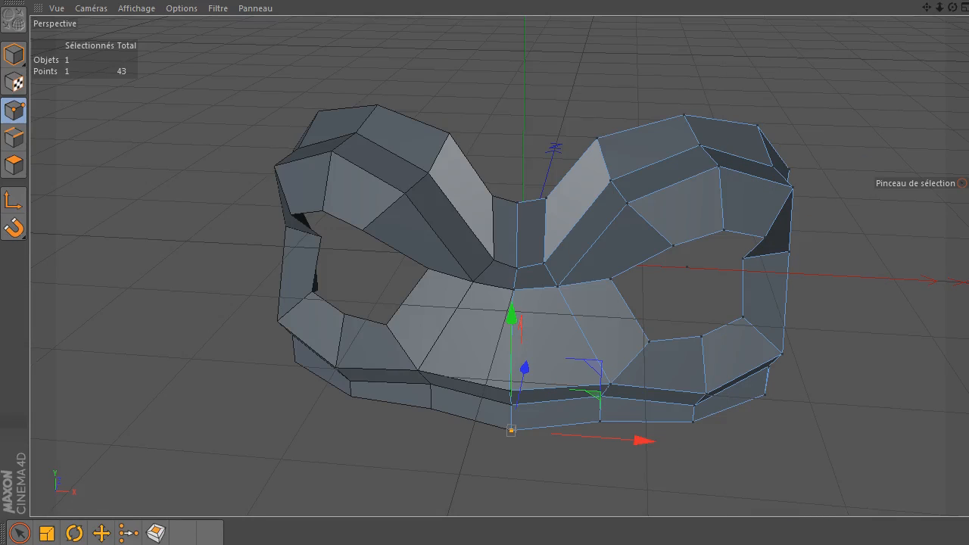
- Raise the centre point at the base of the bridge between the two rings, and the point beside it, slightly along Y
left_click(903, 67)
left_click_drag(945, 13, 726, 191)
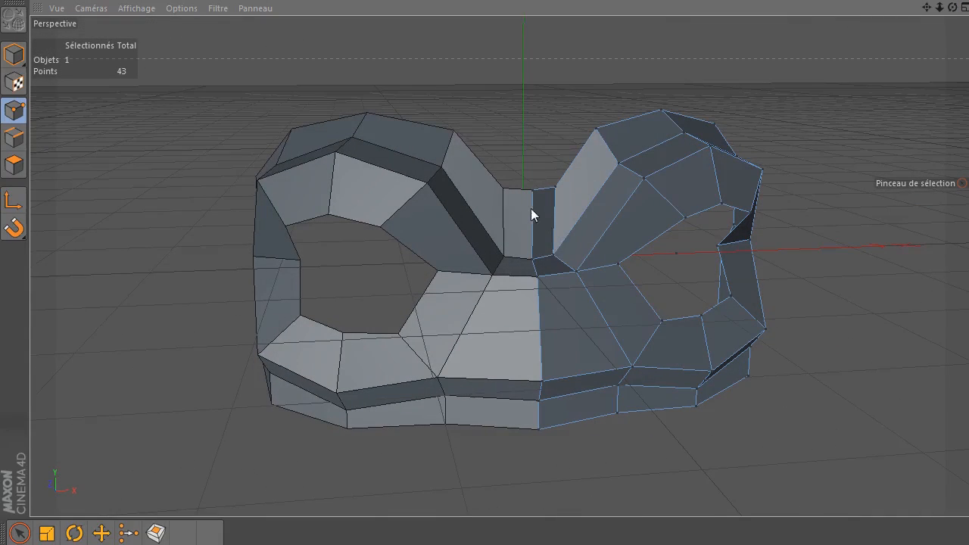
left_click_drag(953, 6, 347, 278)
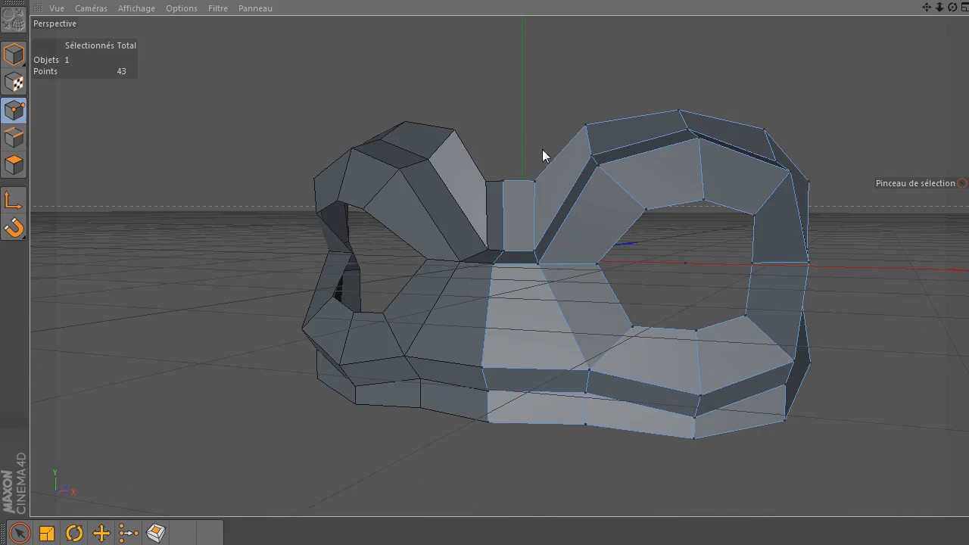
left_click(500, 252)
left_click_drag(505, 120, 538, 110)
left_click(534, 252)
scroll(571, 247, "up", 3)
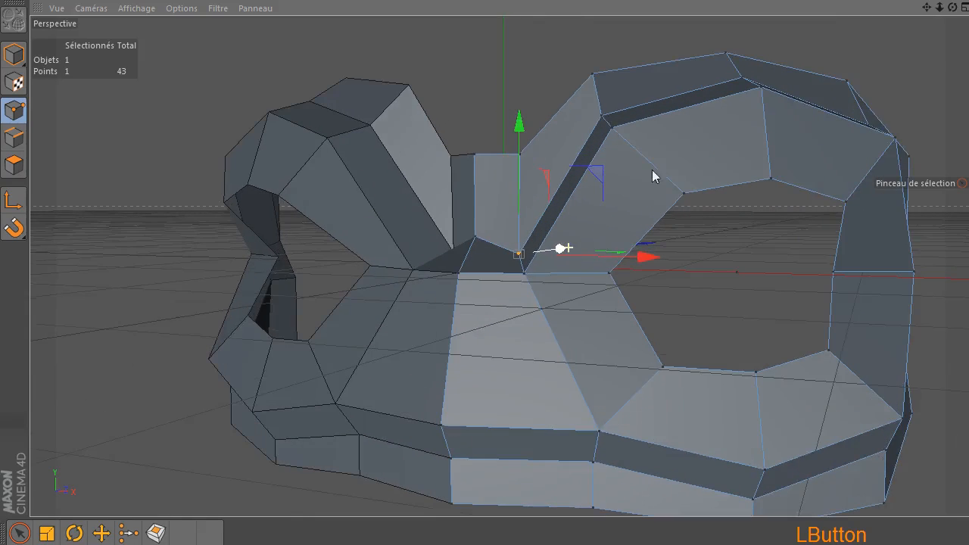
left_click_drag(954, 19, 643, 143)
left_click_drag(521, 133, 534, 115)
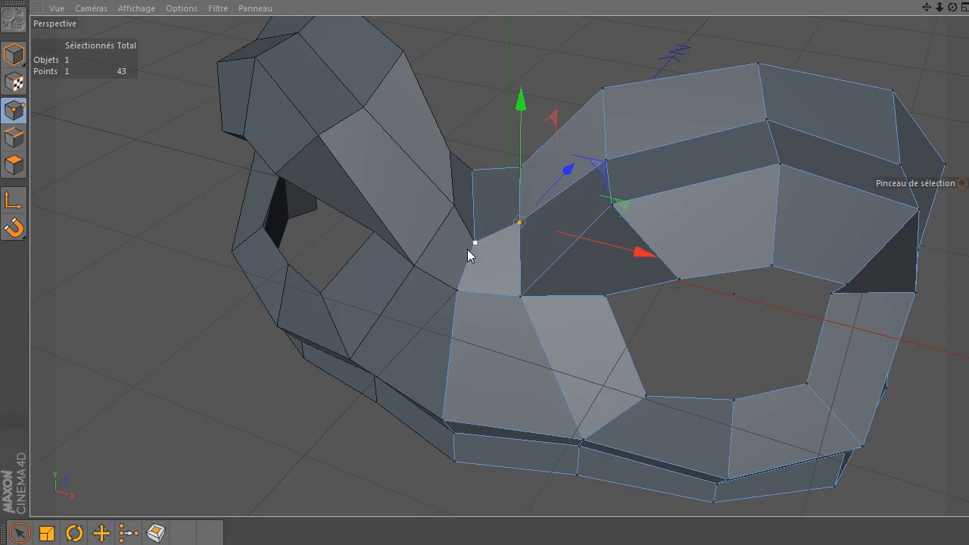
- Raise the bridge's top centre point and the top point beside it slightly
left_click(471, 169)
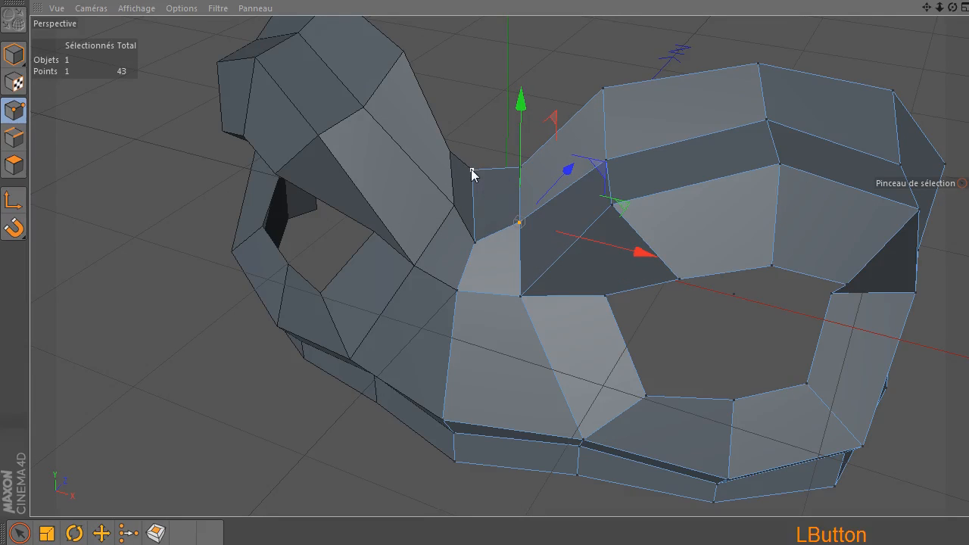
left_click_drag(471, 89, 531, 44)
left_click(520, 169)
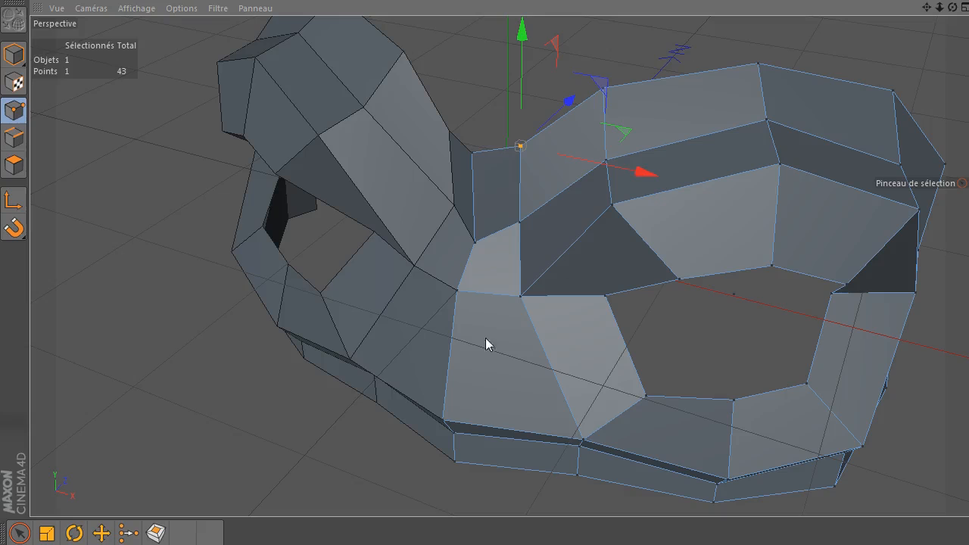
- Pull the centre point at the lower rim's upper edge up to ring mid-height and forward along Z to form a nose tip
left_click(443, 418)
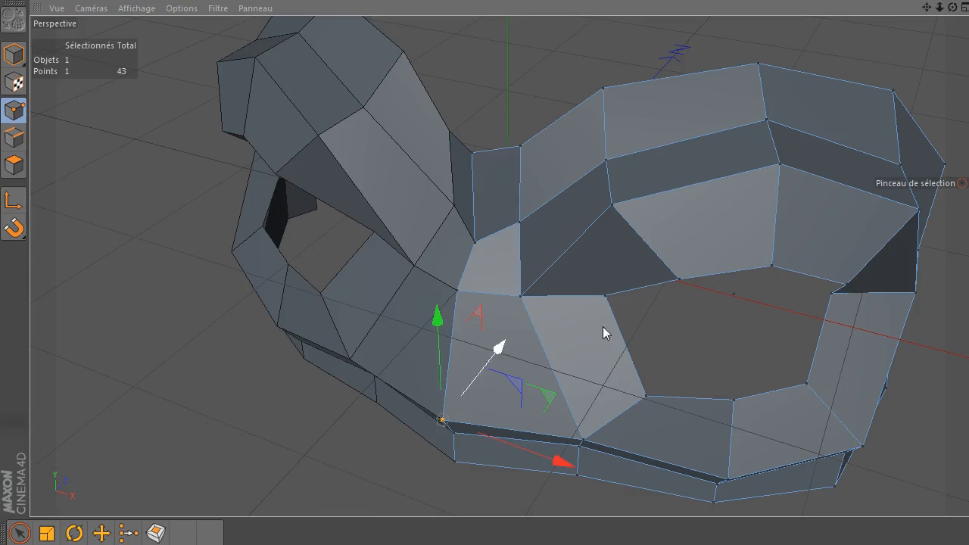
left_click_drag(953, 7, 860, 20)
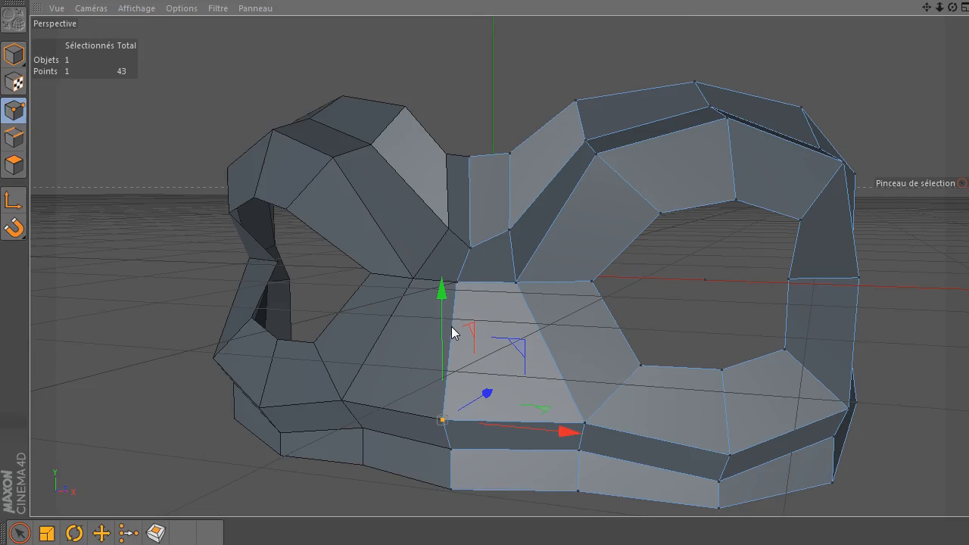
left_click_drag(443, 293, 488, 148)
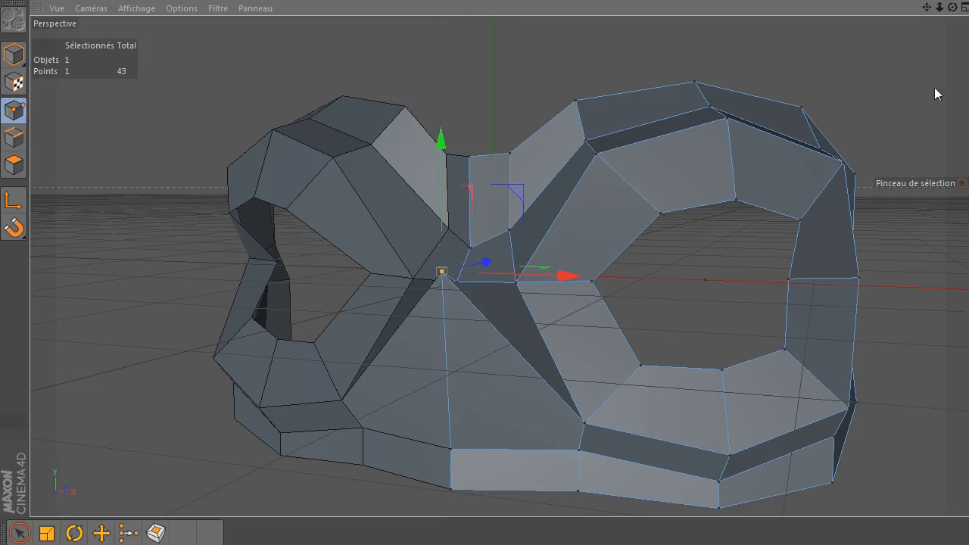
left_click_drag(952, 7, 774, 113)
left_click_drag(558, 259, 538, 273)
left_click_drag(416, 144, 420, 155)
left_click_drag(533, 272, 539, 271)
left_click_drag(951, 10, 398, 425)
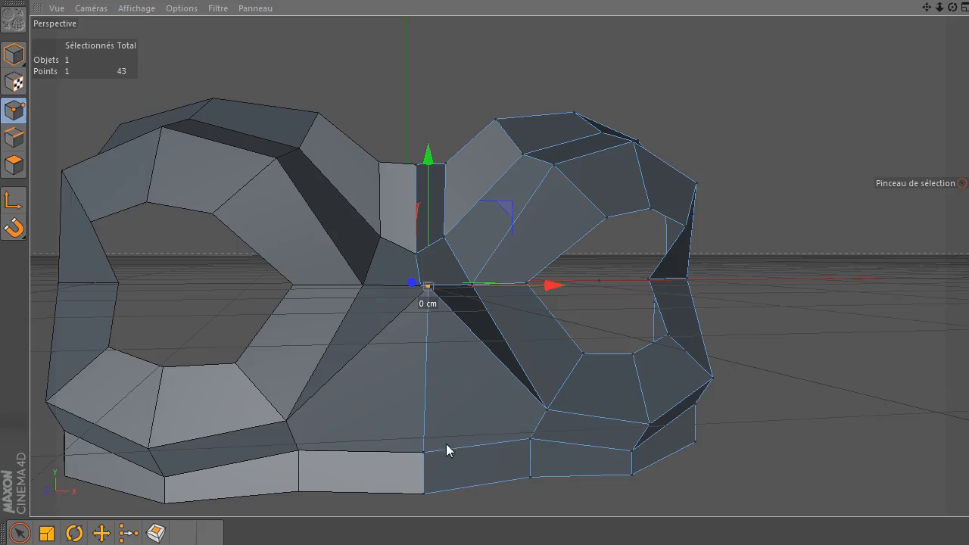
- Move the lowest centre border point slightly backward along Z
left_click(423, 452)
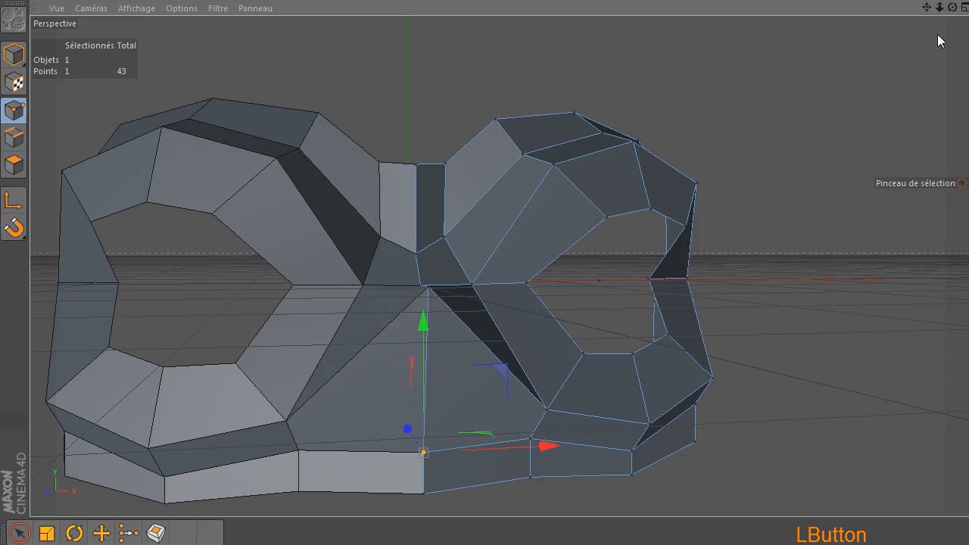
left_click_drag(953, 6, 853, 192)
left_click(422, 495)
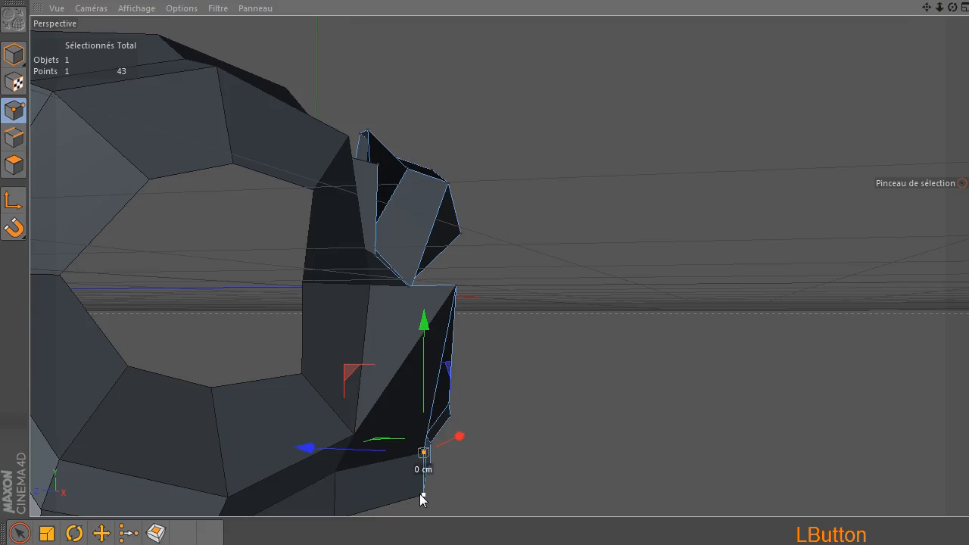
left_click_drag(422, 499, 455, 474)
mouse_move(306, 491)
left_mouse_down()
mouse_move(298, 498)
mouse_move(304, 492)
left_mouse_up()
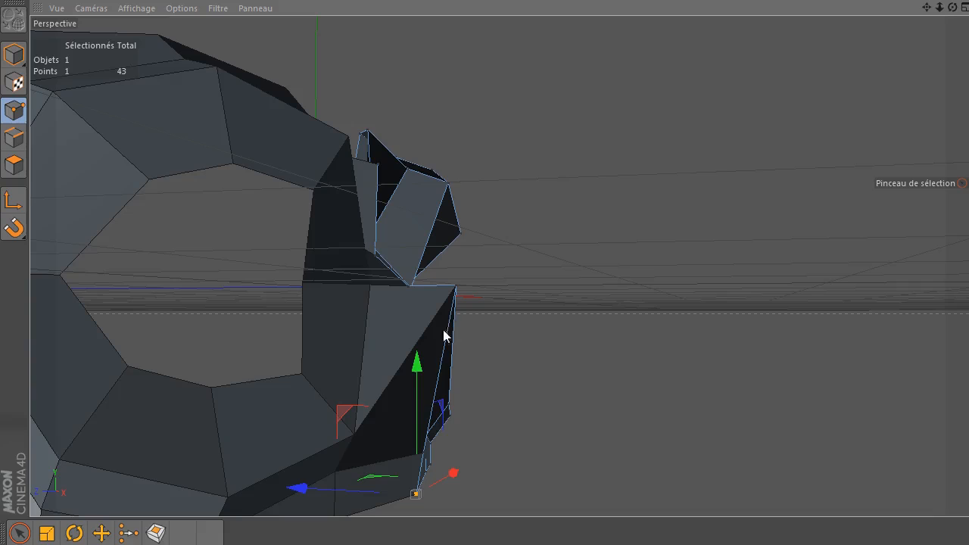
- Adjust the point beside the centre at the bridge's base and the bridge's top centre point along Z, and clear the selection
mouse_move(945, 13)
left_mouse_down()
mouse_move(937, 7)
mouse_move(953, 9)
left_mouse_up()
left_click(480, 242)
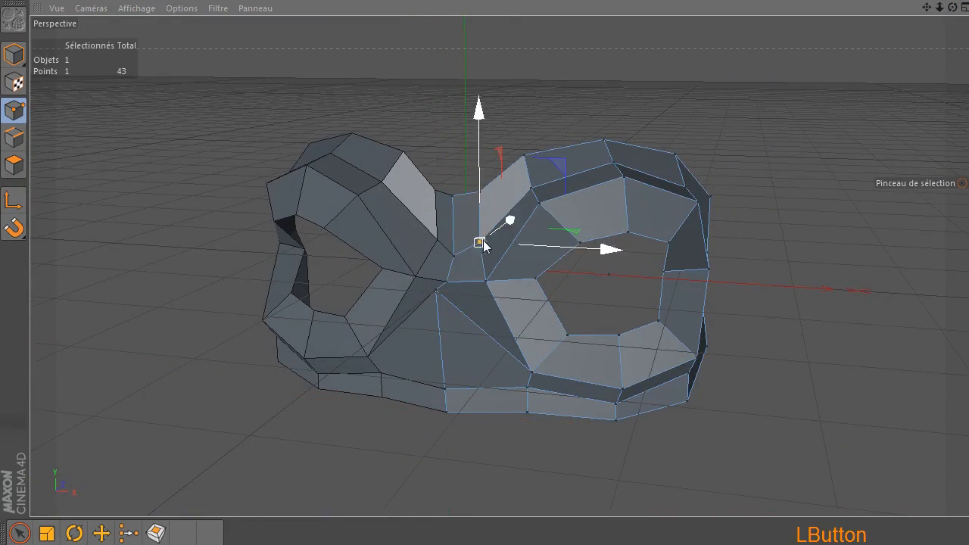
left_click_drag(952, 7, 953, 7)
left_click_drag(575, 227, 560, 229)
scroll(434, 253, "up", 5)
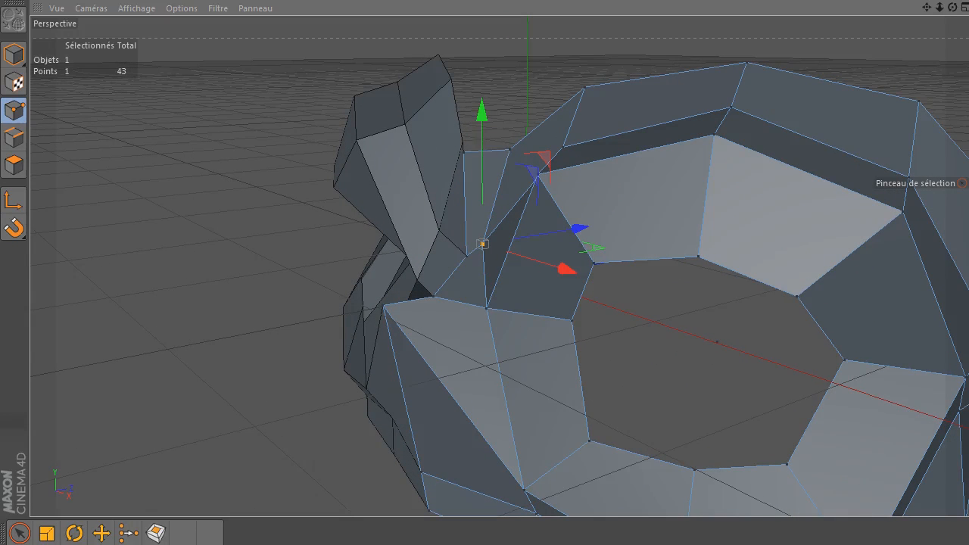
left_click_drag(951, 7, 833, 89)
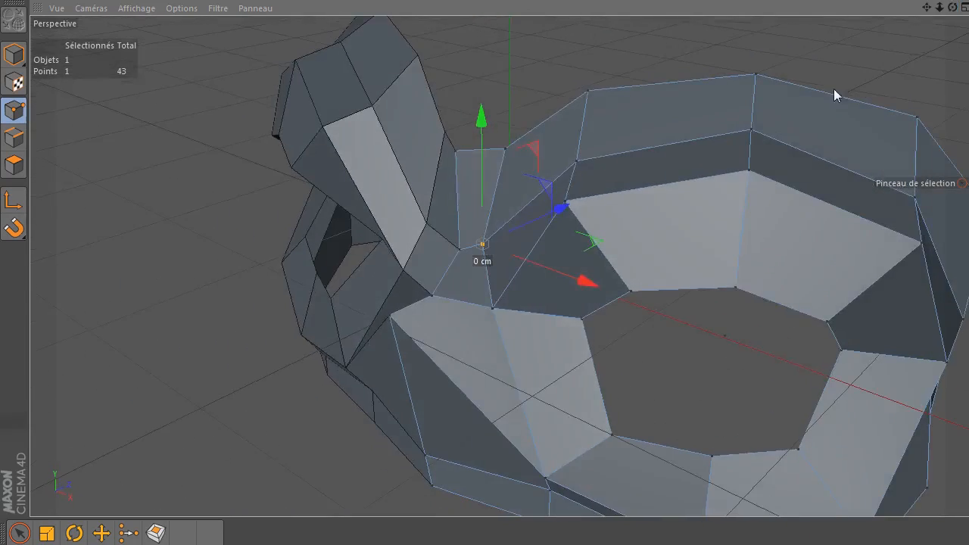
left_click(457, 154)
mouse_move(535, 123)
left_mouse_down()
mouse_move(526, 125)
mouse_move(541, 122)
left_mouse_up()
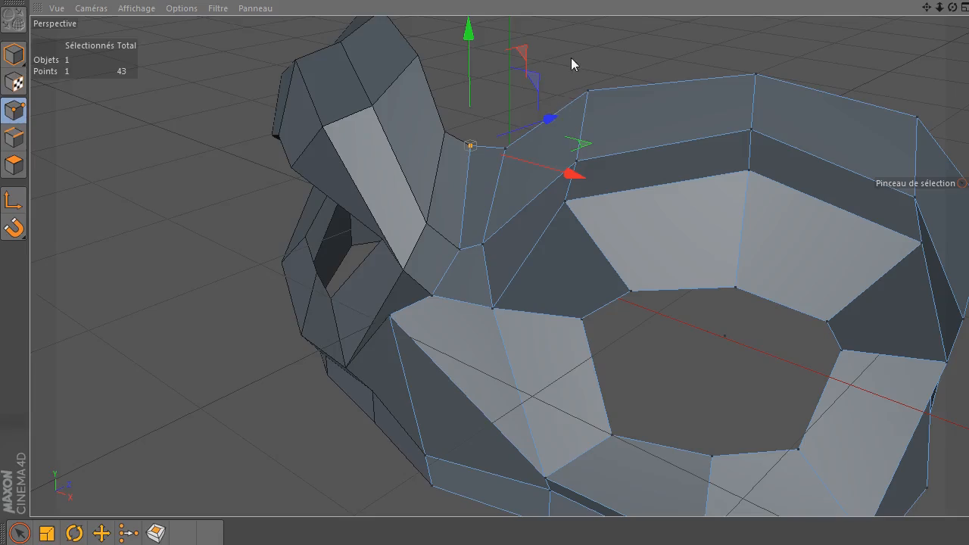
left_click(872, 91)
left_click_drag(956, 11, 923, 9)
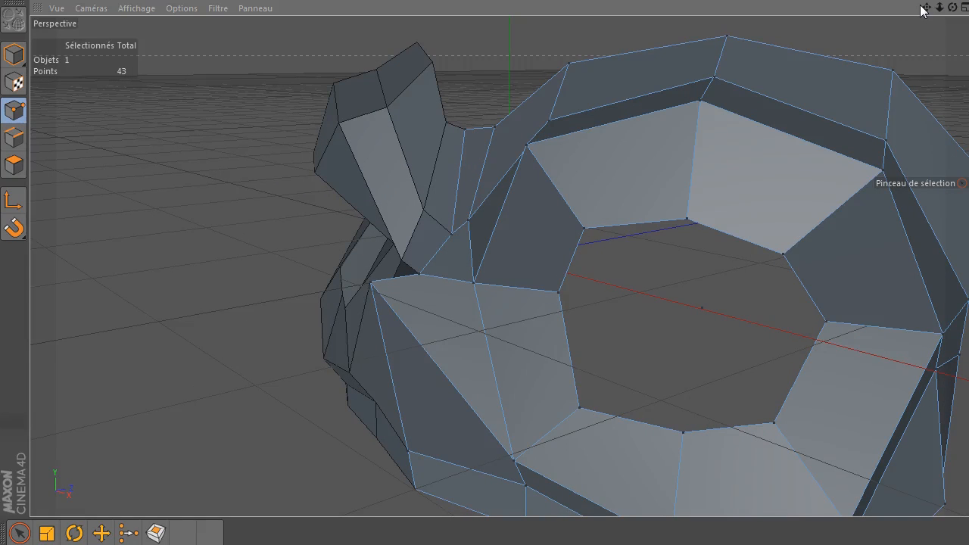
- Delete the stray isolated point in the middle of the ring's opening
left_click_drag(922, 9, 744, 241)
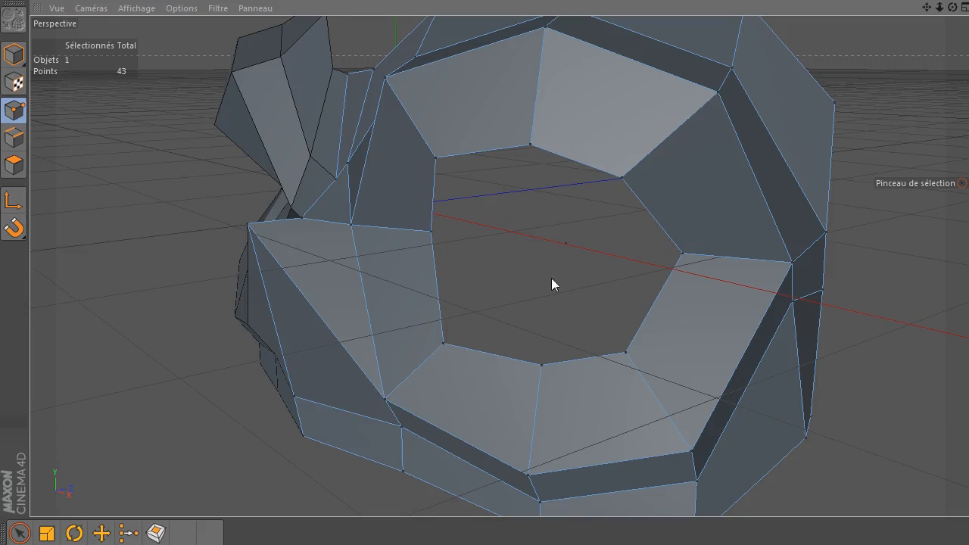
left_click(566, 244)
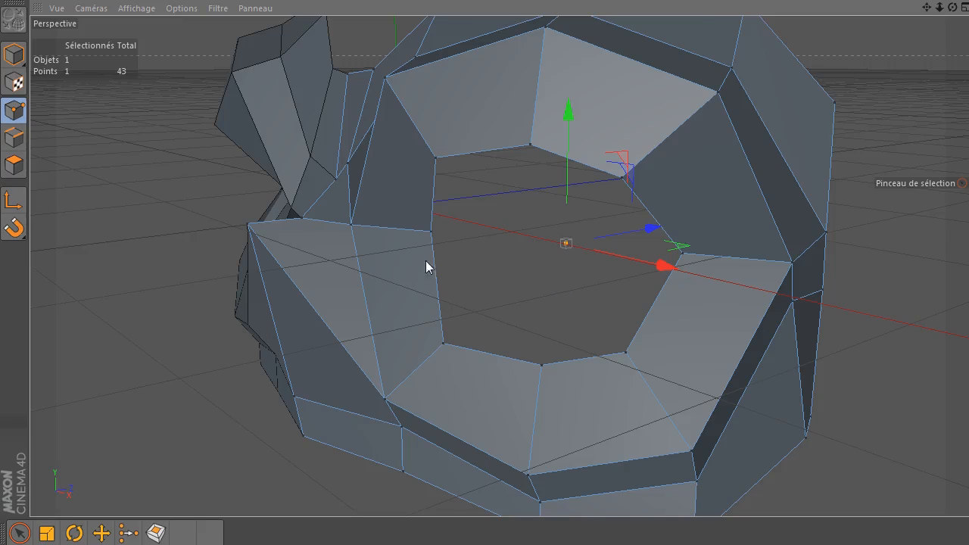
key("Delete")
left_click(526, 244)
scroll(566, 227, "down", 3)
- Preview the smoothed mesh by enabling Hyper NURBS, and disable it again
left_click_drag(953, 7, 909, 10)
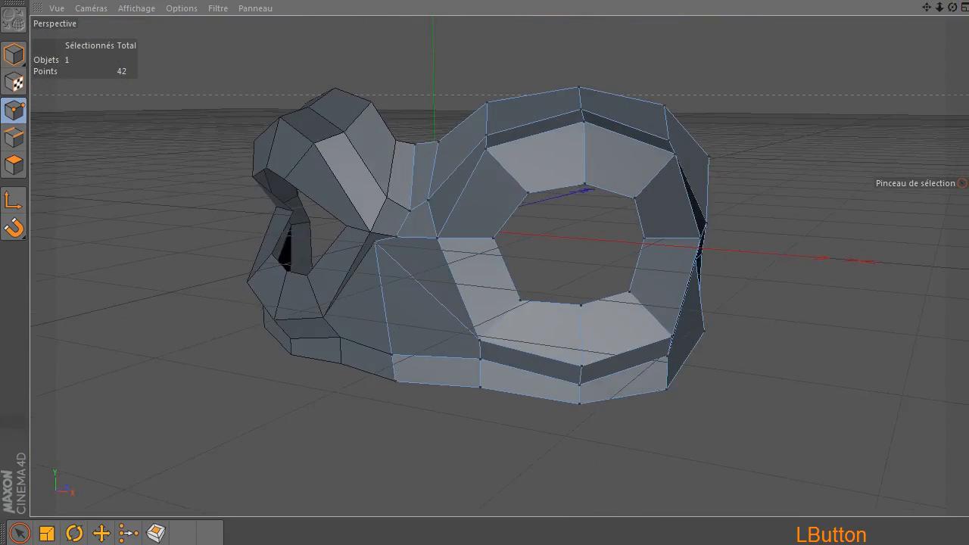
left_click_drag(841, 62, 855, 40)
left_click(823, 76)
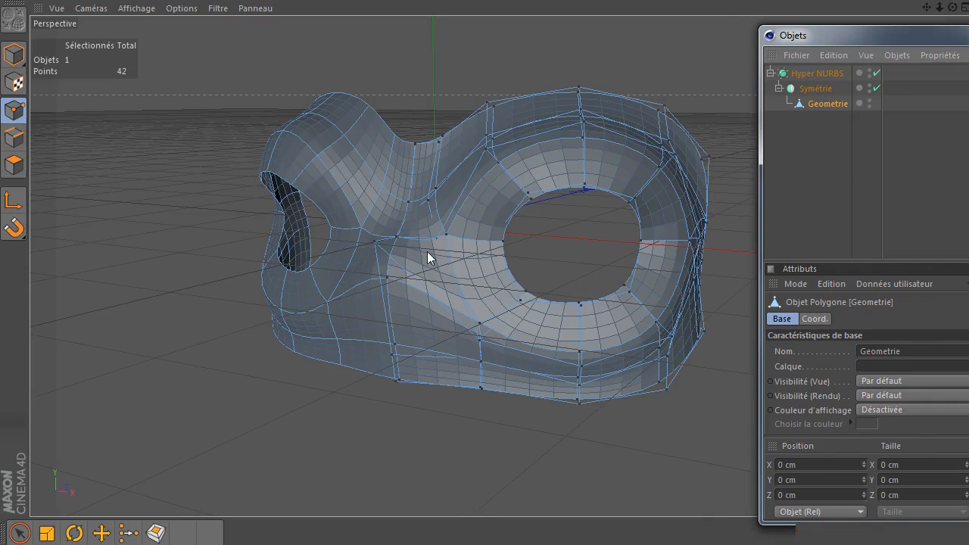
left_click(876, 73)
left_click_drag(811, 46, 968, 45)
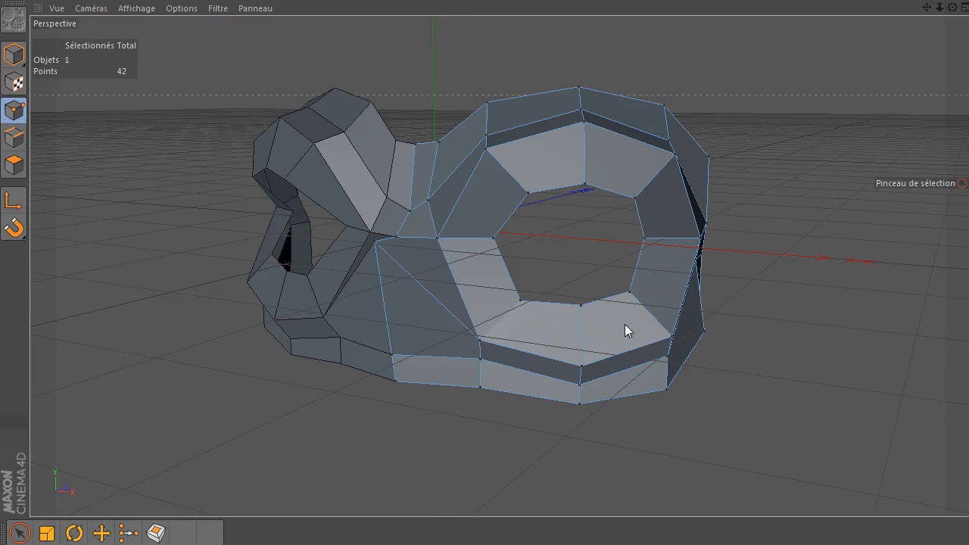
- In edge mode, select the two bottom border edges nearest the centre and extrude them downward along Y
left_click_drag(927, 8, 793, 195)
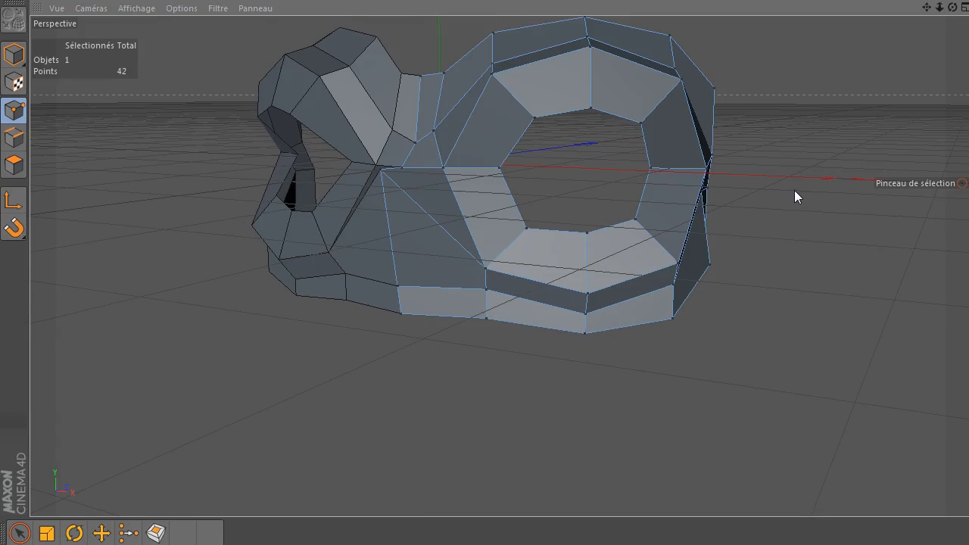
left_click(13, 137)
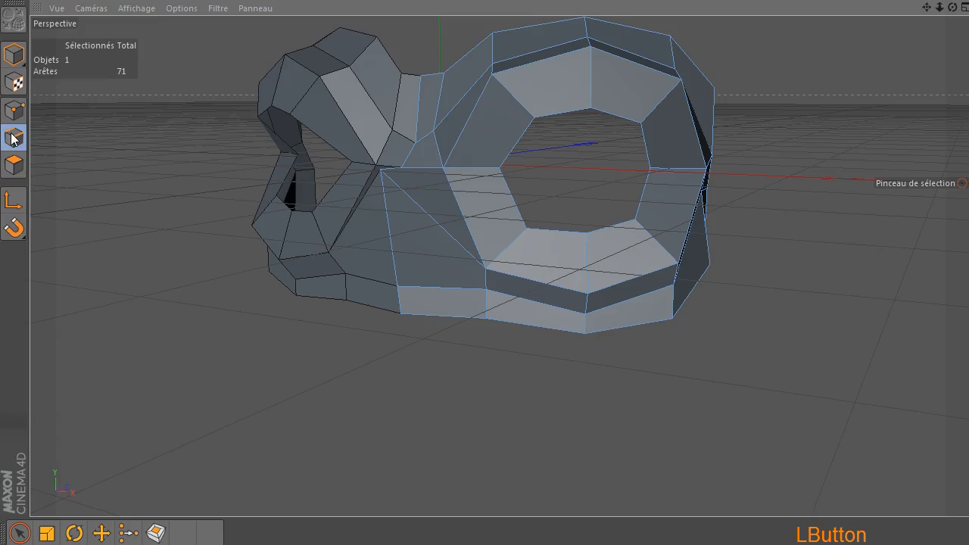
left_click(27, 530)
mouse_move(431, 371)
left_mouse_down()
mouse_move(457, 324)
mouse_move(455, 366)
mouse_move(520, 329)
left_mouse_up()
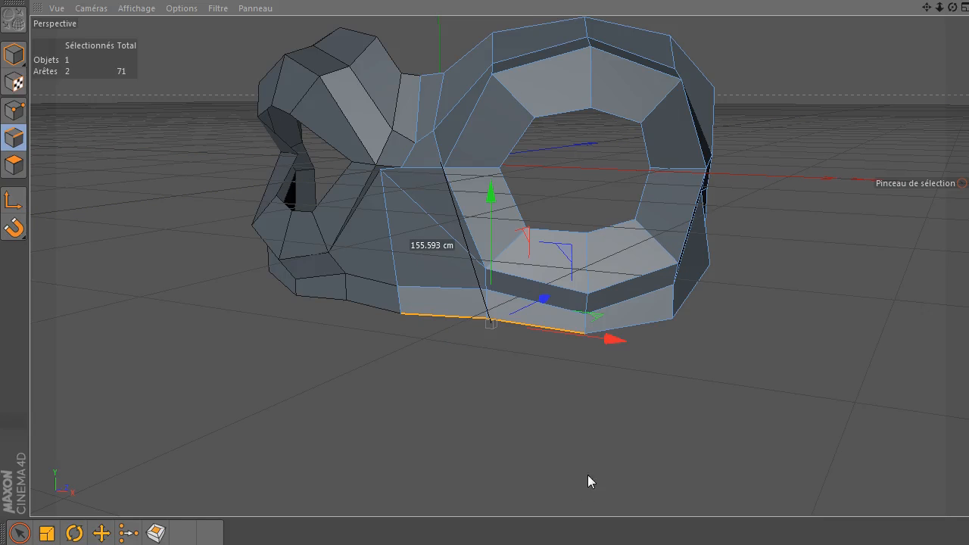
left_click_drag(491, 191, 496, 252, "ctrl")
left_click_drag(497, 256, 492, 253)
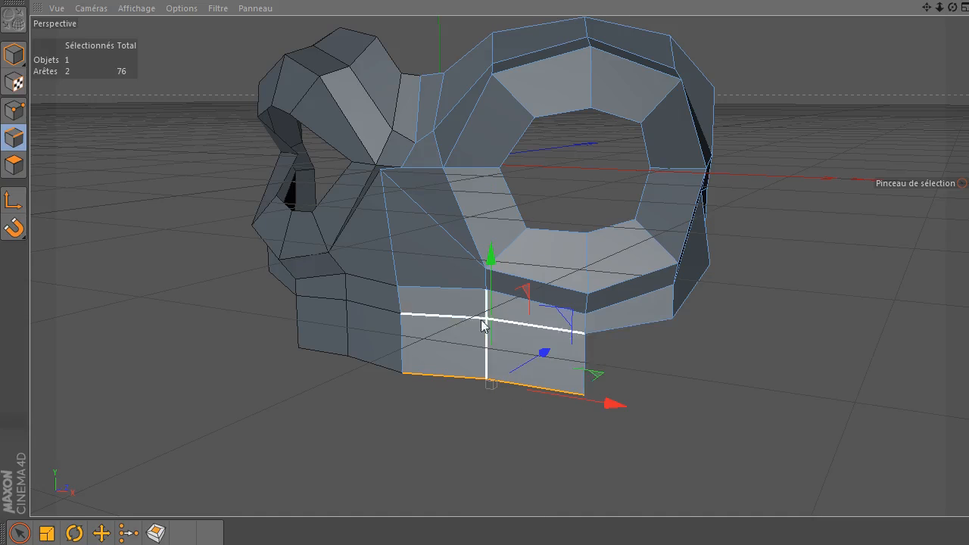
- Check the extruded lower part with Hyper NURBS temporarily enabled from a frontal view
left_click_drag(953, 9, 904, 11)
left_click_drag(968, 34, 793, 35)
left_click(848, 69)
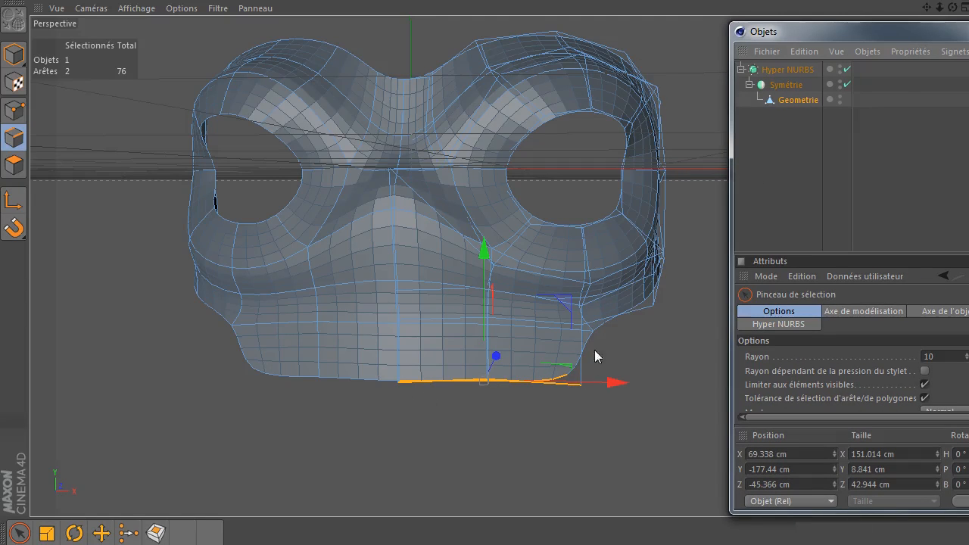
left_click(847, 69)
left_click_drag(830, 34, 968, 34)
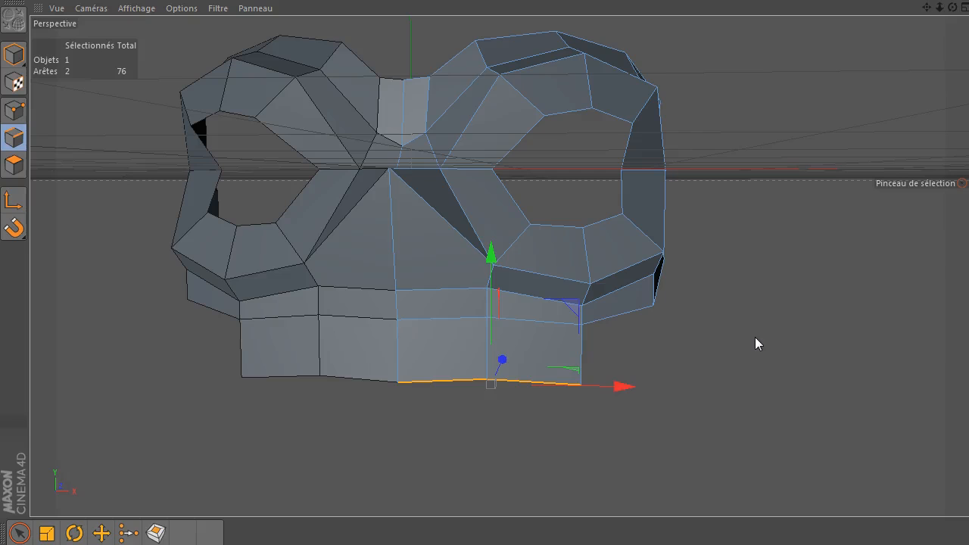
- Raise the extruded bottom edges slightly to shorten the strip, and extrude a second row of polygons downward from them
left_click_drag(952, 7, 901, 11)
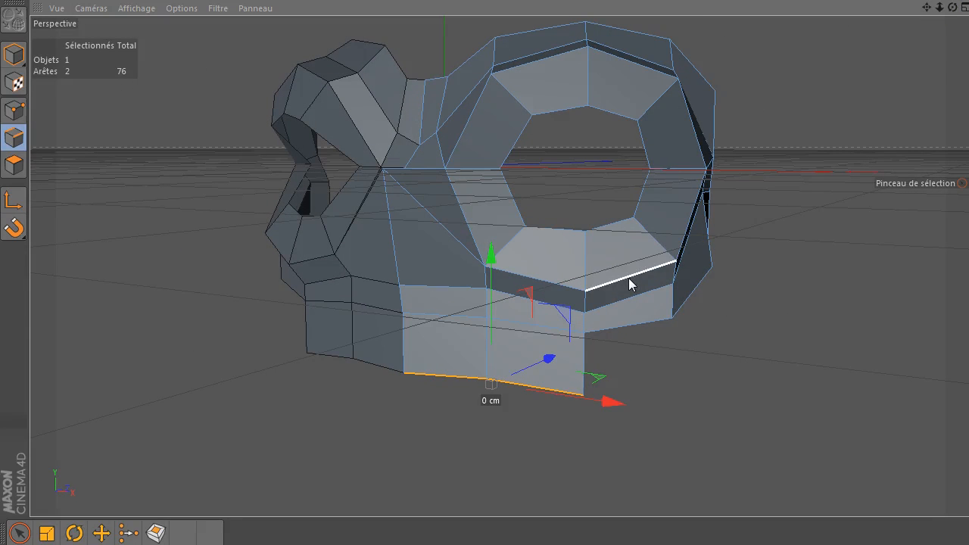
left_click_drag(492, 256, 496, 247)
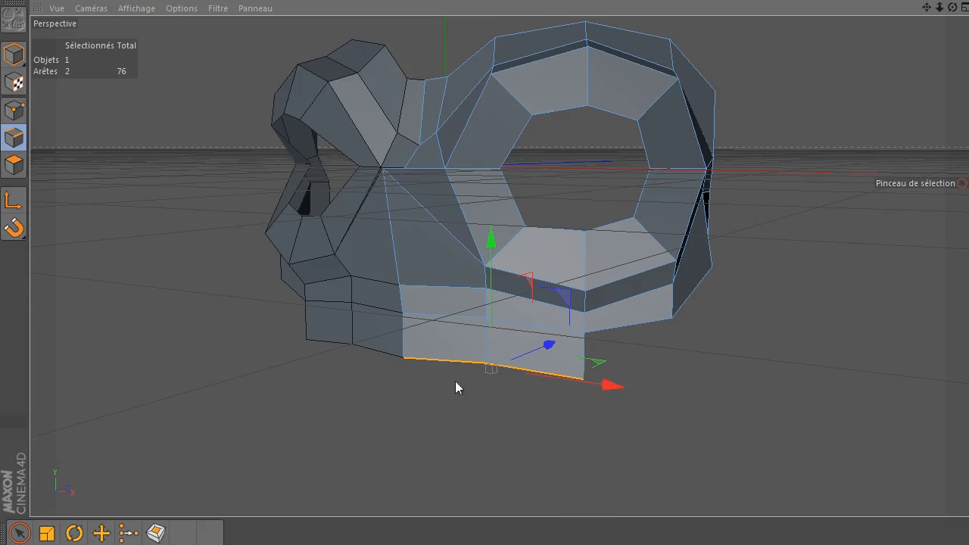
left_click_drag(490, 245, 499, 291, "ctrl")
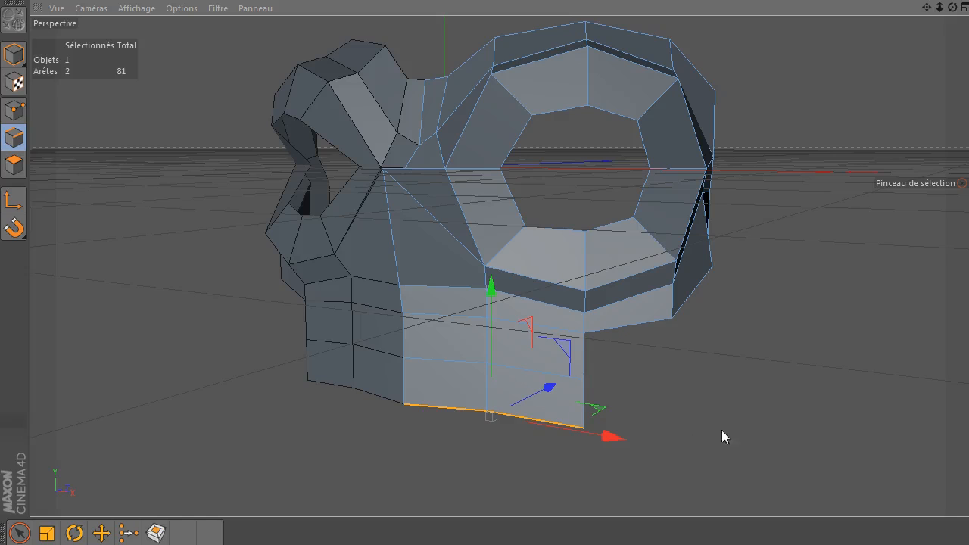
- In point mode, move the two inner points of the lower face's middle column forward along Z
left_click(15, 110)
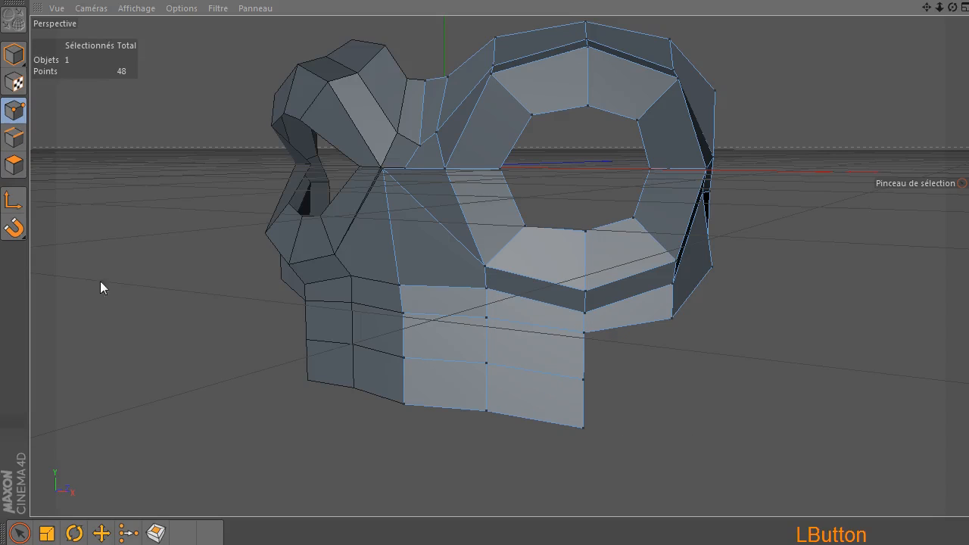
left_click(487, 318)
left_click_drag(952, 10, 933, 47)
left_click_drag(621, 319, 597, 320)
left_click(485, 365)
left_click(487, 365)
left_click_drag(612, 363, 591, 368)
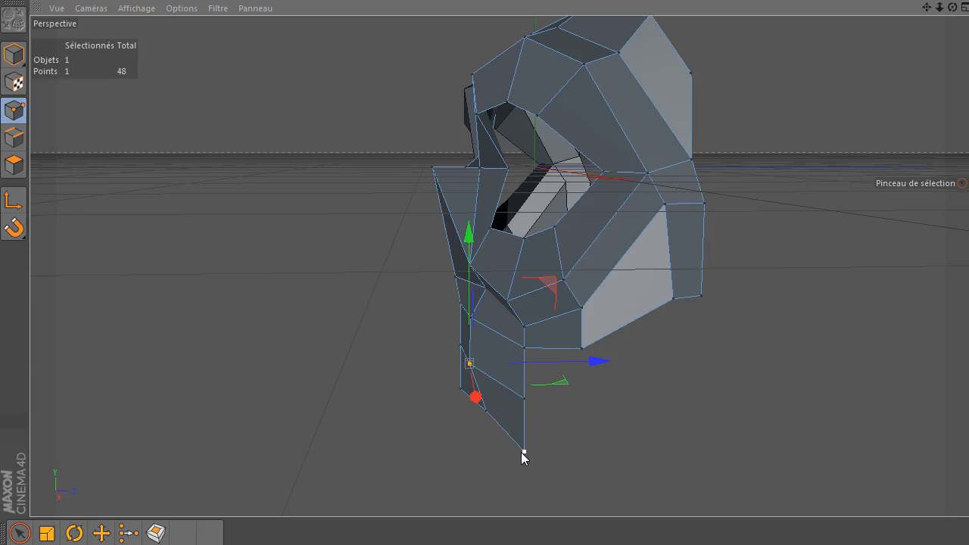
- Move the three outer border points of the lower strip backward along Z to curve the side of the face
left_click(524, 452)
left_click_drag(617, 450, 638, 447)
left_click(524, 396)
left_click_drag(616, 402, 639, 400)
left_click(521, 345)
left_click_drag(647, 354, 655, 345)
left_click(656, 408)
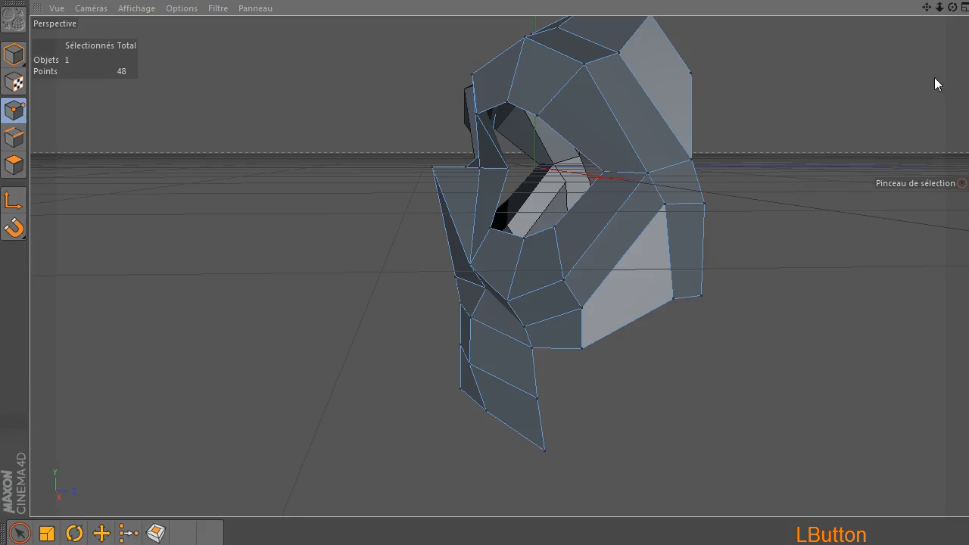
- Pull the centre-line points of the lower face slightly forward along Z
left_click_drag(951, 8, 739, 284)
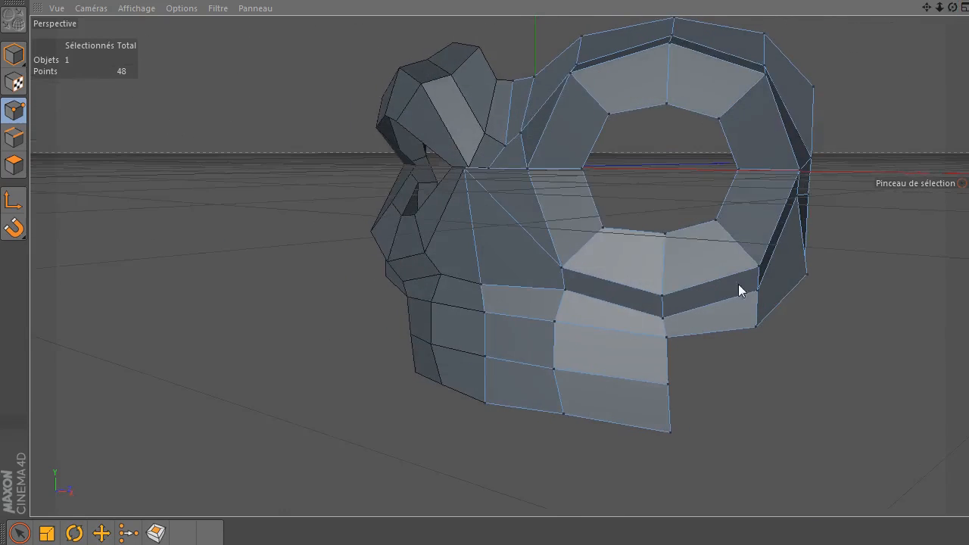
left_click(487, 357)
left_click_drag(553, 347, 555, 339)
left_click(487, 312)
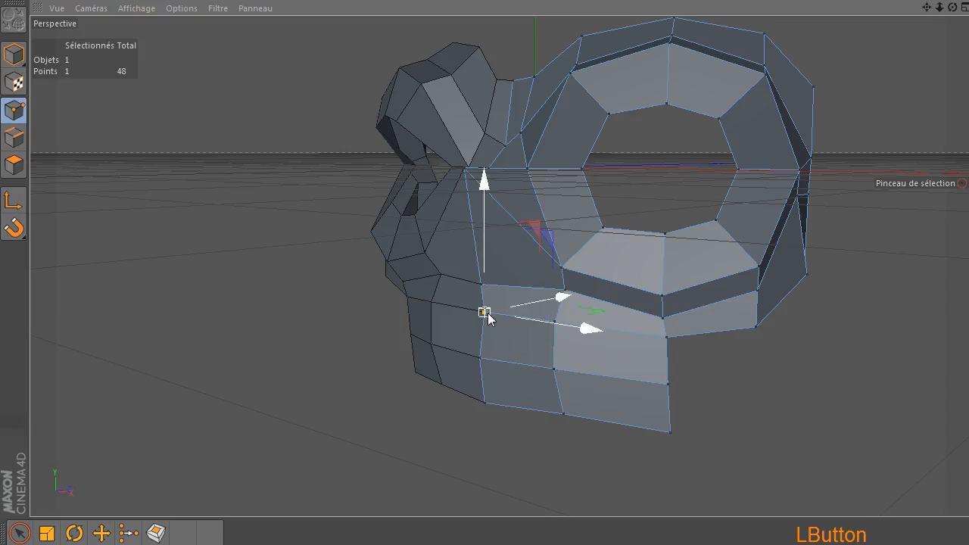
left_click_drag(558, 296, 552, 272)
left_click(482, 286)
left_click(760, 389)
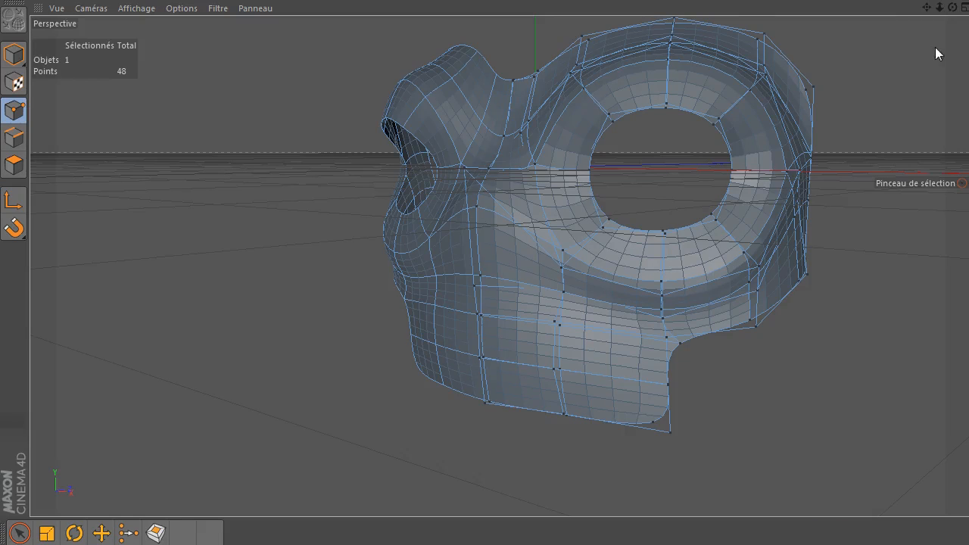
- Inspect the smoothed face from another angle with Hyper NURBS temporarily enabled
left_click_drag(955, 7, 814, 41)
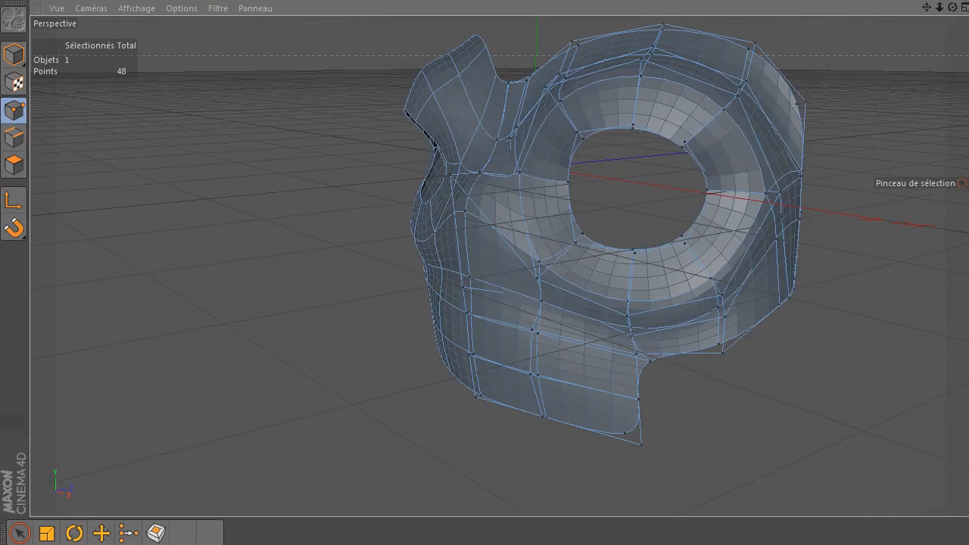
left_click(962, 182)
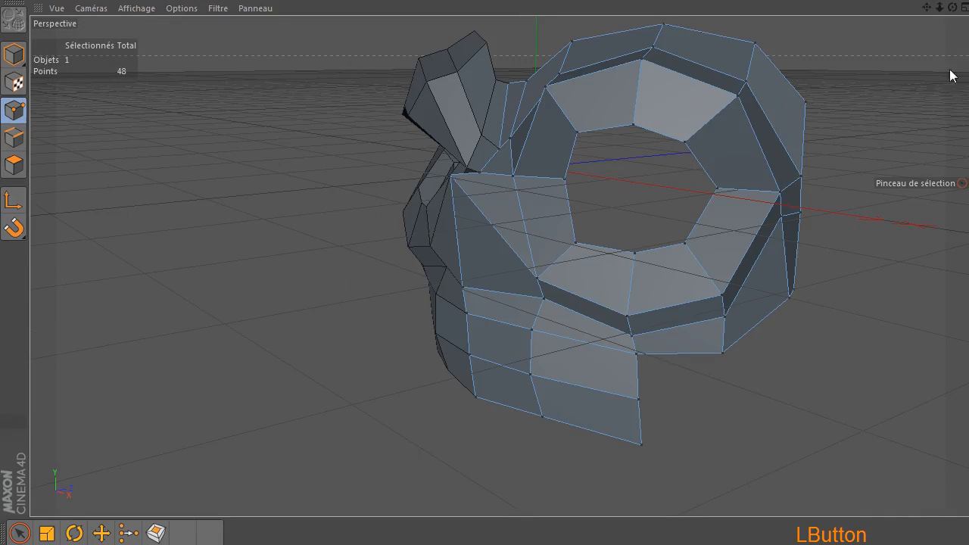
left_click_drag(943, 11, 928, 11)
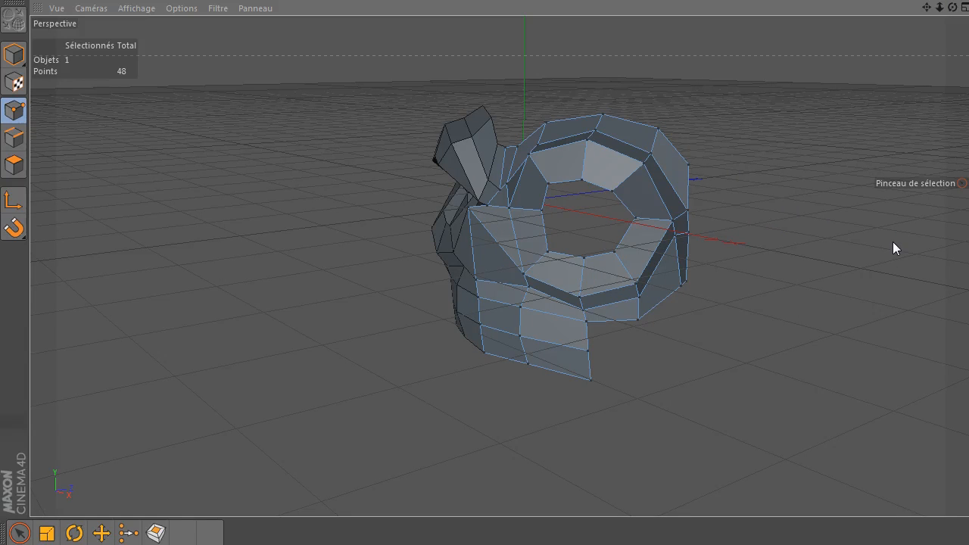
- Try to build the skull by selecting the mask's upper border edges and extruding them repeatedly up and over the back
left_click_drag(956, 10, 459, 123)
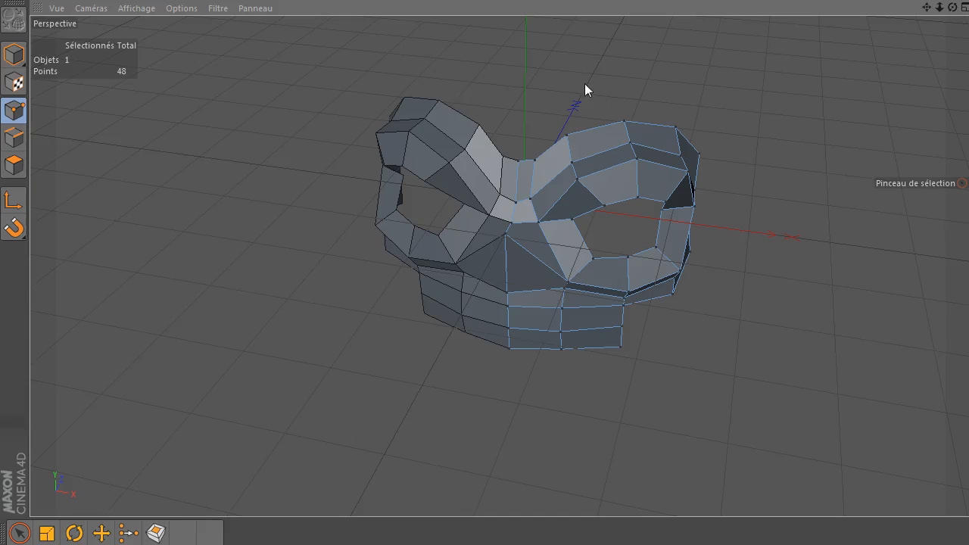
left_click_drag(927, 7, 850, 54)
left_click_drag(952, 8, 856, 24)
left_click(14, 136)
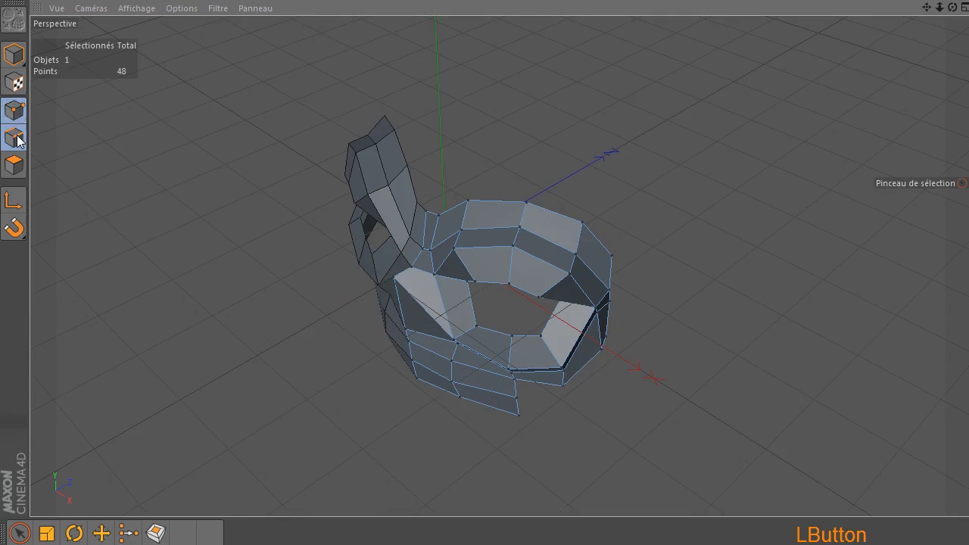
left_click(521, 117)
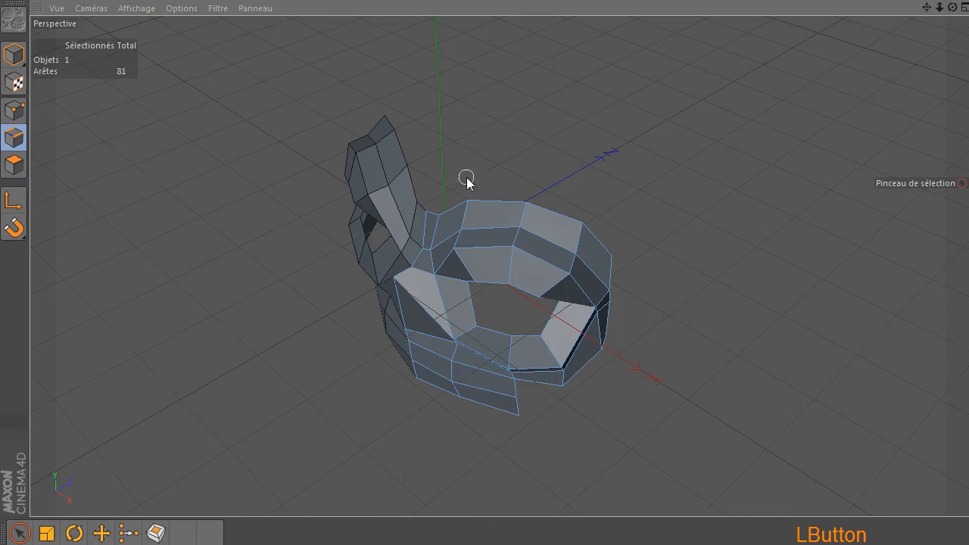
left_click(495, 203)
mouse_move(558, 204)
left_mouse_down("shift")
mouse_move(601, 192)
mouse_move(602, 243)
left_mouse_up("shift")
left_click_drag(459, 203, 430, 201, "shift")
left_click(429, 210, "shift")
left_click(418, 224, "ctrl")
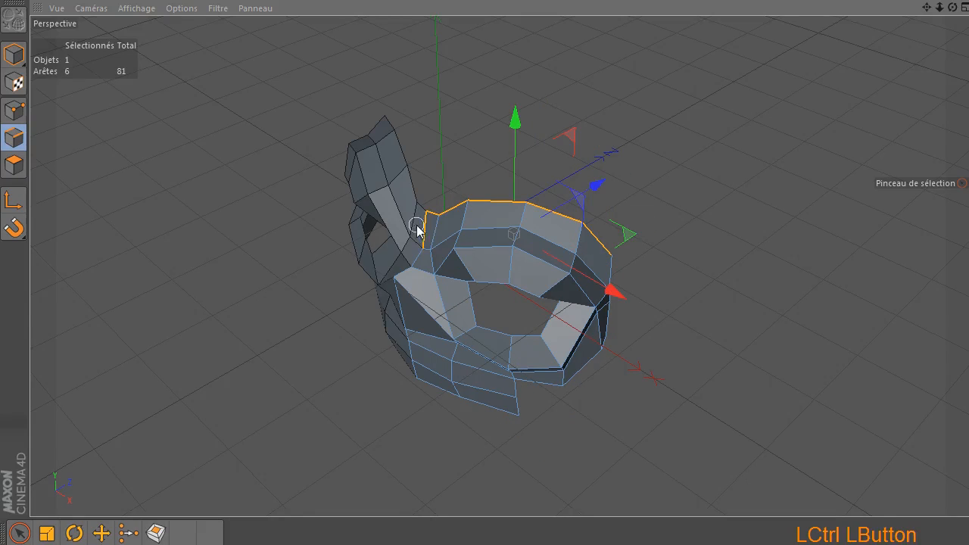
left_click_drag(571, 121, 644, 15, "ctrl")
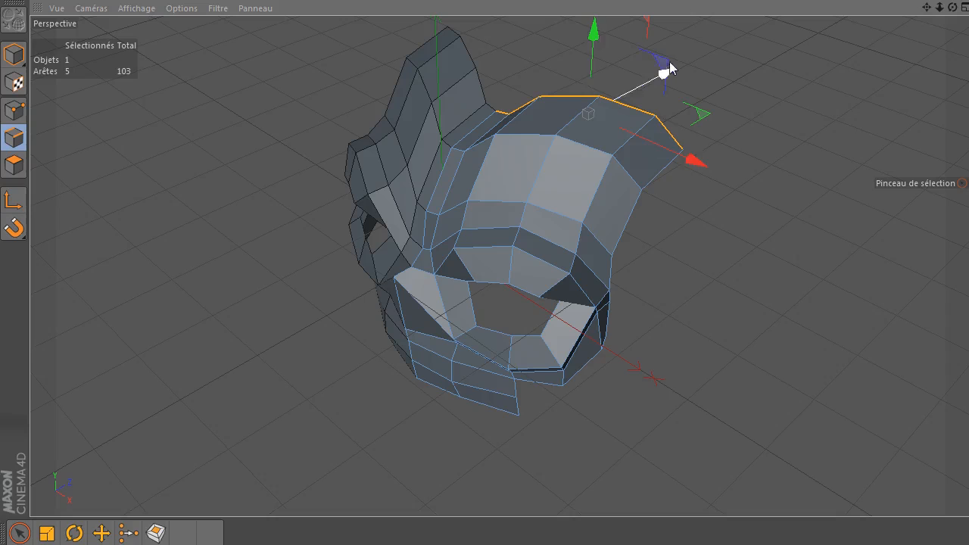
left_click_drag(950, 7, 818, 5)
left_click_drag(681, 25, 821, 151, "ctrl")
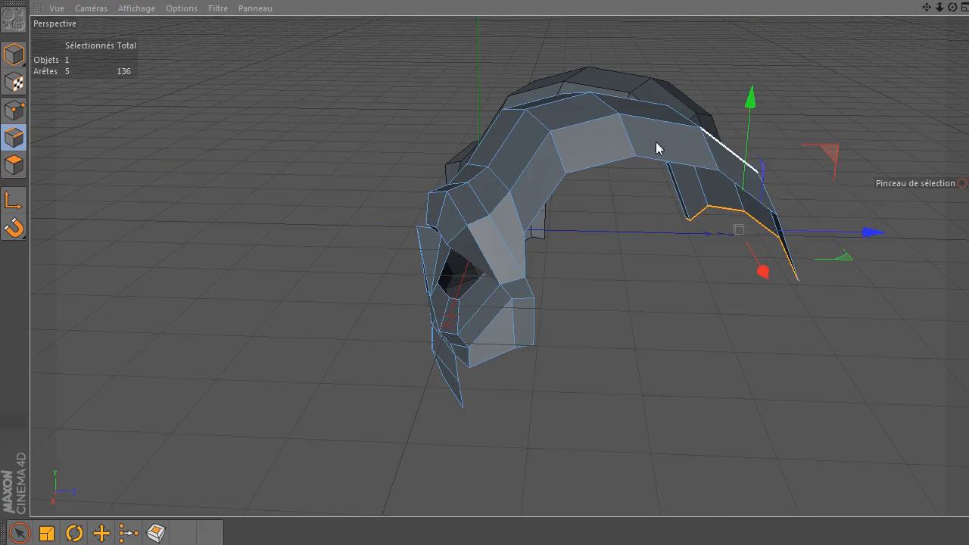
left_click_drag(948, 12, 714, 83)
- Undo the skull extrusions from the upper border and clear the edge selection
key("ctrl+z")
key("ctrl+z")
key("ctrl+z")
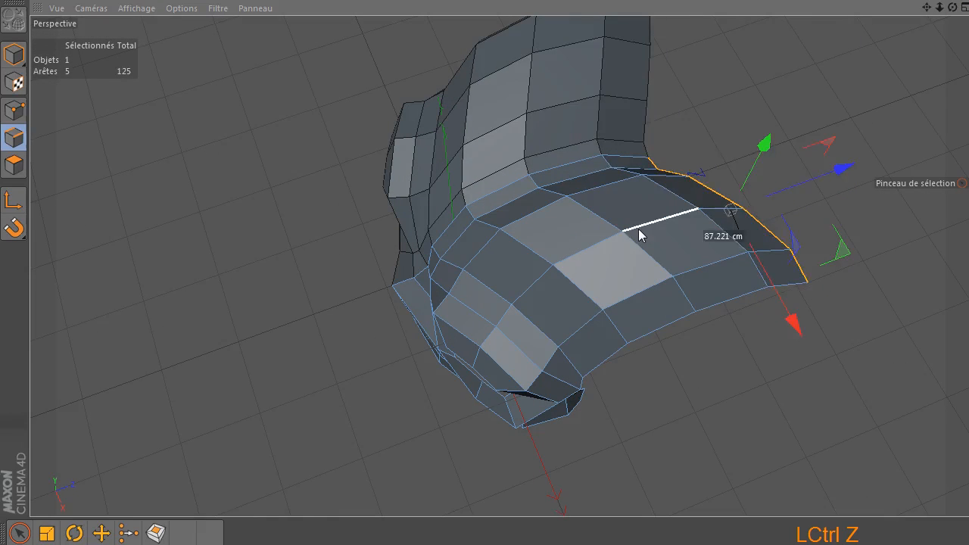
left_click(672, 218)
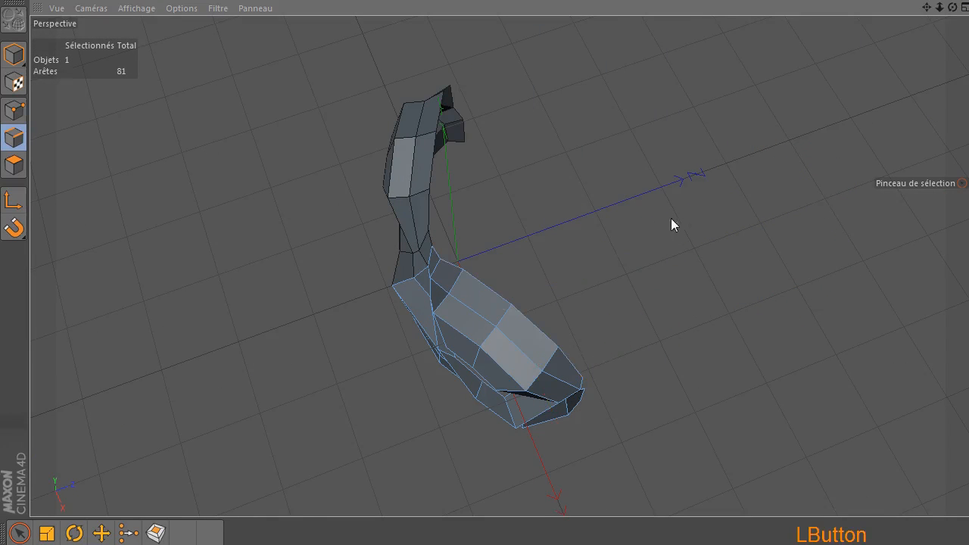
- Add a sphere primitive, set its type to Hexaèdre and its segments to 8
left_click_drag(960, 11, 960, 16)
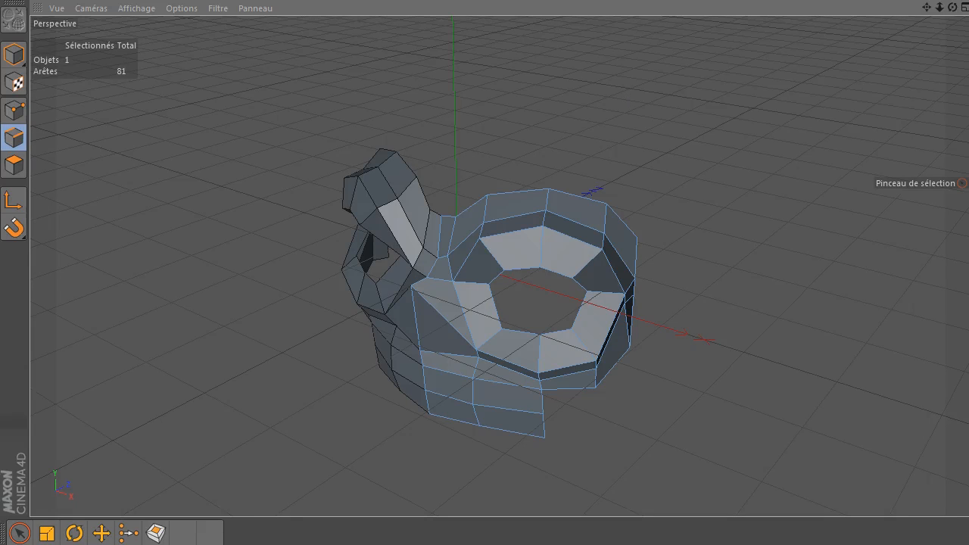
left_click_drag(968, 52, 805, 44)
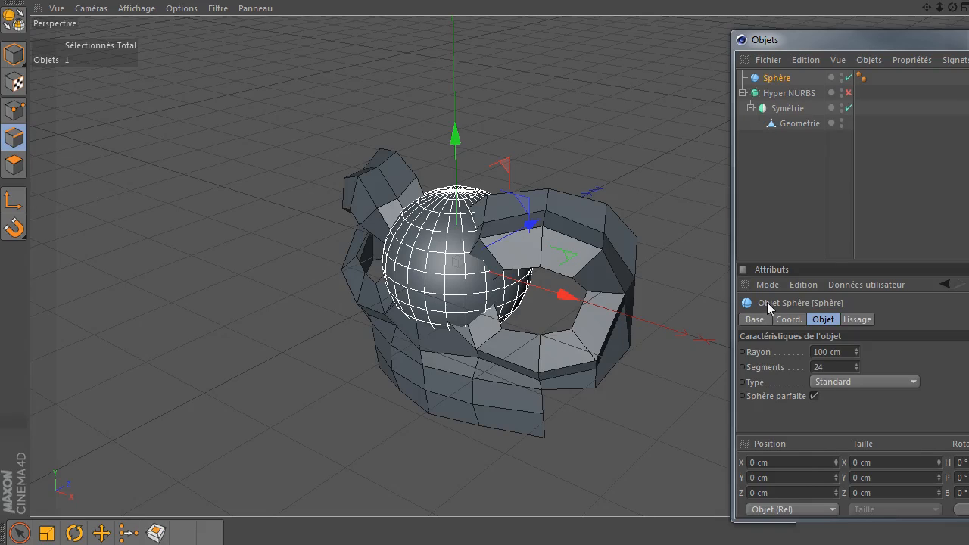
left_click(879, 382)
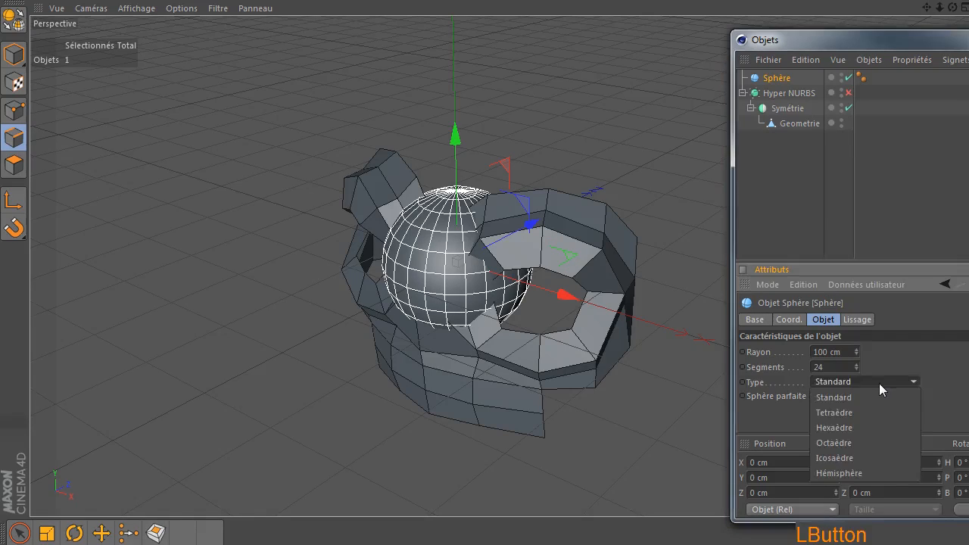
left_click(851, 425)
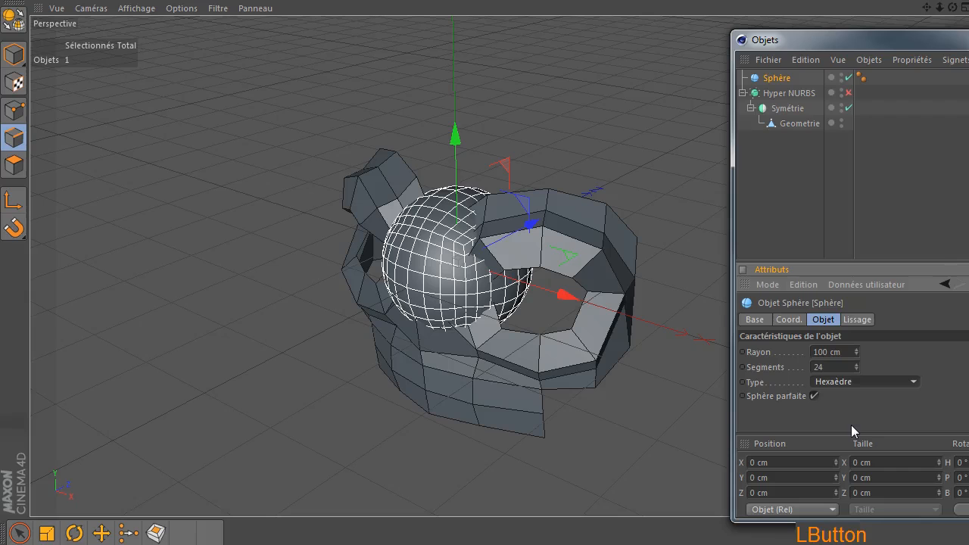
double_click(830, 367)
type("8")
key("Return")
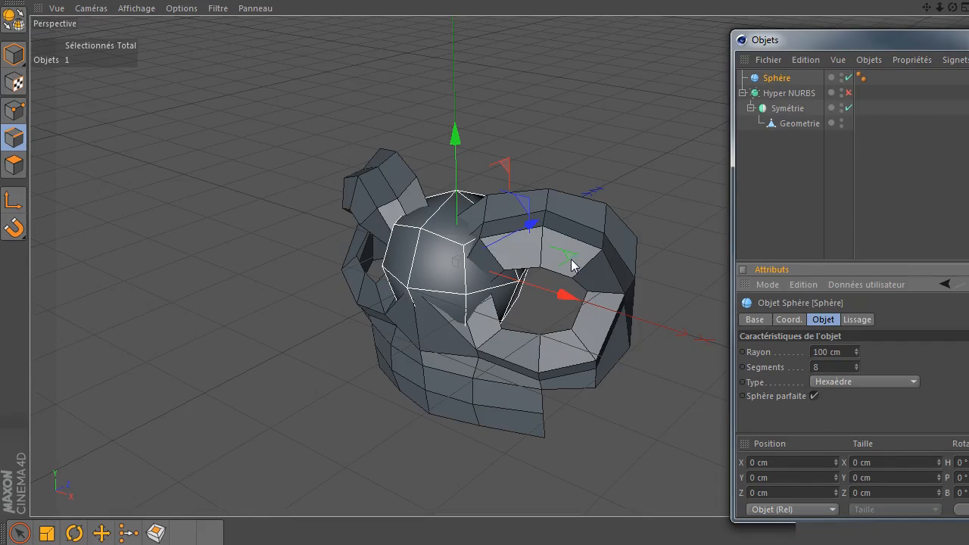
- Move the sphere back along Z behind the mask and scale it up uniformly to cranium size
left_click_drag(530, 220, 602, 188)
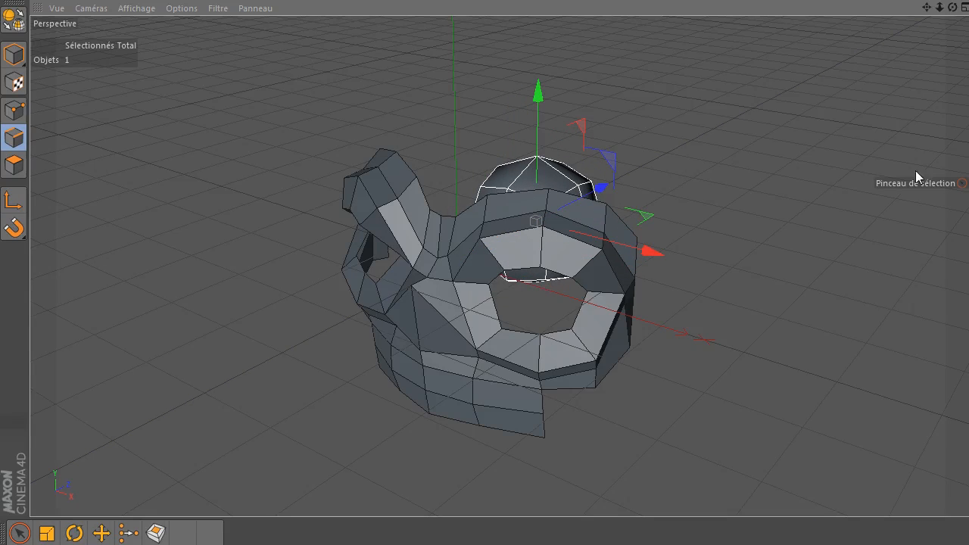
left_click(14, 55)
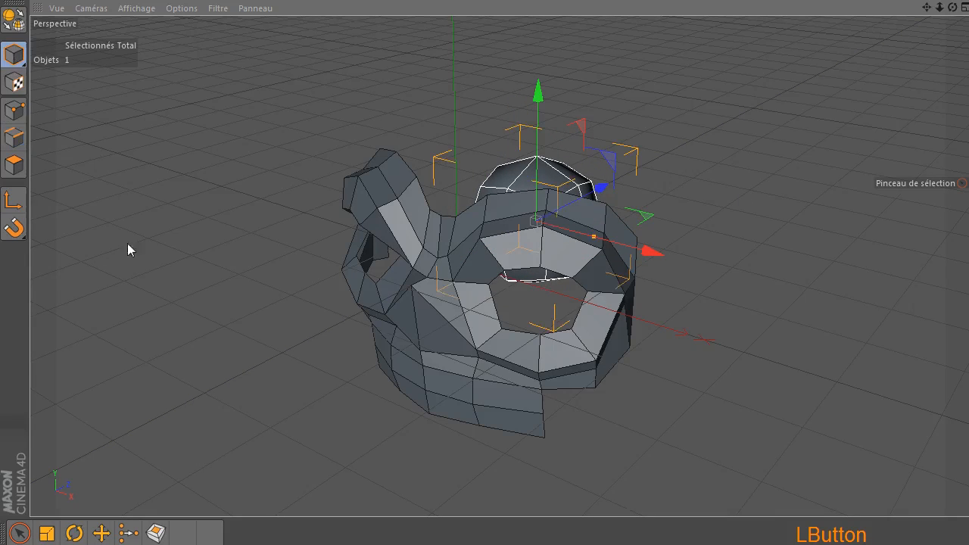
left_click(46, 533)
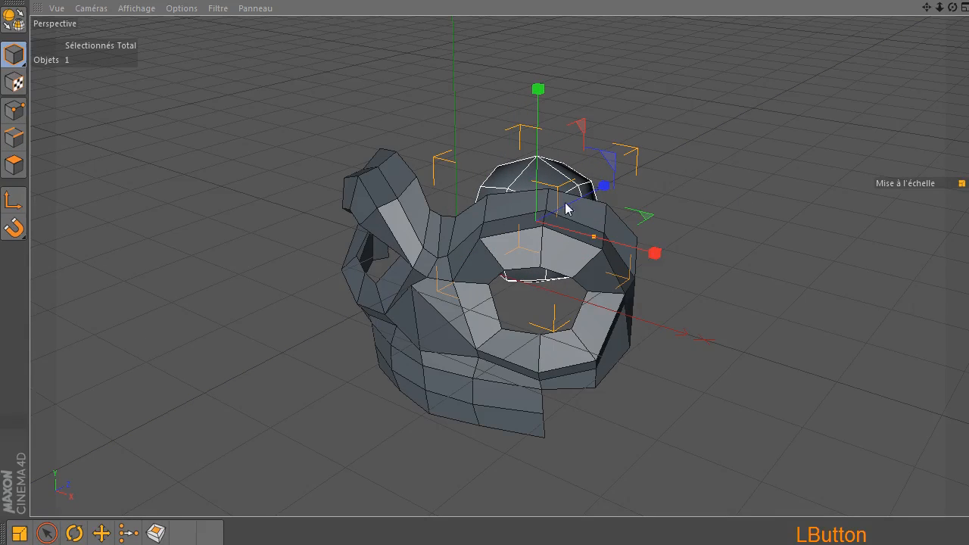
left_click_drag(703, 125, 803, 127)
left_click_drag(953, 7, 865, 93)
left_click_drag(953, 7, 899, 4)
left_click_drag(536, 85, 557, 94)
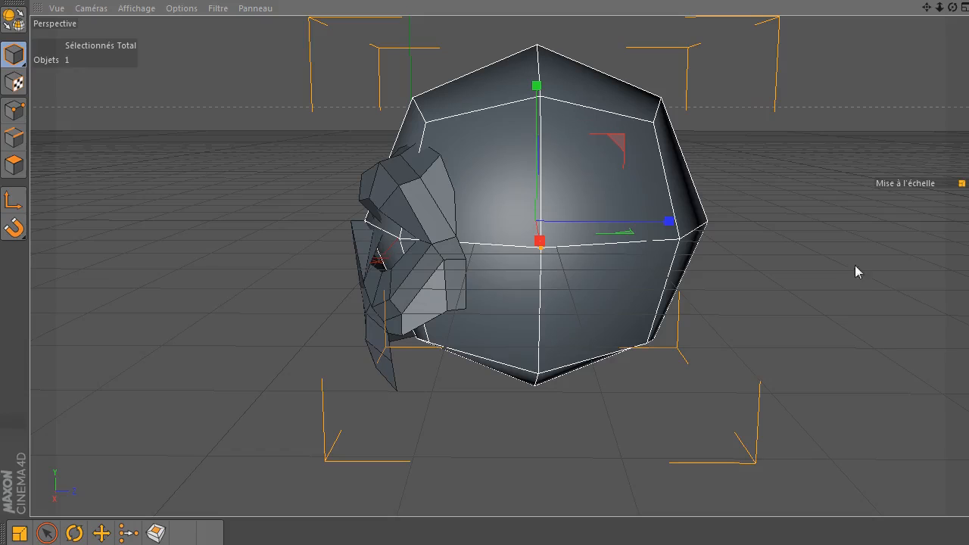
- Make the sphere editable, then scale it down to about 387 cm along Y and 457 cm along Z
left_click(11, 24)
left_click_drag(537, 85, 549, 108)
mouse_move(674, 222)
left_mouse_down()
mouse_move(660, 219)
mouse_move(669, 221)
left_mouse_up()
left_click_drag(537, 86, 543, 104)
left_click_drag(953, 7, 804, 64)
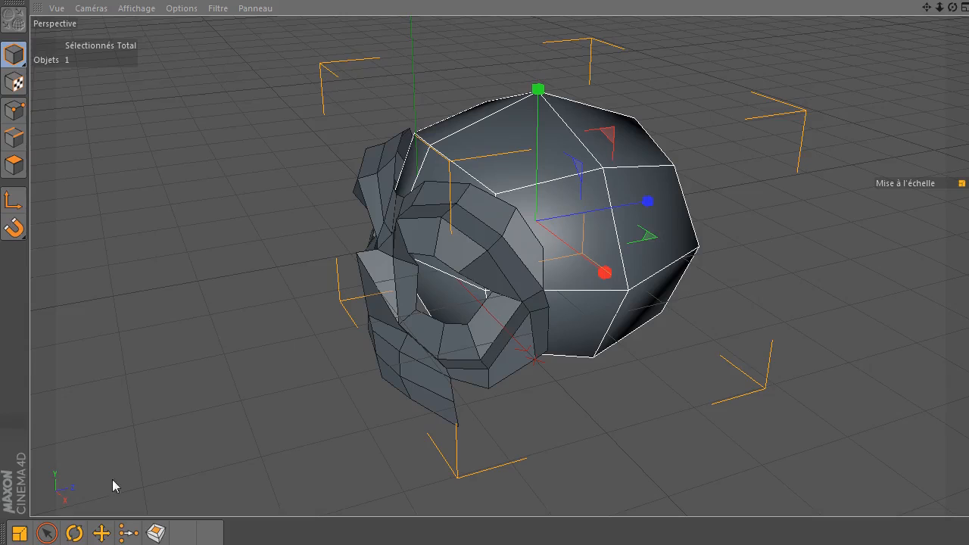
- Move the sphere in the YZ plane to about Y 14 cm, Z 175 cm so it fits behind the mask
left_click(47, 534)
left_click_drag(608, 136, 608, 129)
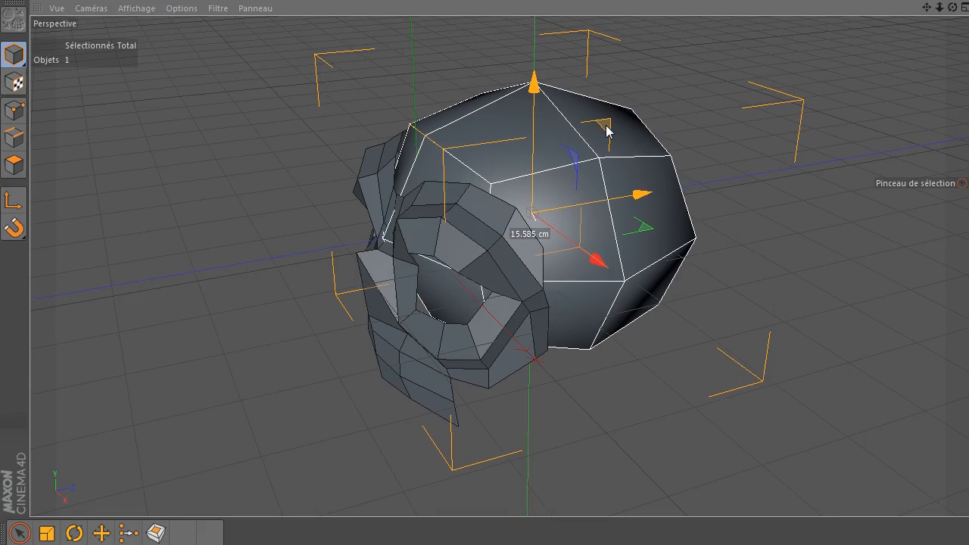
mouse_move(952, 8)
left_mouse_down()
mouse_move(909, 3)
mouse_move(968, 9)
left_mouse_up()
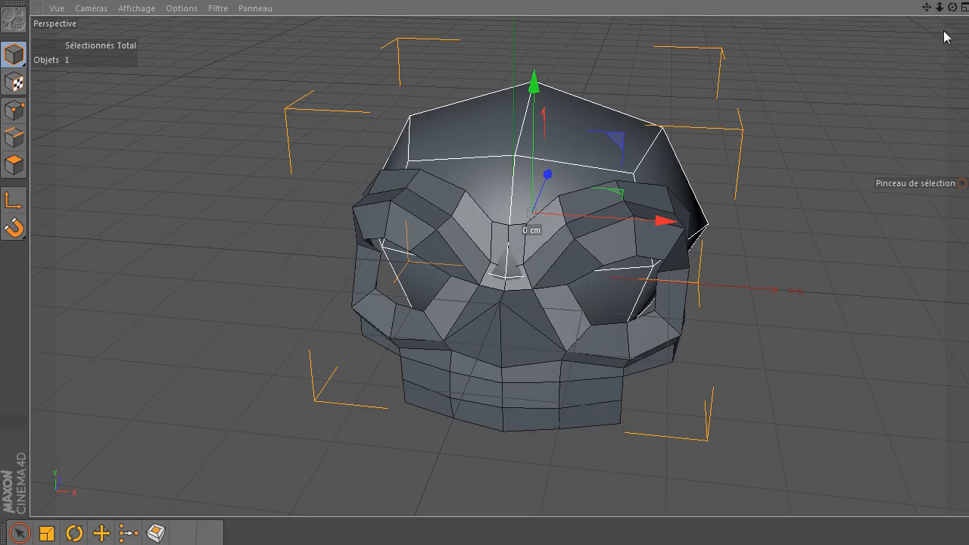
left_click_drag(951, 11, 882, 19)
- Place the Sphère object below the Hyper NURBS hierarchy and delete its Phong and UVW tags
left_click(919, 95)
left_click_drag(786, 78, 779, 203)
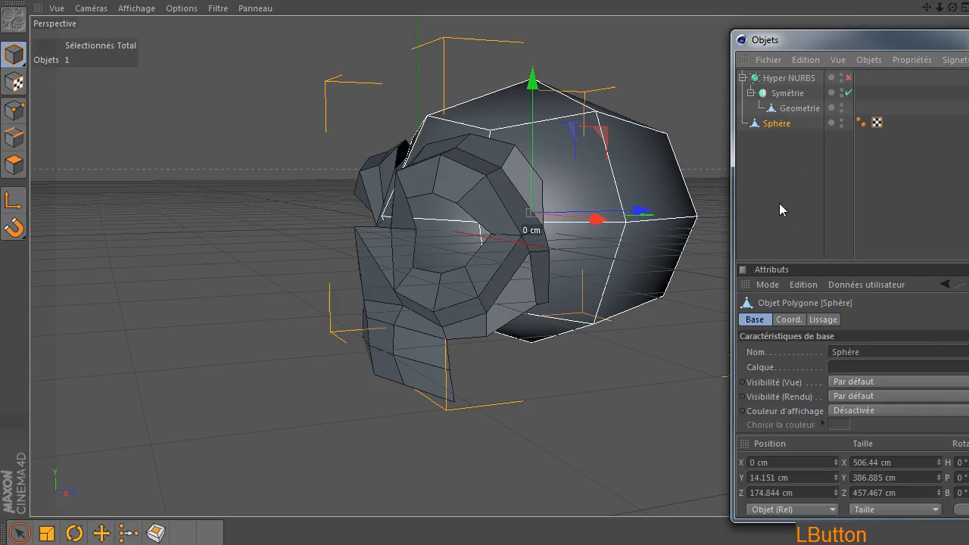
left_click(860, 123)
key("Delete")
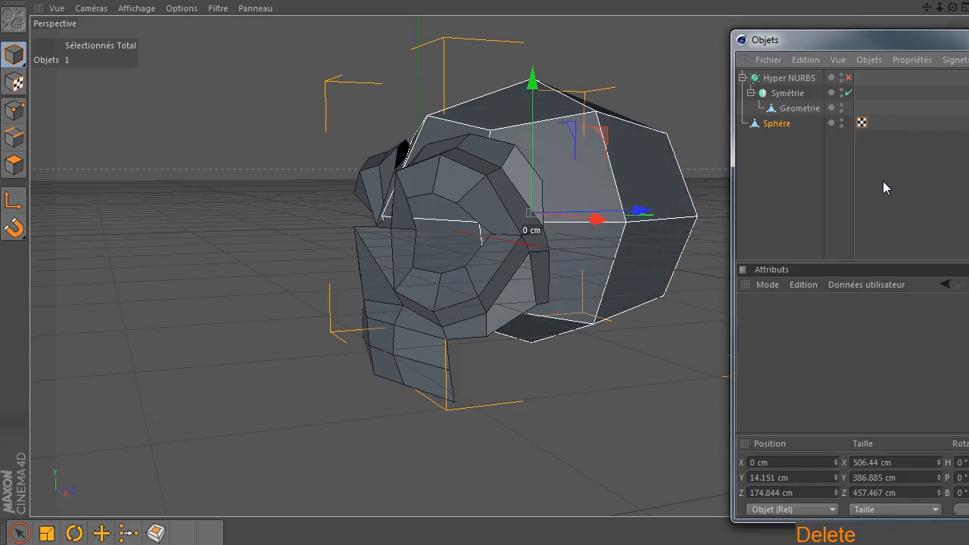
left_click(861, 124)
key("Delete")
left_click_drag(799, 43, 968, 45)
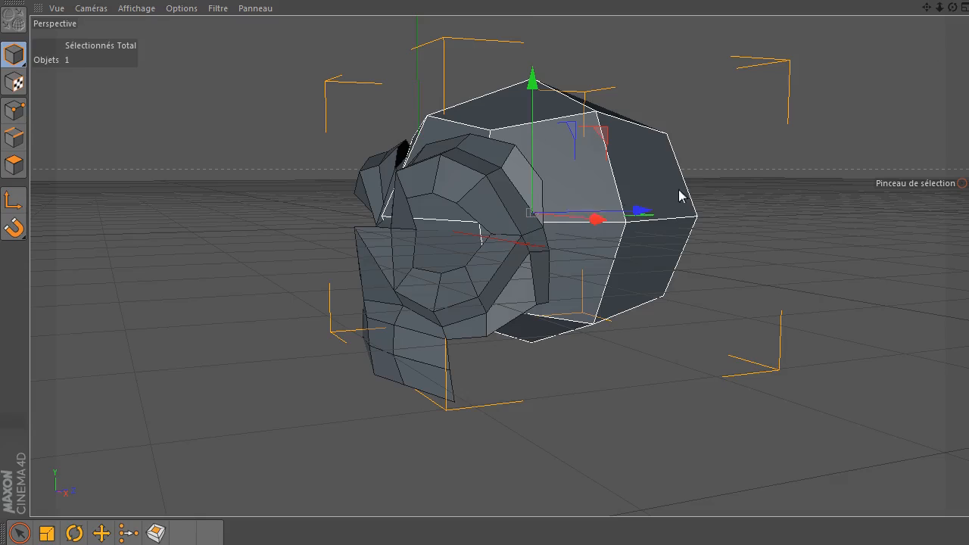
- Disable the Symétrie object to show only half of the mask, and display all four views
left_click_drag(952, 7, 909, 17)
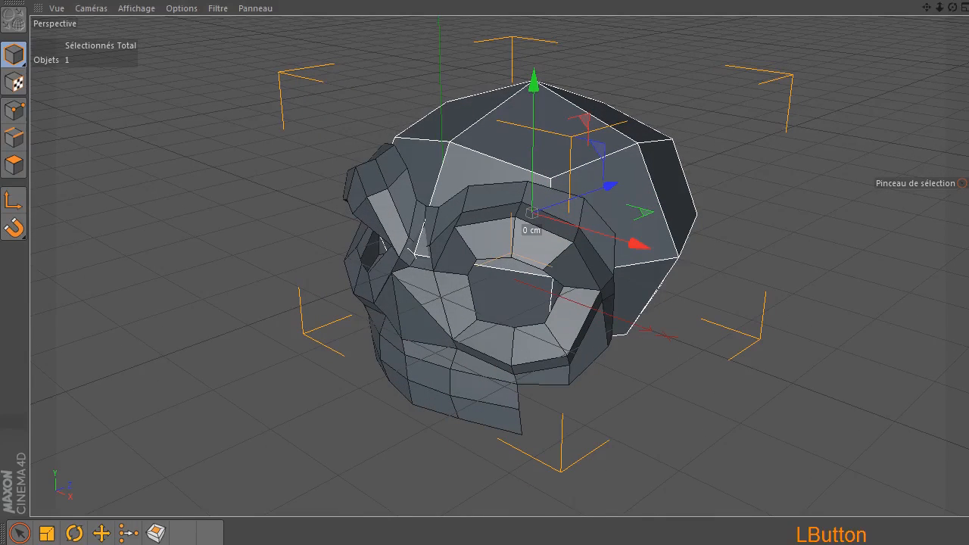
mouse_move(965, 58)
left_mouse_down()
mouse_move(840, 58)
mouse_move(968, 60)
left_mouse_up()
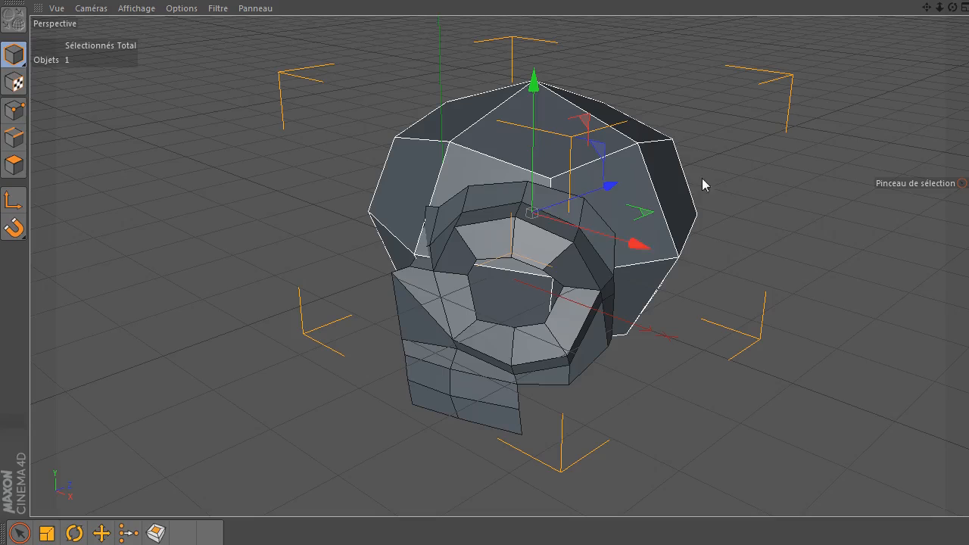
middle_click(710, 147)
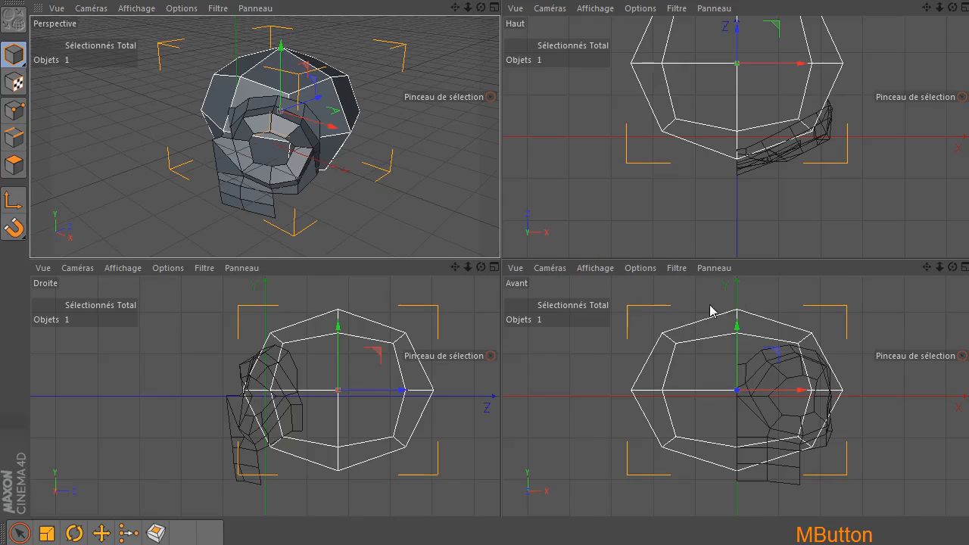
- In the front view, delete all sphere points on the negative X side so only the half matching the mask remains
middle_click(667, 394)
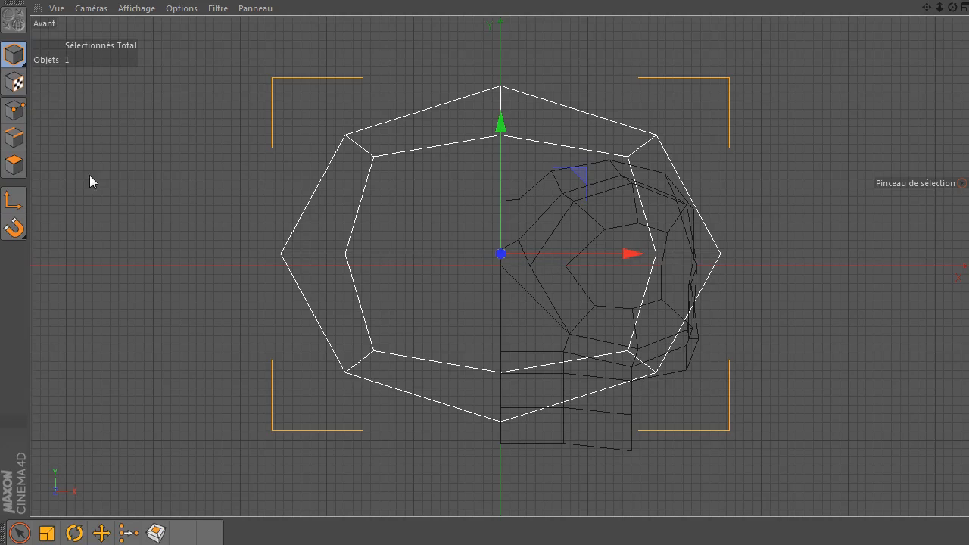
left_click(13, 109)
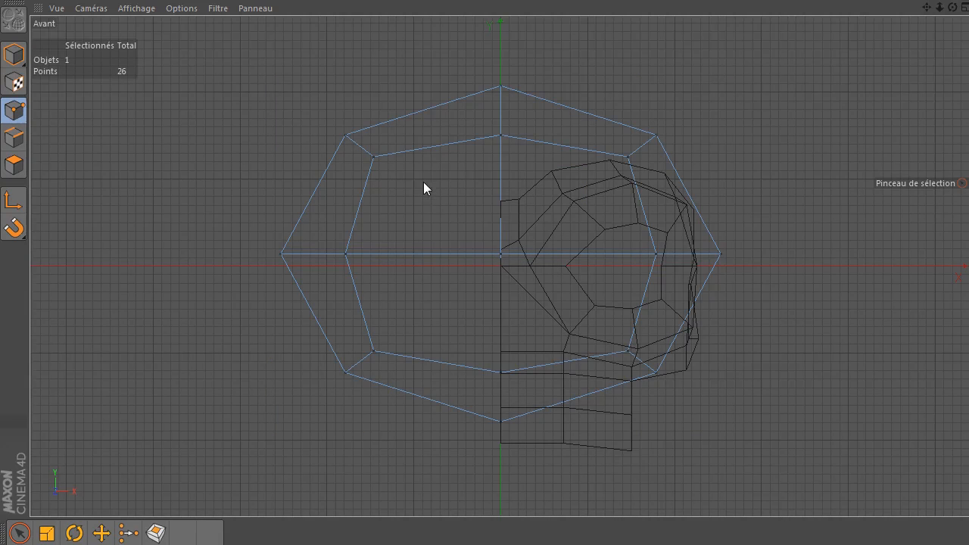
mouse_move(273, 142)
left_mouse_down()
mouse_move(346, 134)
mouse_move(376, 160)
mouse_move(337, 215)
mouse_move(277, 264)
mouse_move(370, 263)
mouse_move(268, 253)
left_mouse_up()
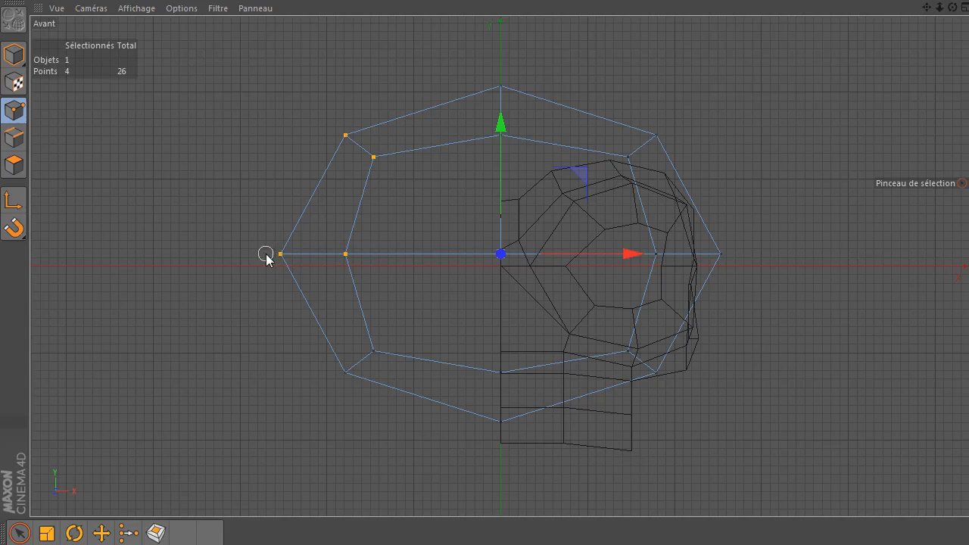
left_click_drag(350, 370, 364, 393)
key("Delete")
left_click(374, 157)
left_click(347, 253, "shift")
left_click(374, 351, "shift")
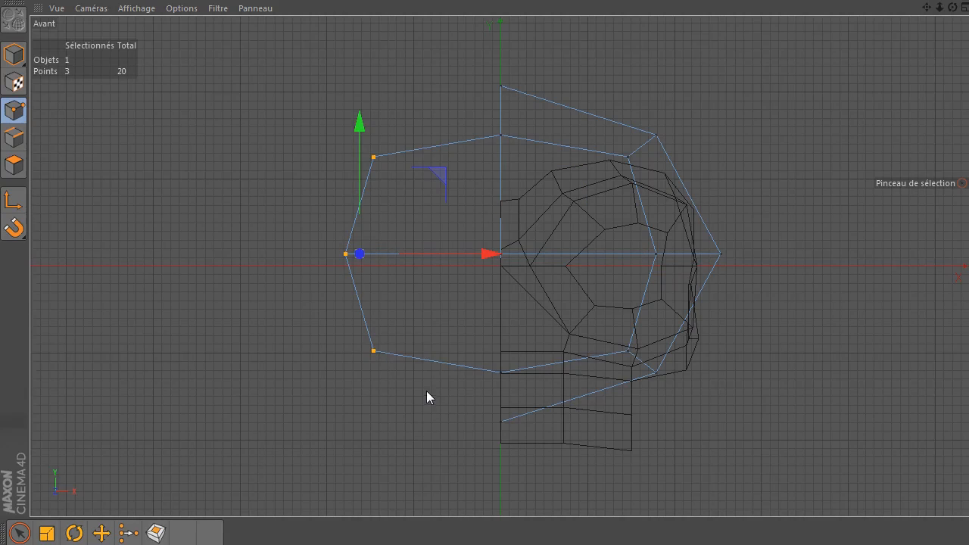
key("Delete")
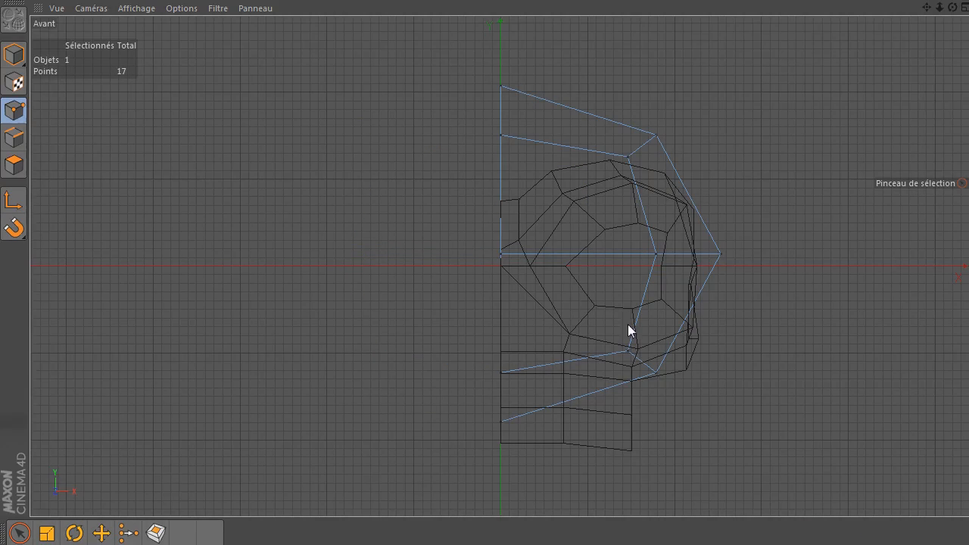
- Delete the two polygons at the front of the half sphere, directly behind the face mask
middle_click(229, 274)
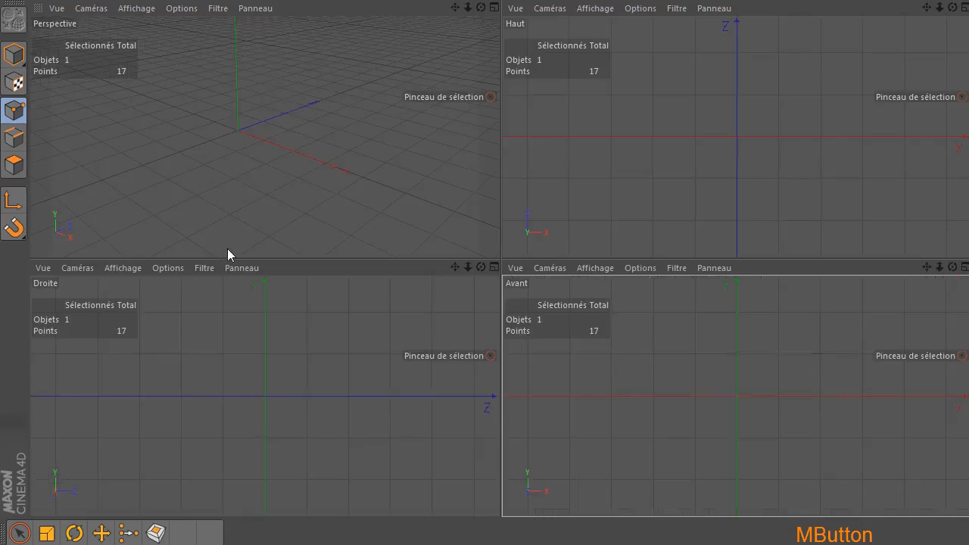
left_click_drag(481, 8, 402, 61)
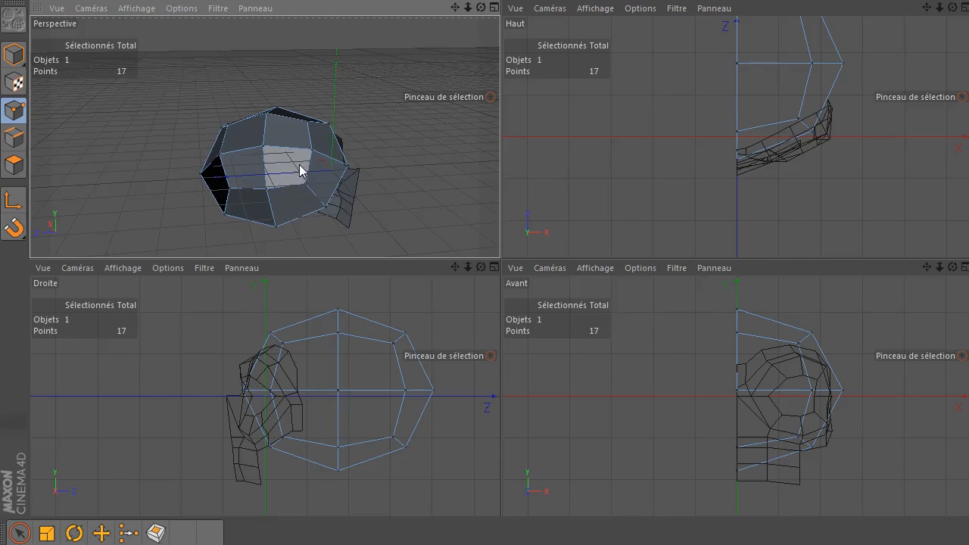
scroll(299, 165, "up", 5)
scroll(295, 165, "down", 1)
left_click(15, 164)
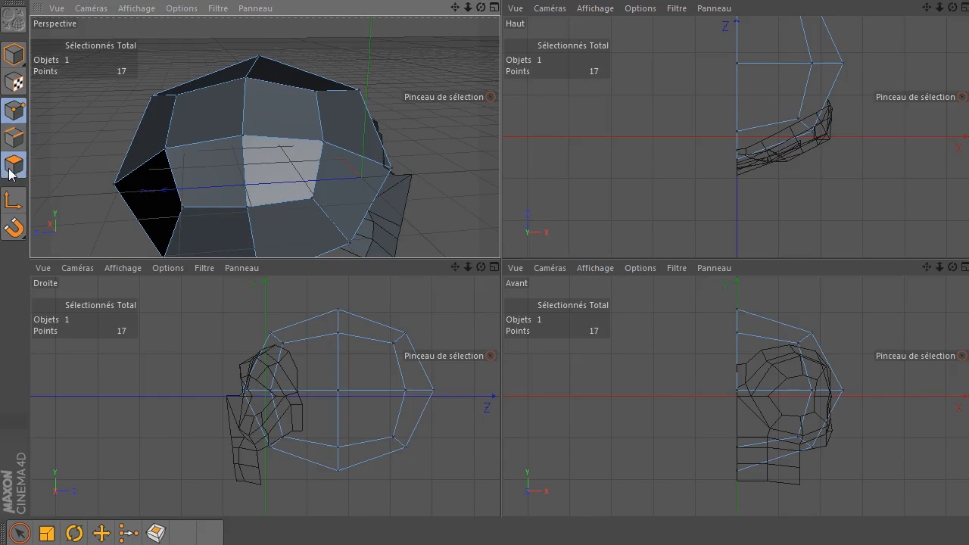
middle_click(418, 70)
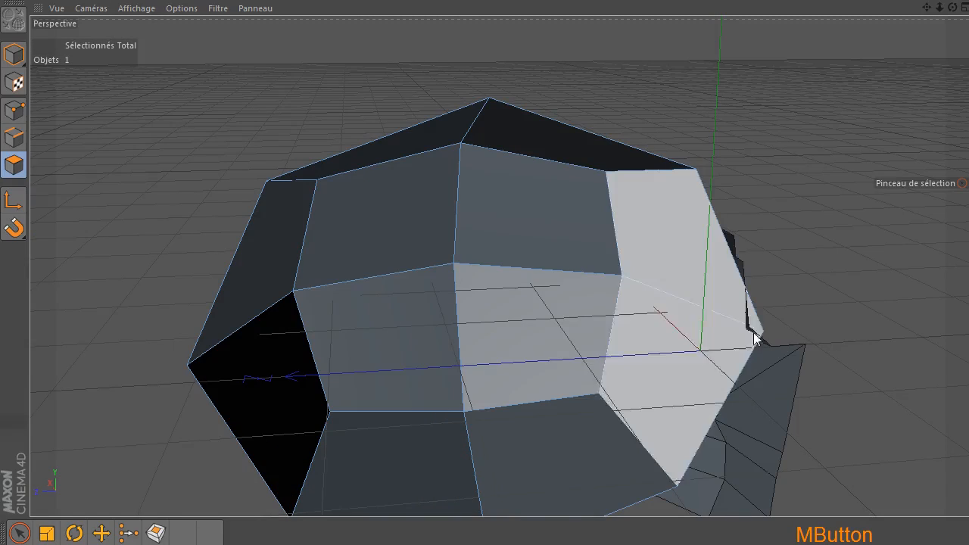
left_click(705, 281)
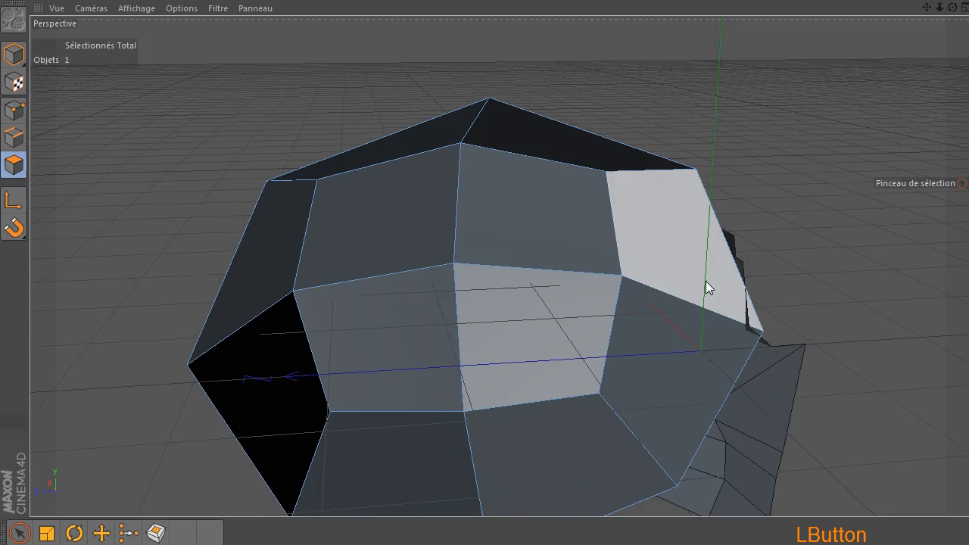
left_click(676, 350, "shift")
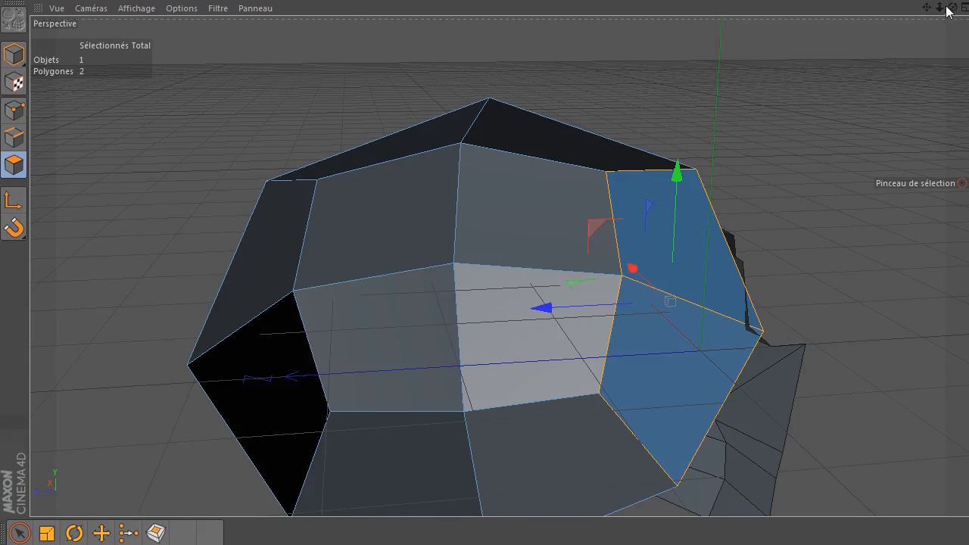
left_click_drag(670, 302, 959, 31, "alt")
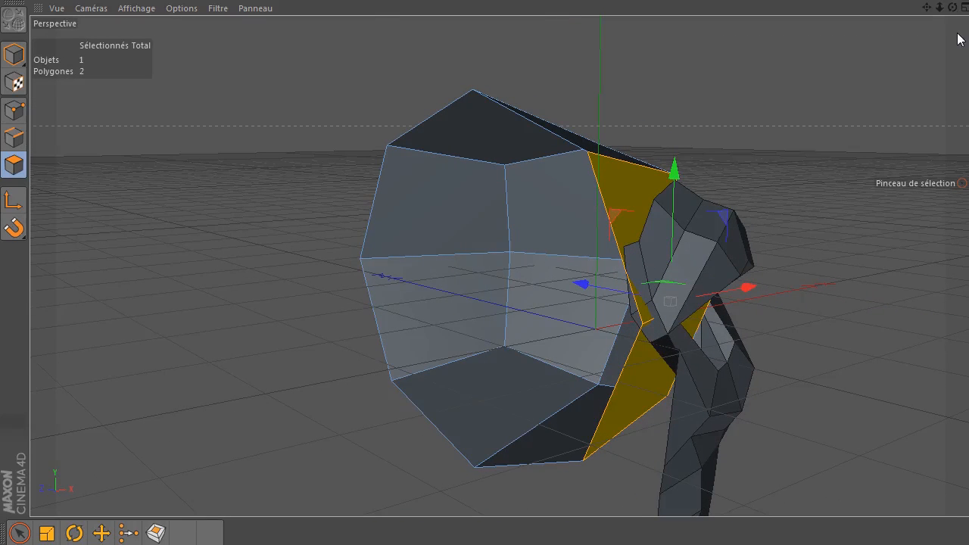
key("Delete")
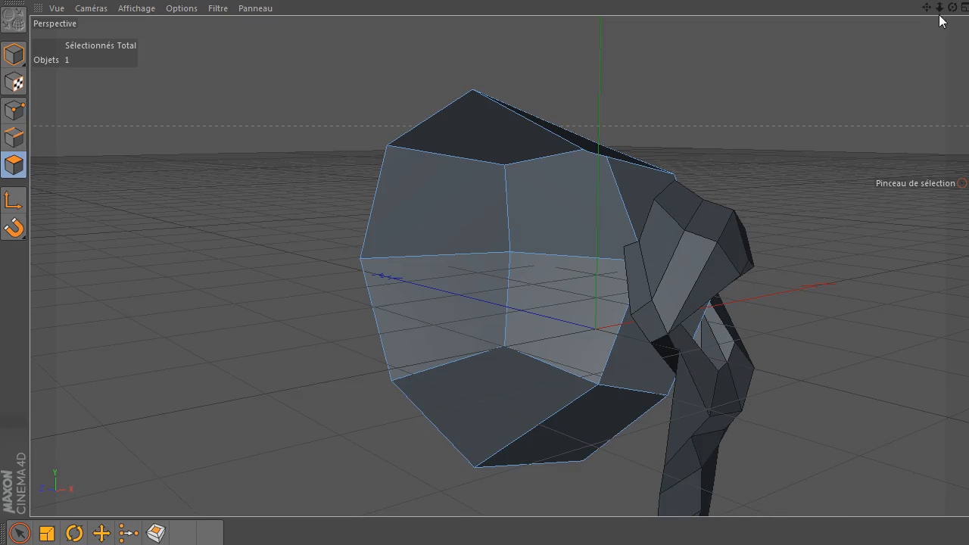
- Delete the isolated sphere point left floating between the cranium opening and the face mask
left_click_drag(952, 8, 180, 96)
left_click(20, 112)
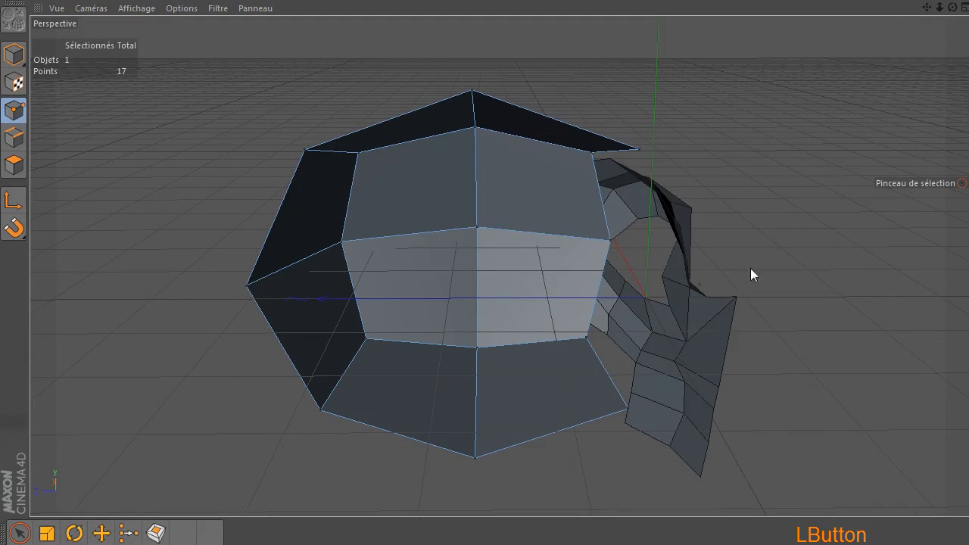
left_click(699, 283)
left_click_drag(952, 7, 871, 15)
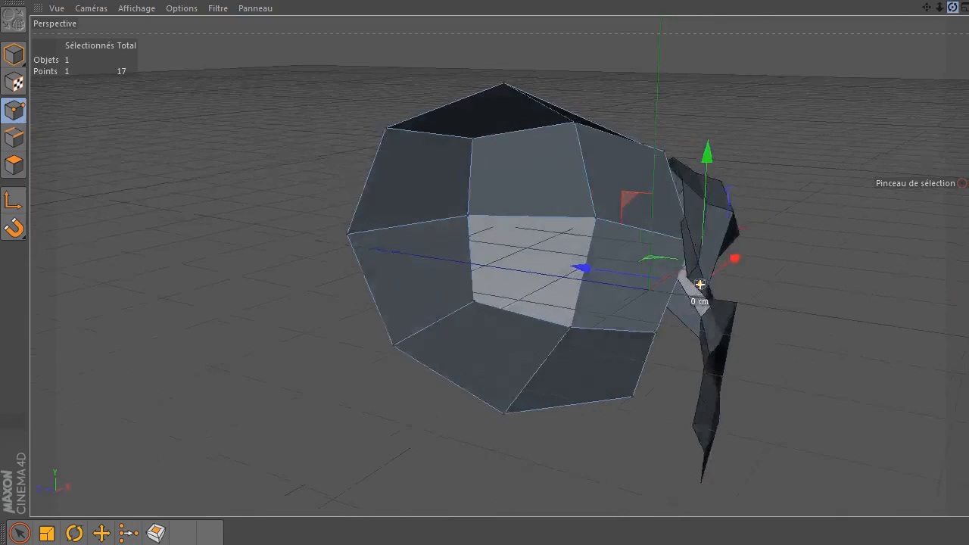
key("Delete")
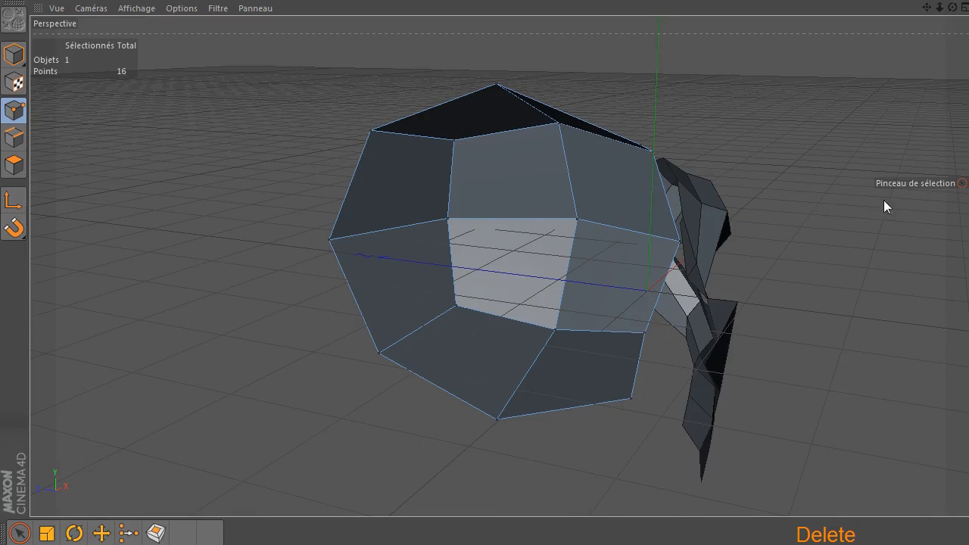
left_click_drag(952, 14, 901, 17)
- Take Geometrie out of Symétrie and merge it with Sphère into one polygon object using Connecter les objets +Supprimer
left_click_drag(966, 28, 855, 36)
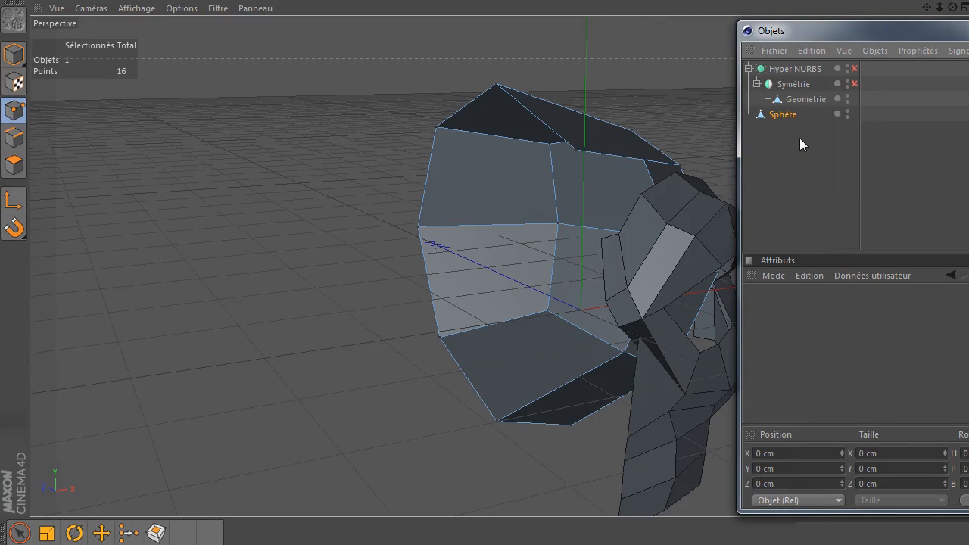
left_click_drag(814, 98, 792, 156)
left_click_drag(777, 100, 801, 102)
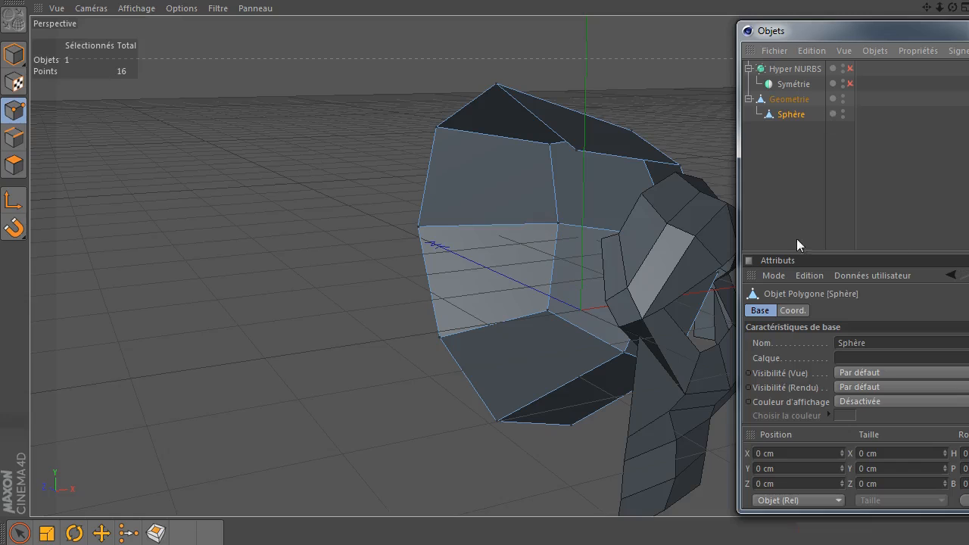
left_click(801, 102, "ctrl")
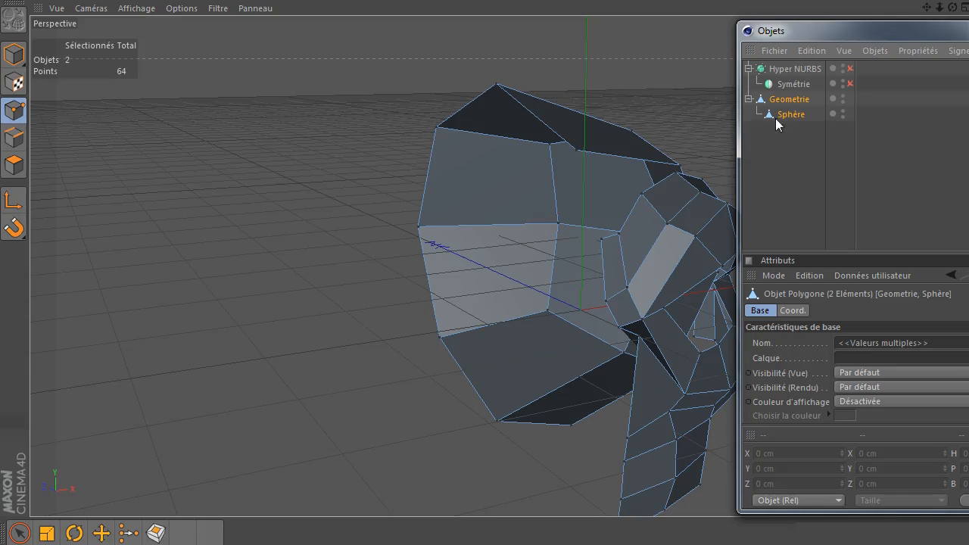
left_click_drag(838, 34, 379, 28)
right_click(317, 95)
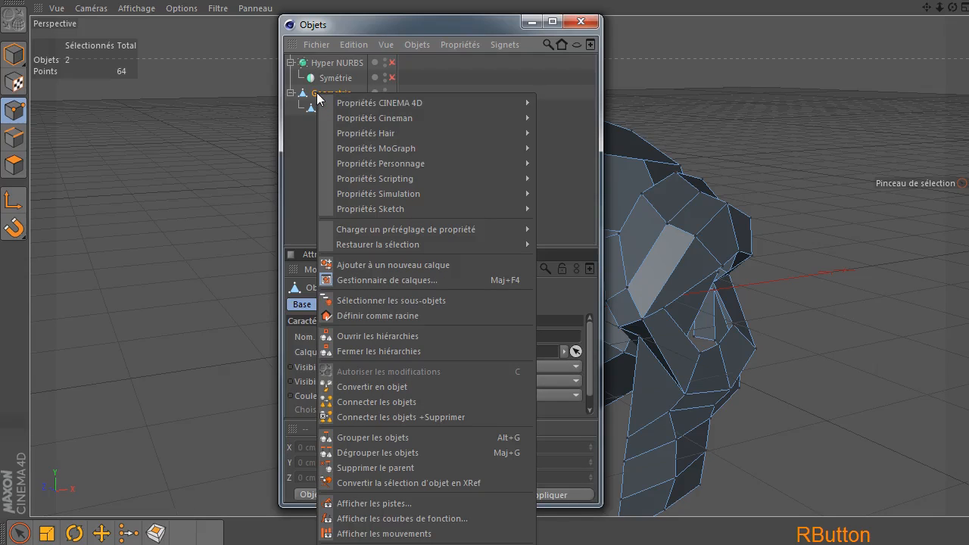
left_click(364, 416)
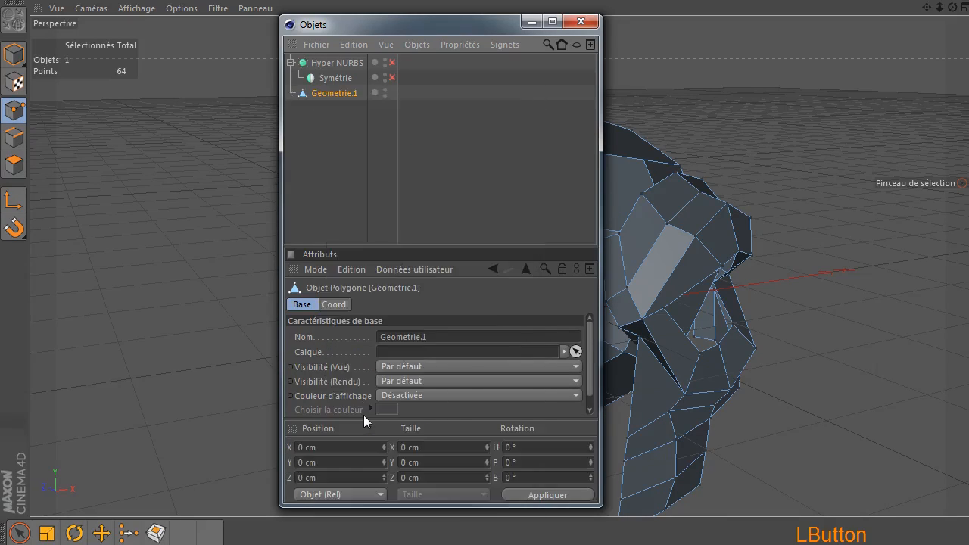
- Rename the merged polygon object as Geometrie
double_click(333, 93)
left_click(375, 96)
key("BackSpace")
key("BackSpace")
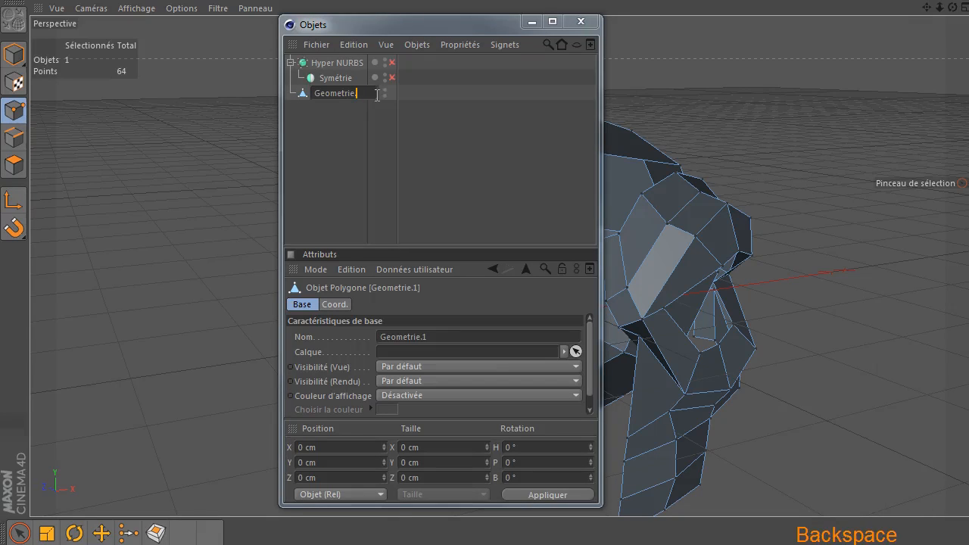
left_click(355, 123)
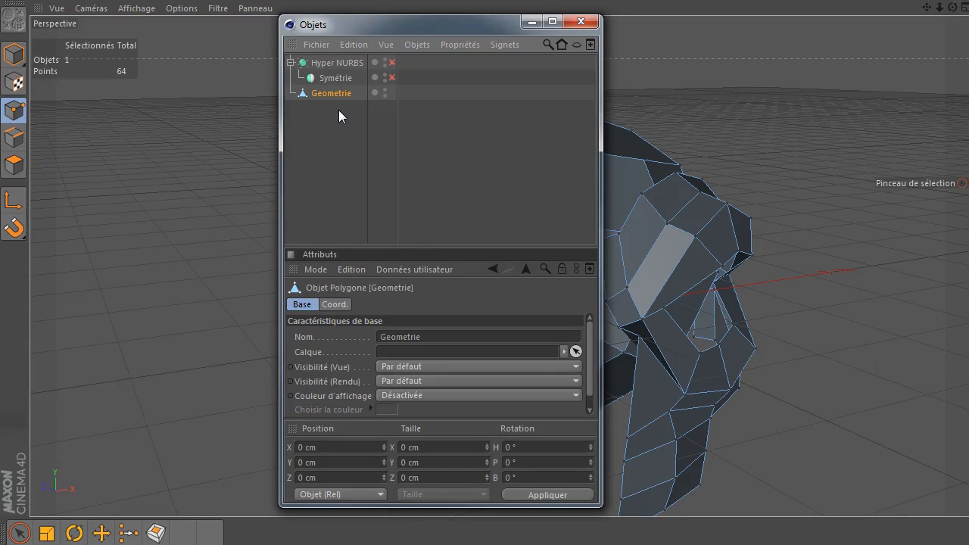
- Make the merged Geometrie a child of Symétrie and enable the Symétrie object again
left_click_drag(326, 96, 355, 82)
left_click(396, 78)
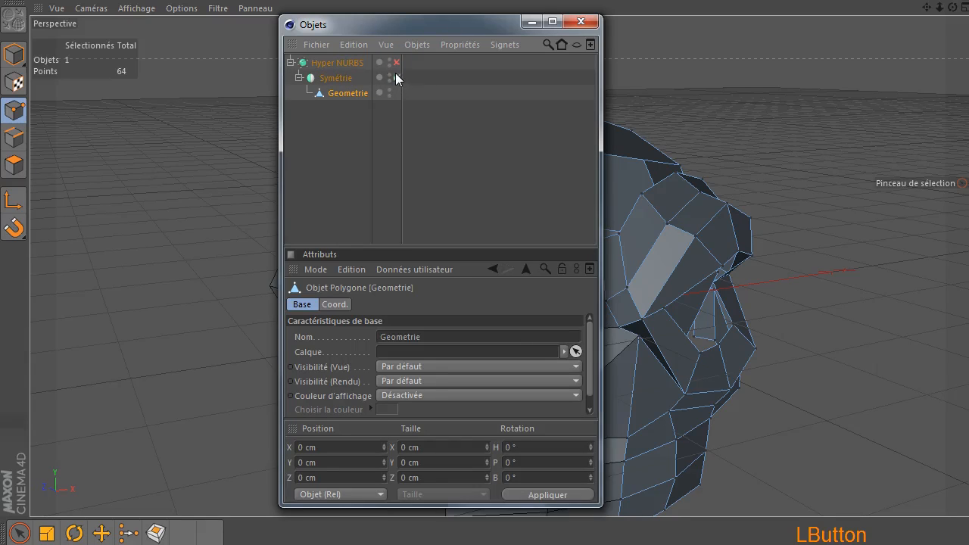
left_click_drag(347, 26, 580, 309)
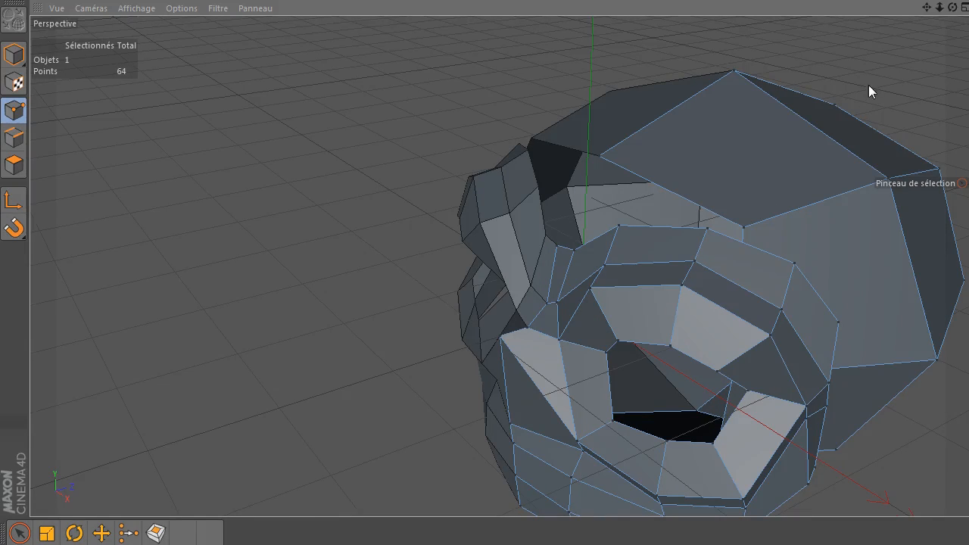
- Weld the cranium's lower front side point onto the lower rear corner point of the face mask's side strip with Soudure
left_click_drag(925, 8, 621, 258)
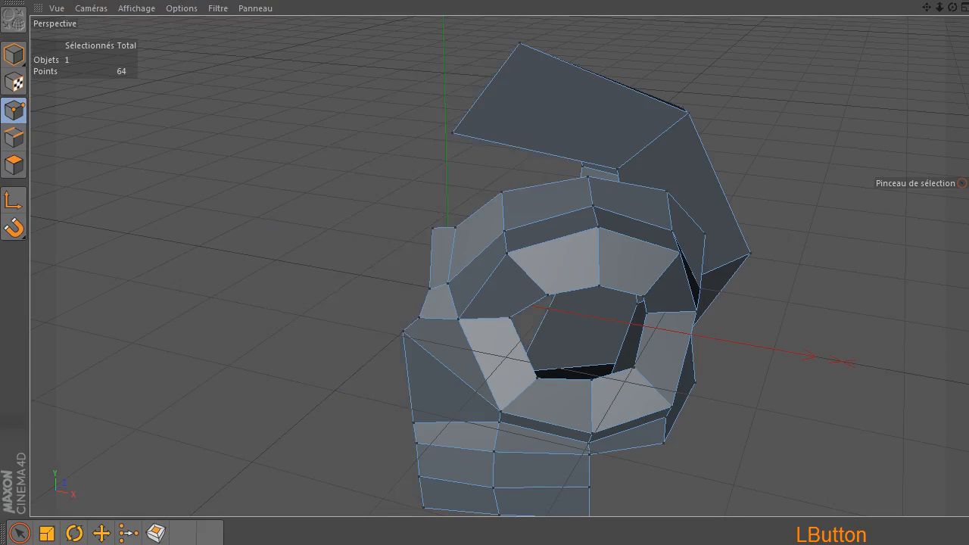
left_click_drag(953, 7, 450, 291)
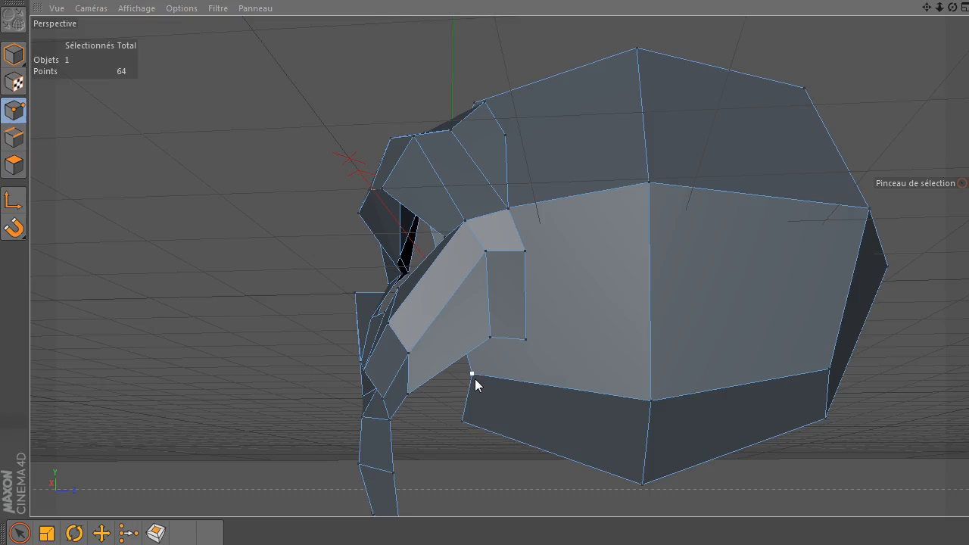
mouse_move(517, 363)
left_mouse_down()
mouse_move(526, 340)
mouse_move(478, 383)
mouse_move(549, 382)
left_mouse_up()
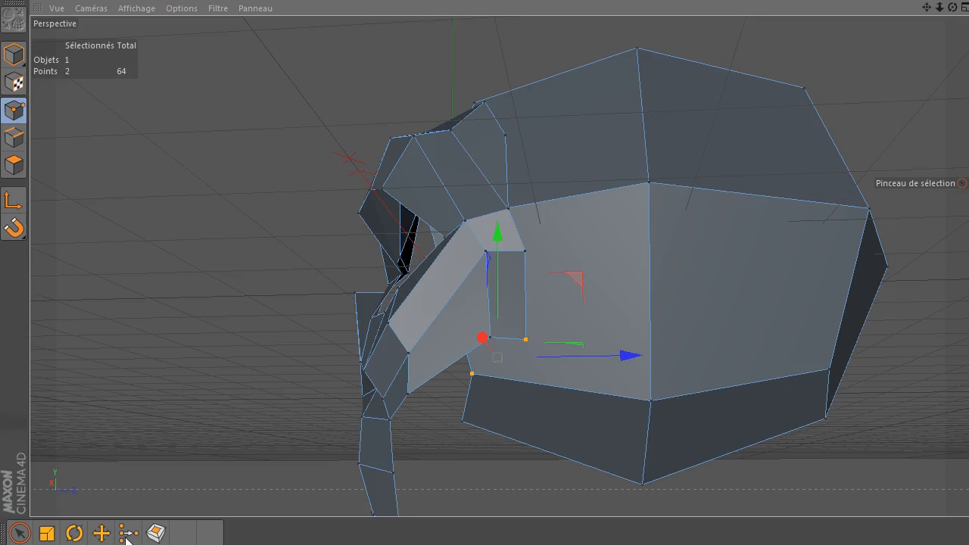
right_click(221, 47)
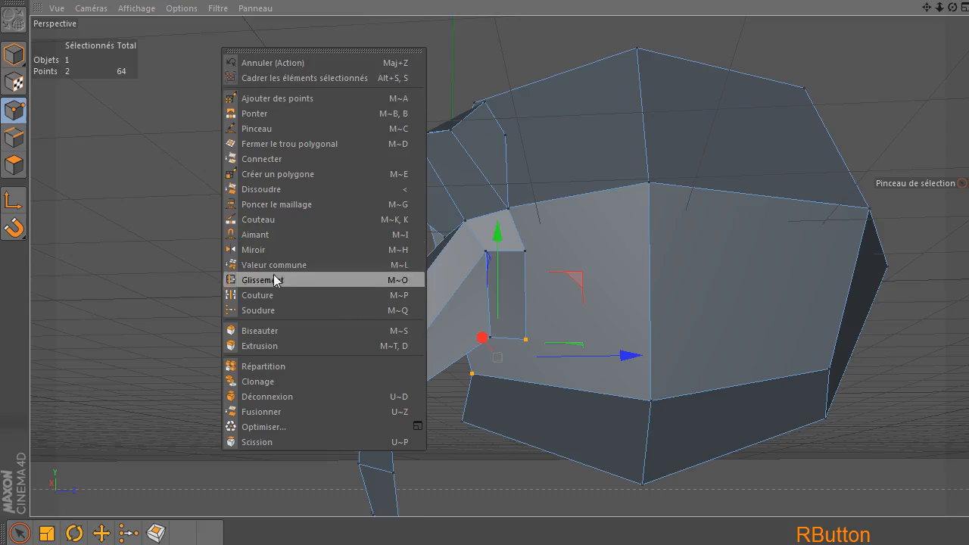
left_click(261, 305)
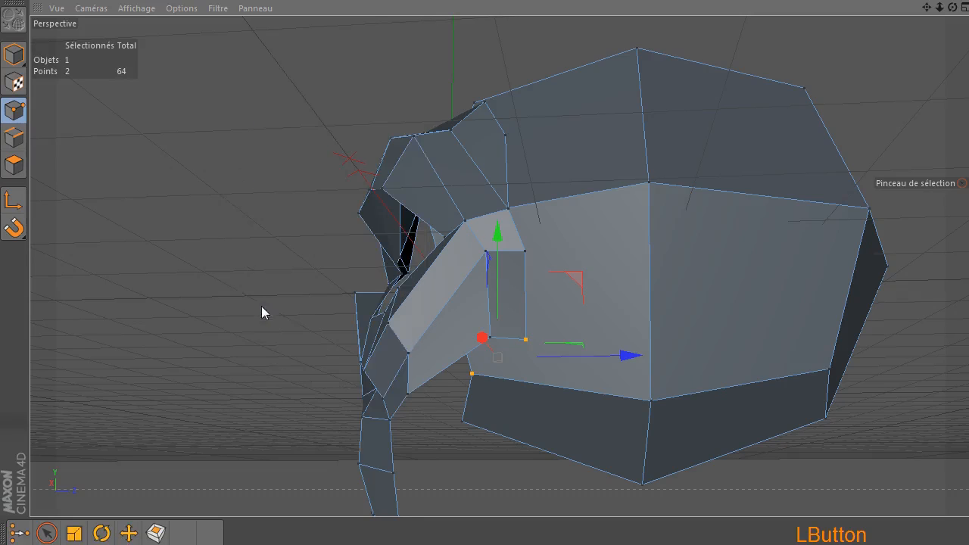
left_click(526, 341)
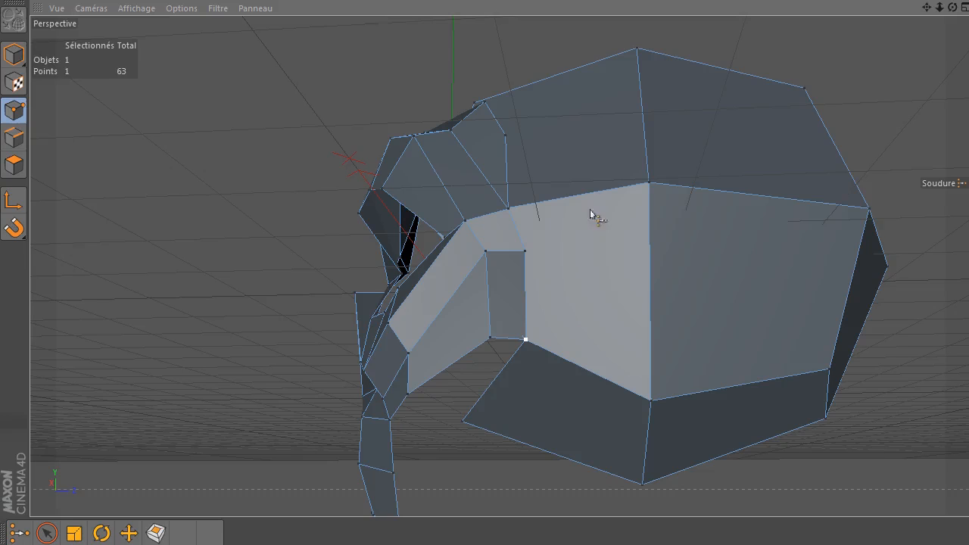
scroll(550, 316, "up", 3)
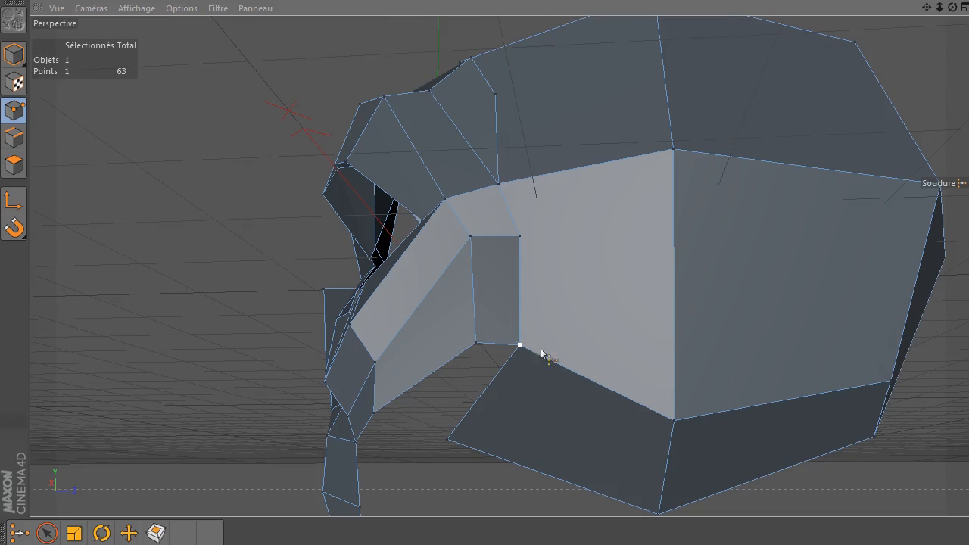
left_click_drag(952, 8, 926, 47)
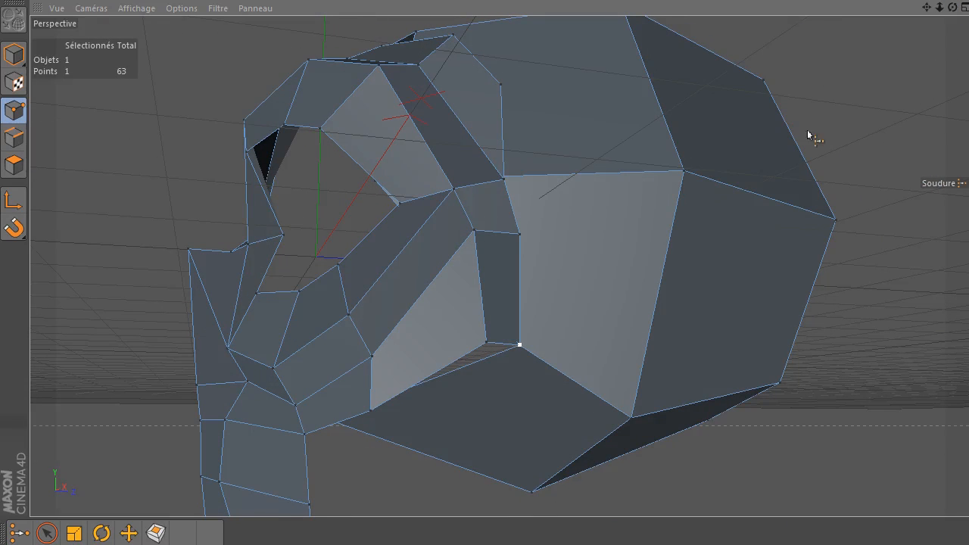
left_click_drag(952, 8, 909, 46)
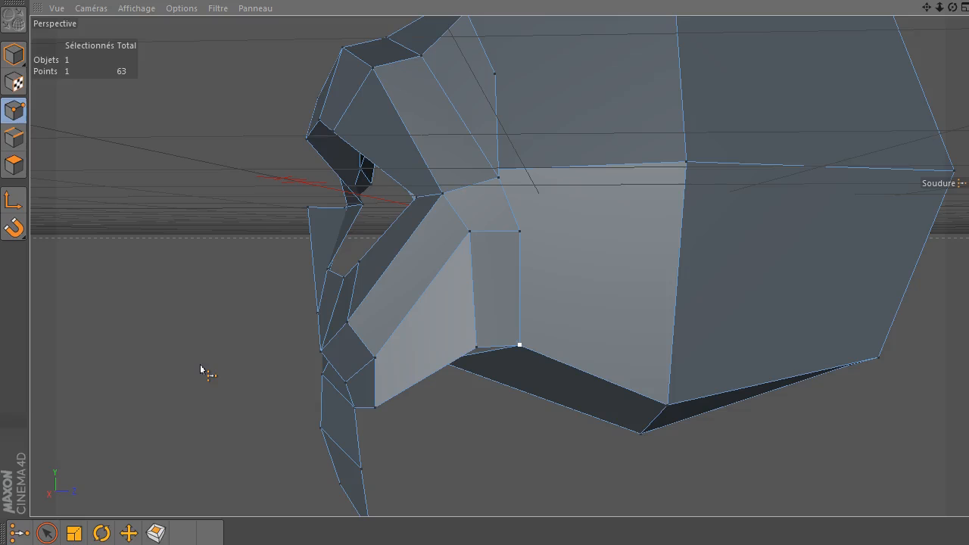
key("space")
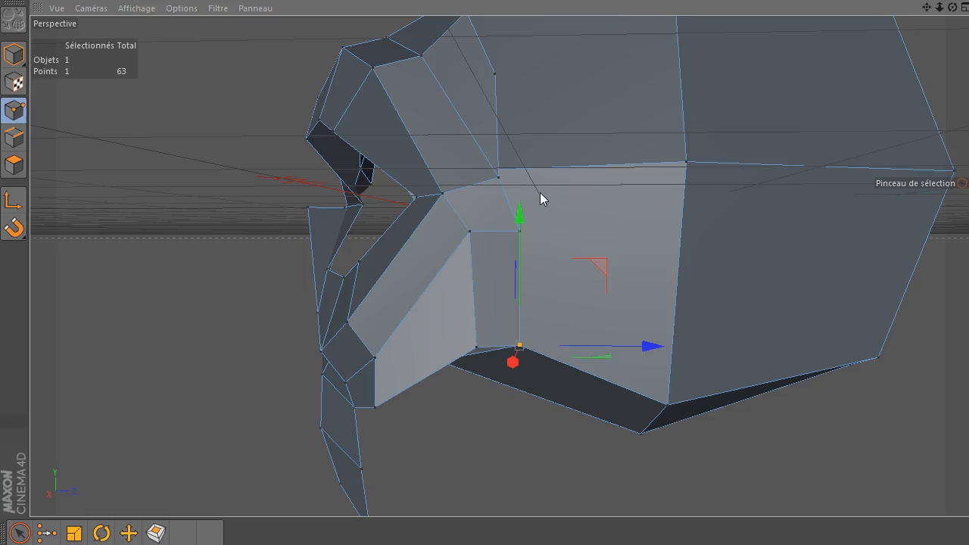
- Weld the cranium's front side point at eye level onto the adjoining outer rear point of the face mask with Soudure
left_click(503, 179)
left_click_drag(953, 7, 751, 174)
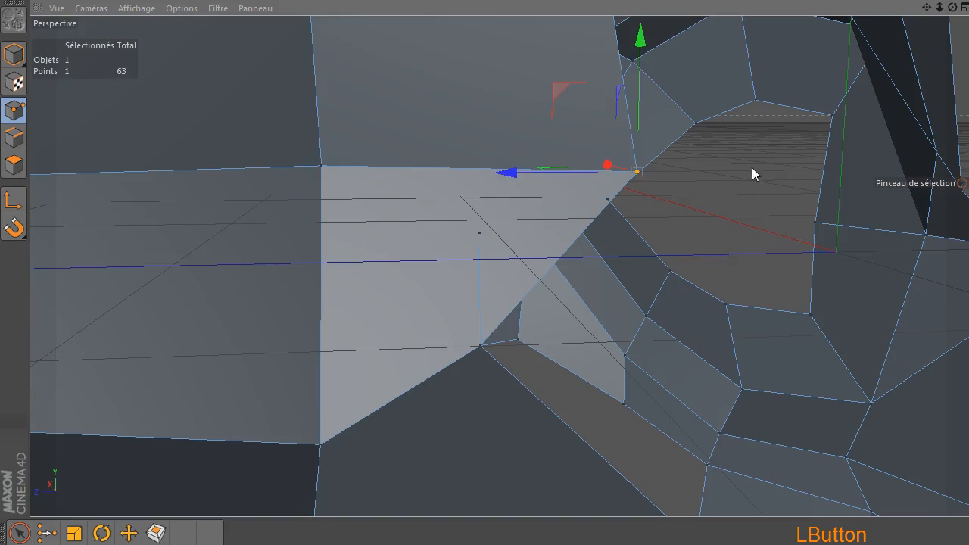
left_click_drag(943, 9, 786, 164)
left_click(782, 180, "shift")
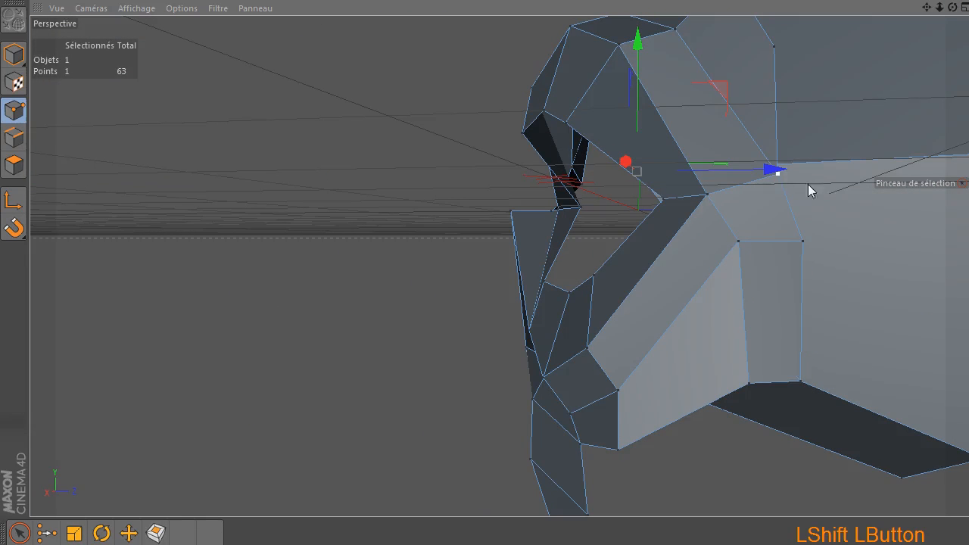
mouse_move(801, 186)
left_mouse_down("shift")
mouse_move(783, 175)
mouse_move(786, 194)
left_mouse_up("shift")
left_click_drag(952, 7, 773, 220)
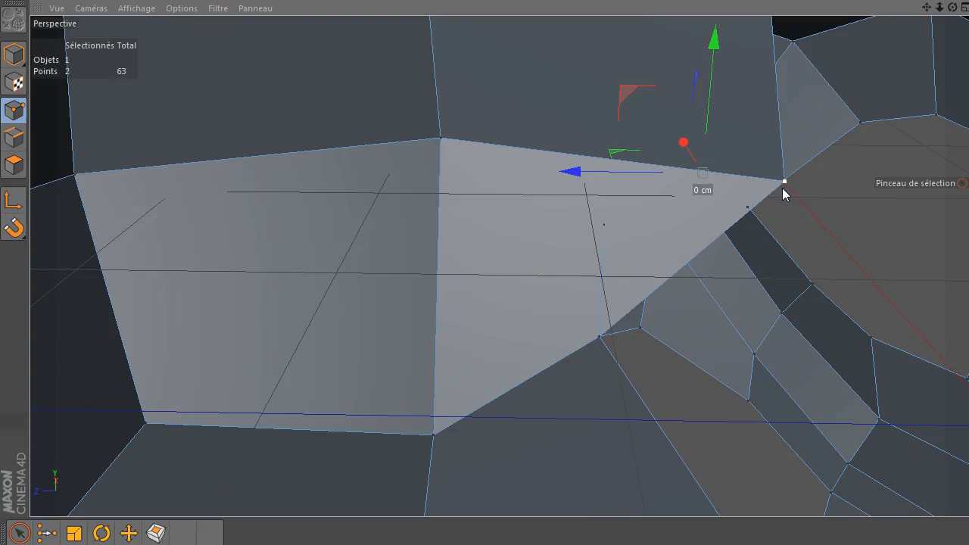
left_click_drag(951, 7, 313, 203)
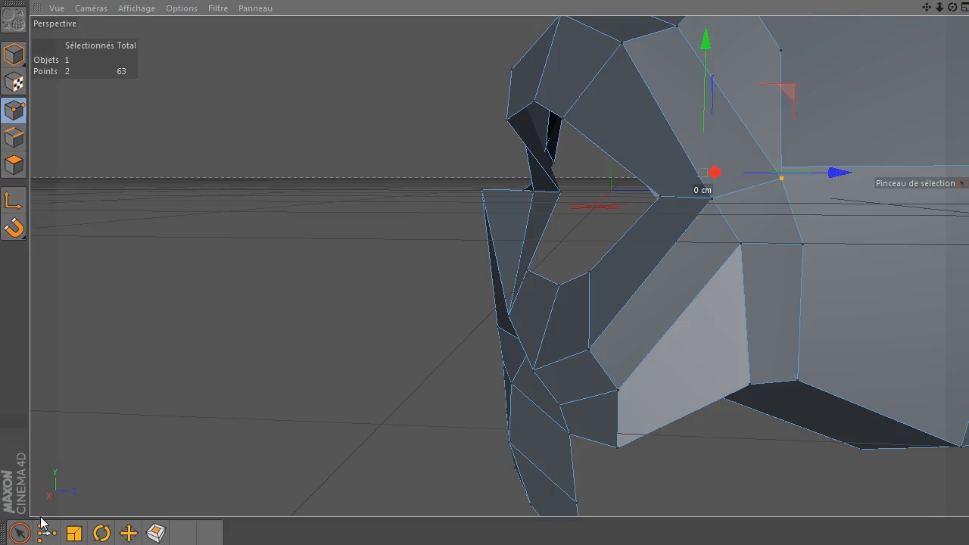
key("space")
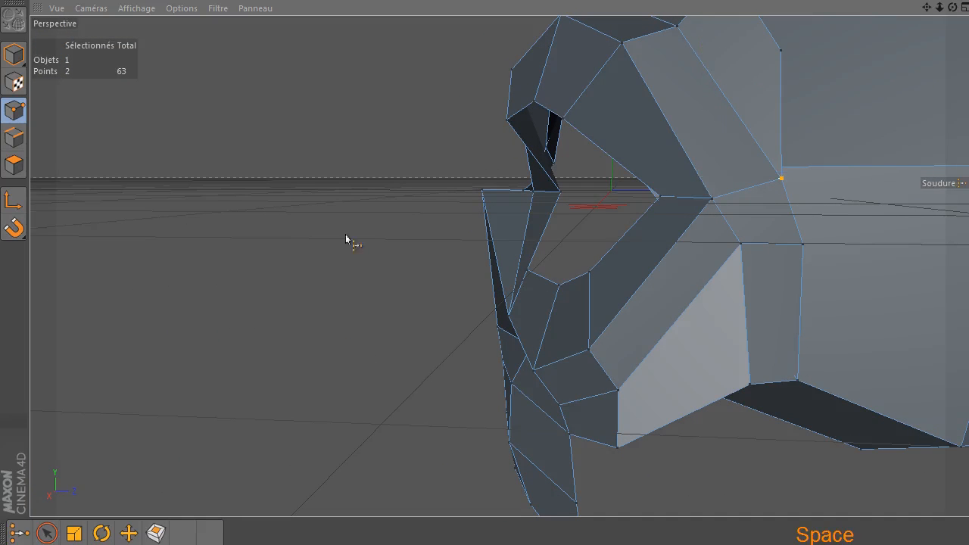
left_click(782, 181)
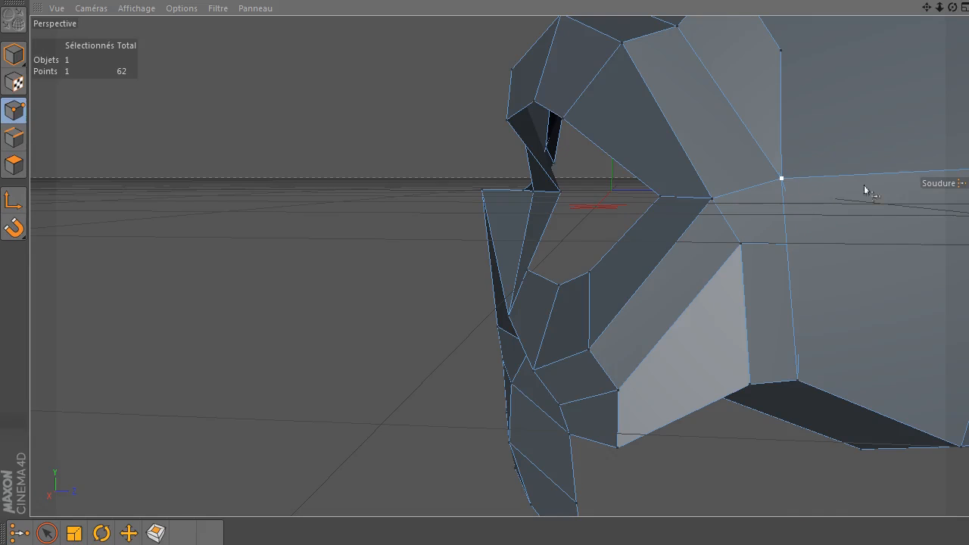
left_click_drag(925, 7, 905, 30)
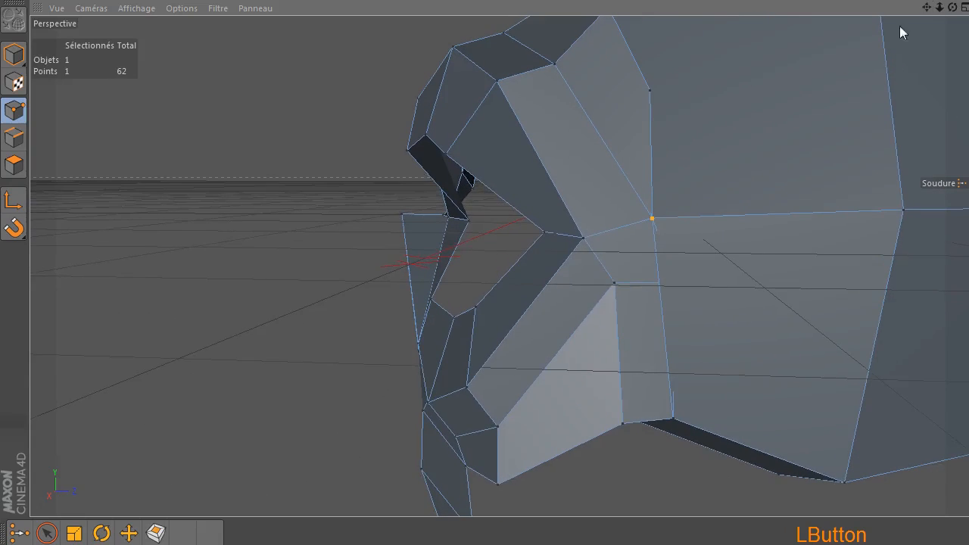
key("space")
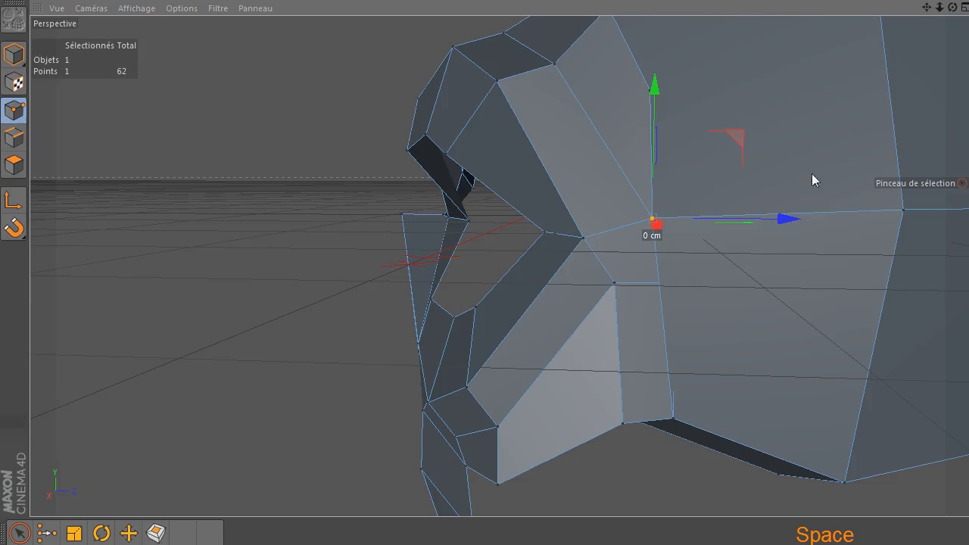
- Move the upper rear point of the face mask's side strip slightly outward along X, then clear the point selection
left_click_drag(952, 8, 643, 264)
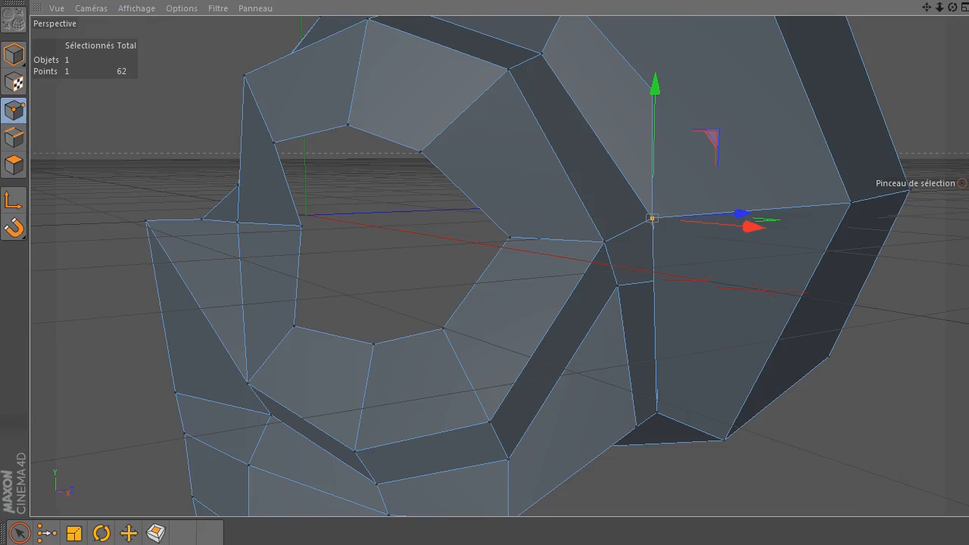
left_click_drag(952, 13, 699, 261)
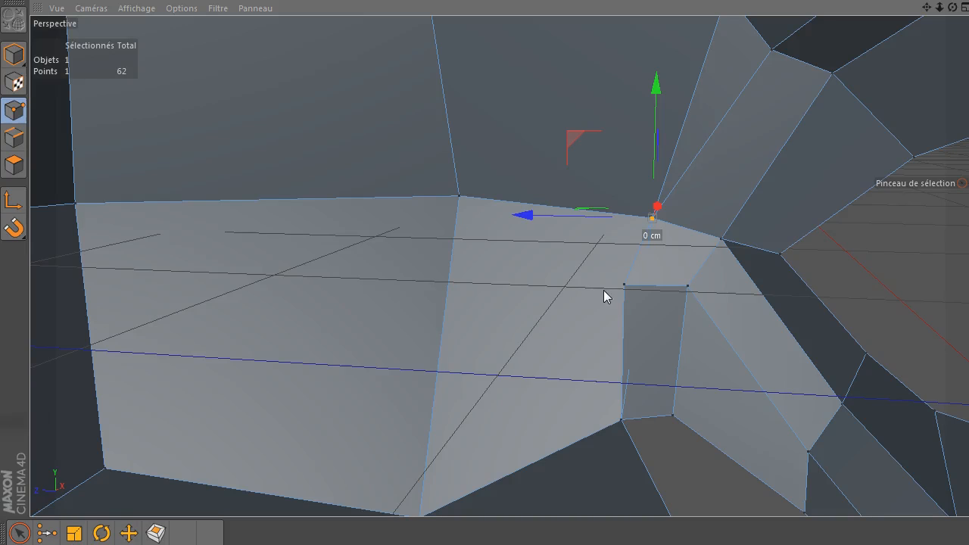
left_click(623, 286)
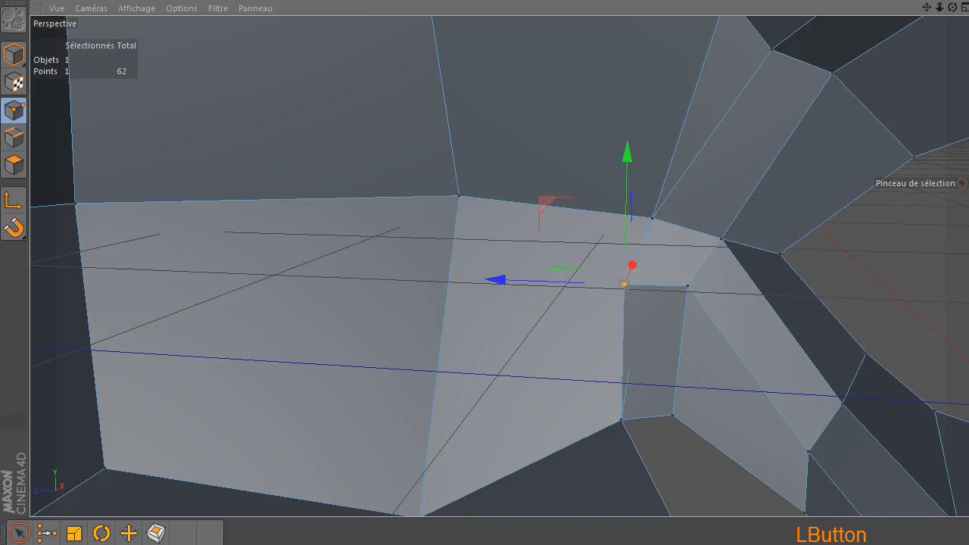
left_click_drag(952, 7, 674, 15)
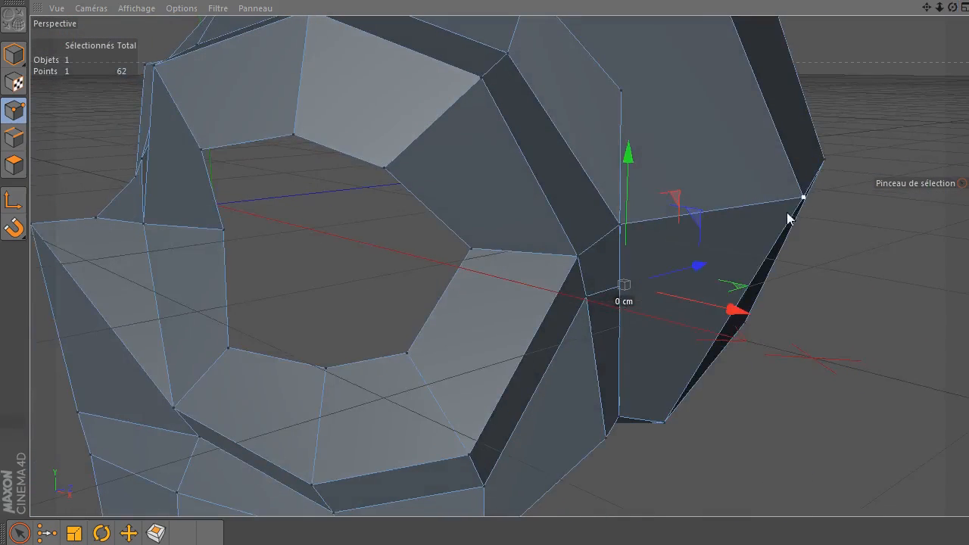
left_click_drag(739, 313, 745, 313)
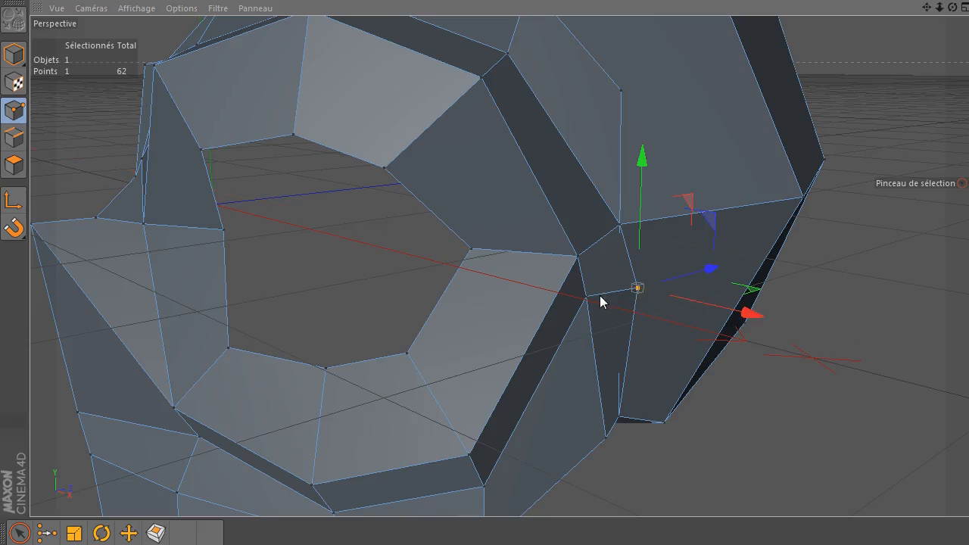
left_click(867, 268)
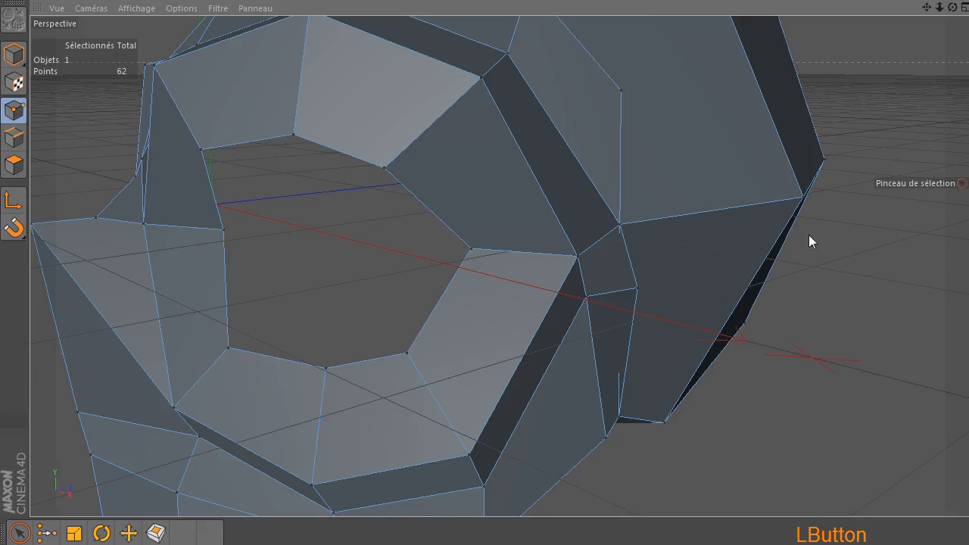
- Weld the cranium's upper front side point onto the nearby top point of the mask's brow with Soudure
left_click_drag(928, 9, 499, 267)
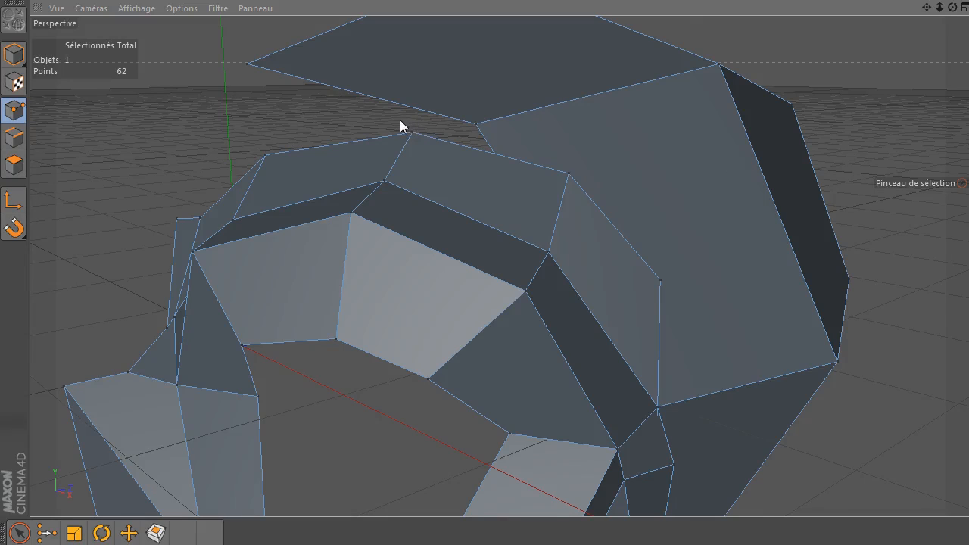
mouse_move(398, 119)
left_mouse_down()
mouse_move(467, 124)
mouse_move(407, 132)
left_mouse_up()
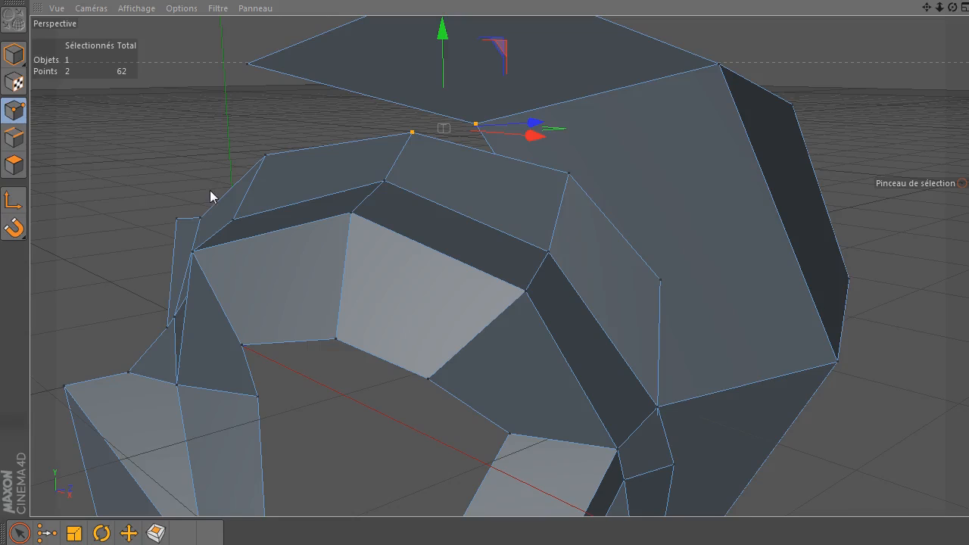
right_click(228, 48)
left_click(292, 307)
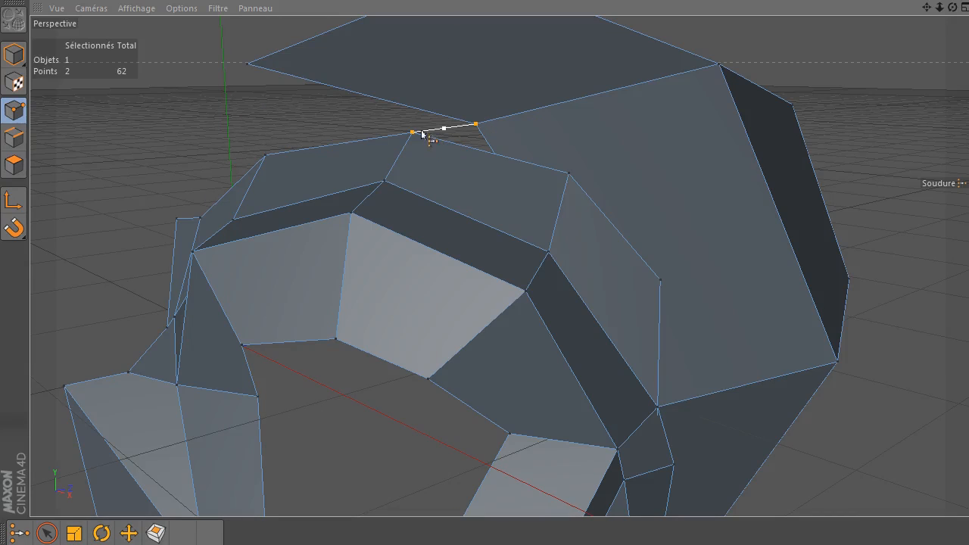
left_click(413, 134)
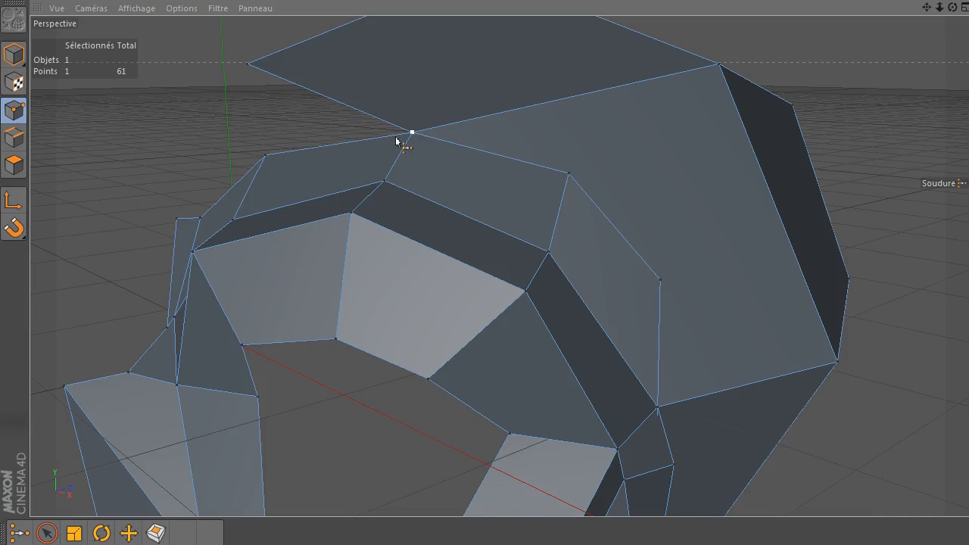
left_click_drag(952, 8, 927, 7)
key("space")
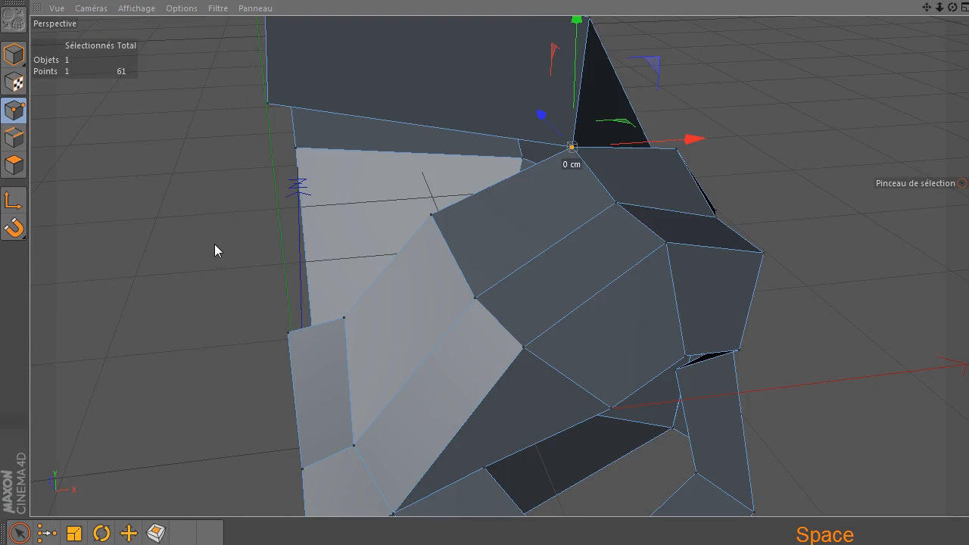
- Weld the cranium's upper front point on the symmetry axis onto the face mask's top centre point with Soudure
left_click(274, 340)
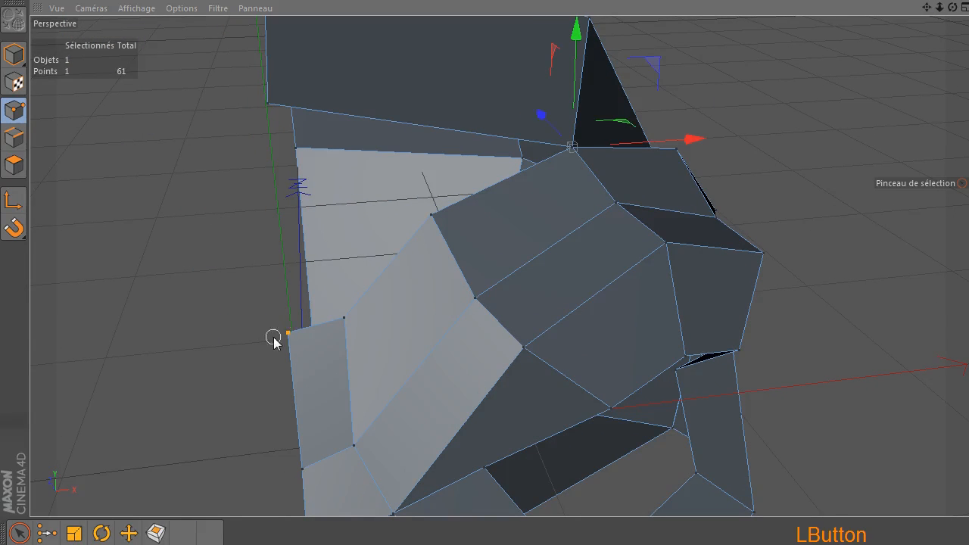
left_click(264, 100)
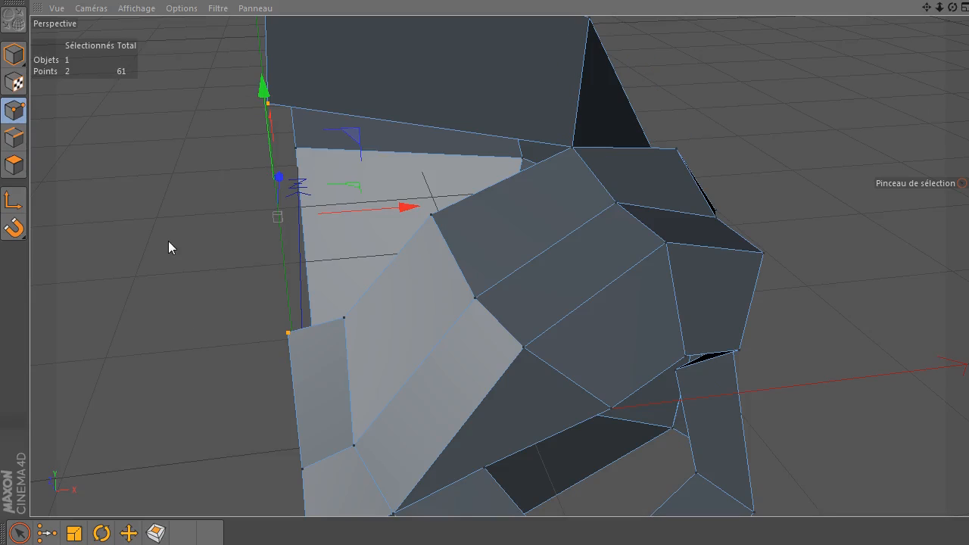
key("space")
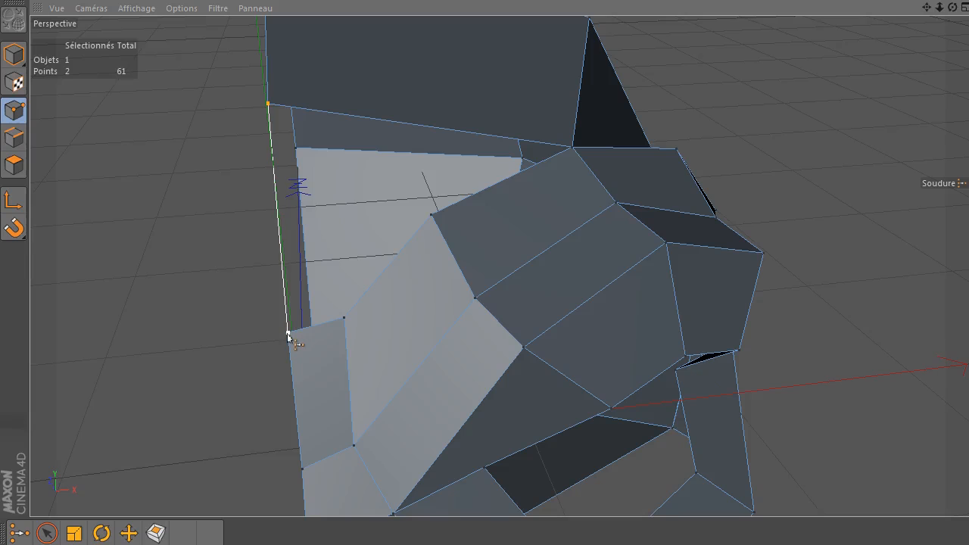
left_click(288, 334)
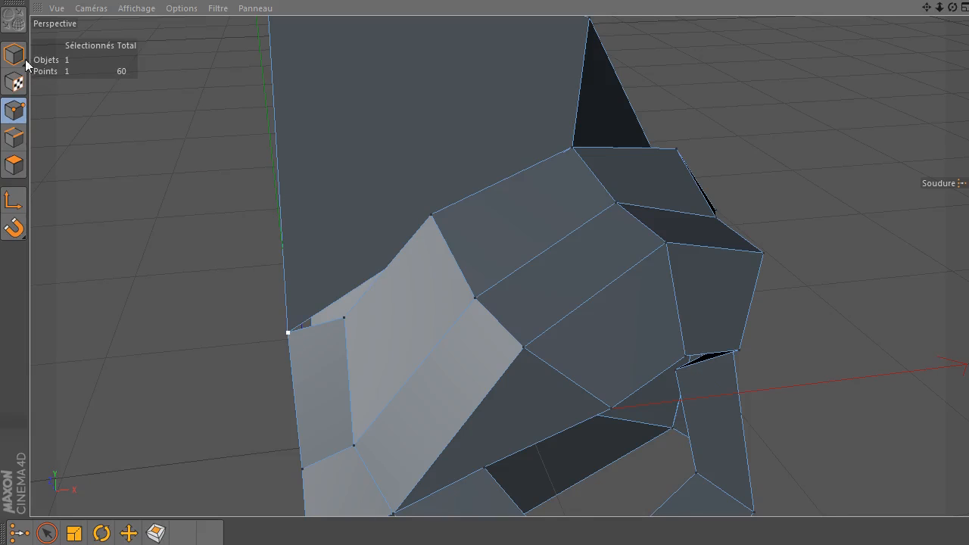
- Switch to polygon editing with nothing selected and set the Couteau tool's mode to Boucle
left_click(14, 166)
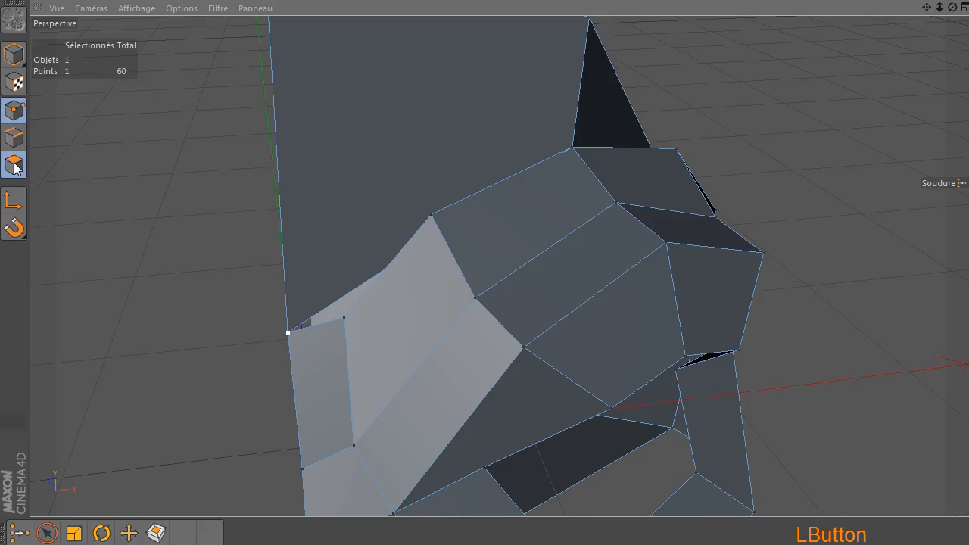
key("space")
left_click(195, 229)
left_click_drag(953, 6, 878, 23)
left_click_drag(941, 9, 826, 114)
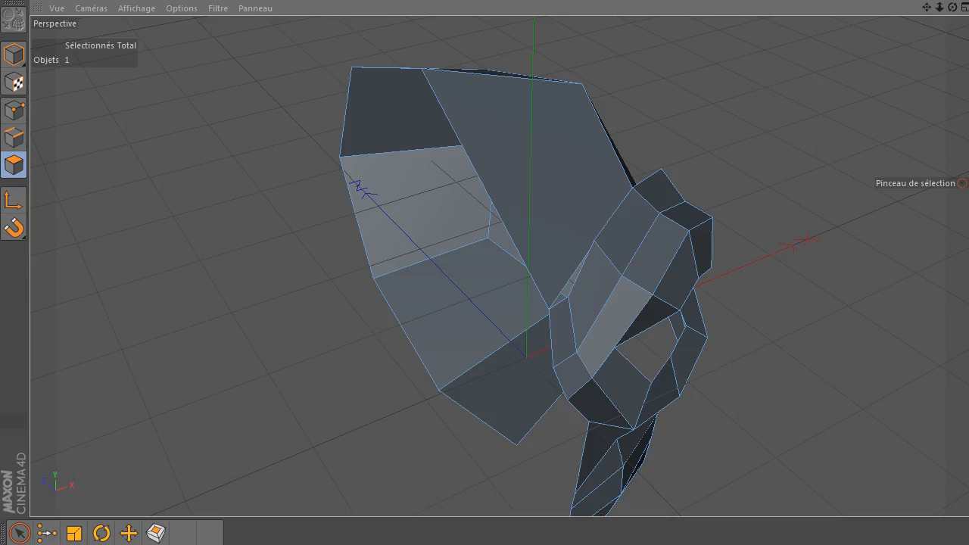
key("k")
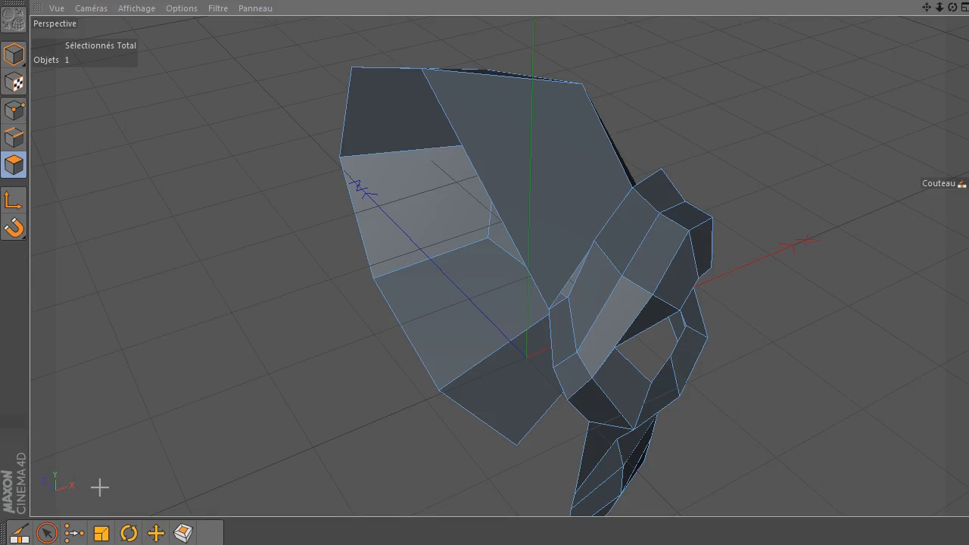
key("shift+F1")
left_click_drag(705, 46, 679, 30)
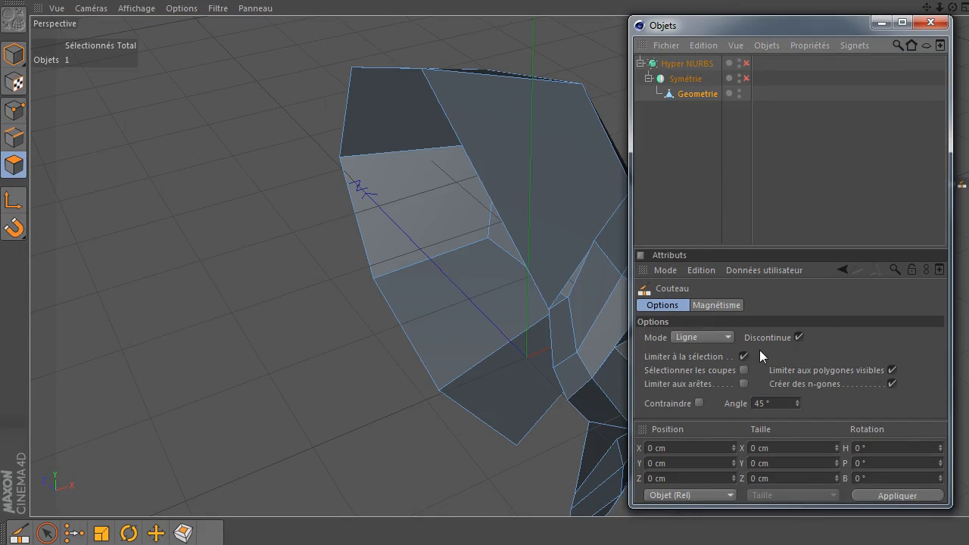
left_click(709, 339)
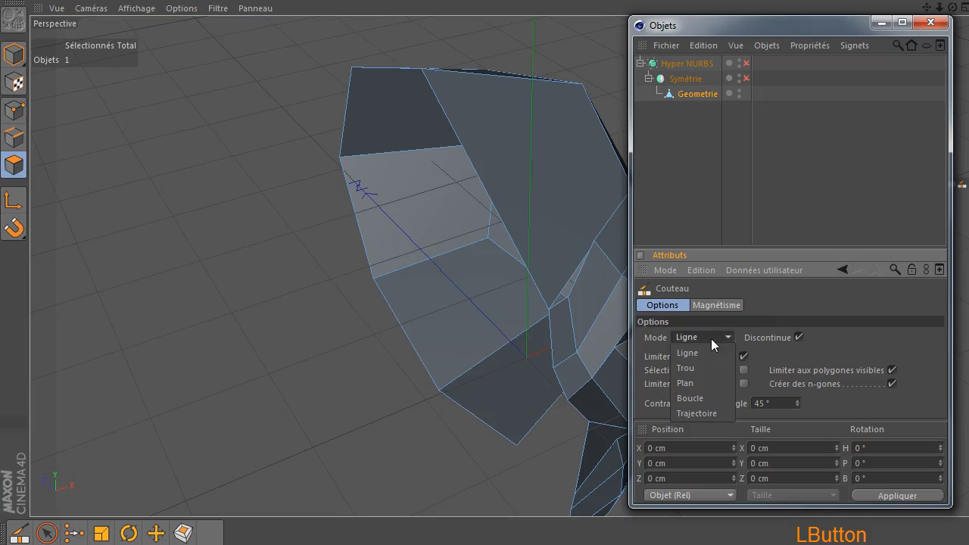
left_click(701, 399)
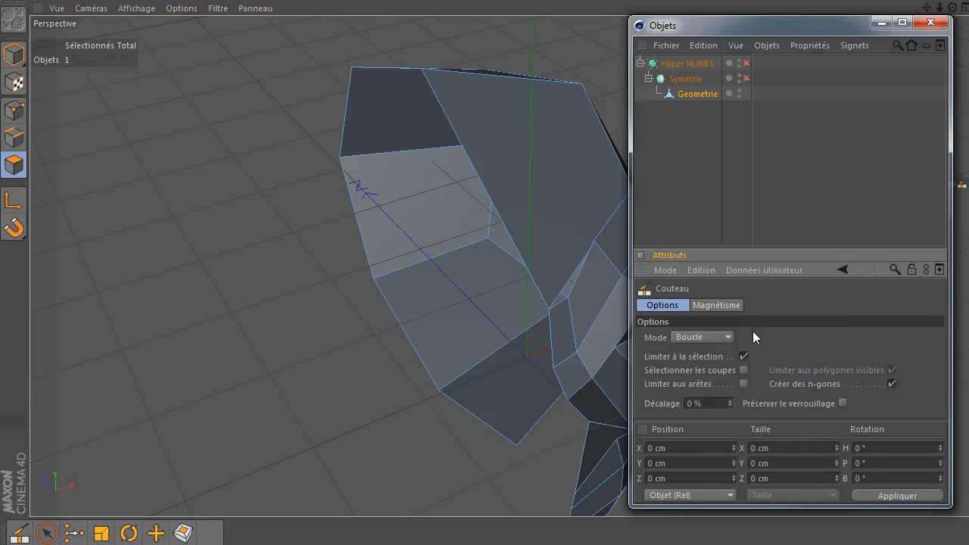
- Cut a horizontal edge loop across the cranium's lower side polygons, starting at the edge beside the face mask's side strip
left_click_drag(687, 29, 831, 122)
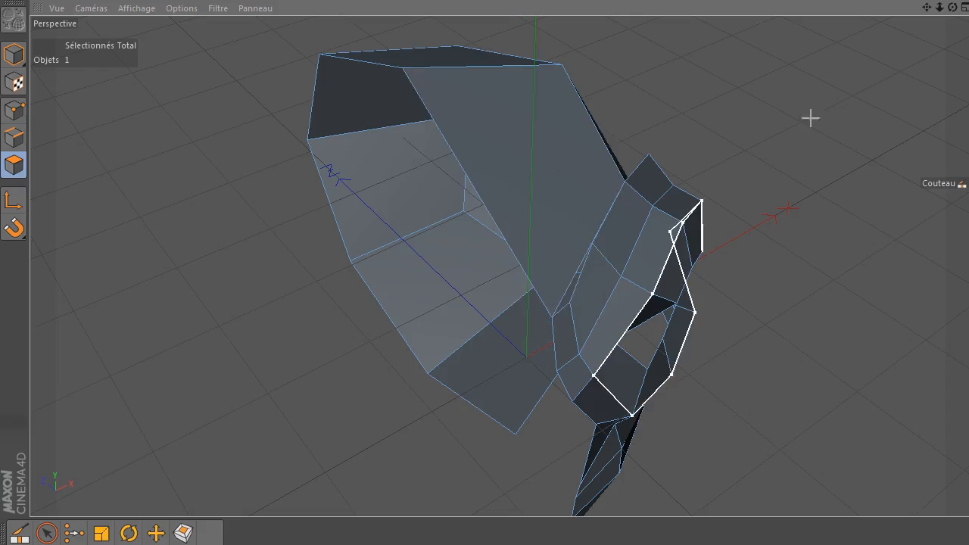
left_click_drag(952, 8, 525, 357)
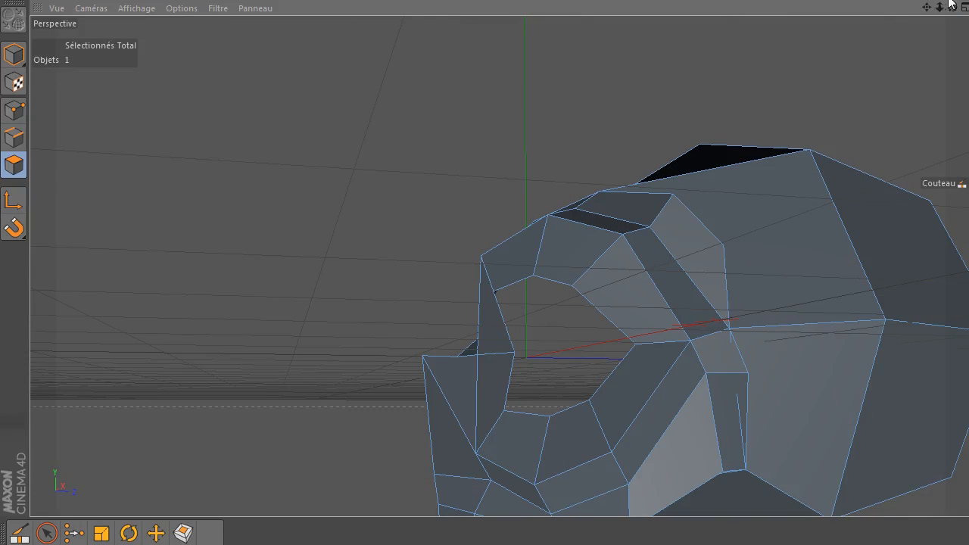
left_click_drag(951, 8, 656, 173)
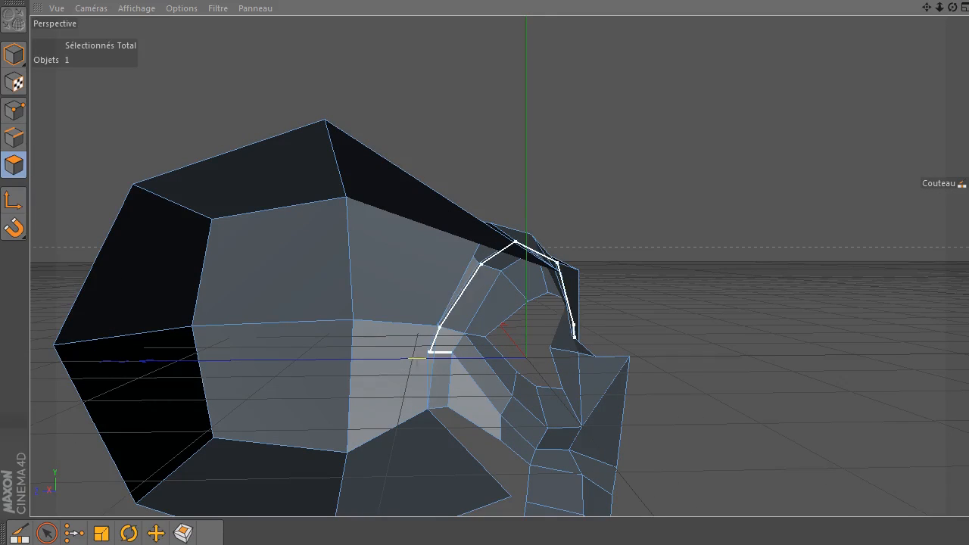
scroll(396, 362, "up", 1)
scroll(396, 362, "up", 3)
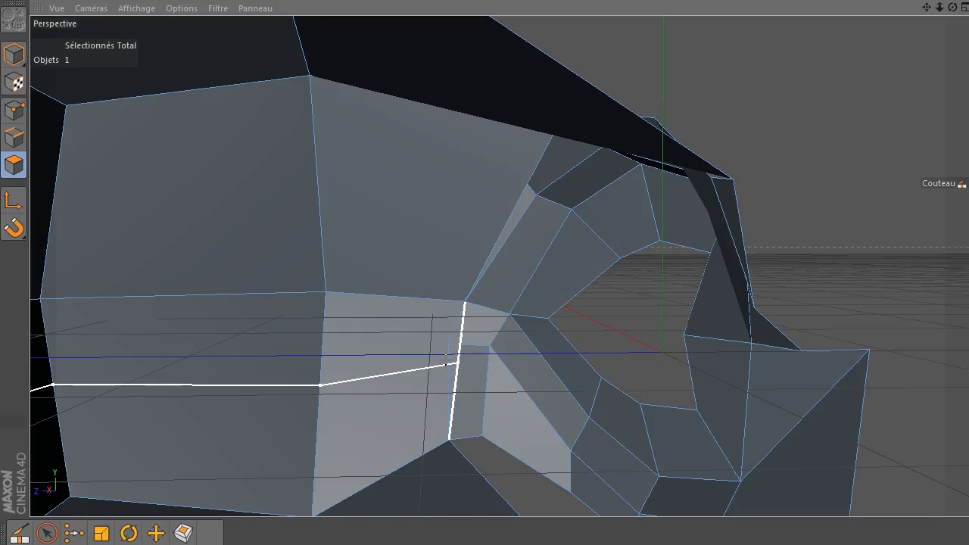
left_click(447, 364)
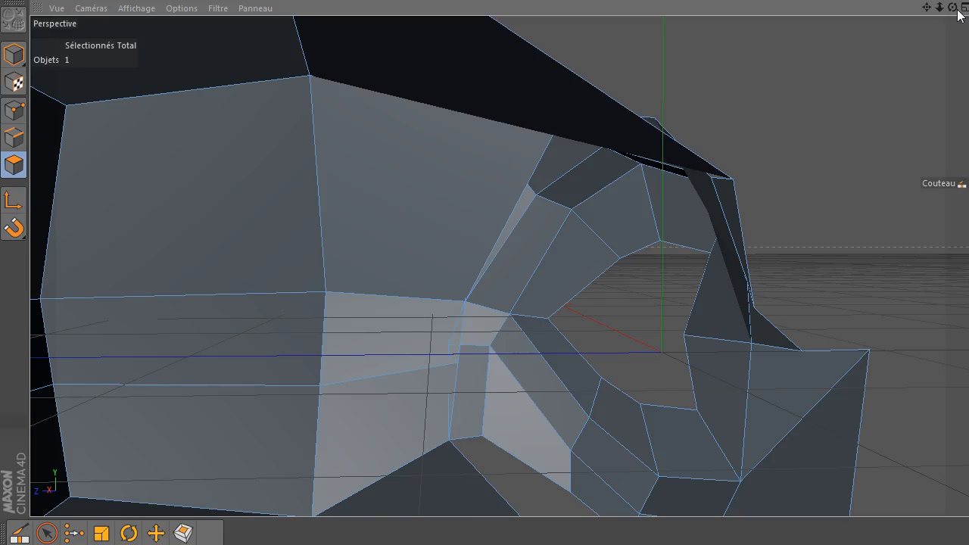
left_click_drag(957, 6, 848, 26)
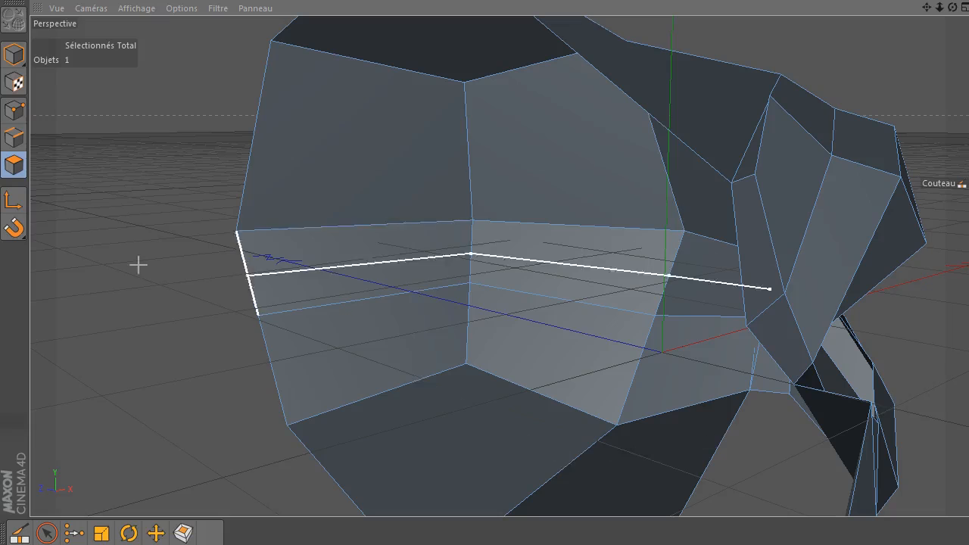
- Weld the front end point of the cranium's new lower loop with the neighbouring point of the face mask's side strip at their midpoint with Soudure
left_click(46, 533)
left_click(273, 314)
left_click(11, 114)
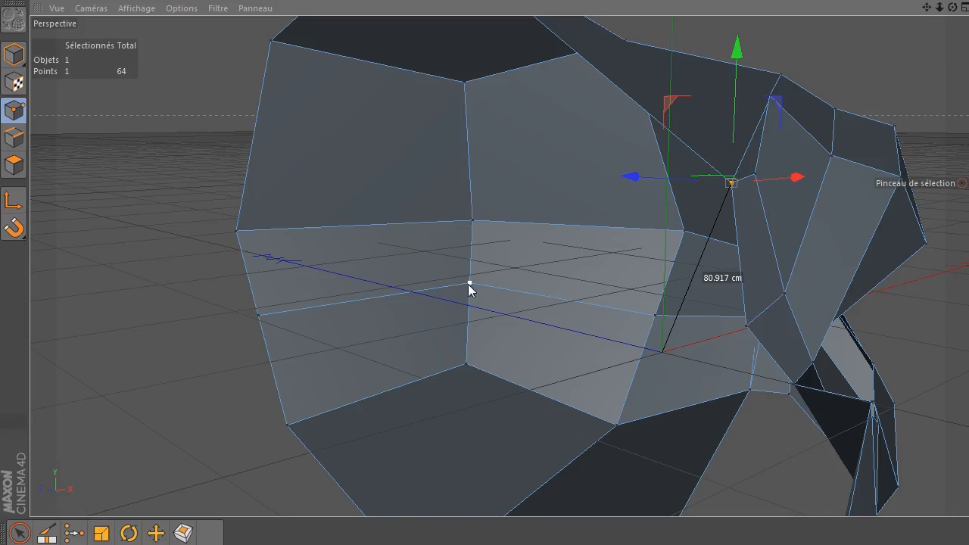
left_click_drag(952, 6, 649, 371)
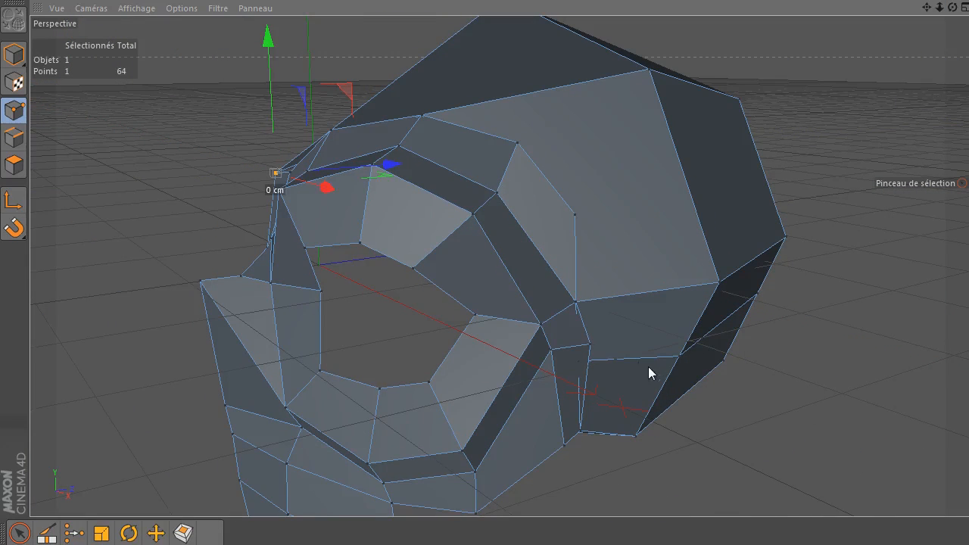
left_click(589, 347)
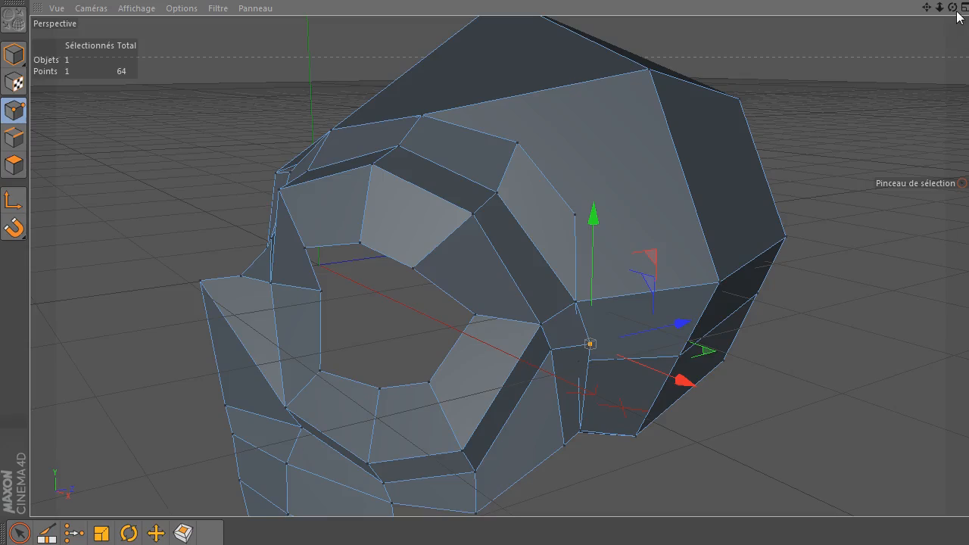
left_click_drag(952, 7, 643, 285)
left_click(601, 365, "shift")
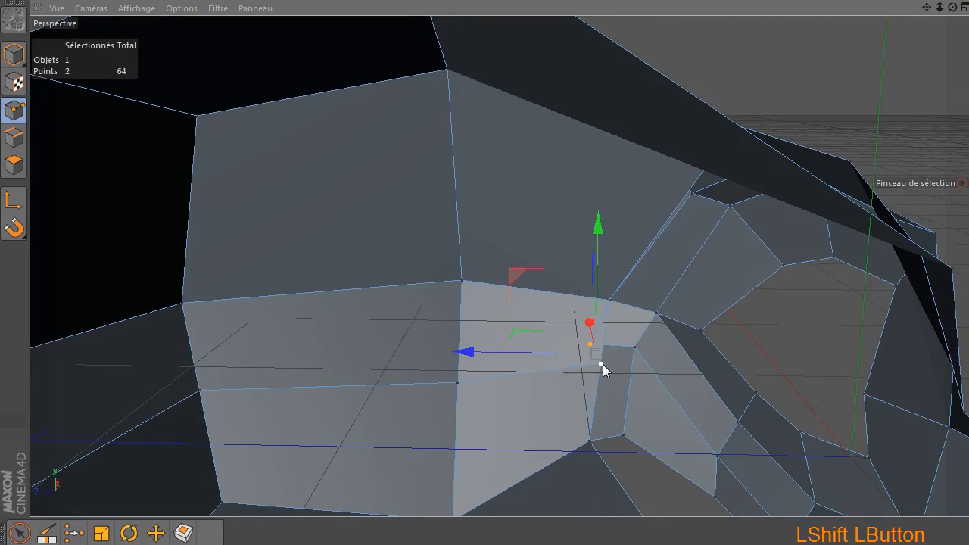
left_click_drag(954, 8, 562, 392)
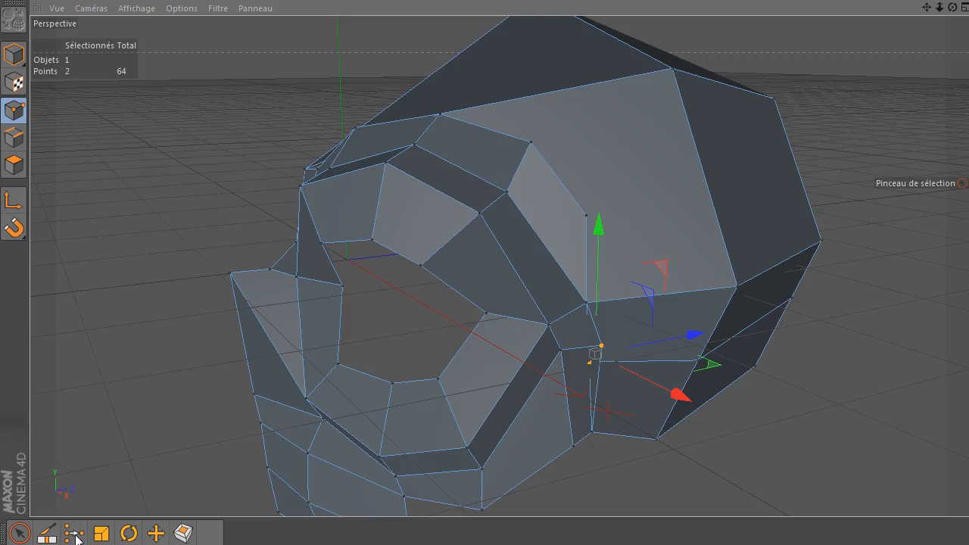
left_click(76, 536)
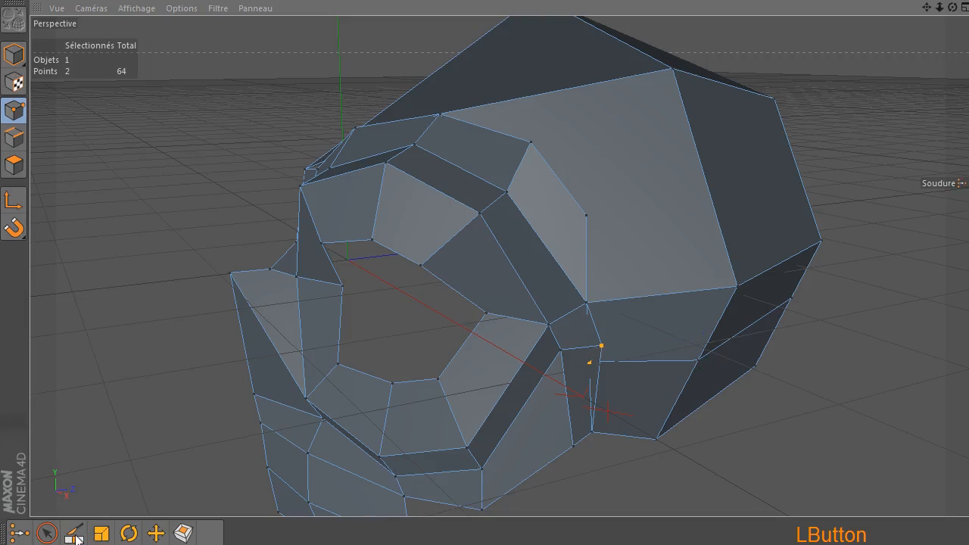
left_click(596, 353)
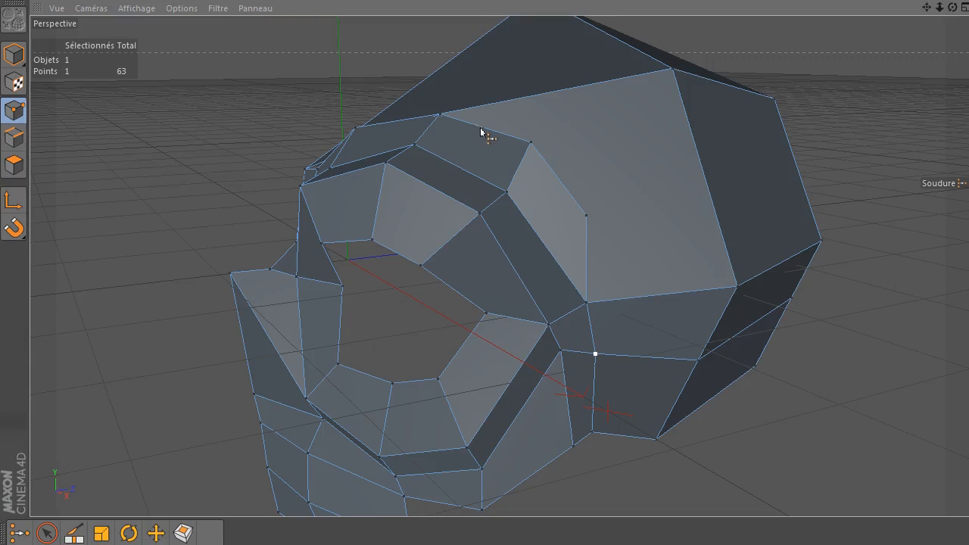
- Cut two horizontal edge loops with Couteau across the cranium's upper side polygons, between the lower side edge and the top edge
left_click(73, 535)
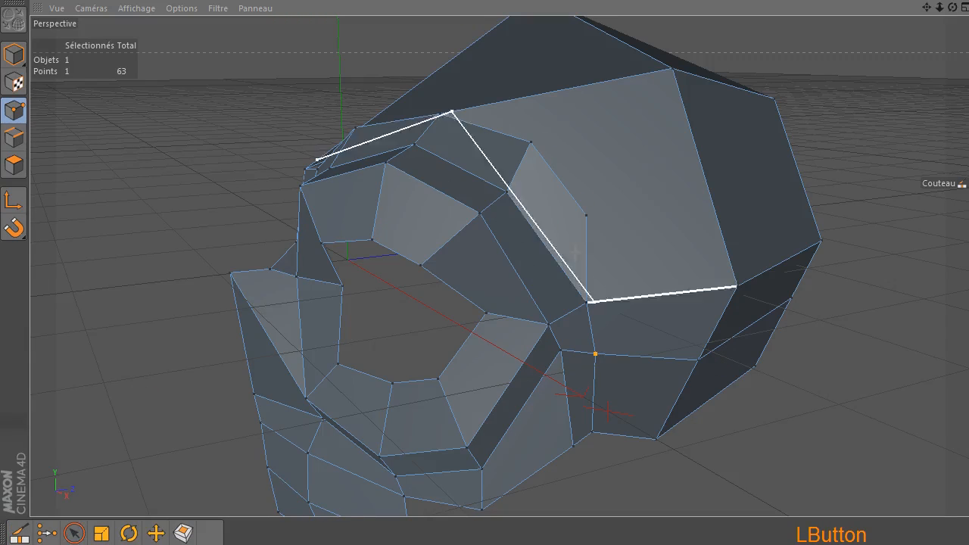
left_click(13, 165)
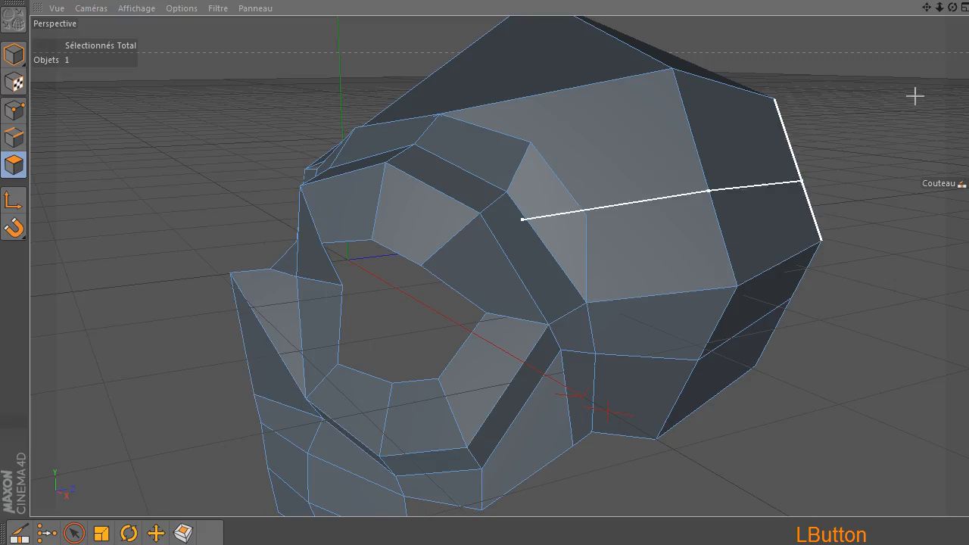
left_click(953, 8)
left_click_drag(953, 11, 885, 37)
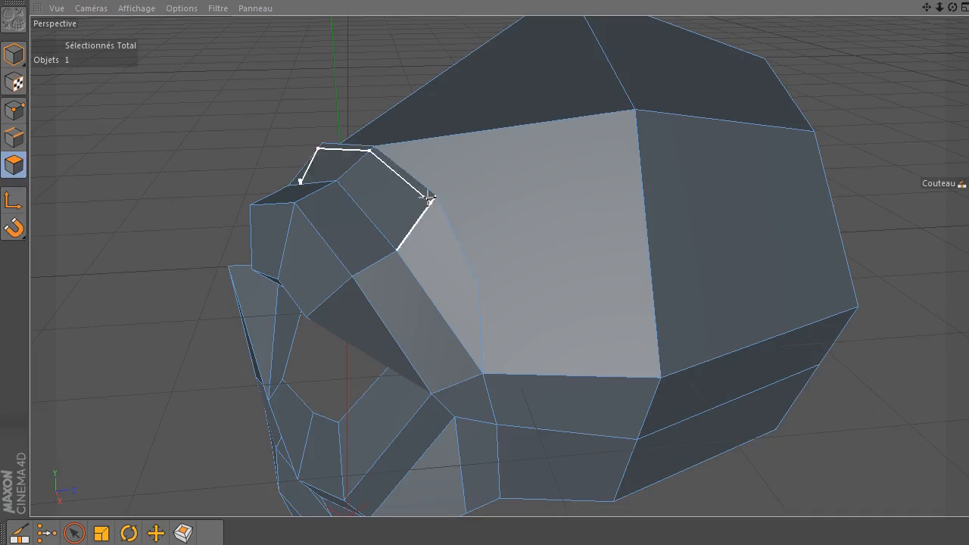
left_click_drag(952, 10, 346, 260)
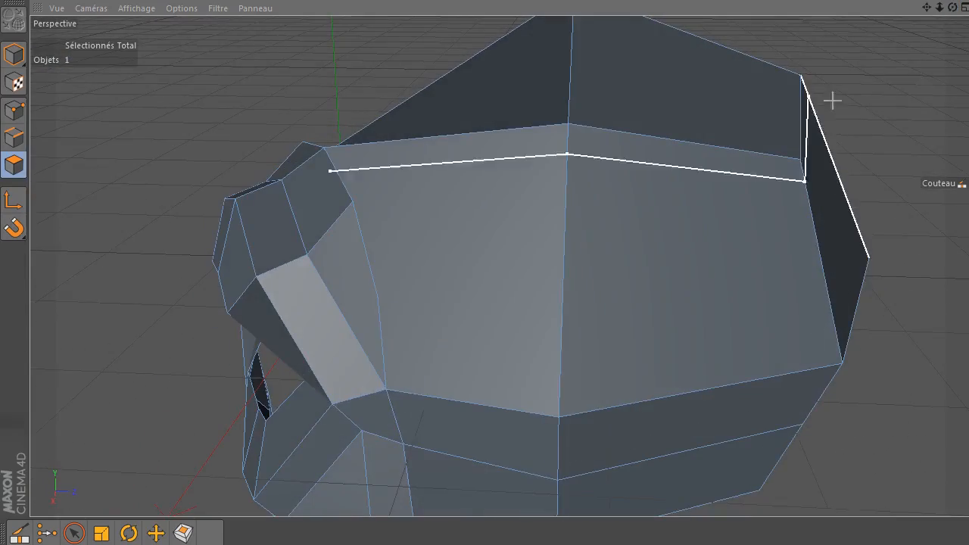
left_click_drag(941, 12, 381, 262)
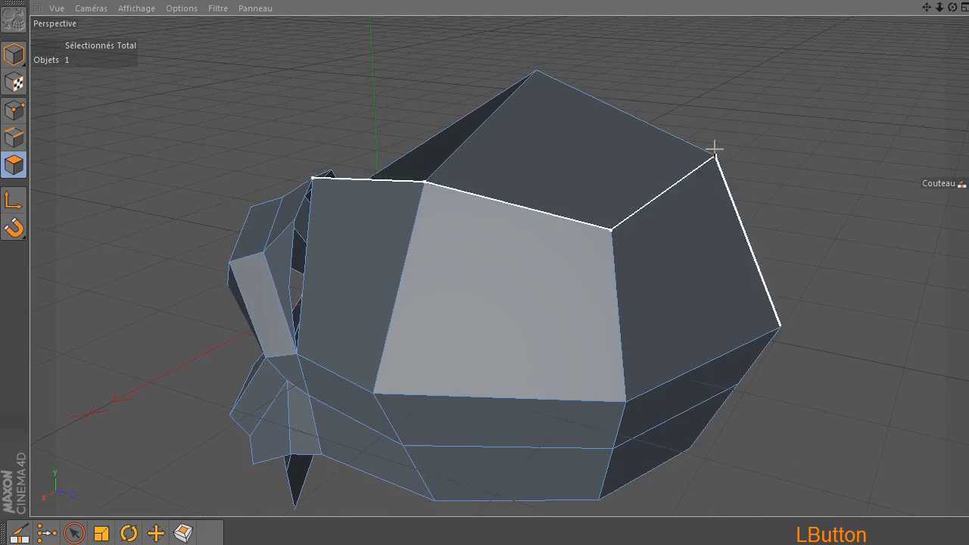
left_click(305, 297)
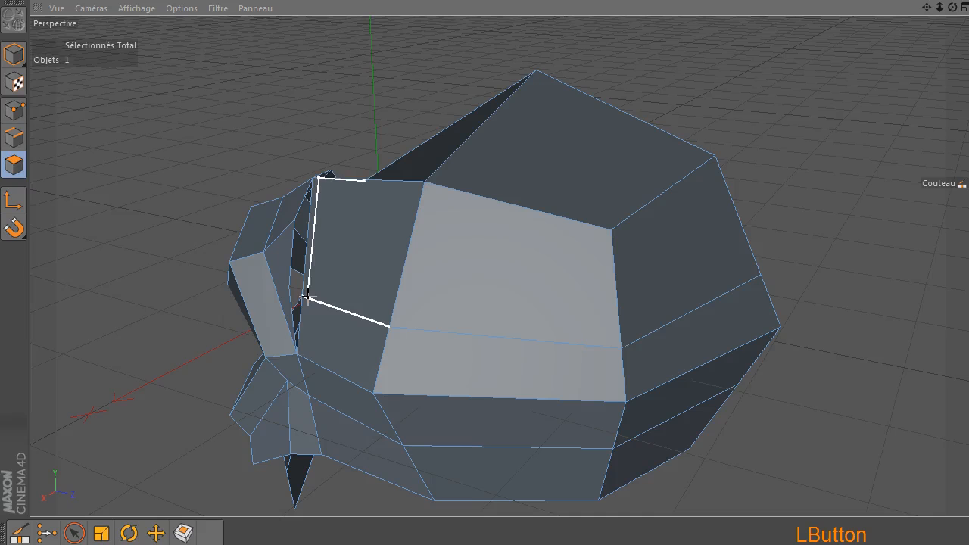
left_click(313, 236)
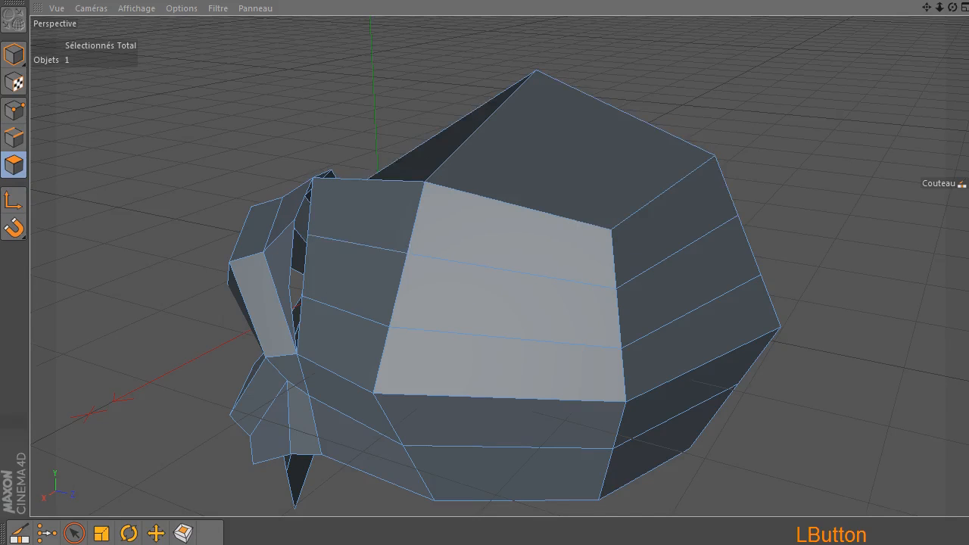
- Cut two lengthwise edge loops across the cranium's top polygons, one near the symmetry axis and one further out above the brow
left_click_drag(952, 7, 382, 262)
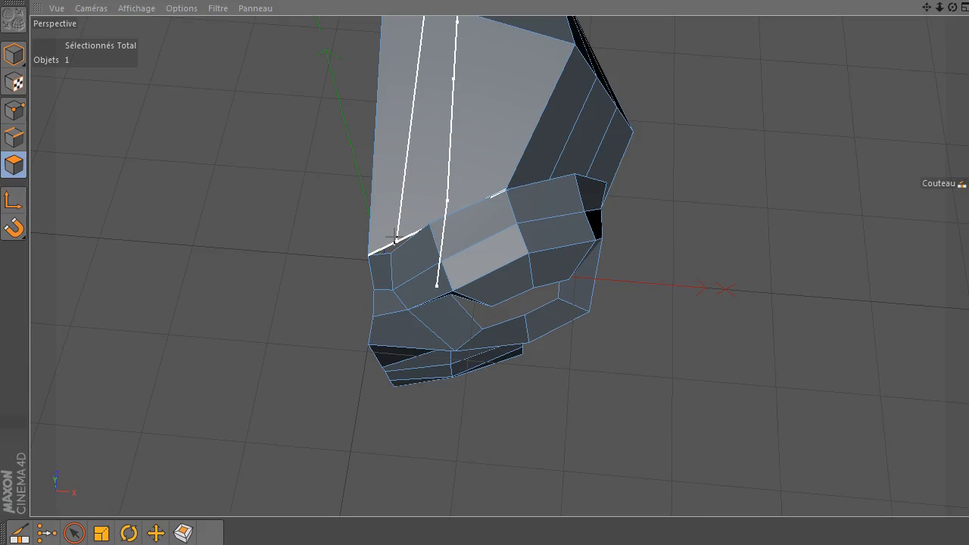
left_click(395, 240)
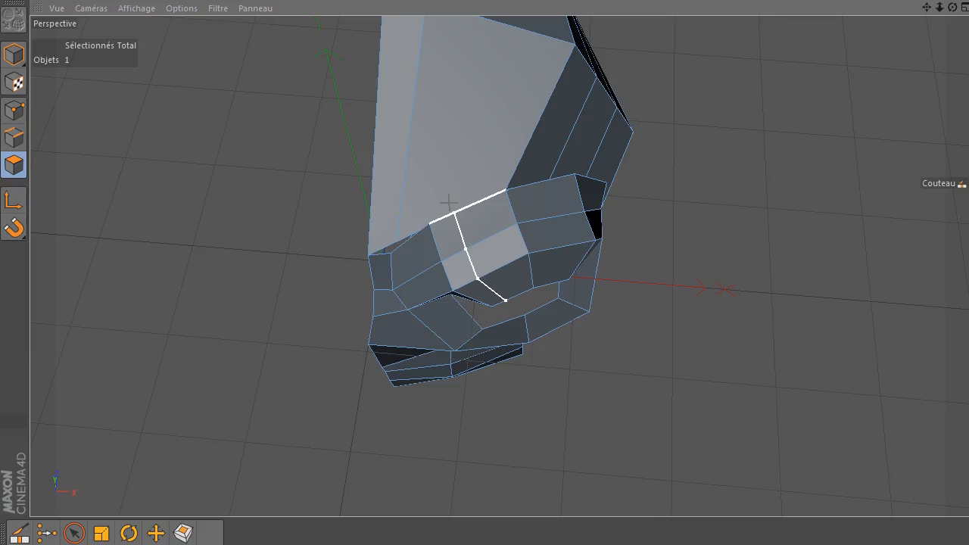
left_click_drag(382, 262, 383, 262)
left_click(332, 152)
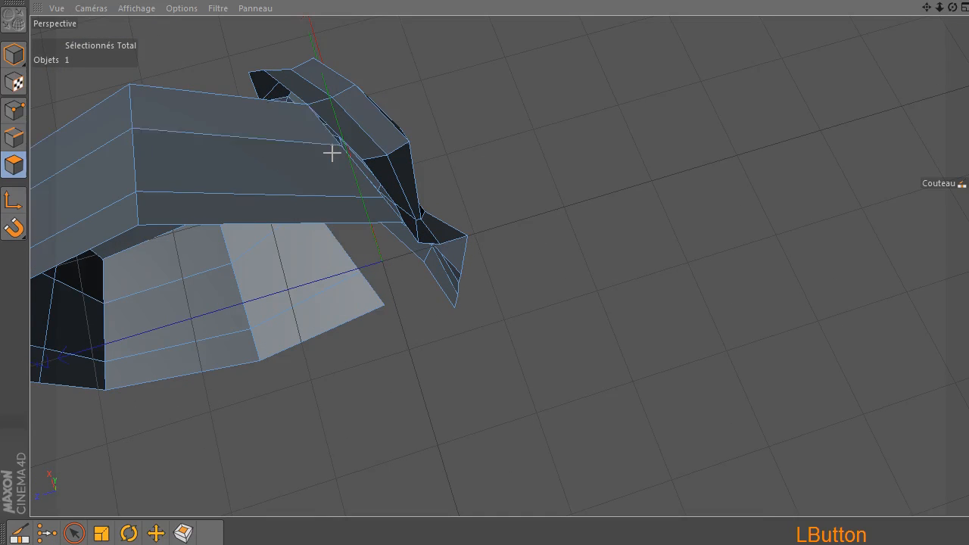
left_click_drag(927, 9, 439, 225)
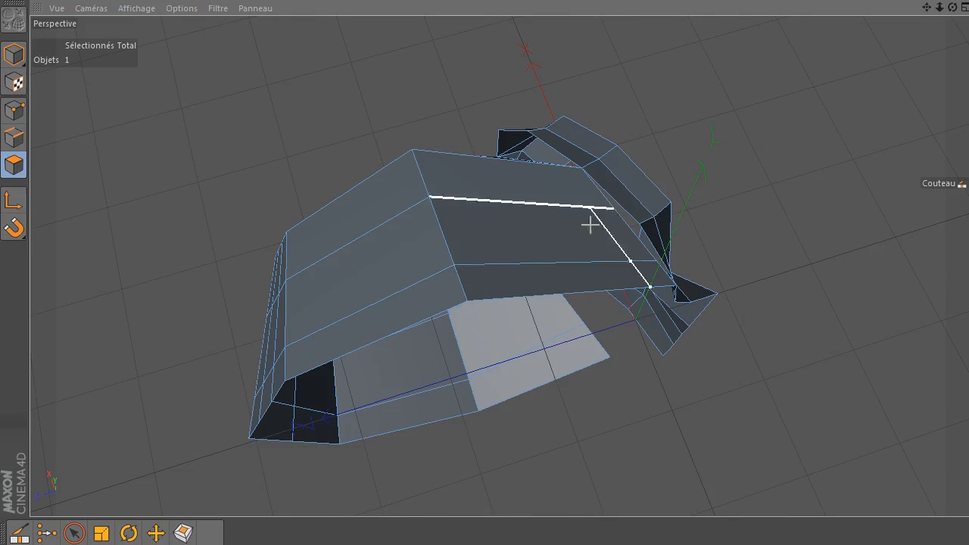
- Try to weld the front point of the top loop nearest the symmetry axis onto the mask's outer brow point with Soudure, and undo the weld
left_click(14, 111)
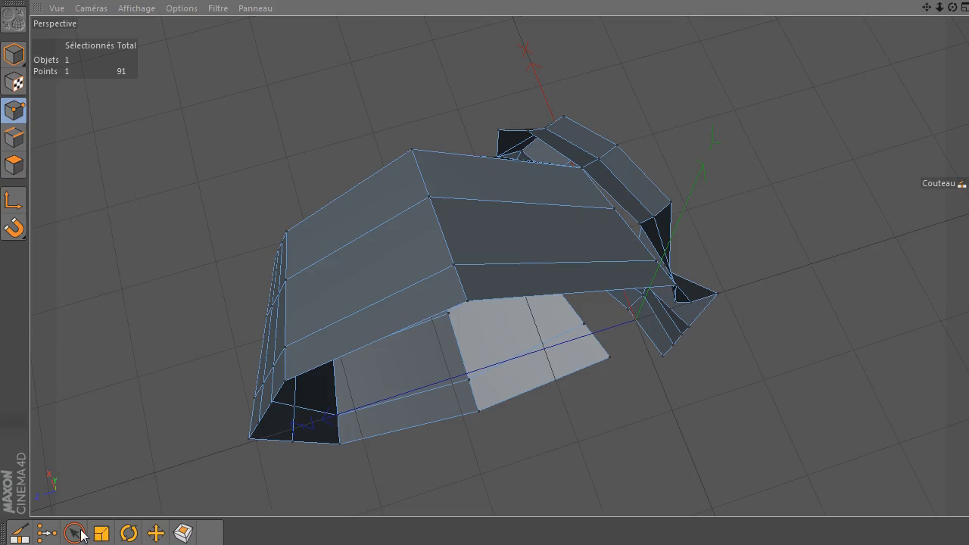
left_click(75, 533)
scroll(627, 229, "up", 5)
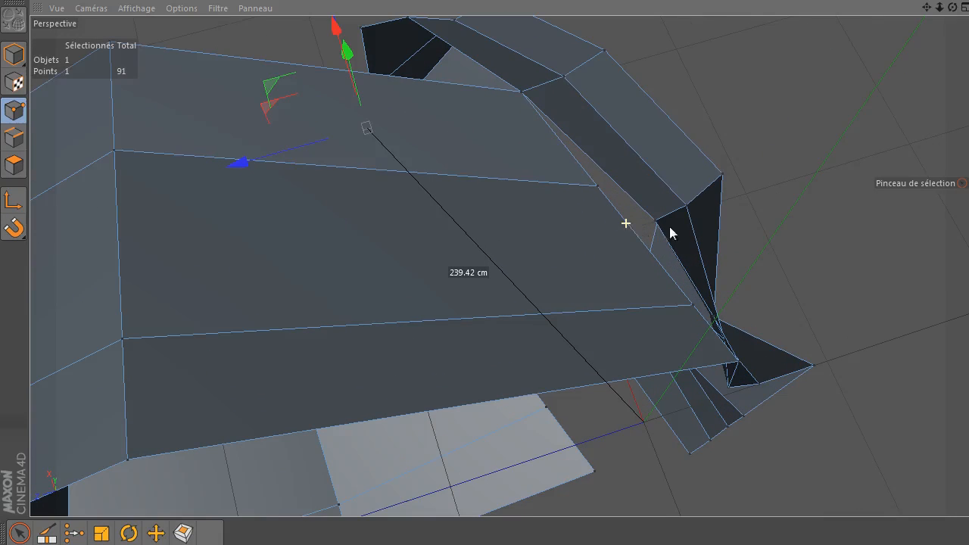
left_click(693, 304)
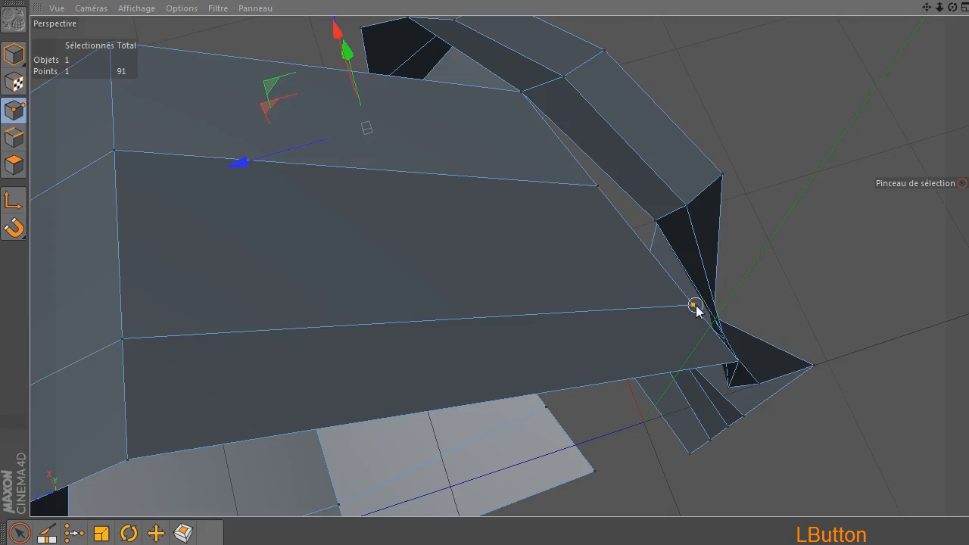
left_click(657, 220, "shift")
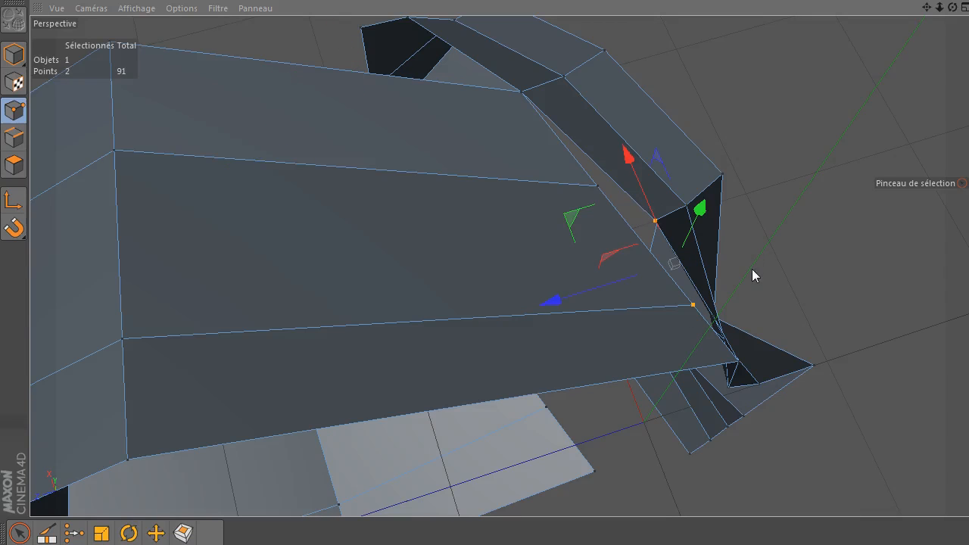
left_click(72, 535)
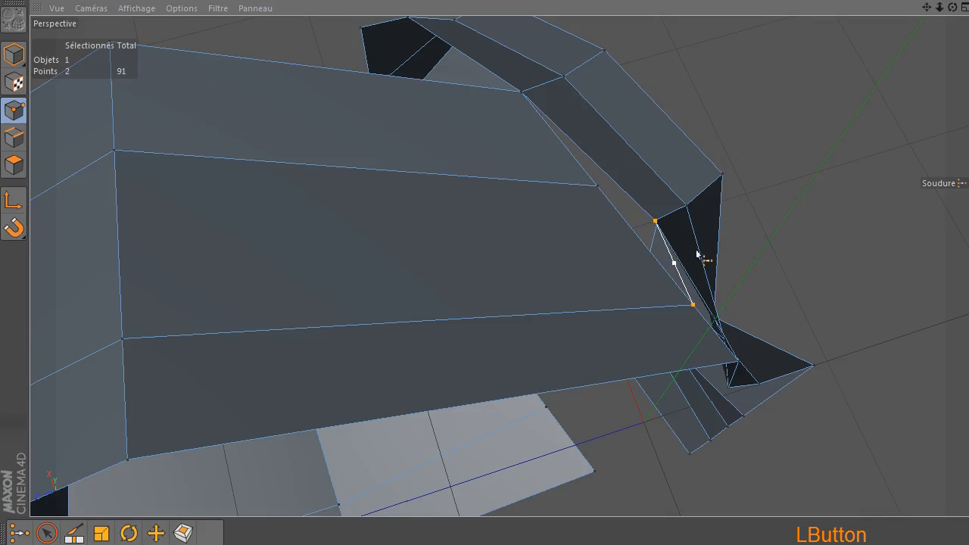
left_click(656, 221)
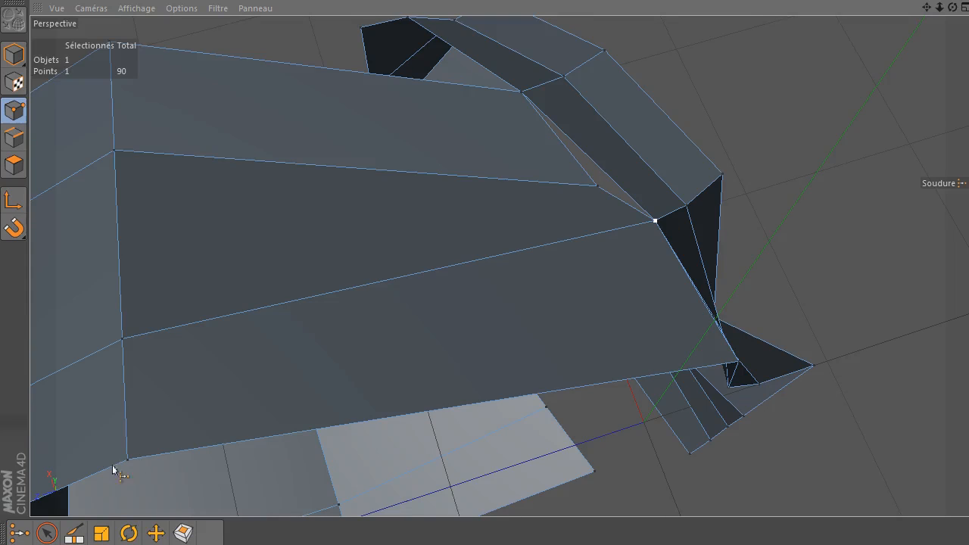
key("space")
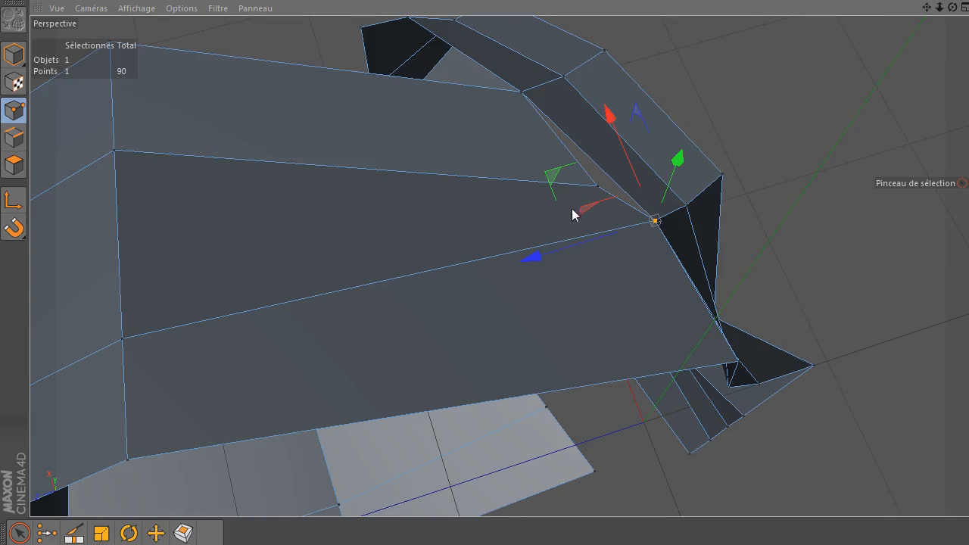
left_click_drag(952, 8, 746, 68)
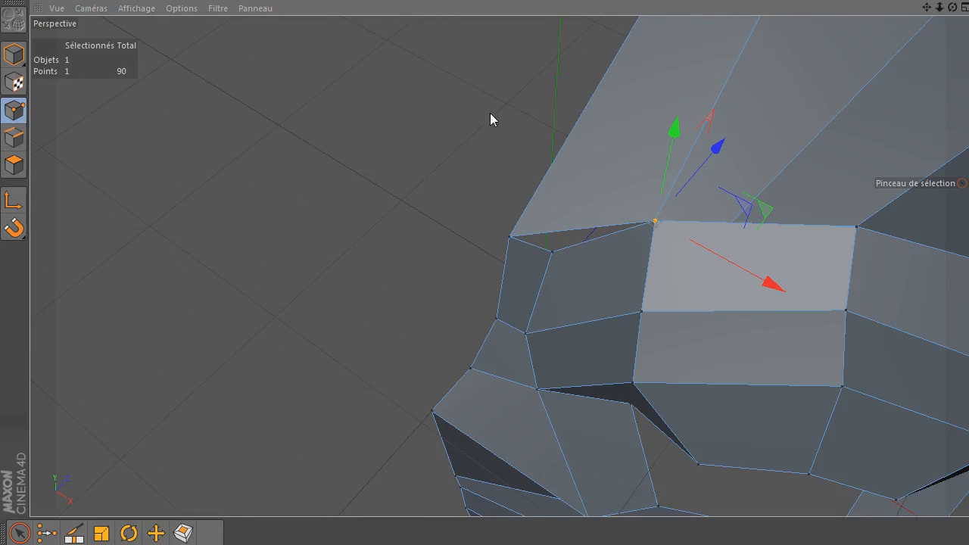
key("ctrl+z")
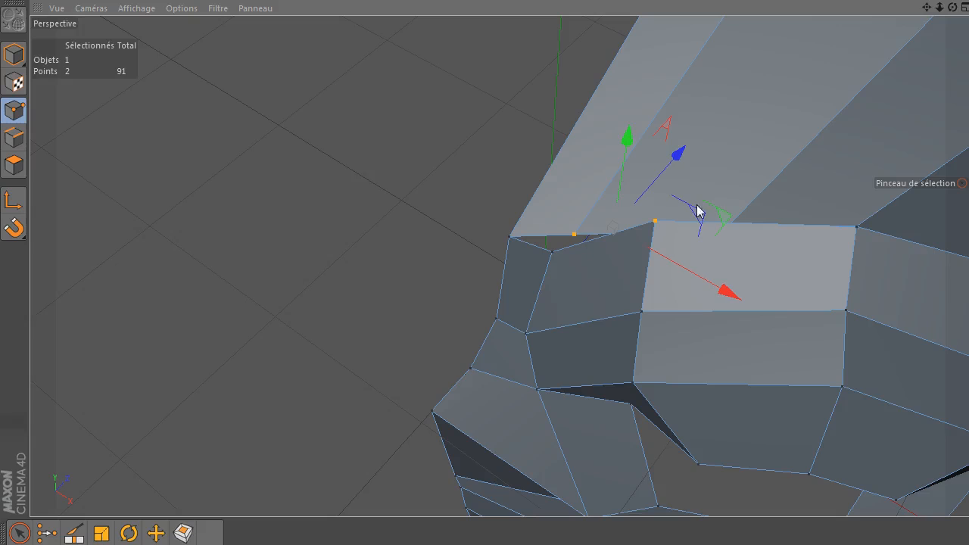
- Select the front point of the top loop nearest the symmetry axis together with the mask's adjacent inner brow point
left_click(323, 188)
left_click_drag(573, 226, 551, 253)
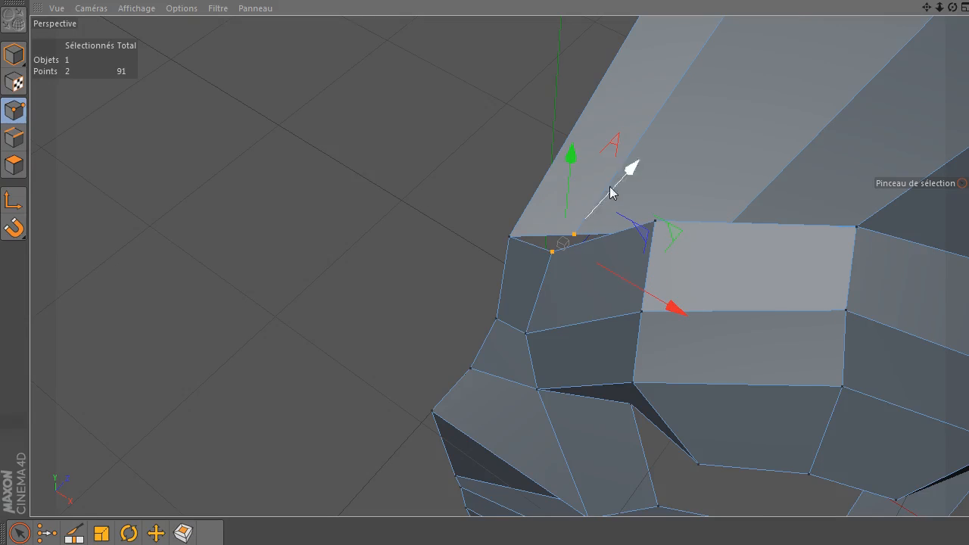
- Weld the two selected points at the gap between forehead and brow onto the brow-side point
key("space")
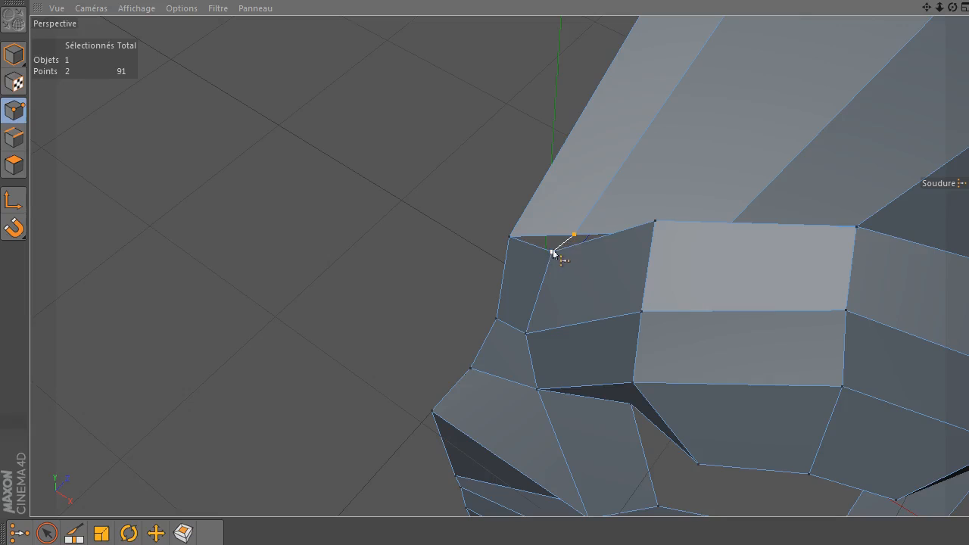
left_click(554, 253)
key("space")
- Weld the next open pair of points along the forehead-brow seam onto the brow-side point
left_click_drag(952, 8, 640, 198)
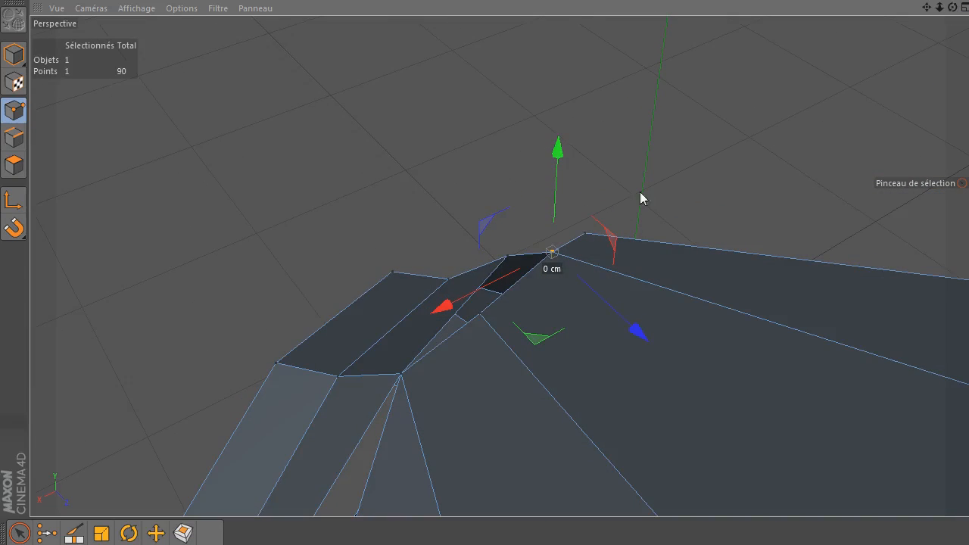
left_click(507, 253)
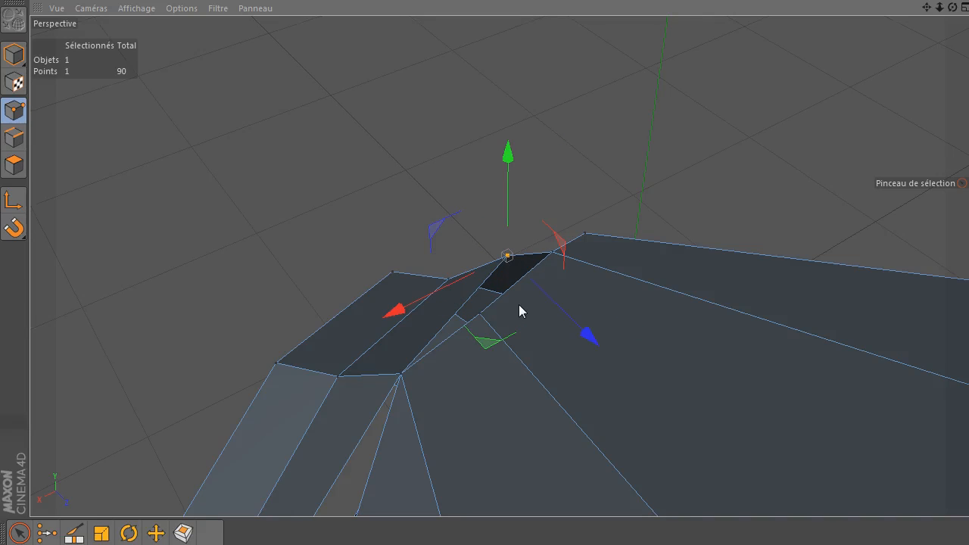
left_click(482, 316, "shift")
key("space")
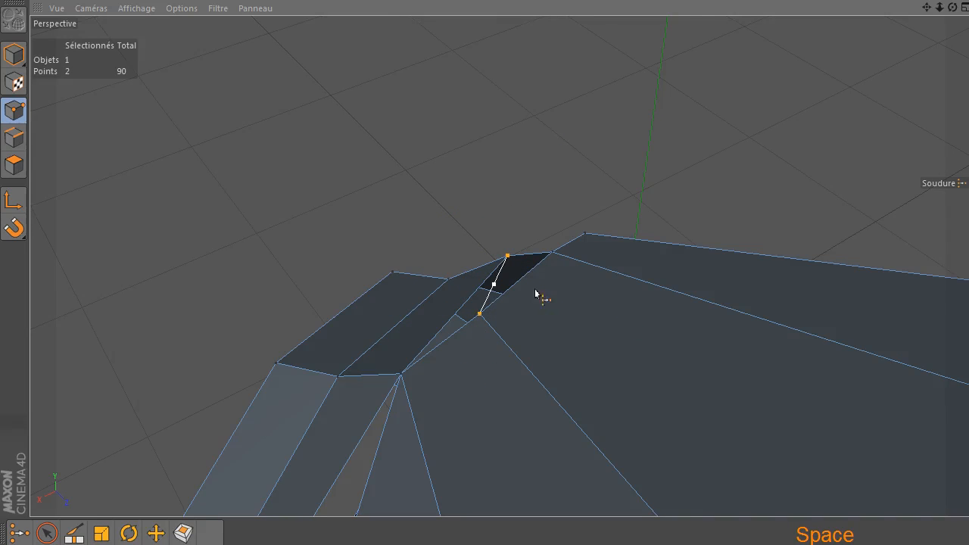
left_click(509, 257)
- Weld the upper pair of open points on the side seam between eye socket and cranium onto the socket-side point
left_click_drag(953, 8, 792, 131)
key("space")
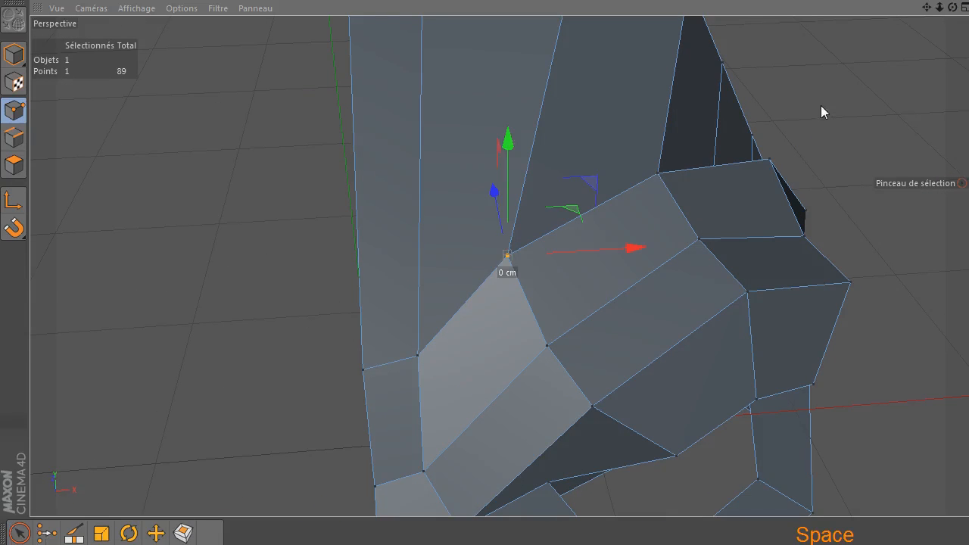
left_click_drag(927, 7, 813, 117)
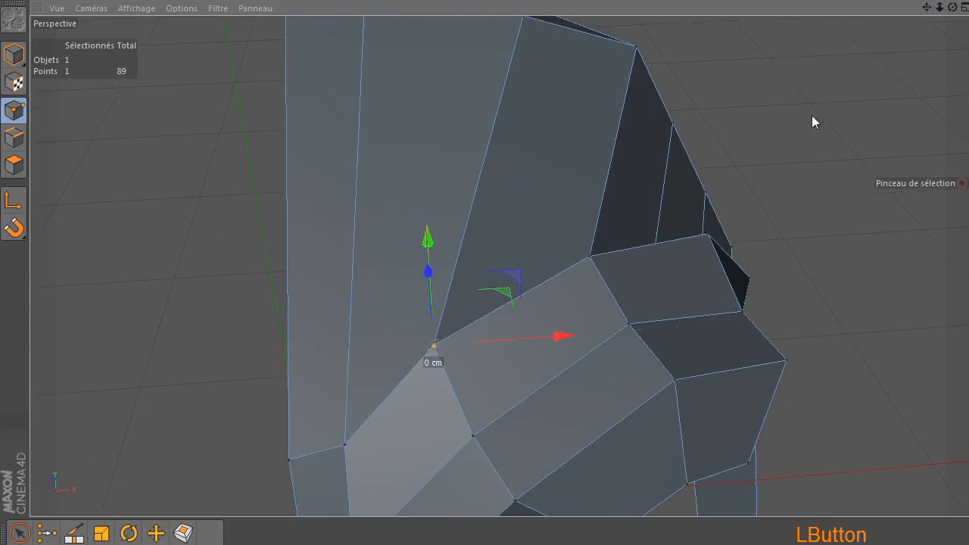
left_click(589, 257)
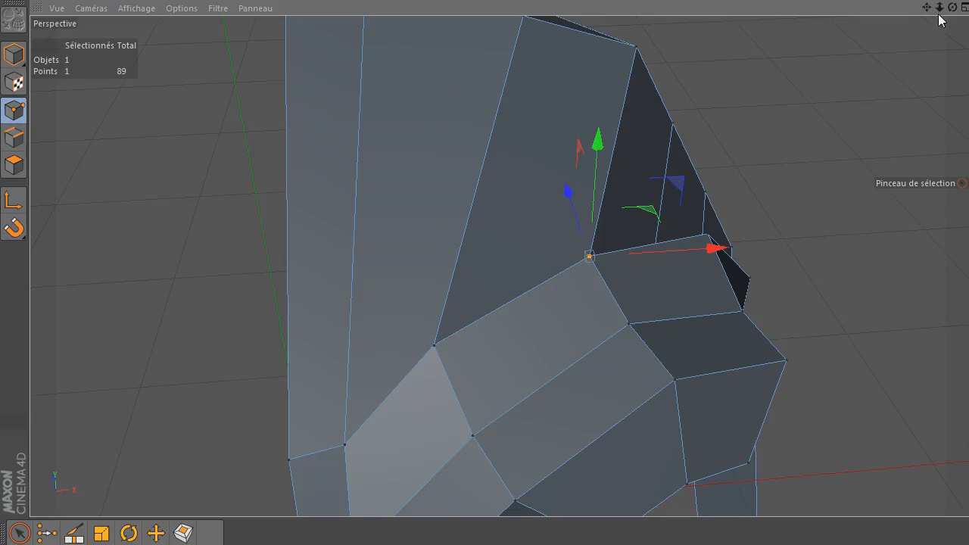
left_click_drag(589, 257, 589, 257, "alt")
left_click_drag(952, 8, 886, 16)
mouse_move(952, 7)
left_mouse_down()
mouse_move(927, 9)
mouse_move(953, 8)
left_mouse_up()
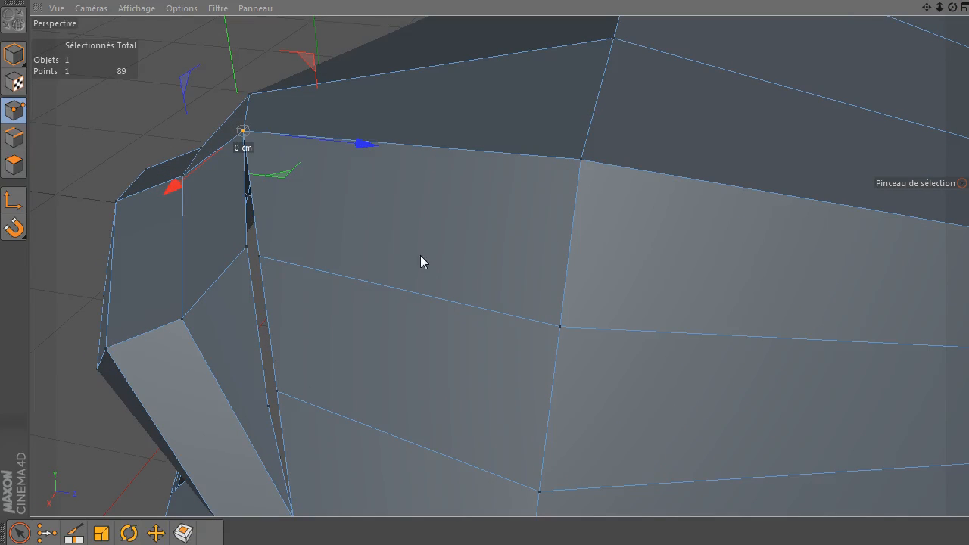
left_click(309, 219)
left_click(247, 247)
left_click(259, 256, "shift")
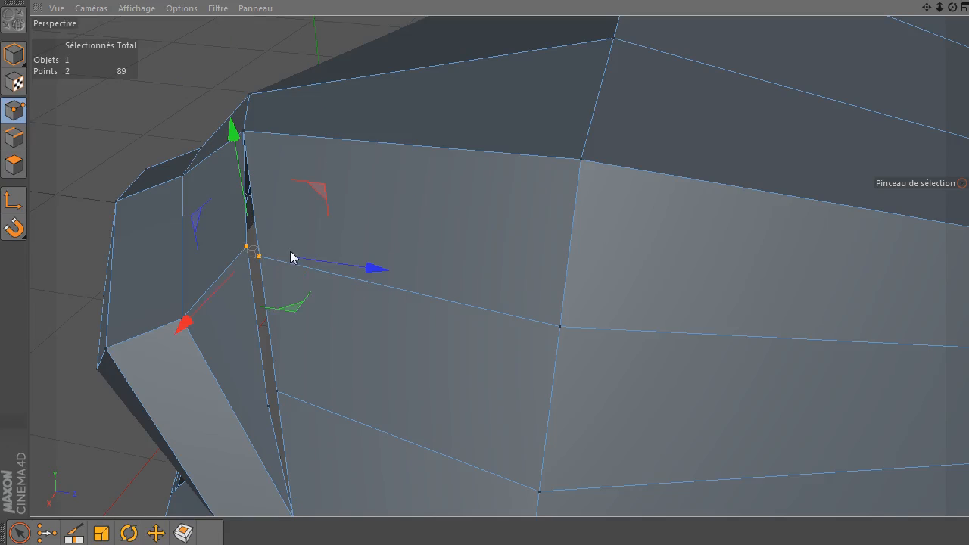
key("space")
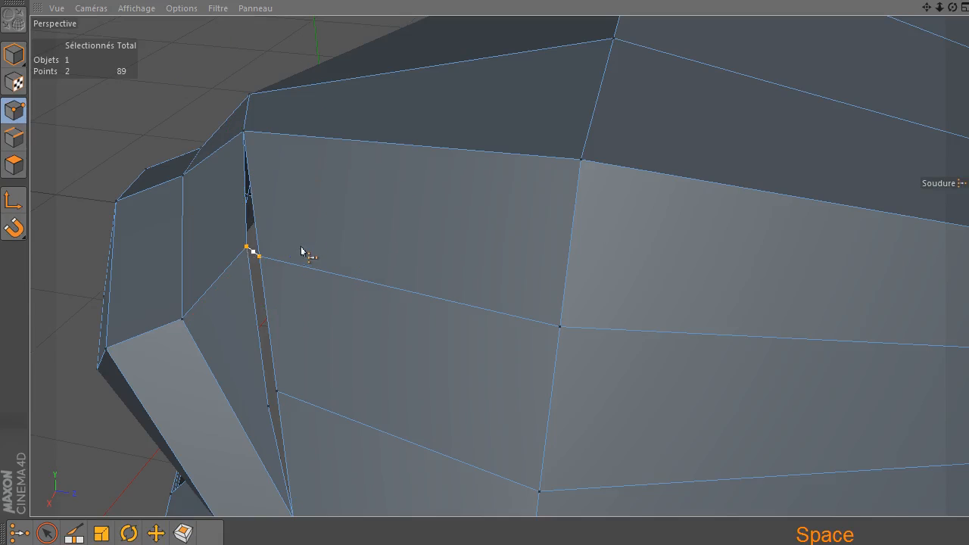
left_click(249, 251)
- Weld the lower pair of open points on the same side seam onto the socket-side point to close the gap
key("space")
mouse_move(303, 385)
left_mouse_down()
mouse_move(268, 398)
mouse_move(264, 415)
mouse_move(269, 409)
left_mouse_up()
key("space")
left_click(268, 409)
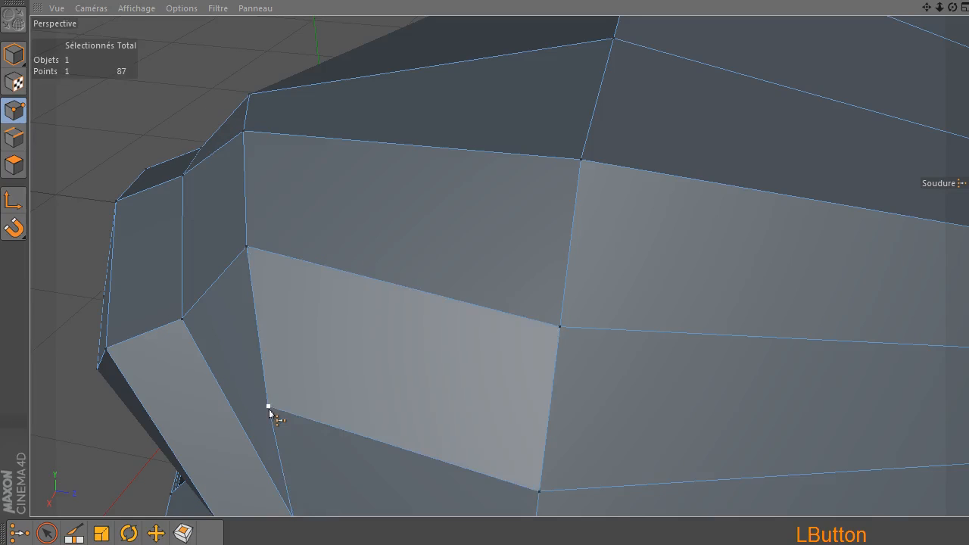
- Raise the two forehead-edge points above the nose bridge, shifting the outer one sideways toward the brow
scroll(457, 347, "down", 3)
left_click_drag(953, 6, 914, 8)
left_click_drag(926, 7, 965, 4)
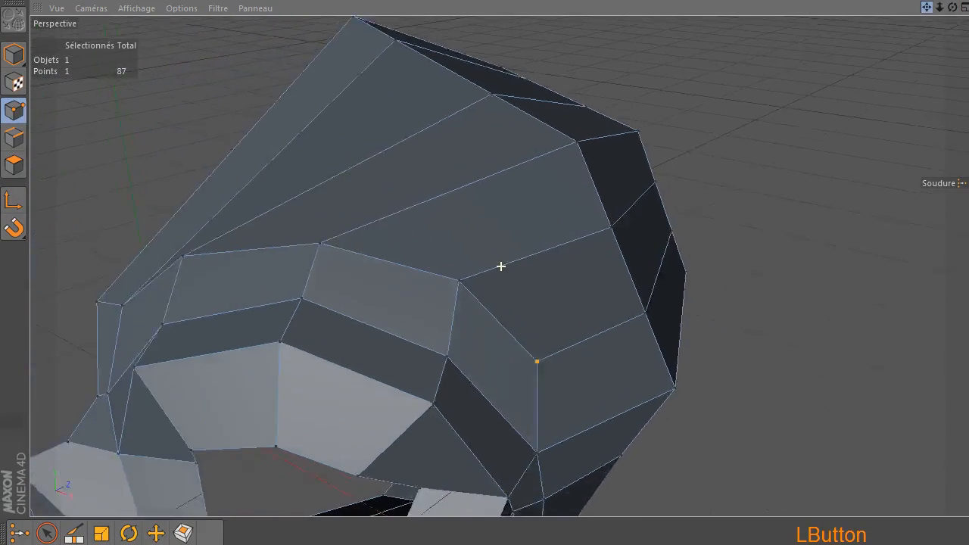
left_click_drag(501, 266, 587, 178)
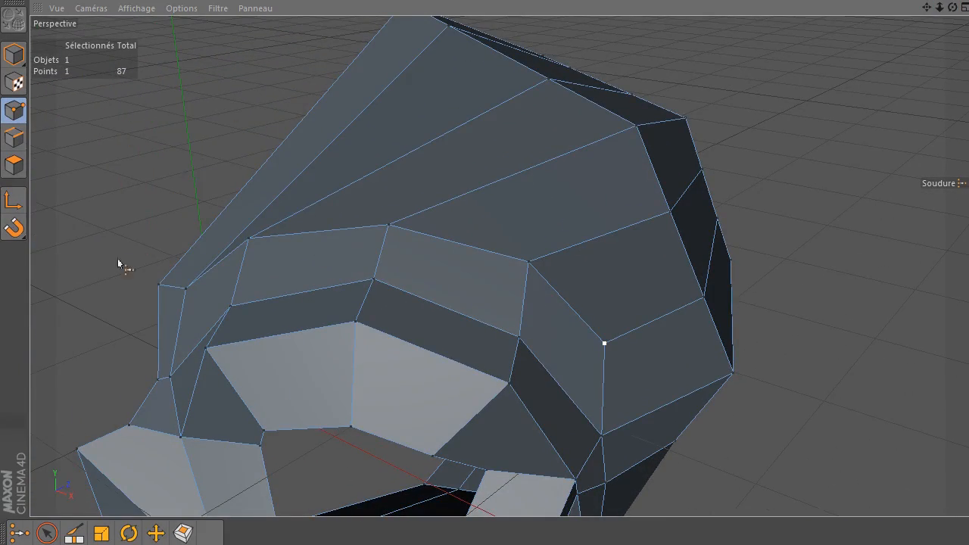
key("space")
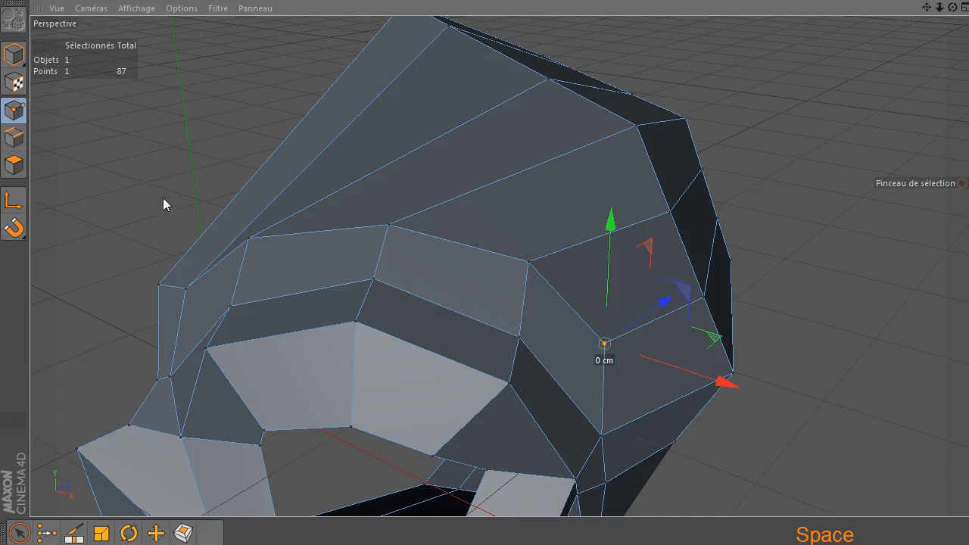
left_click_drag(954, 8, 732, 198)
left_click(471, 345)
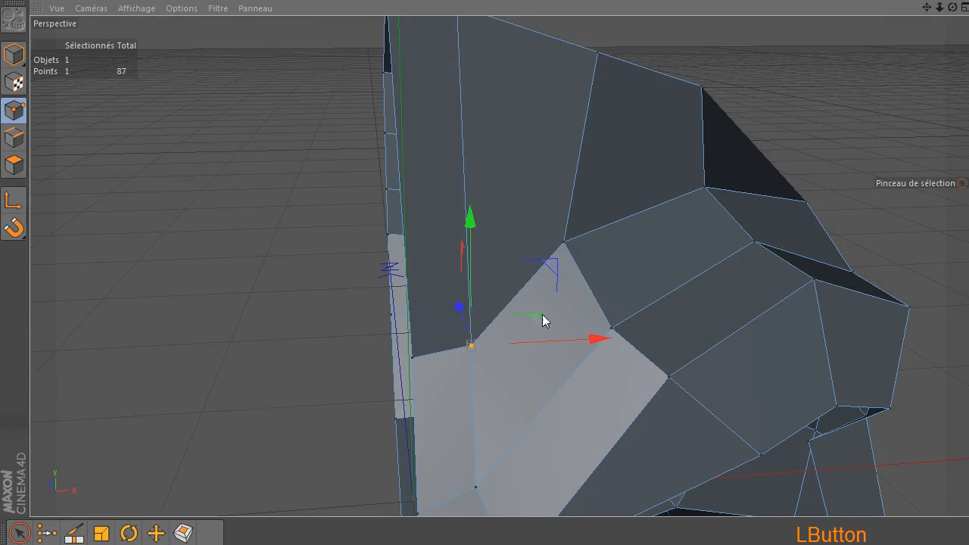
left_click_drag(552, 276, 571, 224)
left_click(412, 357)
left_click_drag(408, 212, 436, 199)
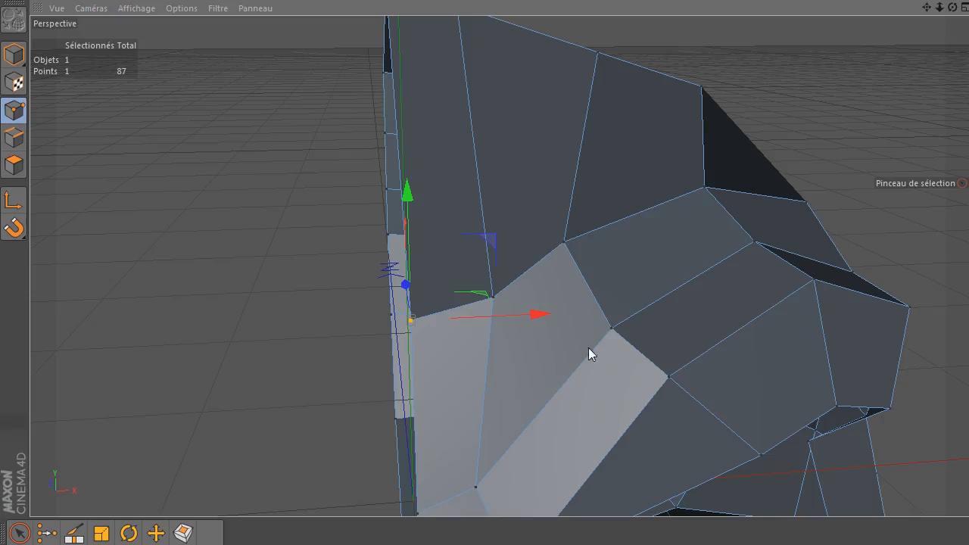
- Raise the next row of two points on the nose bridge and shift the outer one toward the eye socket
left_click_drag(939, 9, 534, 368)
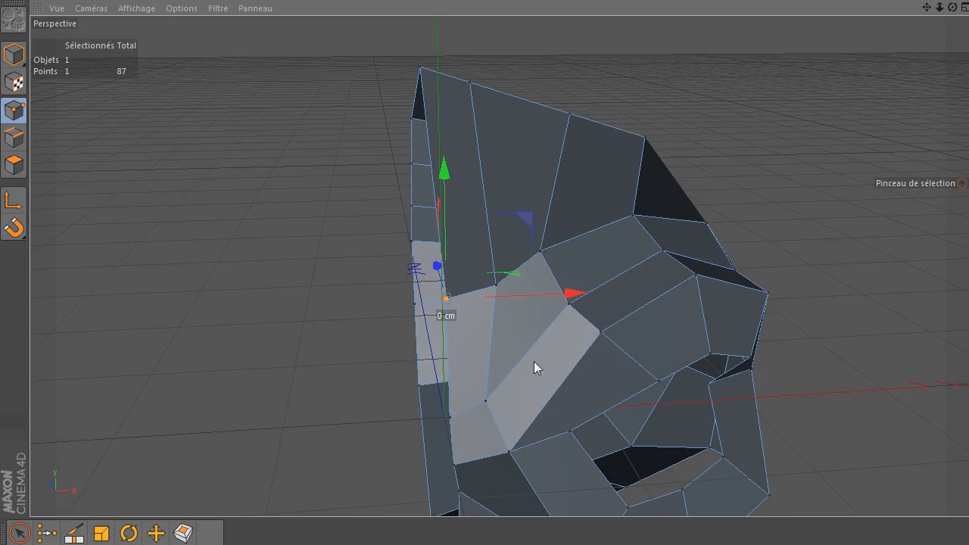
left_click(452, 417)
left_click_drag(447, 293, 496, 252)
left_click(486, 398)
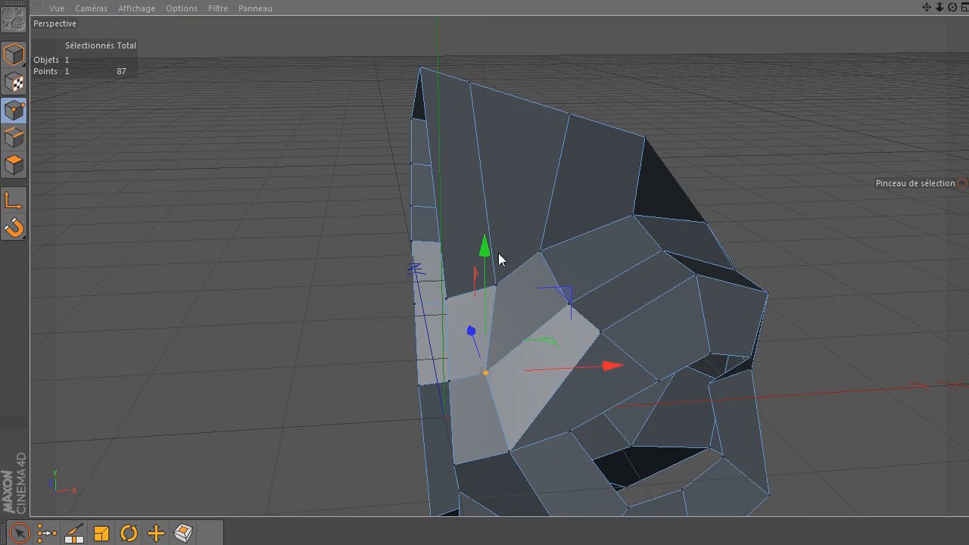
mouse_move(612, 366)
left_mouse_down()
mouse_move(628, 364)
mouse_move(620, 358)
left_mouse_up()
left_click(836, 162)
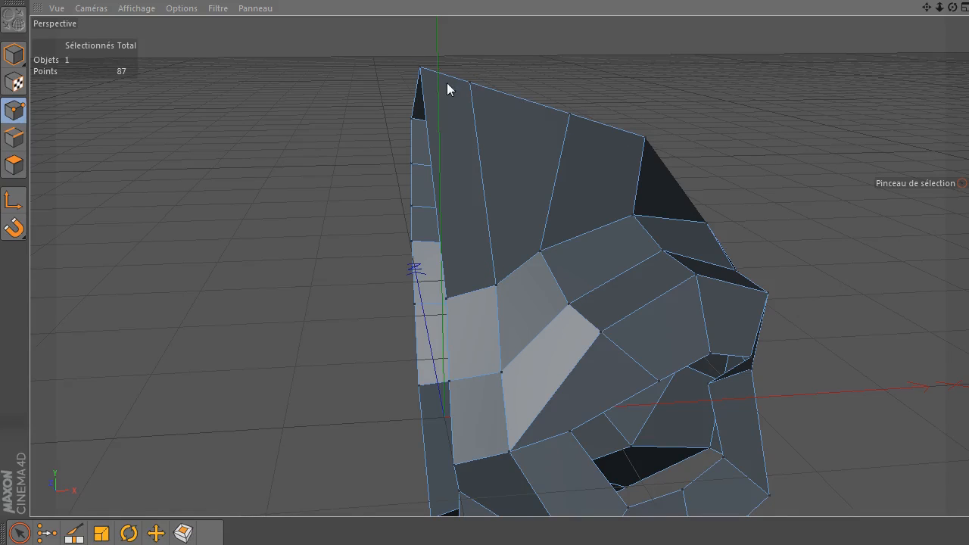
- Reposition the three points on the skull's top edge nearest the symmetry axis to form a rounder outline
left_click(421, 67)
left_click_drag(420, 26, 470, 79)
left_click_drag(469, 22, 475, 38)
left_click_drag(572, 91, 595, 91)
left_click(575, 114)
mouse_move(659, 39)
left_mouse_down()
mouse_move(646, 23)
mouse_move(656, 32)
left_mouse_up()
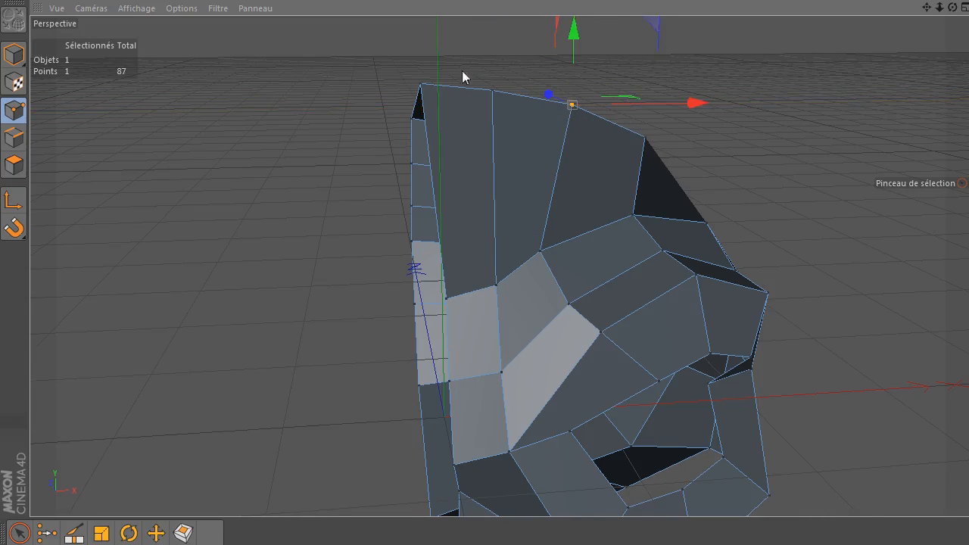
left_click(811, 135)
- Preview the skull with Hyper NURBS smoothing and inspect its shape from the front and the side
left_click_drag(952, 9, 500, 266)
left_click_drag(952, 8, 309, 340)
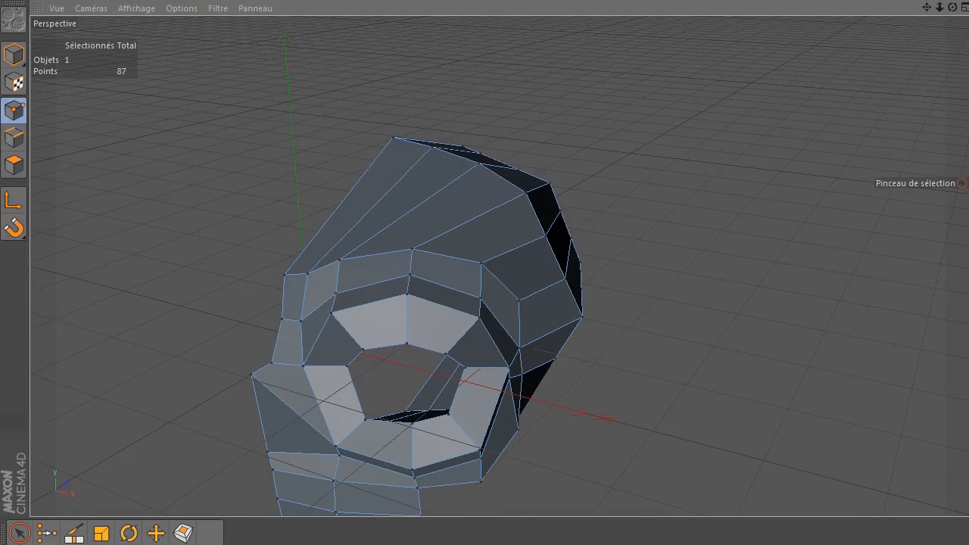
left_click(951, 7)
left_click_drag(951, 8, 952, 7)
left_click(968, 78)
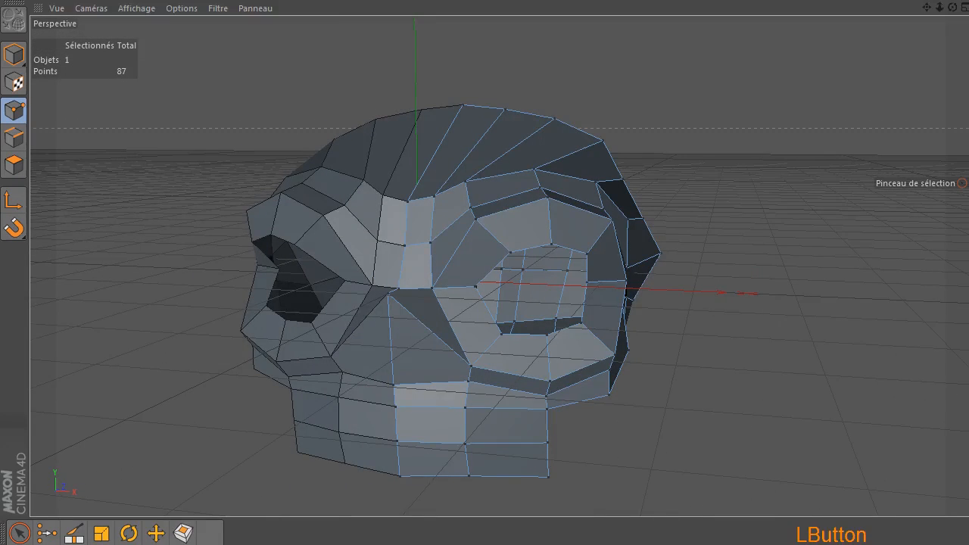
left_click(968, 184)
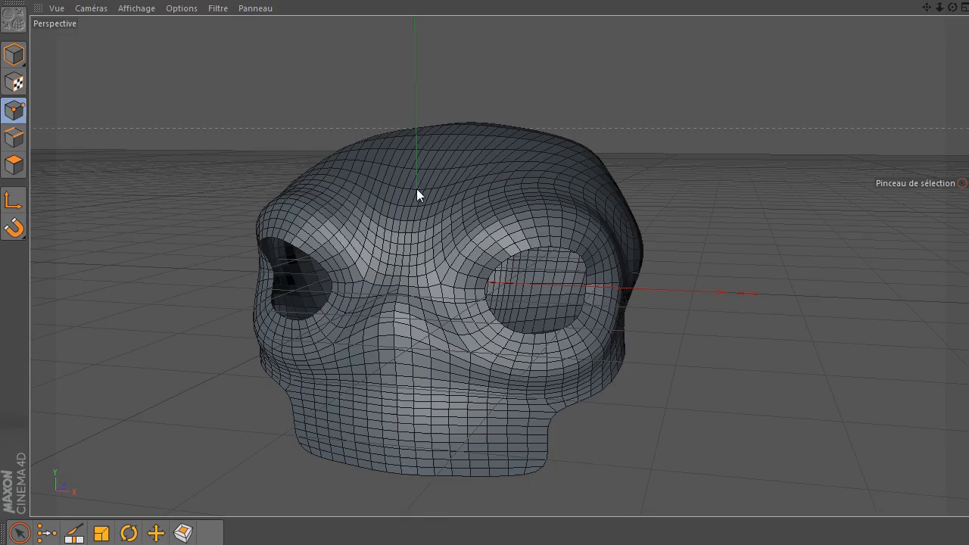
left_click_drag(952, 9, 433, 264)
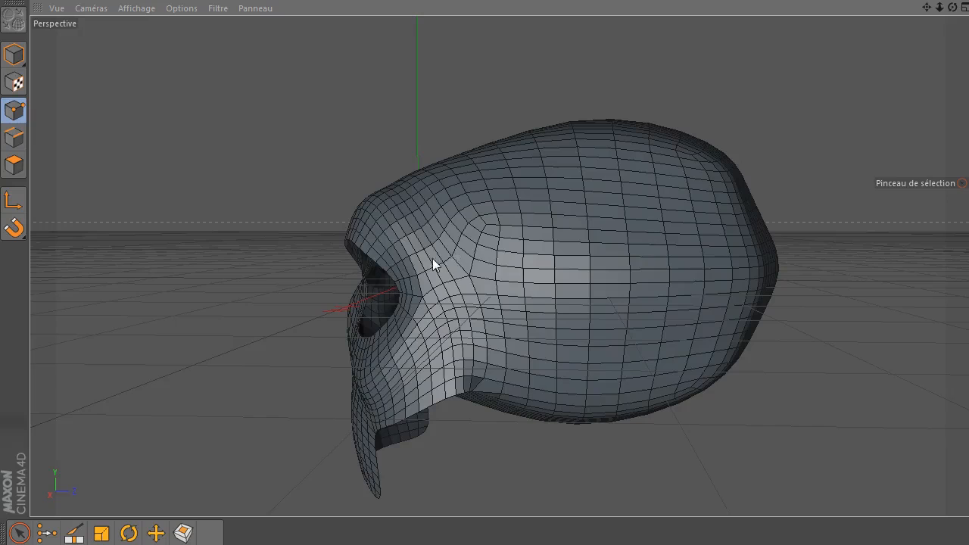
- Set up rectangle selection for the skull's points in the Droite view with Limiter aux éléments visibles turned off
middle_click(679, 89)
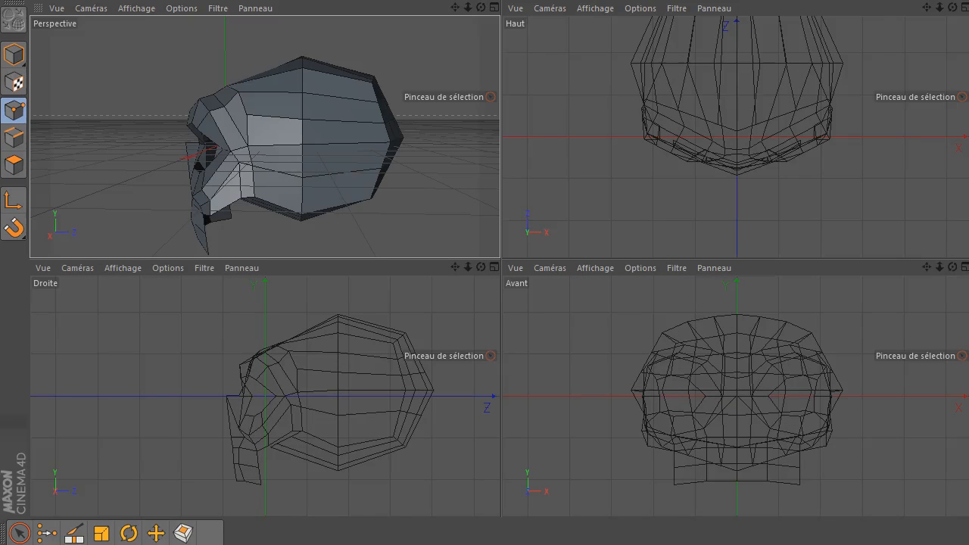
middle_click(352, 333)
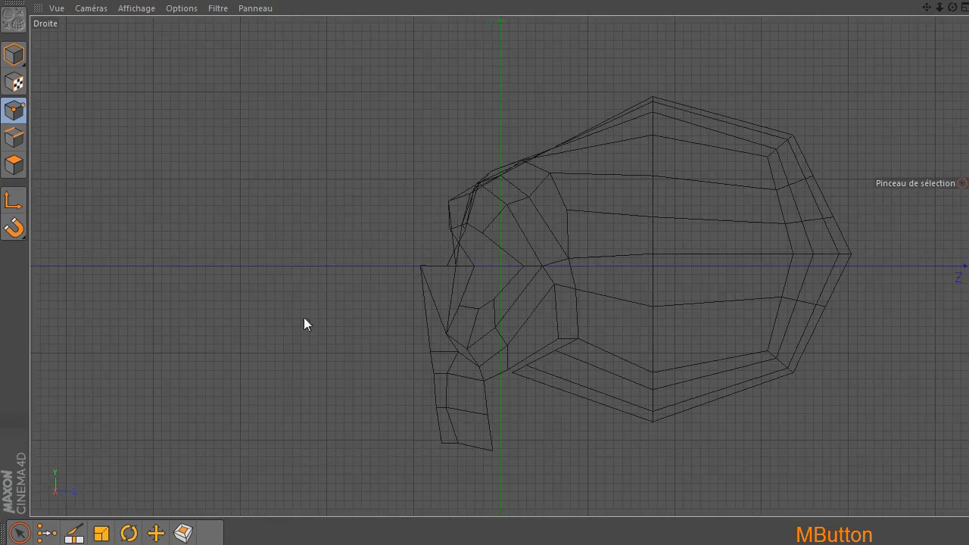
left_click(20, 106)
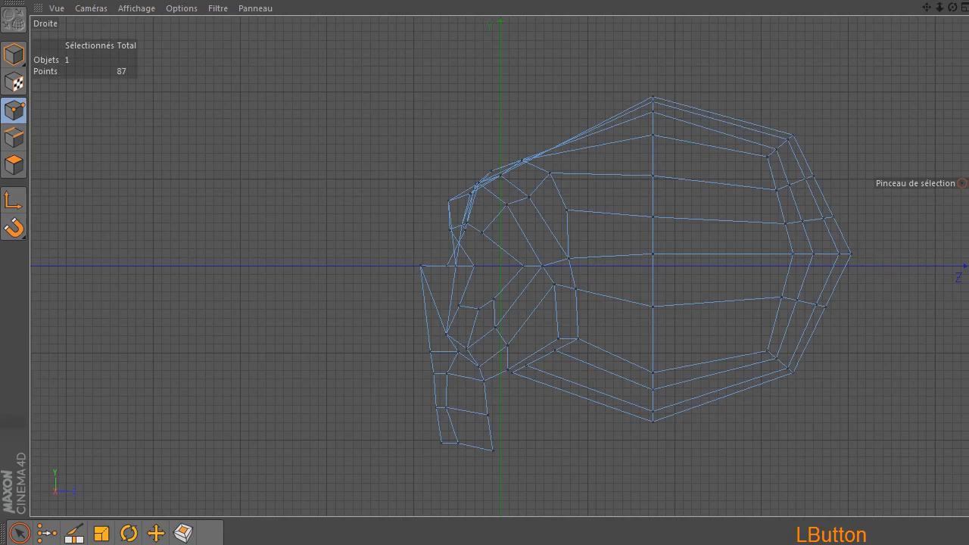
left_click(19, 534)
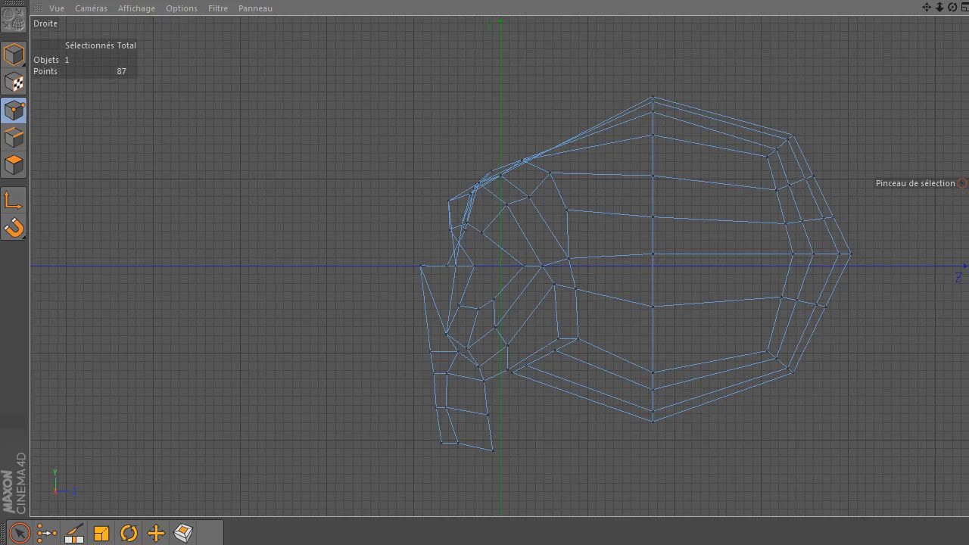
left_click(962, 184)
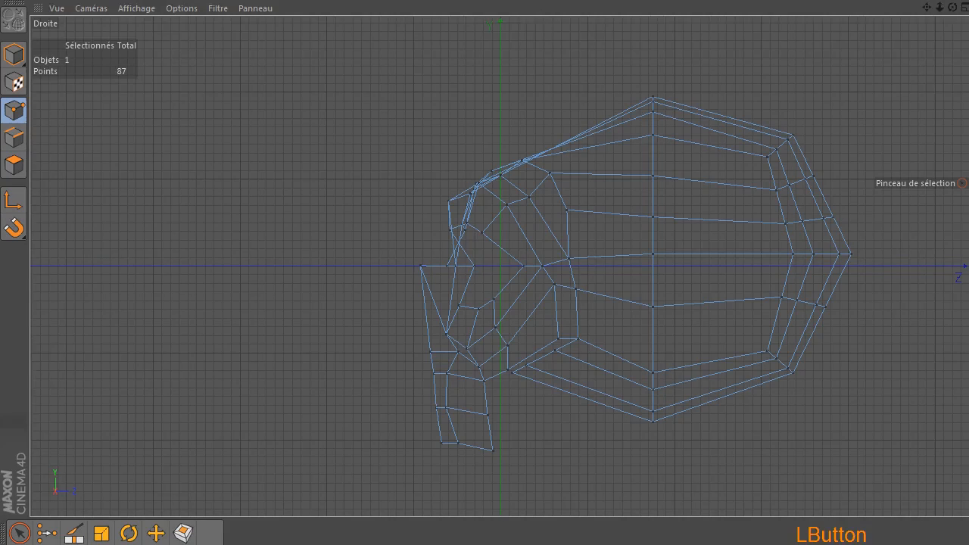
key("0")
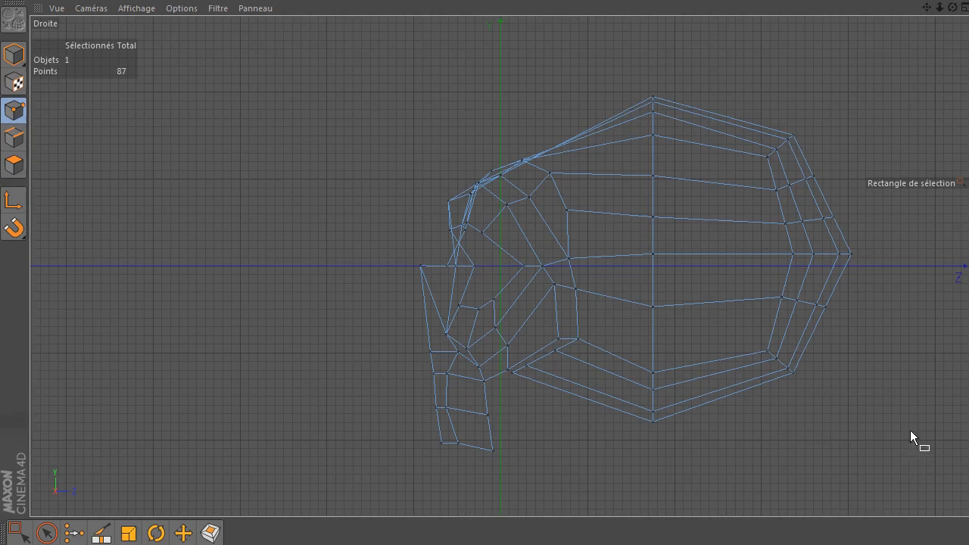
left_click_drag(966, 50, 810, 42)
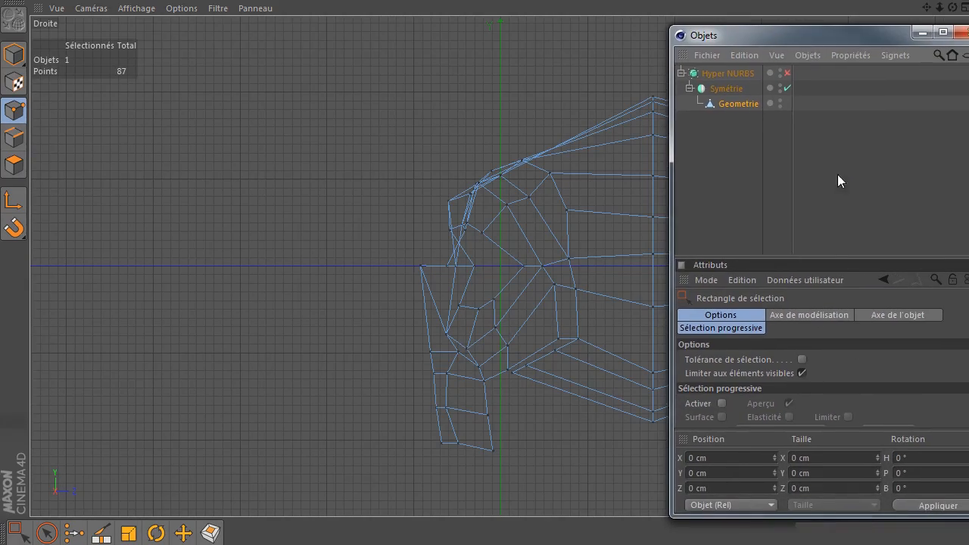
left_click(803, 373)
left_click_drag(772, 48, 968, 46)
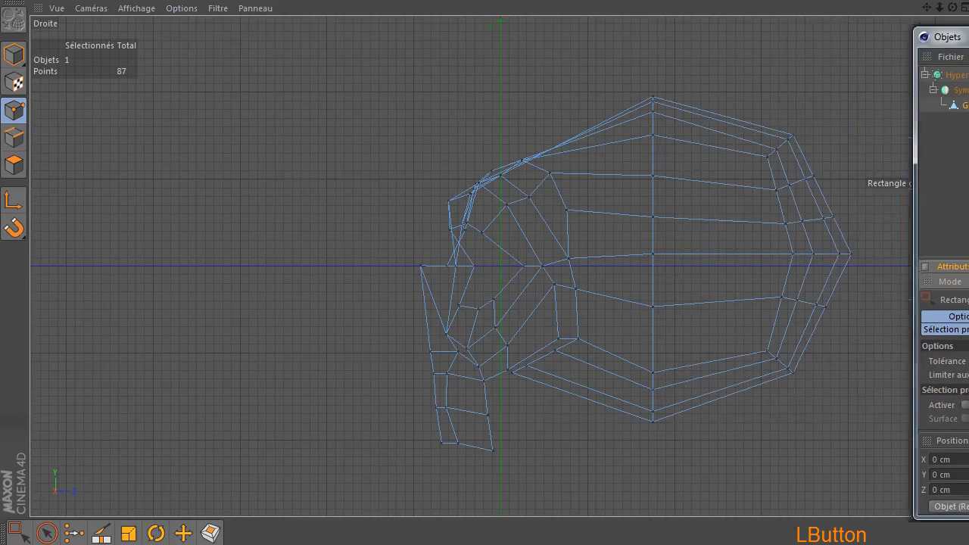
- Select all points at the back of the cranium and move them forward along Z to shorten the skull
left_click_drag(873, 75, 731, 465)
left_click_drag(944, 256, 905, 271)
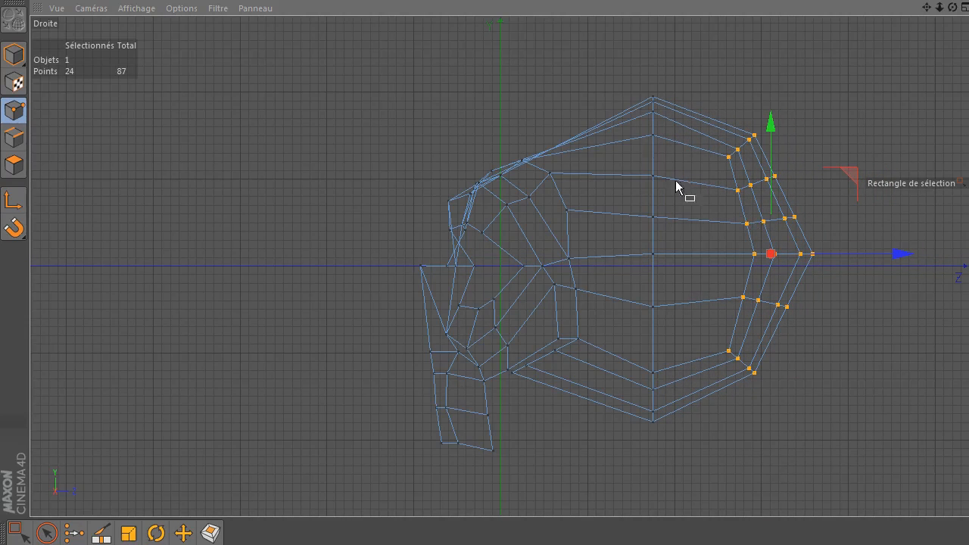
- Select the vertical ring of points in the middle of the cranium, scale it down along Y and shift it slightly forward along Z
left_click_drag(617, 84, 689, 458)
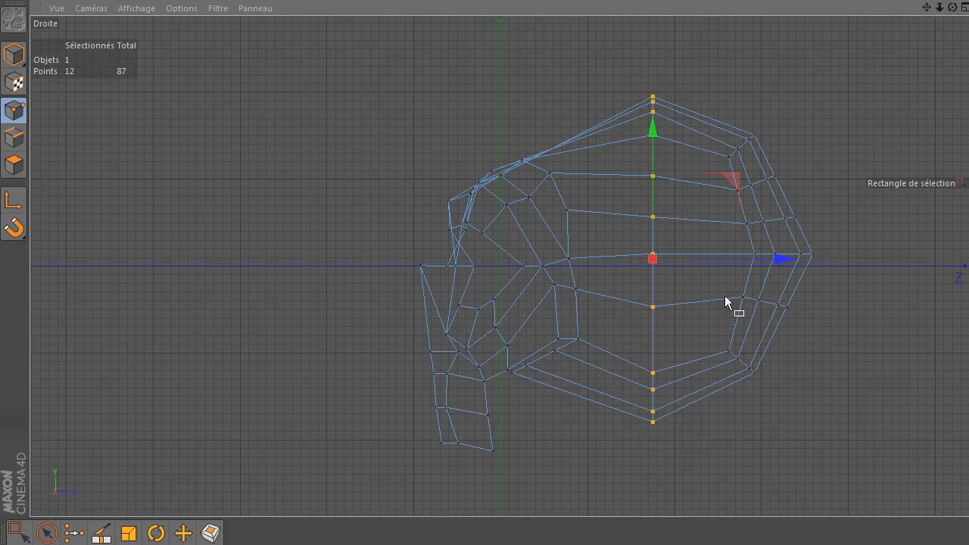
left_click(128, 533)
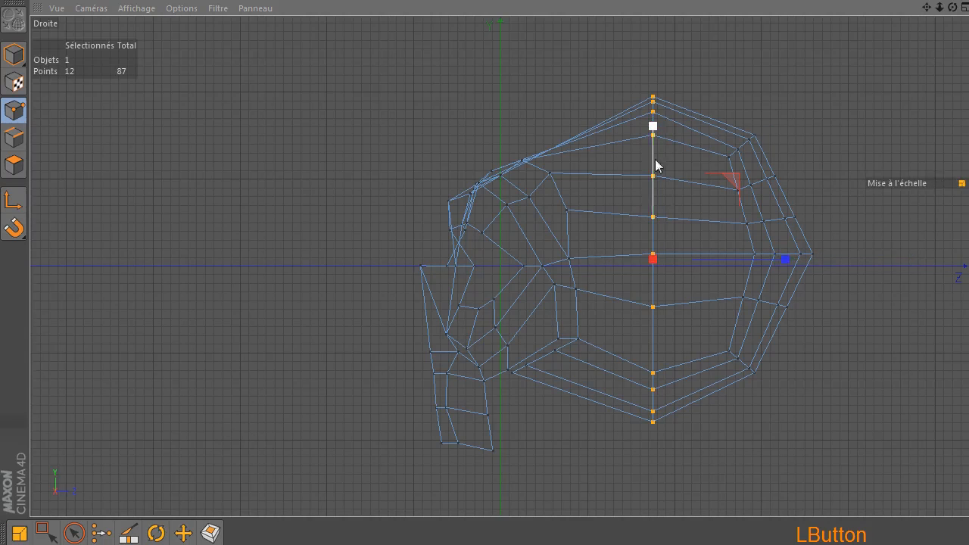
left_click_drag(653, 127, 655, 132)
left_click_drag(656, 140, 653, 139)
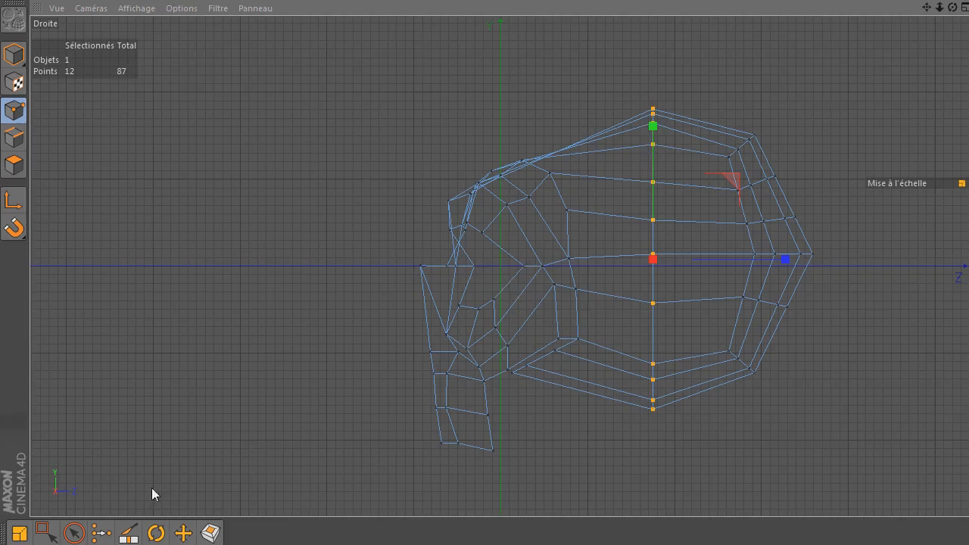
left_click(75, 533)
mouse_move(785, 261)
left_mouse_down()
mouse_move(759, 262)
mouse_move(780, 260)
left_mouse_up()
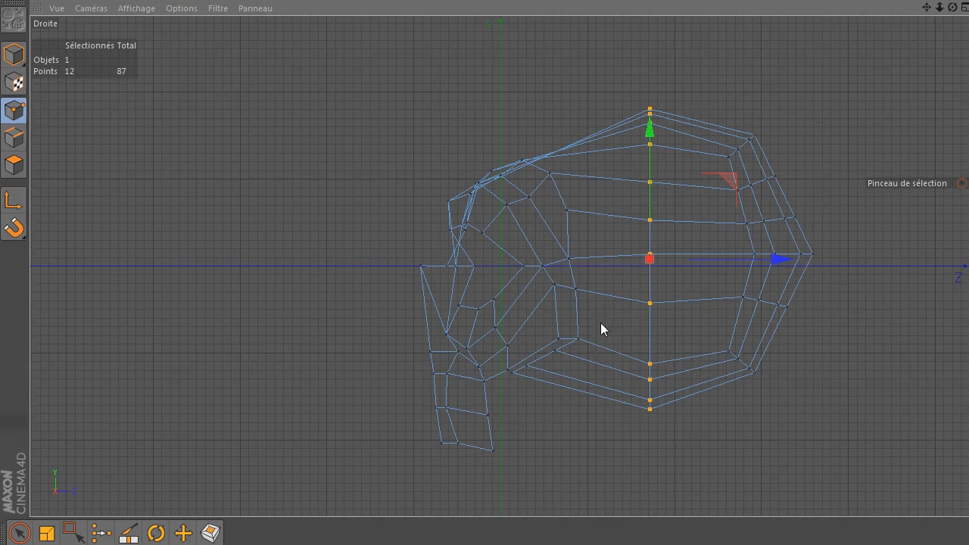
left_click(642, 477)
- Cut a new edge loop around the cranium between the face and the middle ring with the Knife, in the Perspective view
middle_click(731, 329)
middle_click(356, 200)
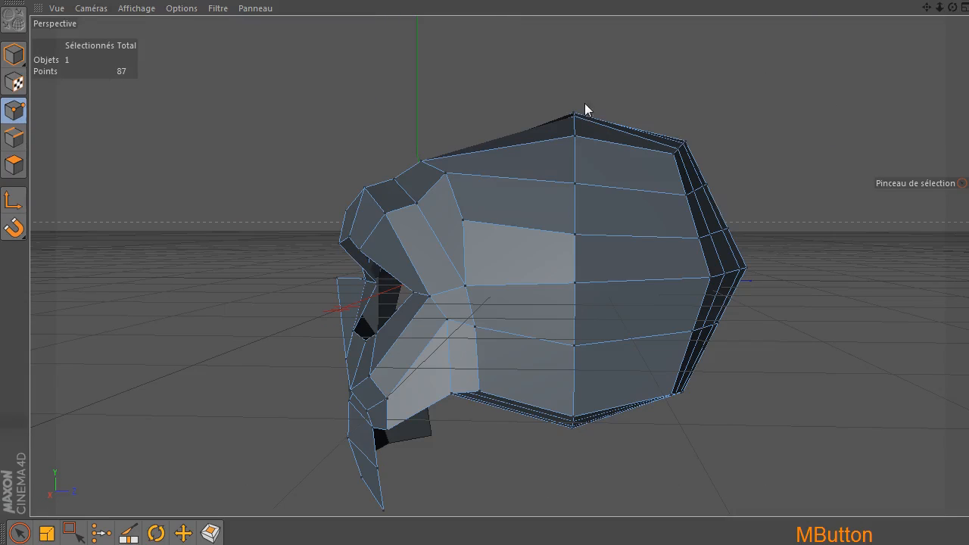
left_click_drag(923, 40, 854, 142, "alt")
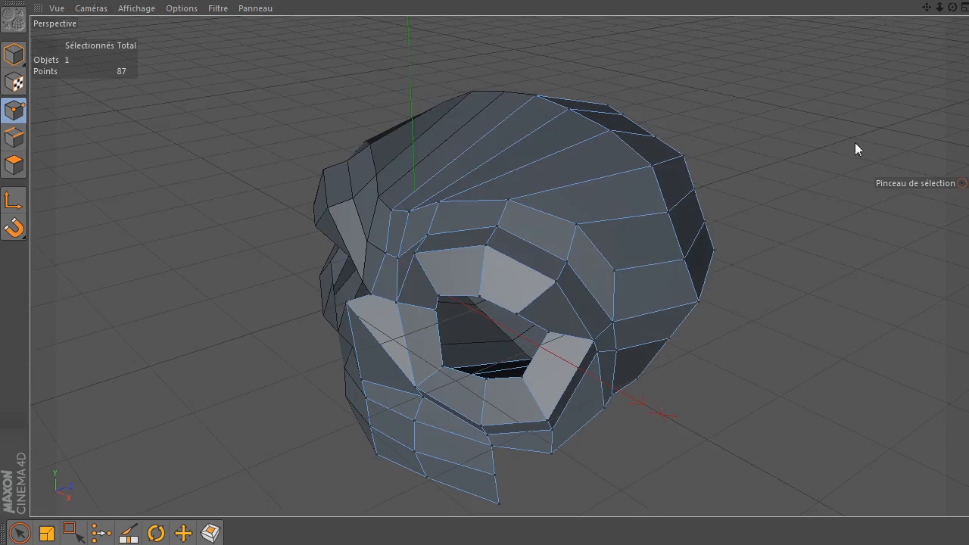
left_click(130, 535)
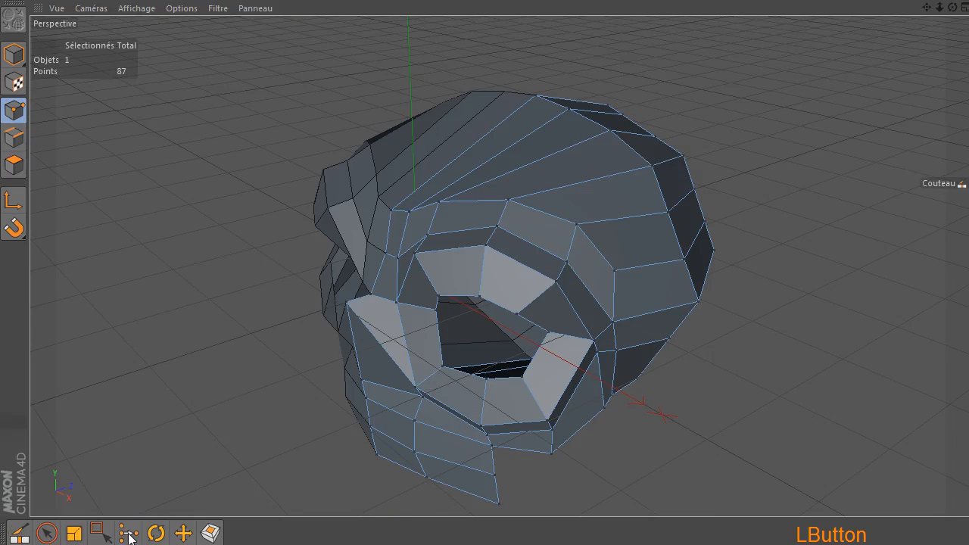
left_click(14, 164)
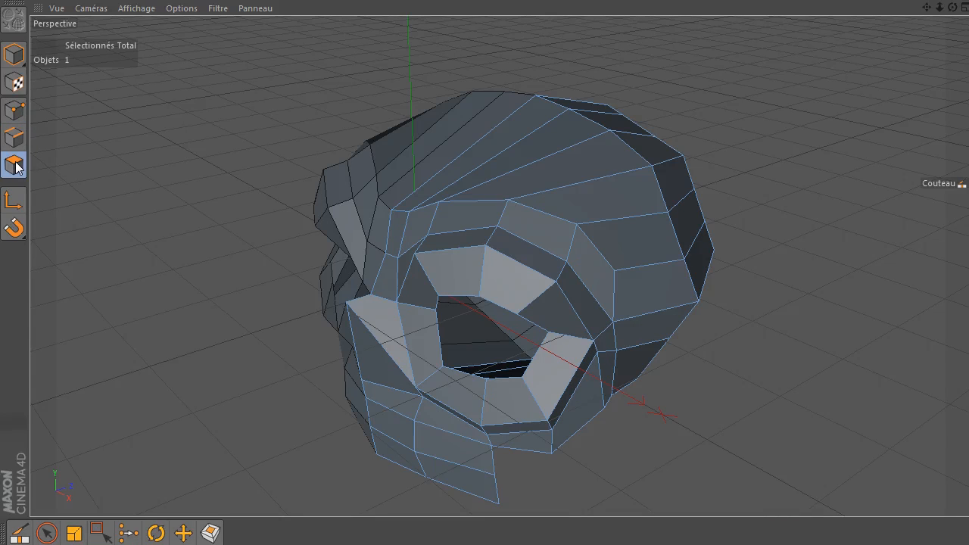
left_click(474, 145)
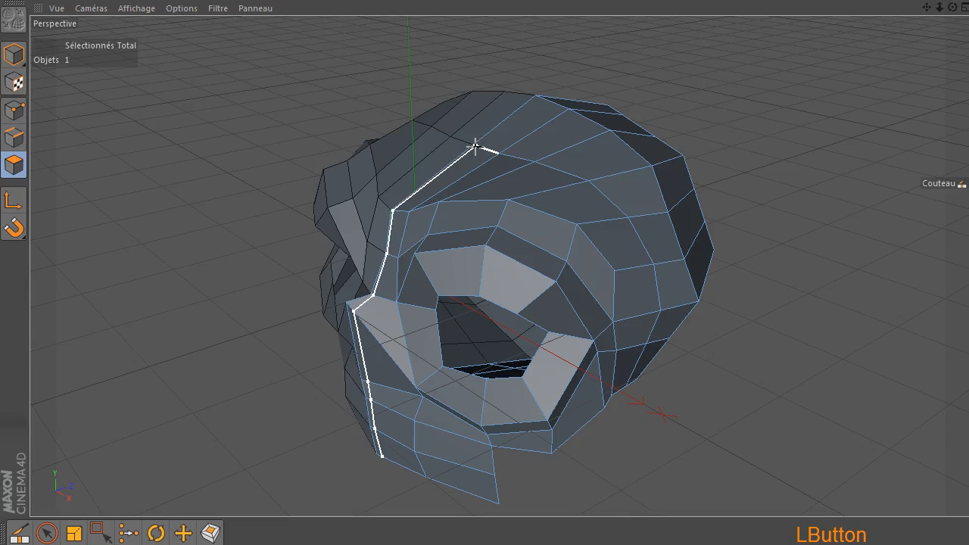
- Raise the three new loop points nearest the symmetry axis to round the forehead, and check the shape with Hyper NURBS smoothing
left_click(13, 110)
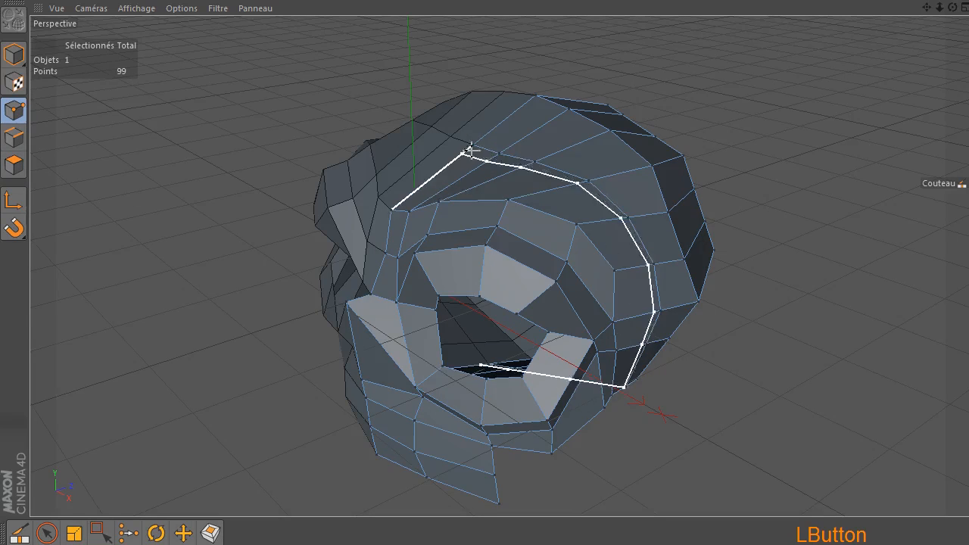
left_click(57, 530)
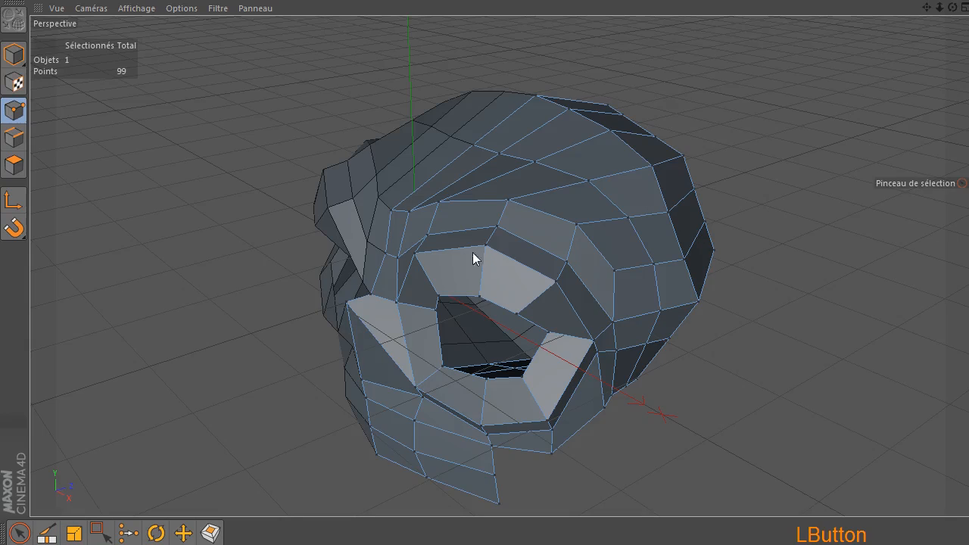
left_click_drag(475, 145, 544, 31)
left_click(502, 154)
left_click(534, 162)
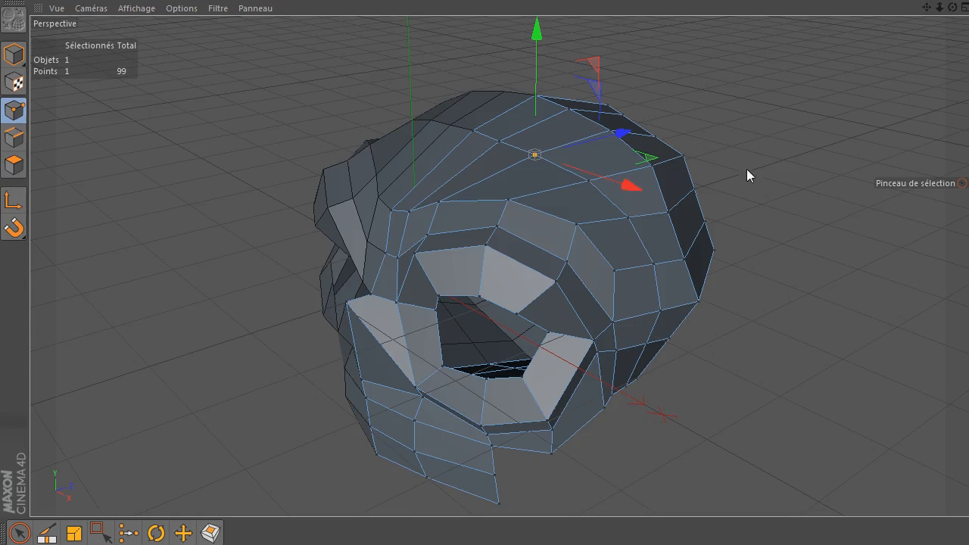
left_click_drag(953, 7, 798, 68)
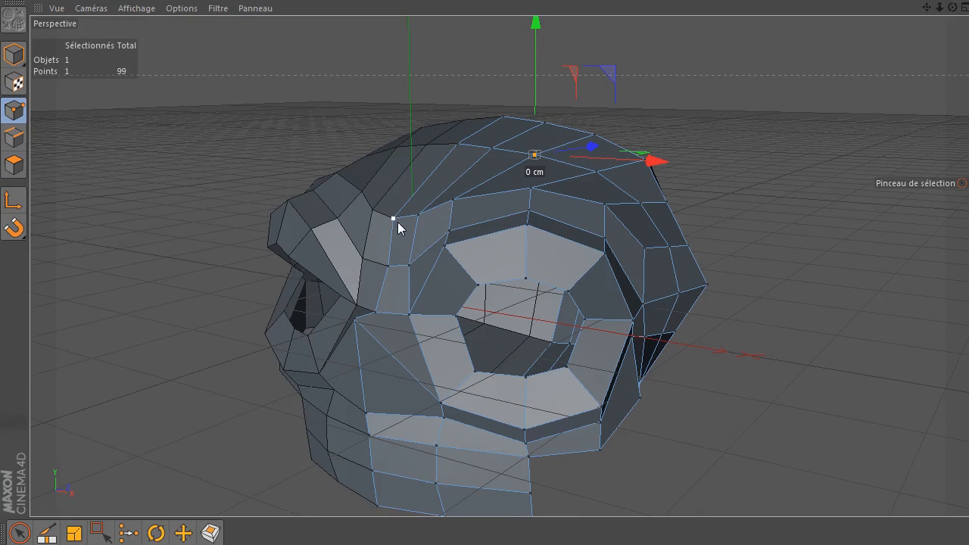
left_click_drag(535, 155, 535, 159)
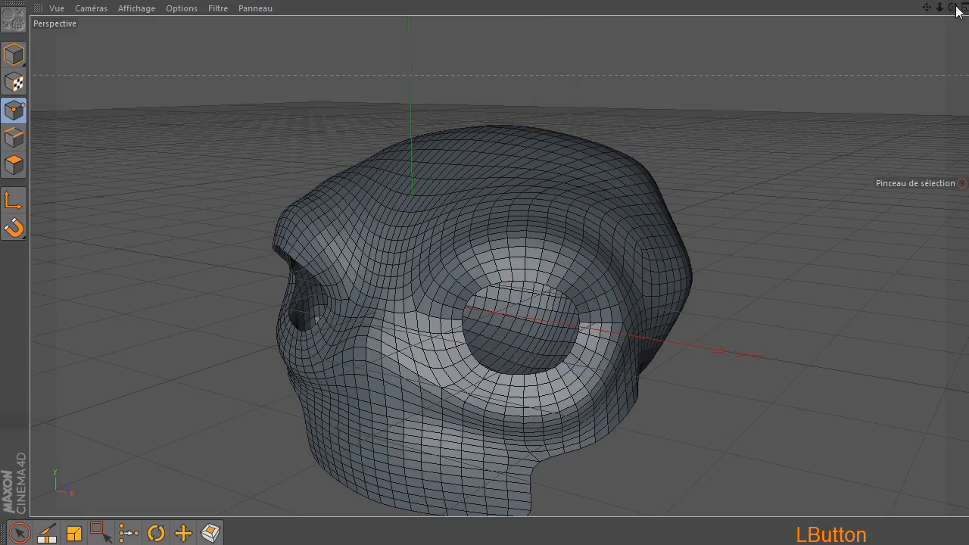
left_click_drag(952, 7, 901, 42)
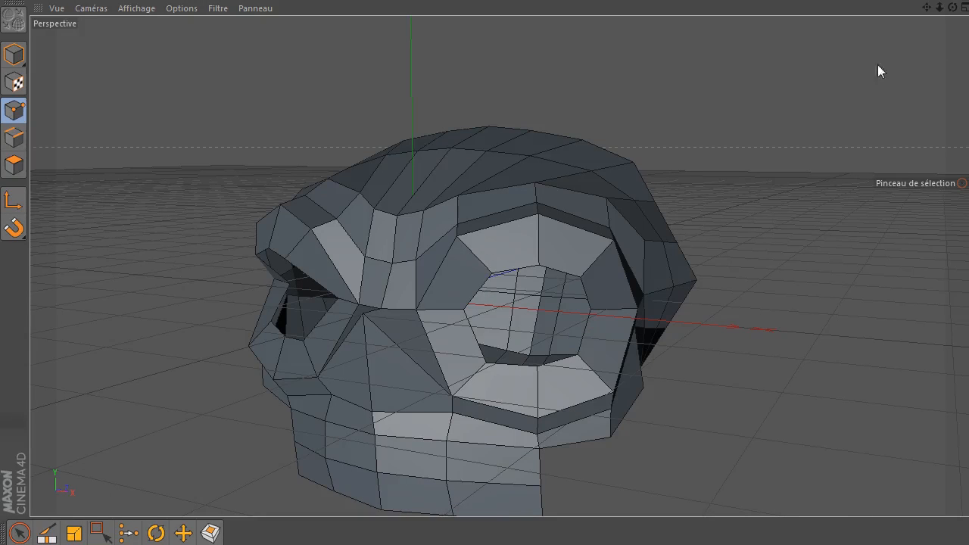
- Loop-select the open border edges of the eye socket and extrude them along Z into the skull to give the socket depth
left_click_drag(929, 11, 935, 30)
left_click(12, 138)
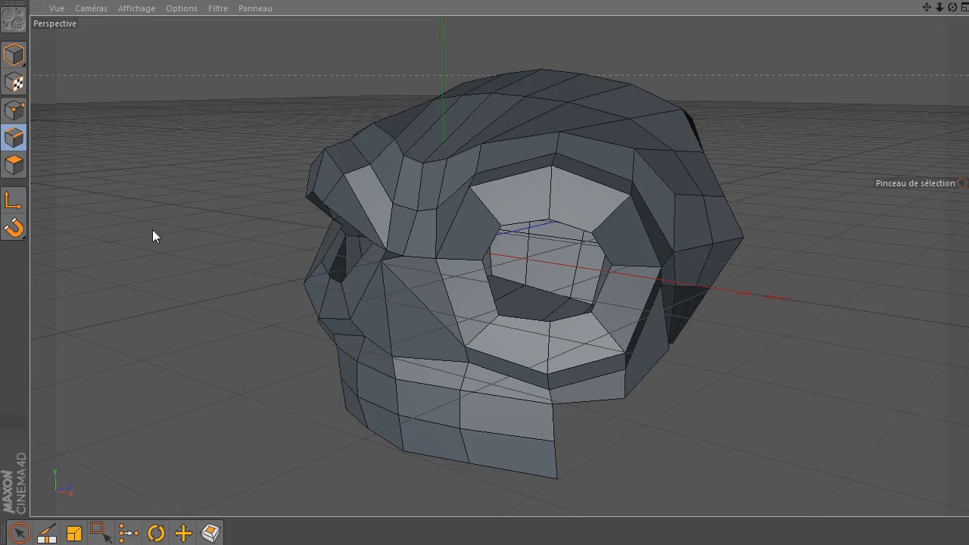
key("u")
key("l")
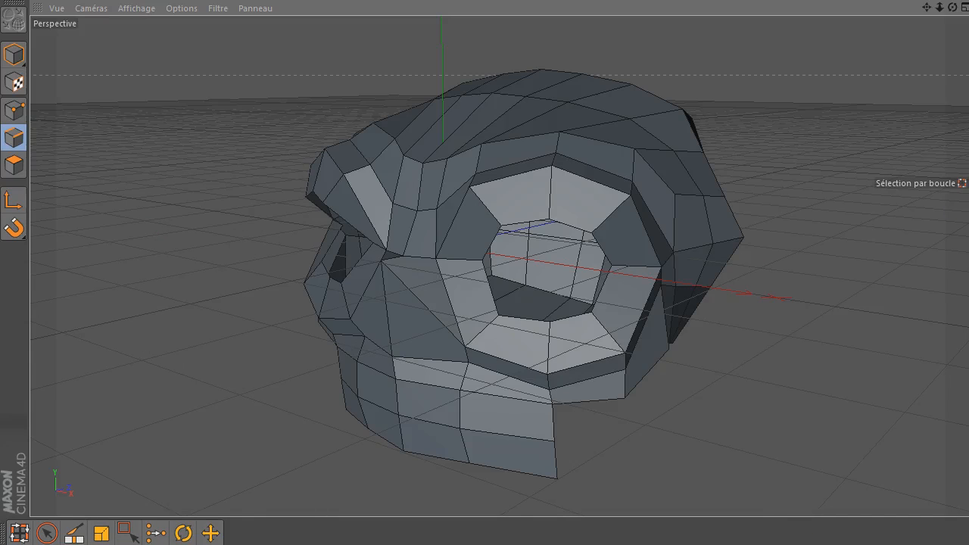
left_click(667, 303)
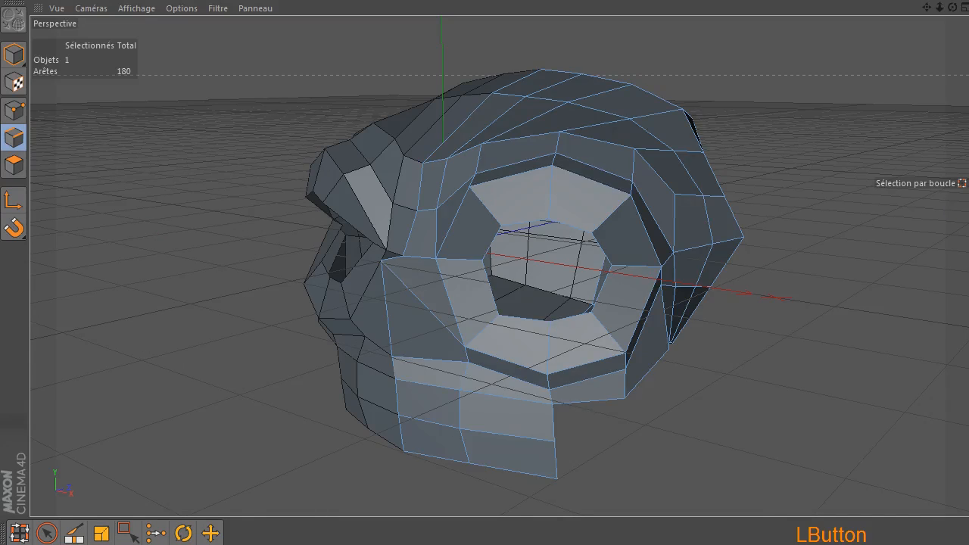
left_click(528, 222)
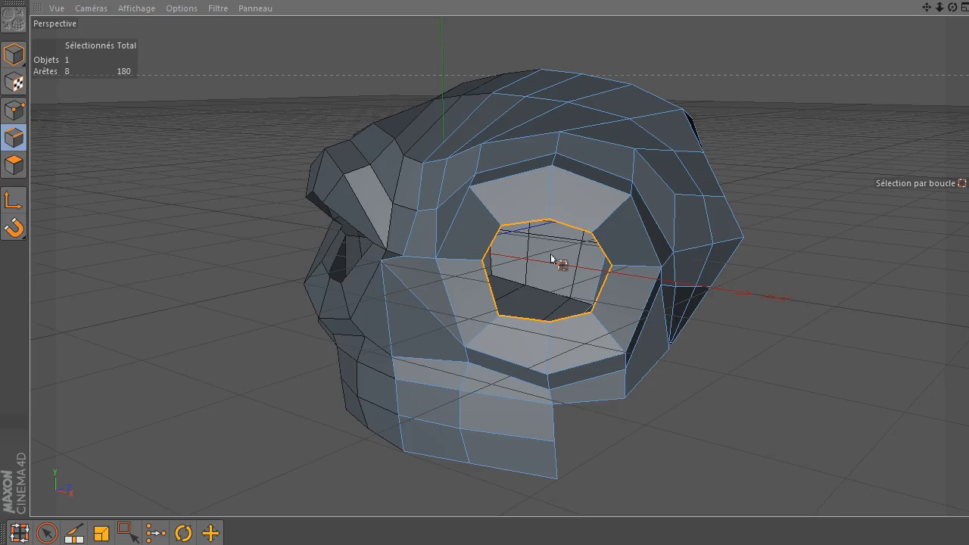
mouse_move(953, 7)
left_mouse_down()
mouse_move(924, 31)
mouse_move(953, 9)
left_mouse_up()
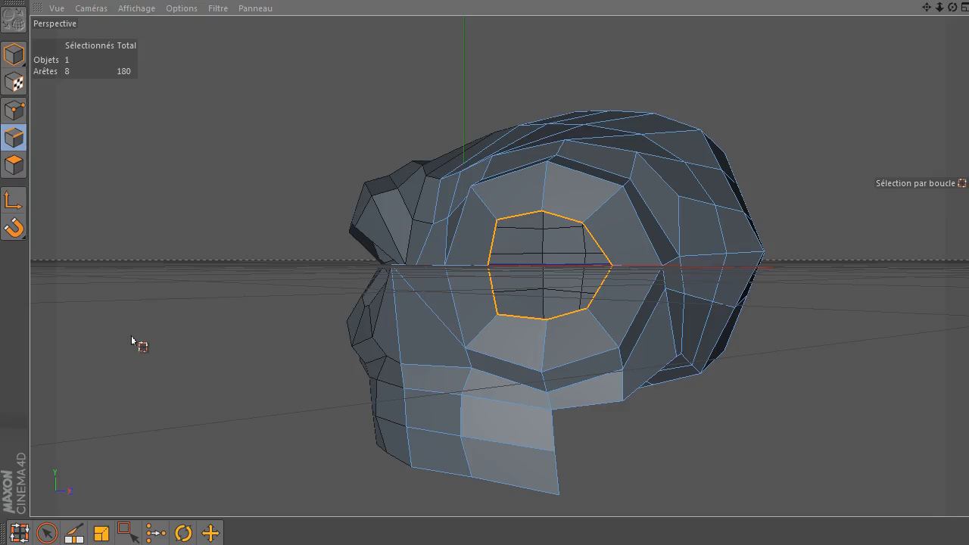
key("space")
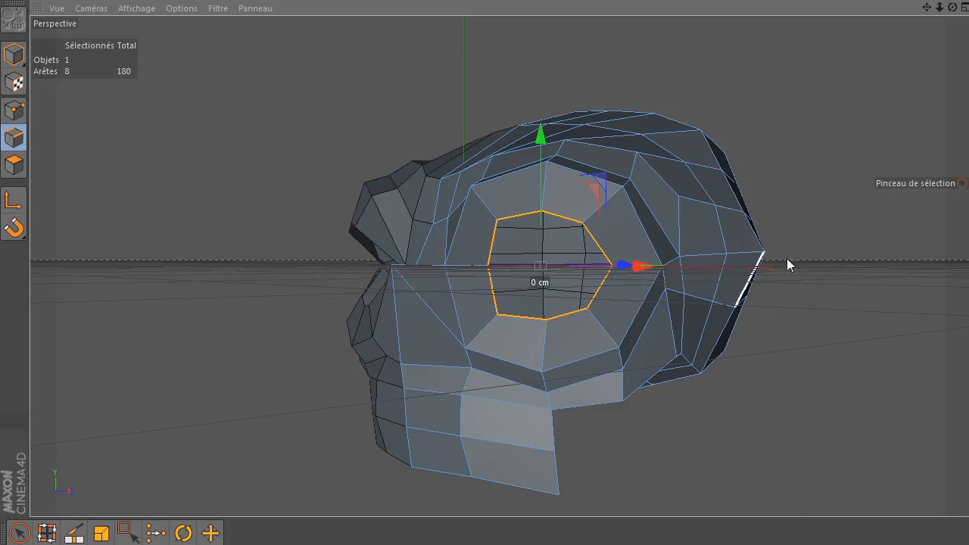
left_click_drag(954, 9, 955, 9)
key("ctrl")
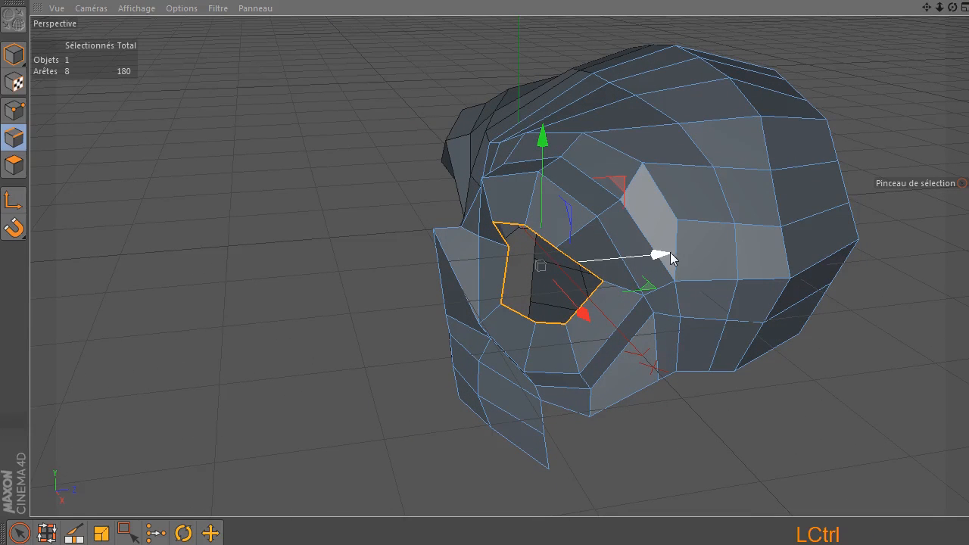
left_click_drag(664, 254, 703, 259, "ctrl")
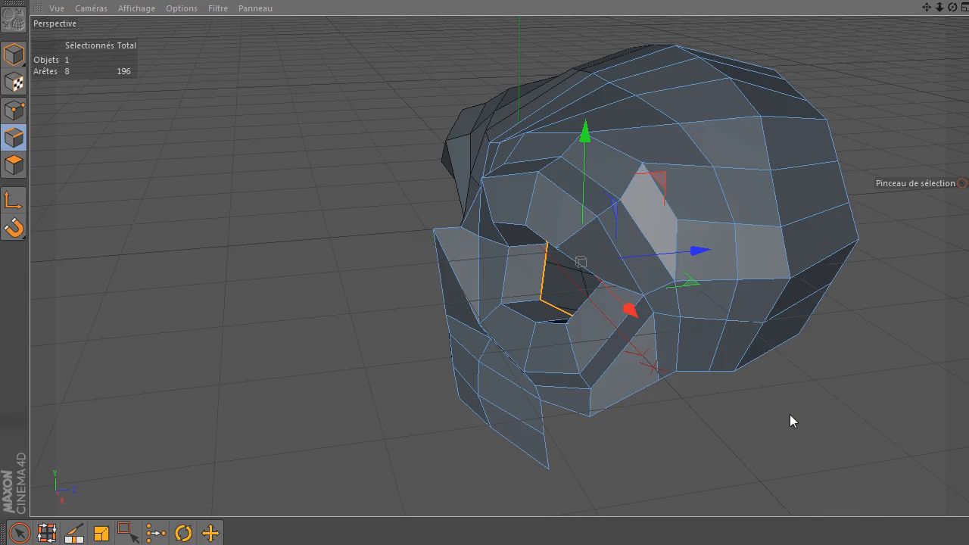
- Scale the extruded eye socket edges down slightly and preview the result with Hyper NURBS smoothing
key("t")
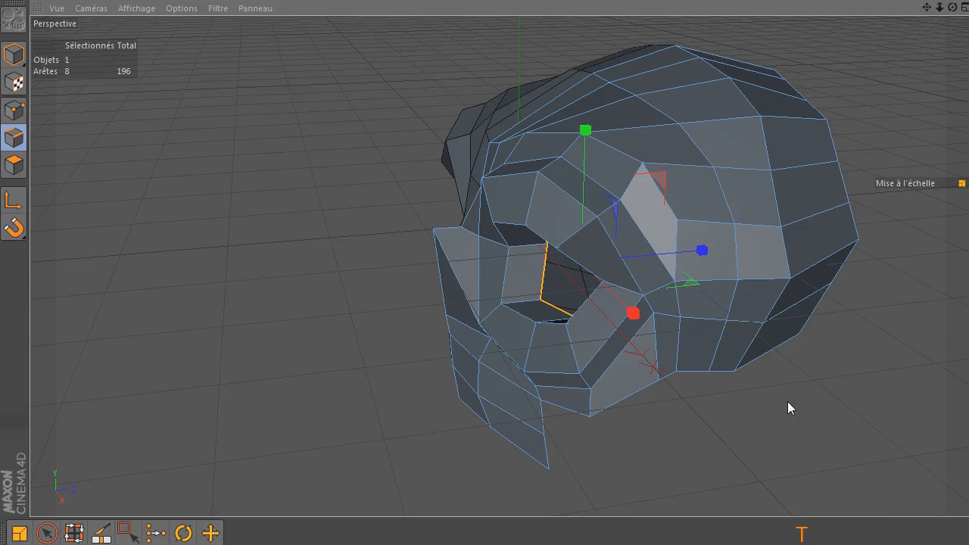
left_click_drag(953, 9, 913, 11)
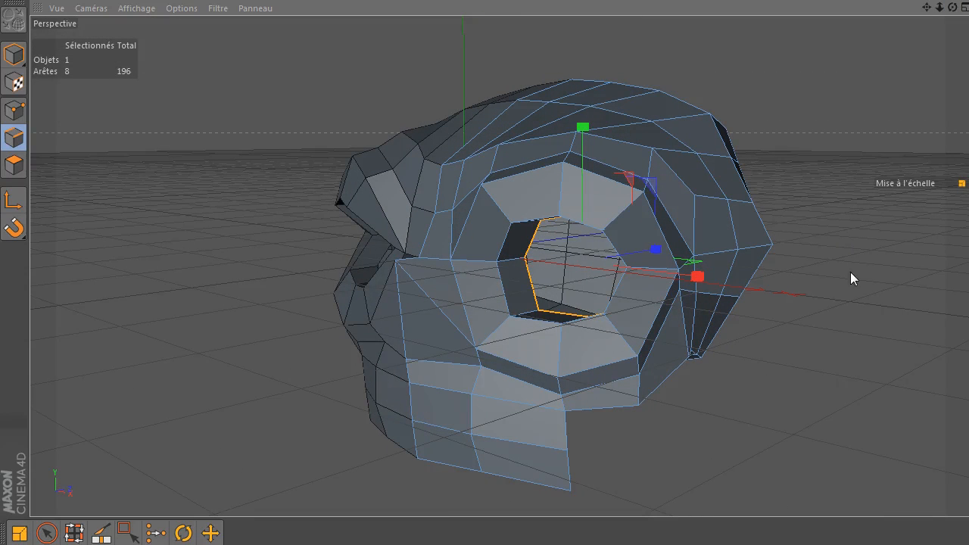
left_click_drag(816, 340, 692, 350)
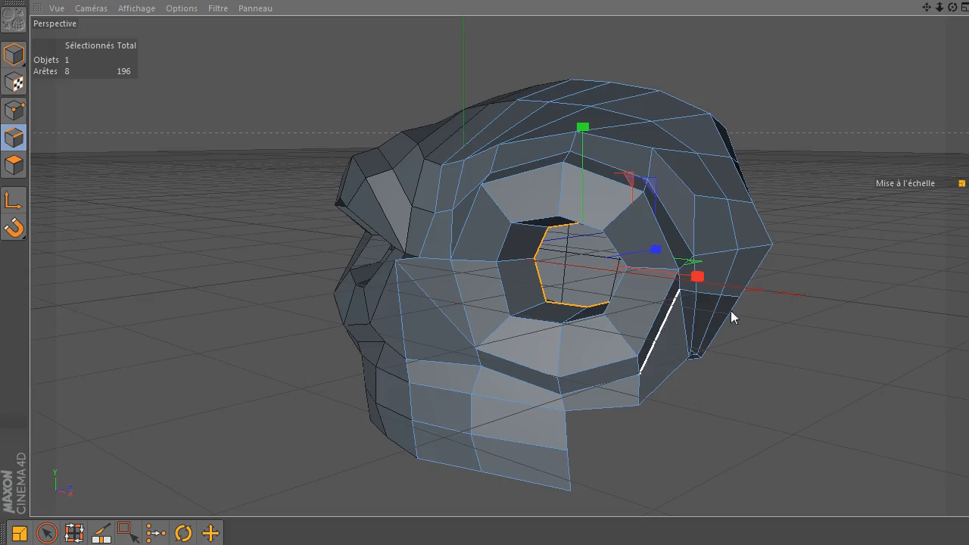
key("q")
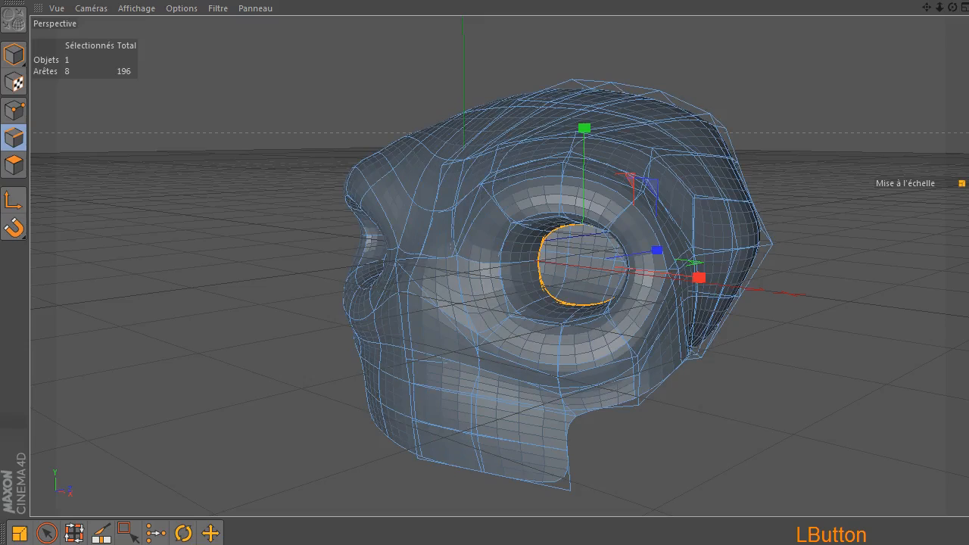
key("q")
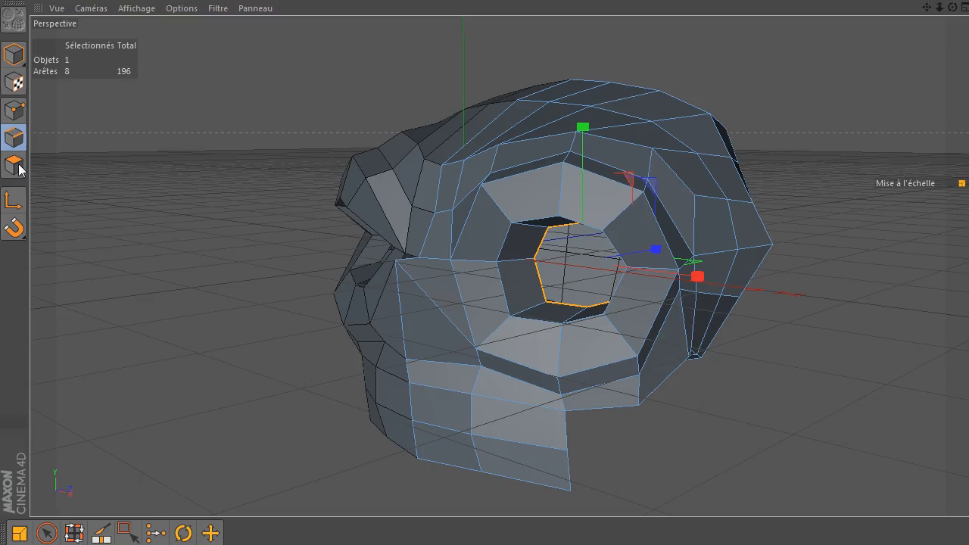
- Select the two nose polygons beside the symmetry axis and inset them with Extrusion interne
left_click(15, 165)
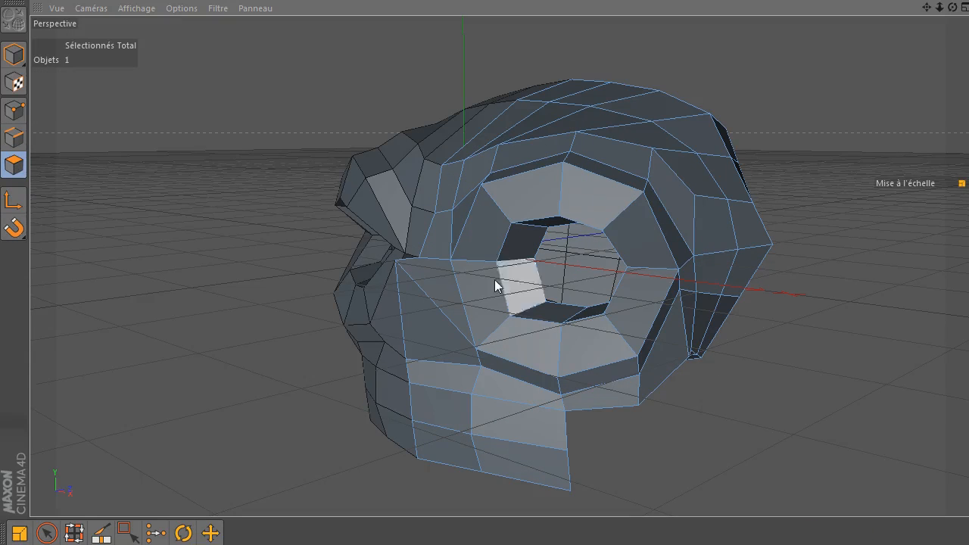
key("space")
left_click_drag(926, 7, 955, 9)
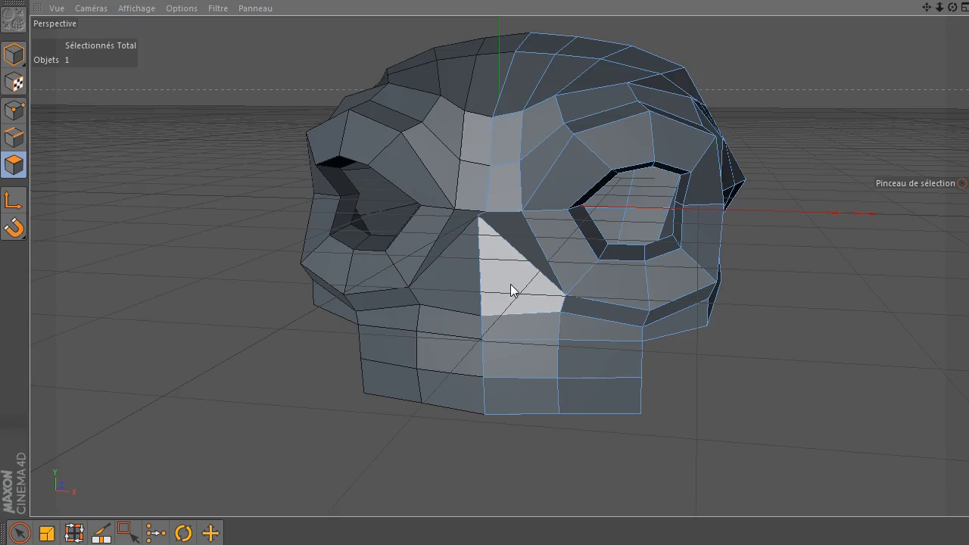
left_click_drag(517, 309, 519, 318)
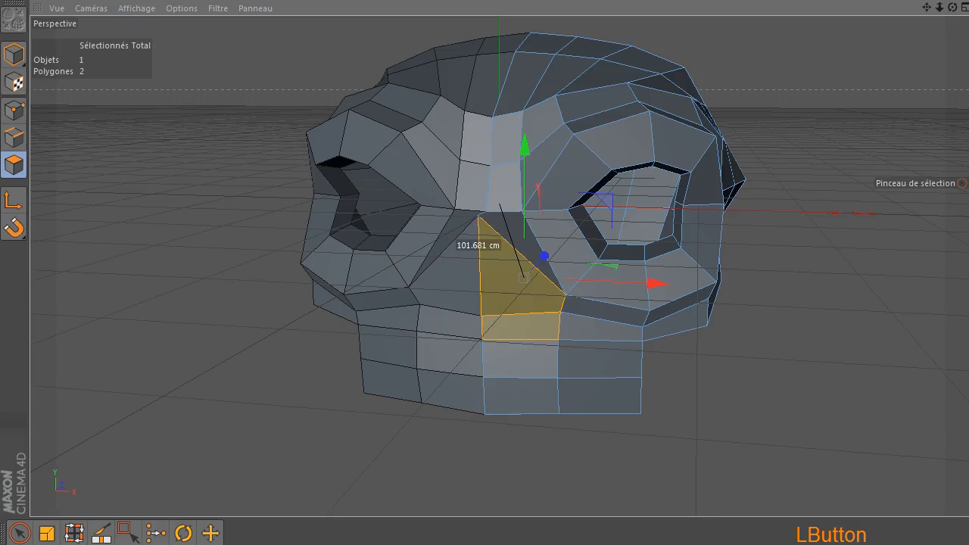
left_click_drag(523, 278, 523, 278)
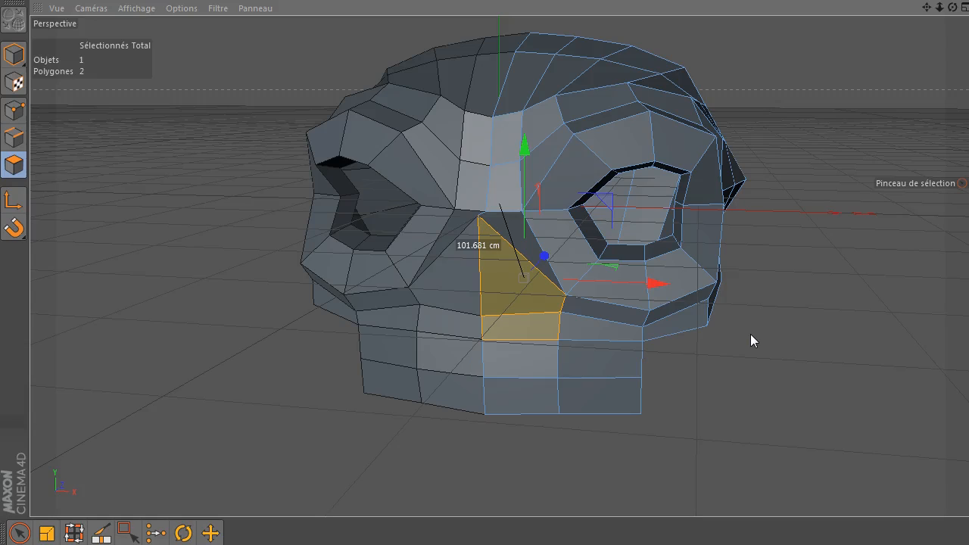
key("i")
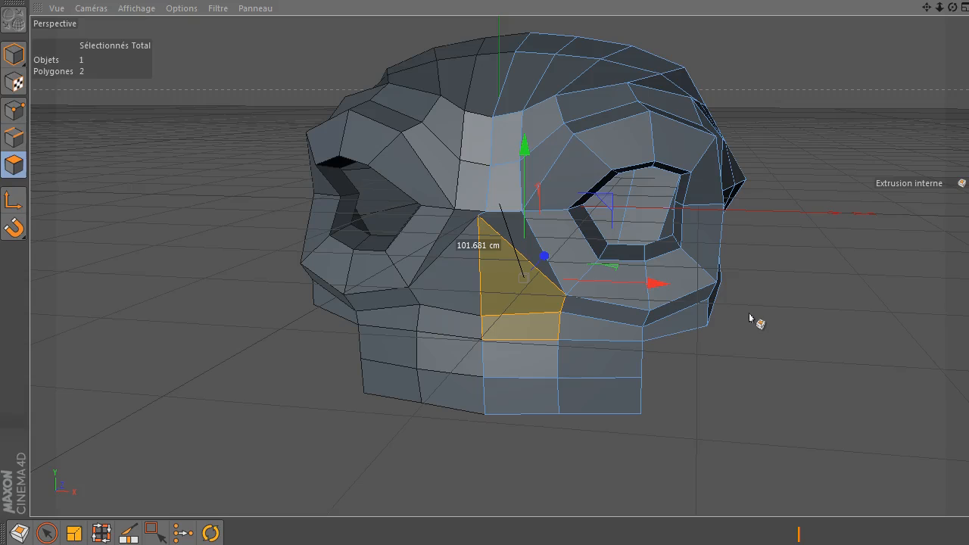
left_click_drag(808, 244, 859, 244)
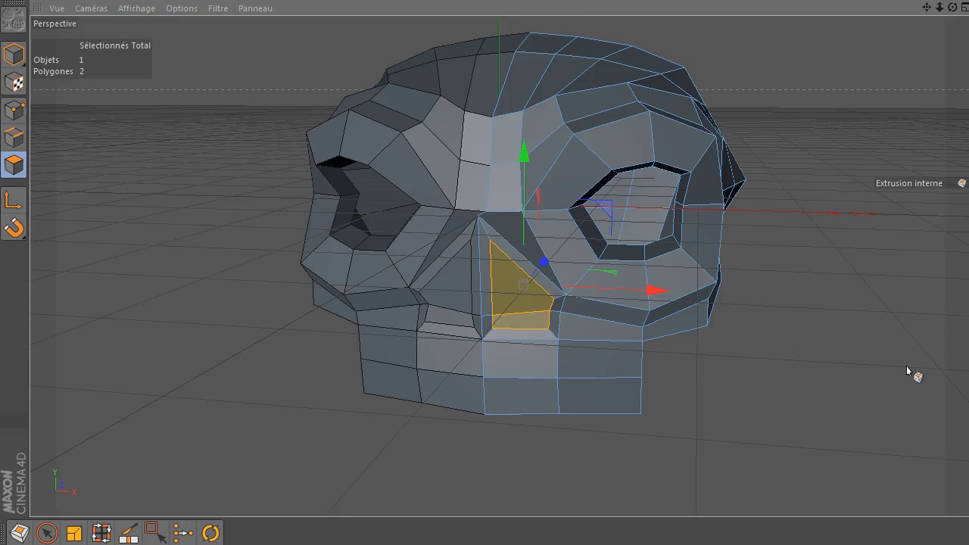
key("space")
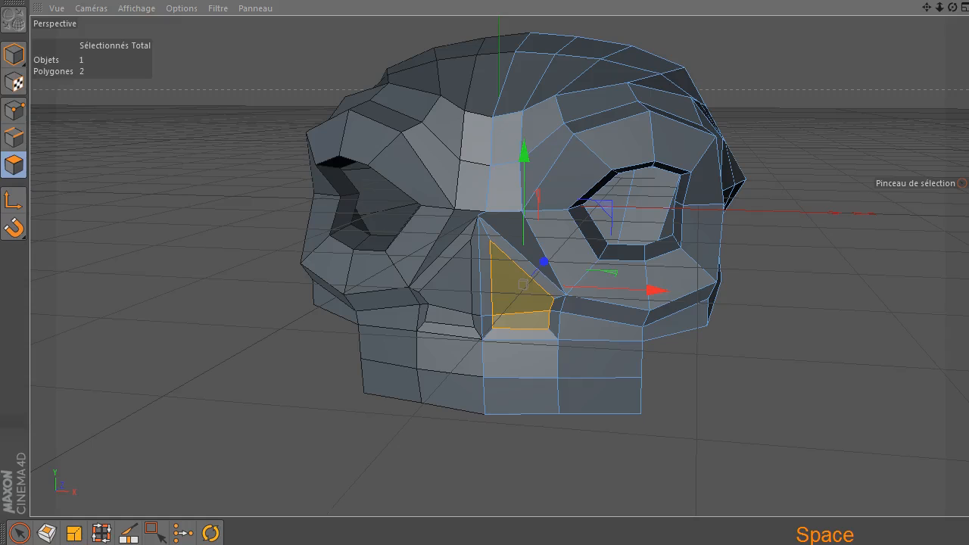
- Extrude the two inset nose polygons along Z into the skull to hollow out the nostril
left_click_drag(953, 7, 837, 29)
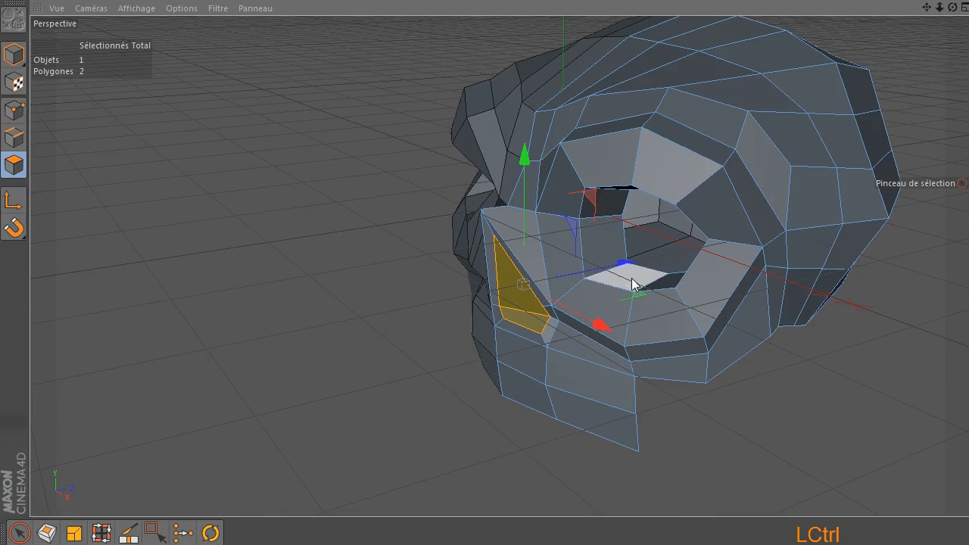
left_click_drag(624, 262, 665, 257, "ctrl")
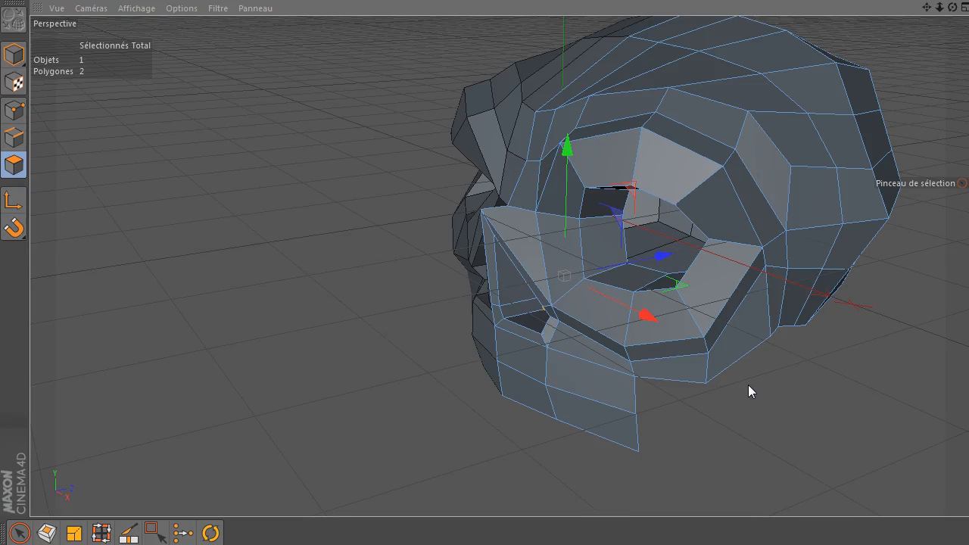
key("t")
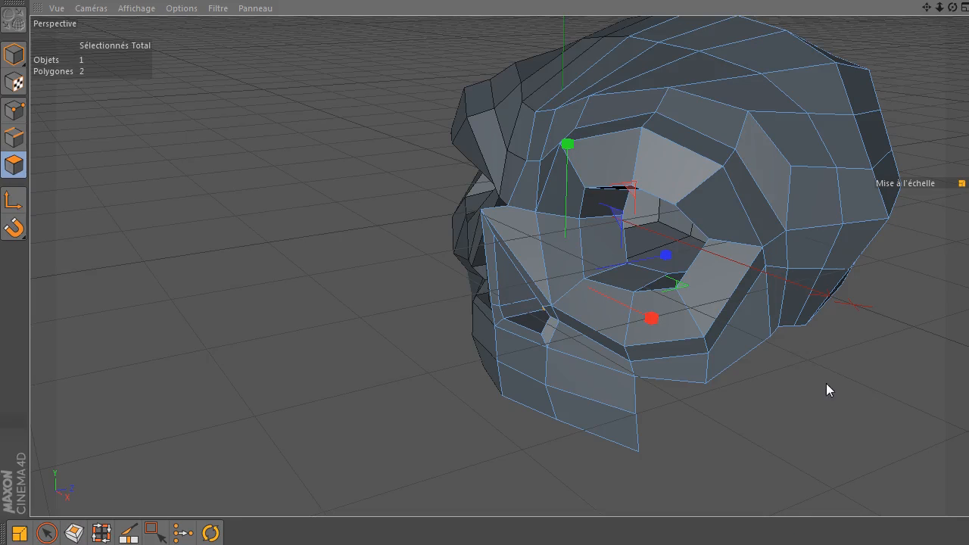
- Scale the extruded nose polygons slightly along X, deselect them and preview the nose cavity with Hyper NURBS smoothing
left_click_drag(953, 8, 924, 171)
left_click_drag(858, 288, 745, 340)
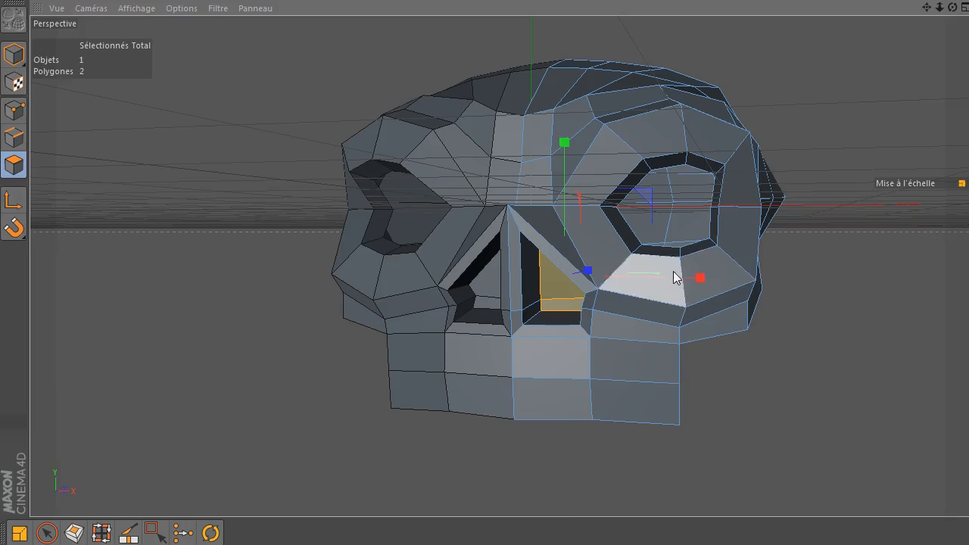
left_click_drag(700, 278, 689, 297)
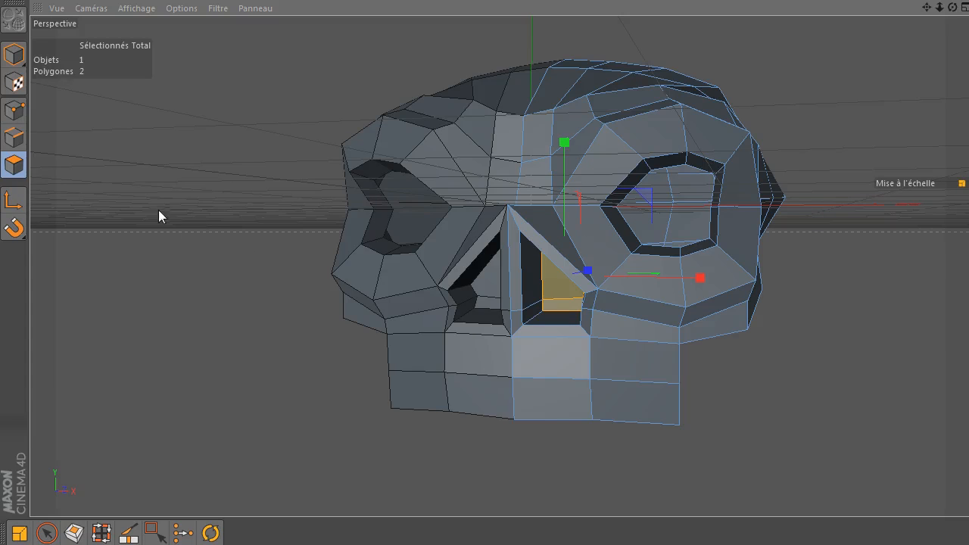
key("space")
left_click(196, 269)
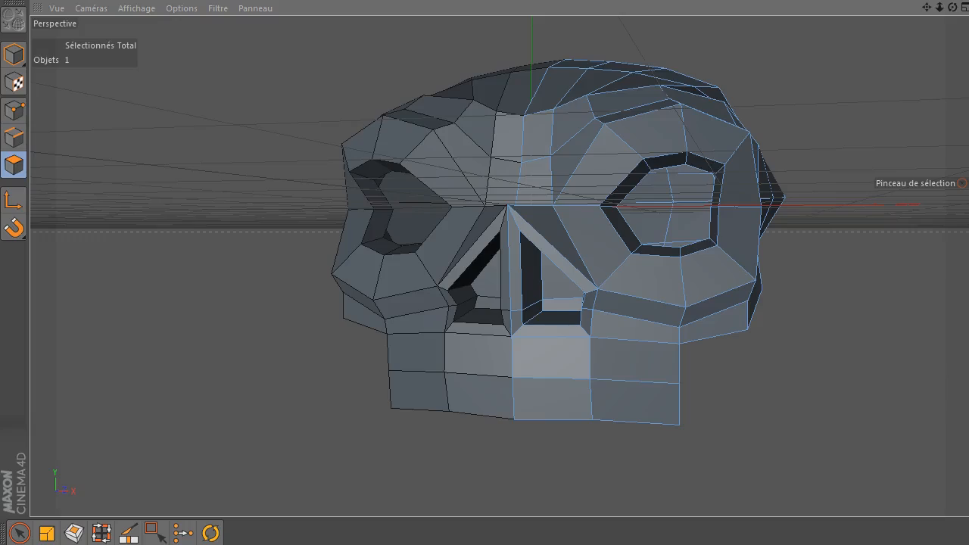
key("q")
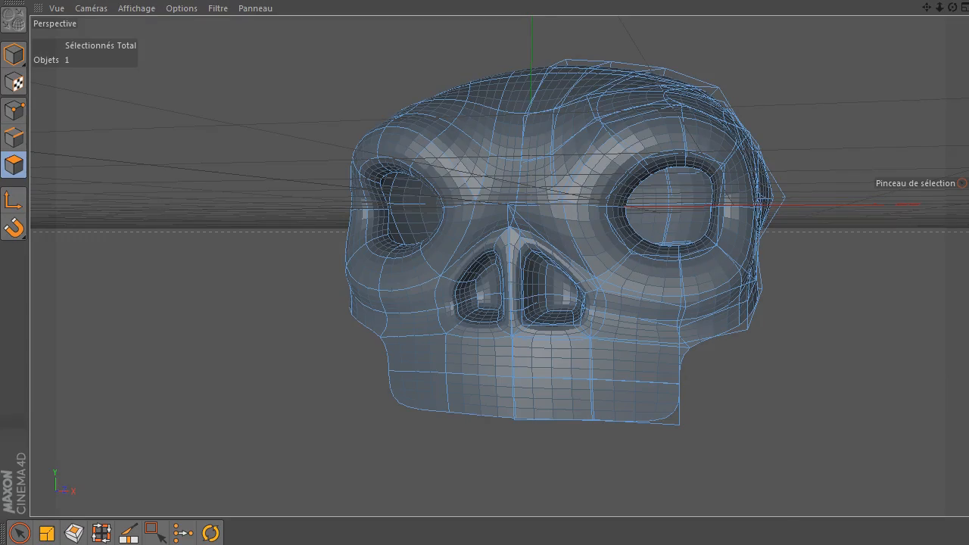
left_click_drag(953, 9, 723, 193)
left_click_drag(439, 320, 853, 112)
left_click_drag(952, 7, 840, 168)
left_click(802, 341)
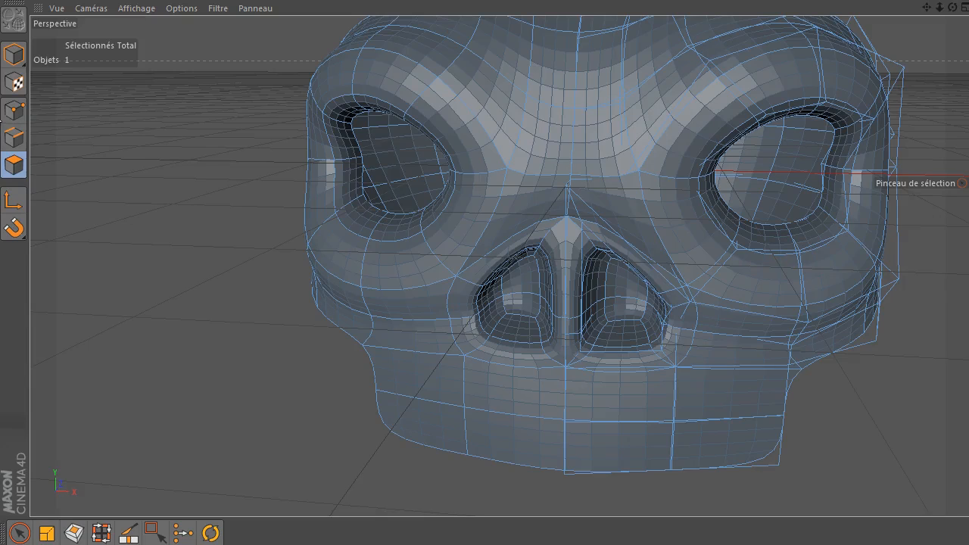
- In point mode, select the two points at the nostril's upper outer corner and shift them slightly inward
left_click(15, 112)
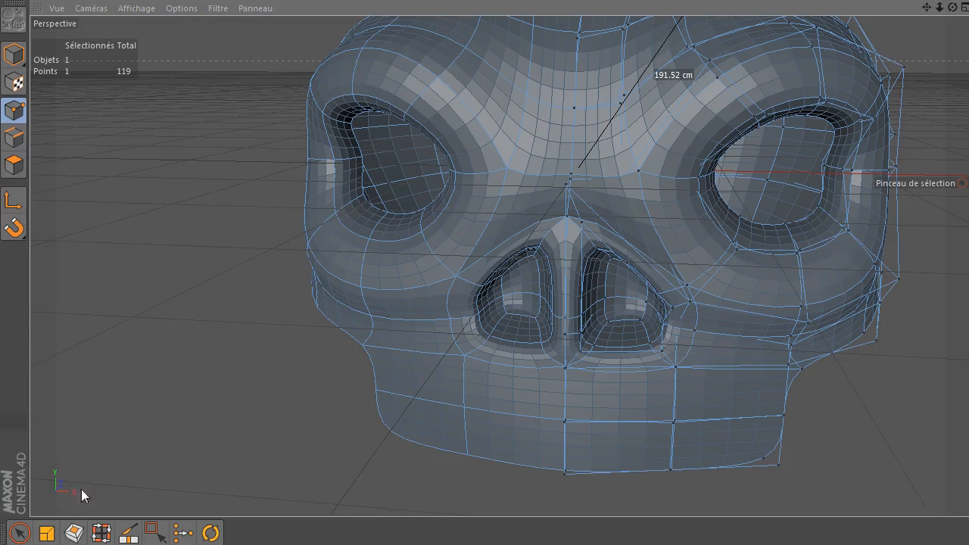
mouse_move(653, 327)
left_mouse_down()
mouse_move(680, 306)
mouse_move(663, 299)
left_mouse_up()
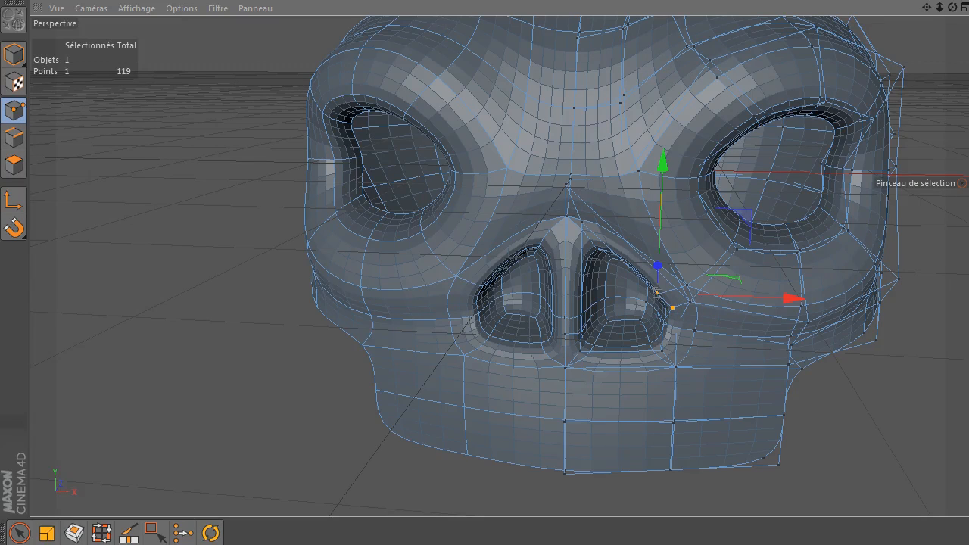
left_click(839, 231)
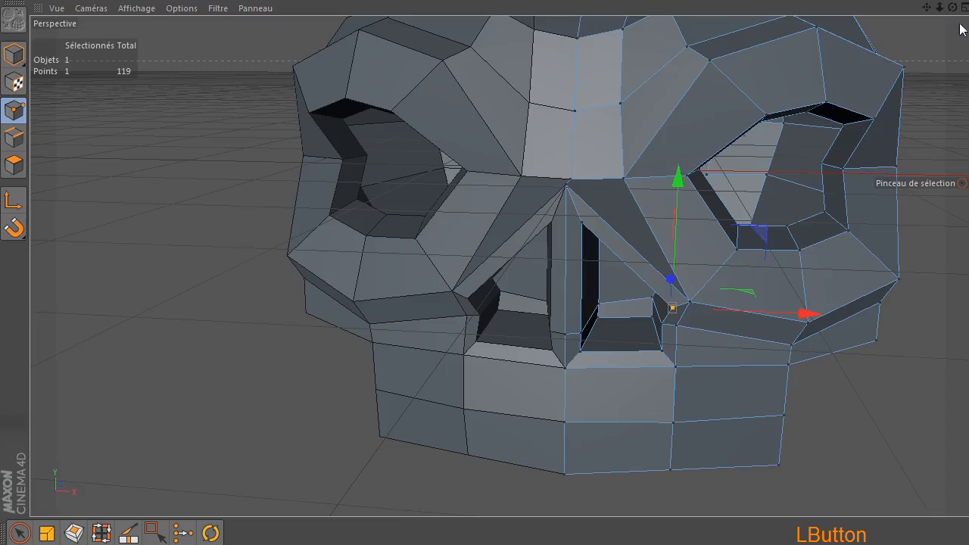
left_click_drag(953, 6, 672, 308)
left_click_drag(672, 308, 672, 308, "alt")
scroll(677, 331, "up", 4)
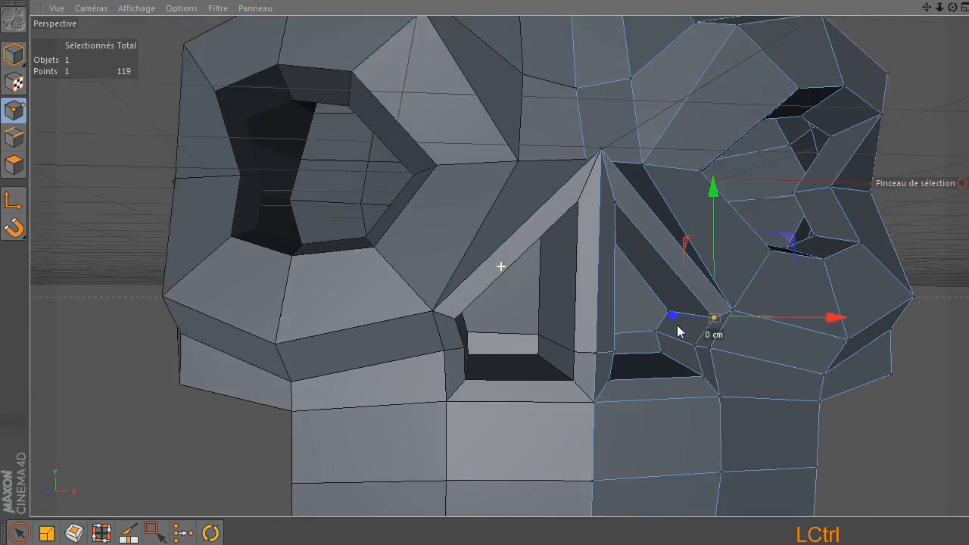
left_click(769, 318, "shift")
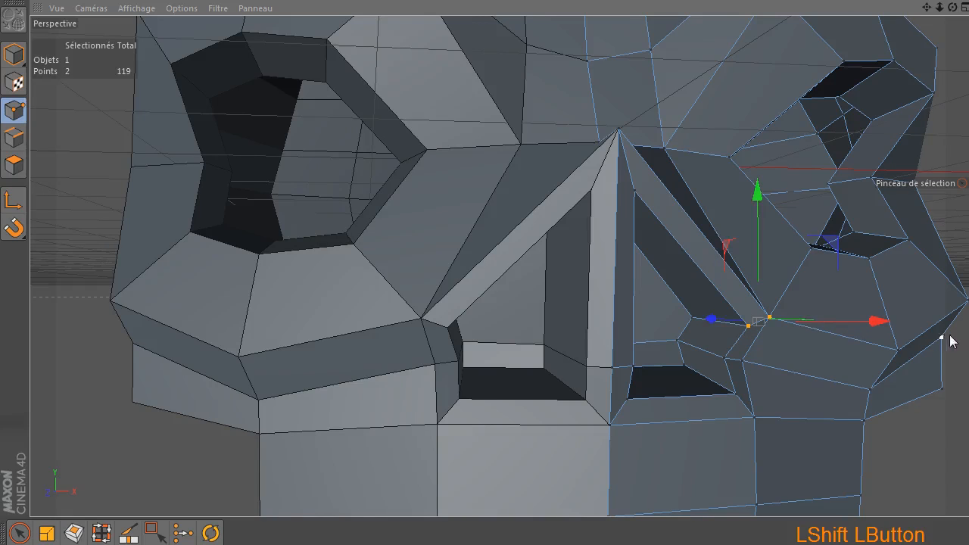
left_click_drag(951, 11, 889, 106)
left_click_drag(901, 333, 890, 339)
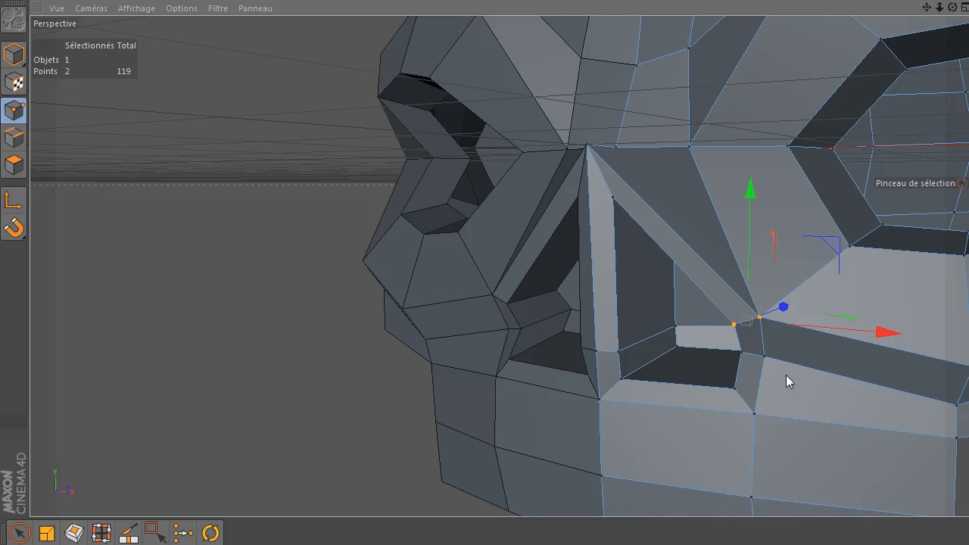
- Adjust the lower pair of outer nostril points along Z and push the two mid-septum points back into the skull
left_click_drag(785, 359, 733, 358)
mouse_move(793, 338)
left_mouse_down()
mouse_move(774, 344)
mouse_move(788, 347)
left_mouse_up()
left_click_drag(645, 349, 598, 358)
left_click_drag(659, 338, 665, 331)
left_click_drag(615, 350, 677, 310)
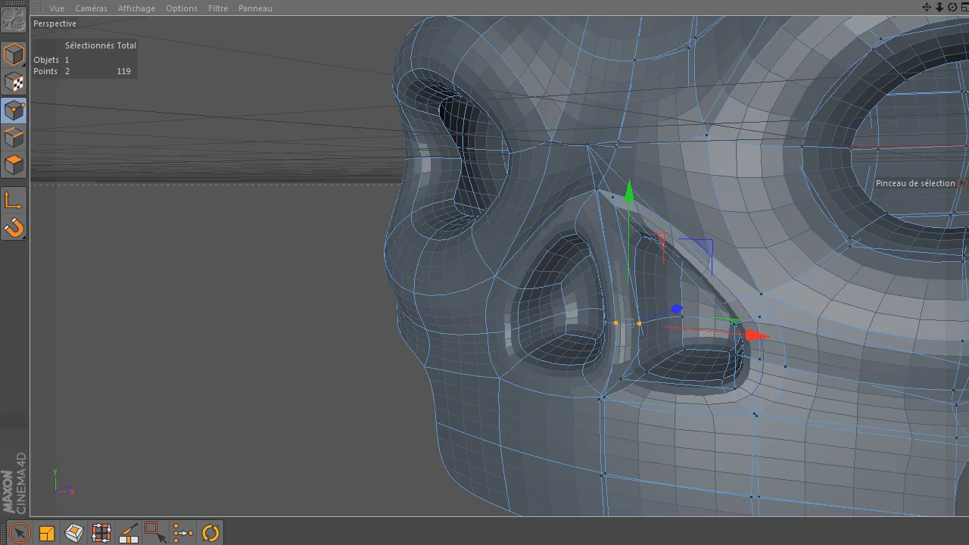
key("q")
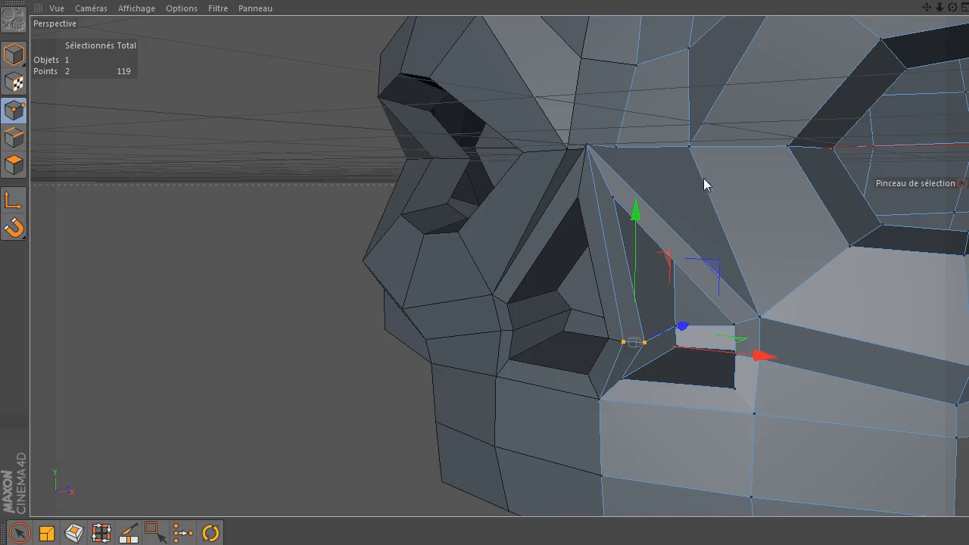
- Select the two points at the top of the nose opening and raise them along Y with smoothing on
left_click_drag(648, 182, 613, 197)
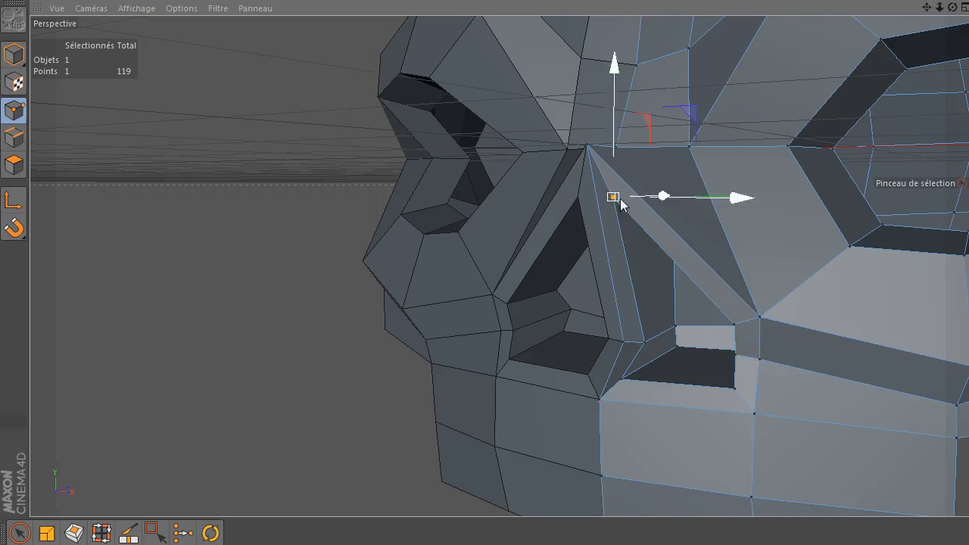
left_click_drag(952, 12, 608, 210)
left_click(591, 143, "shift")
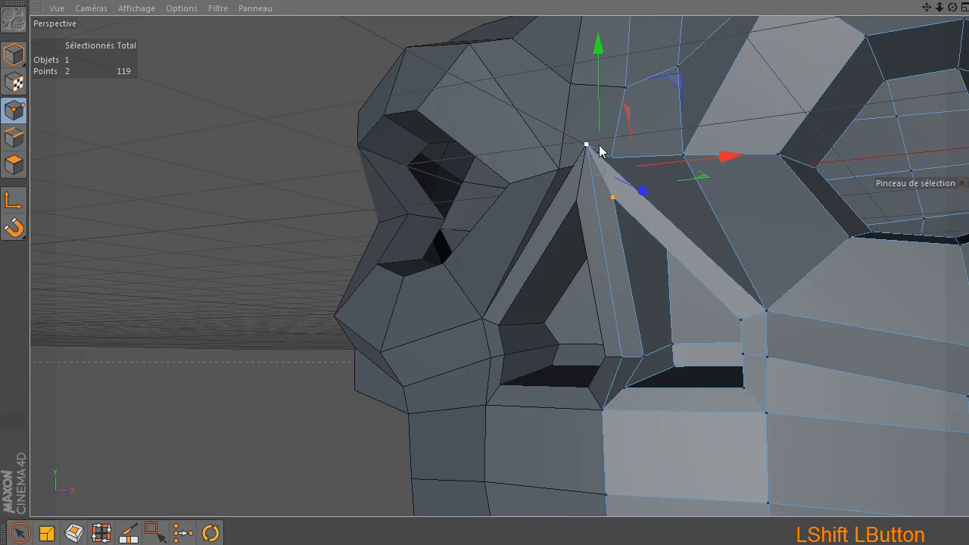
key("q")
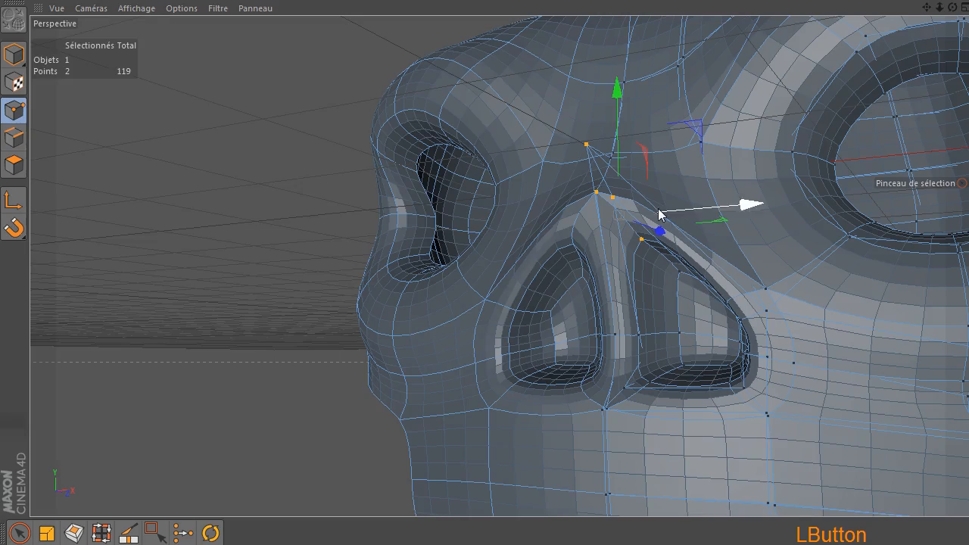
left_click_drag(617, 94, 618, 65)
left_click_drag(952, 15, 853, 176)
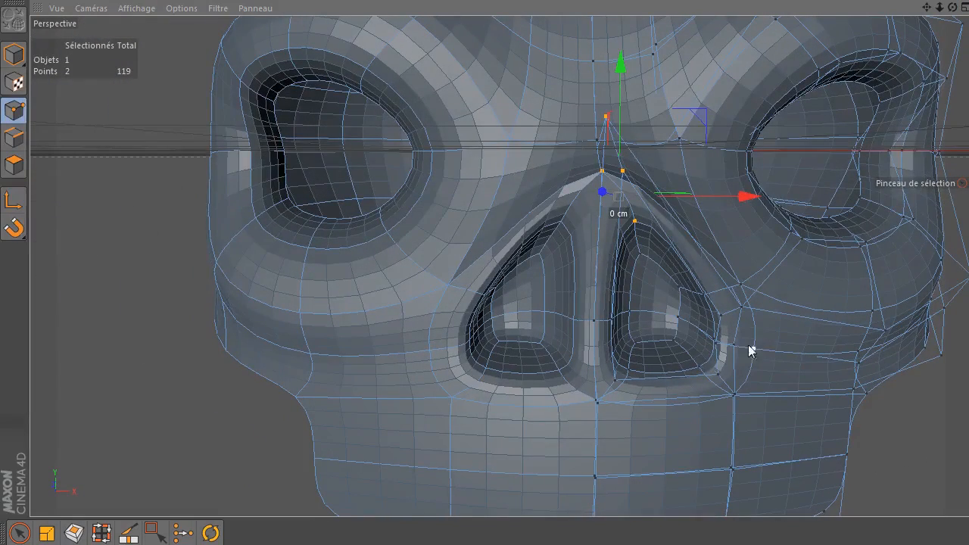
- Select the six points along the nostril's outer edge and move them inward along X to narrow the nose
left_click(968, 222)
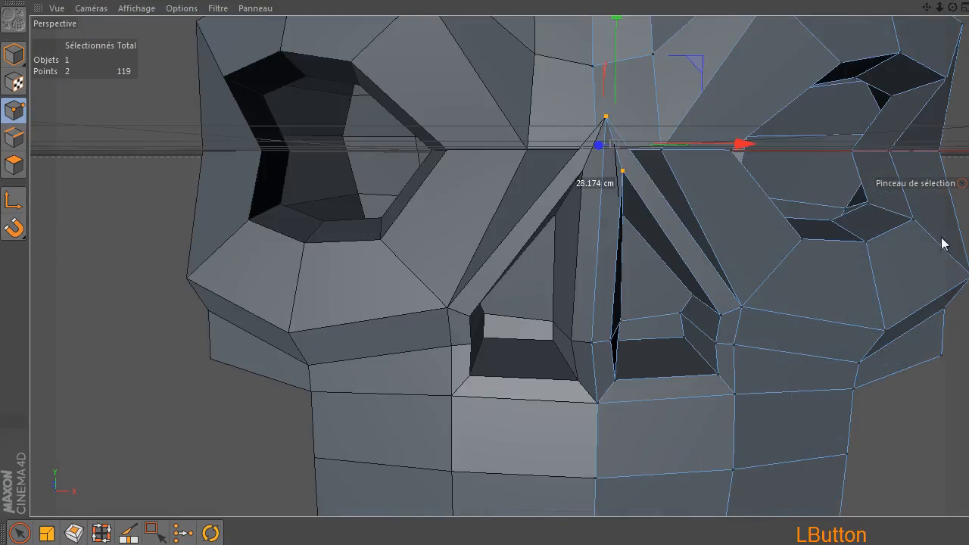
mouse_move(751, 343)
left_mouse_down()
mouse_move(708, 346)
mouse_move(710, 339)
left_mouse_up()
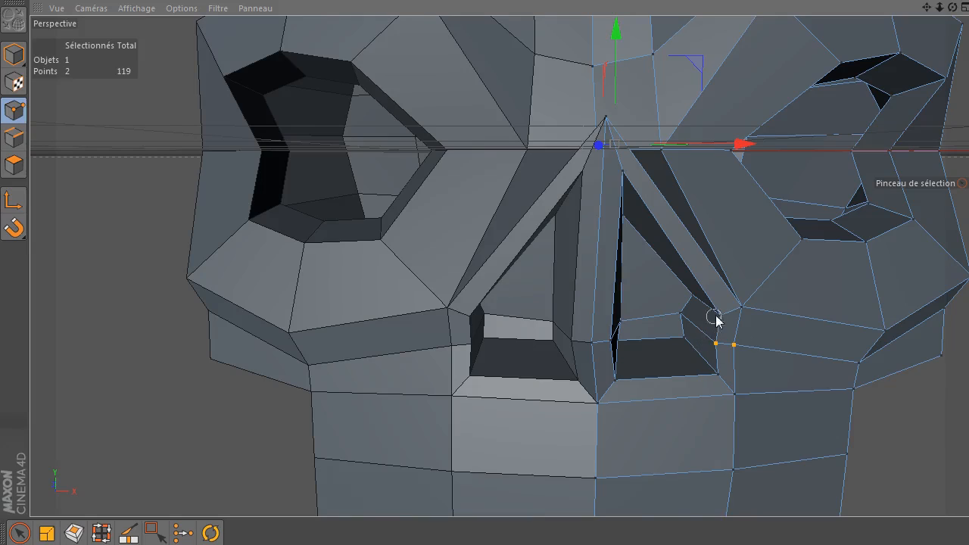
left_click_drag(732, 402, 743, 396)
left_click(955, 270)
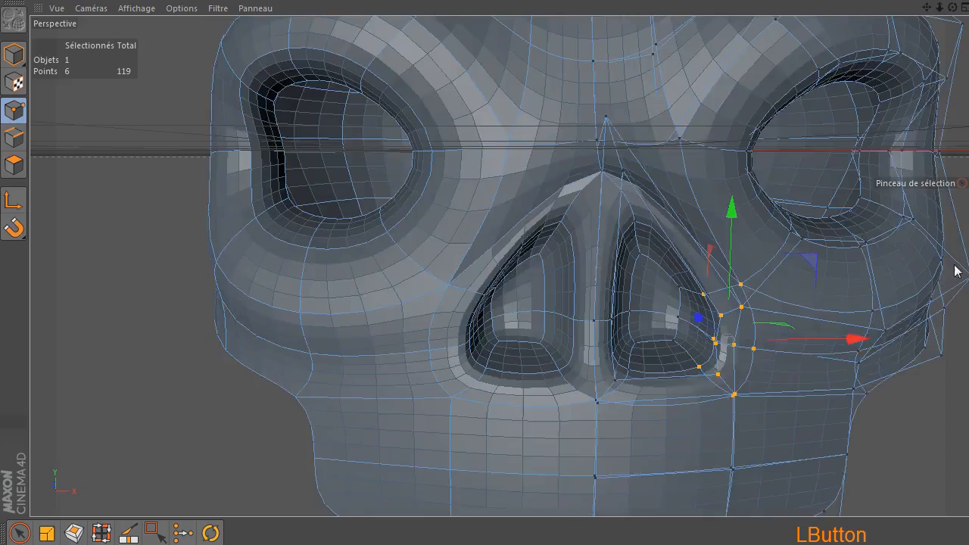
left_click_drag(851, 341, 834, 339)
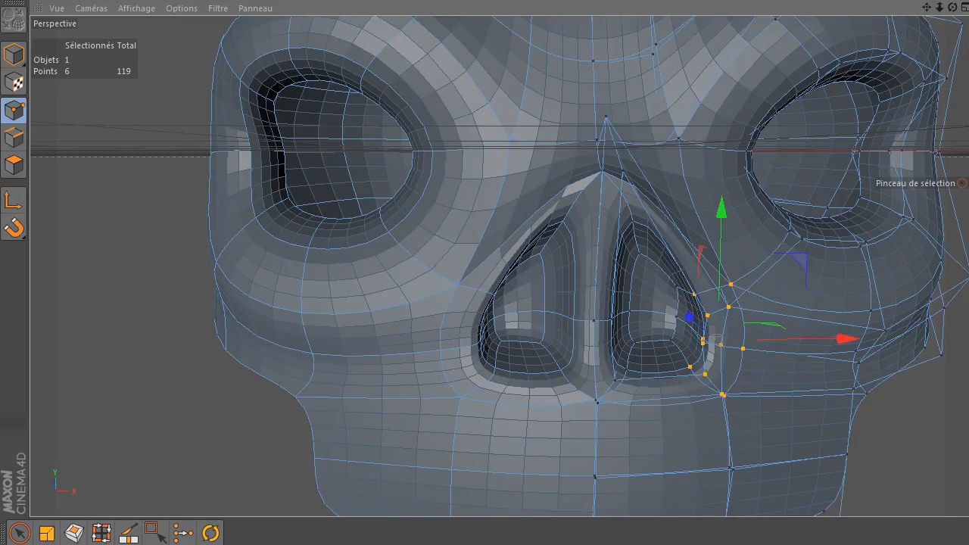
- Select the three deep points on the nostril's outer side, reposition them along X and clear the selection
left_click(955, 270)
mouse_move(667, 334)
left_mouse_down()
mouse_move(662, 340)
mouse_move(683, 343)
left_mouse_up()
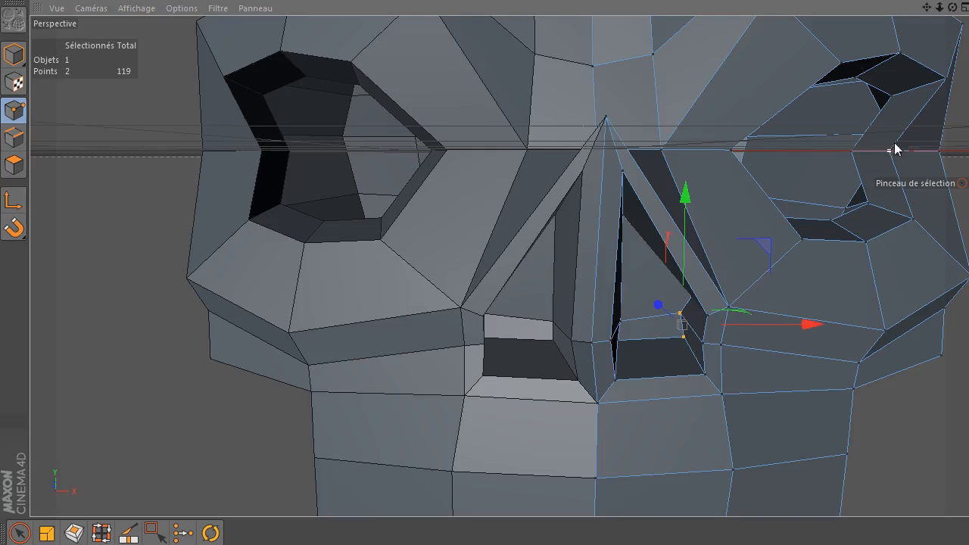
left_click_drag(959, 9, 836, 203)
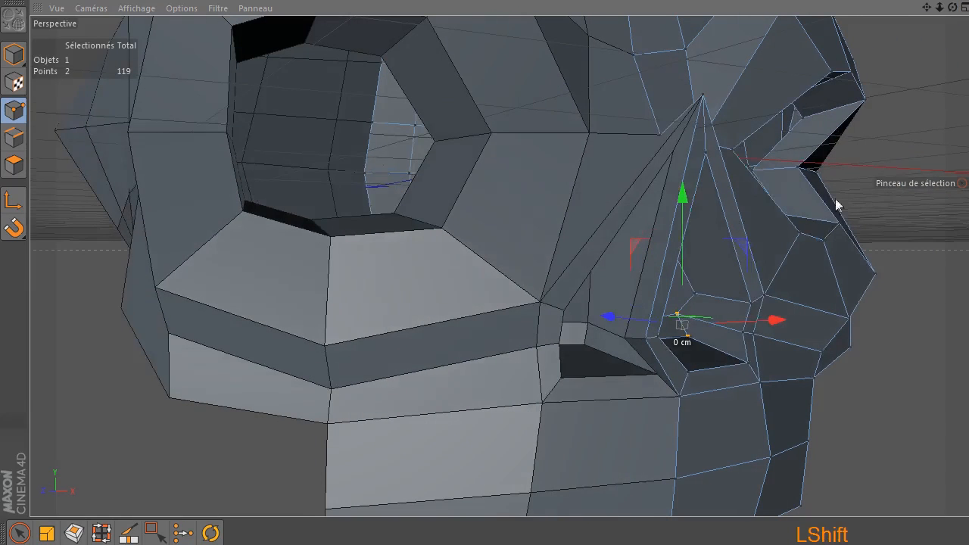
left_click(694, 293, "shift")
left_click_drag(777, 310, 809, 328)
left_click(670, 315)
left_click(744, 329)
left_click(896, 415)
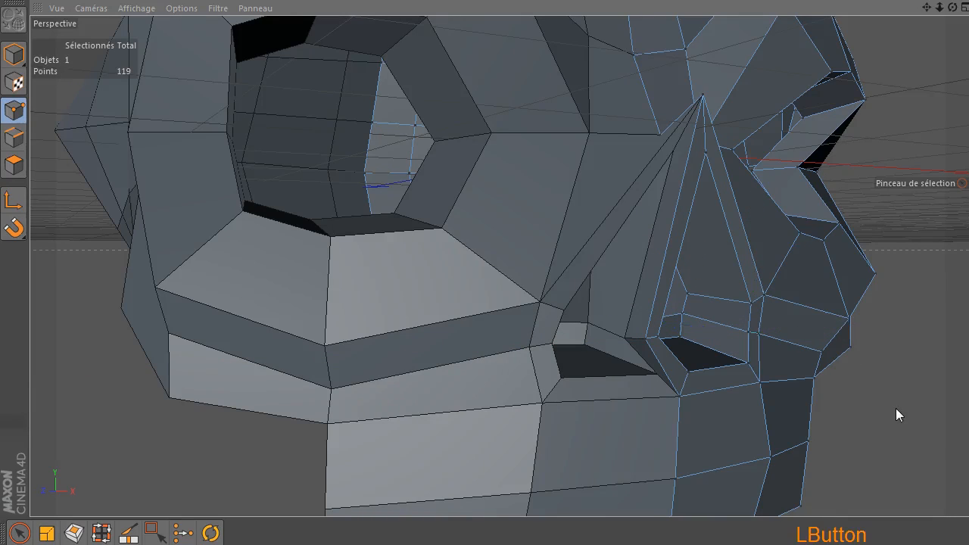
- Examine the smoothed skull and nose from the front, side and below, comparing it with the unsmoothed mesh
left_click_drag(953, 7, 878, 78)
key("q")
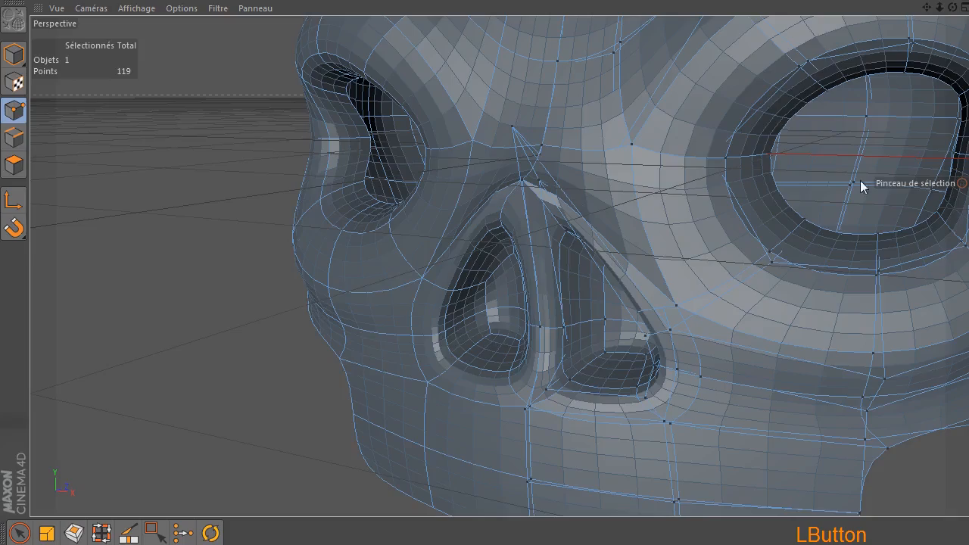
scroll(581, 349, "down", 6)
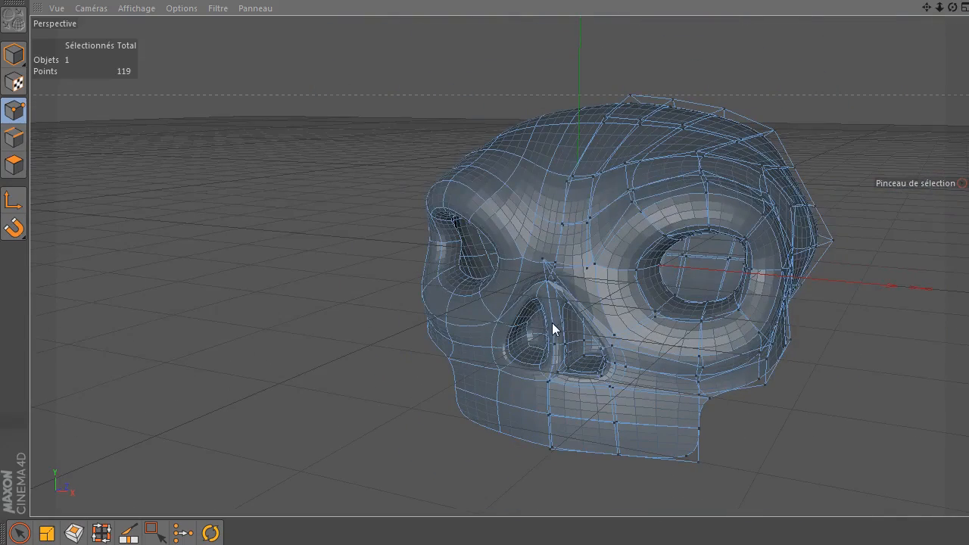
left_click(865, 139)
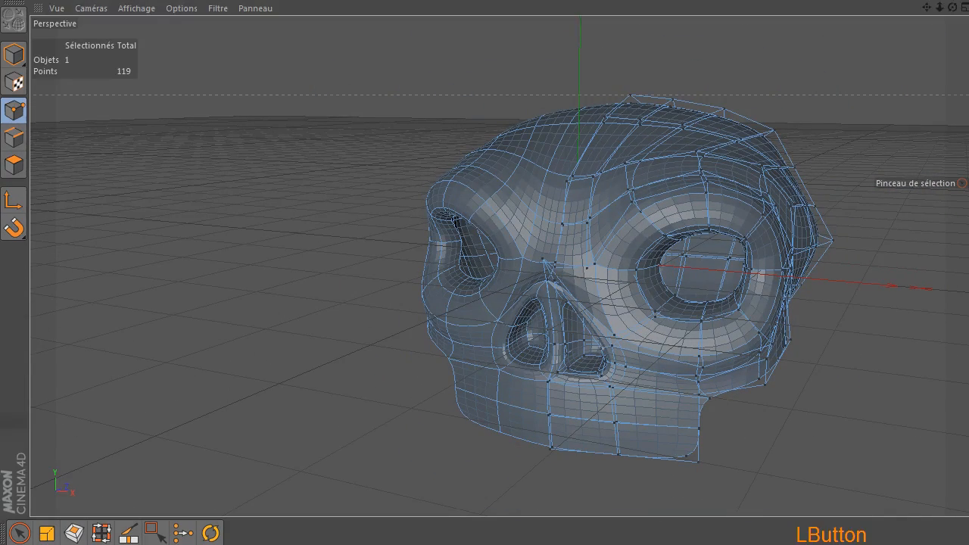
left_click_drag(952, 9, 829, 15)
left_click_drag(577, 258, 601, 322)
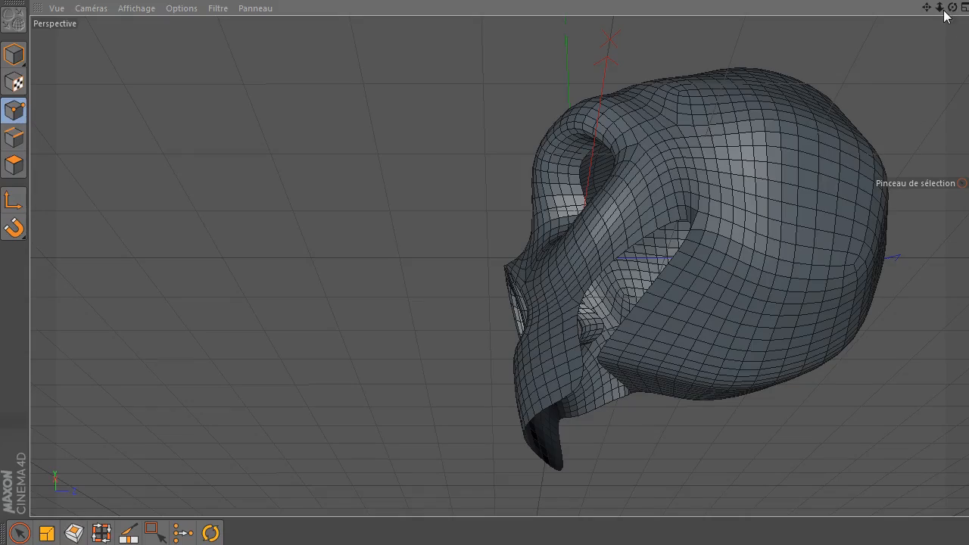
left_click_drag(955, 7, 578, 259)
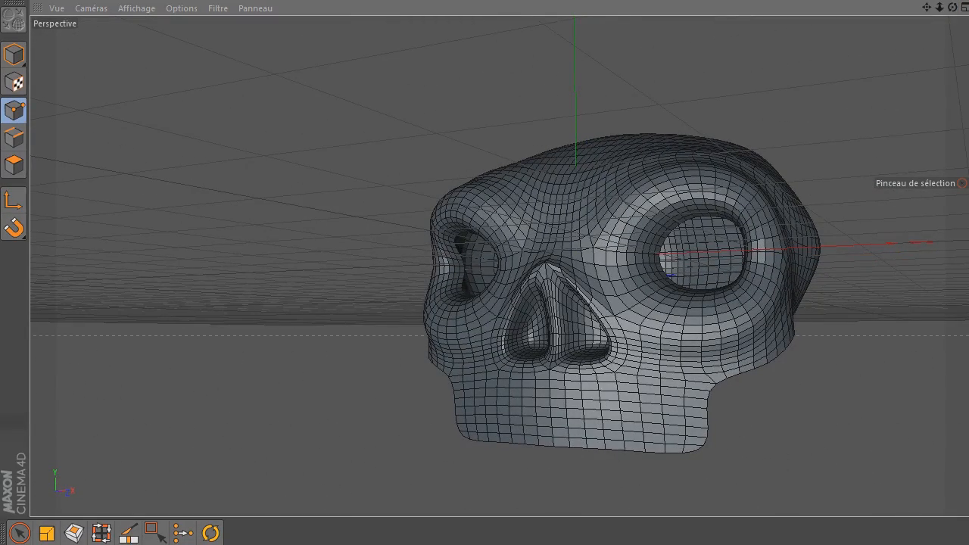
left_click(968, 269)
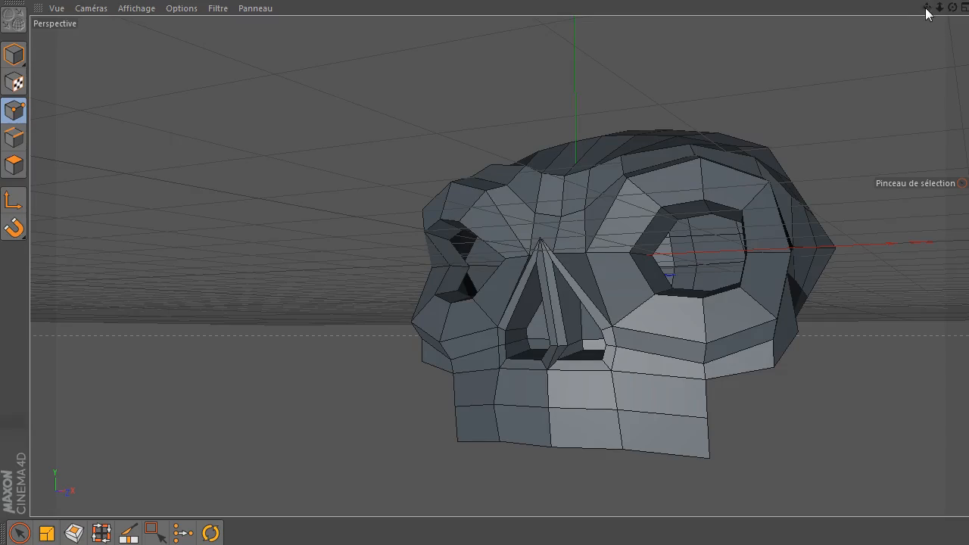
- Select the four open edges running along the bottom and up the rear side of the upper jaw
left_click_drag(927, 9, 502, 264)
left_click_drag(952, 7, 238, 202)
left_click(11, 140)
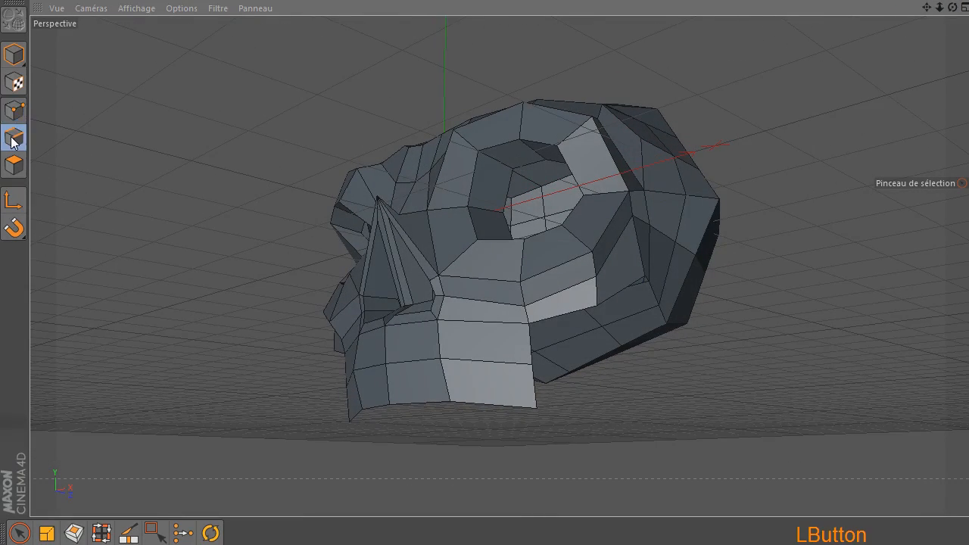
left_click(19, 535)
left_click_drag(953, 7, 443, 226)
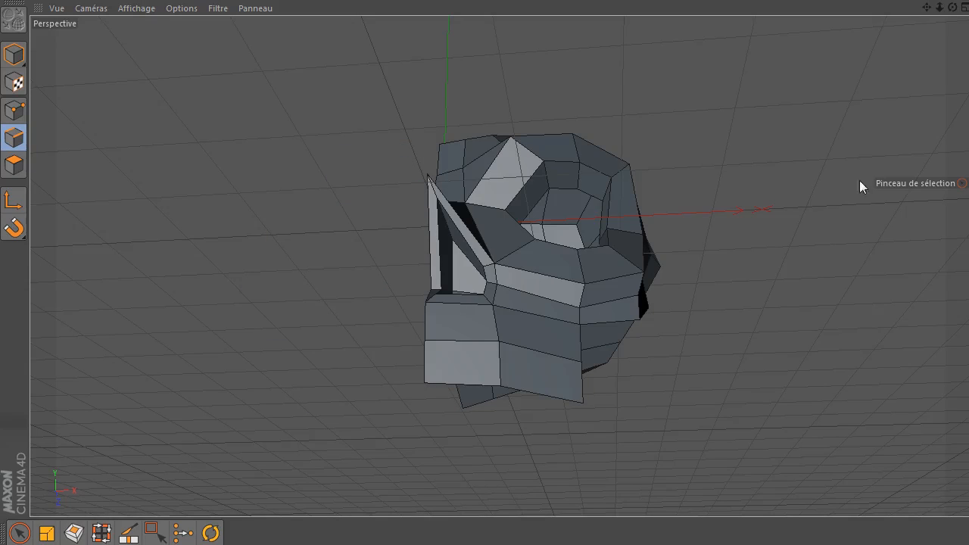
left_click_drag(952, 7, 461, 400)
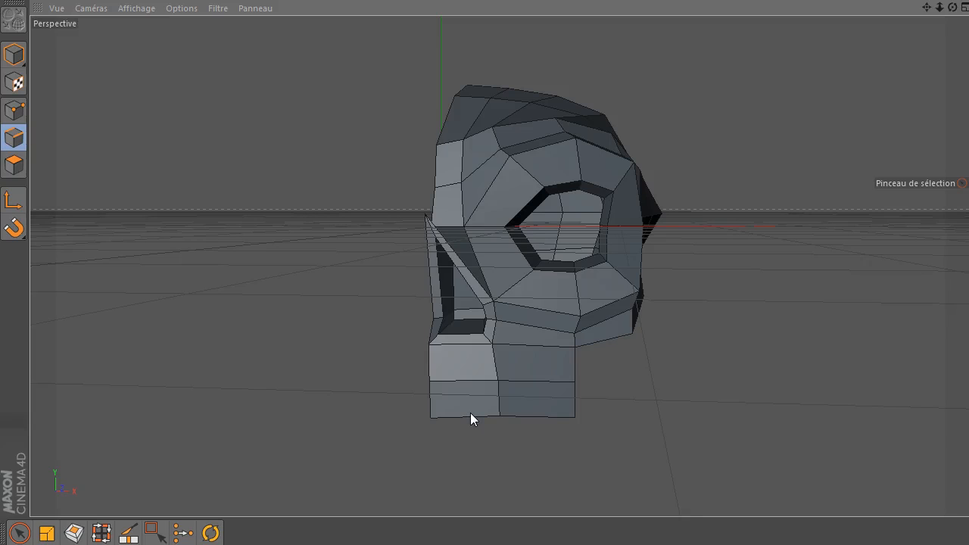
left_click(513, 407)
left_click(459, 439)
left_click(474, 417)
left_click(539, 424, "shift")
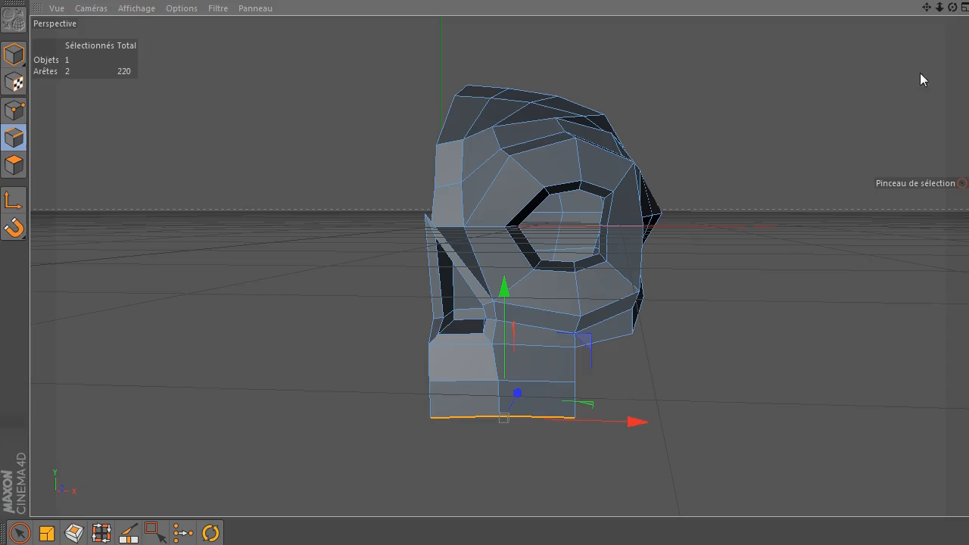
left_click_drag(953, 9, 607, 351)
left_click_drag(555, 380, 547, 413, "shift")
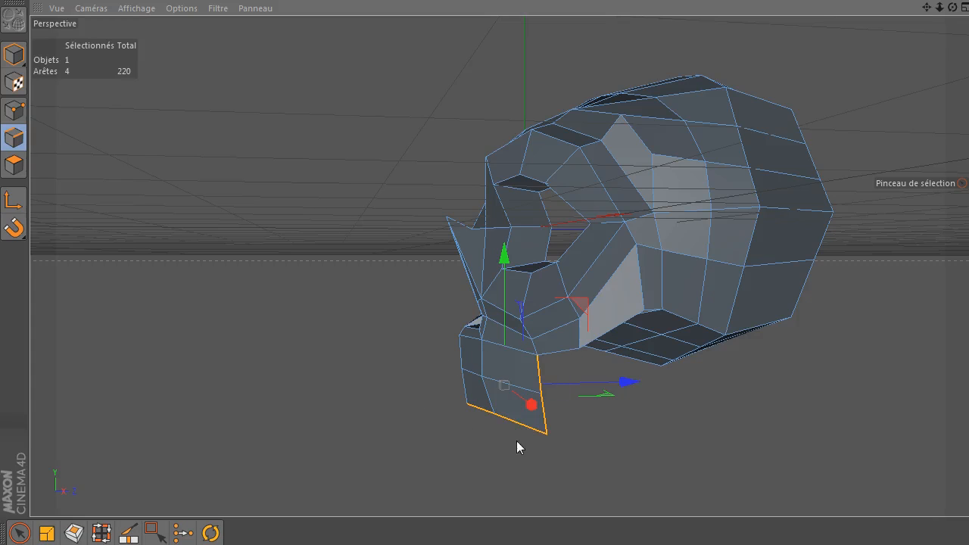
- Try to extrude the four selected upper-jaw edges backward along Z, and undo the extrusion
left_click_drag(952, 7, 840, 65)
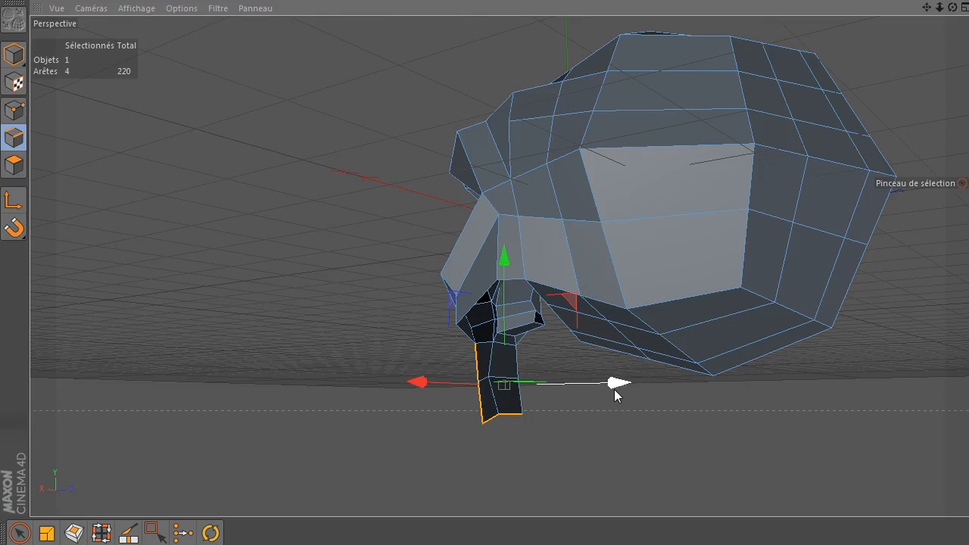
left_click_drag(615, 392, 643, 390, "ctrl")
left_click_drag(952, 9, 883, 36)
key("ctrl+z")
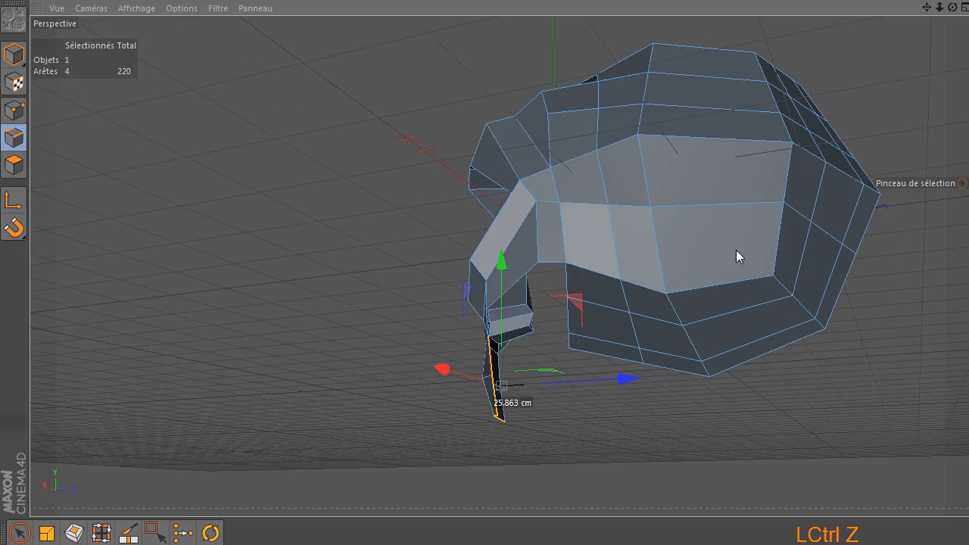
- Add the two open edges under the cheekbone to the upper-jaw edge selection, making six edges
left_click_drag(952, 9, 882, 15)
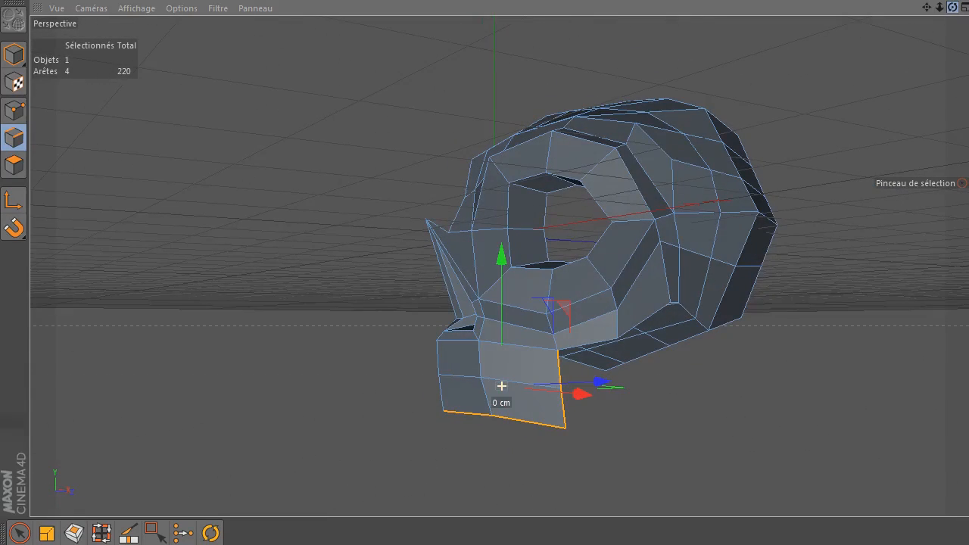
left_click(20, 533)
left_click(584, 396)
scroll(584, 396, "up", 3)
scroll(584, 396, "up", 1)
left_click_drag(952, 7, 928, 19)
left_click_drag(440, 382, 757, 271)
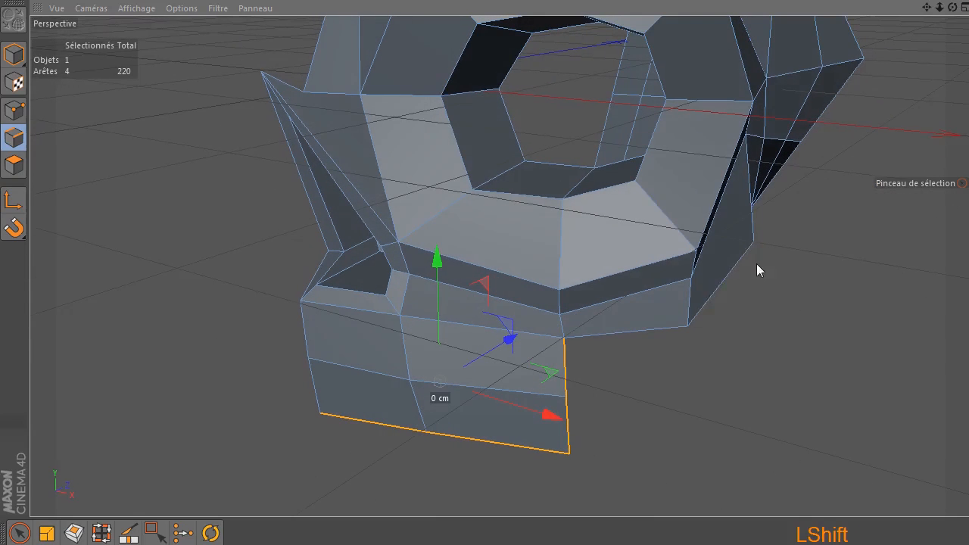
left_click(612, 335, "shift")
left_click_drag(952, 7, 750, 30)
key("shift")
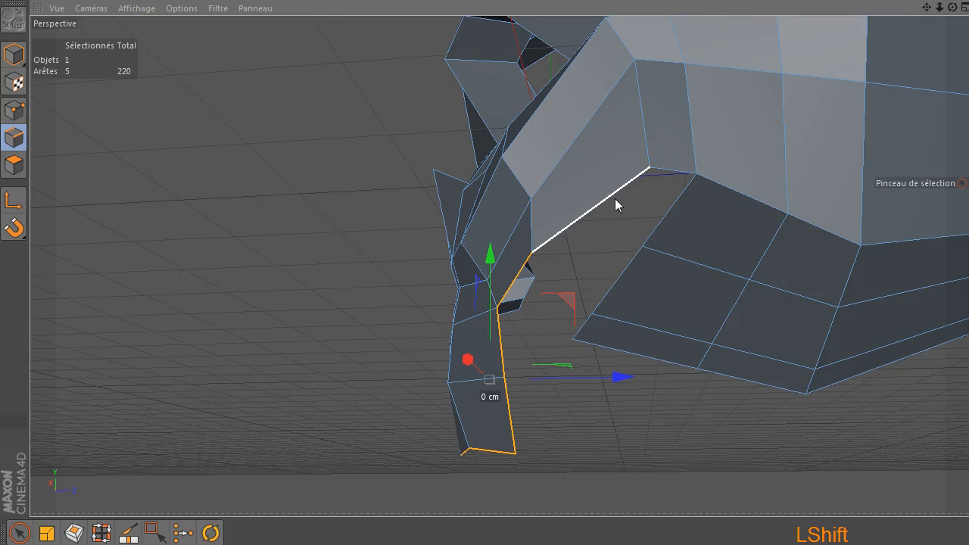
left_click(617, 201, "shift")
- Extrude the six selected jaw and cheekbone edges backward along Z to give the bone thickness
left_click_drag(952, 7, 440, 353)
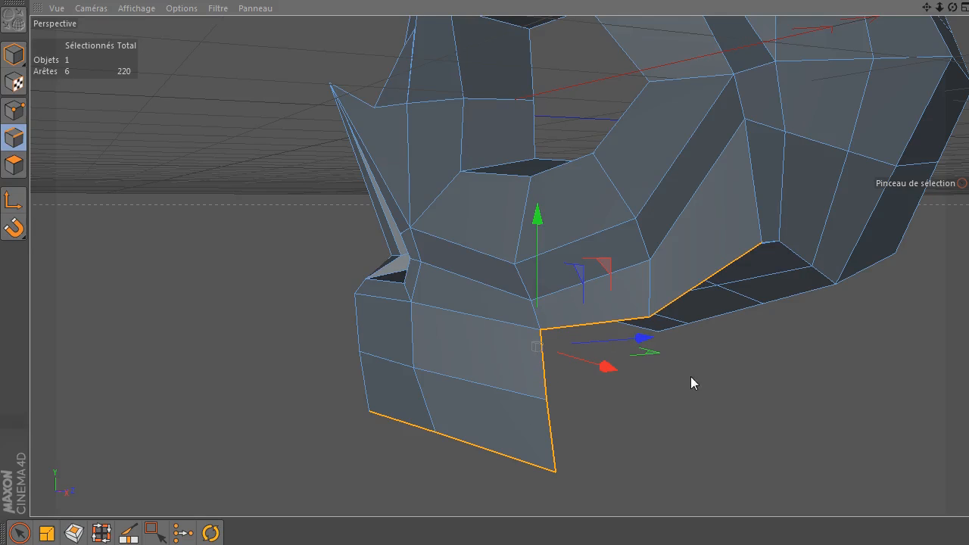
left_click_drag(643, 340, 674, 348, "ctrl")
left_click_drag(567, 341, 568, 344, "alt")
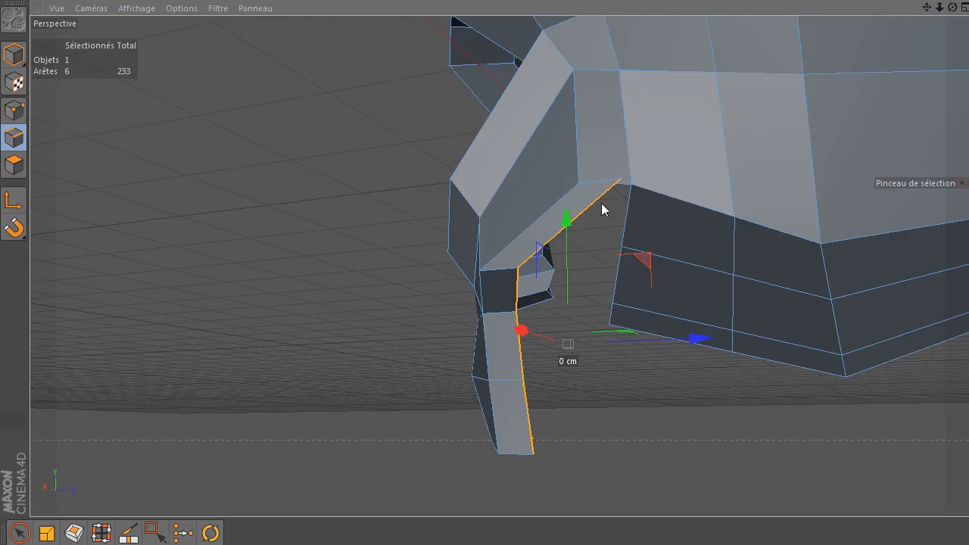
left_click(615, 188, "shift")
- Lower the loose end point of the extruded cheekbone strip and weld it onto the adjacent corner point of the cranium
left_click(16, 113)
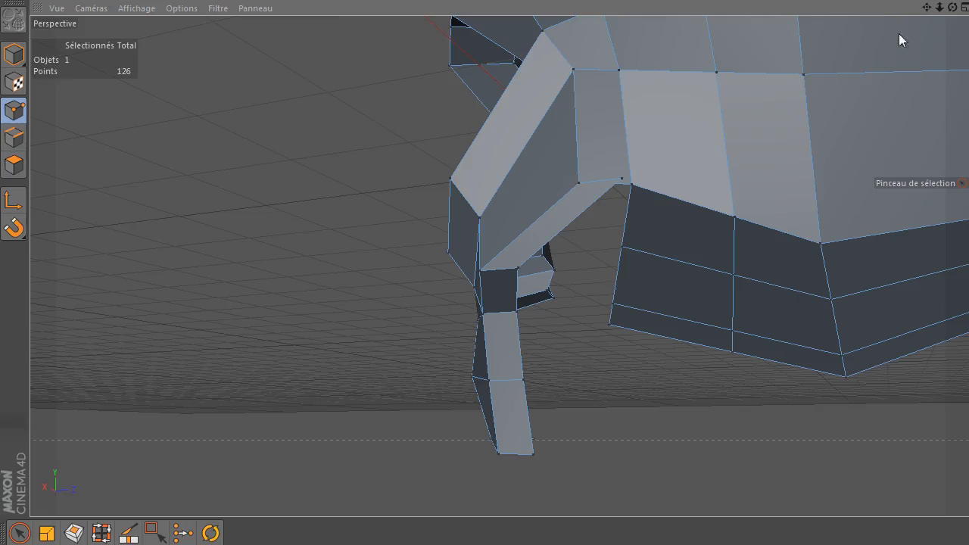
left_click_drag(952, 8, 668, 293)
scroll(668, 293, "up", 3)
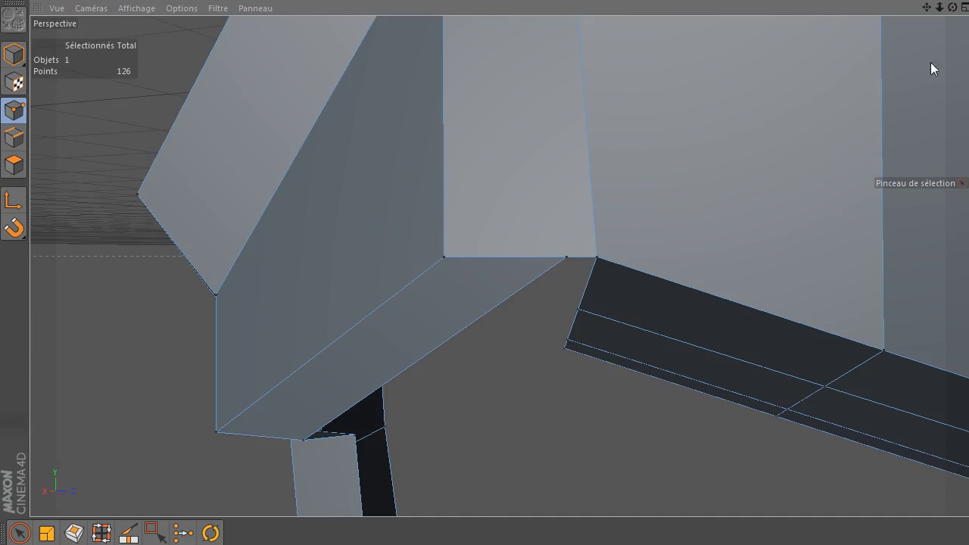
left_click_drag(948, 7, 939, 15)
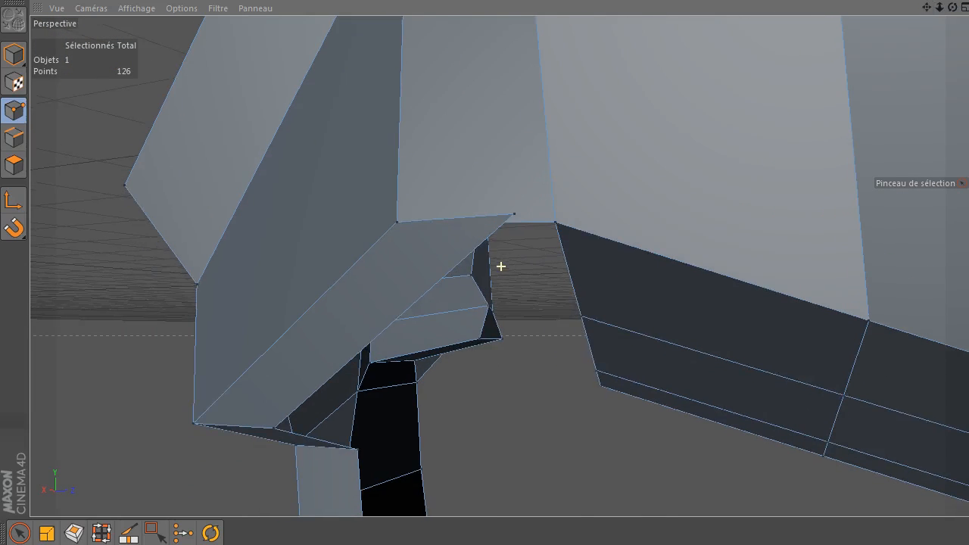
left_click(515, 214)
left_click_drag(584, 124, 593, 202)
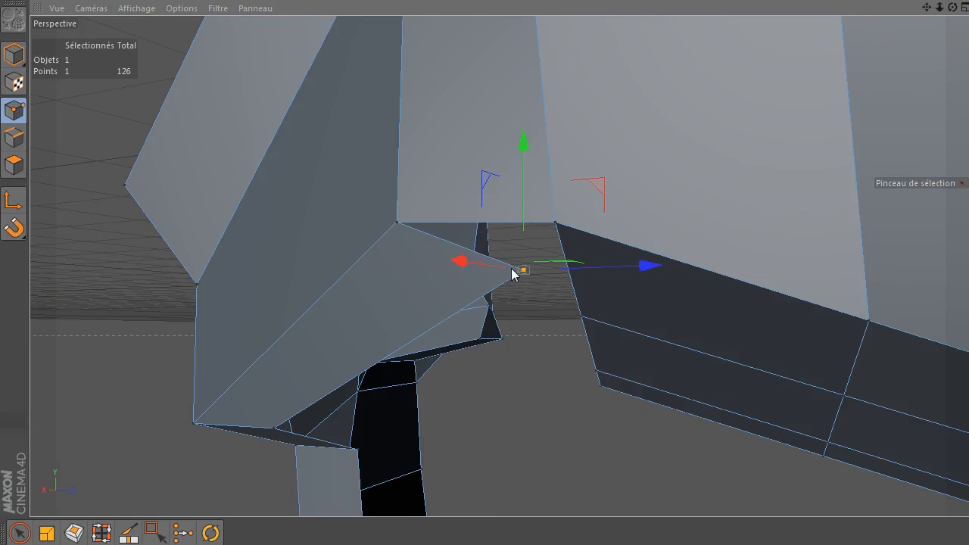
key("shift")
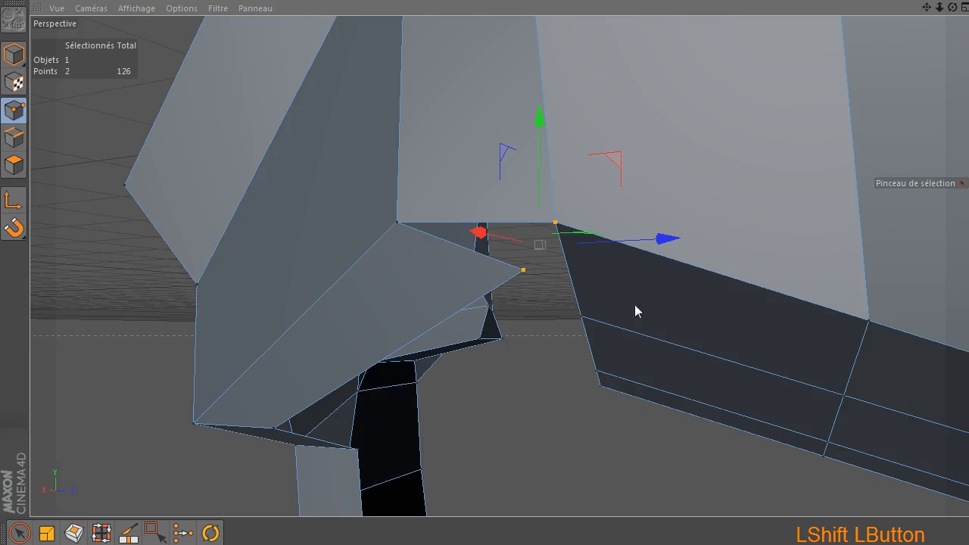
left_click(176, 532)
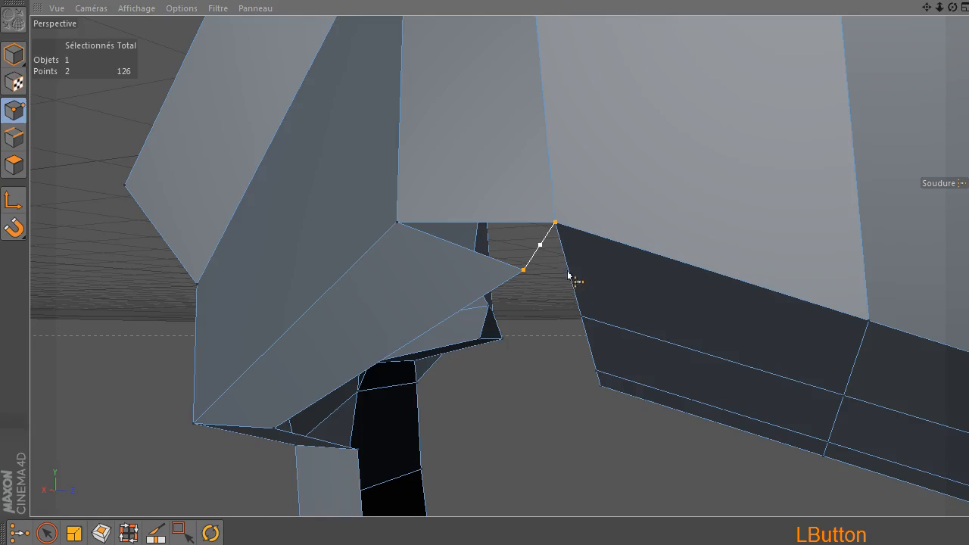
left_click(557, 224)
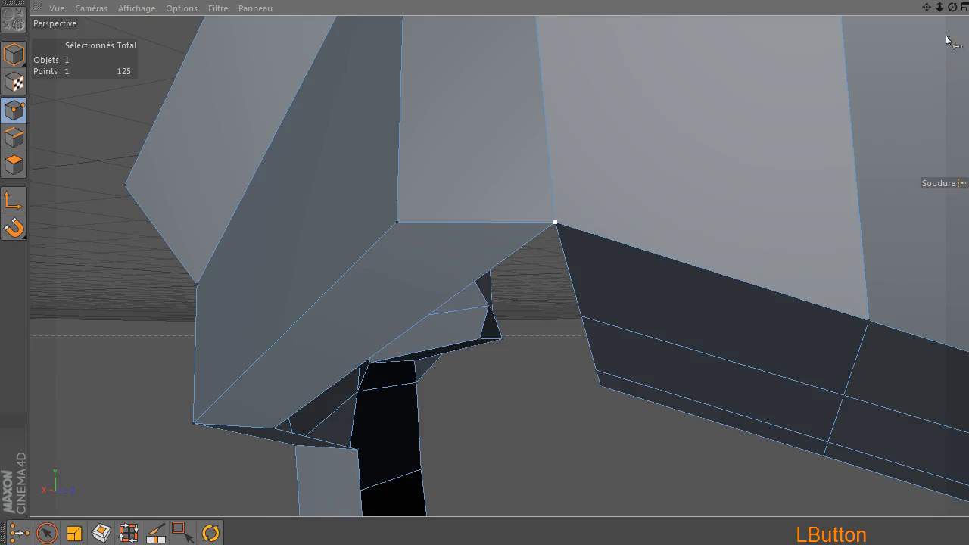
- Select only the two inner bottom edges of the upper jaw and extrude them upward along Y to the nose base
left_click_drag(952, 7, 861, 1)
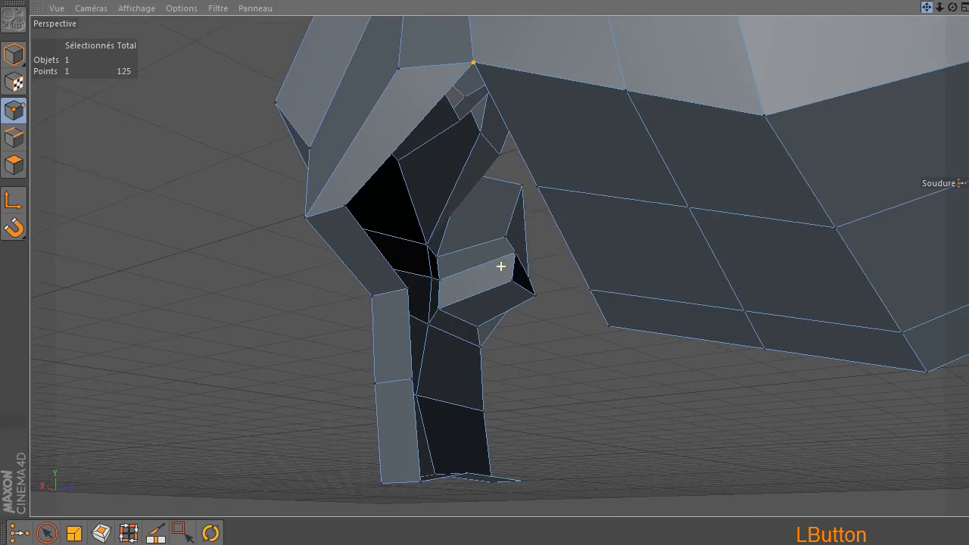
left_click_drag(953, 7, 898, 30)
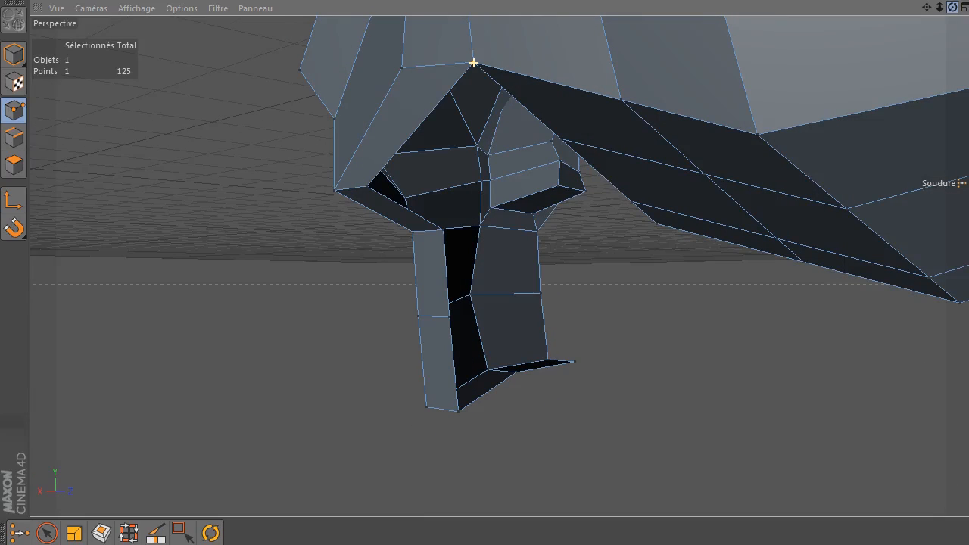
left_click(13, 137)
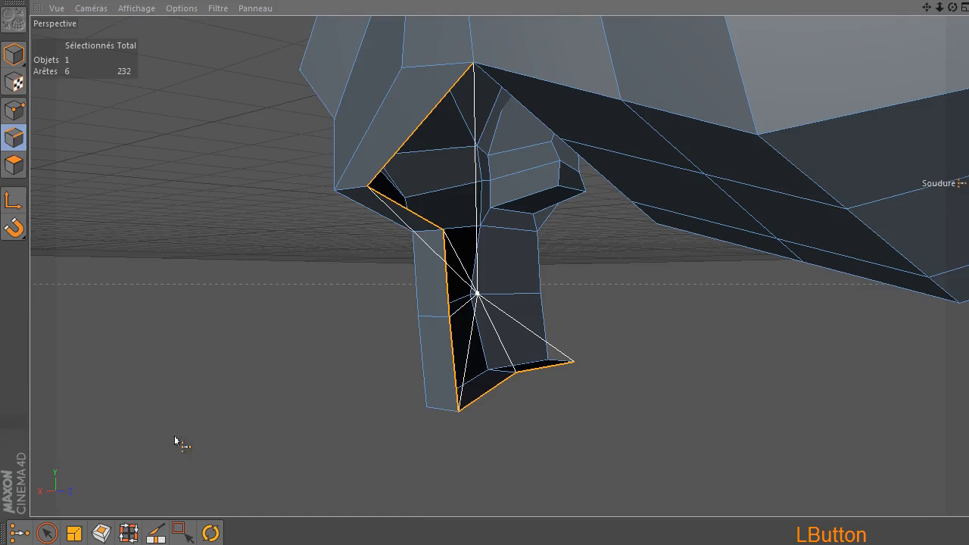
left_click(46, 533)
left_click(656, 447)
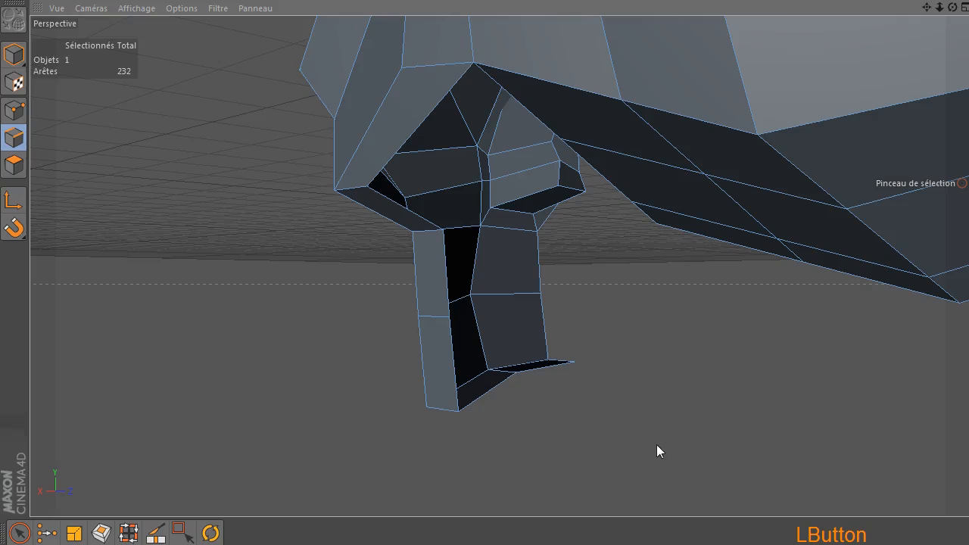
left_click(562, 375)
left_click(584, 427)
left_click(484, 400)
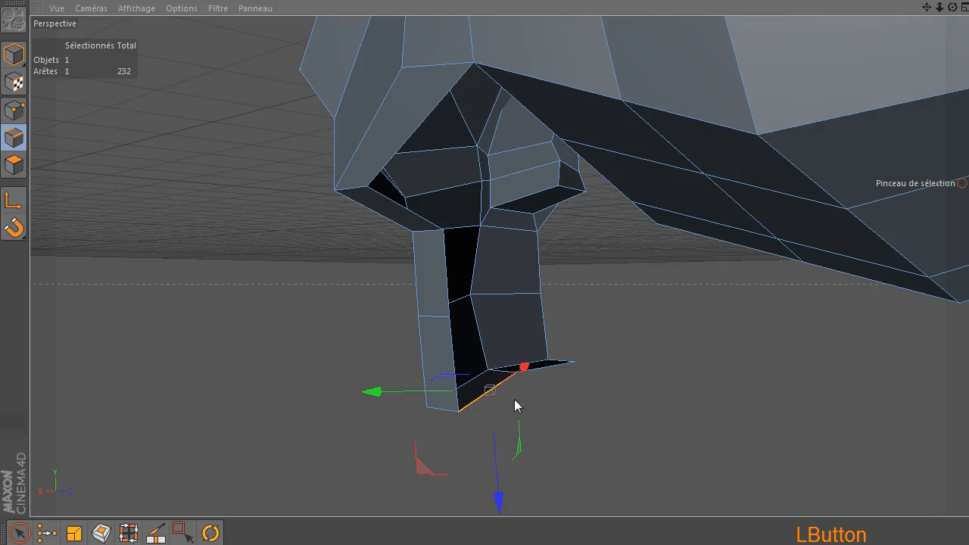
left_click(547, 373, "shift")
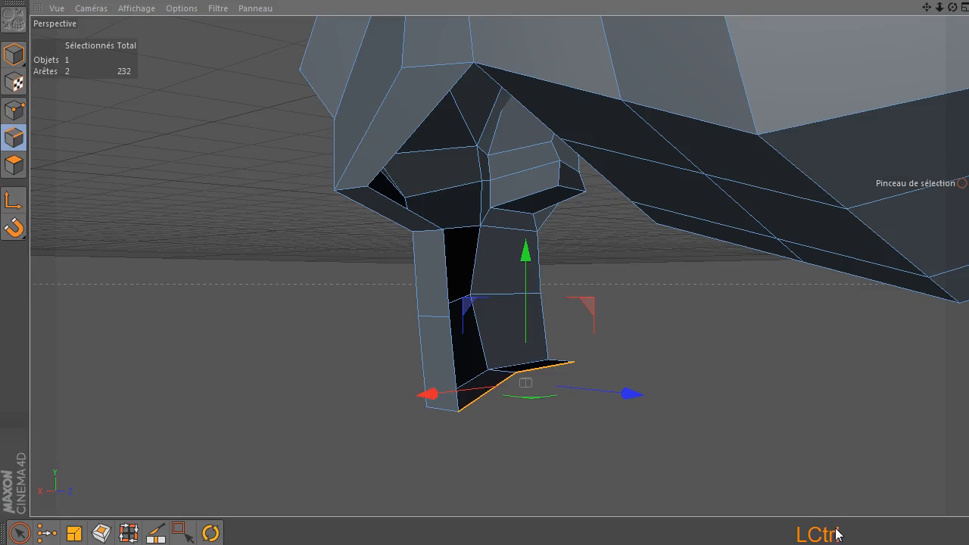
left_click(524, 257, "ctrl")
left_click_drag(525, 257, 530, 116, "ctrl")
- Weld the middle point of the new inner jaw wall onto the matching point of the jaw's rear strip
left_click(14, 111)
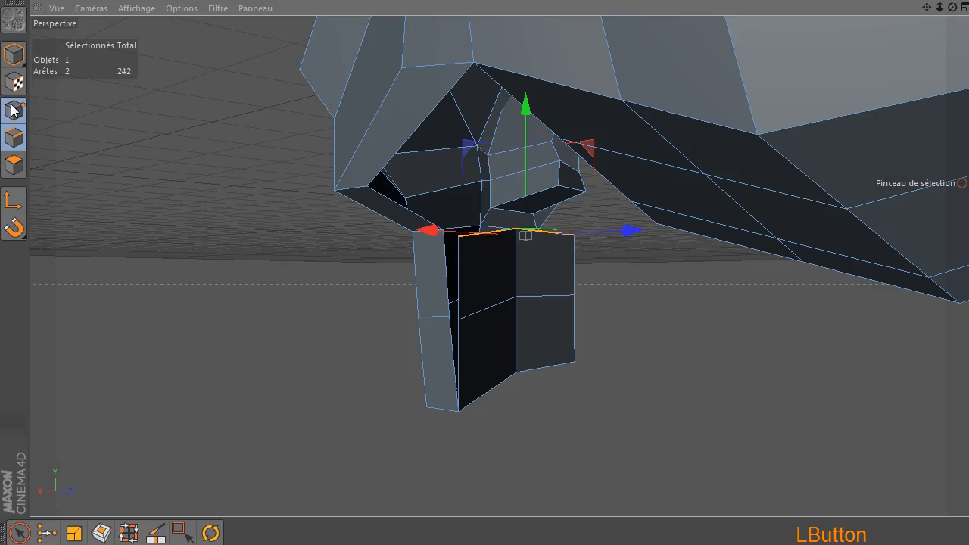
scroll(471, 322, "up", 2)
scroll(472, 311, "up", 2)
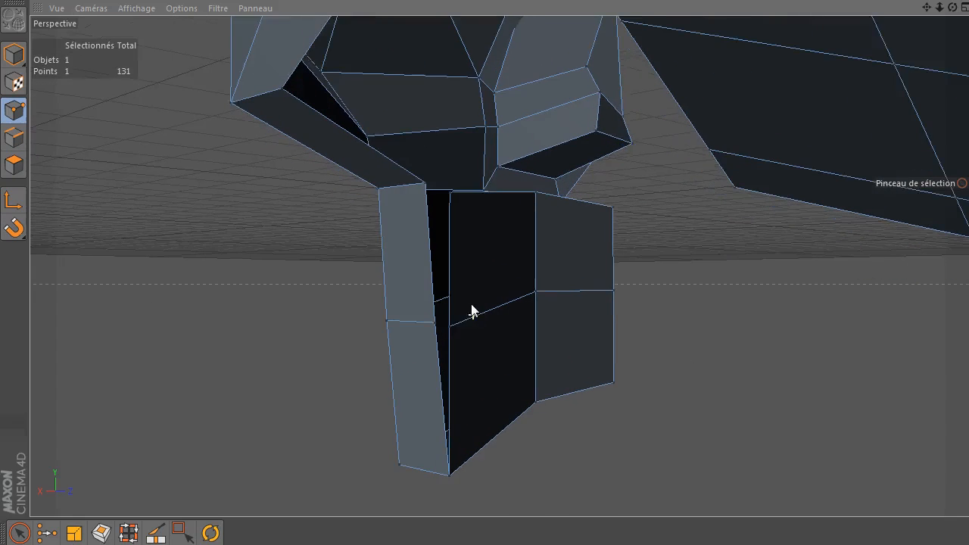
mouse_move(459, 341)
left_mouse_down()
mouse_move(461, 333)
mouse_move(439, 328)
left_mouse_up()
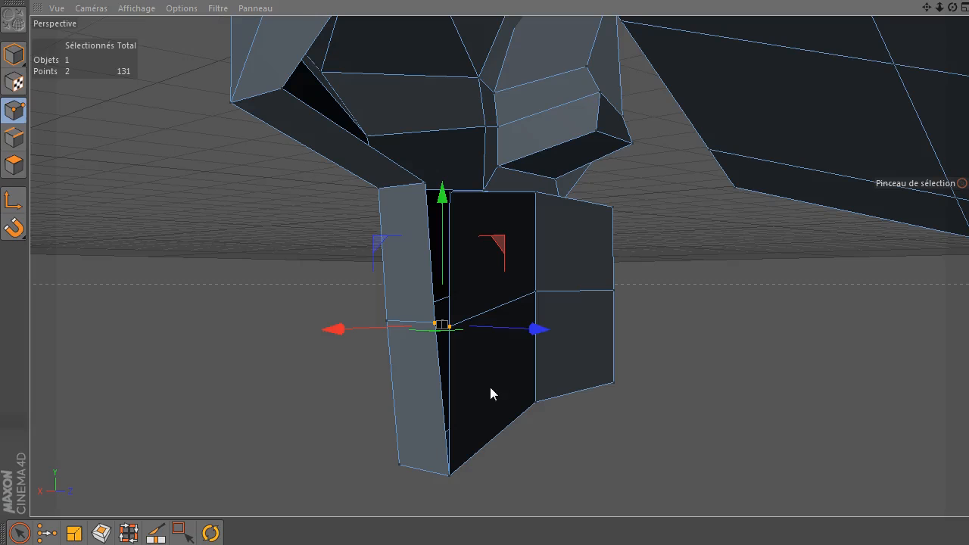
left_click(43, 534)
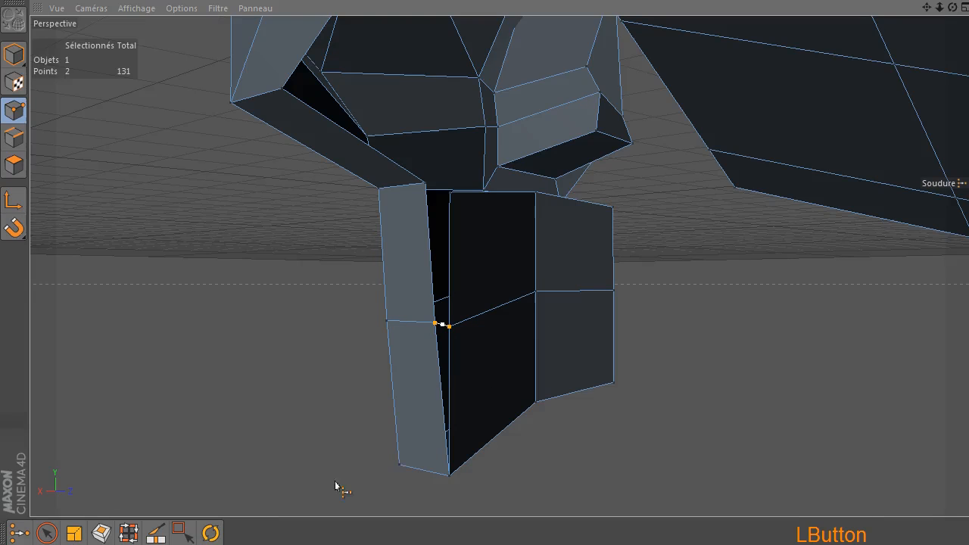
left_click(436, 326)
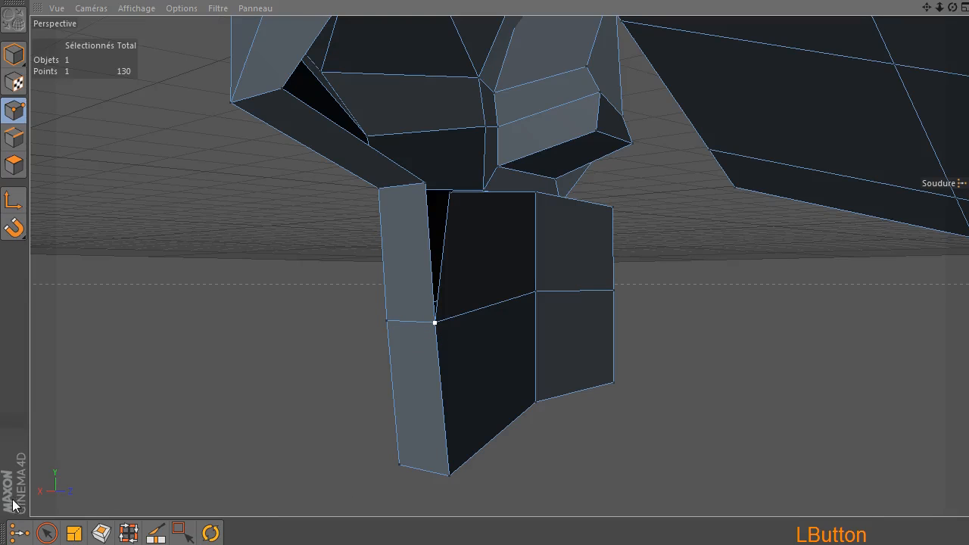
- Weld the upper corner point of the inner jaw wall onto the top of the rear strip and clear the selection
left_click(46, 533)
left_click(457, 203)
left_click(455, 199)
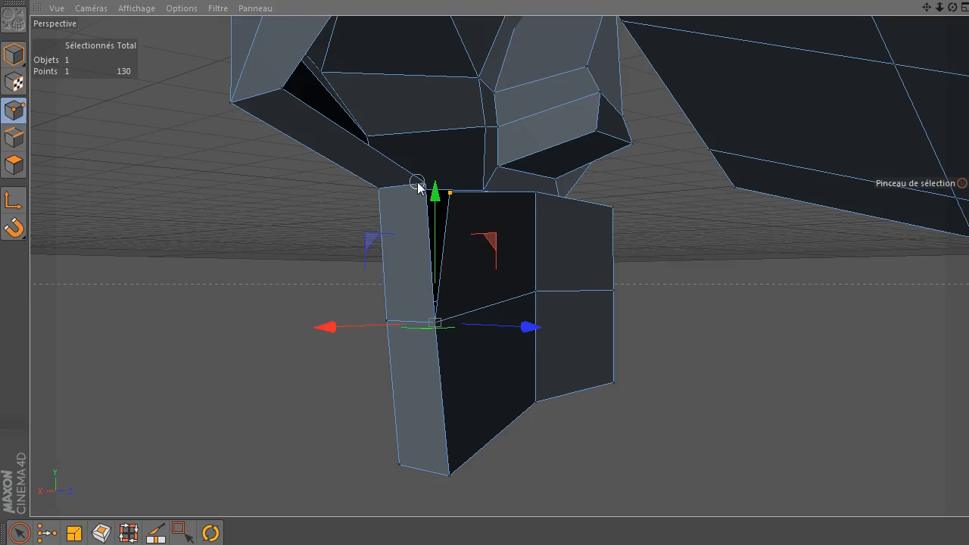
left_click(420, 184, "shift")
scroll(492, 269, "up", 2)
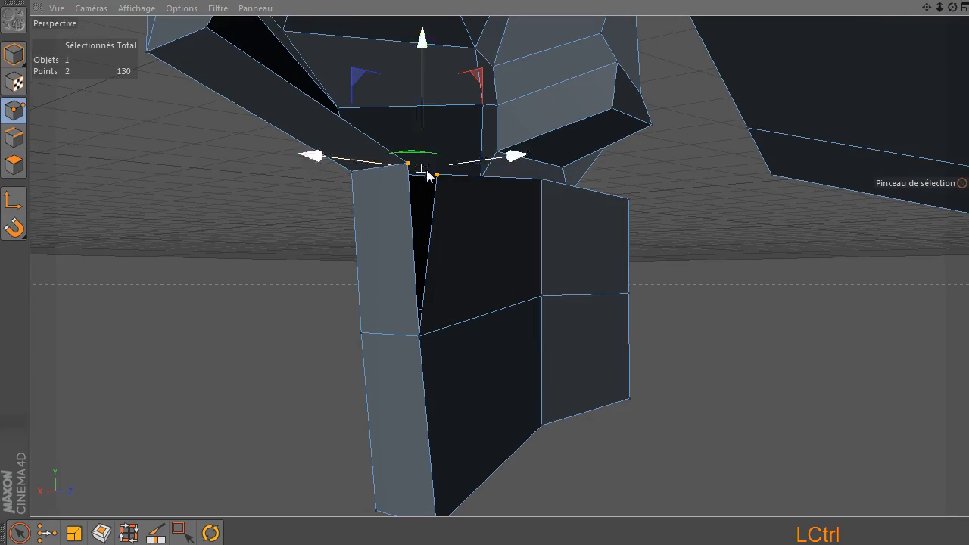
left_click(44, 536)
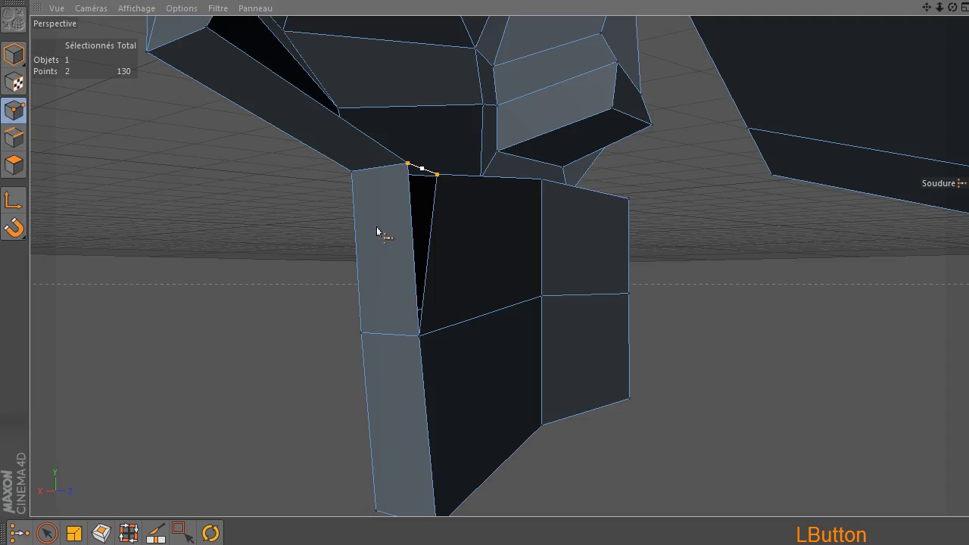
left_click(406, 165)
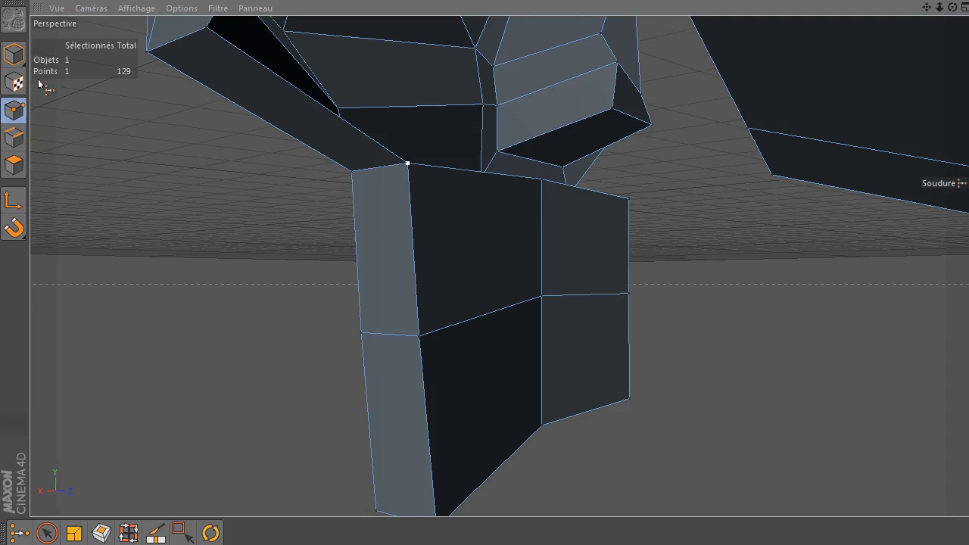
key("space")
left_click(187, 286)
left_click_drag(187, 284, 381, 377, "alt")
left_click_drag(952, 6, 636, 23)
left_click_drag(952, 7, 636, 23)
scroll(564, 177, "down", 1)
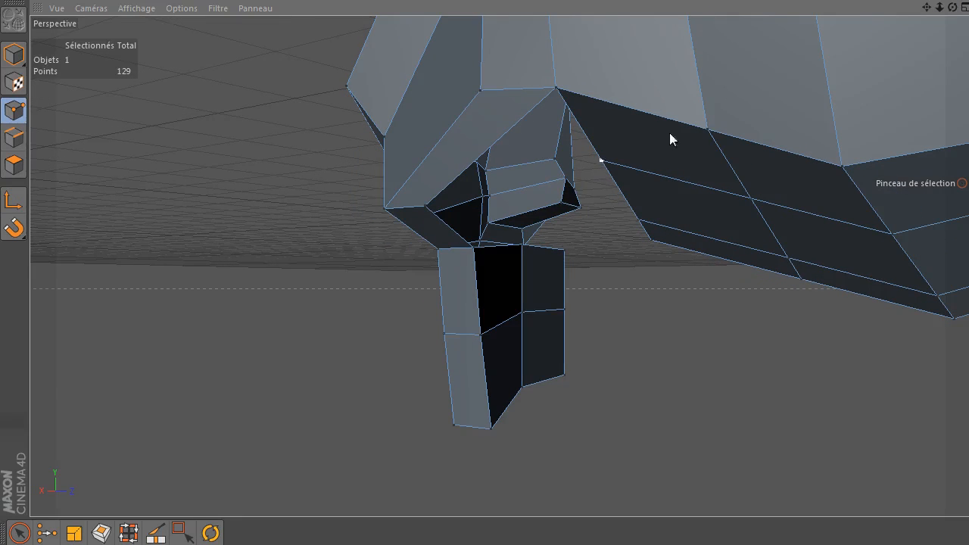
- Slide the three upper points of the vertical edge line on the cranium's side toward the back of the skull
left_click_drag(953, 9, 764, 43)
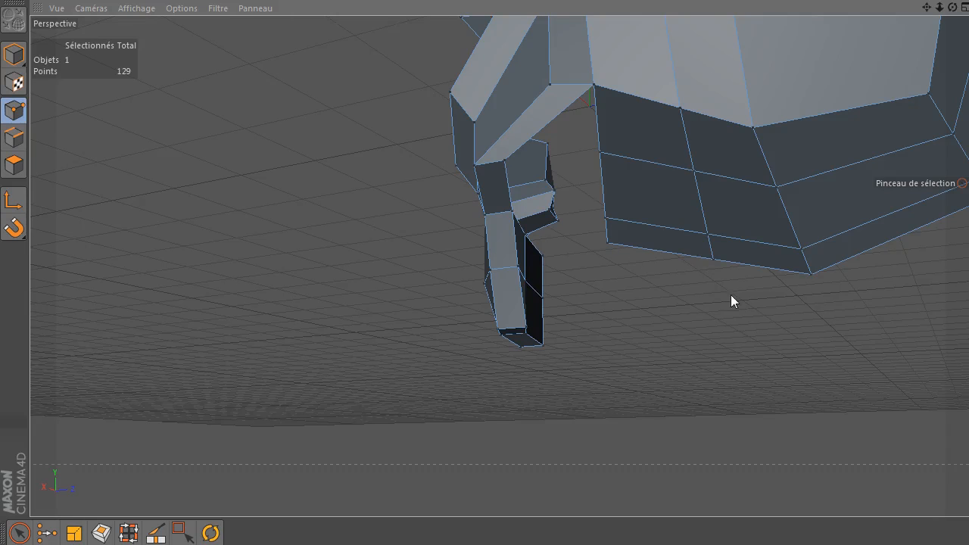
left_click_drag(927, 7, 500, 266)
left_click_drag(953, 7, 759, 115)
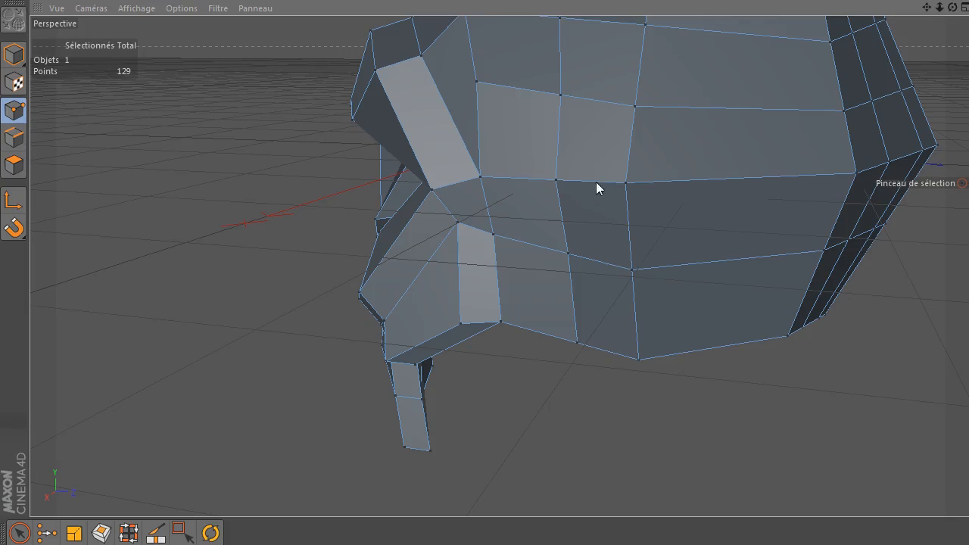
left_click_drag(923, 7, 500, 264)
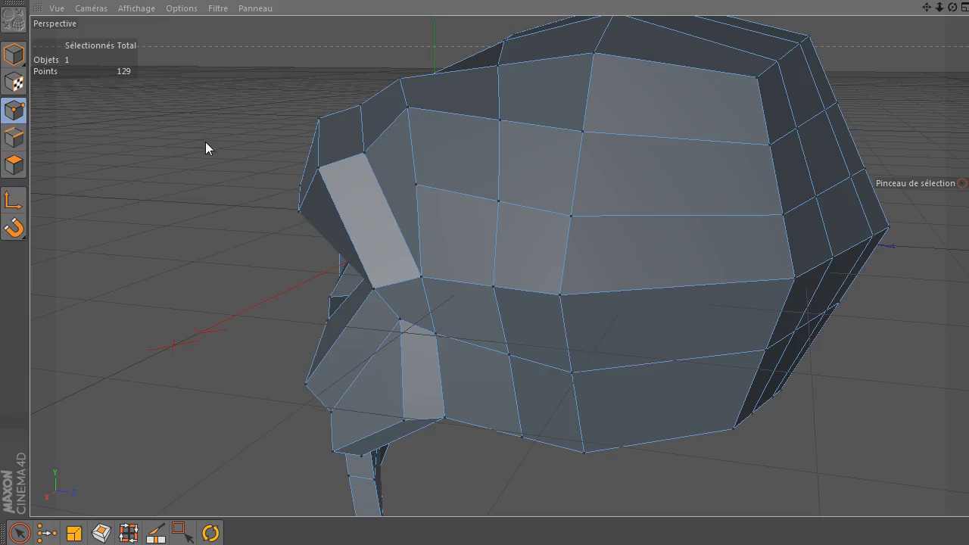
left_click(13, 111)
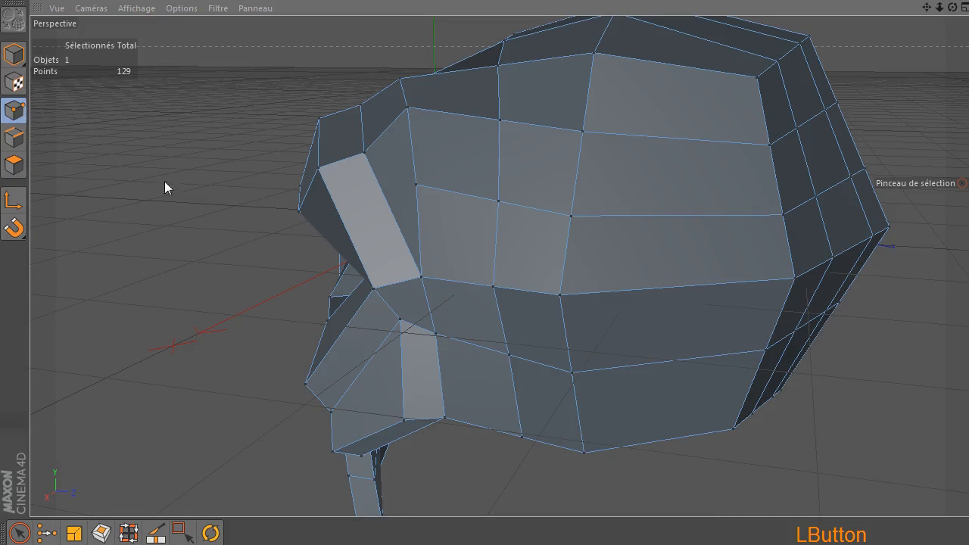
right_click(184, 53)
right_click(168, 48)
right_click(166, 41)
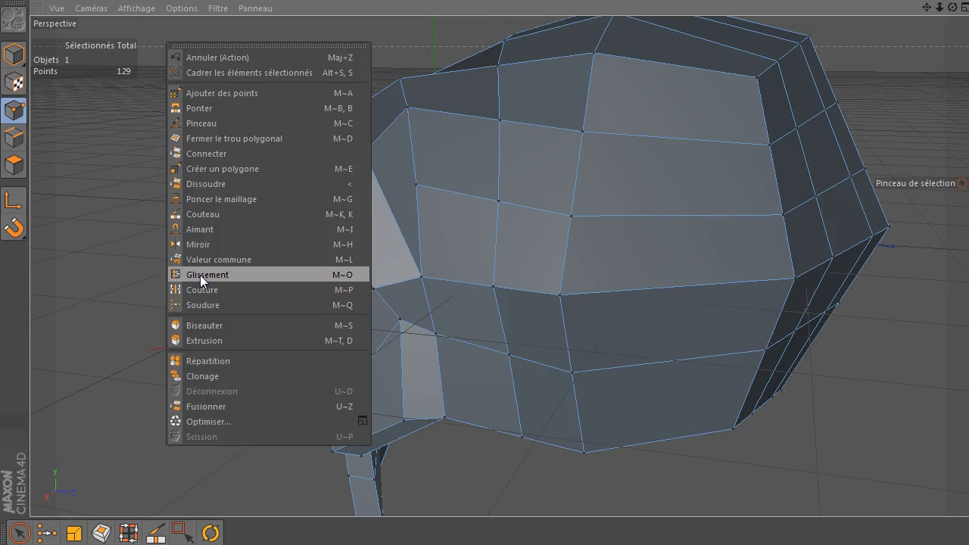
left_click(298, 275)
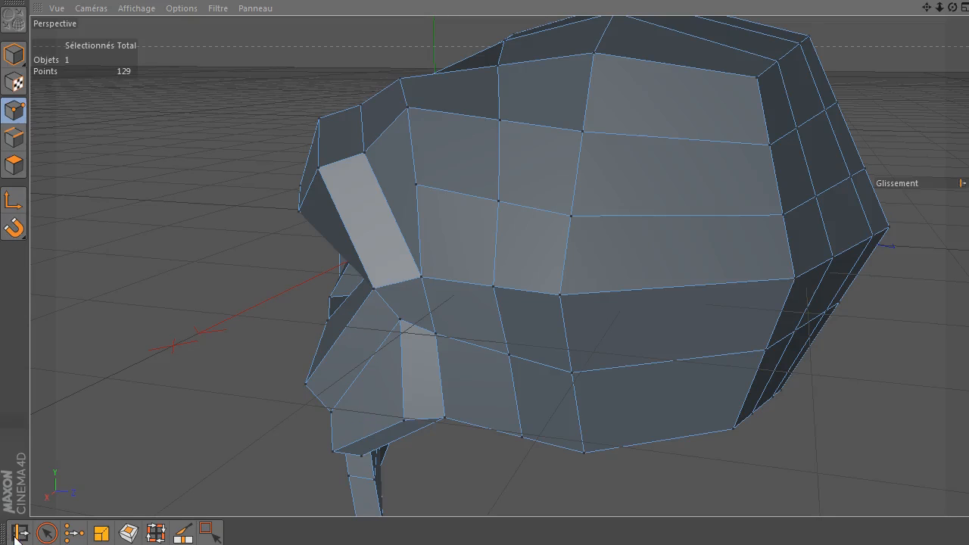
left_click(582, 132)
left_click_drag(597, 134, 638, 136)
left_click(625, 134)
left_click_drag(573, 217, 615, 218)
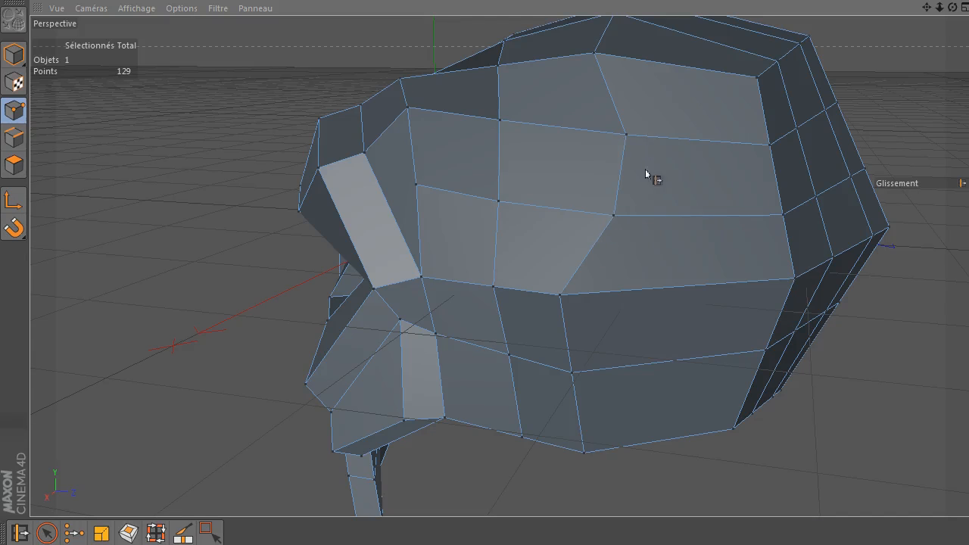
left_click_drag(594, 57, 623, 59)
- Slide the three lower points of the same cranium side line backward, down to the skull's lower edge
left_click_drag(953, 7, 437, 219)
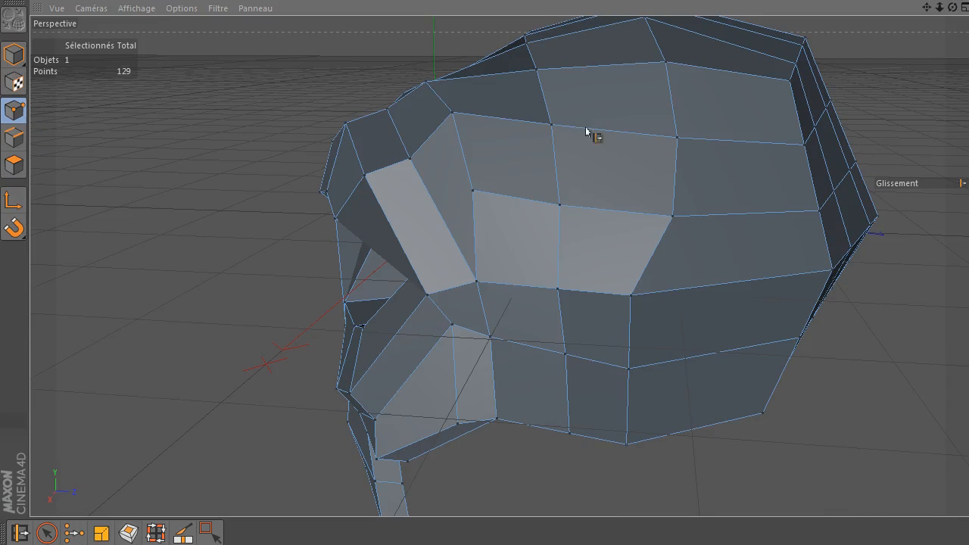
left_click(632, 295)
left_click_drag(647, 296, 677, 285)
left_click(636, 374)
left_click_drag(670, 371, 677, 367)
left_click_drag(627, 444, 669, 434)
- Slide the two points of that line on the cranium's underside backward to straighten it
left_click_drag(954, 9, 941, 17)
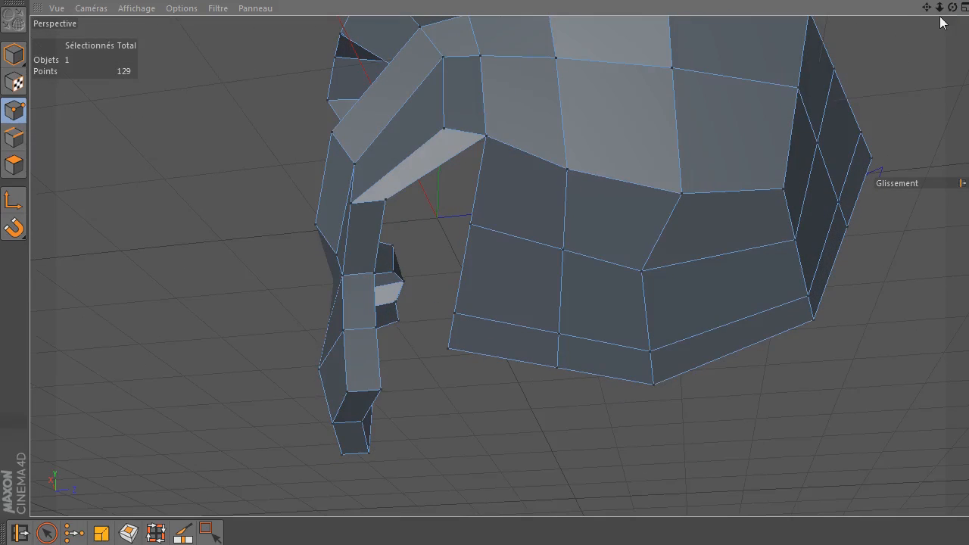
left_click_drag(644, 275, 668, 271)
left_click_drag(648, 353, 668, 346)
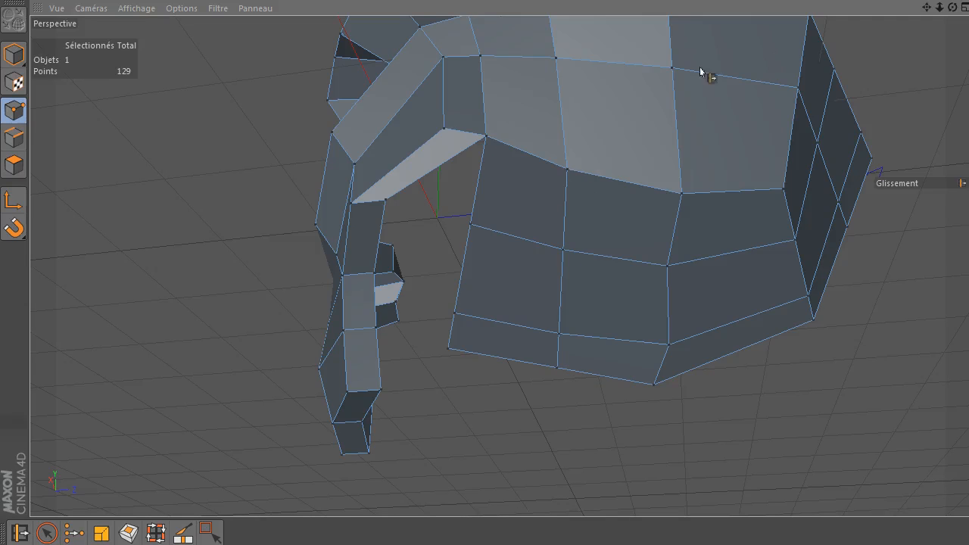
- Widen the cranium by moving two points on its upper side outward, then nudge the higher one slightly up
left_click_drag(951, 8, 760, 80)
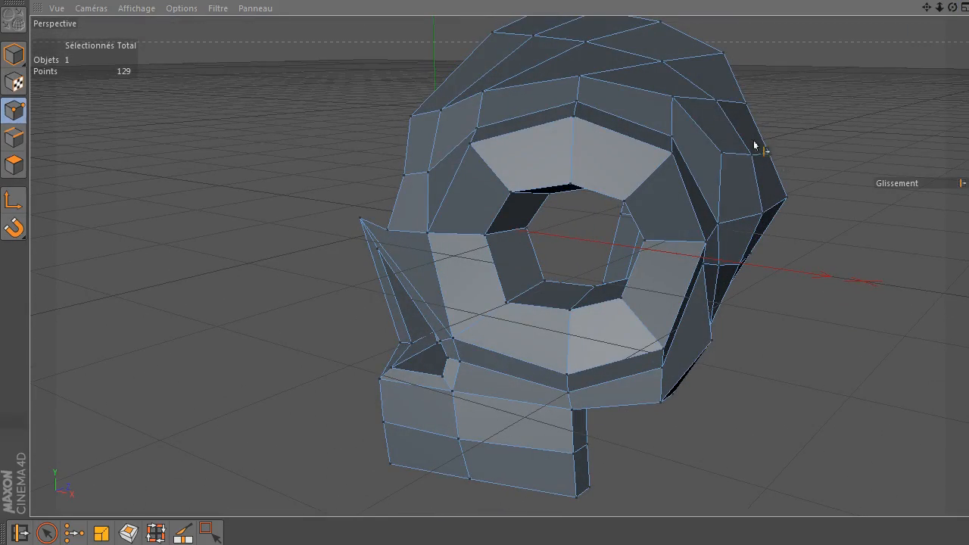
left_click(41, 534)
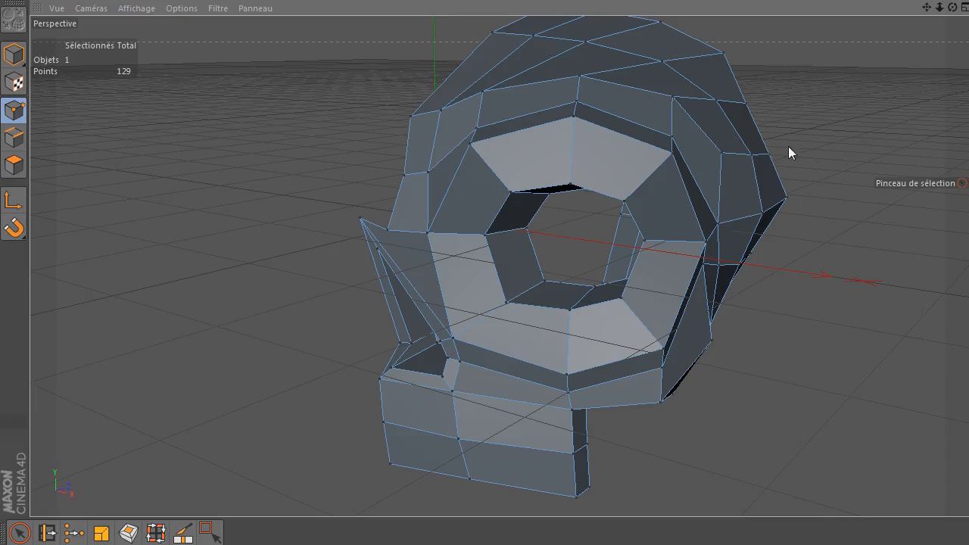
left_click(748, 102)
left_click_drag(926, 6, 918, 16)
left_click_drag(851, 207, 860, 204)
left_click(746, 242)
left_click_drag(848, 252, 892, 257)
left_click(728, 191)
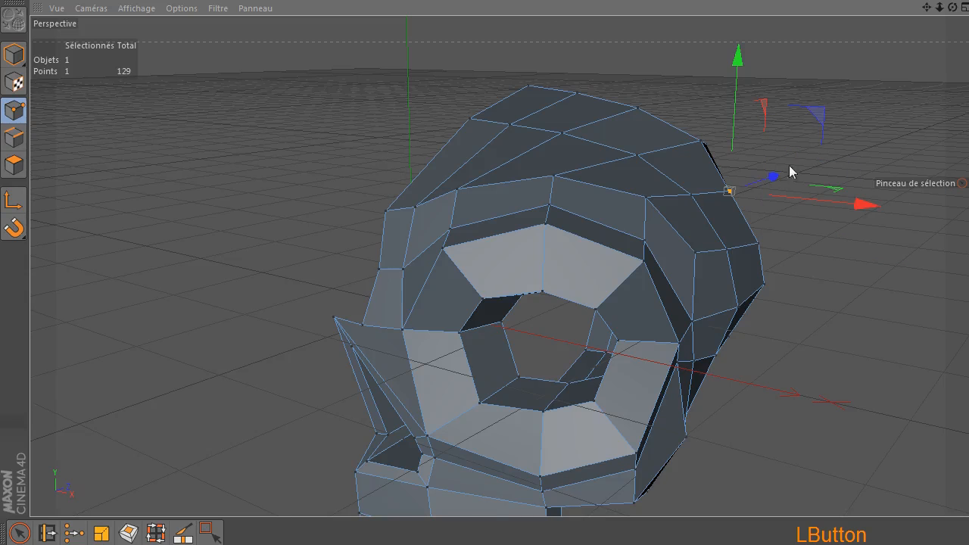
left_click_drag(820, 113, 825, 105)
- Lift two neighbouring points above the temple to round off the upper side of the cranium
left_click_drag(953, 7, 796, 93)
left_click_drag(684, 194, 679, 189)
left_click_drag(757, 123, 767, 109)
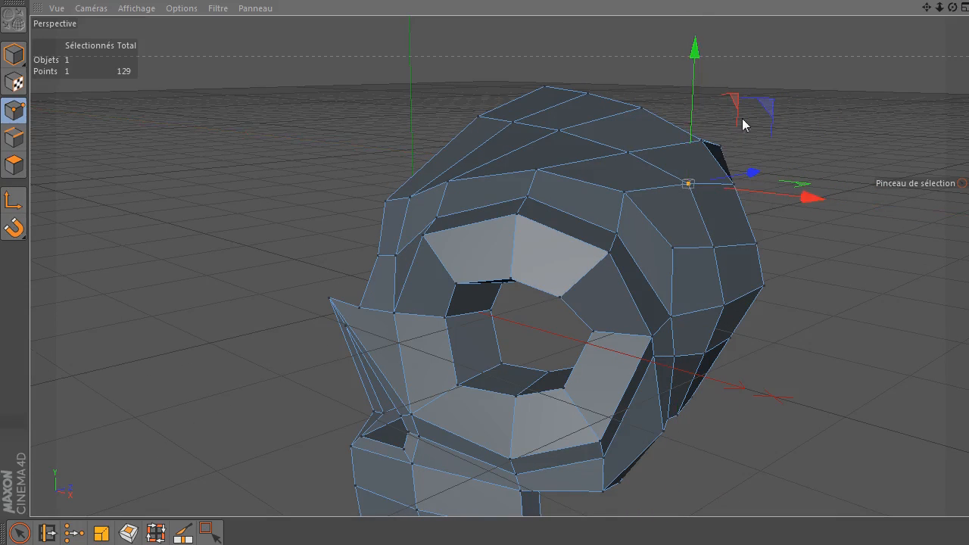
left_click(627, 152)
left_click_drag(699, 68, 707, 61)
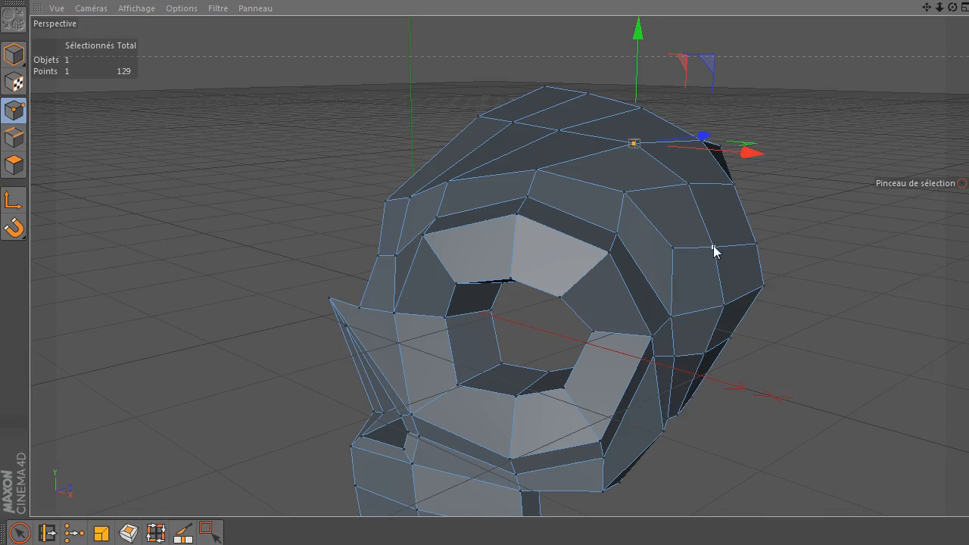
- Move the middle point above the temple outward and up, and clear the selection
left_click(713, 246)
left_click_drag(953, 7, 810, 8)
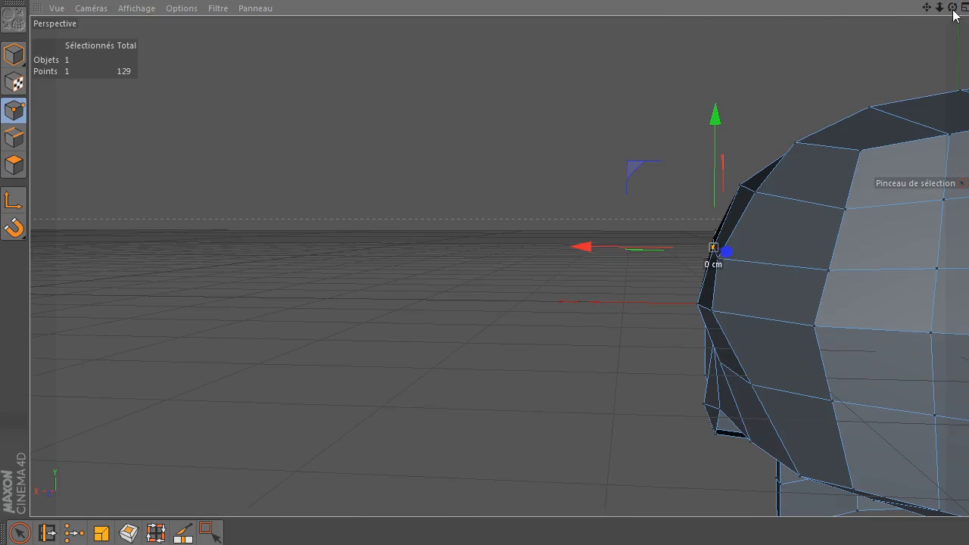
left_click_drag(636, 176, 628, 169)
left_click(698, 284)
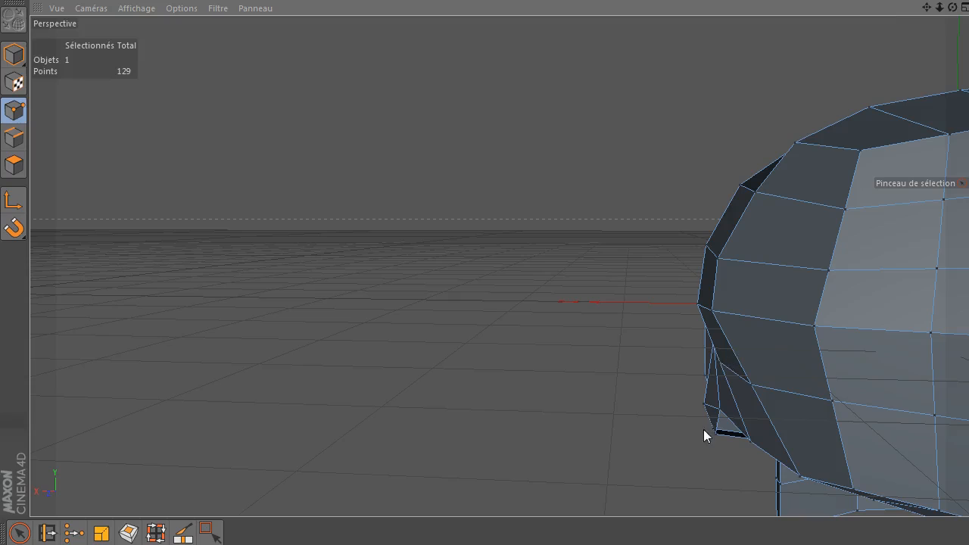
- Reposition two upper points at the cranium's rear side corner upward for a rounder outline
mouse_move(947, 12)
left_mouse_down()
mouse_move(924, 8)
mouse_move(959, 4)
left_mouse_up()
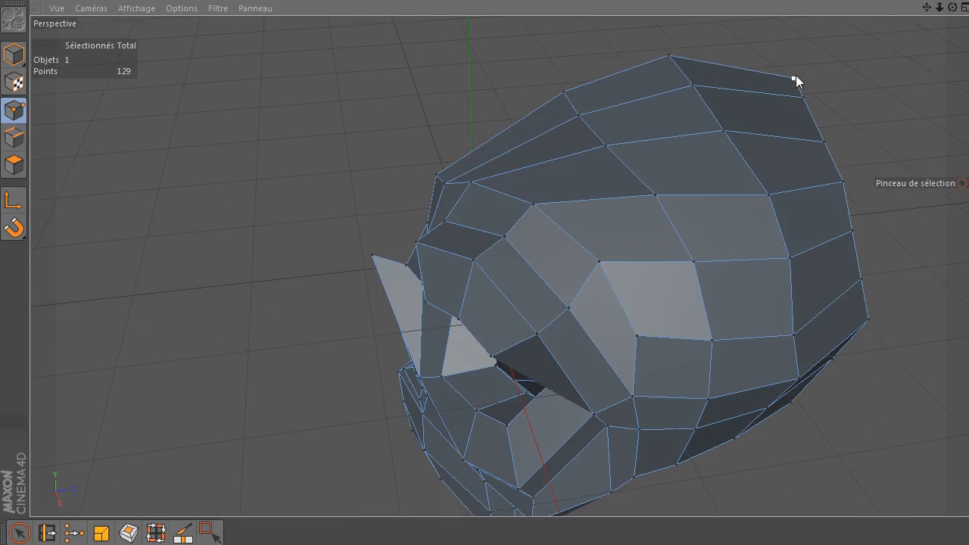
left_click_drag(956, 7, 898, 56)
left_click_drag(814, 169, 889, 88)
left_click_drag(774, 208, 846, 123)
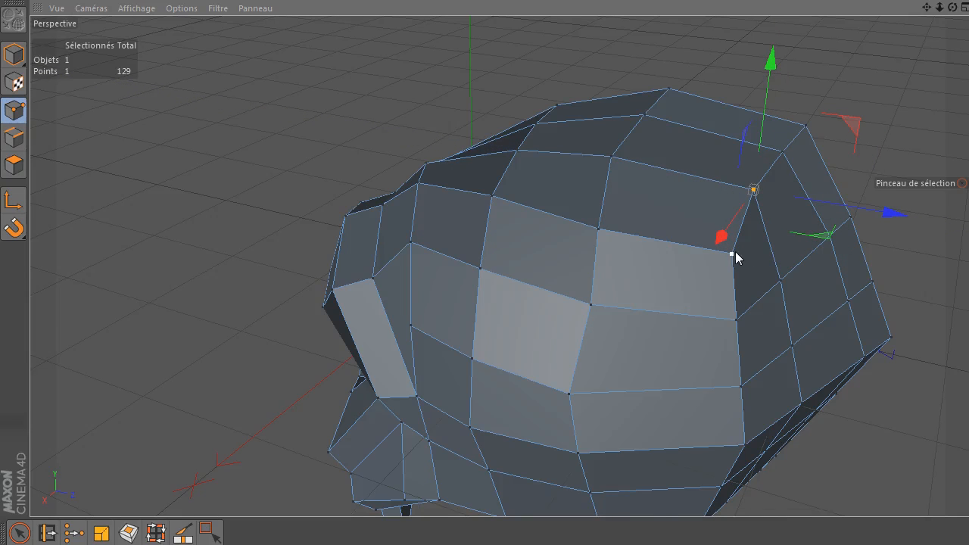
left_click(733, 253)
left_click_drag(821, 198, 810, 173)
left_click_drag(714, 227, 714, 229, "alt")
- Raise the next two points of the cranium's upper rear edge along Y
left_click_drag(927, 8, 682, 2)
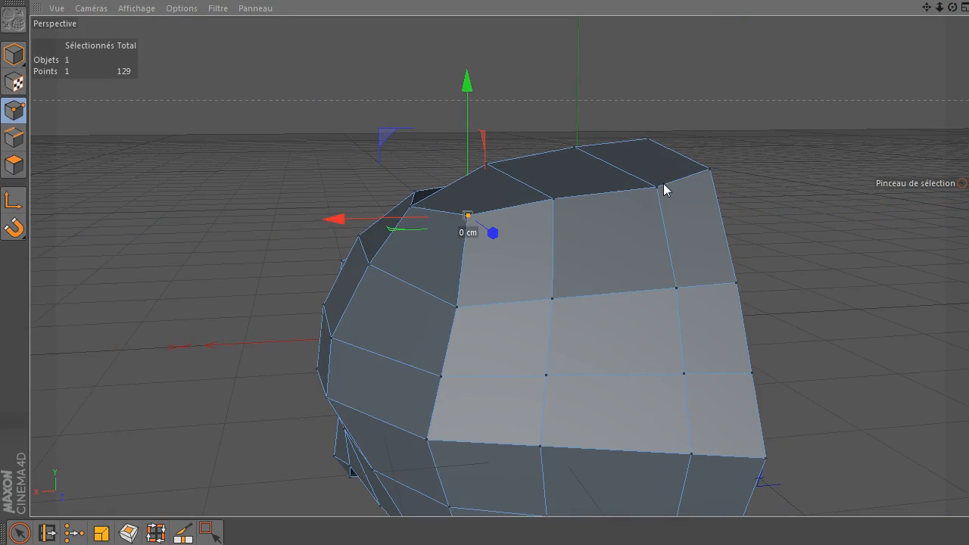
left_click(663, 185)
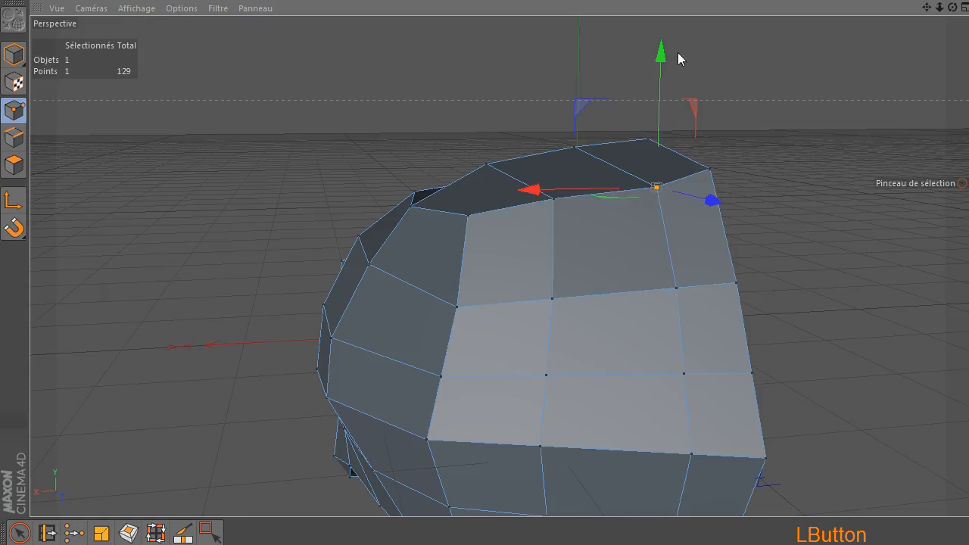
left_click_drag(664, 57, 673, 35)
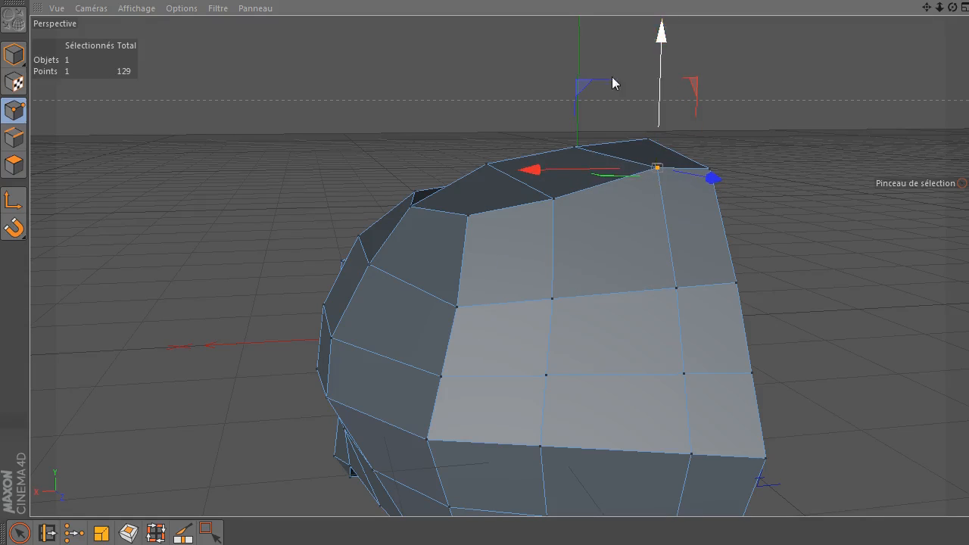
left_click(556, 199)
left_click_drag(558, 73, 568, 57)
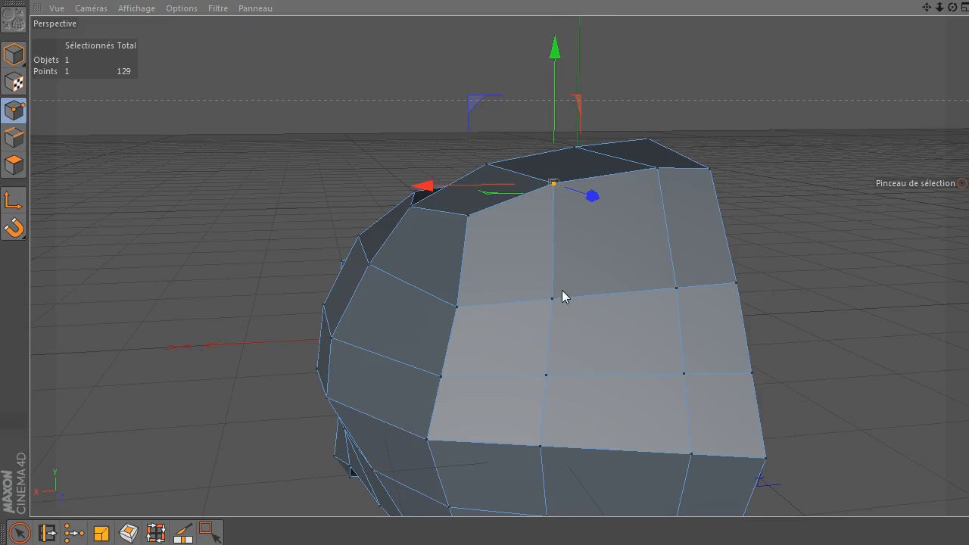
- Slide the four points of the horizontal row just below the cranium's upper rear edge upward
left_click_drag(953, 8, 667, 261)
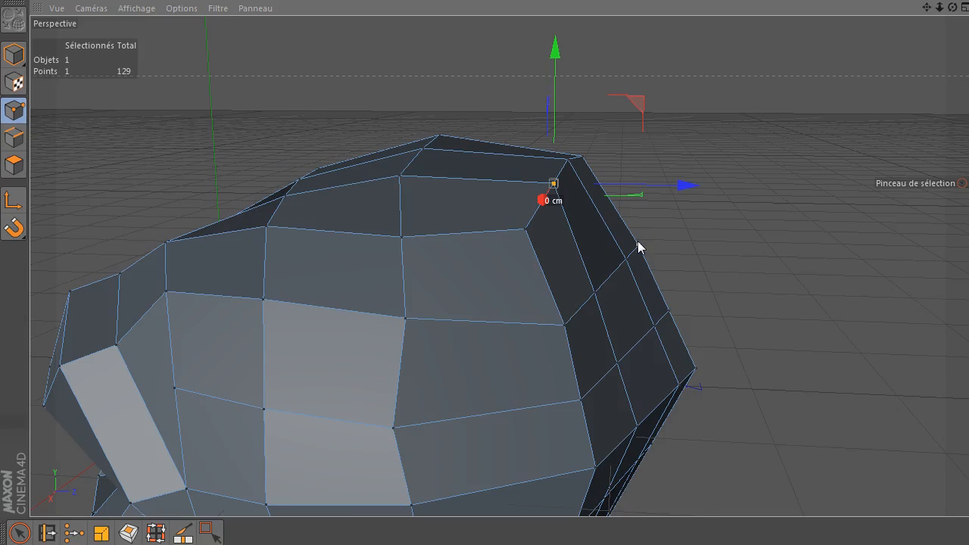
left_click(59, 534)
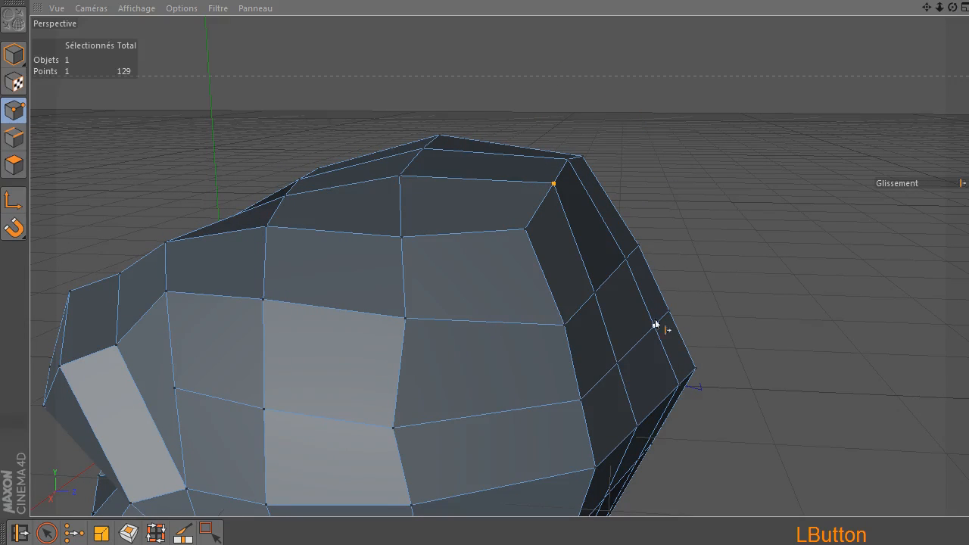
left_click_drag(627, 205, 627, 257)
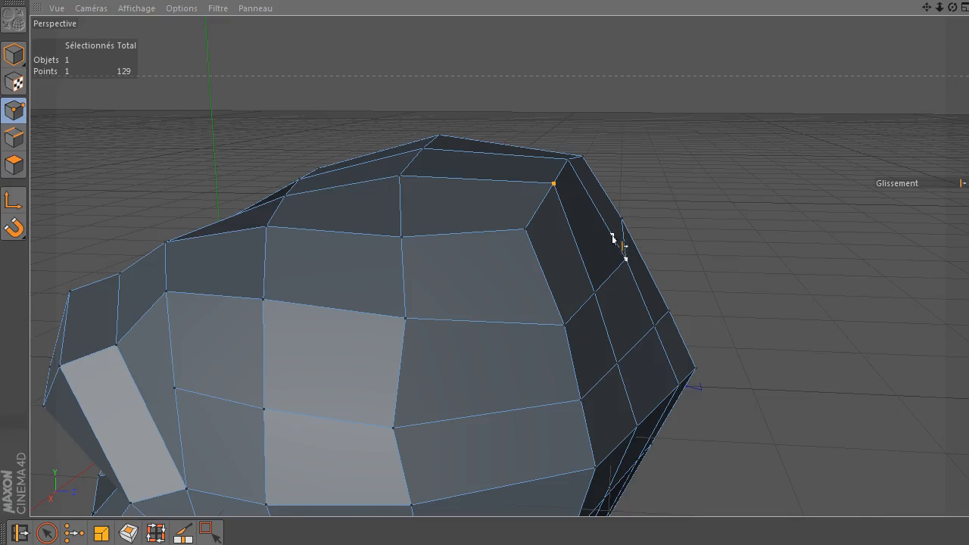
left_click_drag(598, 296, 596, 288)
left_click_drag(564, 303, 558, 313)
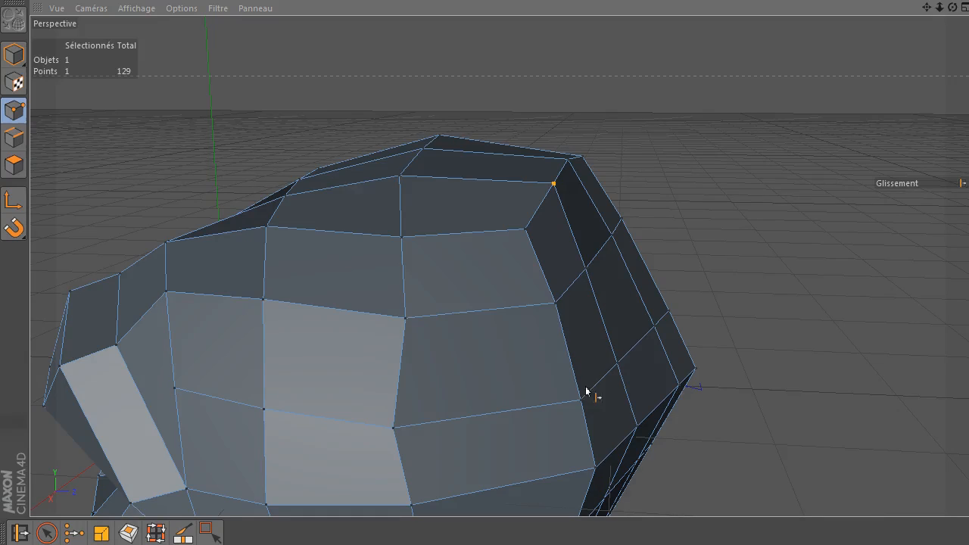
- Push the three inner points of that upper rear row backward to bulge the back of the cranium
left_click_drag(955, 11, 663, 124)
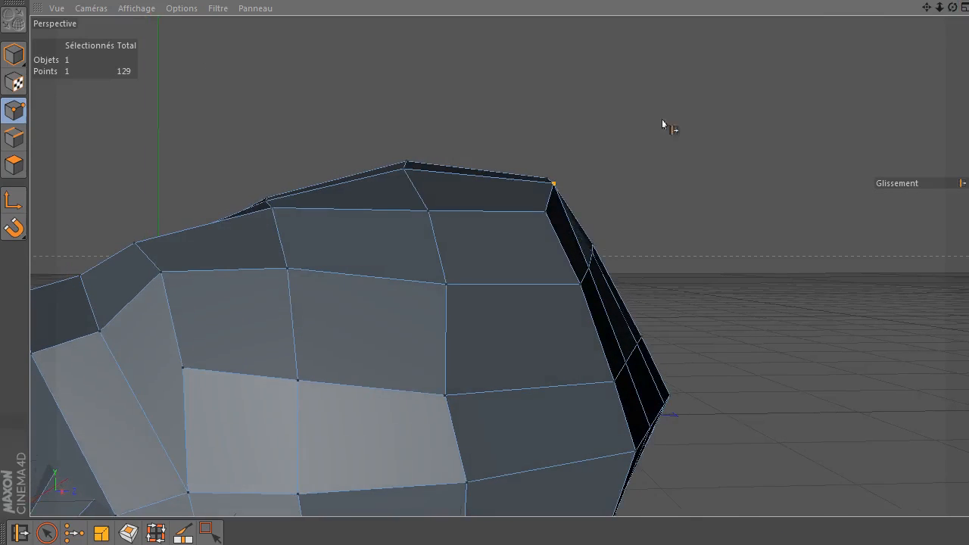
left_click(56, 533)
left_click(593, 244)
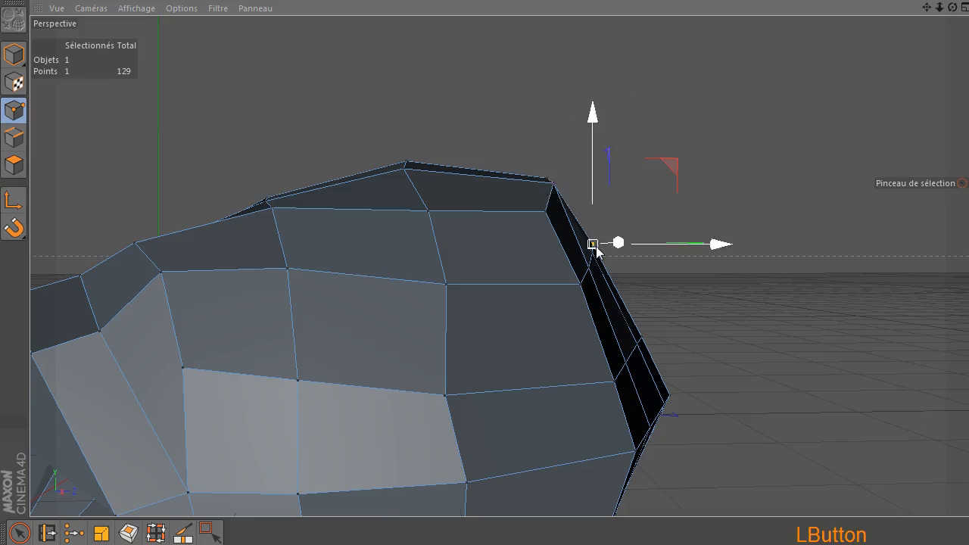
left_click_drag(954, 7, 958, 6)
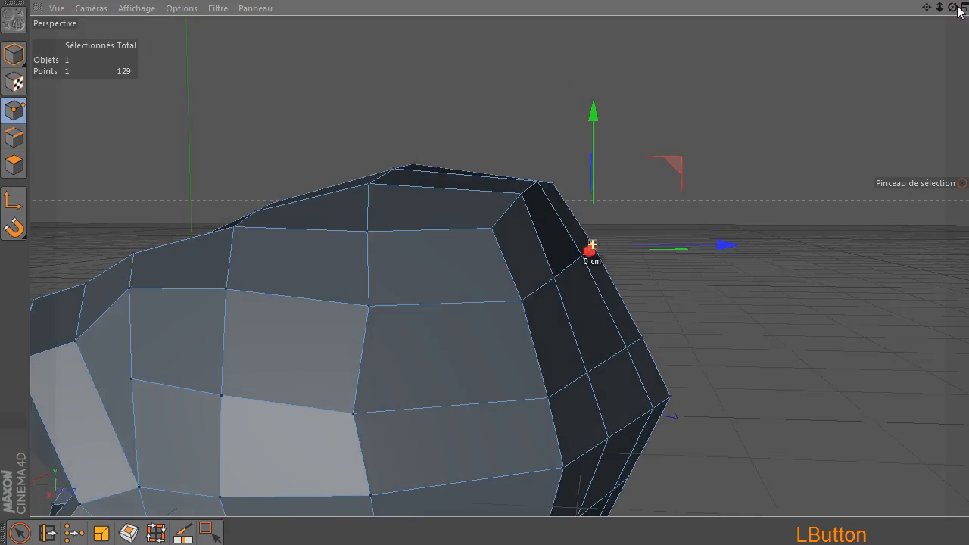
left_click_drag(723, 241, 701, 278)
left_click(582, 257)
left_click(564, 283)
- Move the three points of the next lower row on the back of the skull outward and clear the selection
left_click(629, 352)
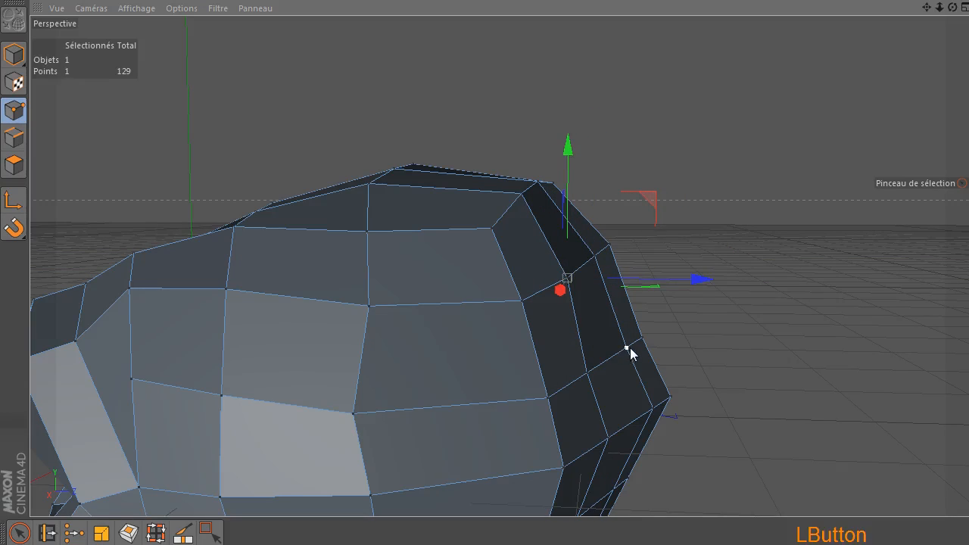
left_click_drag(714, 357, 660, 341)
left_click(644, 337)
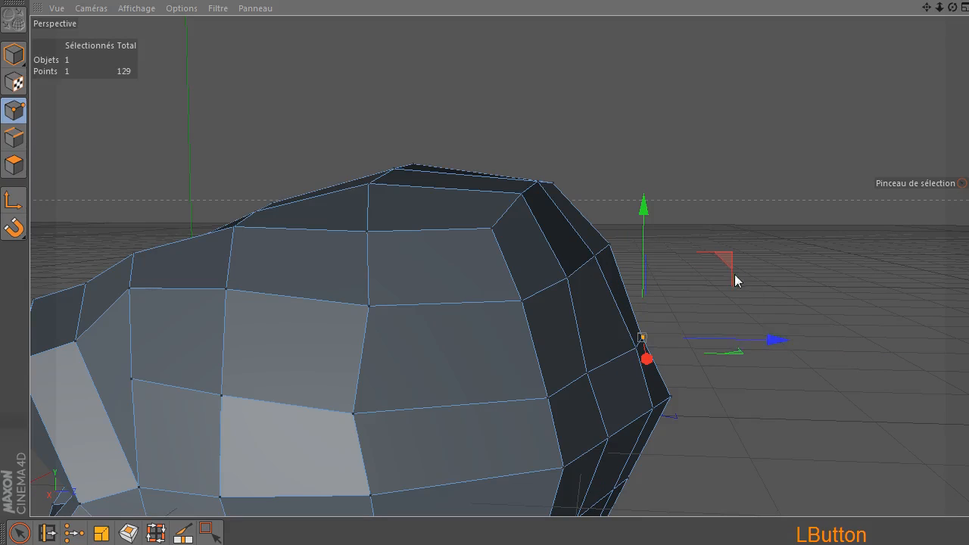
left_click_drag(730, 260, 743, 258)
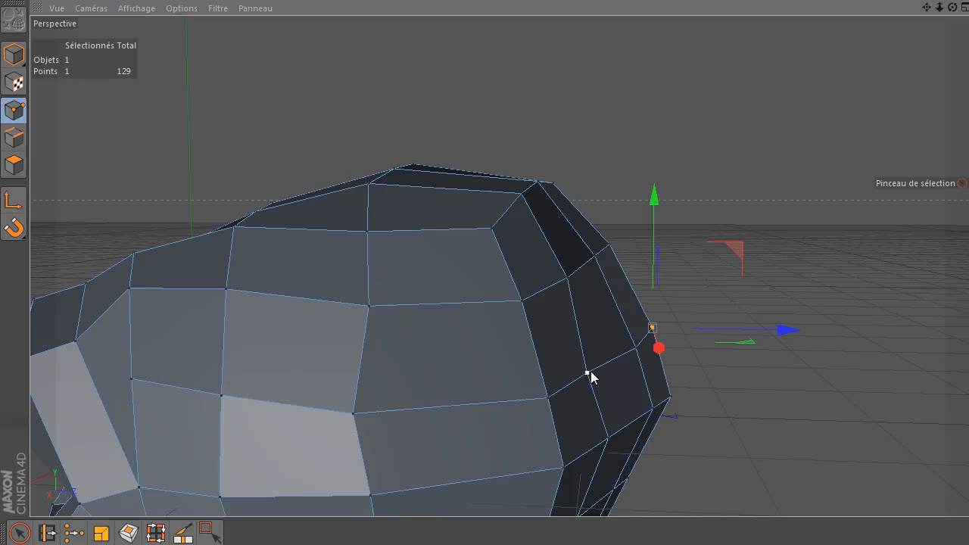
left_click(588, 373)
left_click_drag(675, 294, 689, 277)
left_click(773, 230)
- Adjust the height of the rear and front points in one row on the cranium's side, then clear the selection
left_click_drag(959, 11, 500, 266)
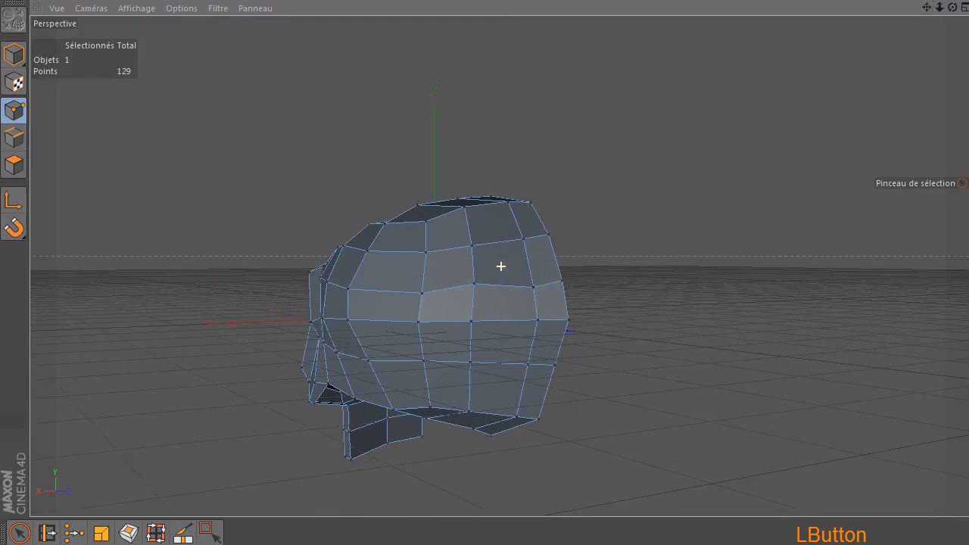
left_click(534, 288)
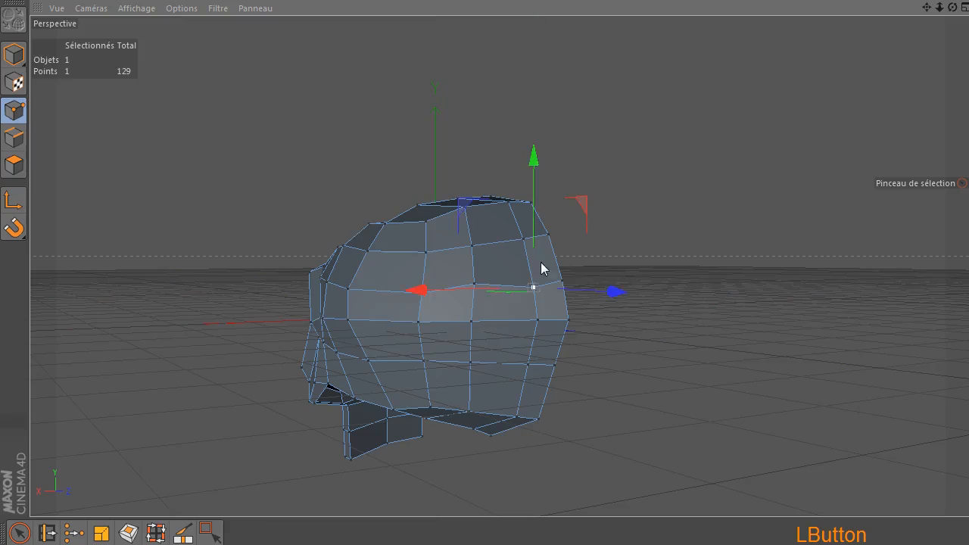
left_click_drag(534, 166, 537, 161)
left_click(423, 294)
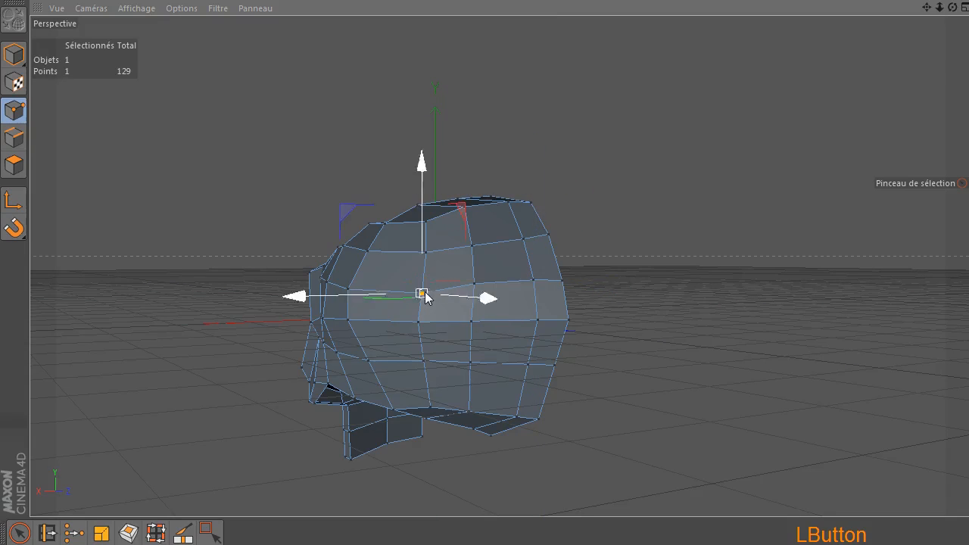
left_click_drag(423, 165, 432, 168)
left_click(684, 273)
- Reposition the outer point at the cranium's lower rear corner and select the point beside it
left_click(535, 417)
left_click_drag(587, 356, 564, 337)
left_click(516, 418)
left_click_drag(952, 7, 882, 11)
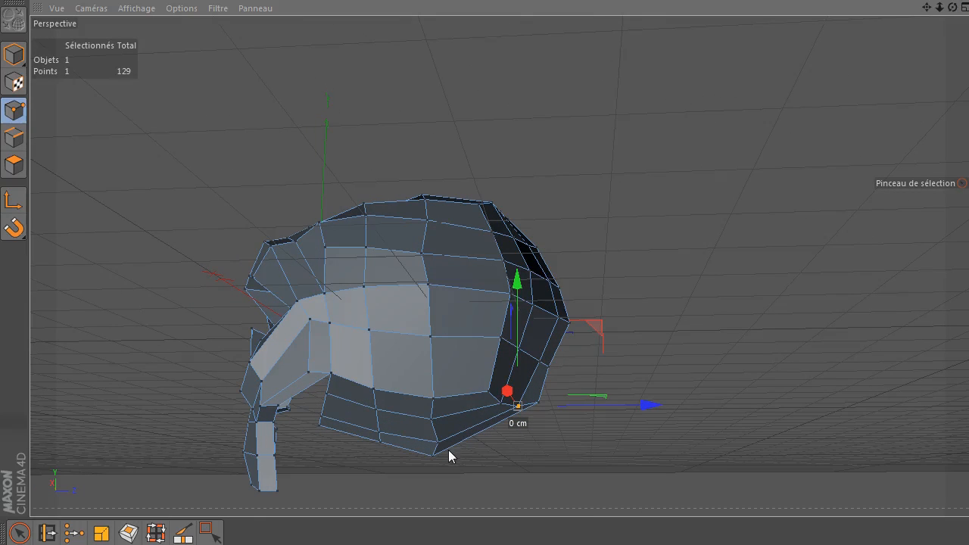
- Raise the rear points of the cranium's bottom edge and the row just above it along Y, then clear the selection
left_click_drag(436, 459, 547, 457)
left_click_drag(447, 333, 447, 320)
left_click(576, 415)
left_click(440, 444)
left_click_drag(514, 371, 517, 343)
left_click(433, 419)
left_click(667, 371)
- Move the point on the lower back of the skull, beside the symmetry edge, outward to round the profile
left_click_drag(952, 7, 314, 337)
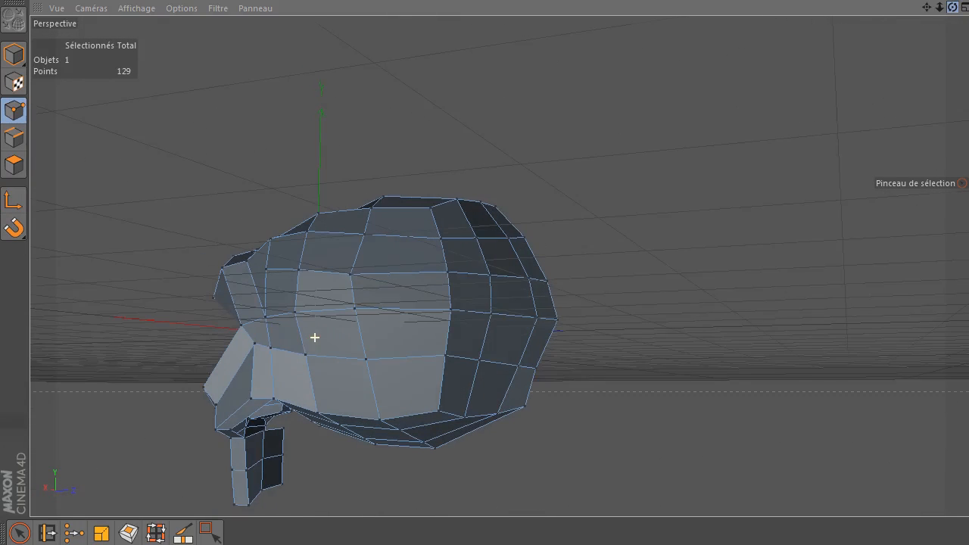
left_click(518, 367)
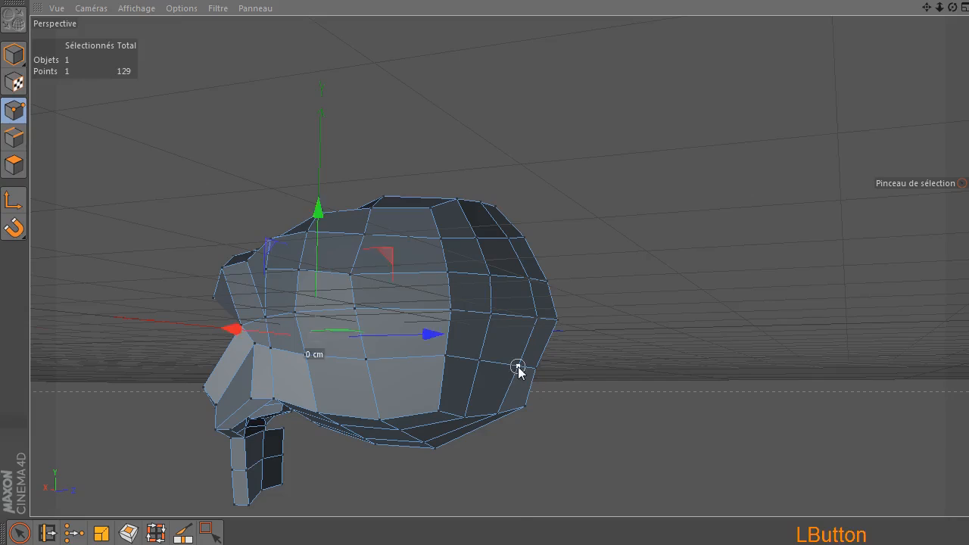
left_click(614, 359)
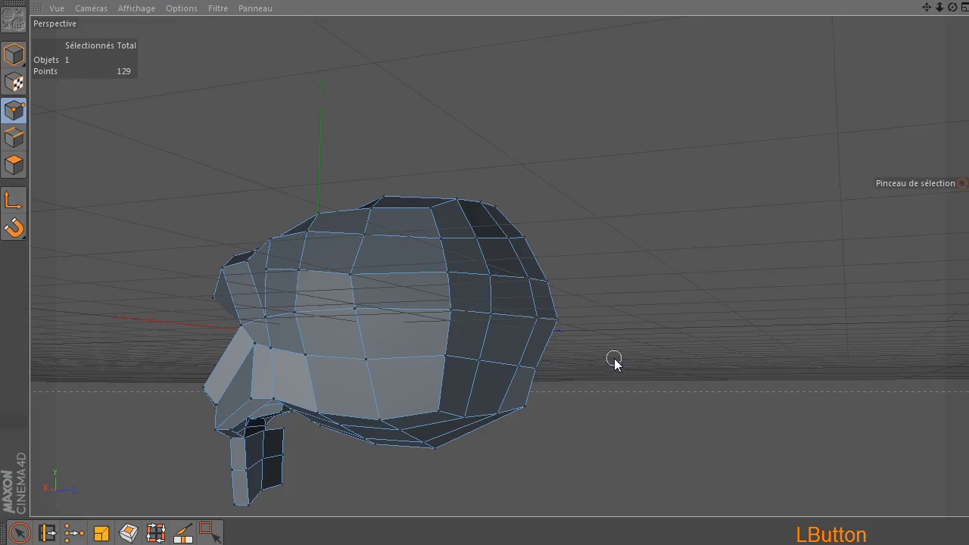
left_click(518, 367)
left_click_drag(643, 374, 650, 371)
left_click_drag(534, 371, 557, 353)
- Even out the rear side of the cranium, sliding the points of its corner column forward along Z row by row
left_click(475, 363)
left_click(444, 353)
left_click(450, 309)
left_click_drag(564, 308, 549, 308)
left_click(448, 273)
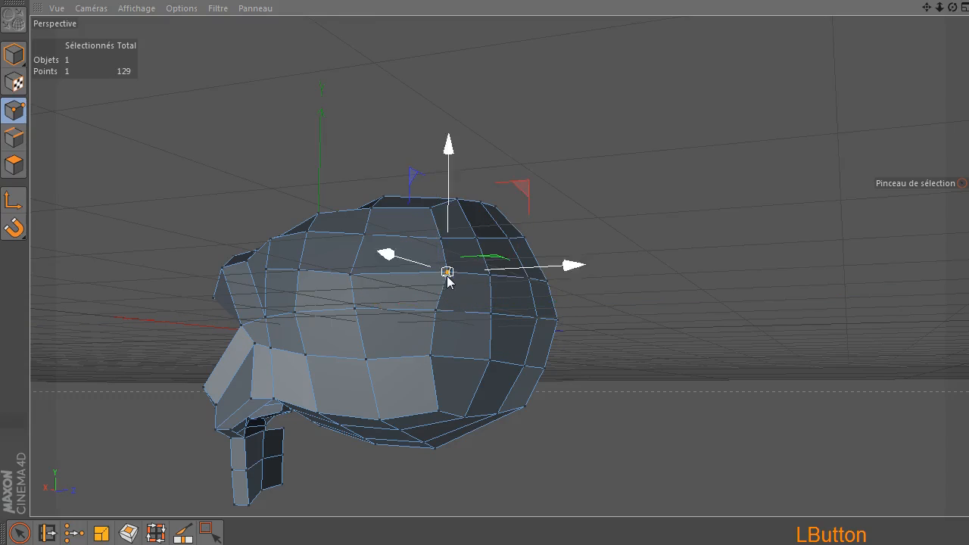
left_click_drag(580, 262, 562, 264)
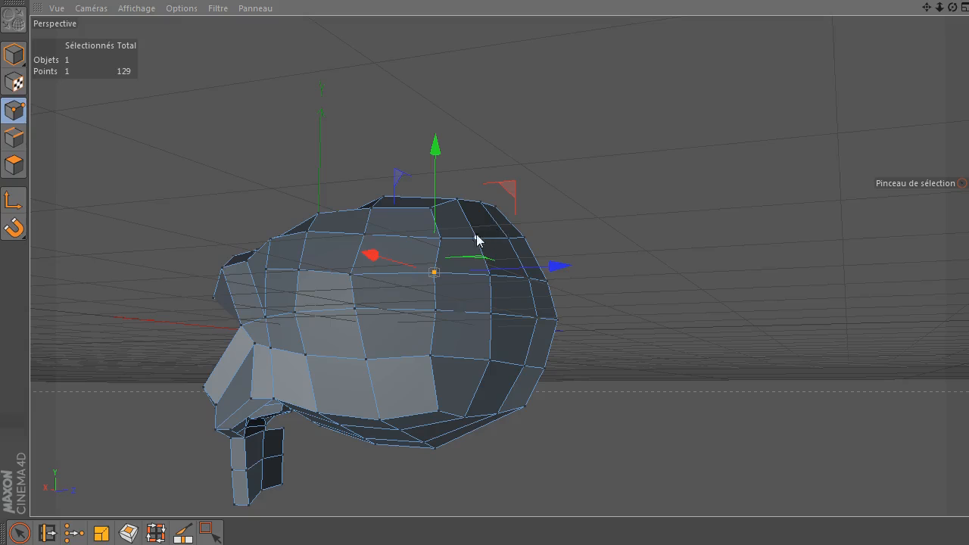
left_click(468, 231)
left_click(442, 239)
left_click_drag(568, 231, 557, 231)
- Push the outer point on the cranium's lower side outward along X and clear the selection
left_click_drag(951, 7, 697, 76)
left_click_drag(449, 313, 449, 225, "alt")
left_click_drag(417, 359, 420, 355)
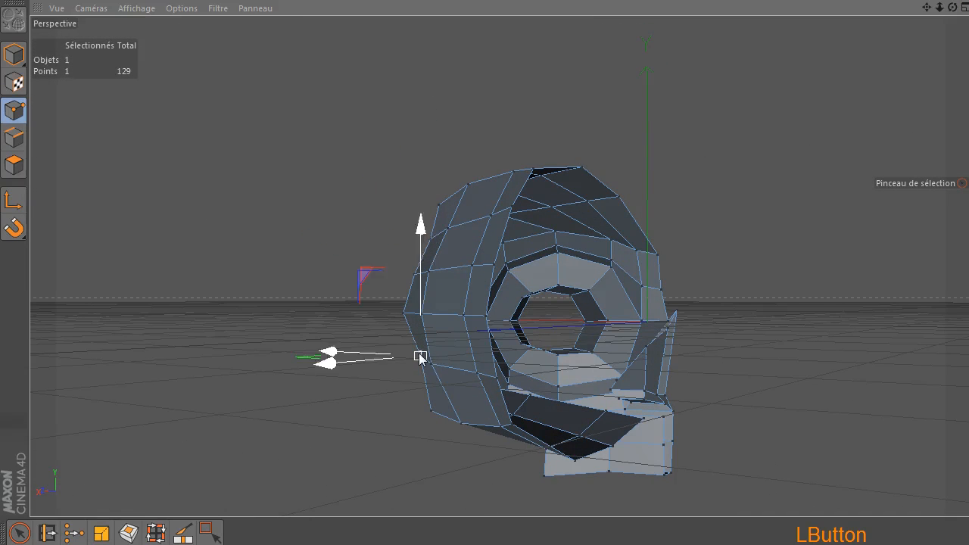
left_click_drag(332, 371, 321, 379)
left_click(323, 395)
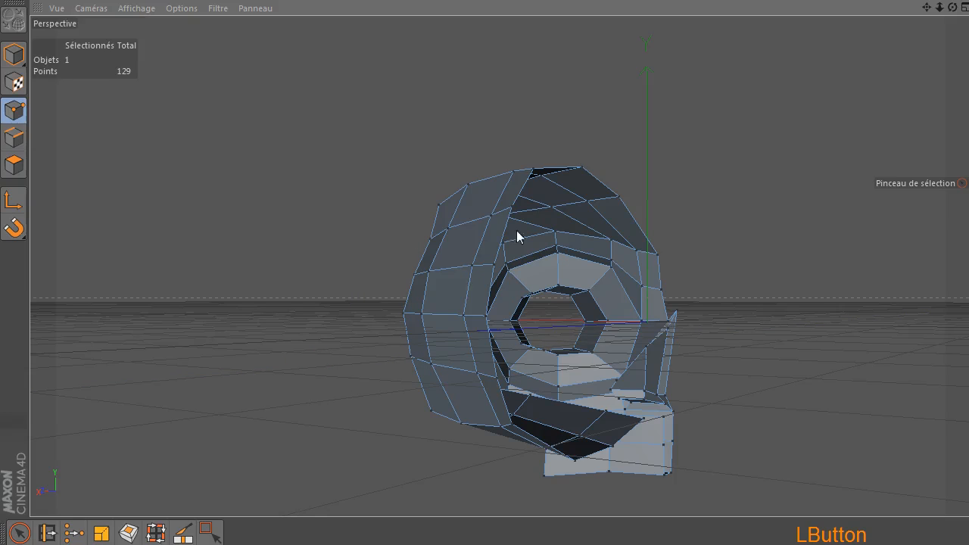
- Move the three outer points on the cranium's upper side to round its rear silhouette, then clear the selection
left_click(429, 241)
left_click_drag(343, 237, 335, 238)
left_click(338, 322)
left_click(415, 276)
left_click_drag(315, 274, 308, 274)
left_click(359, 314)
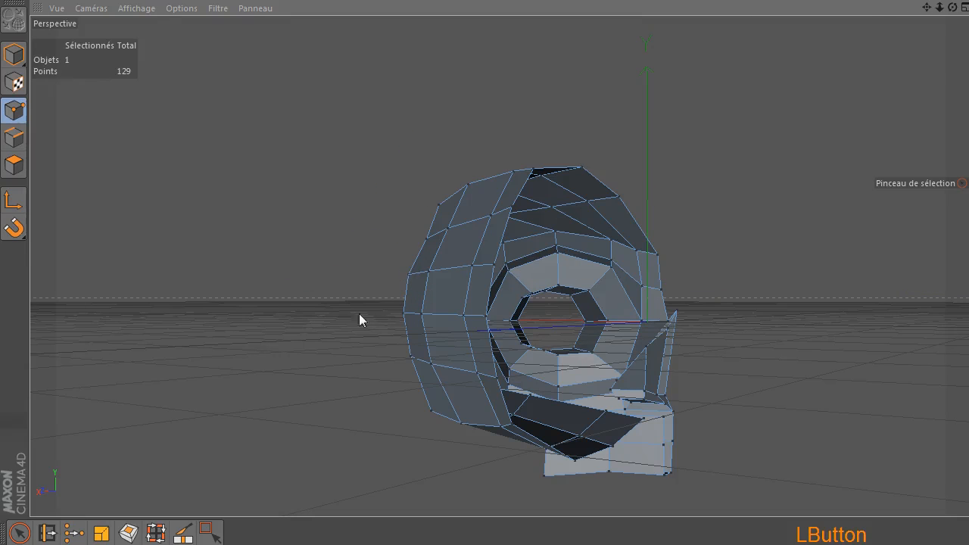
left_click(438, 205)
left_click_drag(367, 195, 369, 199)
left_click(818, 95)
- Turn on the smoothed preview and examine the skull from the side and front
left_click_drag(952, 7, 892, 18)
left_click_drag(648, 322, 648, 322)
left_click_drag(923, 9, 644, 54)
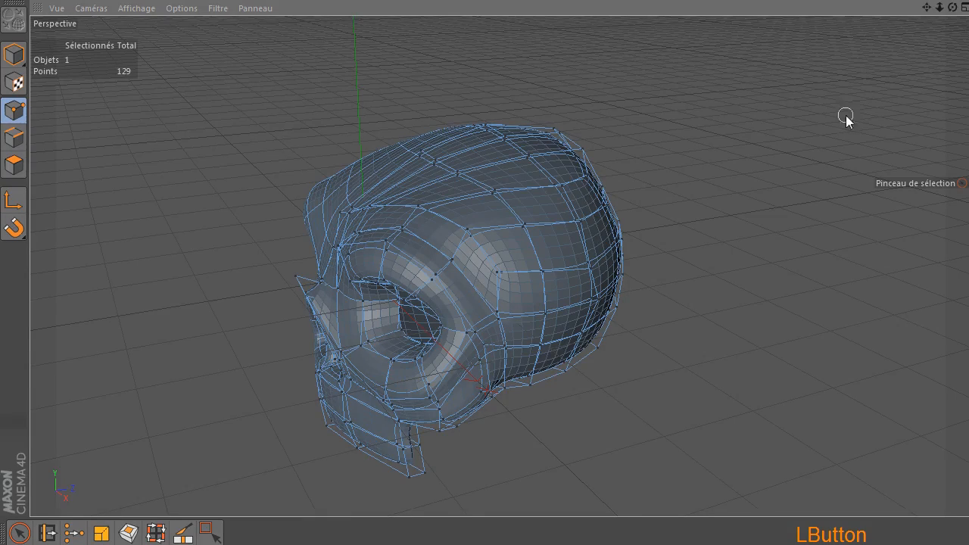
left_click_drag(957, 10, 848, 15)
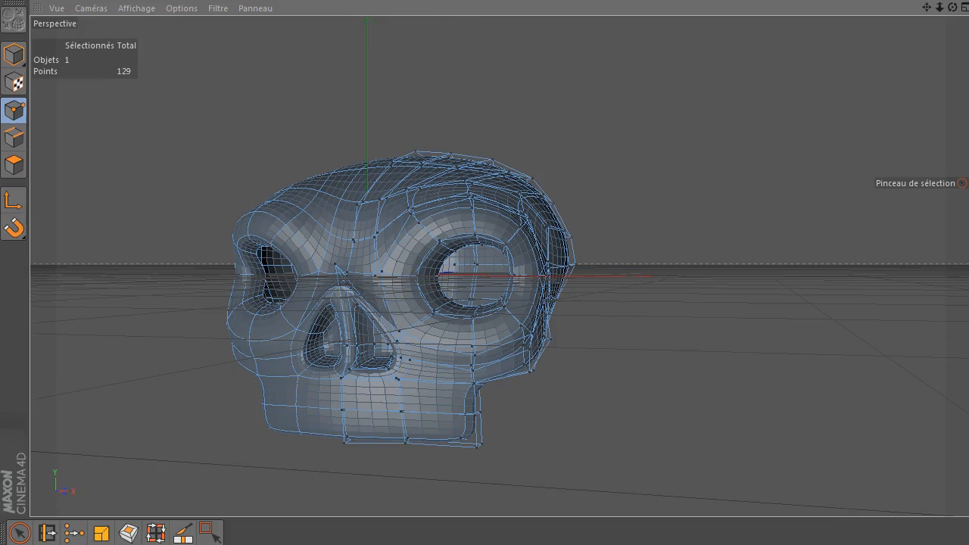
- Move the two points at the upper jaw's lower rear corner inward along X and backward along Z
left_click(24, 119)
scroll(441, 495, "up", 5)
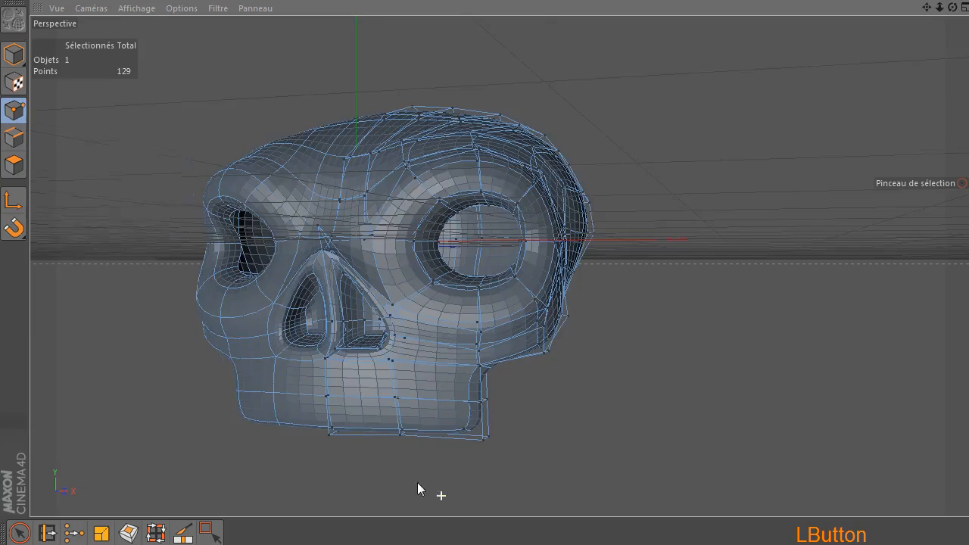
mouse_move(469, 418)
left_mouse_down()
mouse_move(500, 415)
mouse_move(488, 407)
left_mouse_up()
left_click_drag(953, 8, 949, 12)
left_click_drag(613, 408, 595, 416)
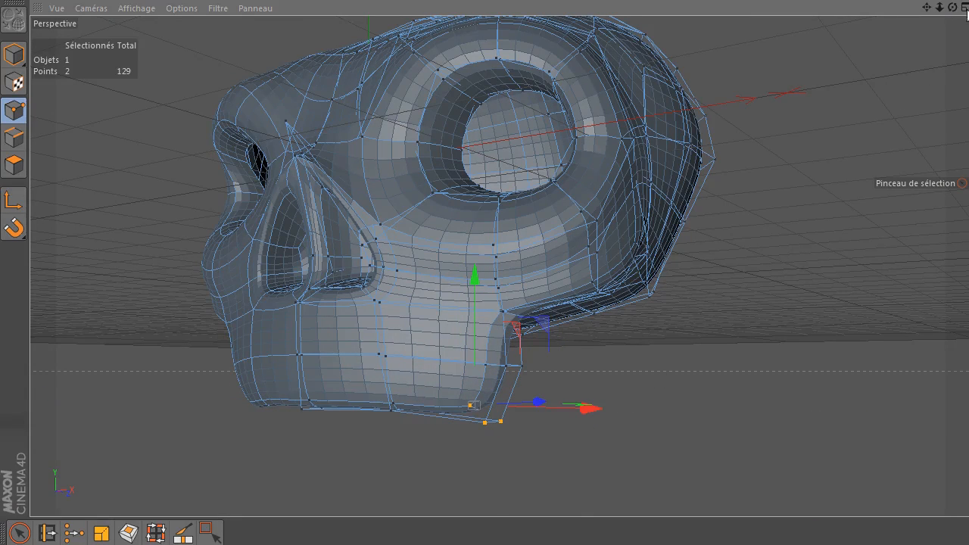
left_click_drag(953, 8, 917, 11)
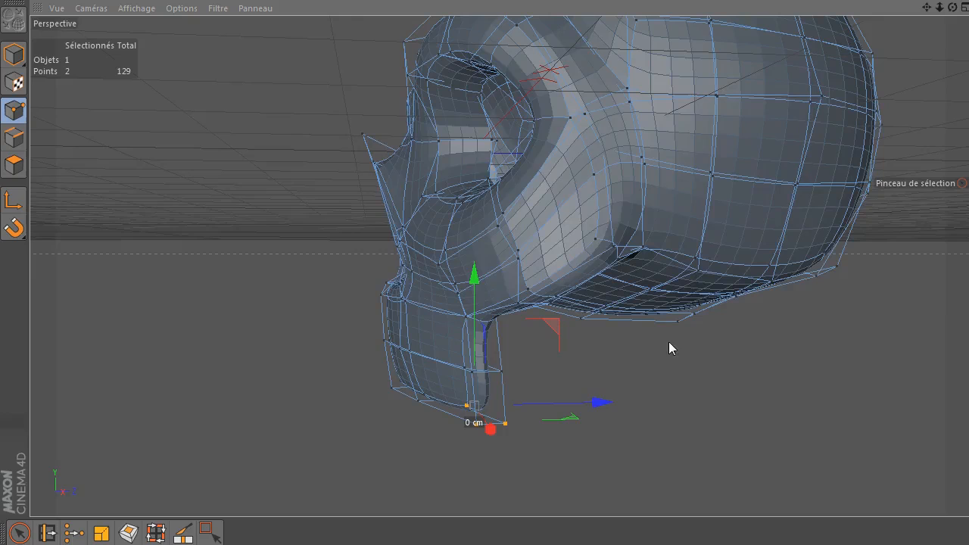
left_click_drag(592, 409, 598, 411)
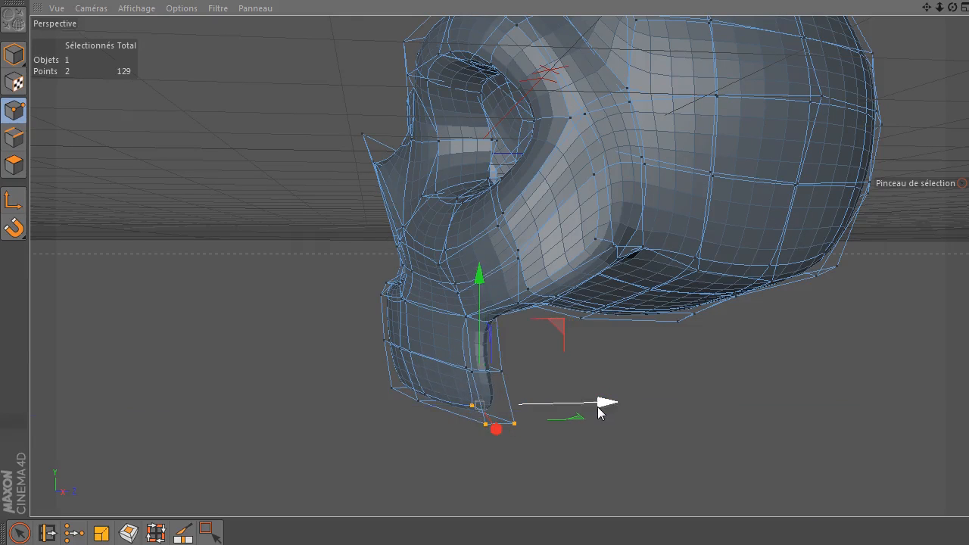
- Move the two rear jaw points just above the lower corner backward along Z about 7 cm and clear the selection
left_click_drag(478, 368, 509, 375)
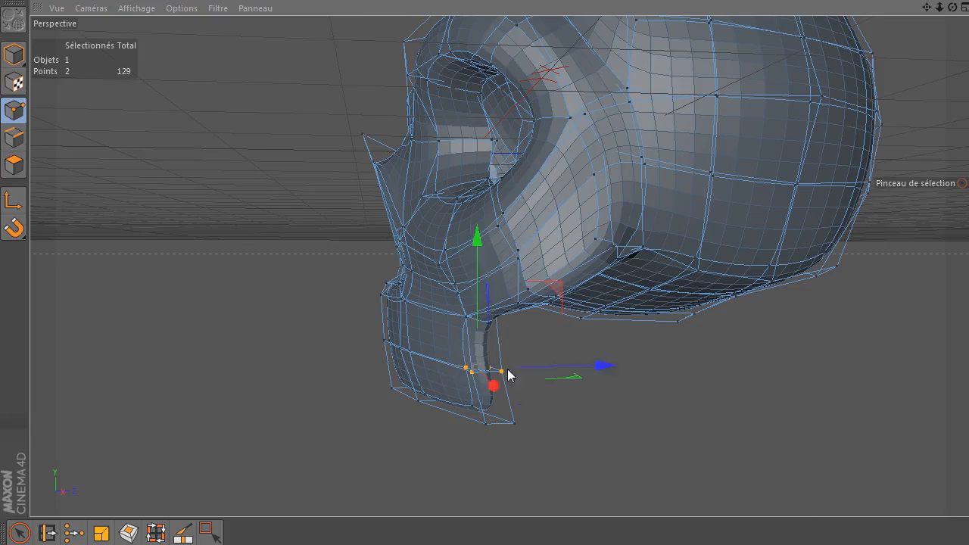
left_click_drag(615, 371, 608, 371)
left_click_drag(614, 371, 608, 368)
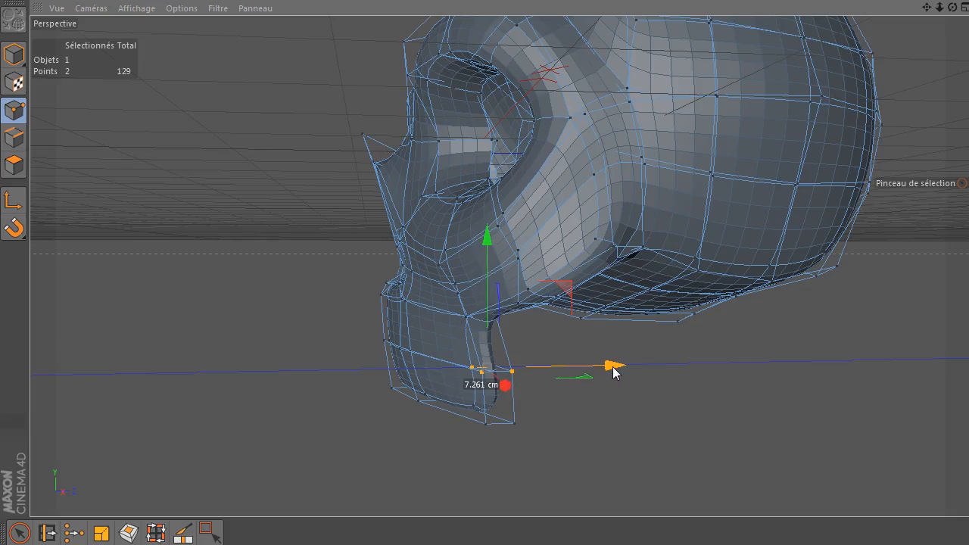
left_click(586, 449)
- Examine the smoothed skull from the front and below, then turn off the smoothing
left_click_drag(952, 7, 757, 30)
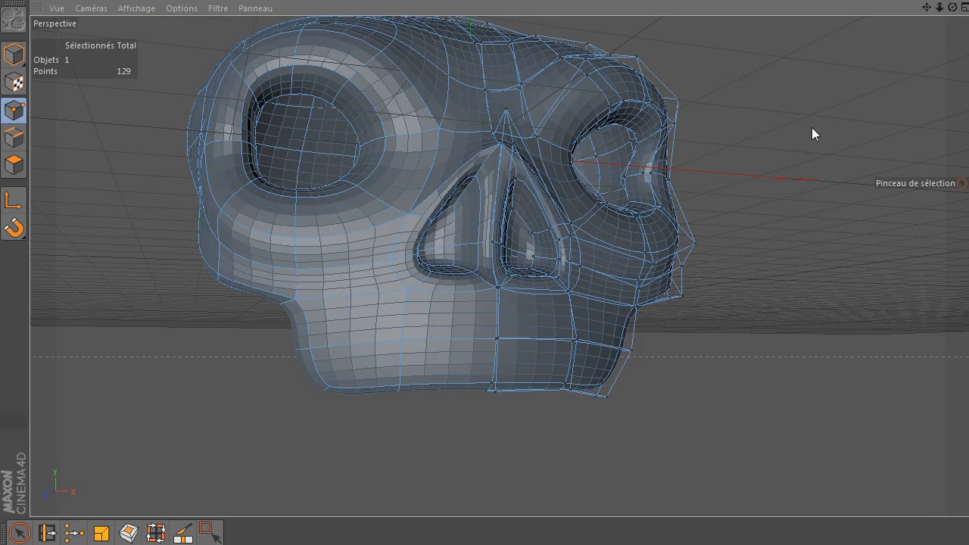
left_click_drag(951, 7, 605, 203)
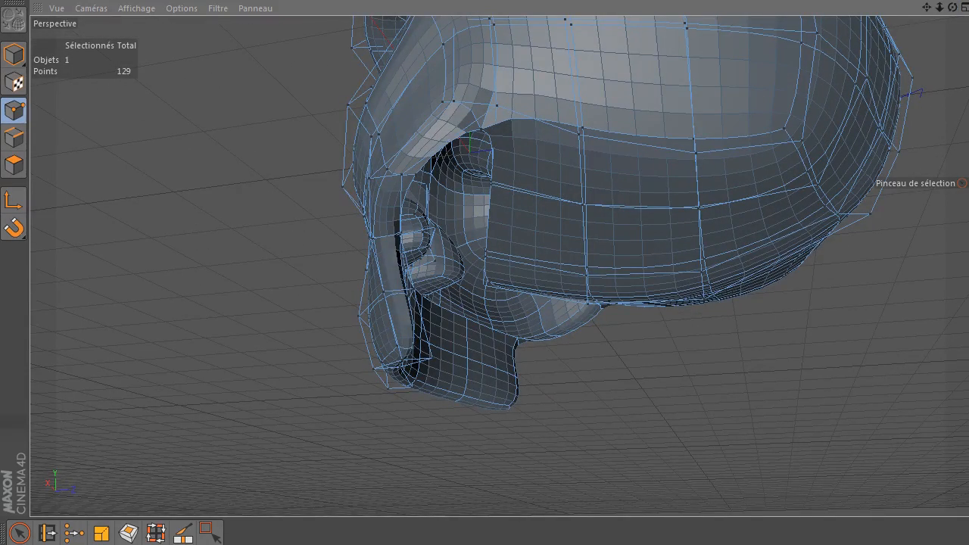
left_click(962, 183)
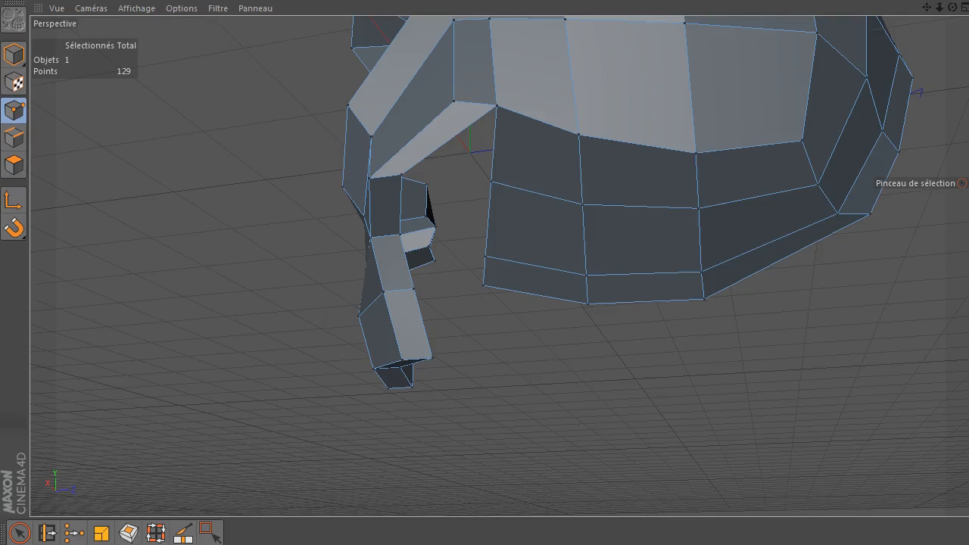
left_click(947, 89)
- Switch to edge editing at the gap beneath the skull and clear the existing edge selection
left_click_drag(952, 8, 470, 153)
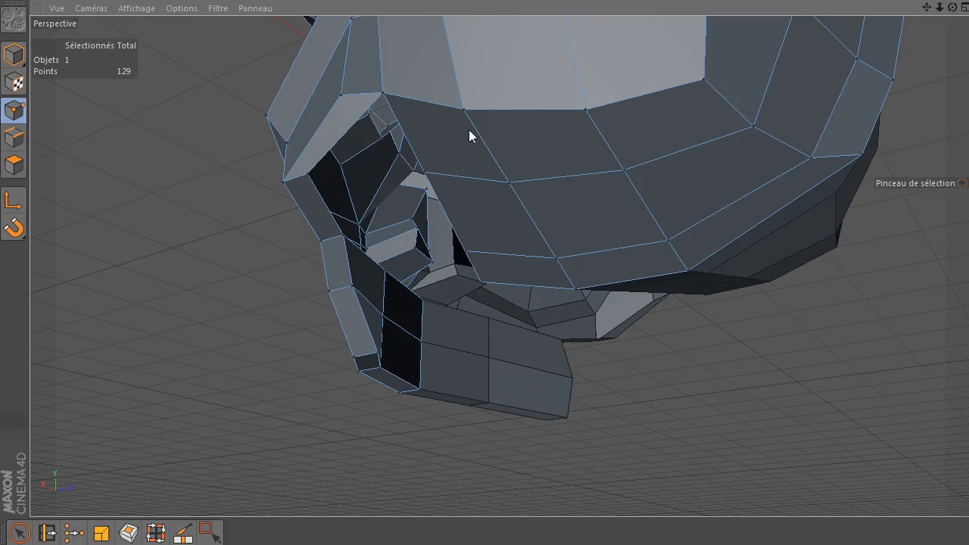
scroll(335, 229, "up", 5)
left_click_drag(927, 6, 499, 265)
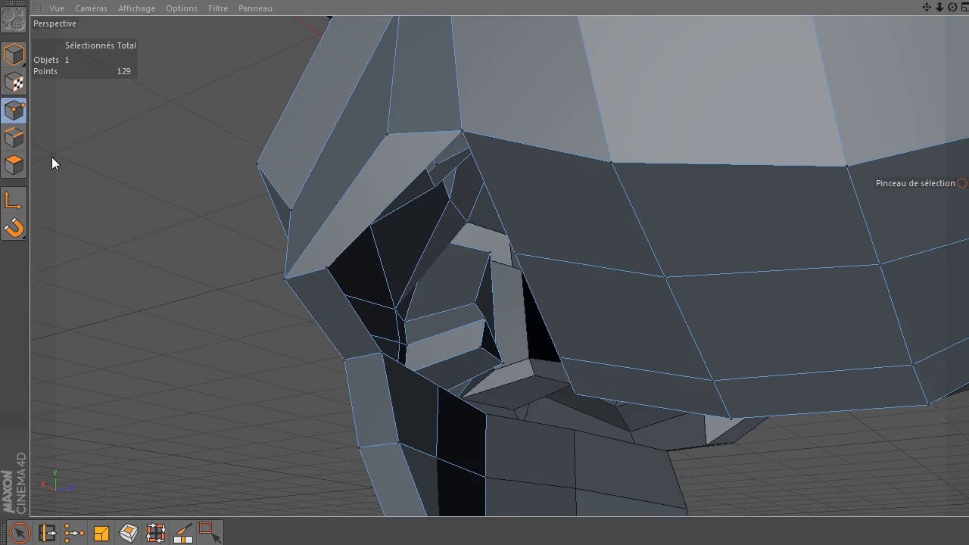
left_click(18, 140)
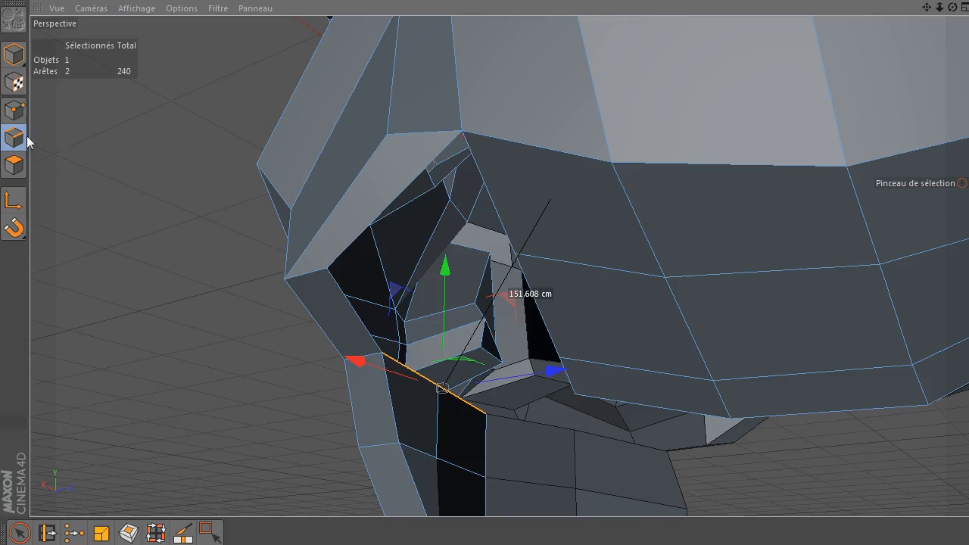
left_click(15, 532)
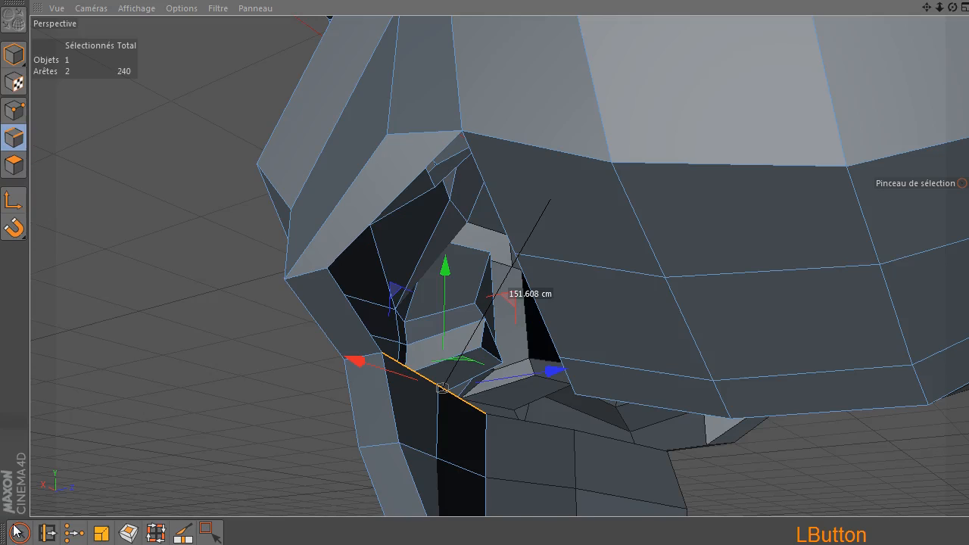
left_click(166, 301)
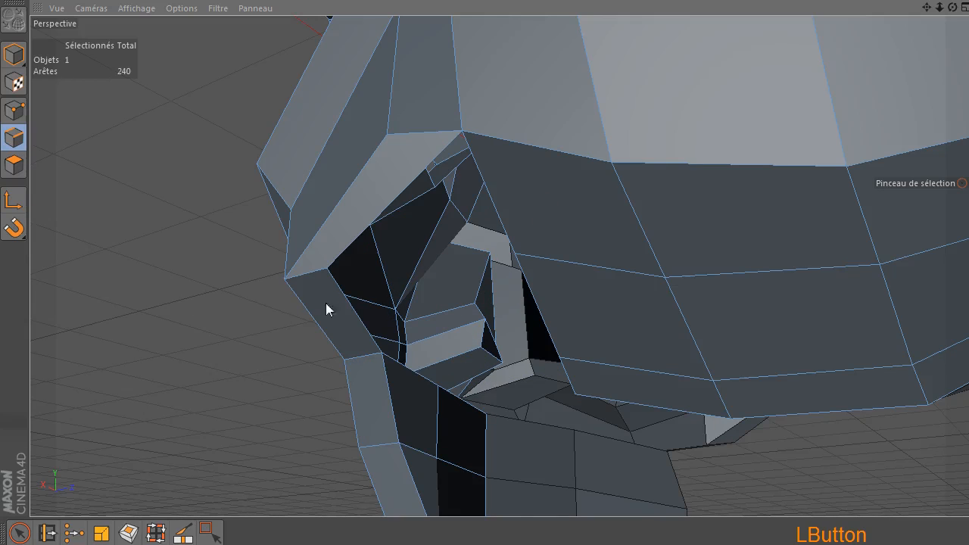
- Bridge the cheekbone's inner edge to the cranium's front lower edge with a new polygon and check the result with smoothing
left_click(345, 280)
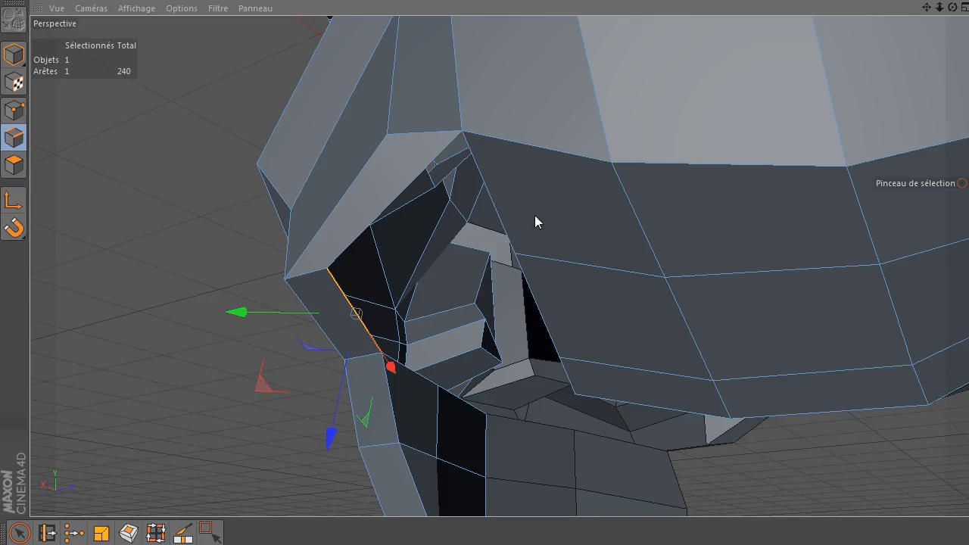
left_click(494, 199, "shift")
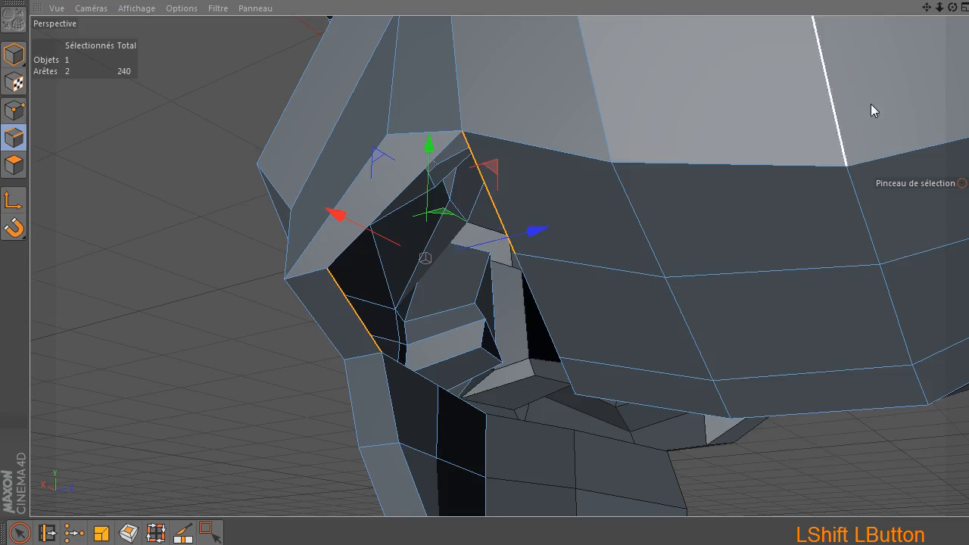
left_click_drag(952, 7, 952, 60)
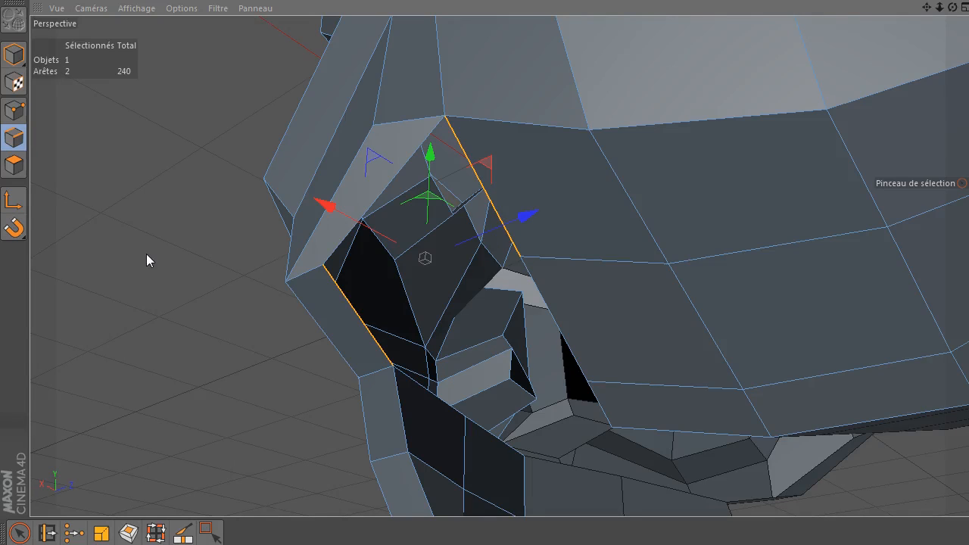
key("b")
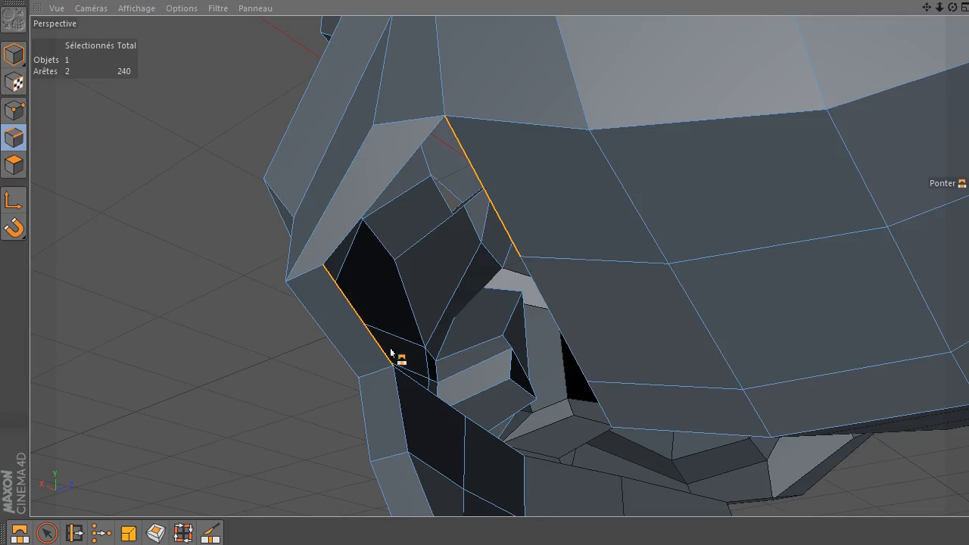
left_click_drag(392, 359, 500, 231)
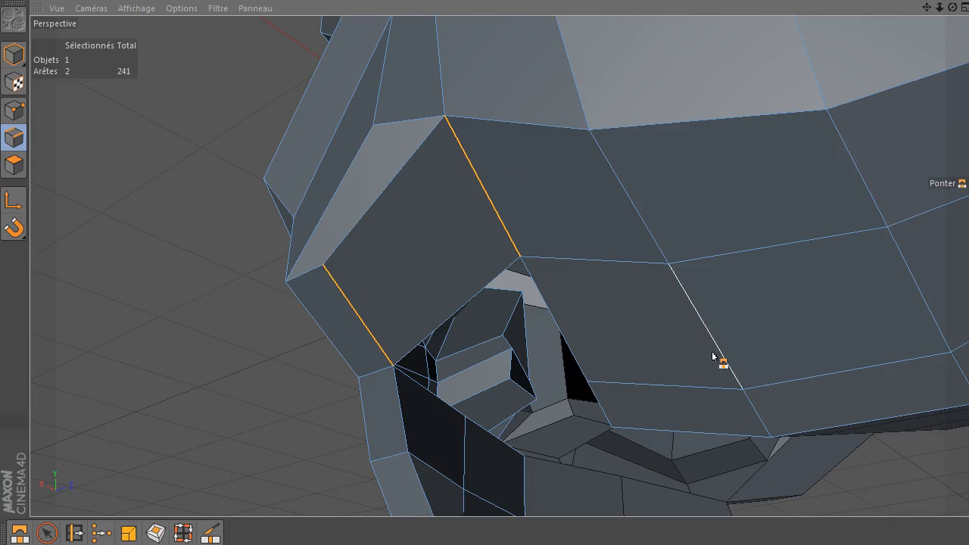
key("q")
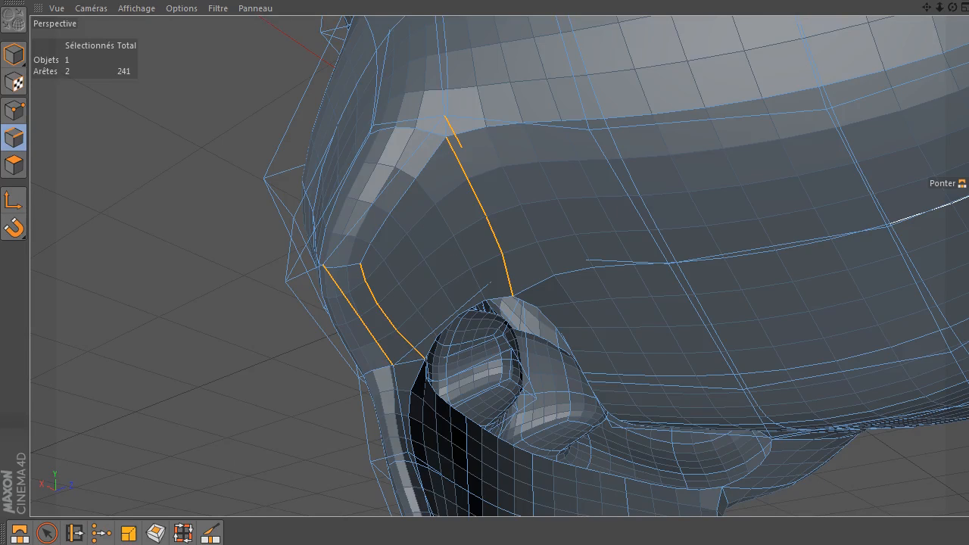
key("q")
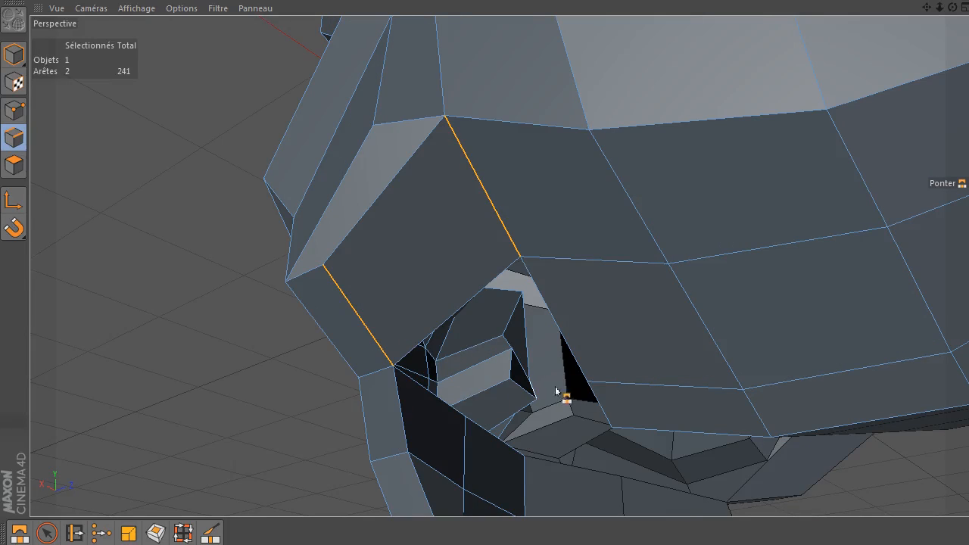
- Bridge the jaw's outer upper rear edge to the adjoining lower edge of the cranium, beside the existing cheekbone bridge
key("space")
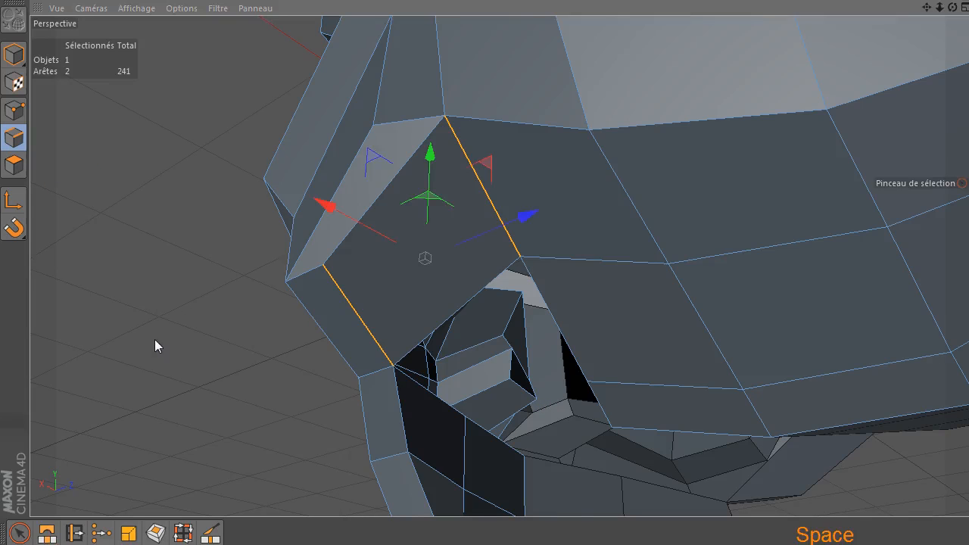
left_click(430, 394)
left_click(557, 320, "shift")
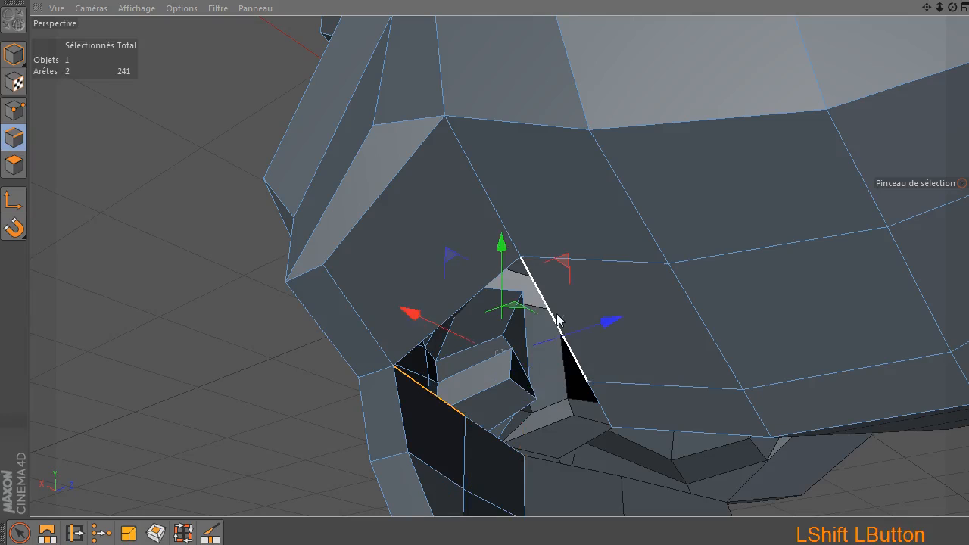
left_click_drag(951, 7, 930, 37)
key("m")
key("b")
mouse_move(432, 405)
left_mouse_down()
mouse_move(504, 296)
mouse_move(555, 329)
left_mouse_up()
key("space")
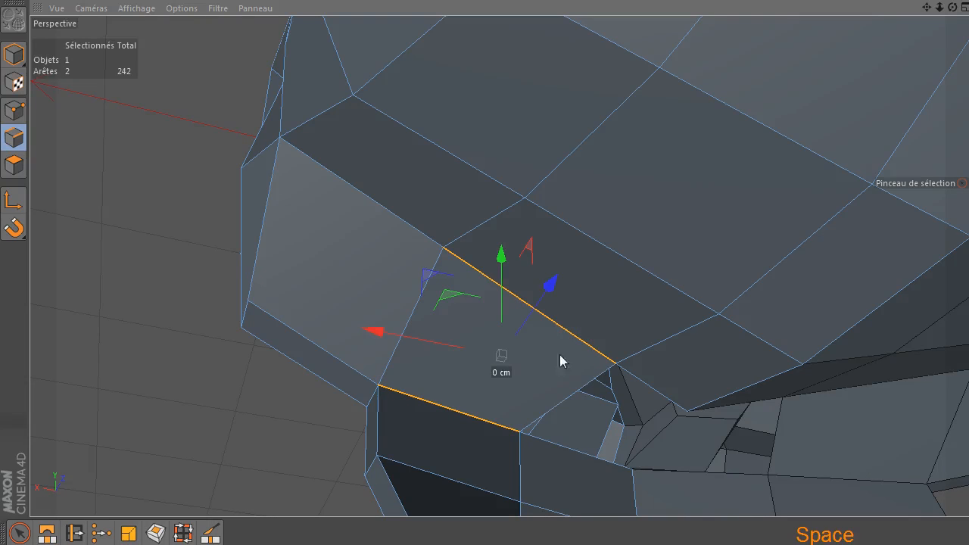
- Bridge the jaw's inner upper rear edge to the cranium's last open edge at the centre line and clear the selection
left_click(569, 452)
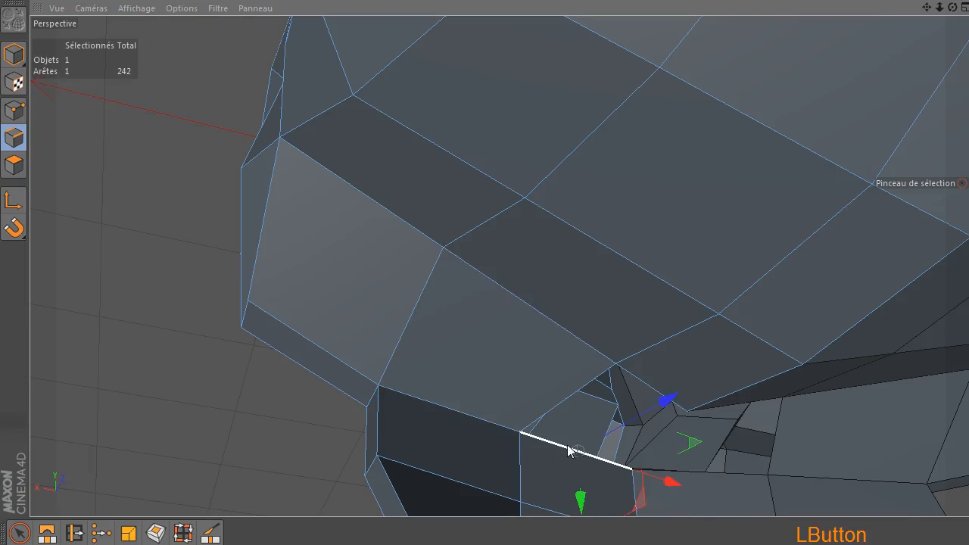
left_click(640, 378, "shift")
key("b")
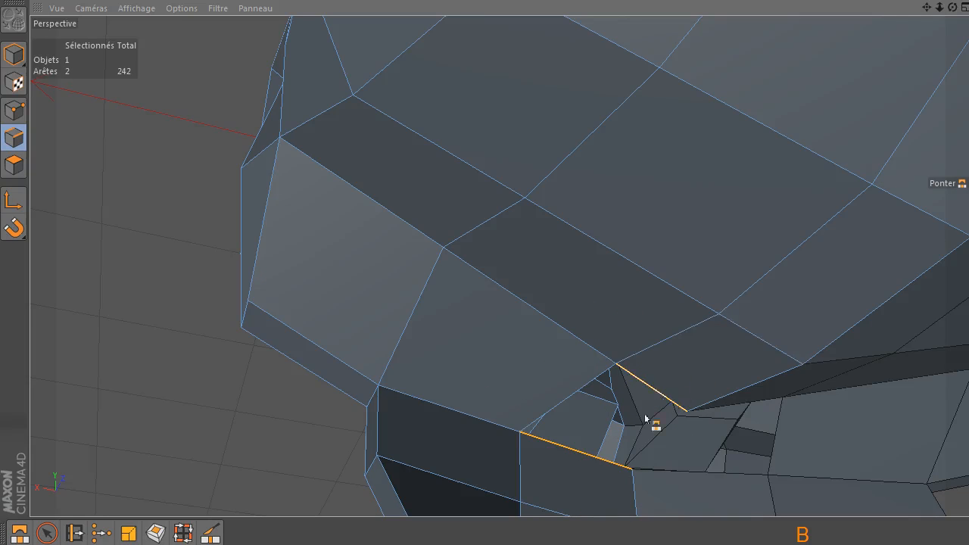
left_click_drag(591, 459, 671, 395)
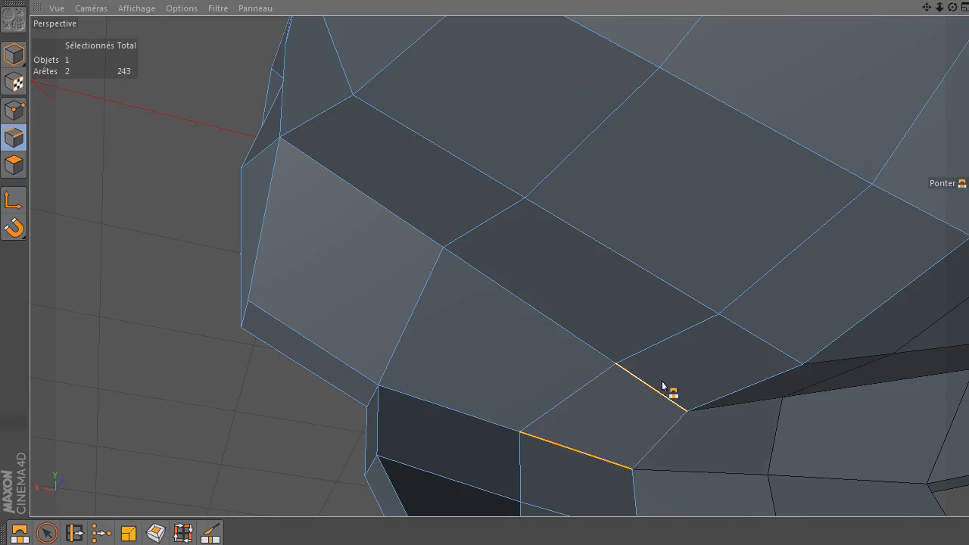
key("space")
left_click(126, 288)
left_click_drag(663, 399, 499, 258, "alt")
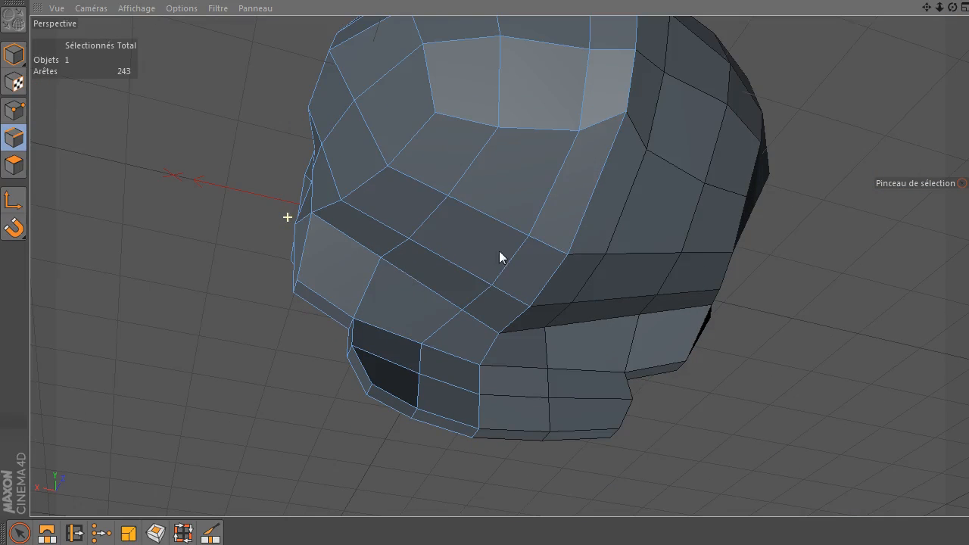
- Examine the closed skull from below, then check the smoothed model from the front and at jaw level
left_click_drag(953, 7, 584, 189)
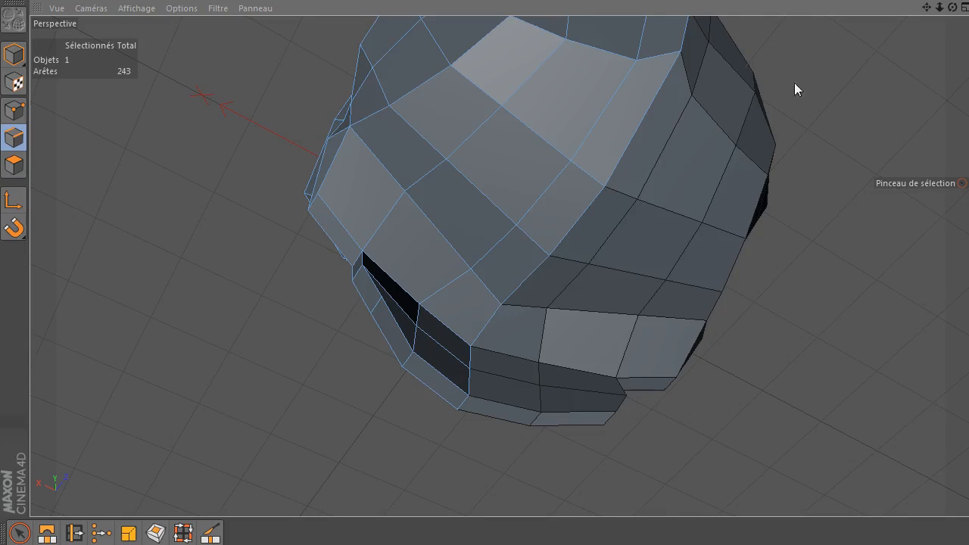
left_click_drag(952, 6, 496, 249)
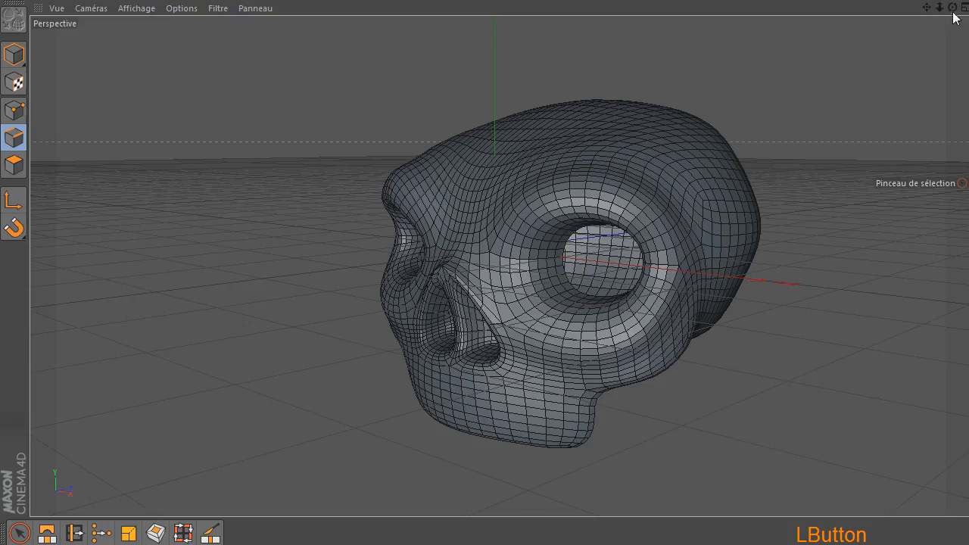
left_click_drag(952, 6, 495, 250)
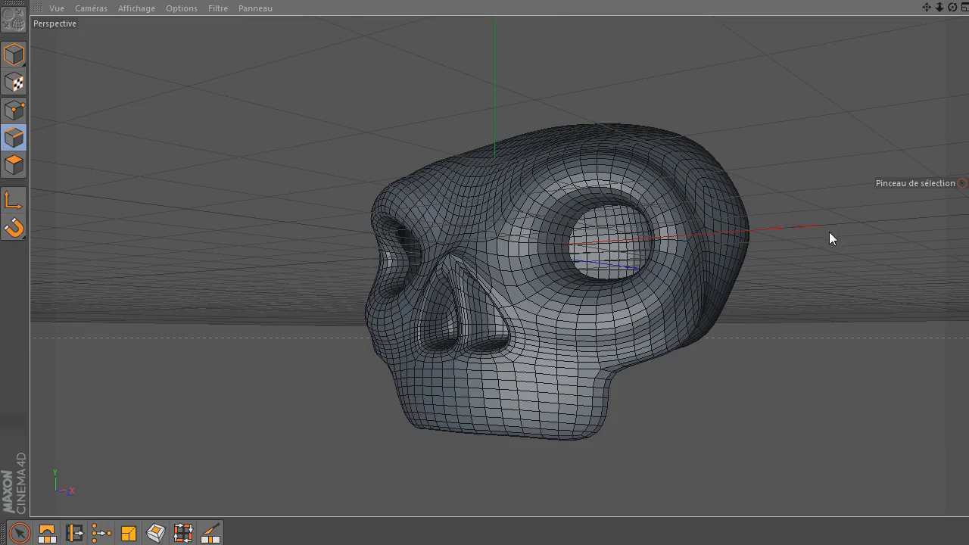
left_click_drag(968, 76, 823, 48)
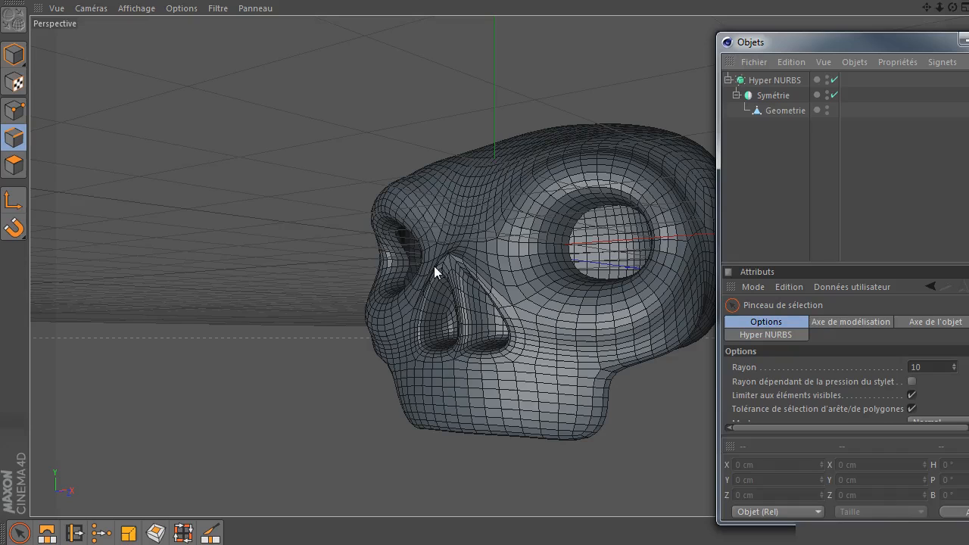
left_click_drag(839, 47, 968, 46)
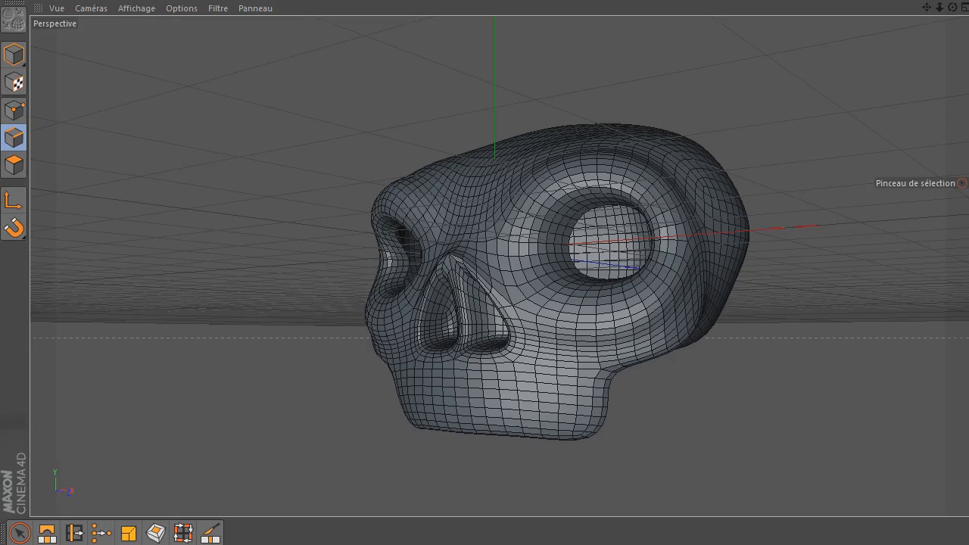
- Create a skull_head folder inside fichier tutoriel and save the scene there as skull_head.c4d
type("head")
key("Return")
left_click_drag(968, 106, 841, 59)
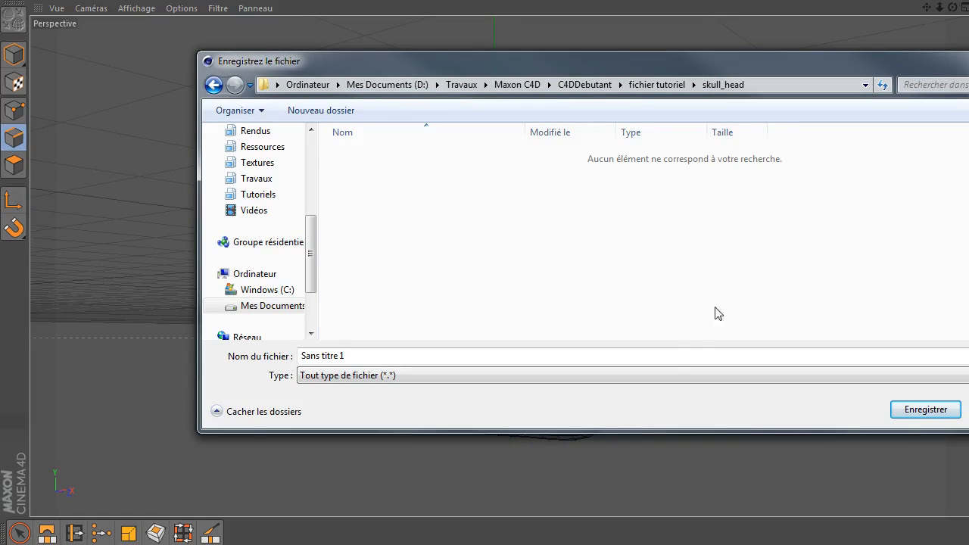
left_click(676, 355)
type("s")
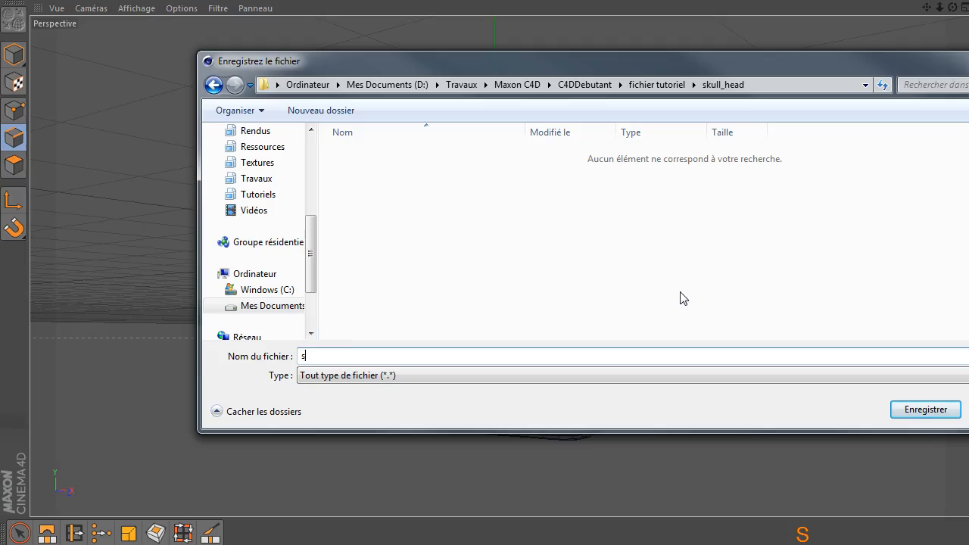
type("kull_head.c4d")
key("Return")
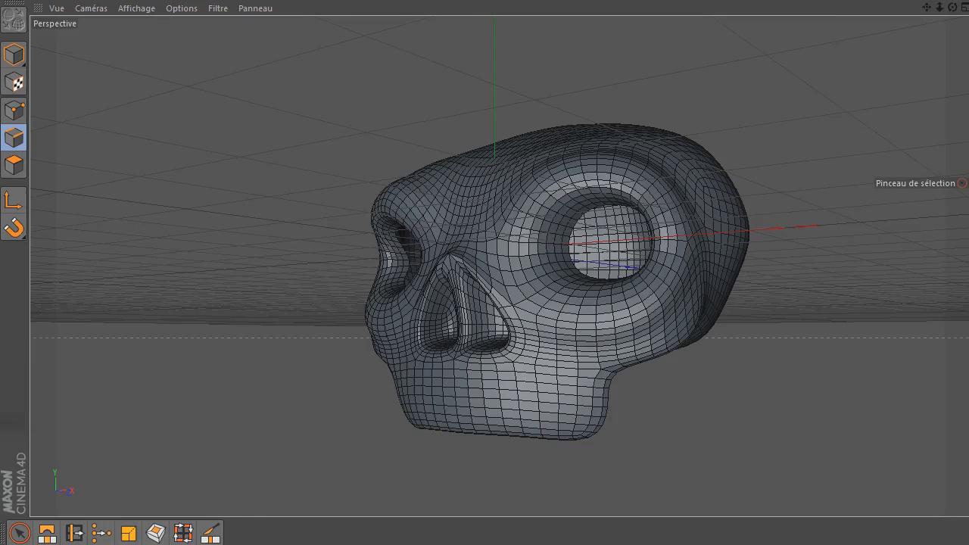
- Convert the Symétrie object into editable geometry and select the Geometrie mesh inside it
left_click(962, 184)
left_click(962, 183)
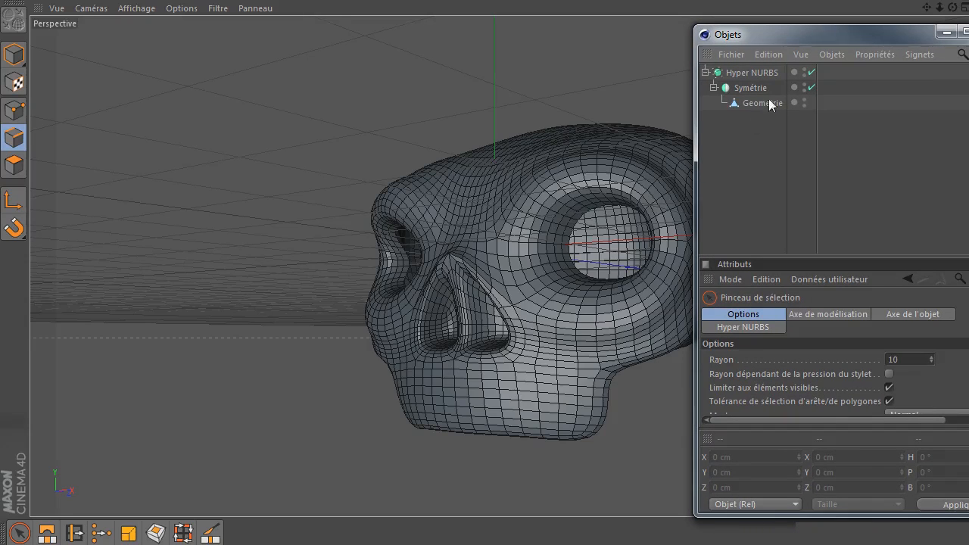
left_click(746, 89)
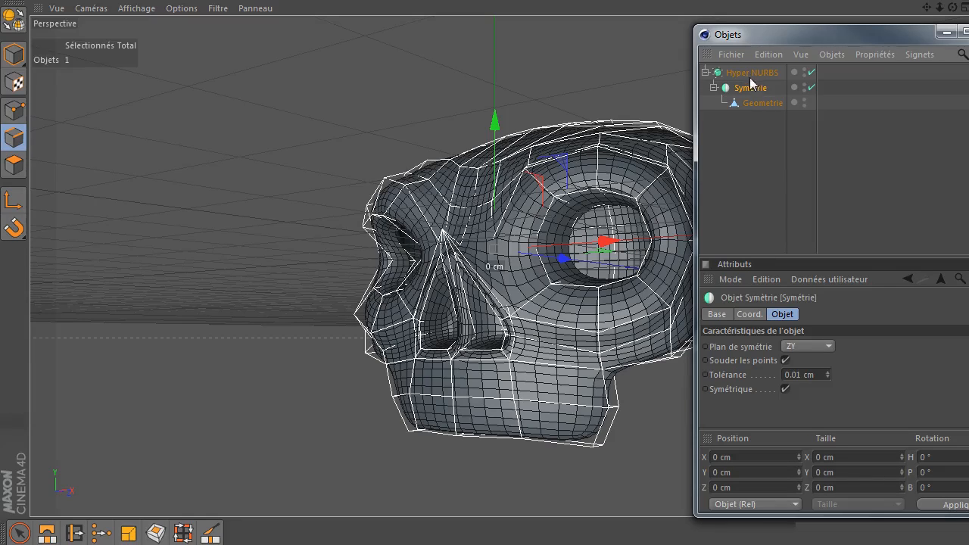
key("c")
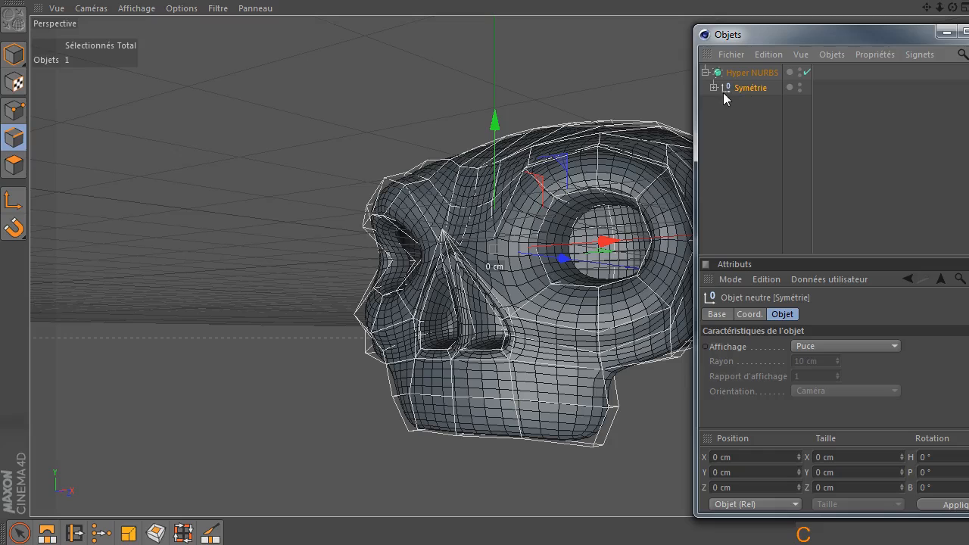
left_click(713, 87)
left_click(762, 104)
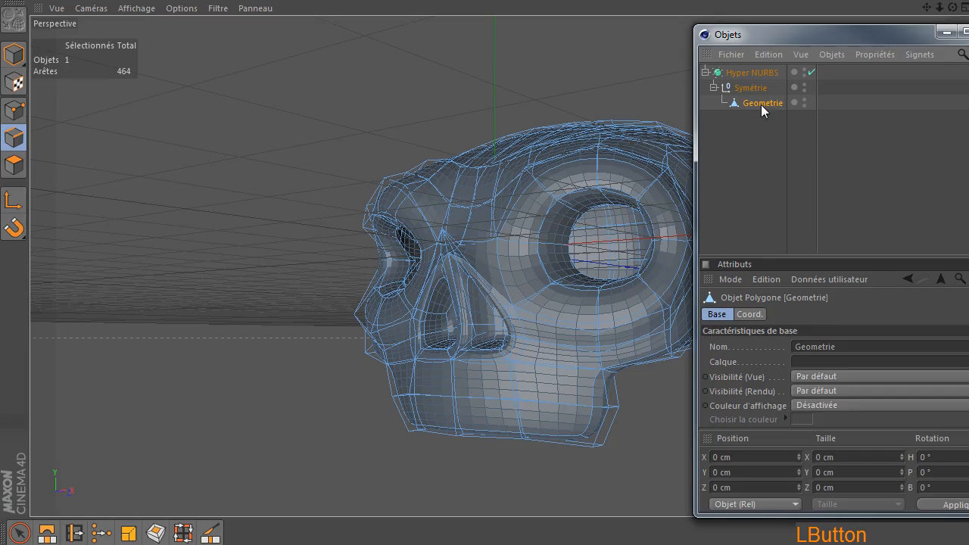
- Move Geometrie out of the Symétrie null, delete that null, and nest Geometrie directly under Hyper NURBS
left_click_drag(771, 112, 752, 112)
left_click(753, 89)
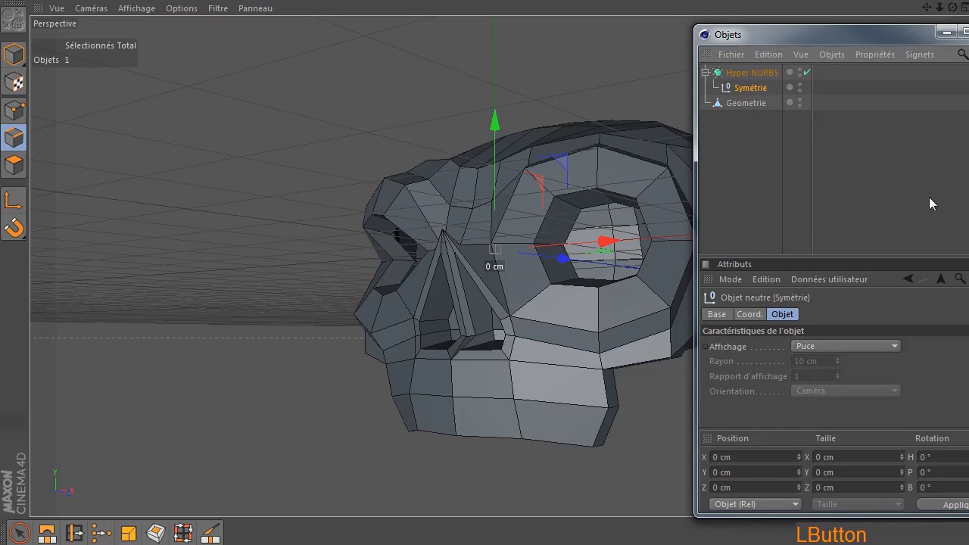
key("Delete")
left_click(736, 88)
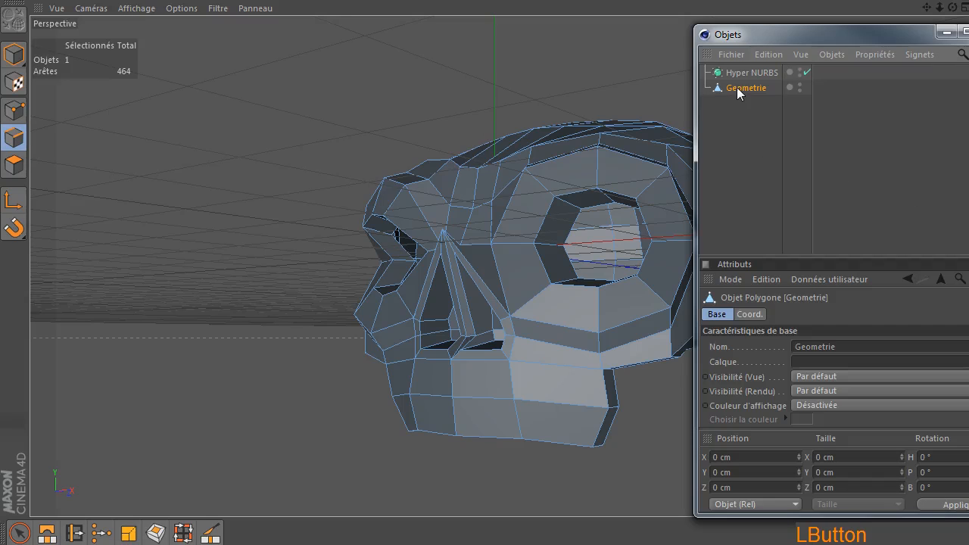
left_click_drag(743, 87, 762, 70)
left_click_drag(789, 36, 857, 38)
left_click_drag(952, 7, 424, 254)
left_click(836, 128)
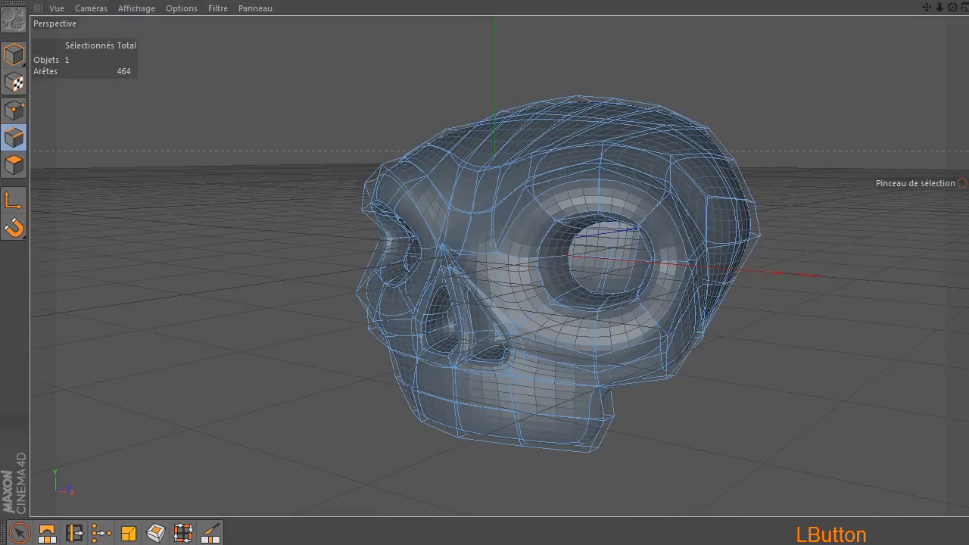
- Add a Lissage property to the Geometrie mesh and enable its maximum angle limit
left_click_drag(866, 45, 605, 44)
right_click(572, 89)
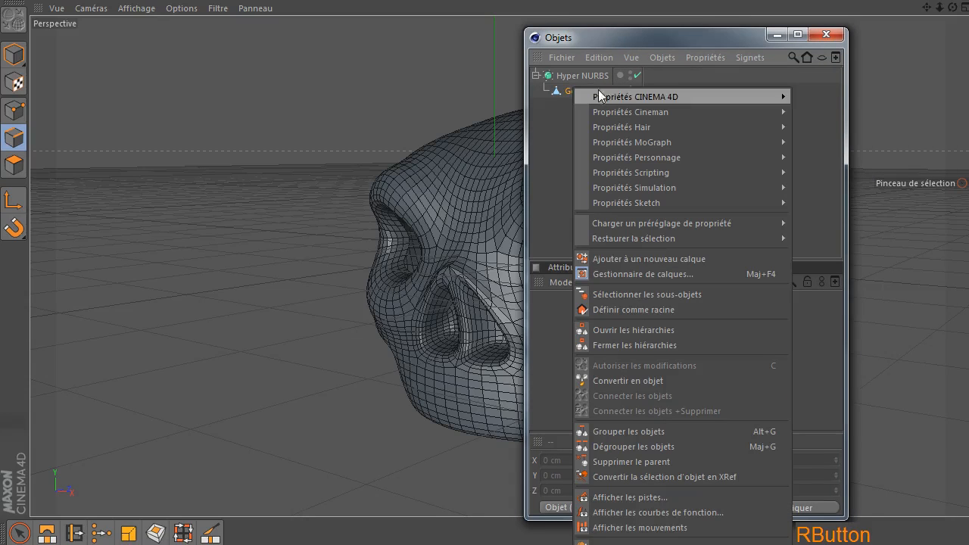
mouse_move(609, 93)
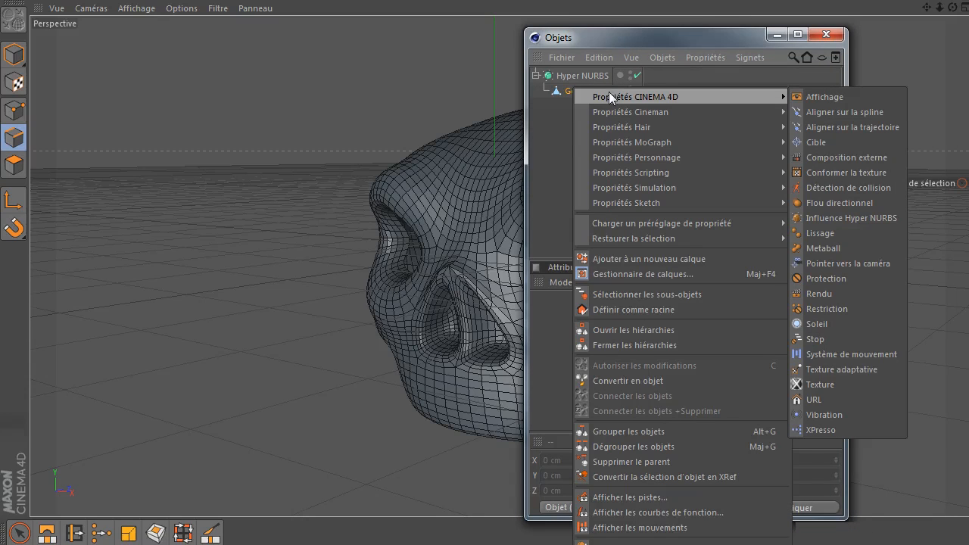
left_click(818, 232)
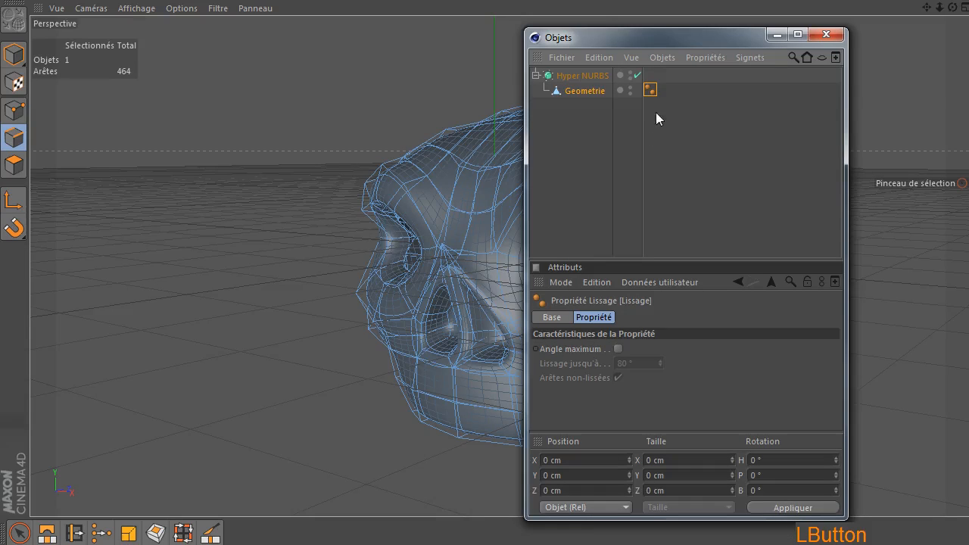
left_click(619, 349)
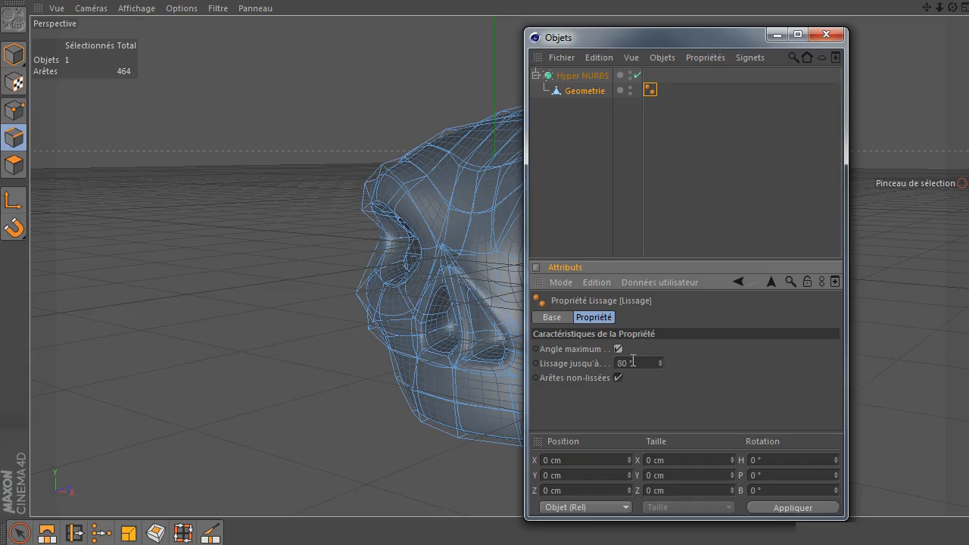
- Disable specularity on the Mat material and set its colour to an ivory white of RGB 241, 234, 219
left_click_drag(662, 34, 895, 23)
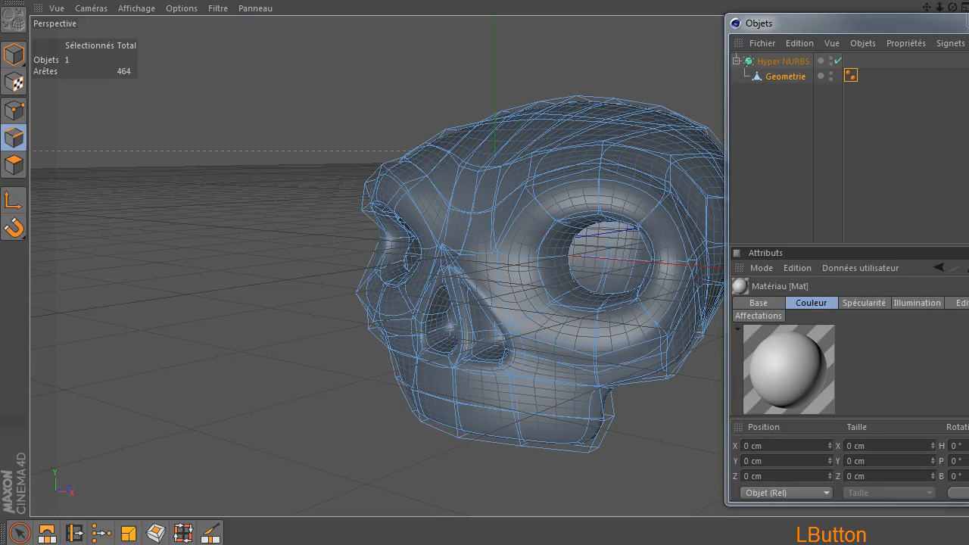
double_click(968, 287)
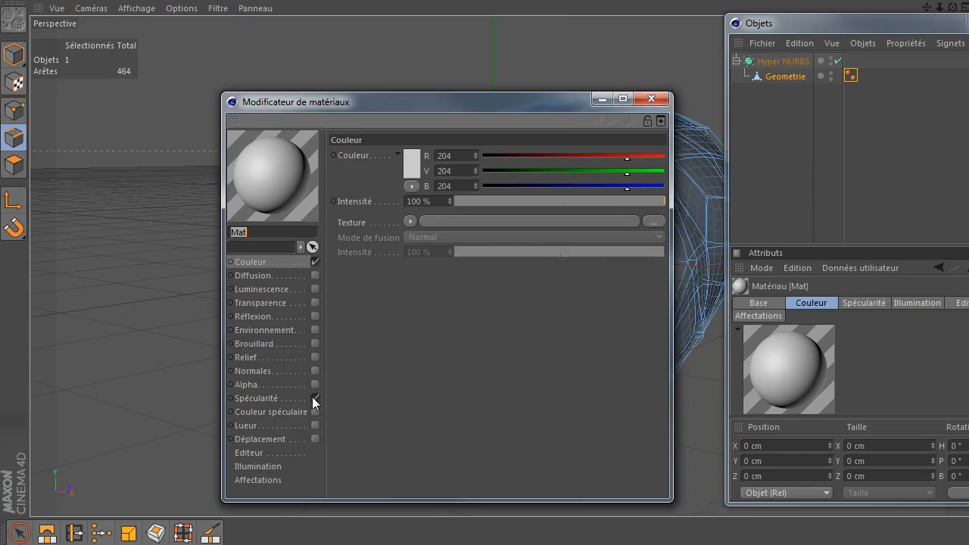
left_click(314, 398)
left_click(411, 162)
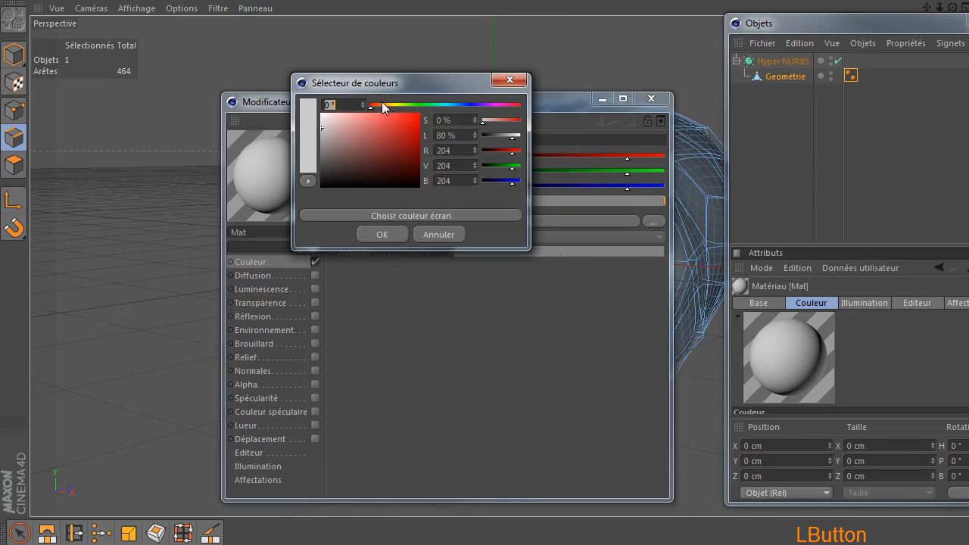
left_click_drag(382, 106, 387, 104)
left_click_drag(332, 125, 331, 115)
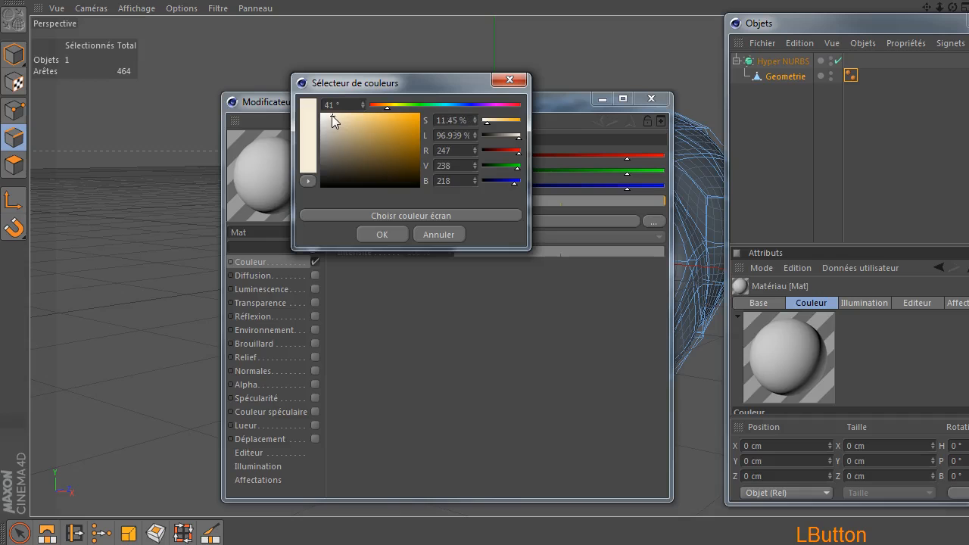
left_click(372, 234)
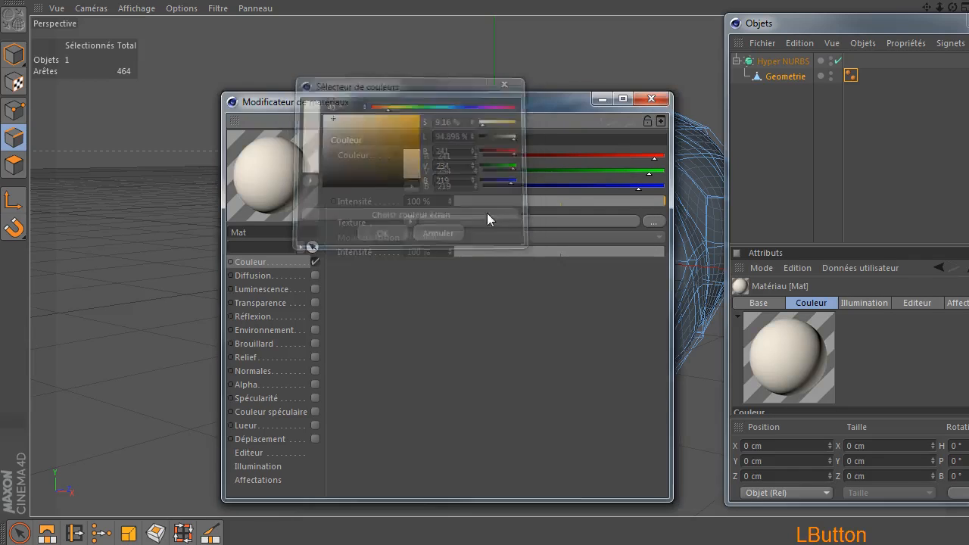
left_click(664, 99)
- Apply the Mat material to the Geometrie mesh and generate UVW coordinates from its texture property
left_click_drag(726, 86, 771, 75)
left_click_drag(846, 20, 644, 31)
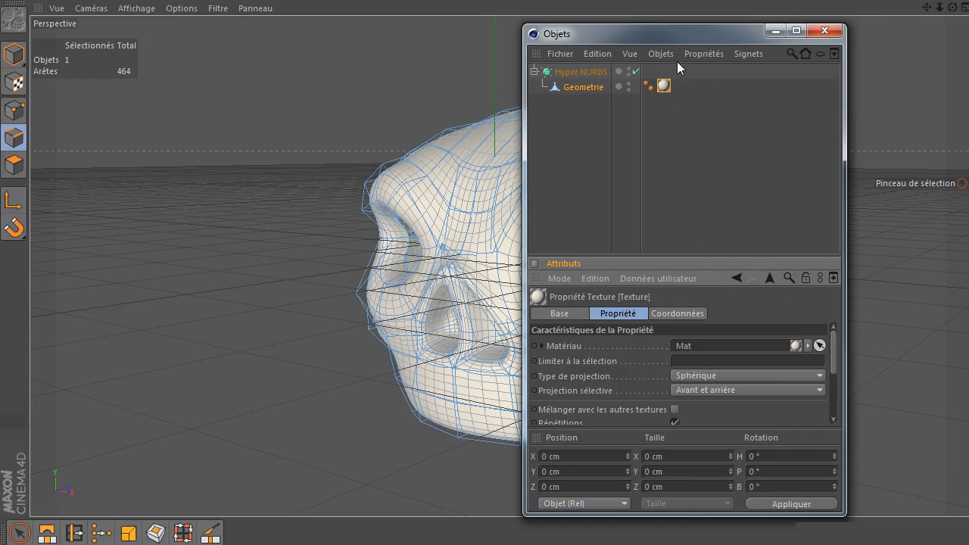
left_click(665, 86)
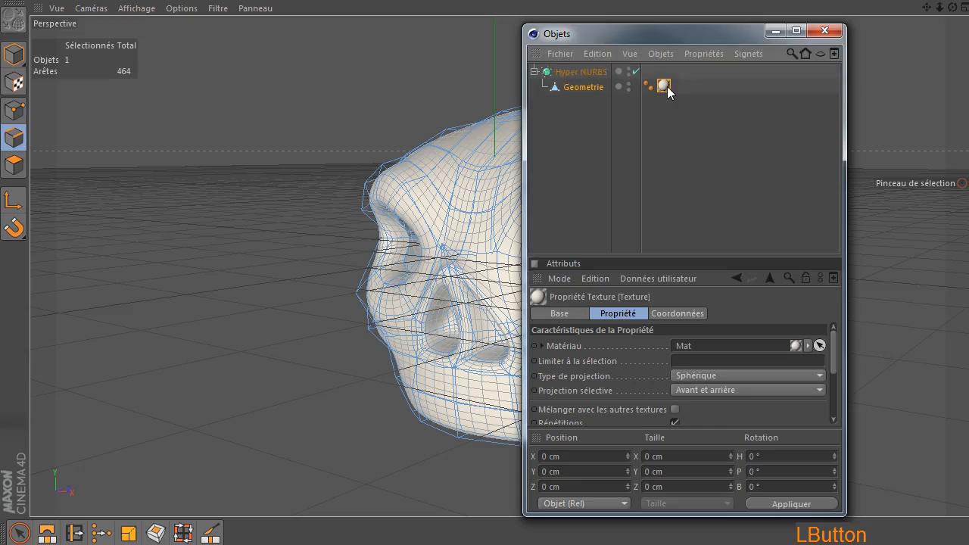
right_click(664, 89)
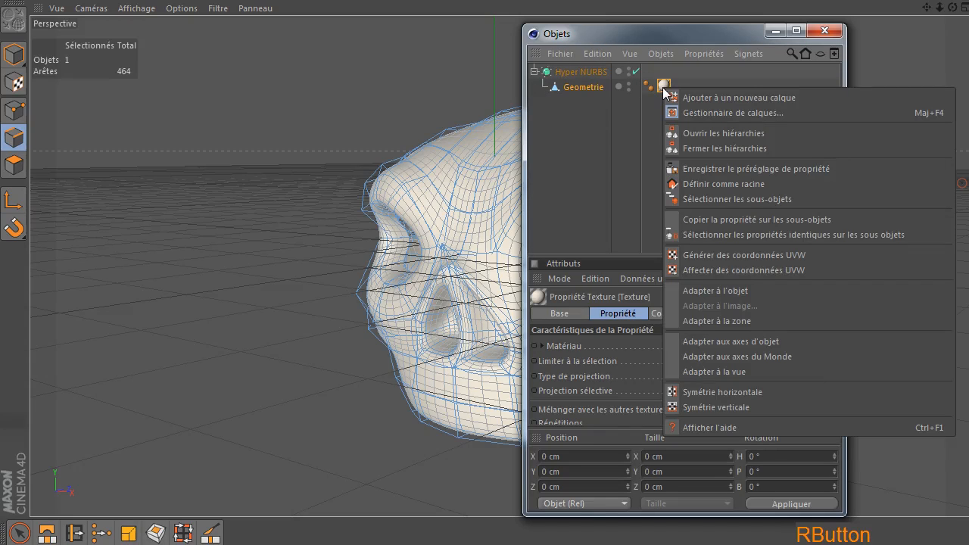
left_click(715, 255)
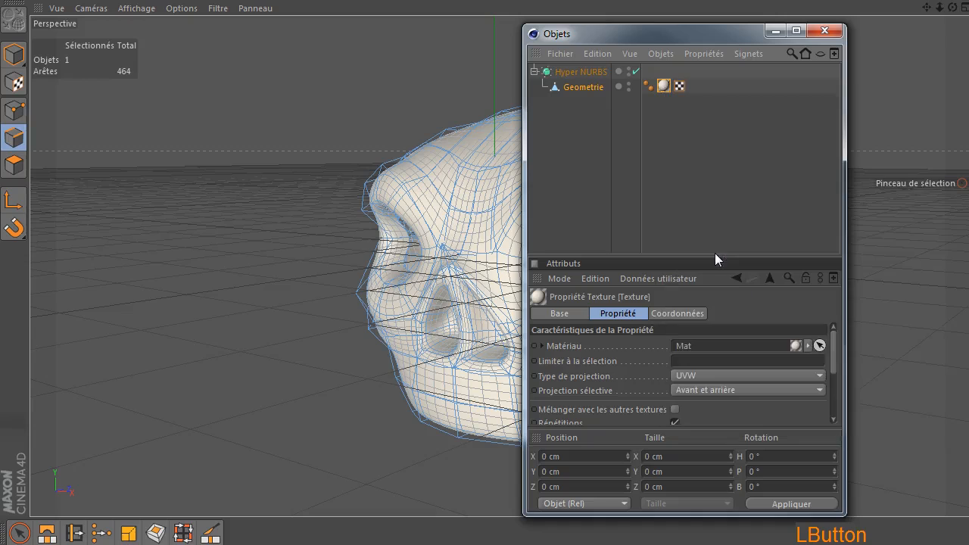
- Reorder the Geometrie mesh's properties so the UVW property comes before the material texture
left_click(679, 86)
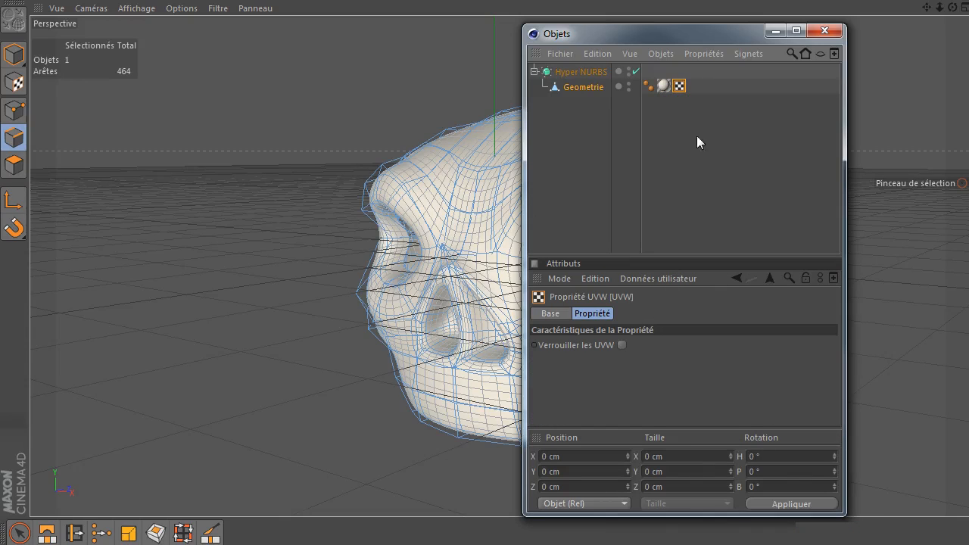
left_click_drag(671, 86, 692, 85)
left_click_drag(652, 32, 968, 42)
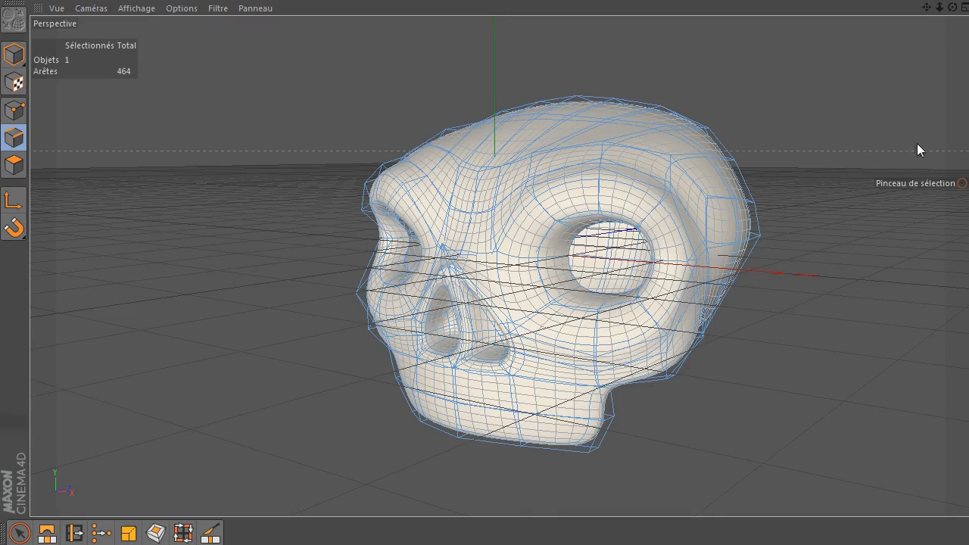
left_click(962, 183)
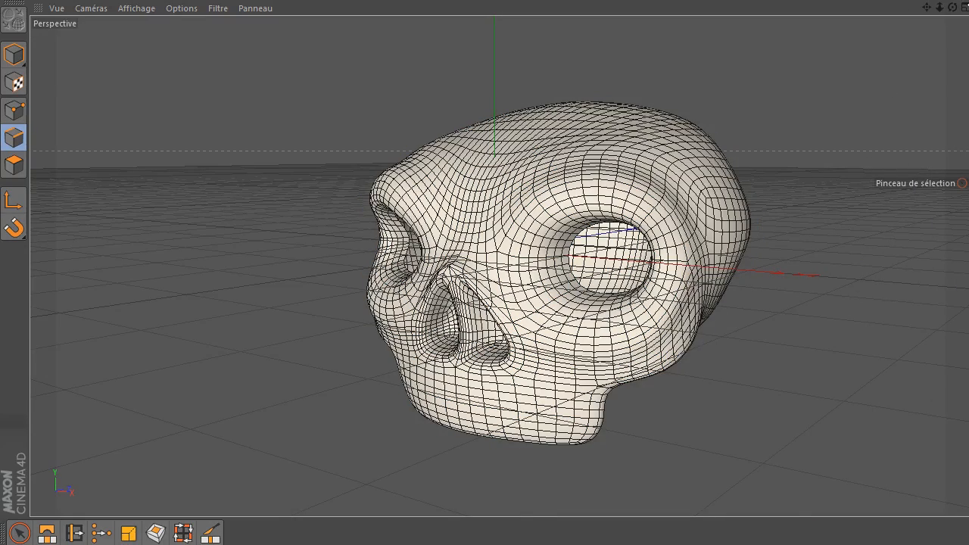
mouse_move(953, 7)
left_mouse_down()
mouse_move(968, 31)
mouse_move(955, 11)
left_mouse_up()
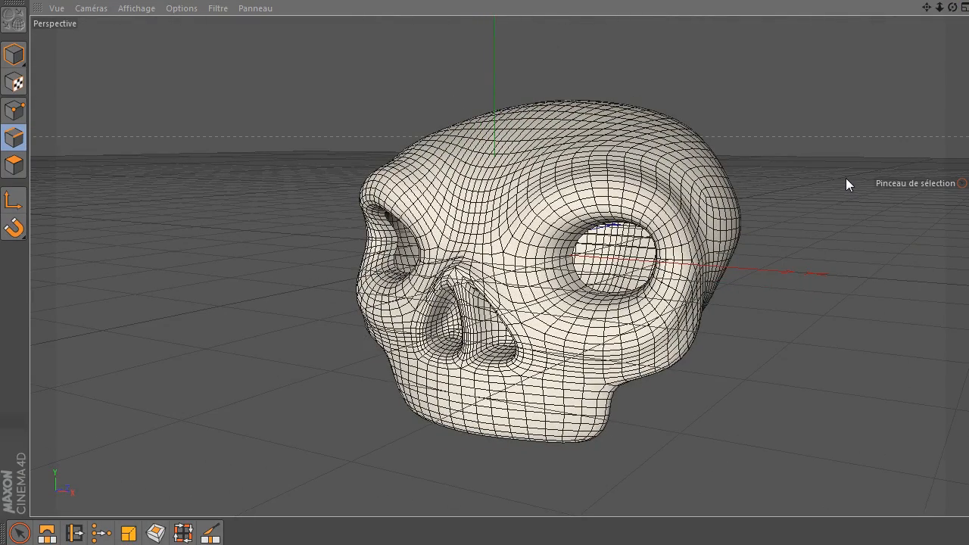
left_click(962, 183)
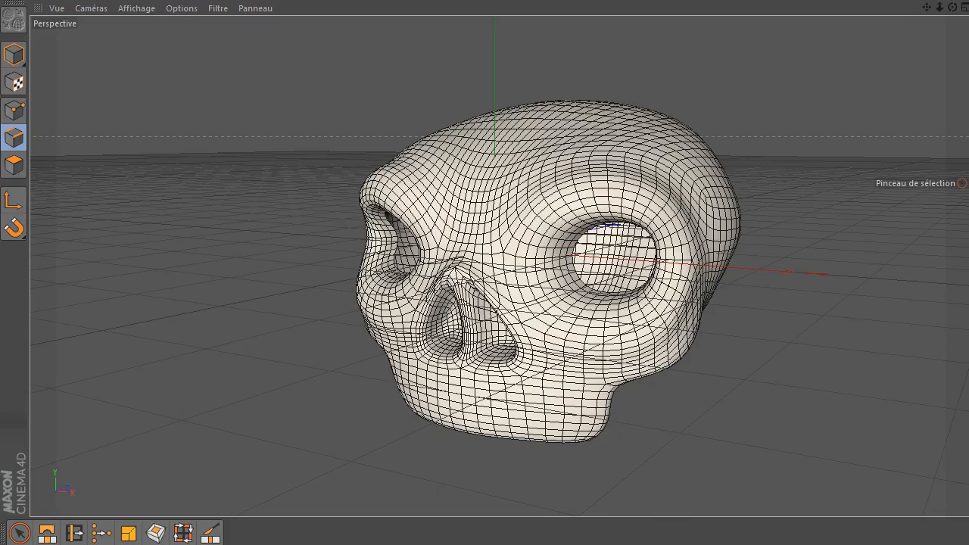
left_click(962, 184)
left_click(961, 184)
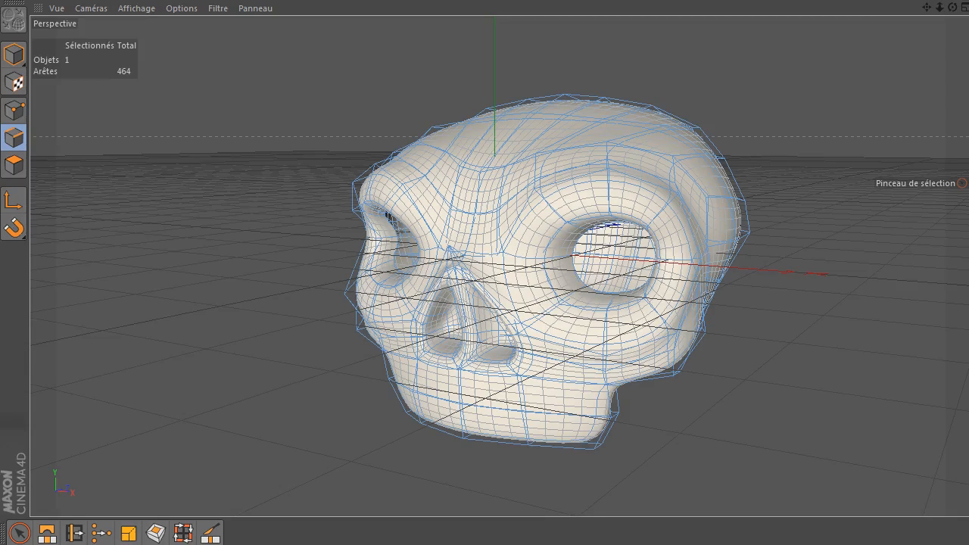
- Activate the Pinceau tool in Lisser mode with an intensity of 93 % and a radius of 52 cm
left_click(961, 183)
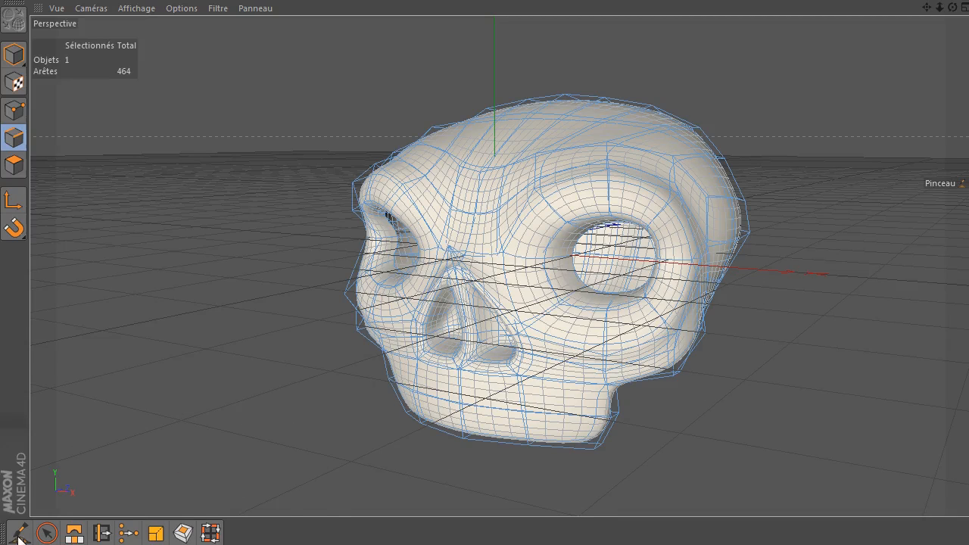
left_click_drag(963, 19, 669, 24)
left_click_drag(723, 246, 716, 110)
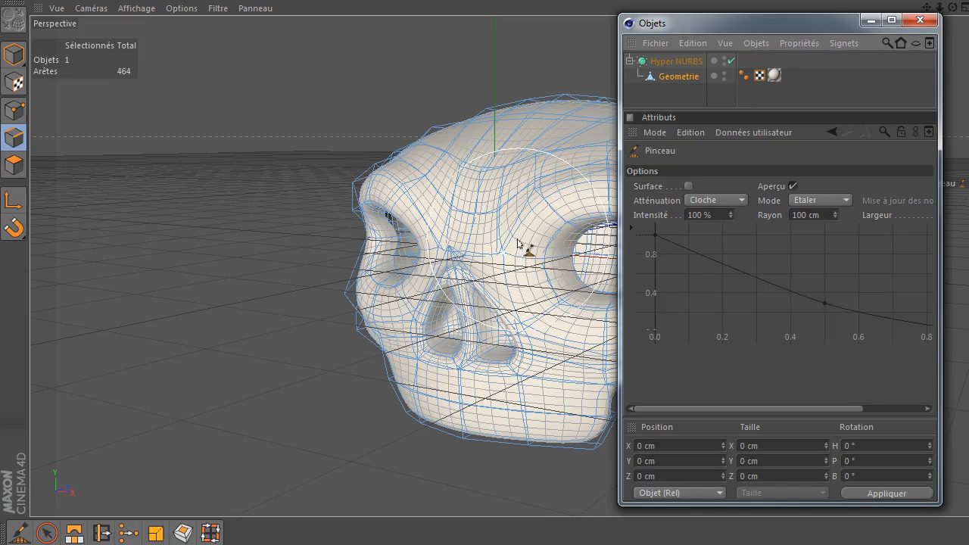
left_click(830, 199)
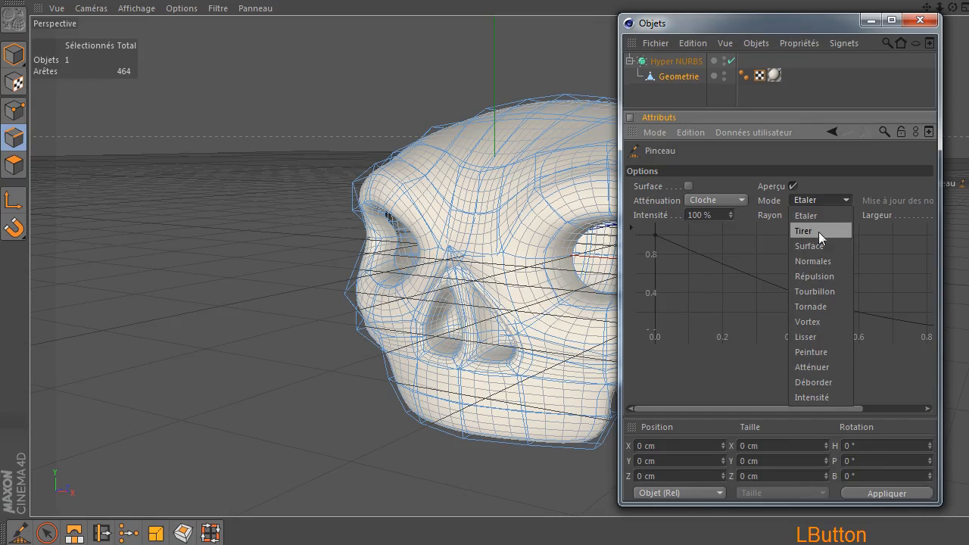
left_click(807, 337)
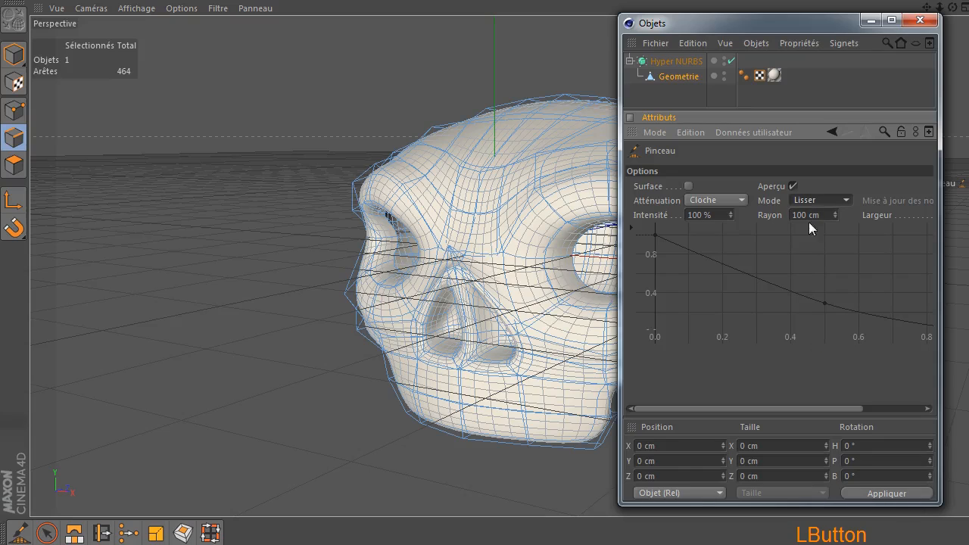
left_click_drag(730, 215, 731, 229)
left_click_drag(835, 215, 825, 201)
- Smooth the middle of the skull's forehead above the brow ridges with the Pinceau
left_click_drag(715, 26, 968, 47)
scroll(455, 250, "up", 1)
scroll(456, 250, "up", 1)
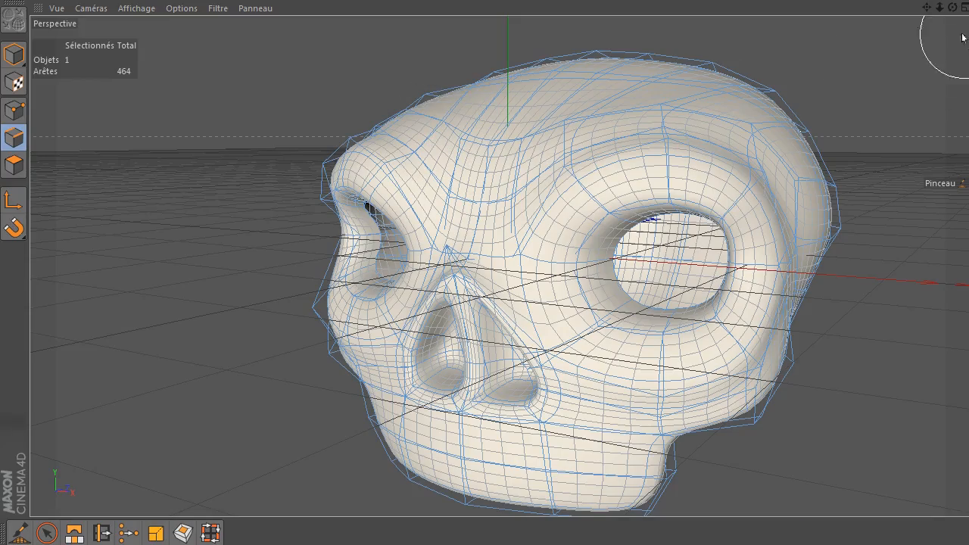
left_click(952, 7)
left_click_drag(952, 7, 638, 76)
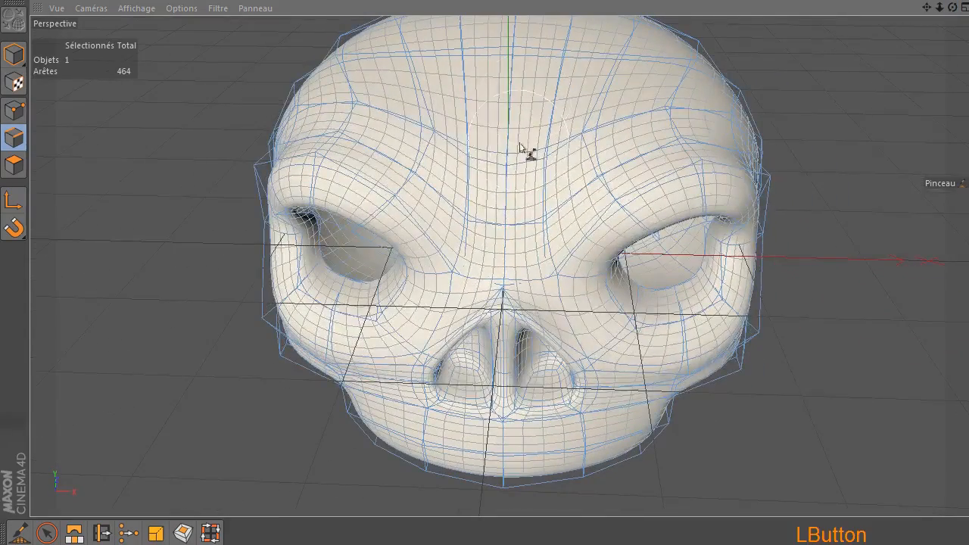
left_click_drag(509, 161, 506, 153)
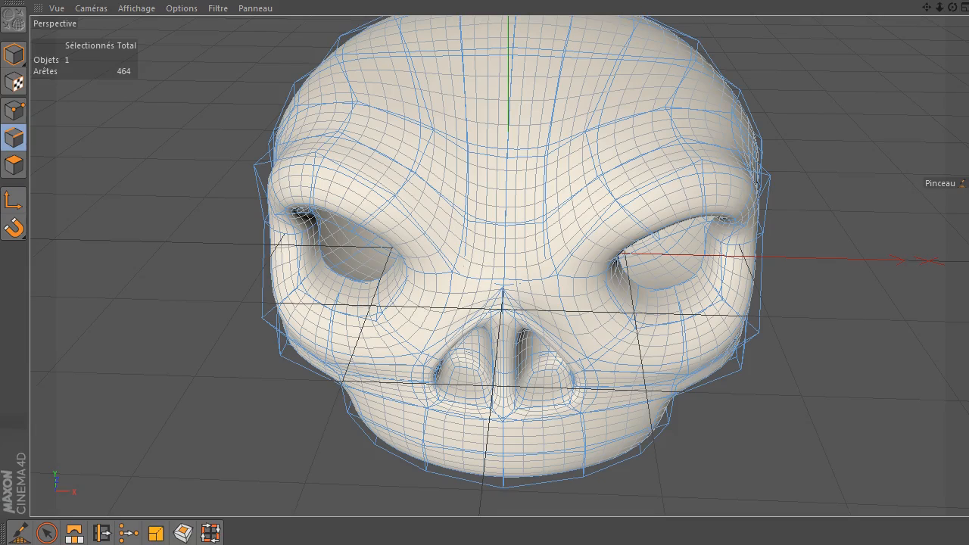
mouse_move(507, 126)
left_mouse_down()
mouse_move(508, 151)
mouse_move(573, 123)
mouse_move(558, 134)
mouse_move(430, 145)
mouse_move(318, 93)
left_mouse_up()
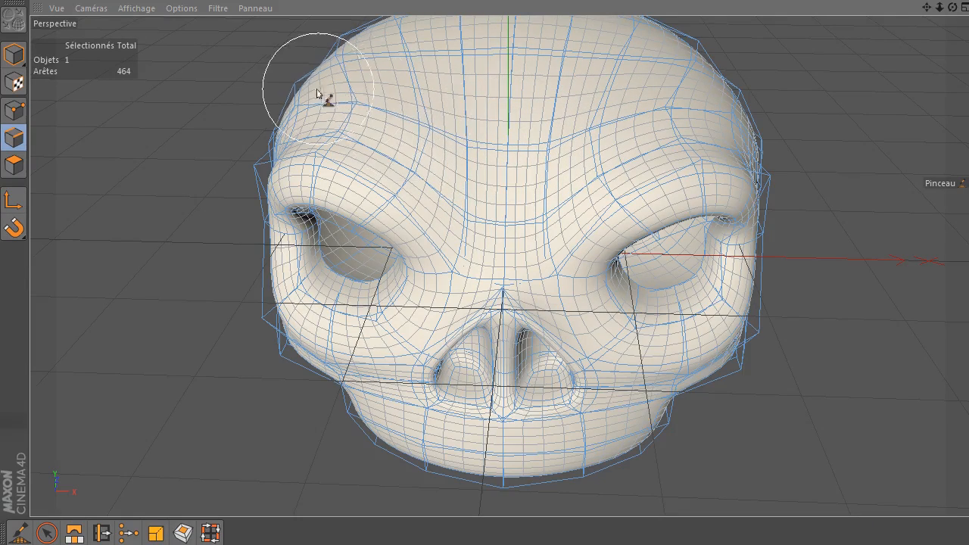
- Smooth the side and rear surfaces of the cranium with Pinceau strokes
mouse_move(945, 11)
left_mouse_down()
mouse_move(761, 77)
mouse_move(757, 119)
mouse_move(776, 147)
left_mouse_up()
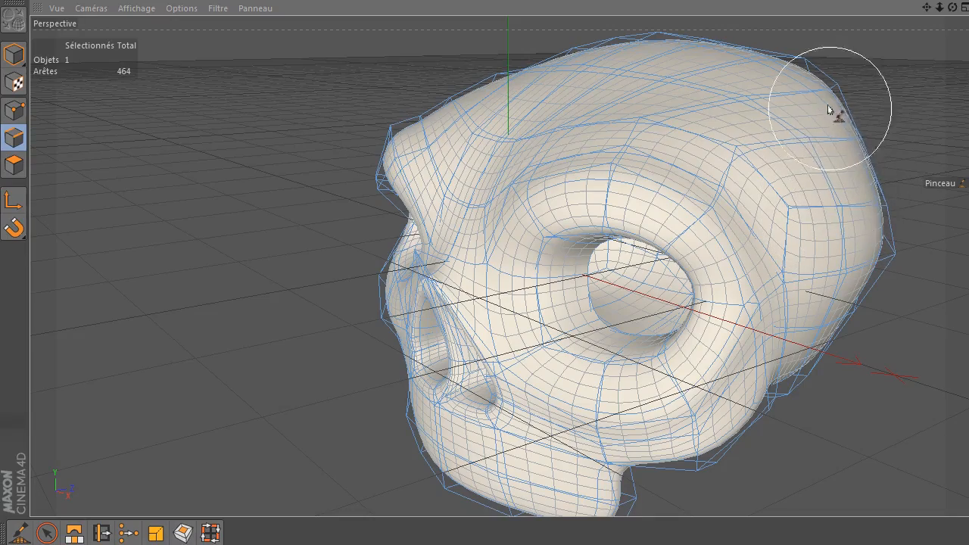
left_click_drag(952, 8, 433, 94)
mouse_move(235, 147)
left_mouse_down()
mouse_move(169, 253)
mouse_move(143, 223)
left_mouse_up()
mouse_move(956, 6)
left_mouse_down()
mouse_move(757, 45)
mouse_move(606, 129)
mouse_move(952, 9)
left_mouse_up()
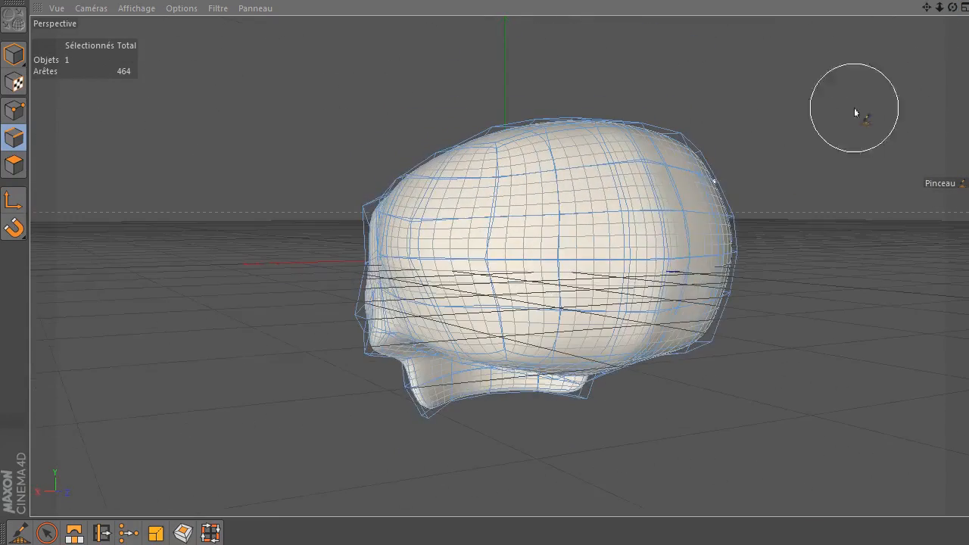
mouse_move(666, 227)
left_mouse_down()
mouse_move(660, 305)
mouse_move(674, 212)
mouse_move(664, 279)
mouse_move(636, 345)
mouse_move(658, 307)
mouse_move(673, 220)
mouse_move(682, 243)
mouse_move(694, 184)
left_mouse_up()
left_click_drag(953, 9, 952, 9)
mouse_move(621, 265)
left_mouse_down()
mouse_move(583, 277)
mouse_move(578, 259)
mouse_move(500, 269)
left_mouse_up()
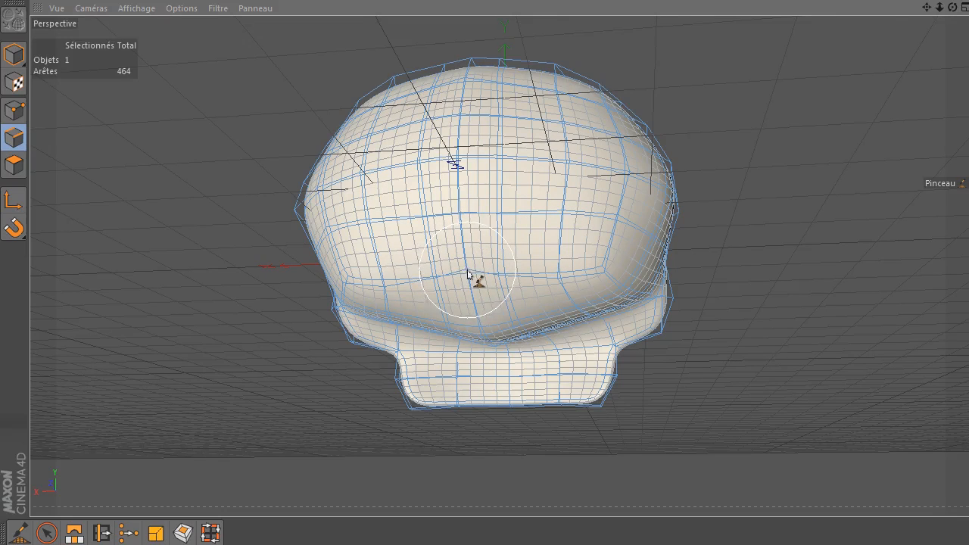
left_click_drag(299, 234, 333, 163)
mouse_move(438, 94)
left_mouse_down()
mouse_move(561, 80)
mouse_move(602, 96)
left_mouse_up()
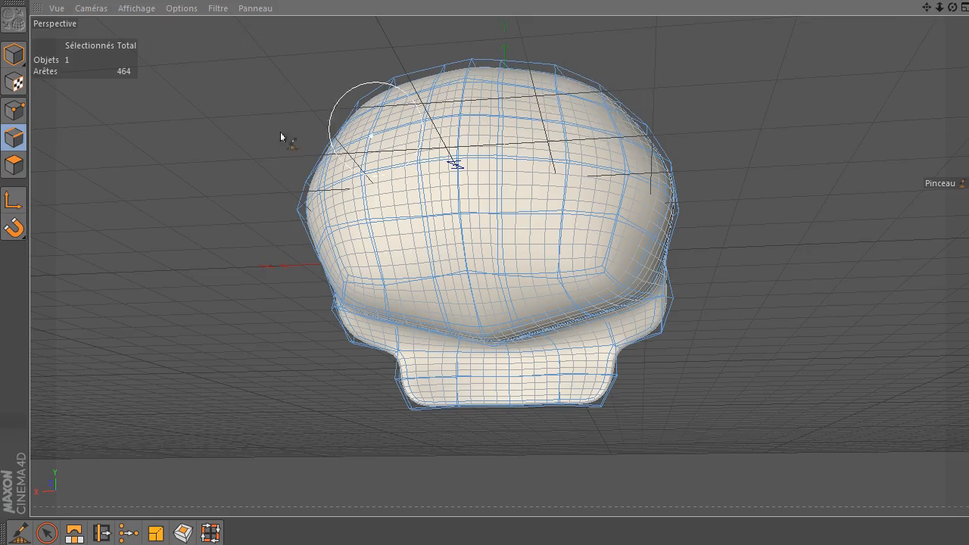
- Switch to point mode and continue smoothing the back and lower part of the cranium
left_click(15, 111)
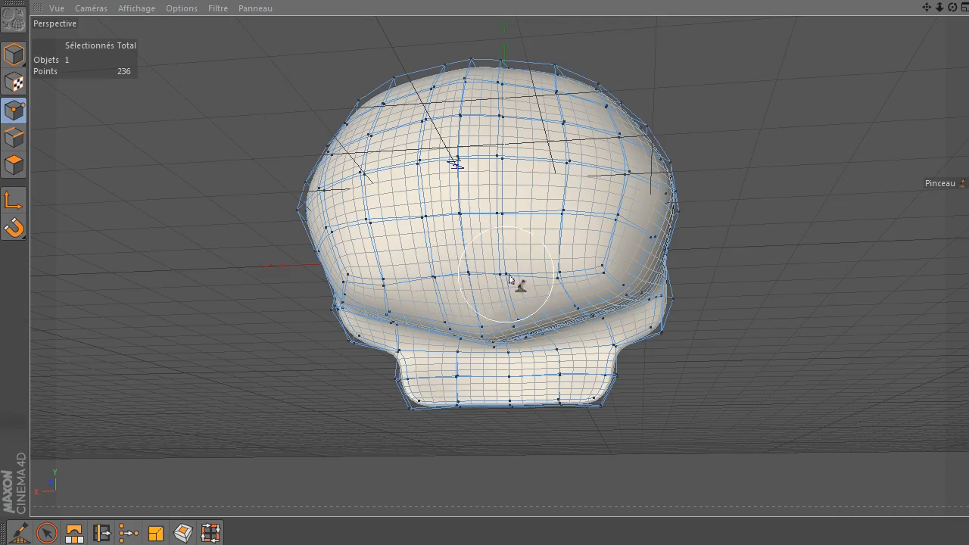
mouse_move(583, 274)
left_mouse_down()
mouse_move(391, 288)
mouse_move(350, 277)
mouse_move(336, 223)
mouse_move(356, 212)
left_mouse_up()
mouse_move(952, 7)
left_mouse_down()
mouse_move(848, 30)
mouse_move(780, 76)
mouse_move(744, 194)
left_mouse_up()
mouse_move(576, 254)
left_mouse_down()
mouse_move(573, 277)
mouse_move(606, 320)
mouse_move(573, 372)
left_mouse_up()
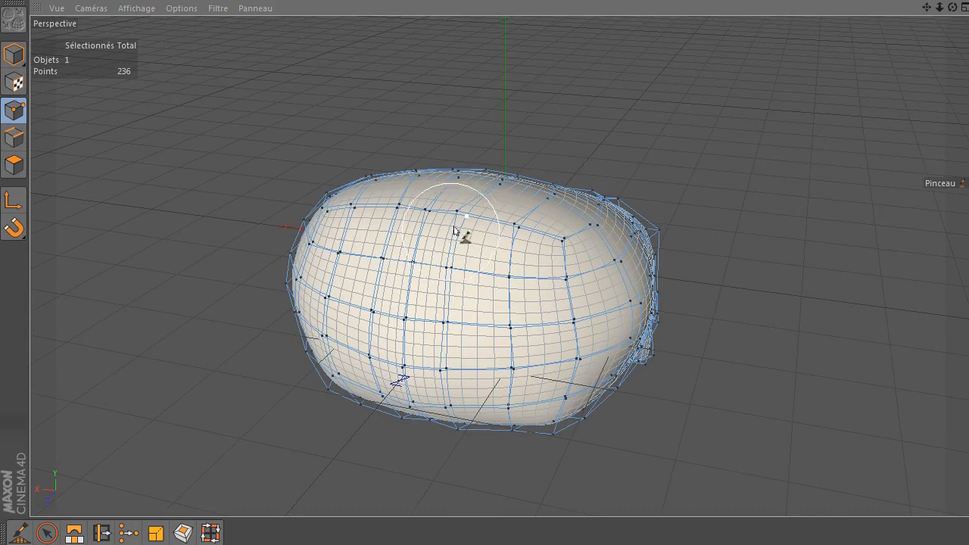
left_click_drag(951, 7, 508, 11)
mouse_move(526, 260)
left_mouse_down()
mouse_move(601, 217)
mouse_move(523, 147)
mouse_move(528, 100)
left_mouse_up()
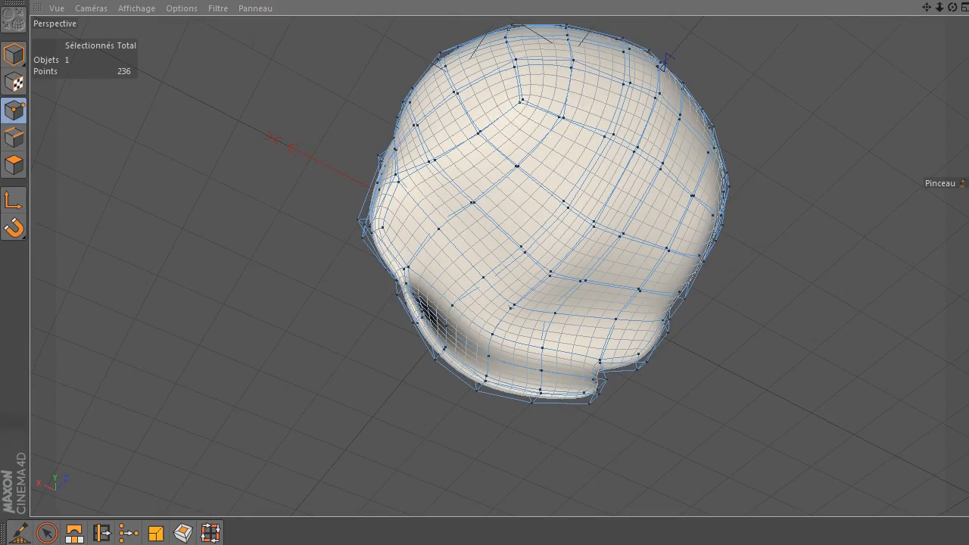
left_click_drag(953, 7, 913, 87)
- Activate the Pinceau de sélection tool and review its options
left_click_drag(968, 47, 775, 33)
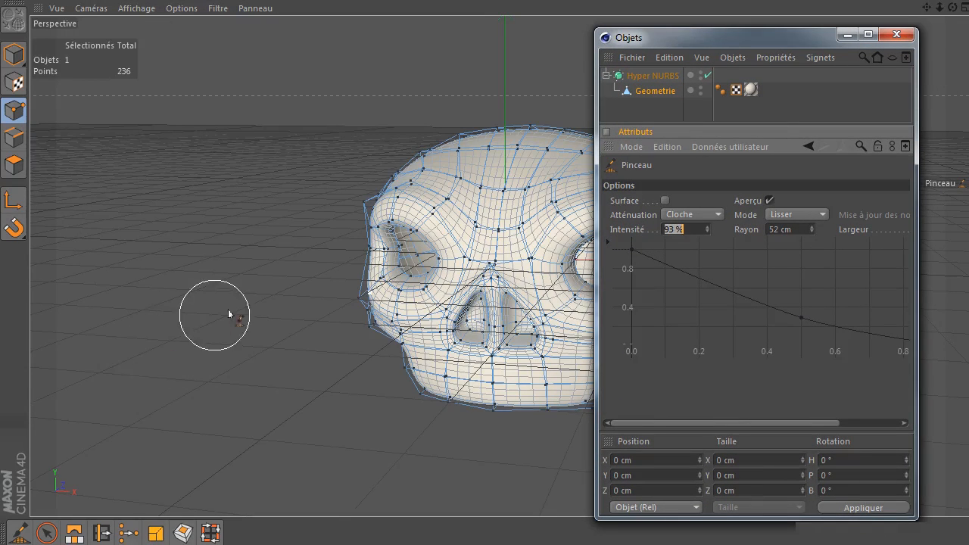
left_click(47, 535)
left_click(18, 527)
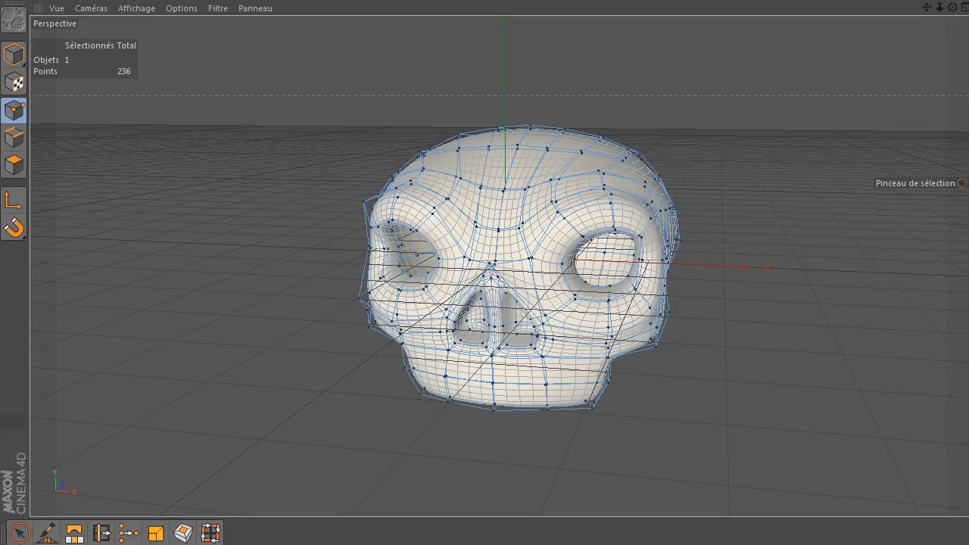
left_click_drag(745, 38, 968, 32)
left_click_drag(968, 68, 782, 38)
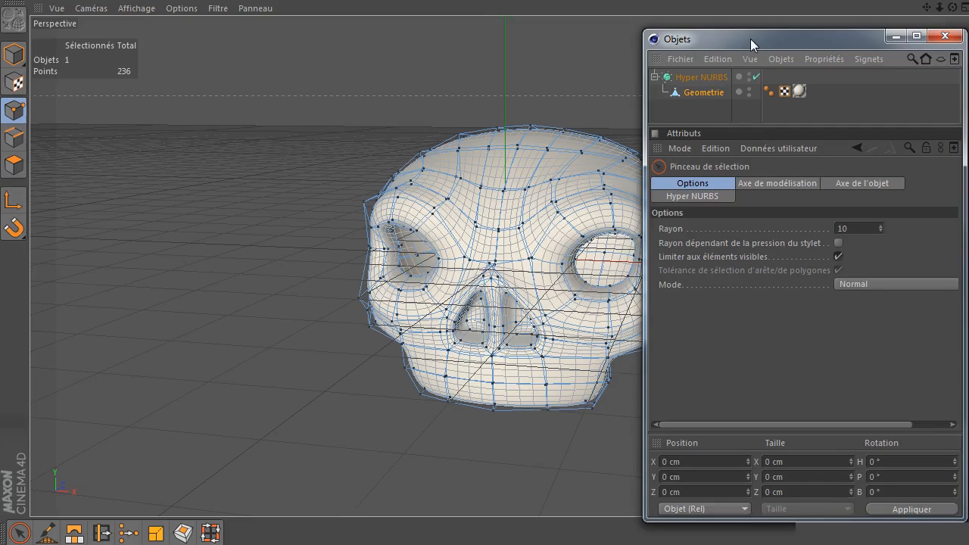
left_click_drag(751, 39, 968, 39)
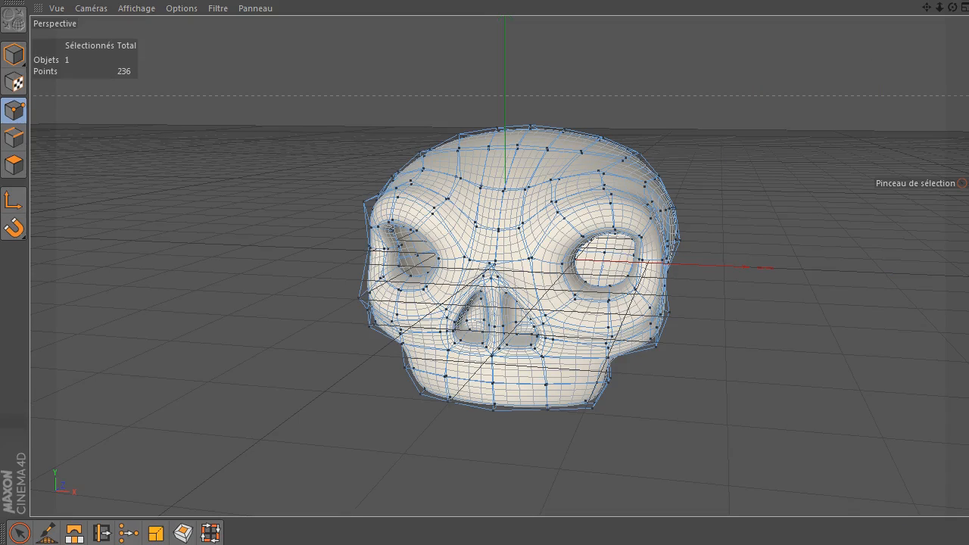
left_click(962, 184)
left_click(962, 183)
- Try pulling a single point of the upper forehead upward with the Déplacement tool, and undo the move
key("e")
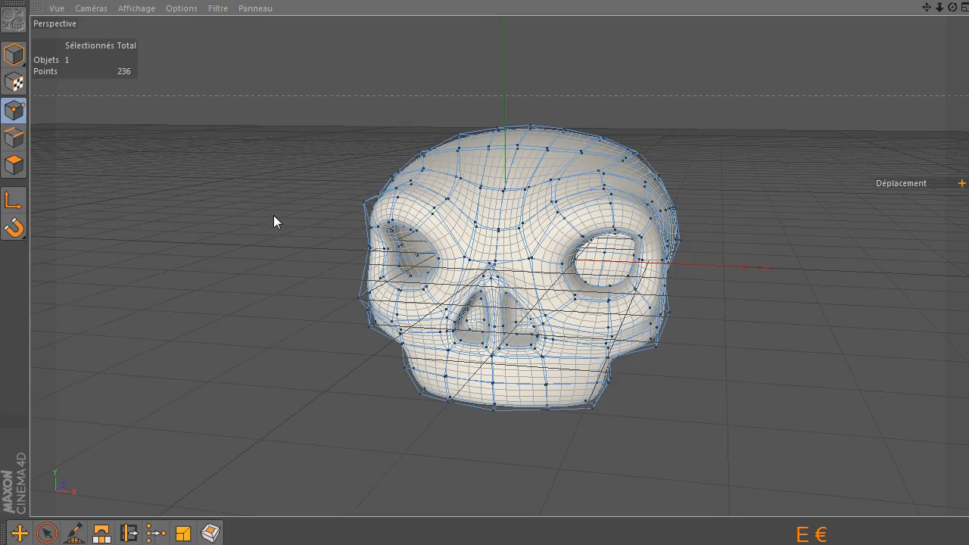
left_click(19, 538)
left_click(517, 147)
left_click_drag(518, 30, 518, 0)
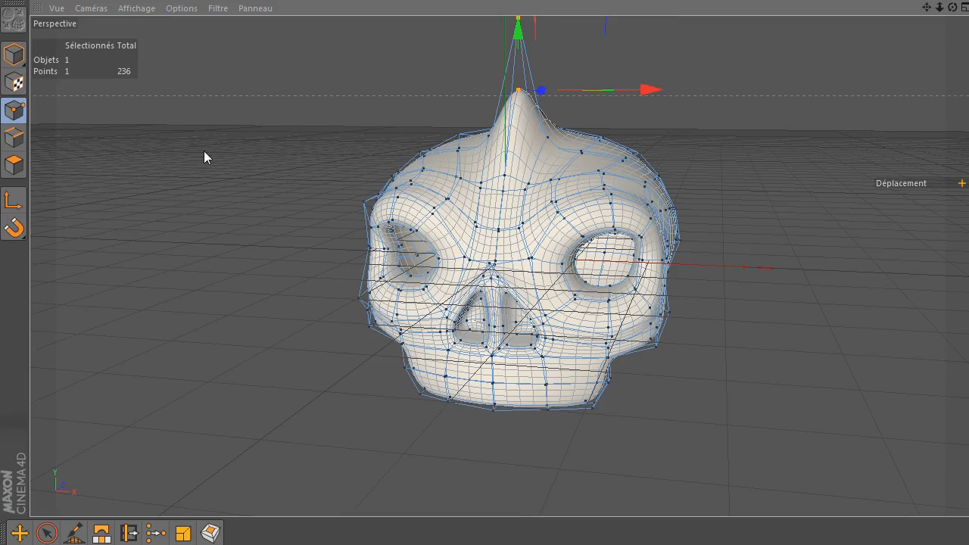
key("ctrl+z")
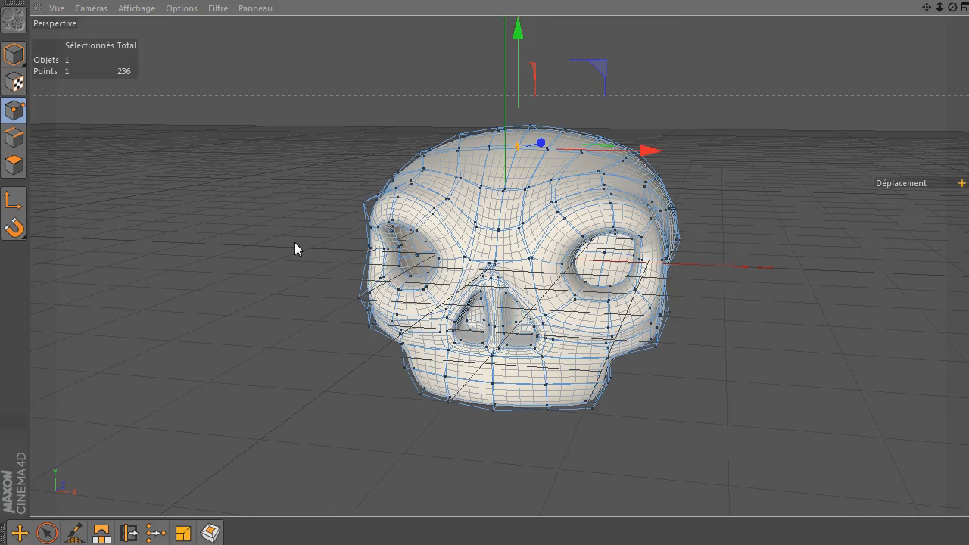
- Select a row of four upper forehead points with Pinceau de sélection, try raising them together, and undo the move
key("space")
left_click(467, 151)
mouse_move(467, 151)
left_mouse_down()
mouse_move(576, 162)
mouse_move(417, 187)
left_mouse_up()
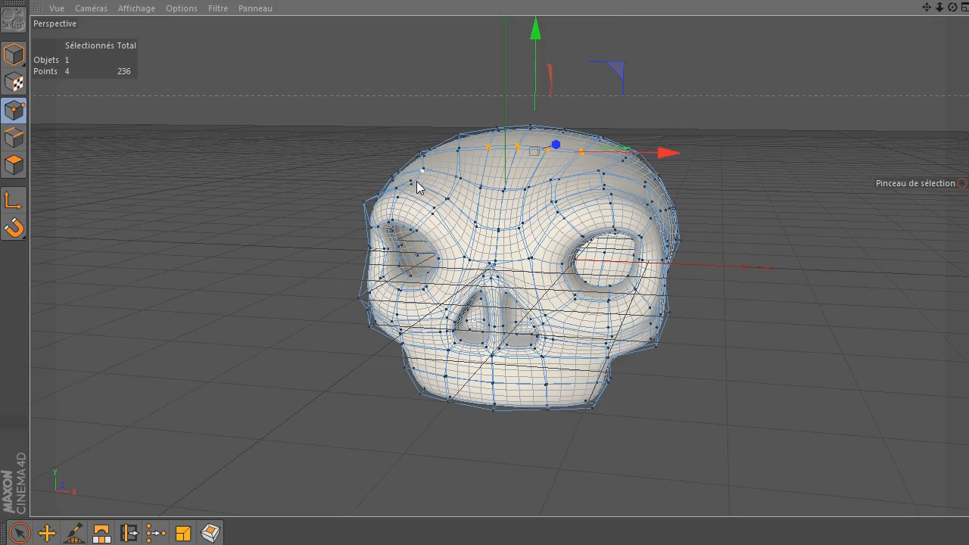
key("z")
mouse_move(542, 35)
left_mouse_down()
mouse_move(541, 1)
mouse_move(541, 45)
left_mouse_up()
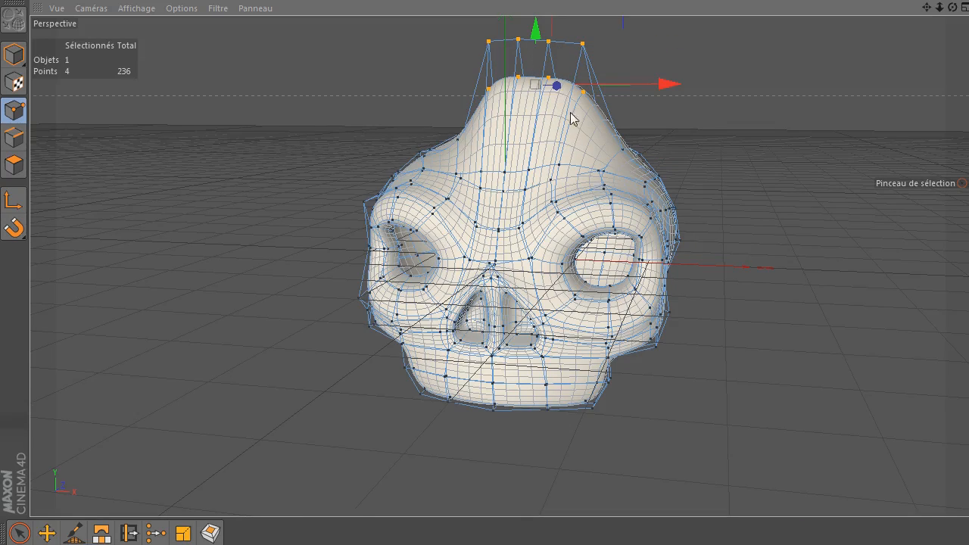
key("ctrl+z")
- Clear the row selection and select a single point in the middle of the forehead
left_click(796, 107)
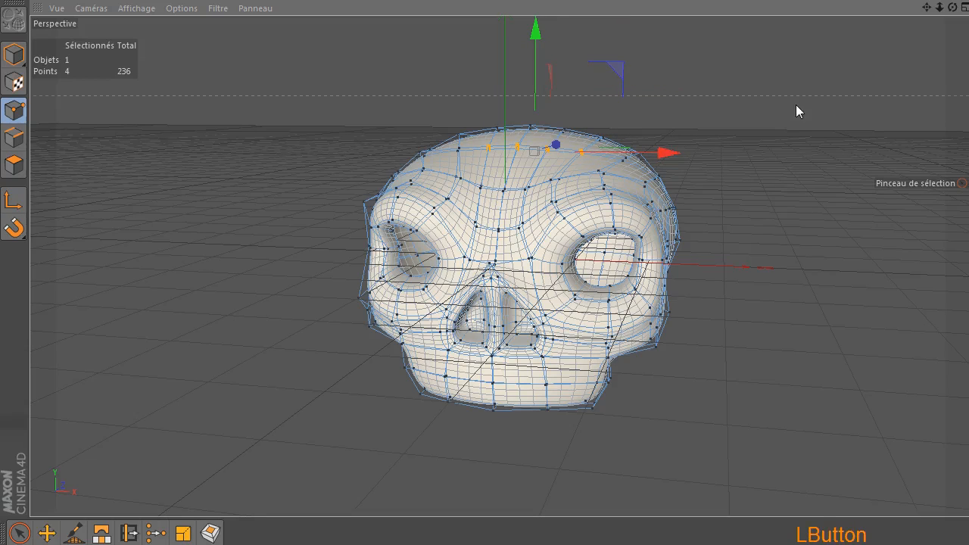
left_click(18, 532)
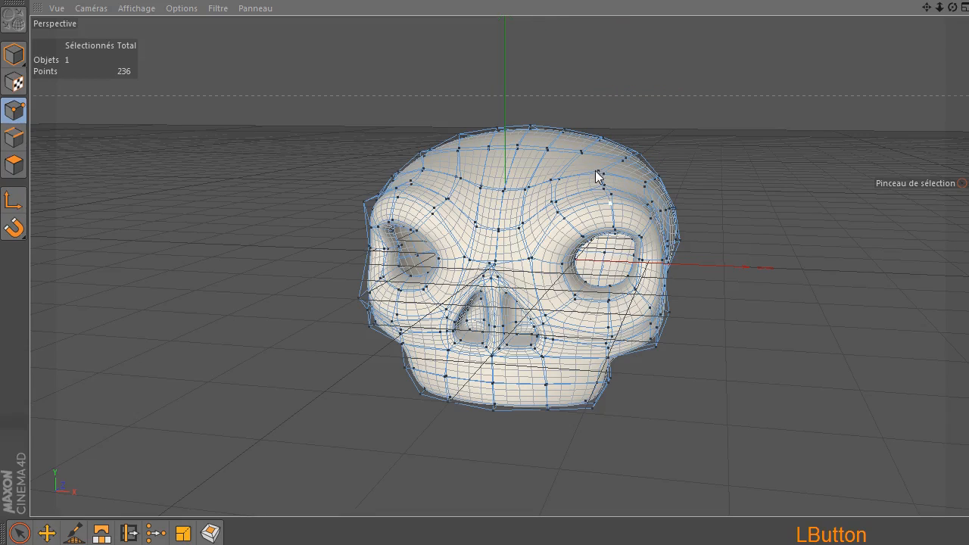
left_click(502, 188)
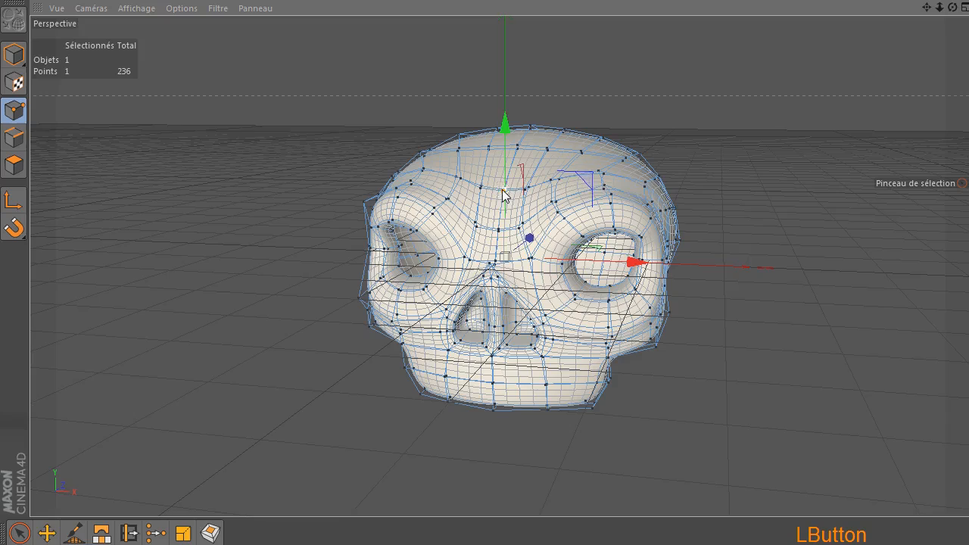
- Switch to the Déplacement tool and activate its Sélection progressive
scroll(409, 428, "up", 4)
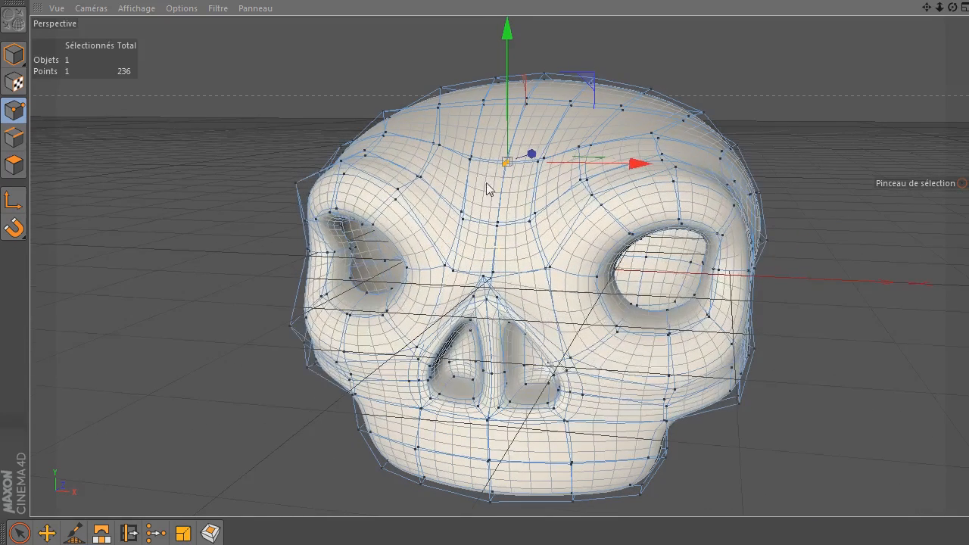
left_click(46, 533)
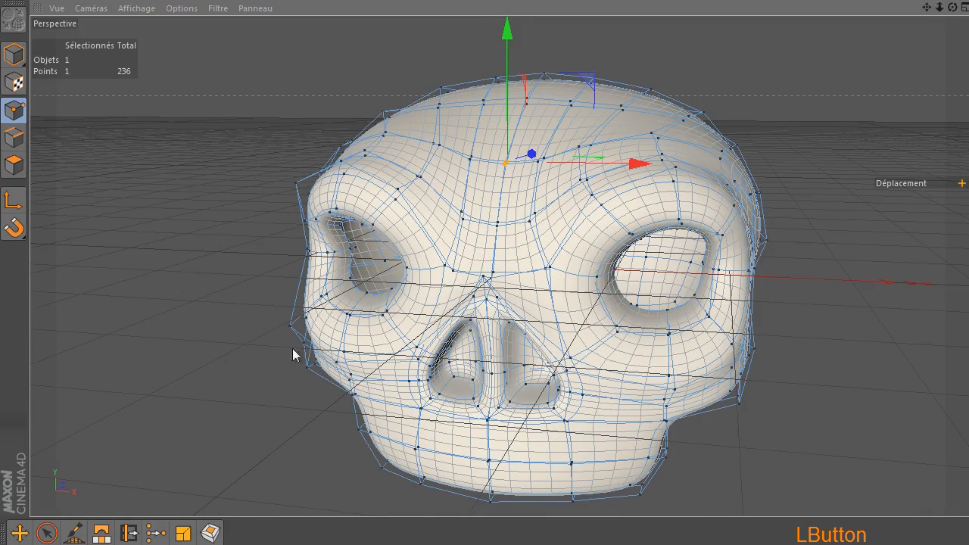
left_click_drag(968, 43, 749, 42)
left_click(836, 174)
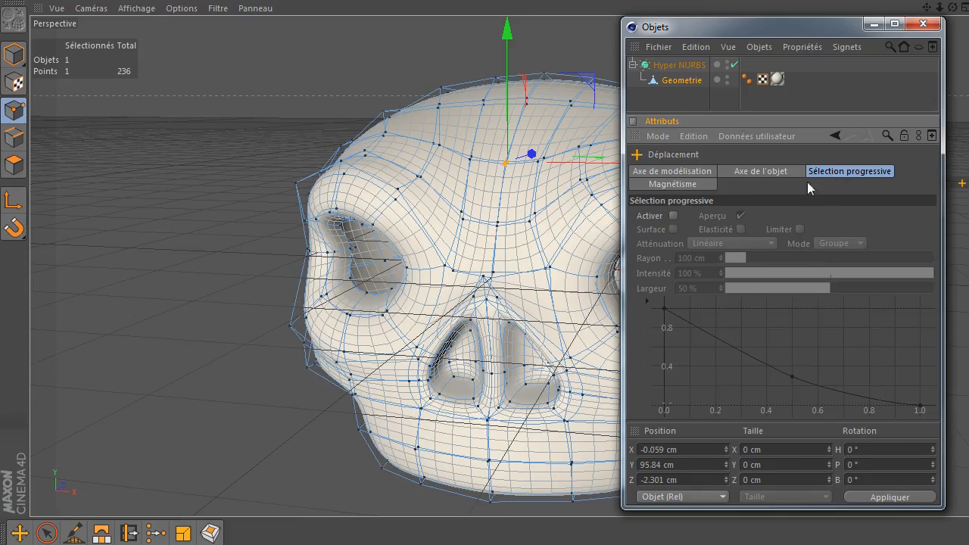
left_click(673, 217)
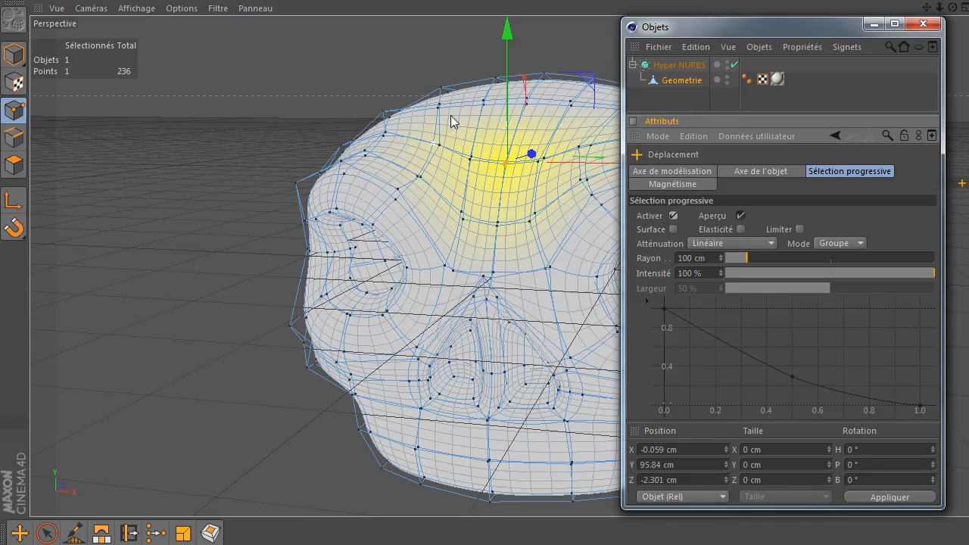
- Set the Sélection progressive attenuation to Cloche and its radius to about 149 cm
left_click_drag(707, 34, 757, 35)
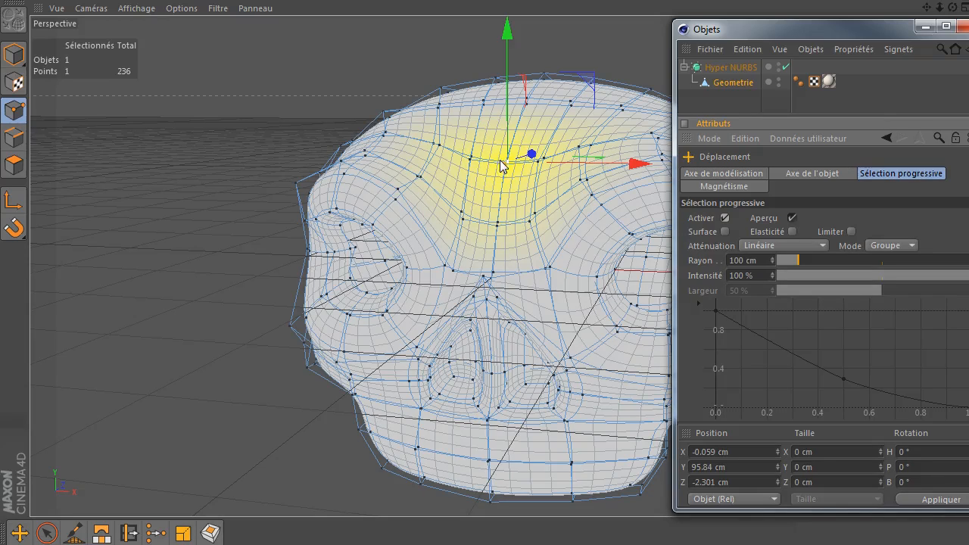
left_click(814, 247)
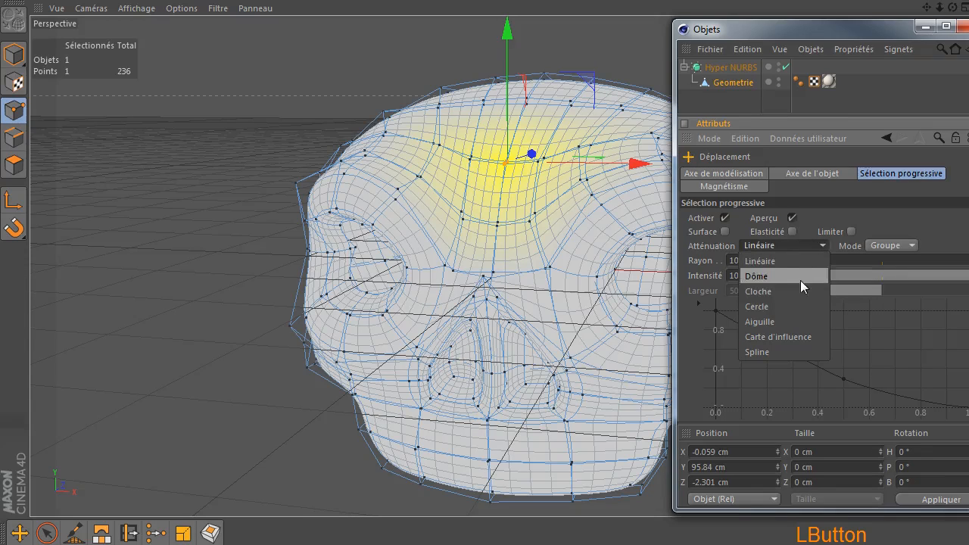
left_click(789, 292)
left_click_drag(800, 257, 809, 258)
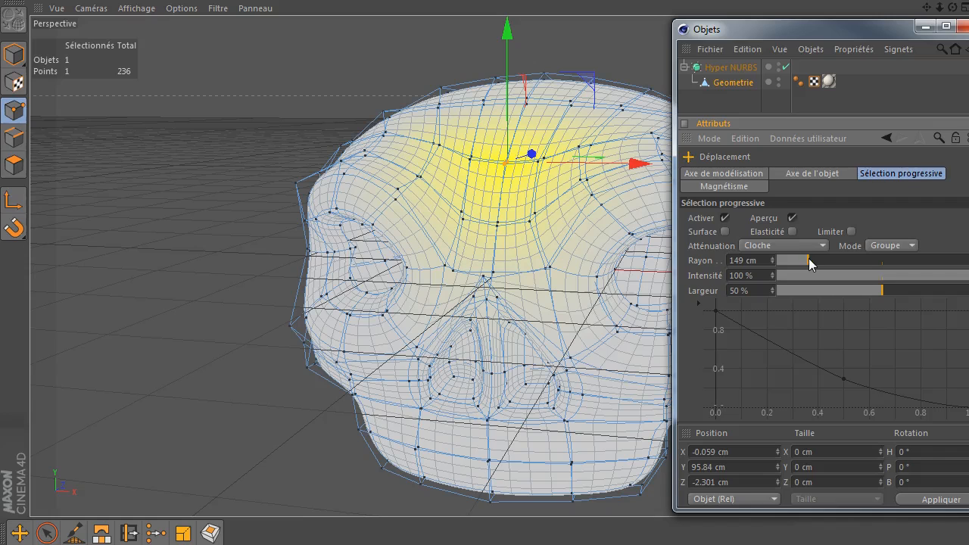
- Move the central forehead point slightly upward with the progressive falloff
left_click(752, 30)
left_click_drag(751, 30, 924, 16)
mouse_move(501, 41)
left_mouse_down()
mouse_move(501, 0)
mouse_move(500, 53)
left_mouse_up()
- Select the central point between the brows, reduce the progressive radius to 106 cm, and pull the point slightly forward
left_click(498, 209)
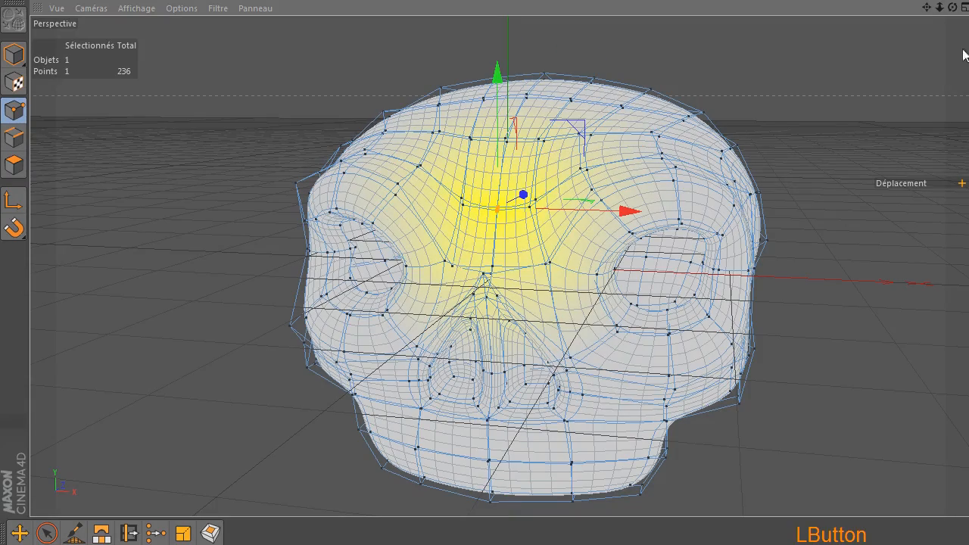
left_click_drag(953, 8, 871, 38)
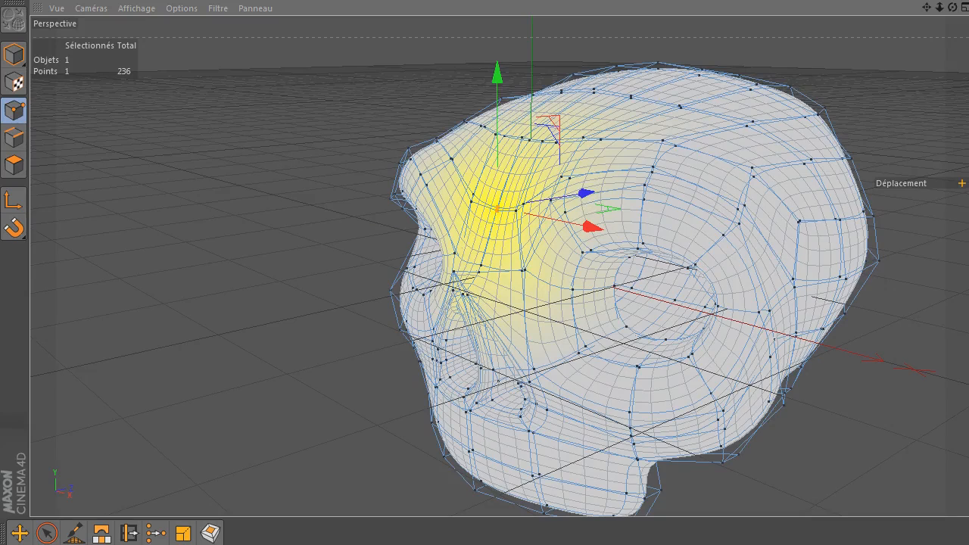
left_click(962, 182)
left_click(865, 257)
left_click_drag(865, 257, 864, 255)
left_click_drag(865, 31, 968, 30)
left_click_drag(583, 199, 566, 172)
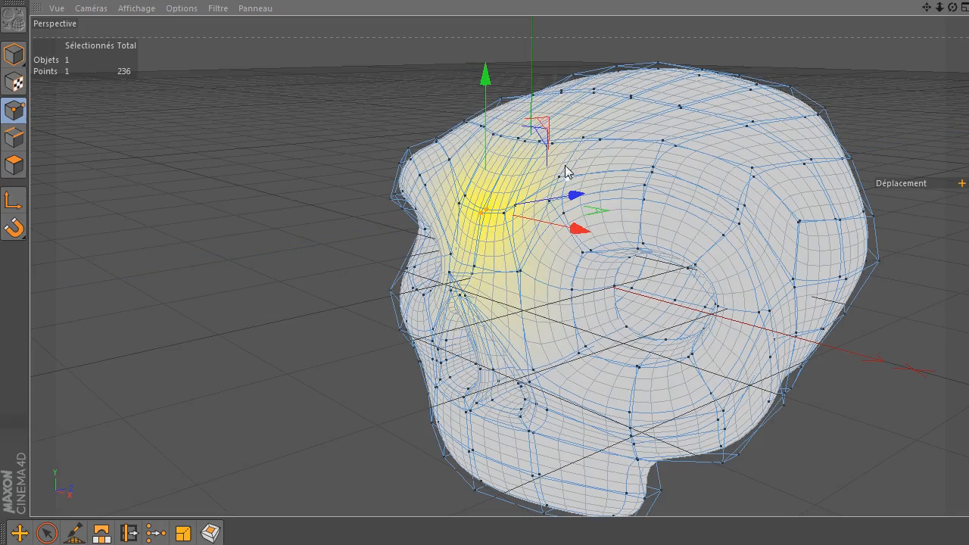
- Select two points above one eye socket and increase the Sélection progressive radius to 164 cm
left_click(522, 141)
left_click_drag(952, 6, 742, 18)
left_click_drag(250, 190, 422, 189, "alt")
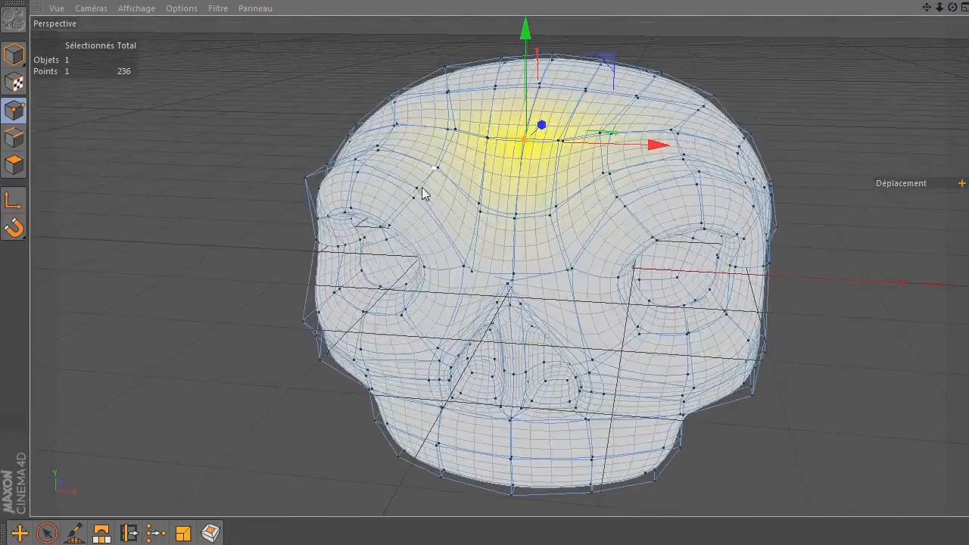
left_click(357, 174)
left_click(350, 211, "shift")
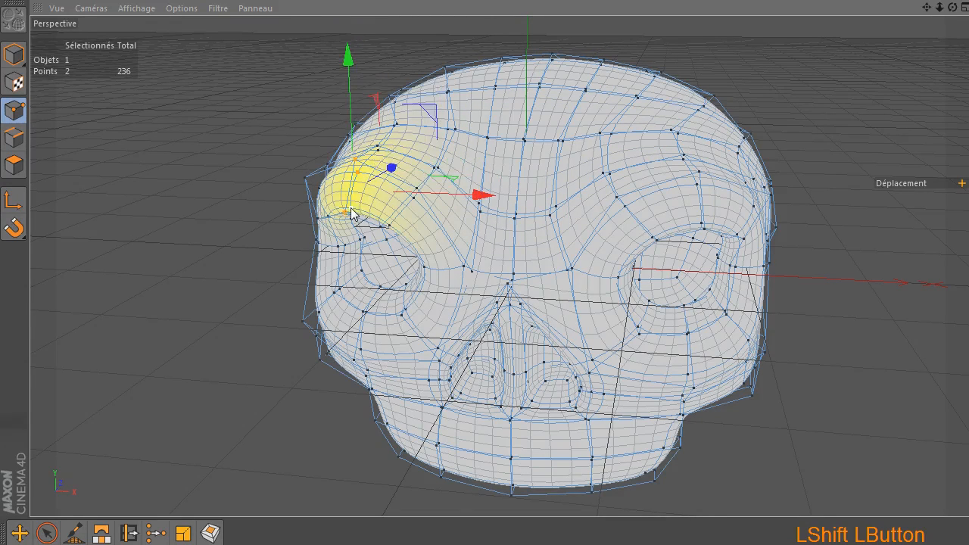
left_click_drag(968, 31, 787, 30)
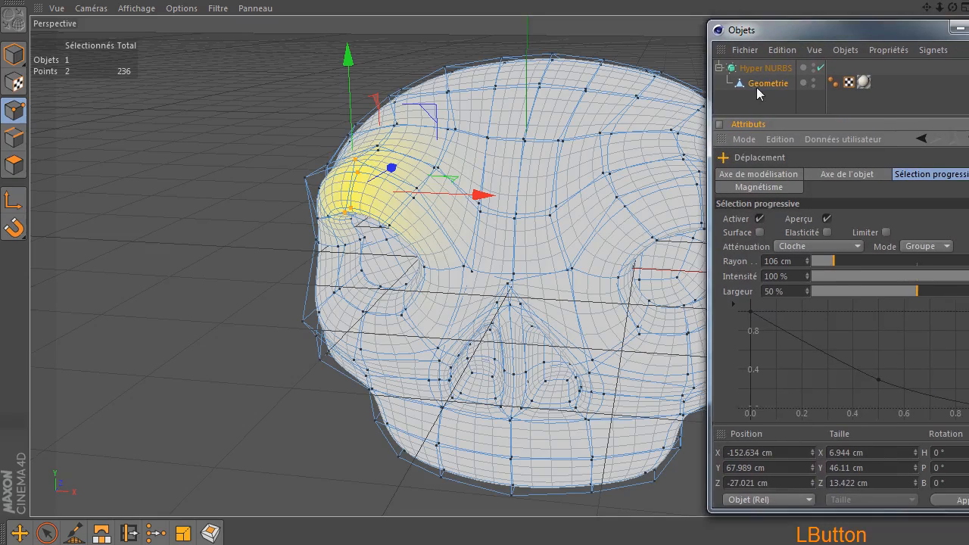
left_click_drag(835, 262, 847, 261)
left_click(821, 30)
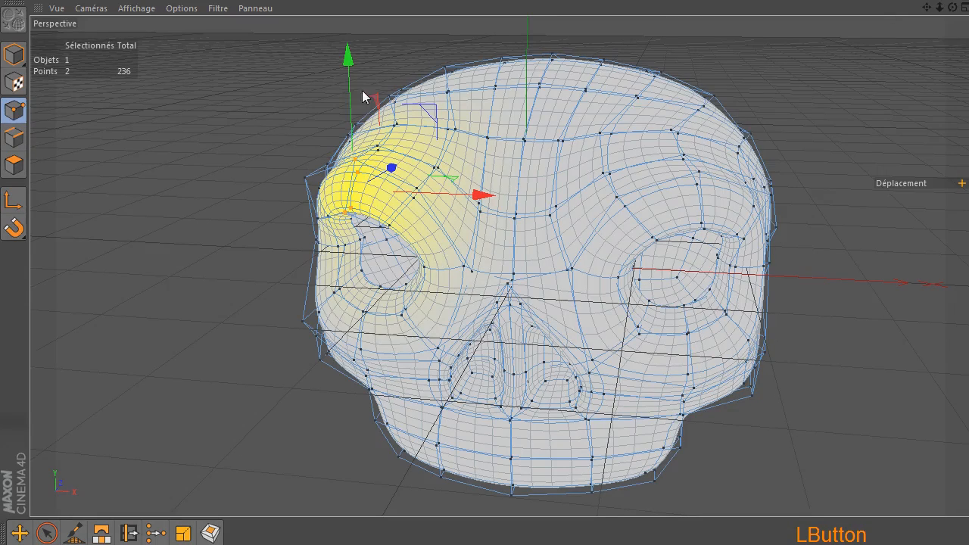
- Try raising and then lowering the two points above the eye socket with the falloff, undoing each move
left_click_drag(348, 55, 348, 9)
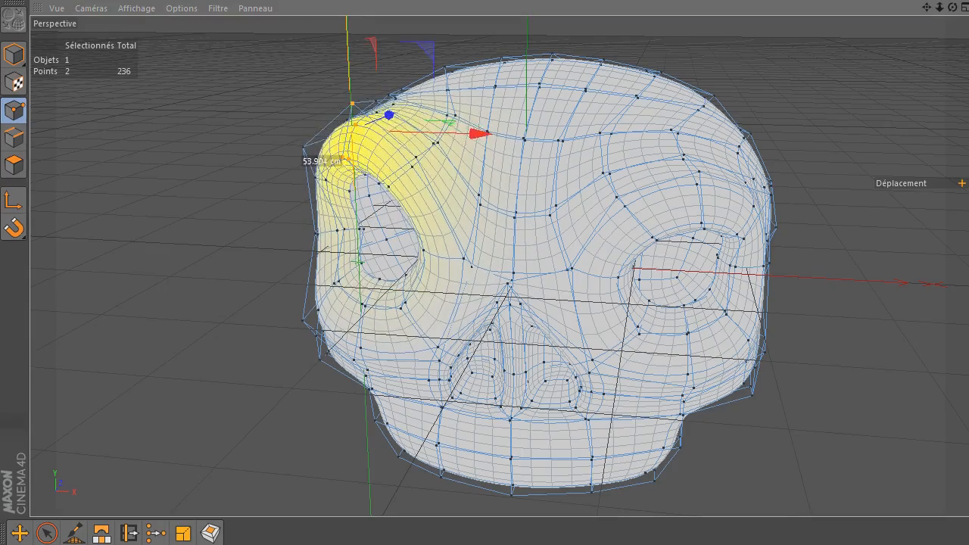
left_click_drag(952, 8, 912, 49)
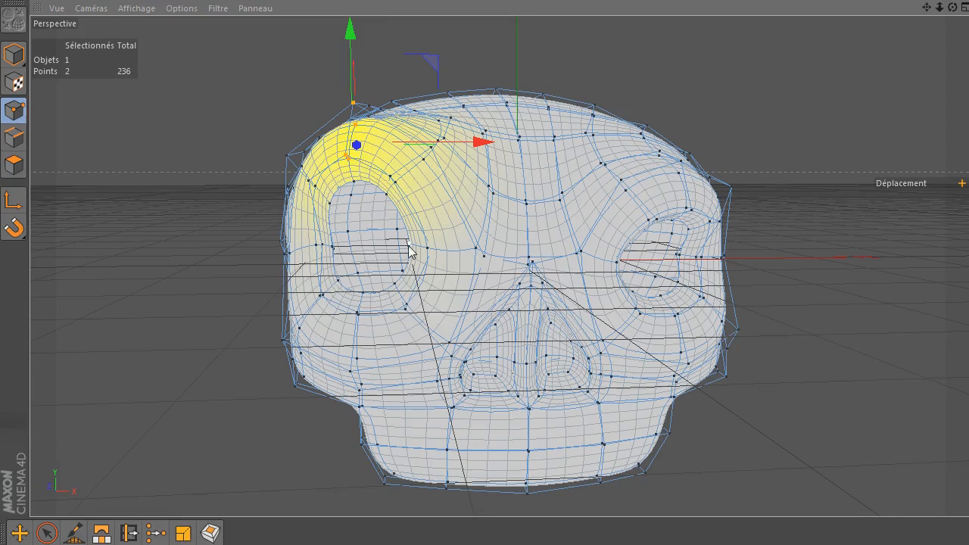
key("ctrl+z")
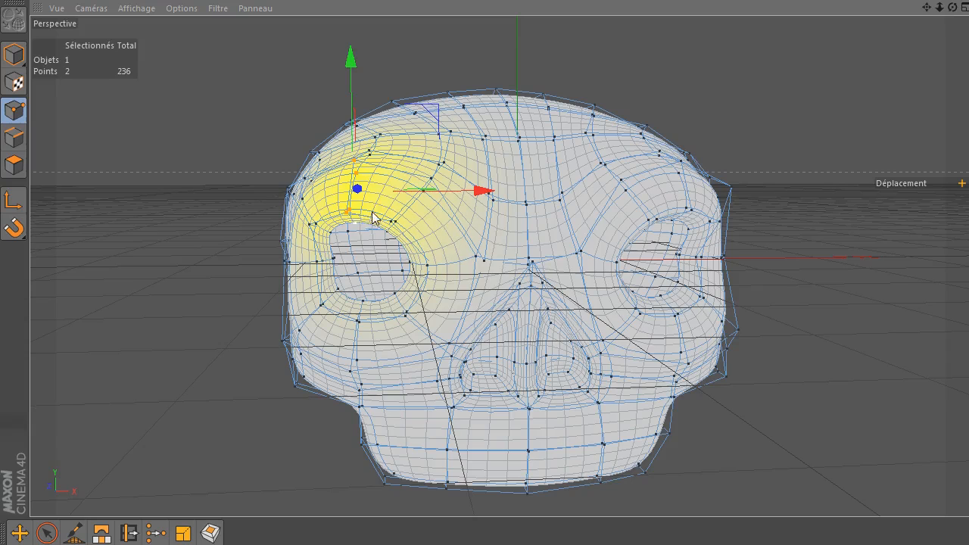
left_click_drag(352, 60, 356, 104)
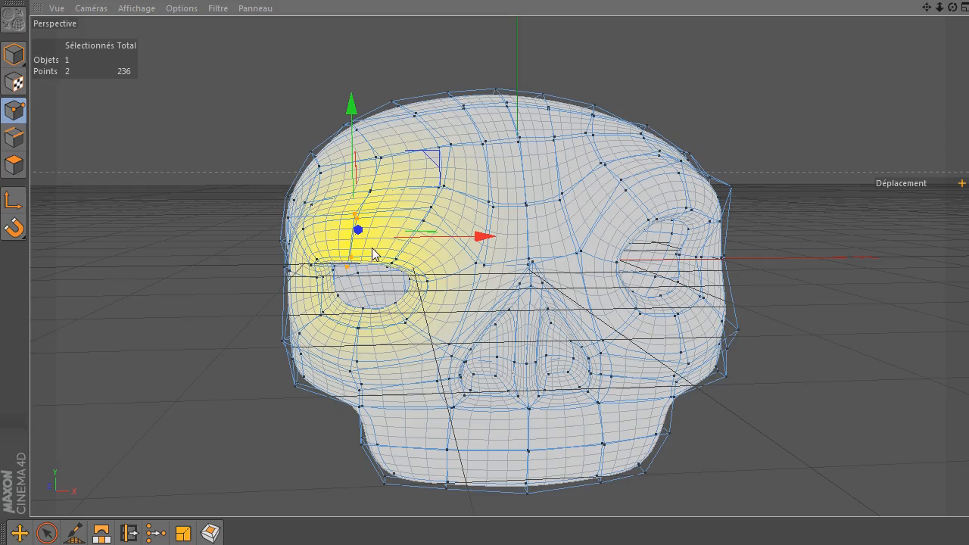
key("ctrl+z")
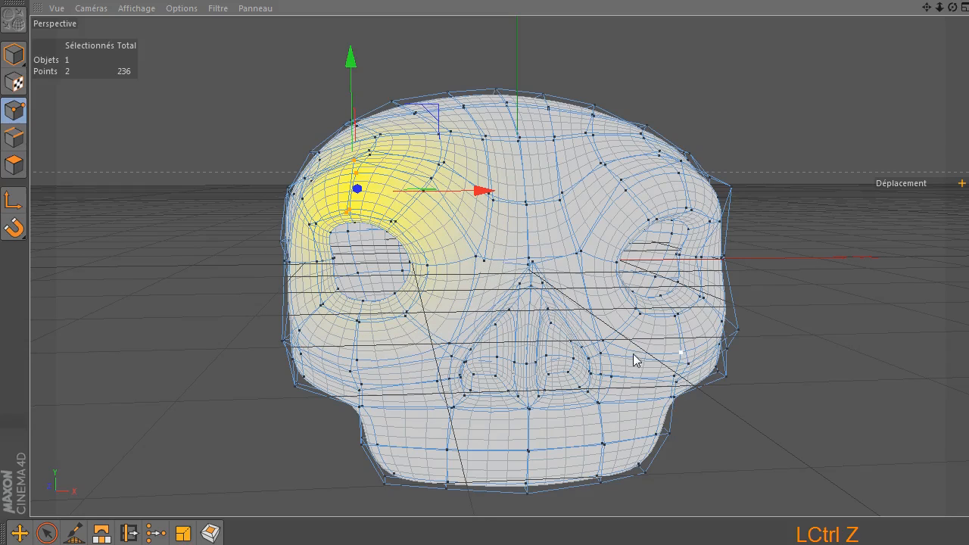
- Try raising the top of the nose bridge with the progressive falloff, and undo the move
scroll(520, 293, "up", 2)
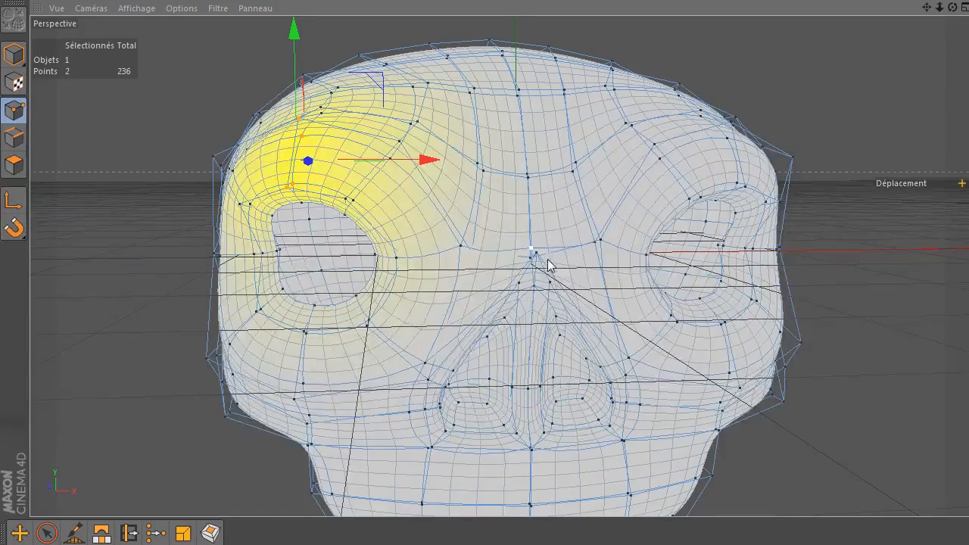
left_click(542, 292)
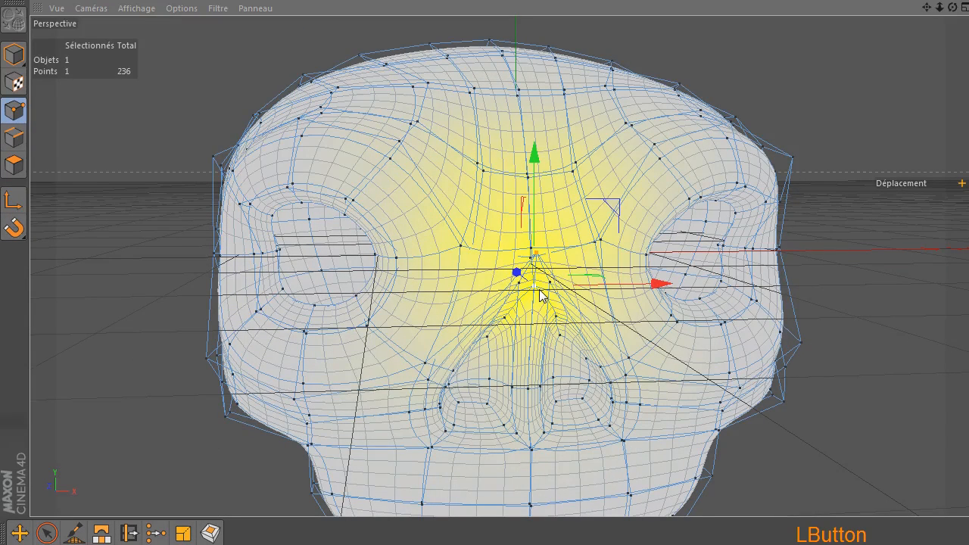
left_click_drag(533, 155, 556, 149)
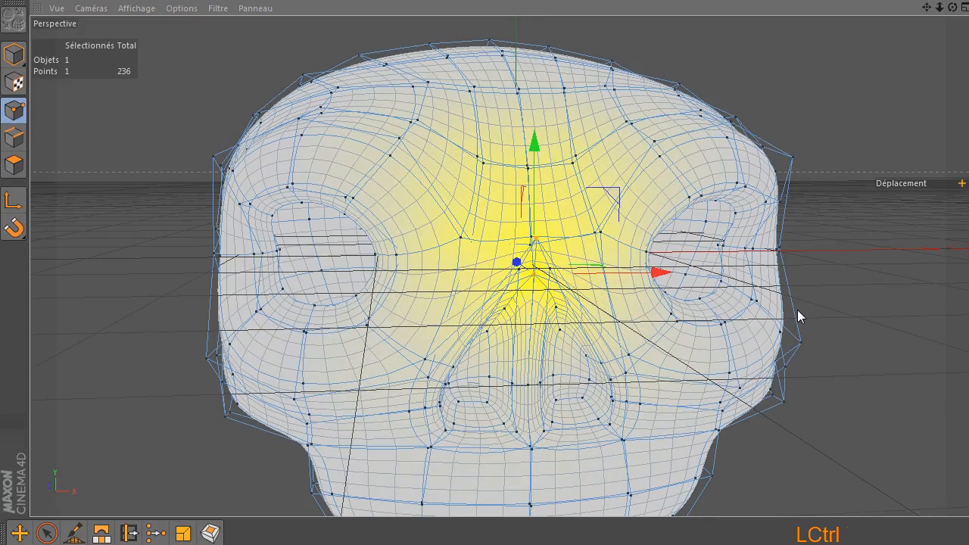
key("ctrl+z")
- Deactivate Sélection progressive and check the same option in the Rotation and Mise à l'échelle tools
left_click_drag(952, 7, 256, 146)
left_click_drag(968, 30, 640, 31)
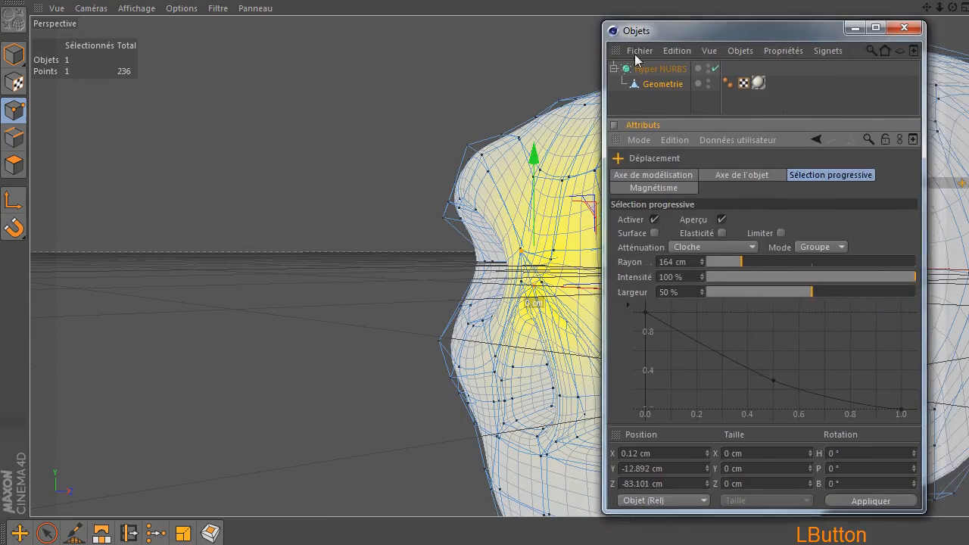
left_click(654, 220)
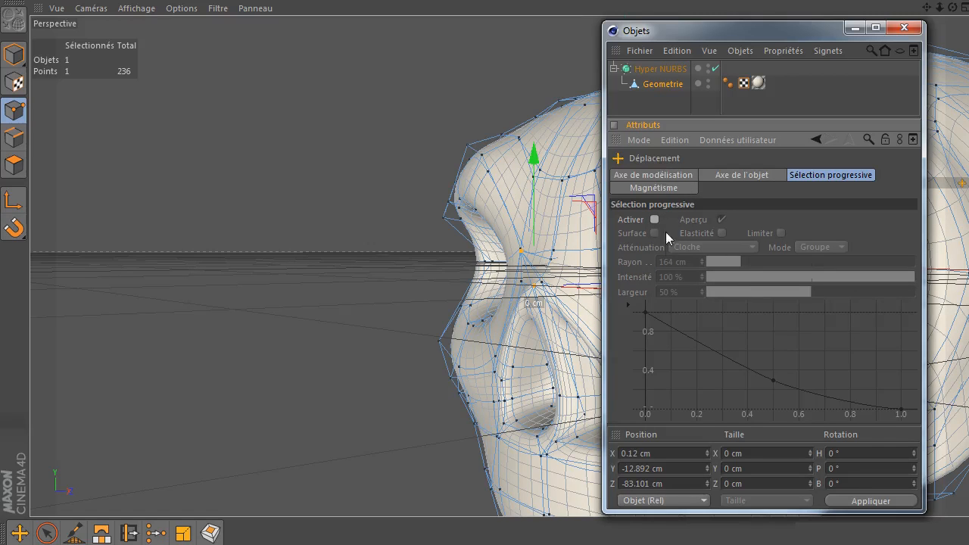
key("r")
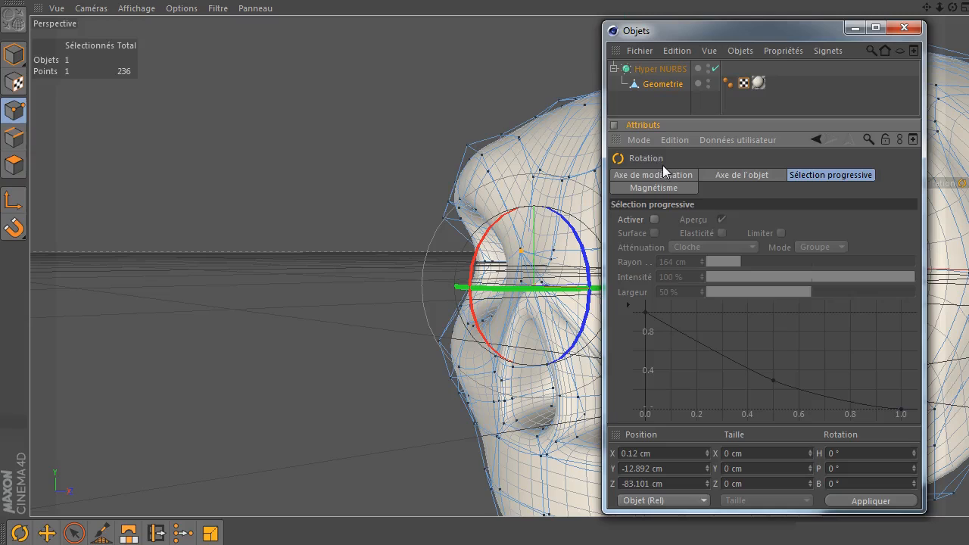
key("t")
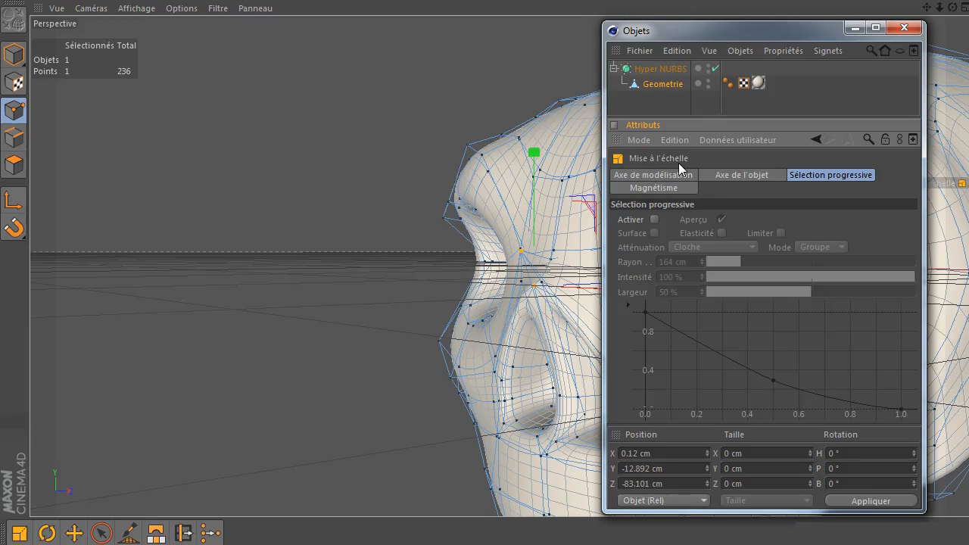
- Return to Pinceau de sélection and set its radius to 100
key("space")
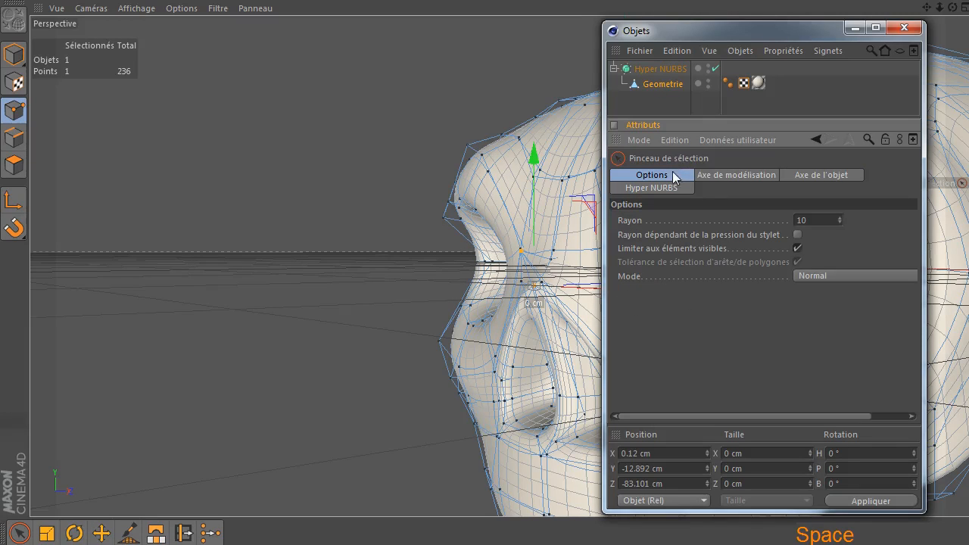
left_click_drag(685, 31, 654, 27)
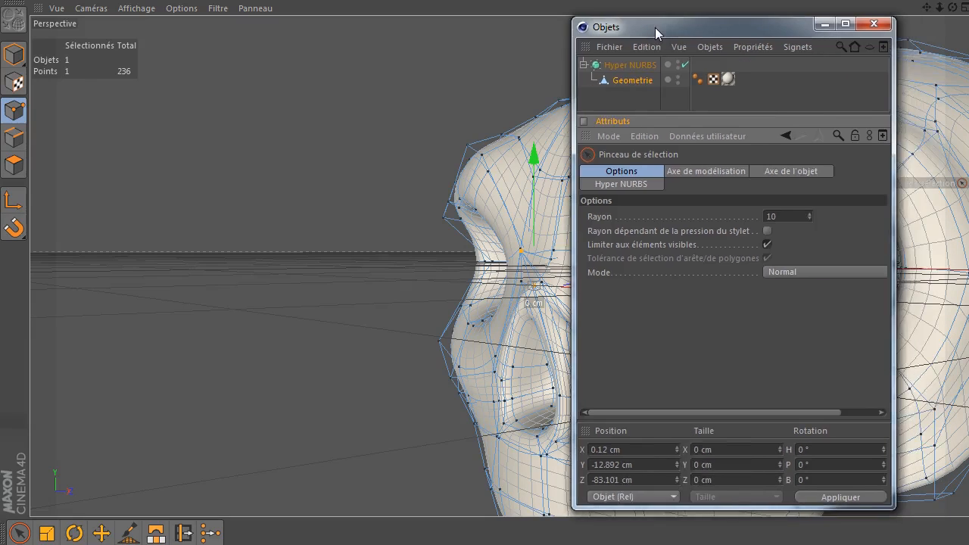
left_click_drag(790, 220, 687, 220)
left_click(792, 212)
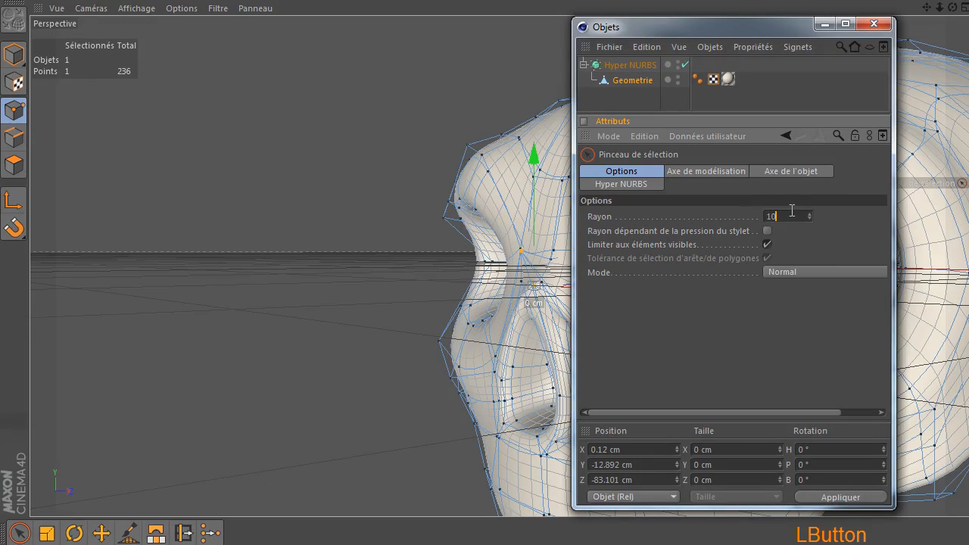
type("0")
left_click(813, 225)
left_click_drag(730, 34, 968, 35)
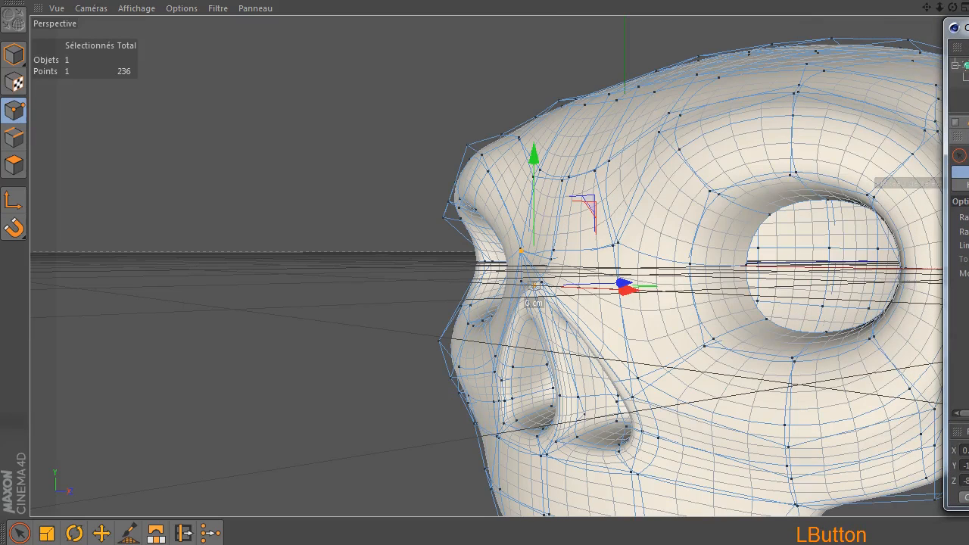
- Select a patch of points across the forehead and between the brows with the enlarged brush
left_click(572, 187)
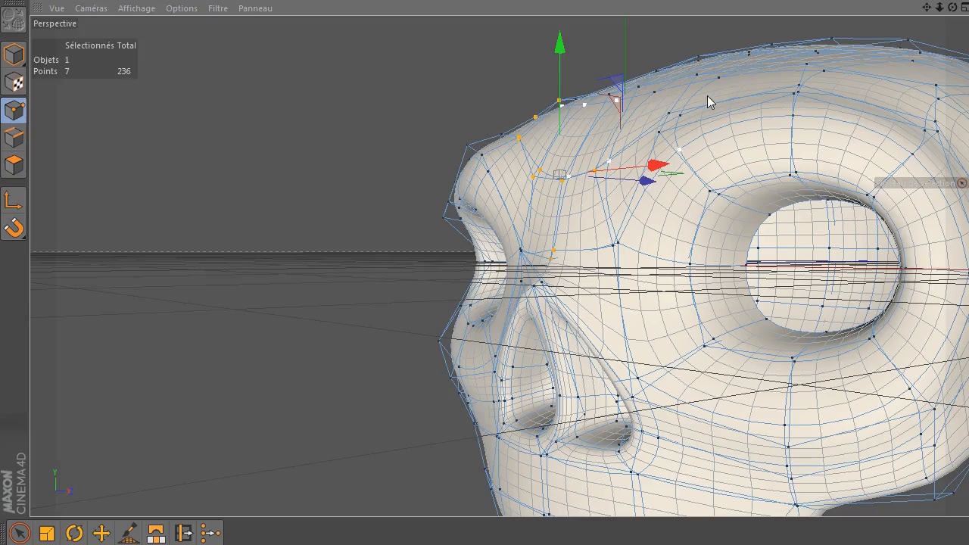
left_click(953, 6)
left_click_drag(575, 174, 779, 117, "alt")
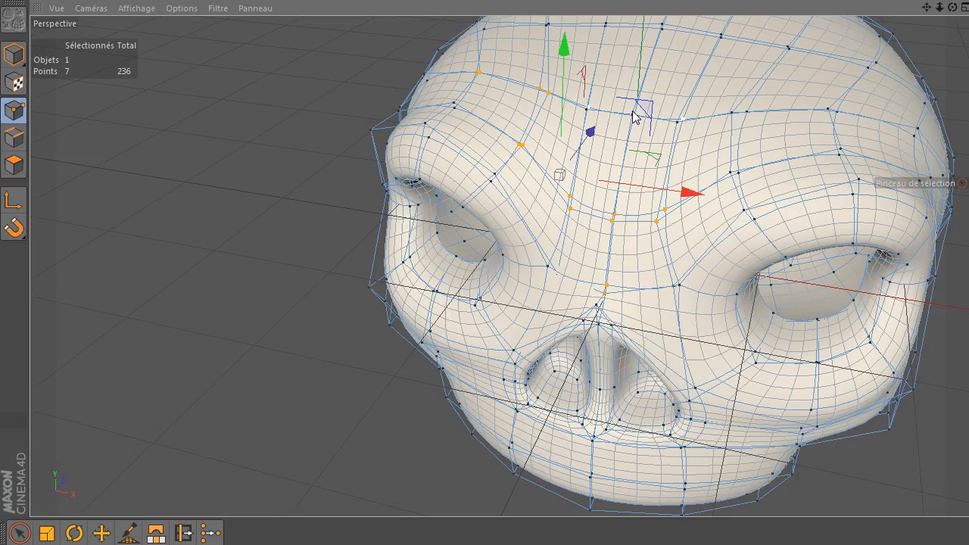
- Select the three central points of the forehead row above the brows
mouse_move(968, 25)
left_mouse_down()
mouse_move(757, 26)
mouse_move(968, 26)
left_mouse_up()
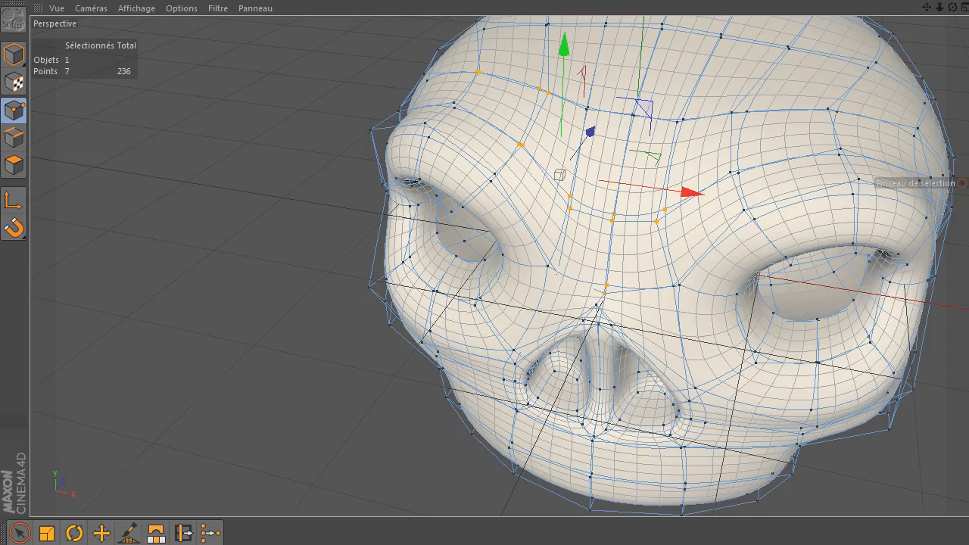
left_click(631, 126)
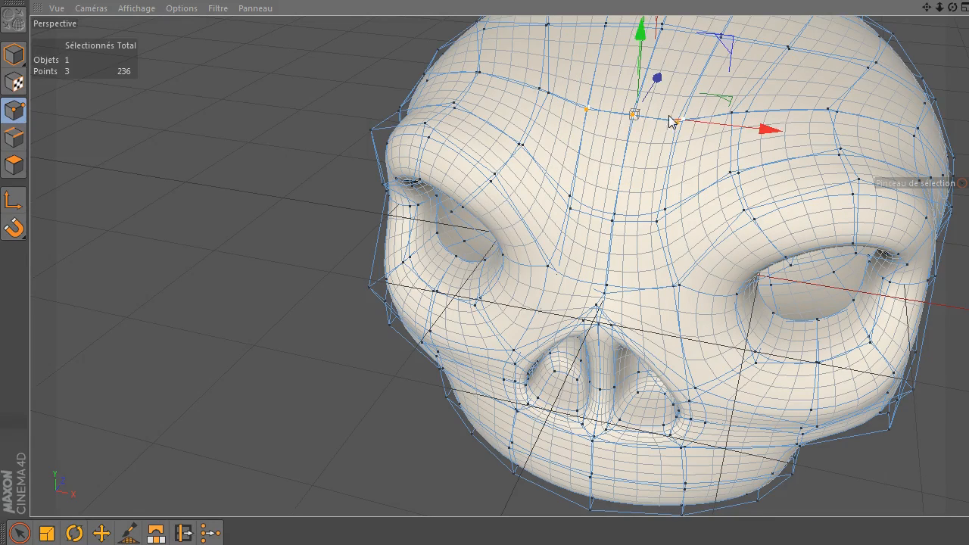
mouse_move(951, 9)
left_mouse_down()
mouse_move(939, 18)
mouse_move(952, 9)
left_mouse_up()
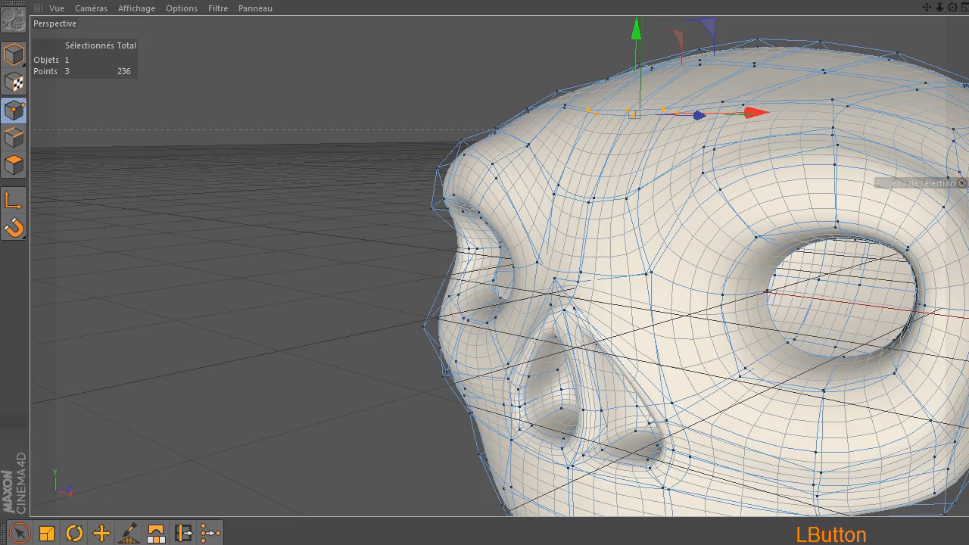
- Set Pinceau de sélection to the mode Peindre une zone d'influence and paint an influence area between the brows
left_click_drag(968, 43, 670, 25)
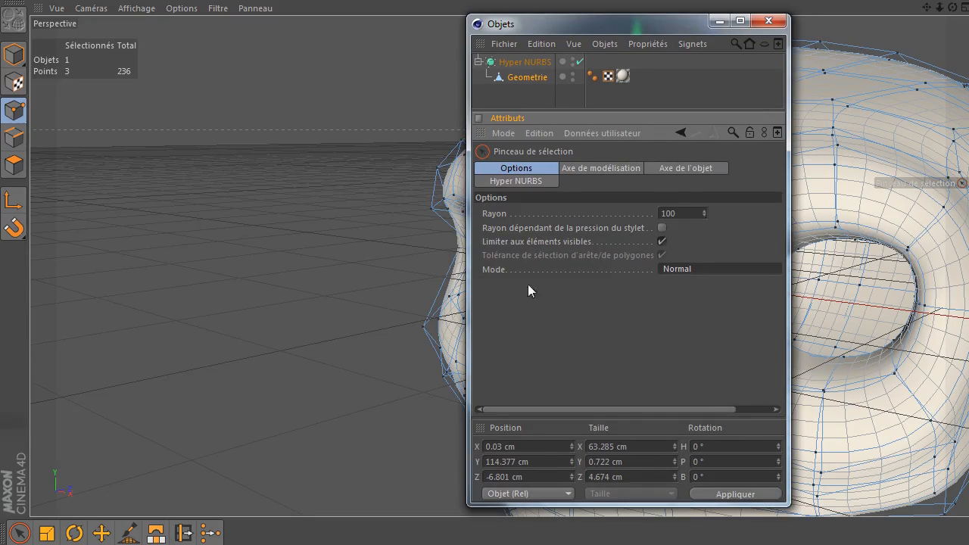
left_click(714, 268)
left_click(690, 300)
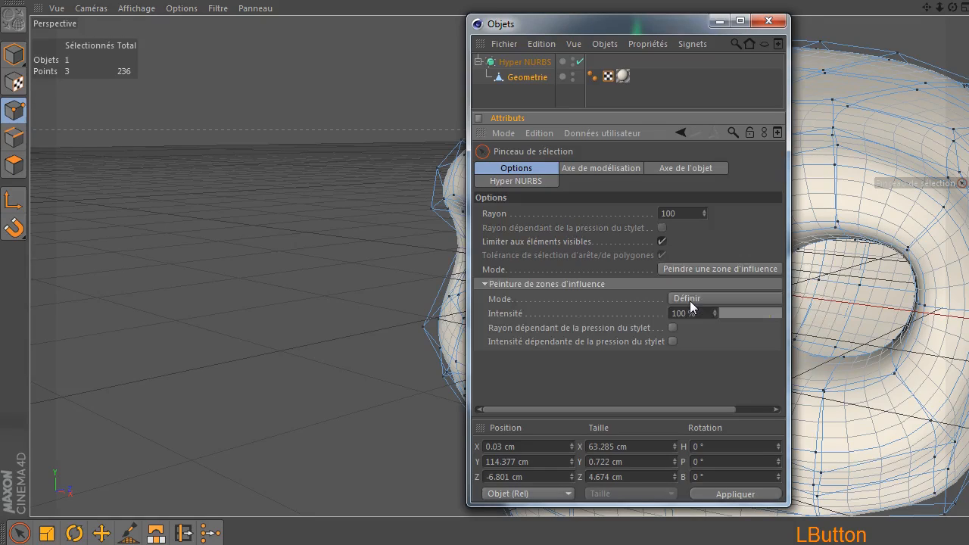
left_click_drag(588, 28, 968, 30)
left_click(598, 200)
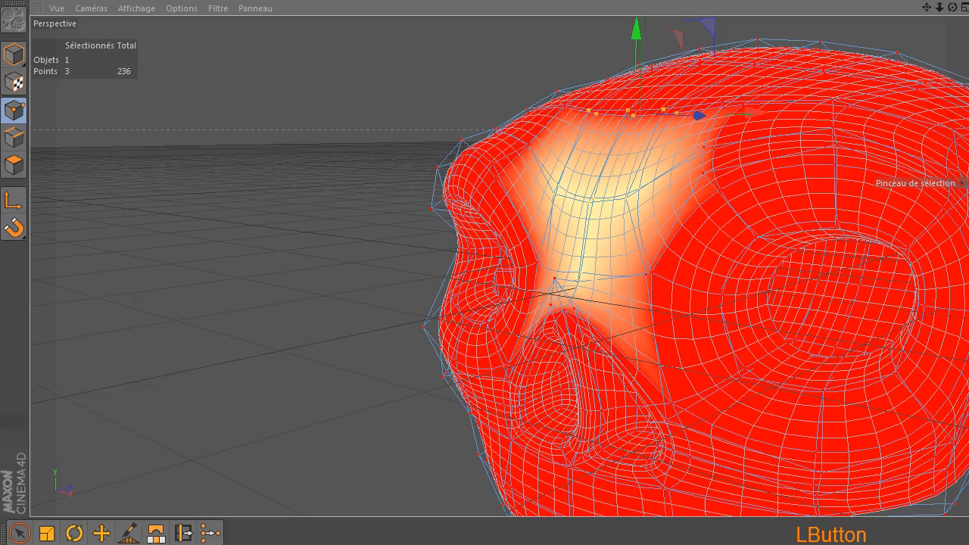
- Return Pinceau de sélection to Normal mode and set its radius to 10
left_click(796, 295)
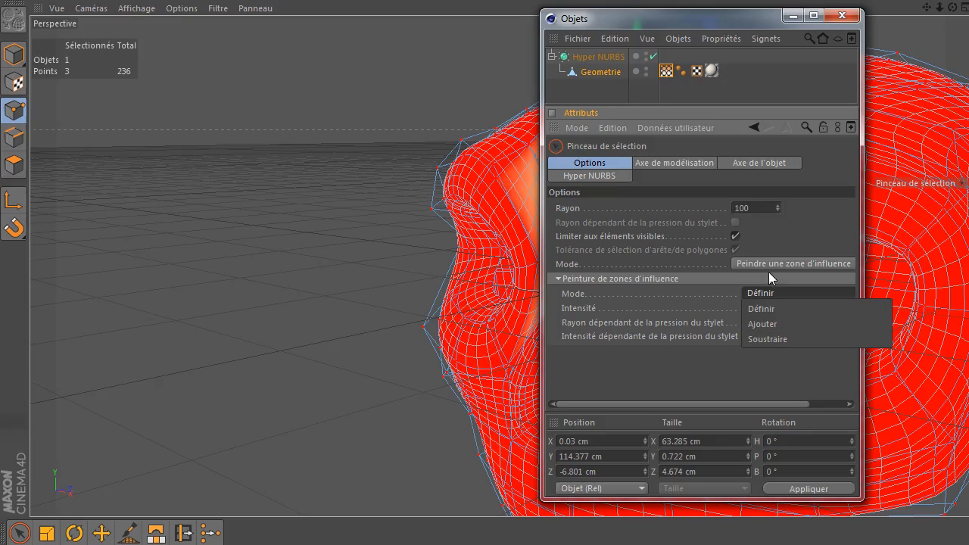
left_click(771, 264)
left_click(771, 264)
left_click(768, 278)
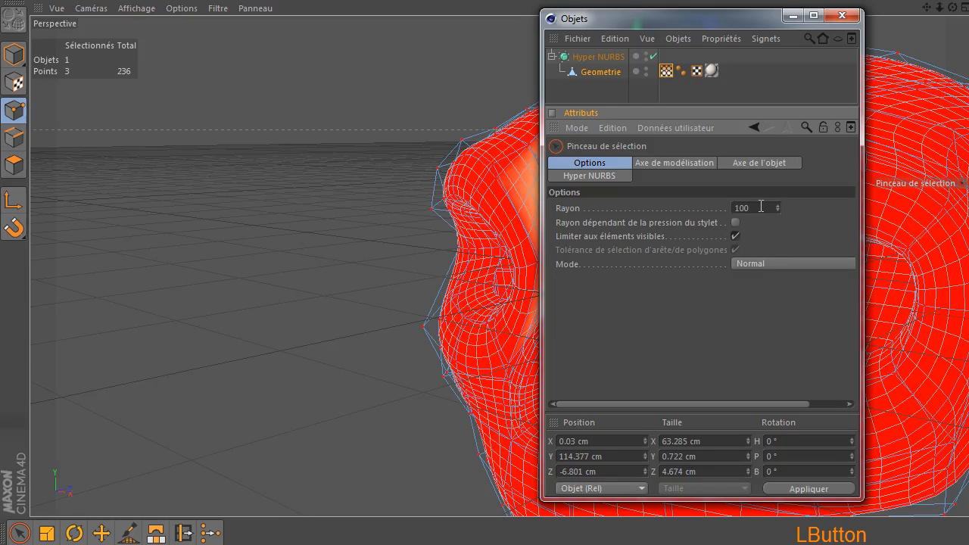
type("10")
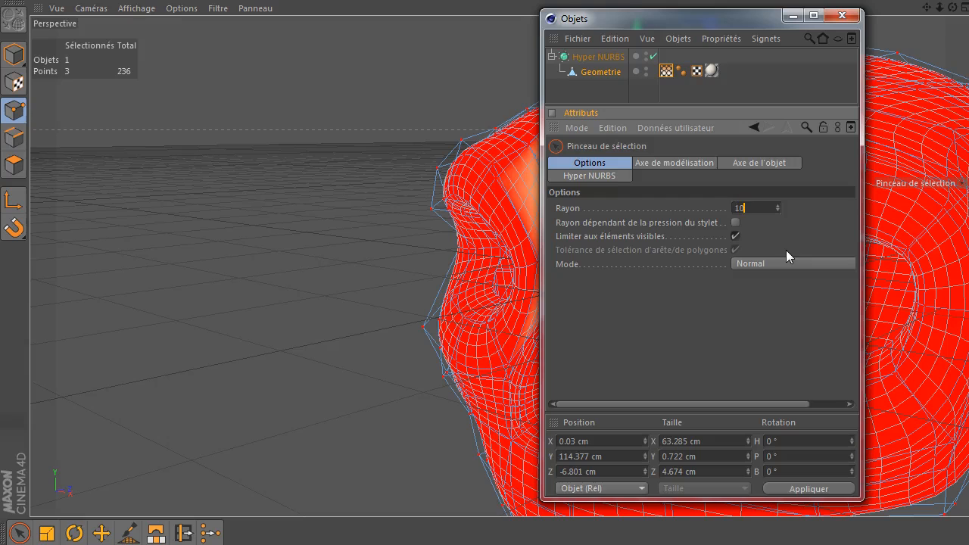
left_click(831, 224)
left_click_drag(667, 20, 968, 21)
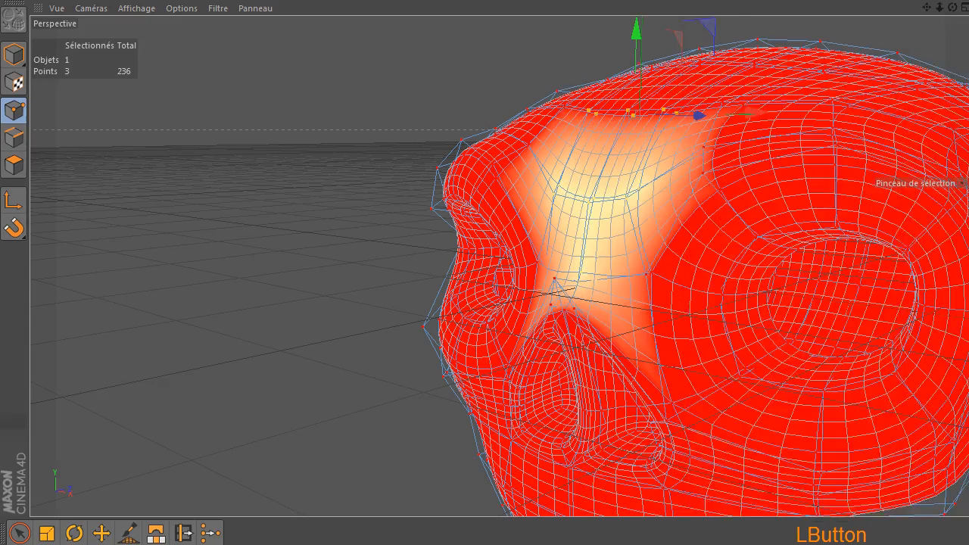
- Deselect the forehead points and delete the painted influence tag from Geometrie
left_click(303, 169)
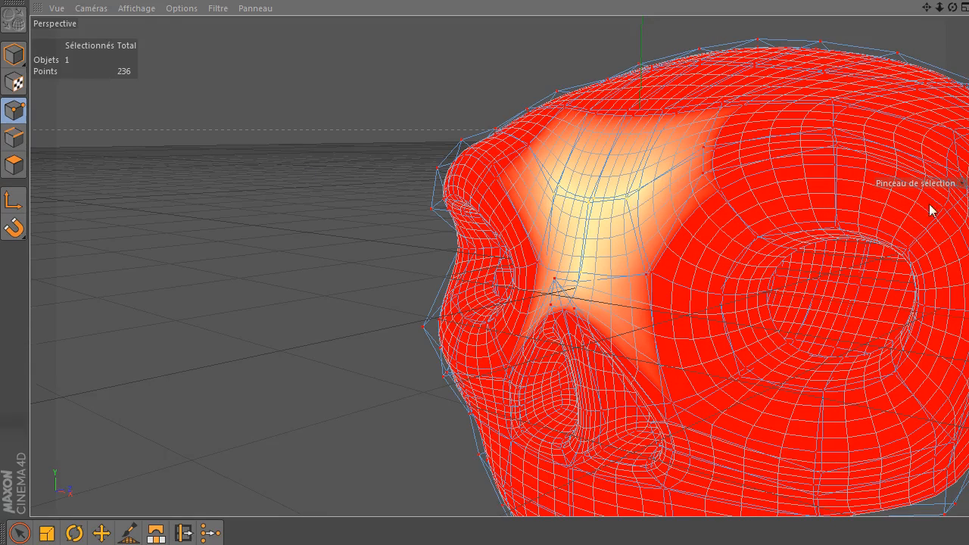
left_click_drag(961, 48, 727, 48)
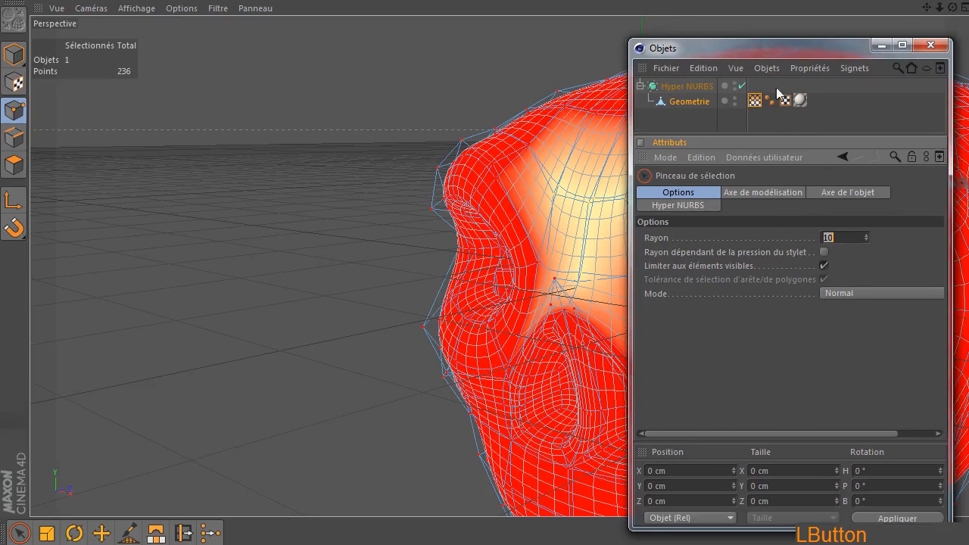
left_click(755, 101)
key("Delete")
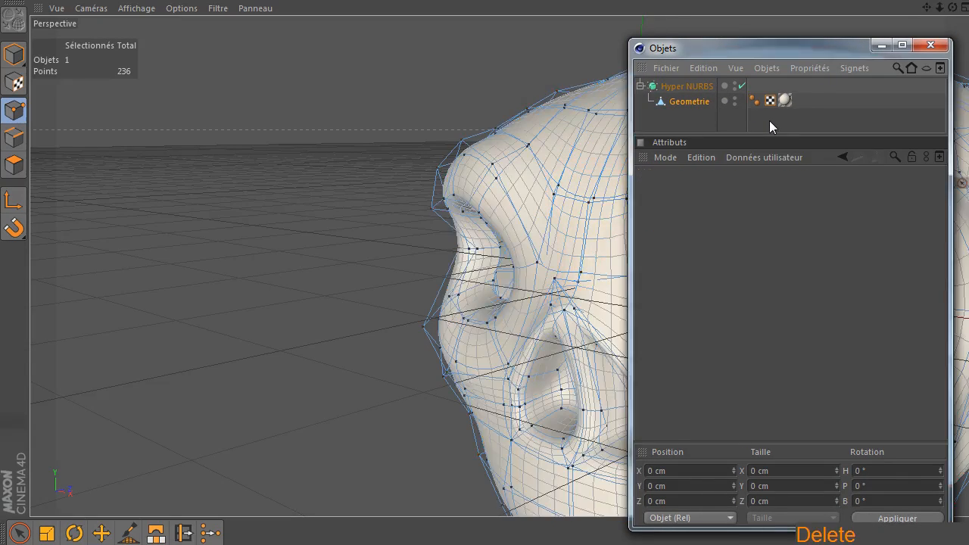
left_click_drag(757, 48, 968, 61)
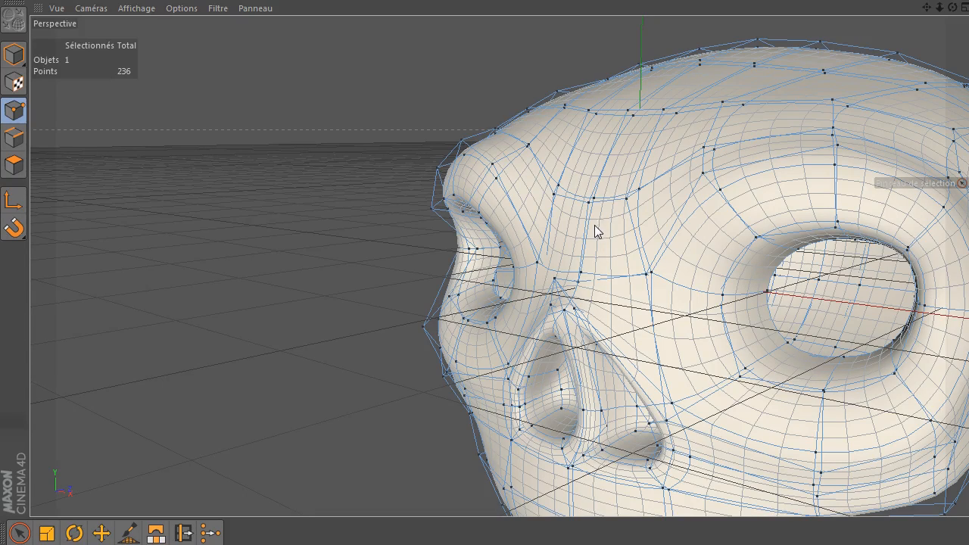
- Render the whole skull in the perspective view to check its shape
scroll(336, 288, "down", 3)
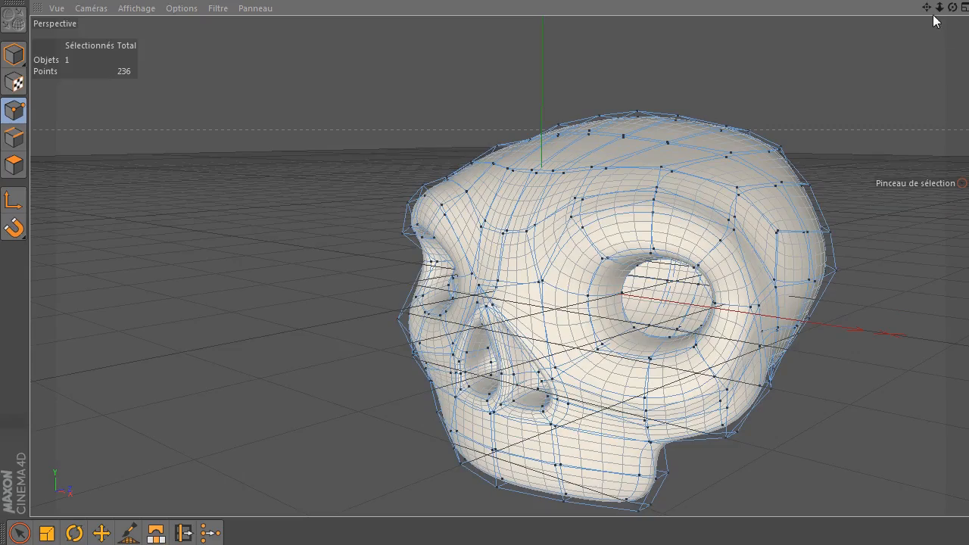
left_click_drag(939, 9, 939, 10)
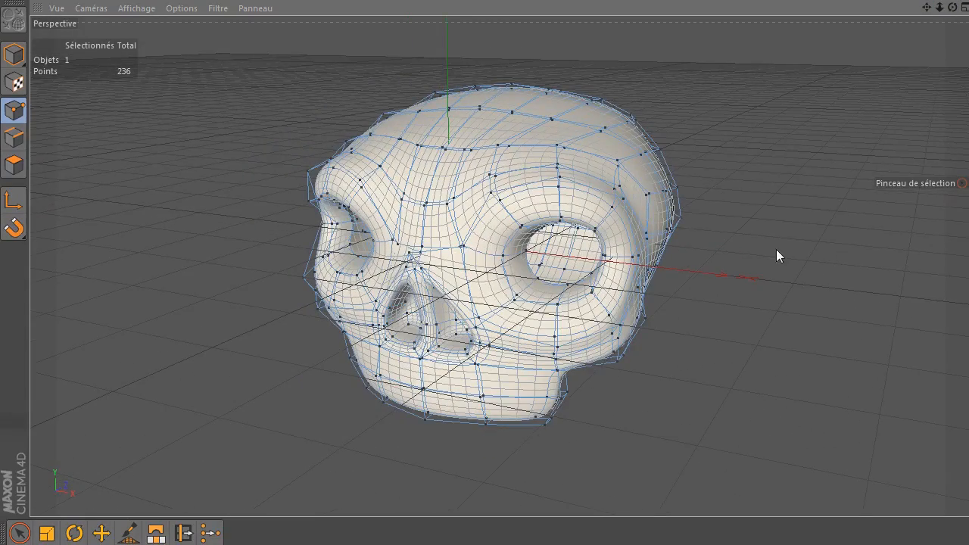
key("ctrl+r")
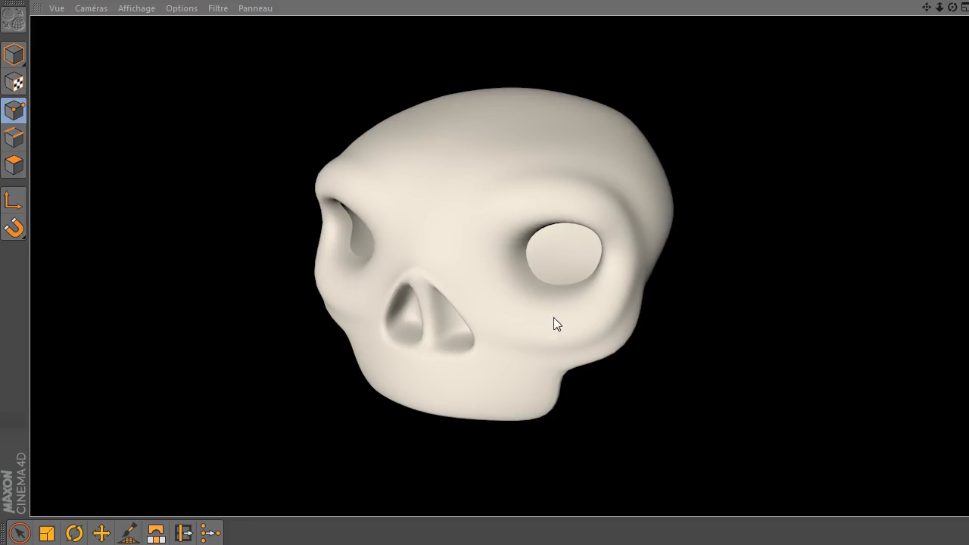
- Try pulling the two inner points of the +X side eye socket toward the nose bridge, undo the move and clear the selection
left_click_drag(953, 7, 952, 7)
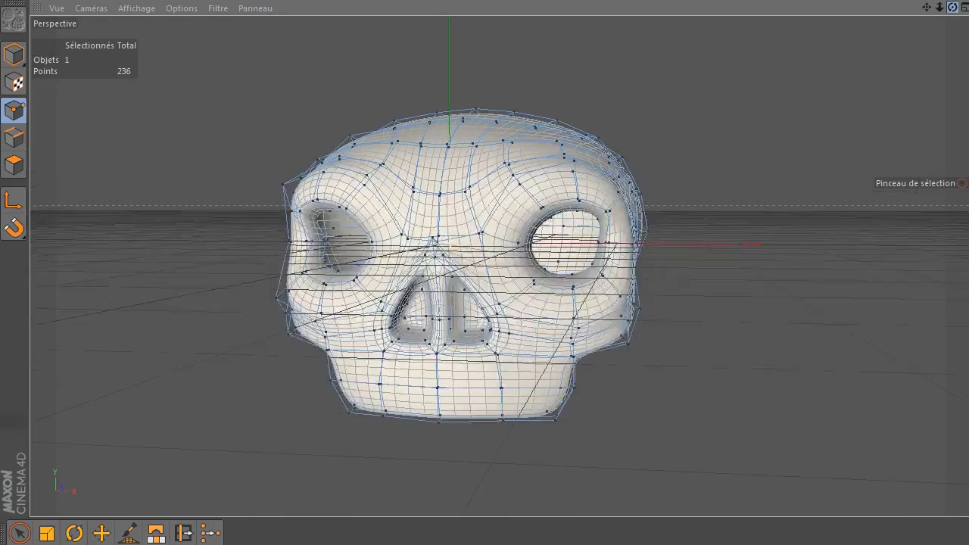
left_click(540, 240)
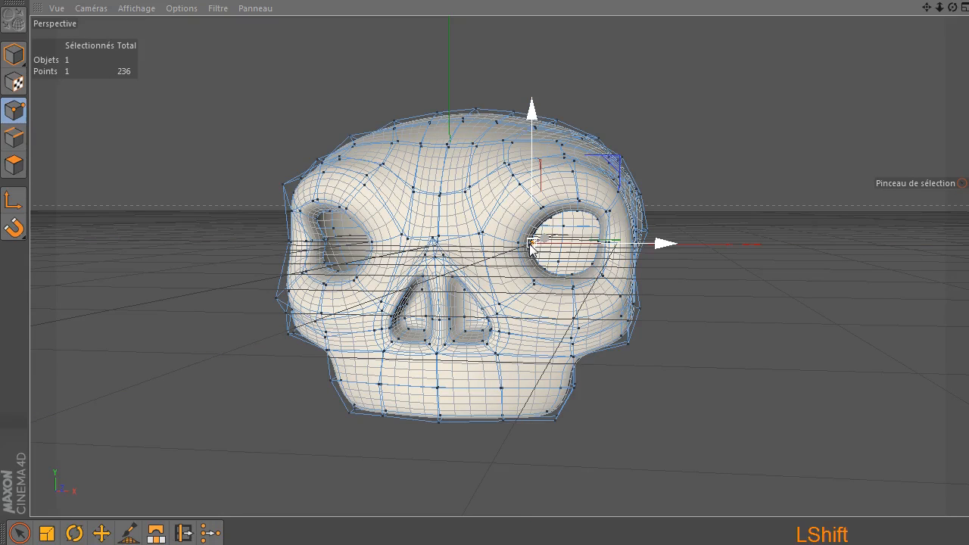
left_click(518, 245, "shift")
left_click_drag(657, 244, 640, 251)
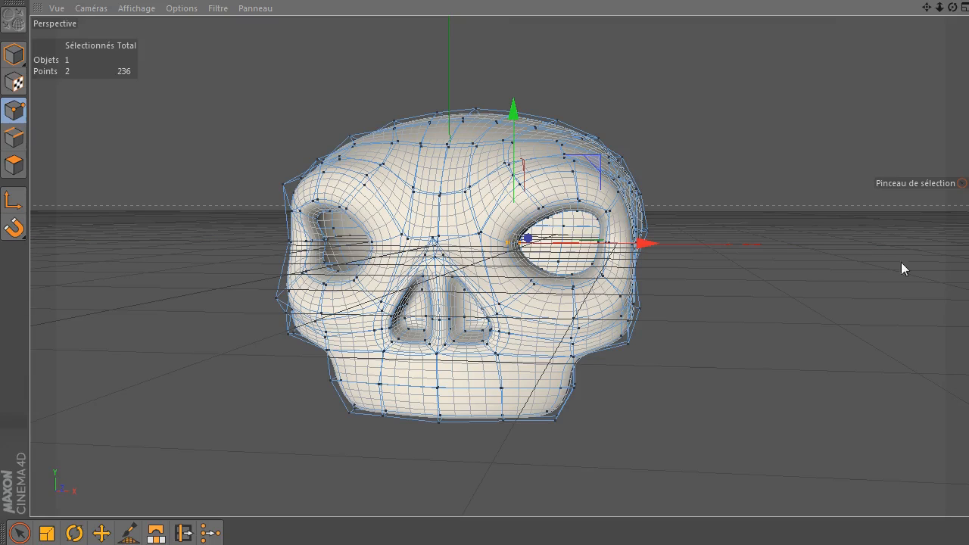
key("ctrl+z")
key("ctrl+z")
left_click(840, 283)
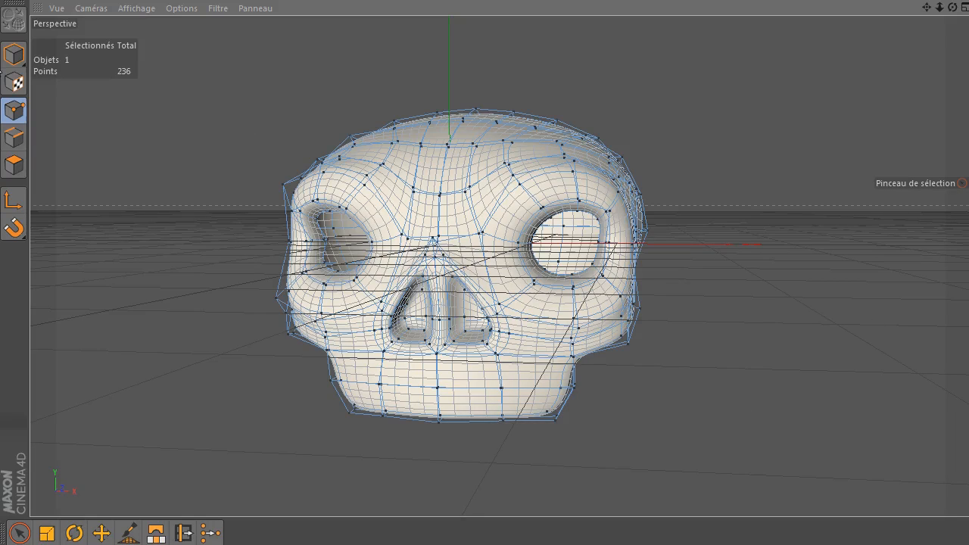
- Switch to model mode and add a cube divided into two segments along each axis
left_click(14, 54)
left_click(896, 262)
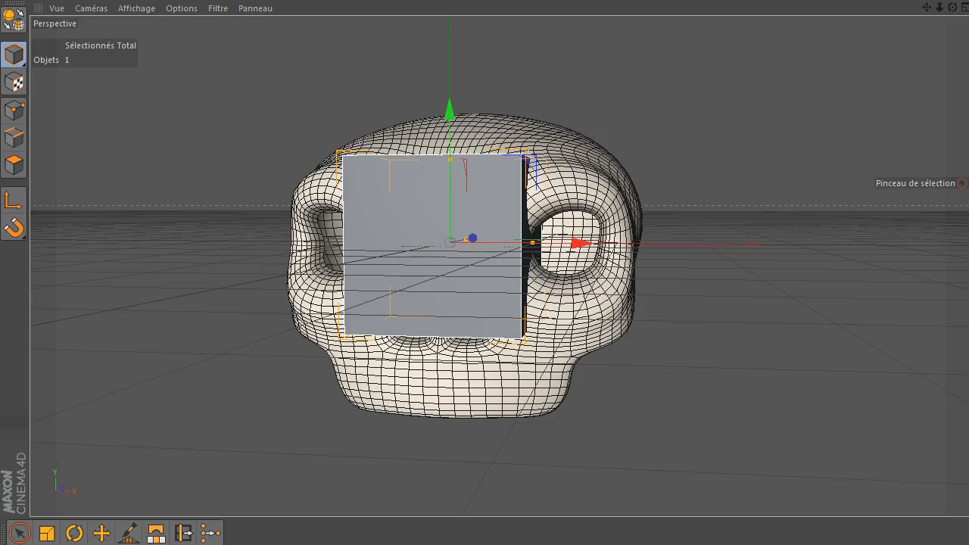
left_click(430, 245)
left_click(430, 247)
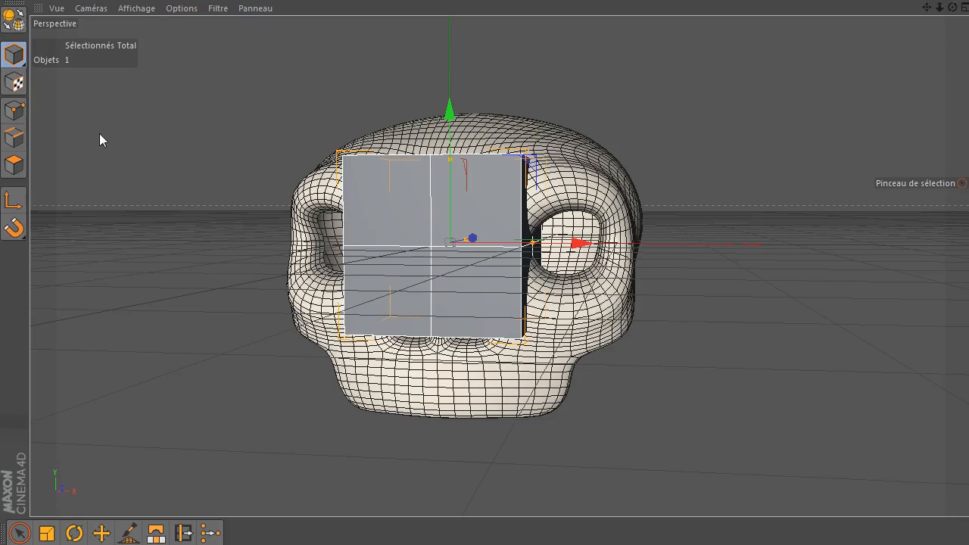
- Scale the cube down and move it forward out of the skull along the Z axis
key("t")
left_click_drag(133, 124, 91, 125)
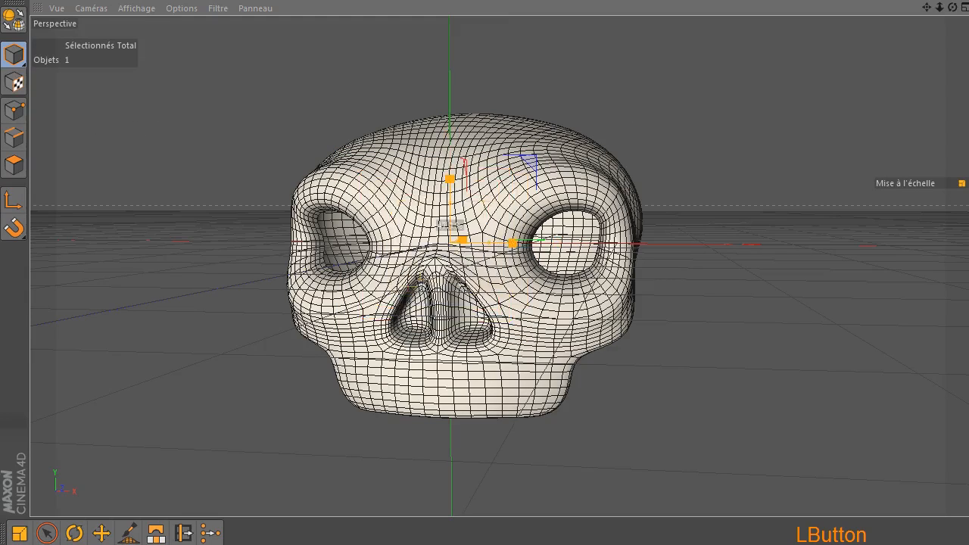
key("e")
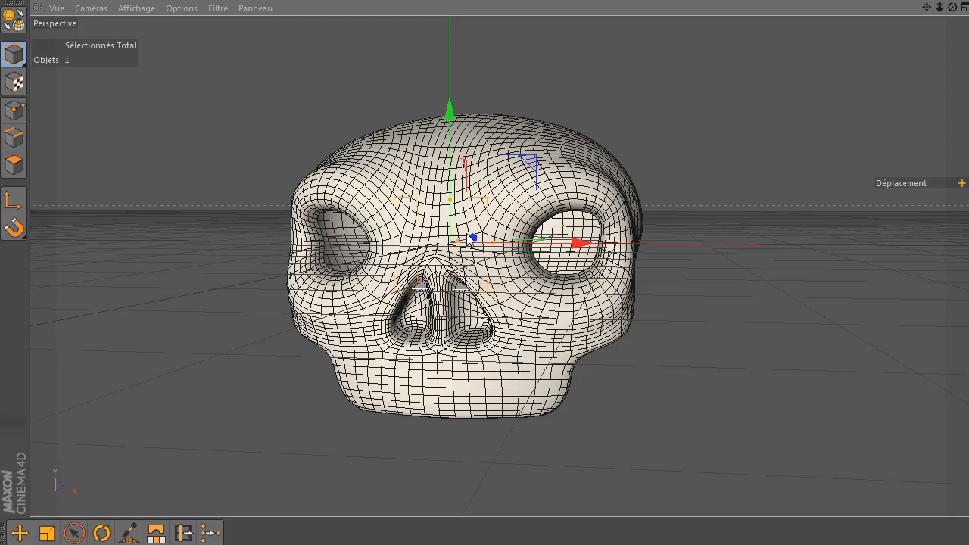
left_click_drag(472, 241, 343, 267)
- Smooth the cube with the skull's Hyper NURBS and convert it to an editable mesh for polygon editing
left_click_drag(952, 8, 879, 27)
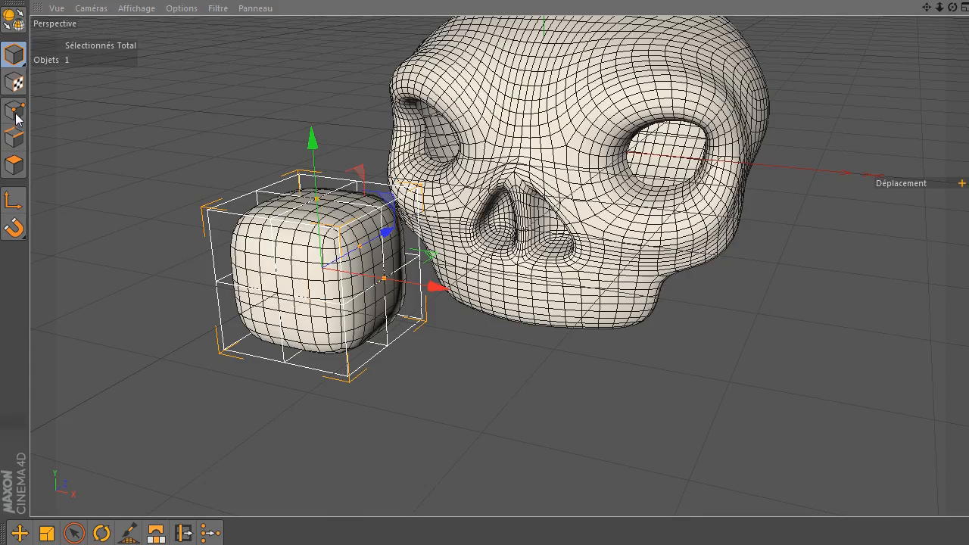
left_click(22, 21)
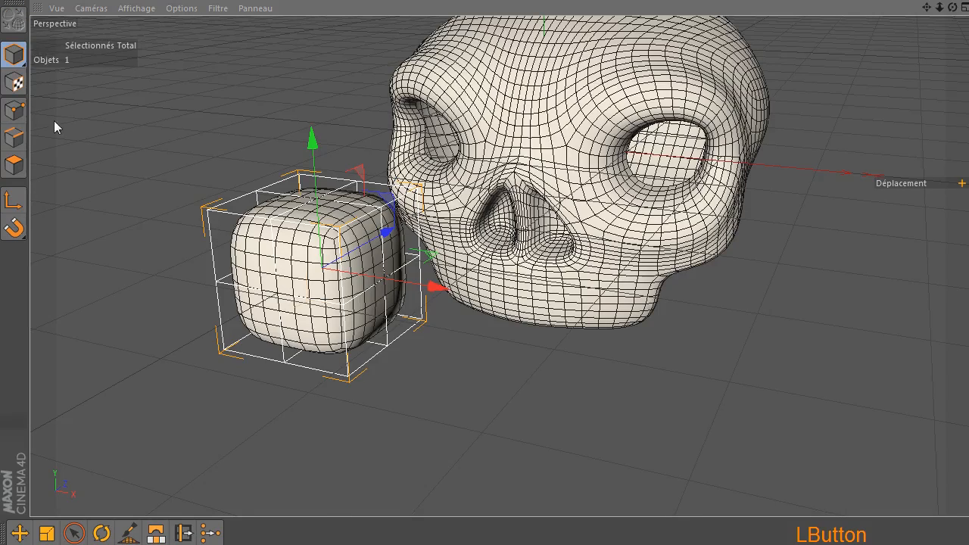
left_click(14, 137)
left_click(15, 167)
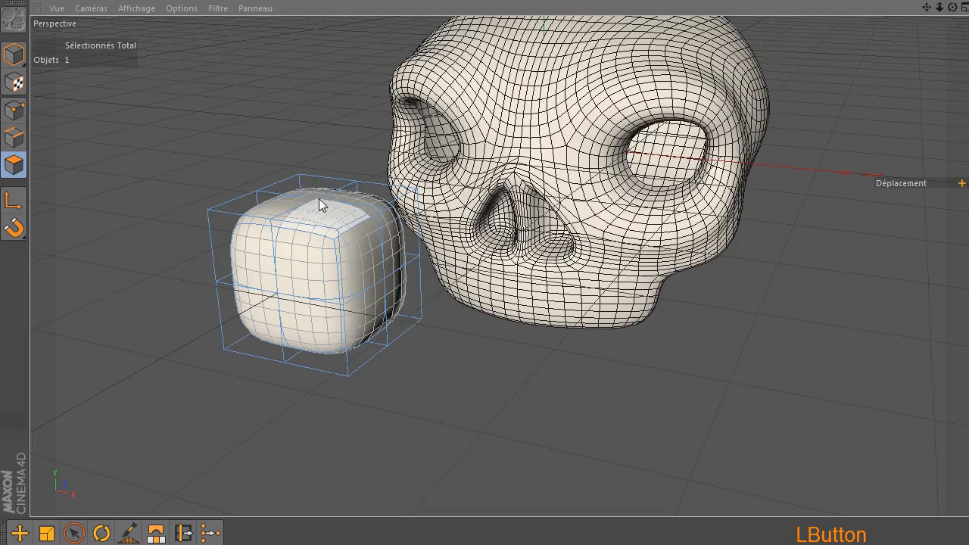
- Turn off the smoothing, select the cube's four top polygons and scale them down to narrow the top
left_click(312, 192)
left_click(292, 198)
key("ctrl+z")
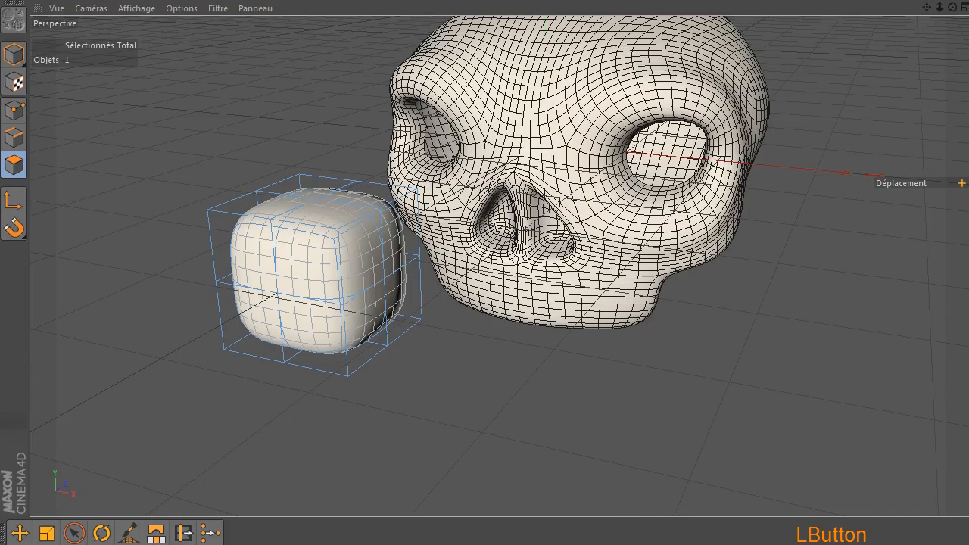
left_click(299, 193)
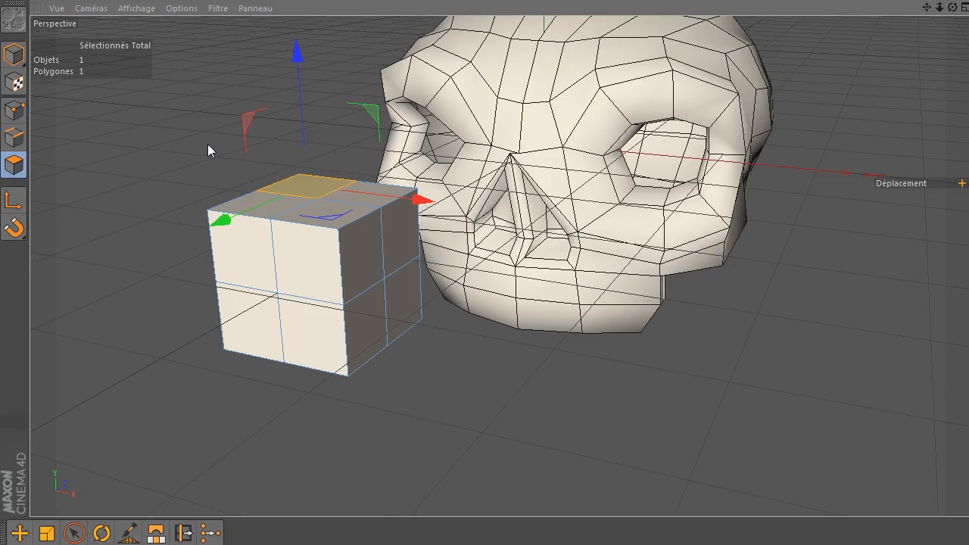
key("space")
left_click(285, 198)
mouse_move(285, 197)
left_mouse_down()
mouse_move(320, 210)
mouse_move(333, 197)
mouse_move(360, 214)
left_mouse_up()
key("t")
left_click_drag(256, 108, 72, 147)
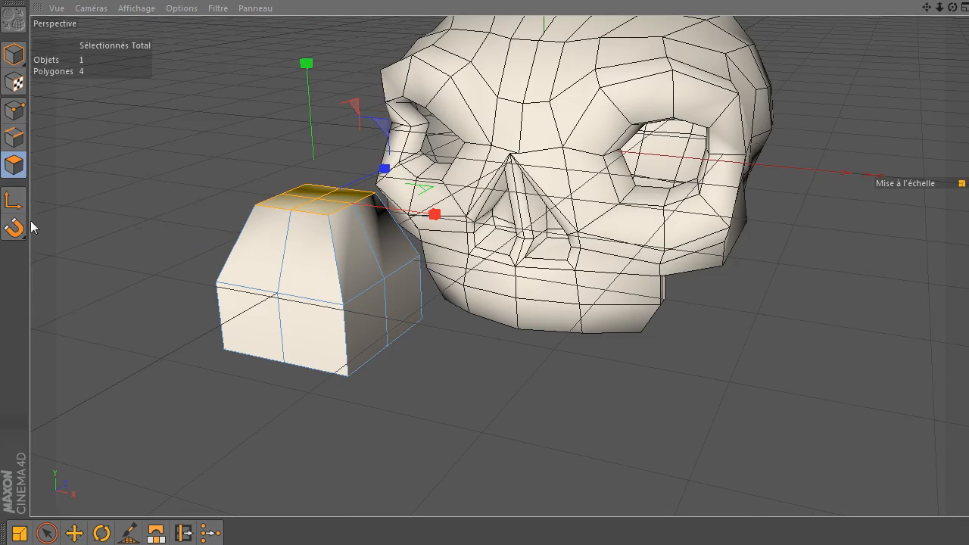
- Select the cube's middle horizontal edge loop and scale it inward to even out the taper, then clear the selection
left_click(14, 137)
key("u")
key("l")
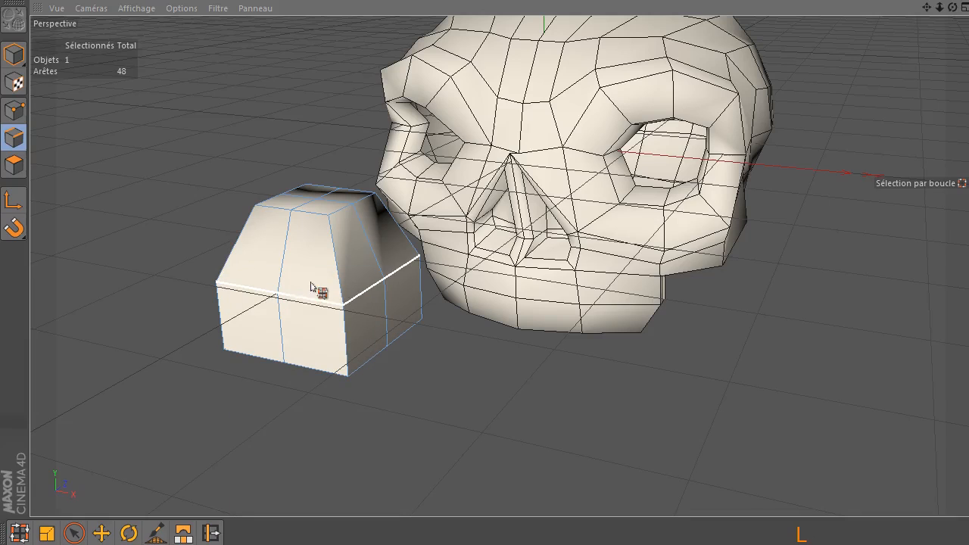
left_click(302, 304)
key("t")
left_click_drag(157, 242, 56, 240)
key("space")
left_click(140, 181)
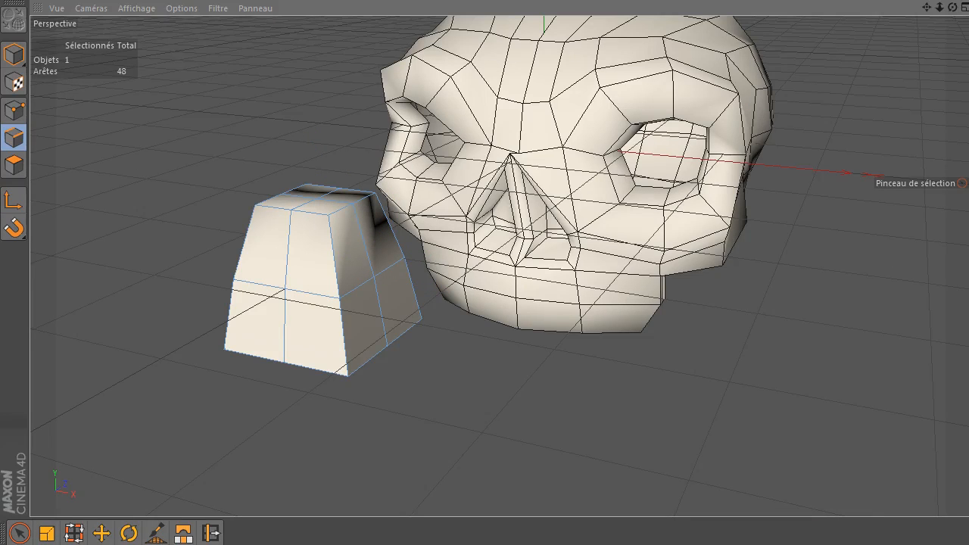
- Turn the smoothing back on and scale the whole tapered block down to a small tooth-sized piece in model mode
key("q")
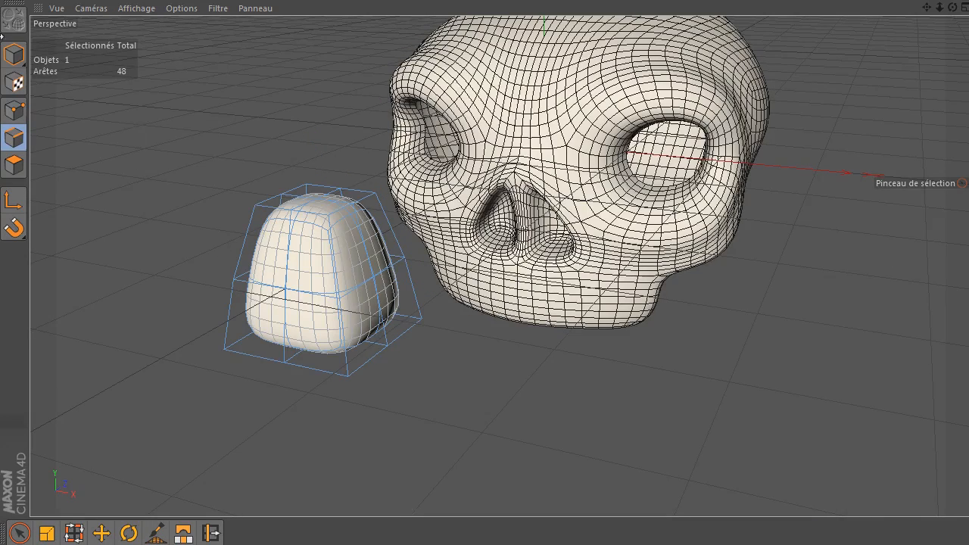
left_click(14, 55)
key("t")
left_click_drag(203, 140, 39, 100)
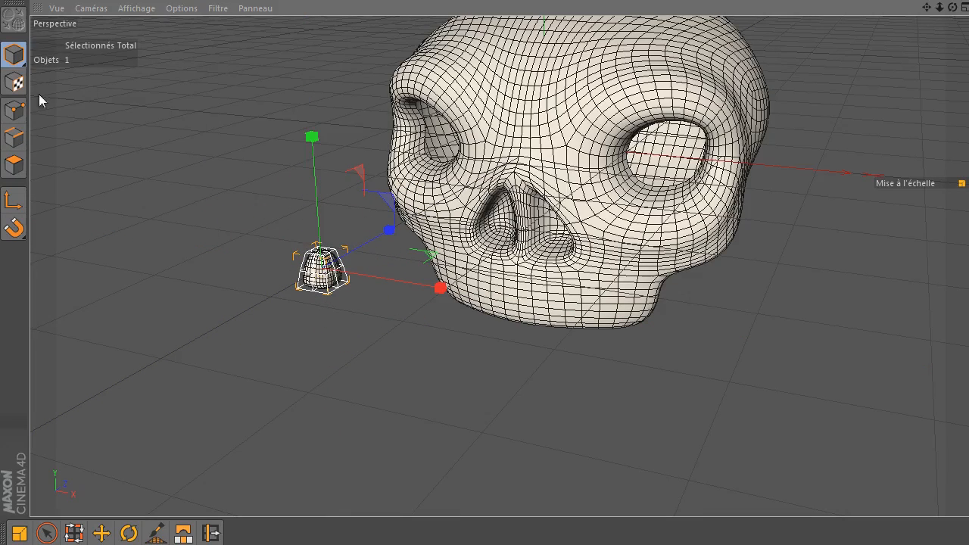
- Move the tooth onto the front of the skull's upper jaw and lower it to the jaw's bottom edge
key("e")
left_click_drag(423, 293, 555, 309)
left_click_drag(953, 7, 934, 30)
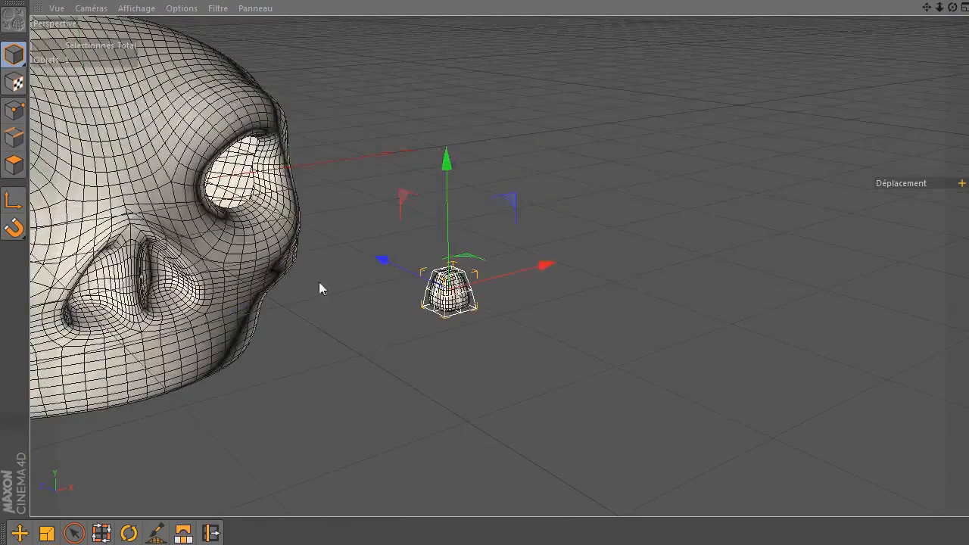
left_click_drag(376, 257, 163, 265)
left_click_drag(320, 113, 219, 300)
left_click_drag(926, 7, 678, 12)
left_click_drag(644, 362, 684, 367)
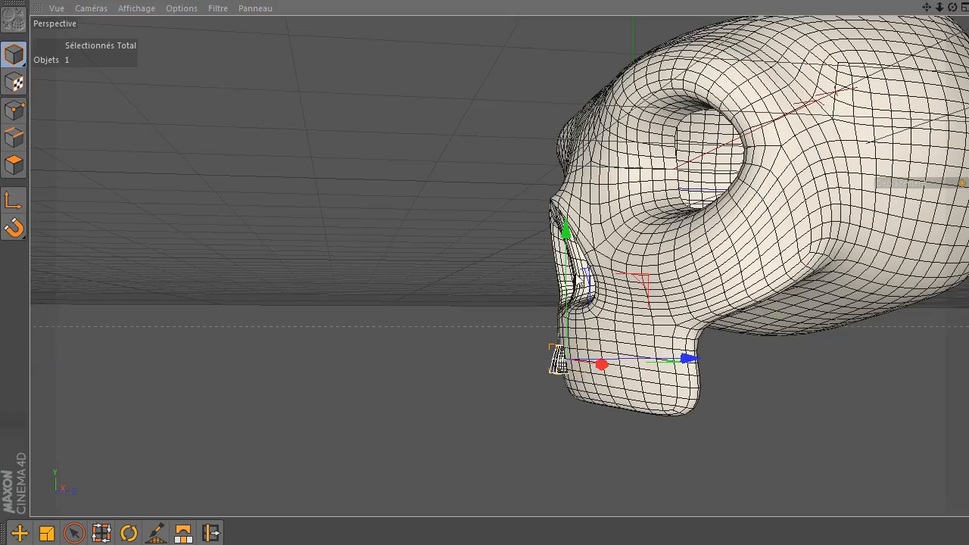
left_click_drag(565, 226, 567, 259)
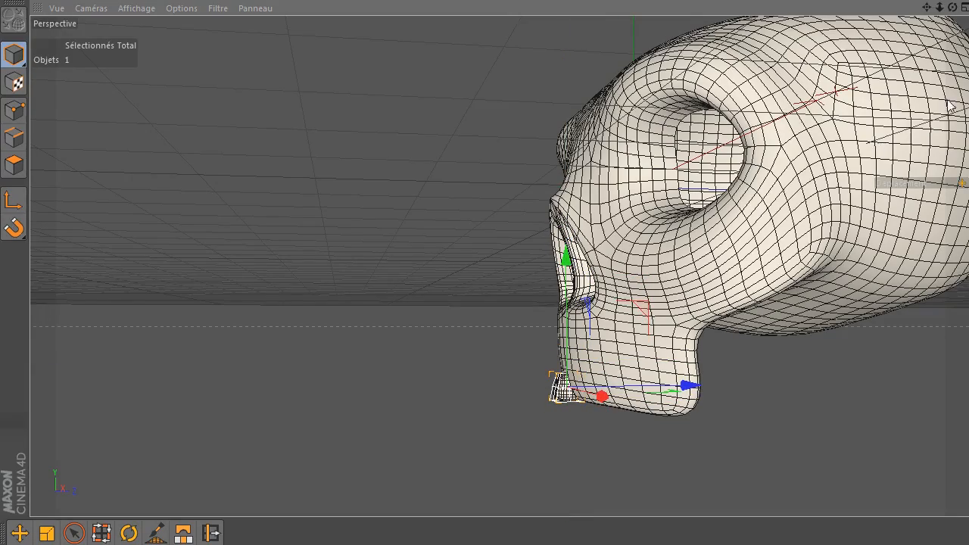
- Shift the tooth sideways to just beside the jaw's centreline and push it slightly back into the jaw
left_click_drag(951, 6, 953, 7)
left_click_drag(871, 326, 947, 303, "alt")
key("t")
left_click(822, 350)
key("e")
left_click_drag(697, 395, 740, 396)
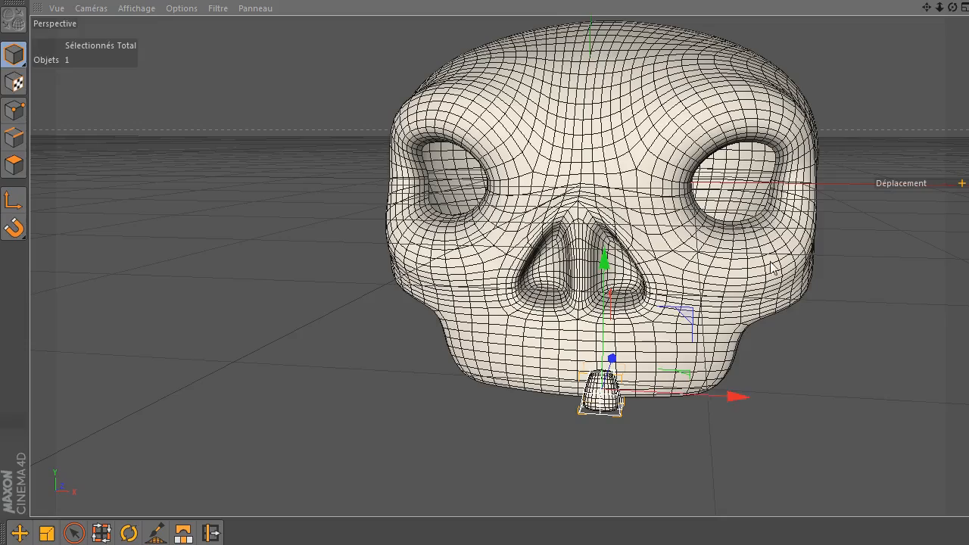
left_click_drag(953, 7, 840, 9)
left_click_drag(732, 389, 739, 389)
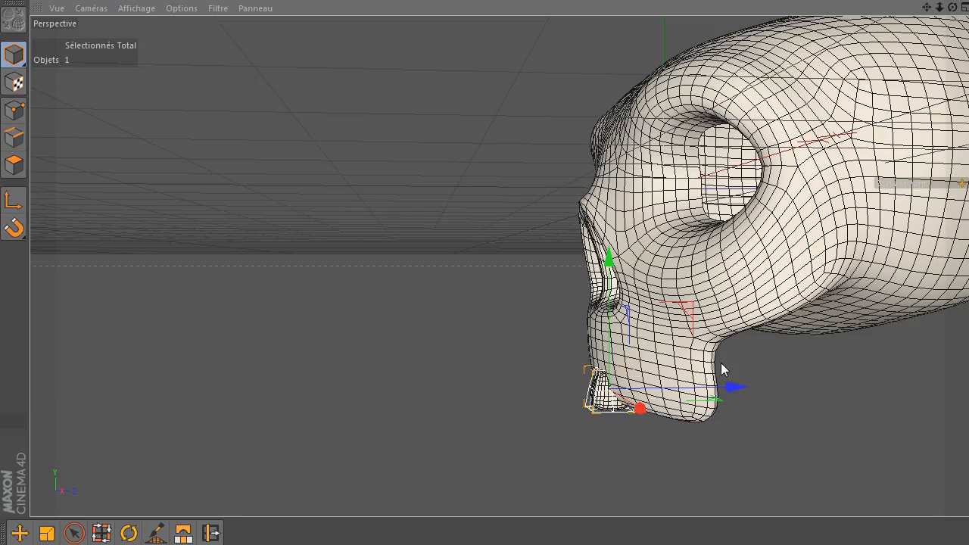
- Tilt the tooth about 12° in pitch to follow the front slope of the jaw, and clear the selection
key("r")
left_click_drag(546, 349, 548, 370)
key("e")
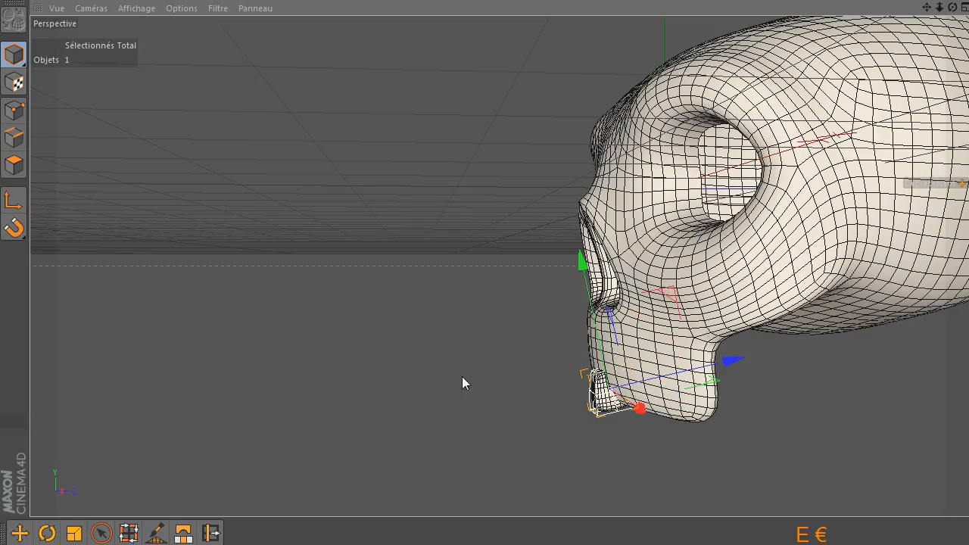
left_click(462, 384)
left_click_drag(952, 7, 952, 10)
left_click(700, 411)
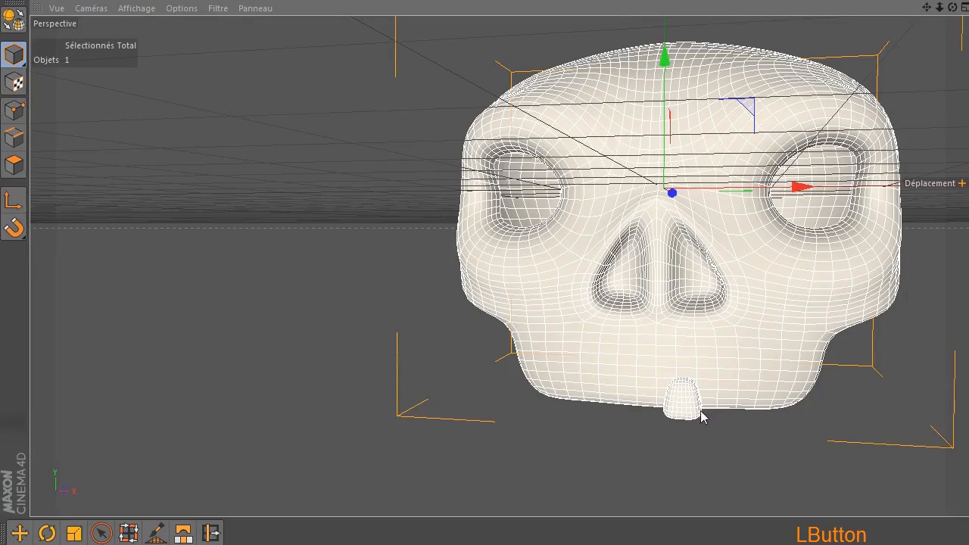
left_click(731, 422)
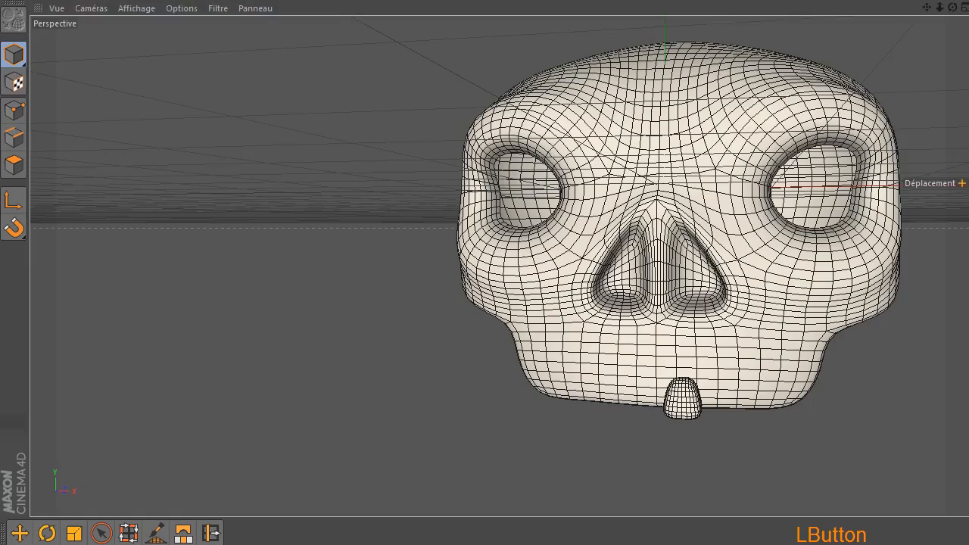
- Duplicate the tooth along X beside the first one and check its place under Geometrie in the object hierarchy
left_click_drag(810, 401, 875, 382, "ctrl")
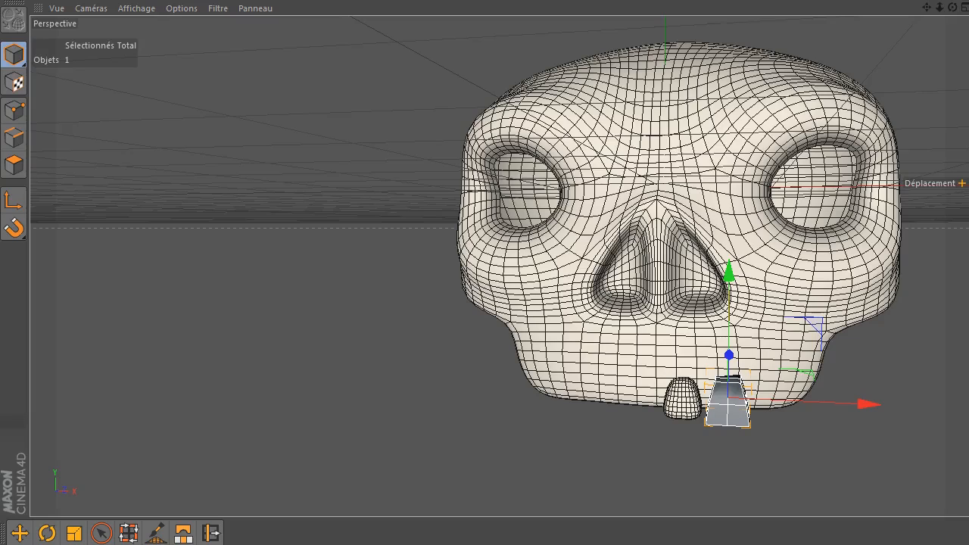
left_click_drag(846, 400, 842, 400)
left_click_drag(968, 80, 711, 83)
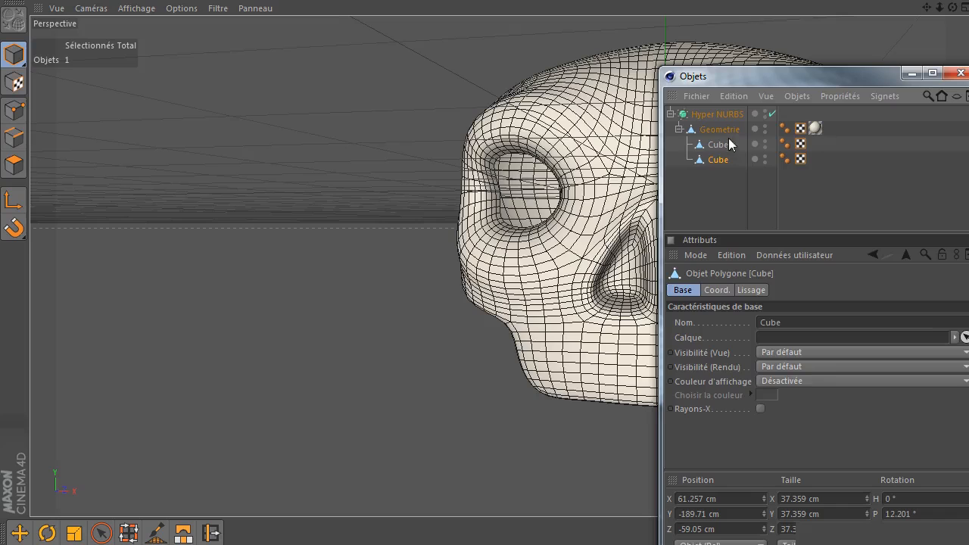
left_click_drag(774, 76, 968, 80)
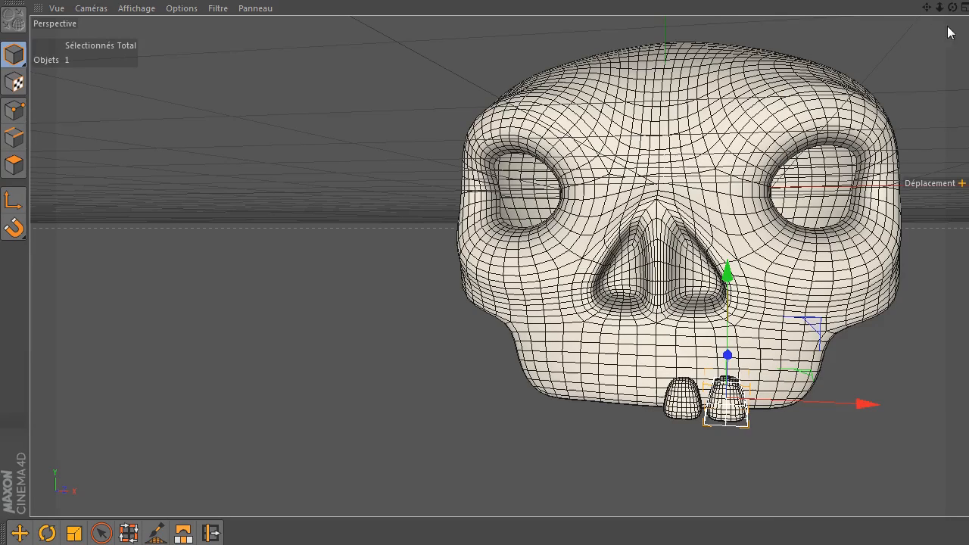
- Push the second tooth slightly back in depth so it follows the jaw's curve
left_click_drag(953, 7, 882, 11)
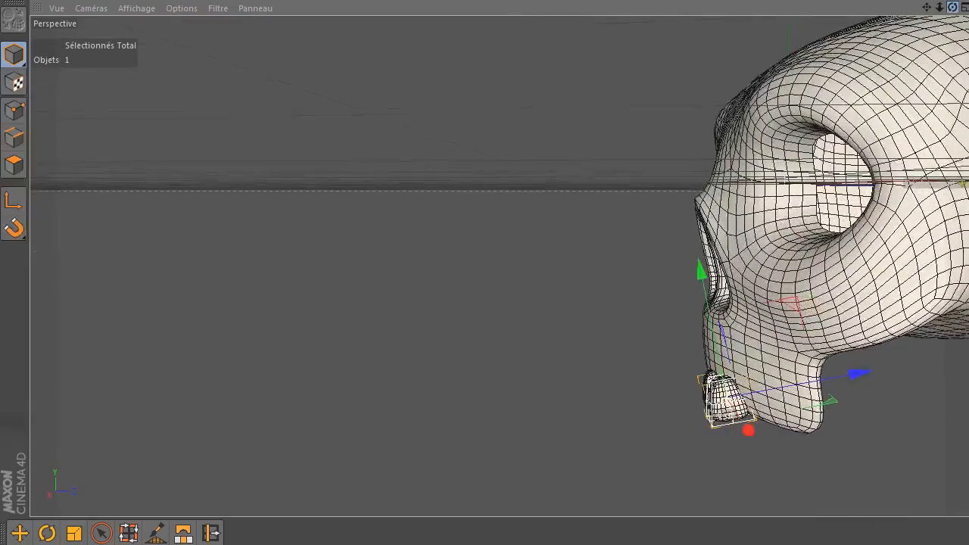
left_click_drag(843, 385, 854, 385)
left_click_drag(925, 5, 964, 7)
left_click_drag(439, 292, 437, 286)
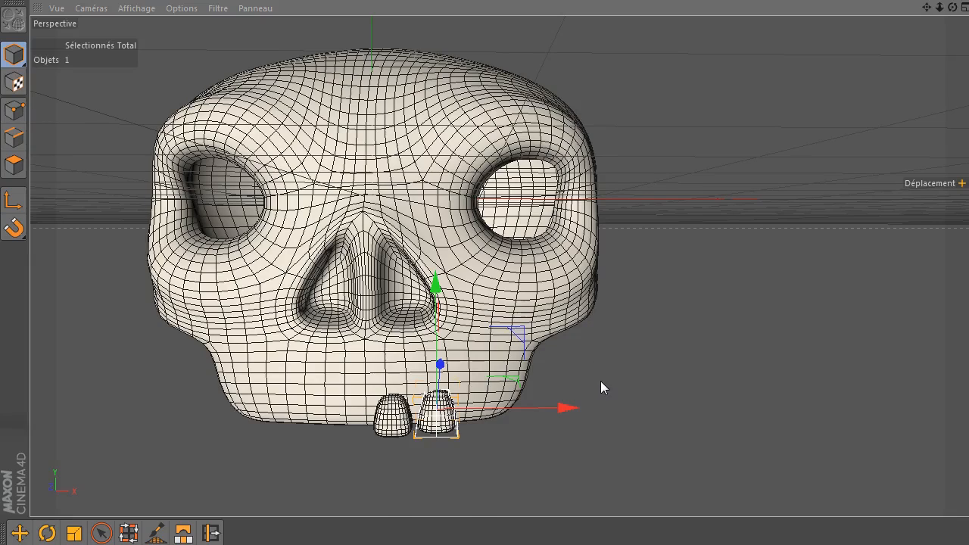
- Rotate the second tooth slightly and adjust its position to line up with the first, then clear the selection
key("r")
mouse_move(480, 347)
left_mouse_down()
mouse_move(456, 340)
mouse_move(473, 342)
left_mouse_up()
key("e")
left_click_drag(417, 285, 421, 292)
left_click(526, 350)
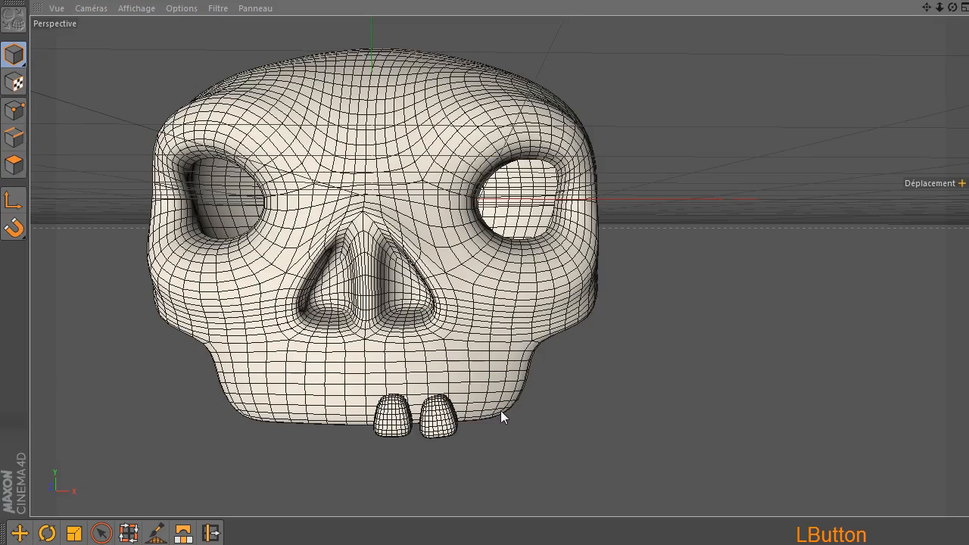
- Render the viewport from the front and from the side to check the skull with its two teeth
key("ctrl")
key("ctrl+r")
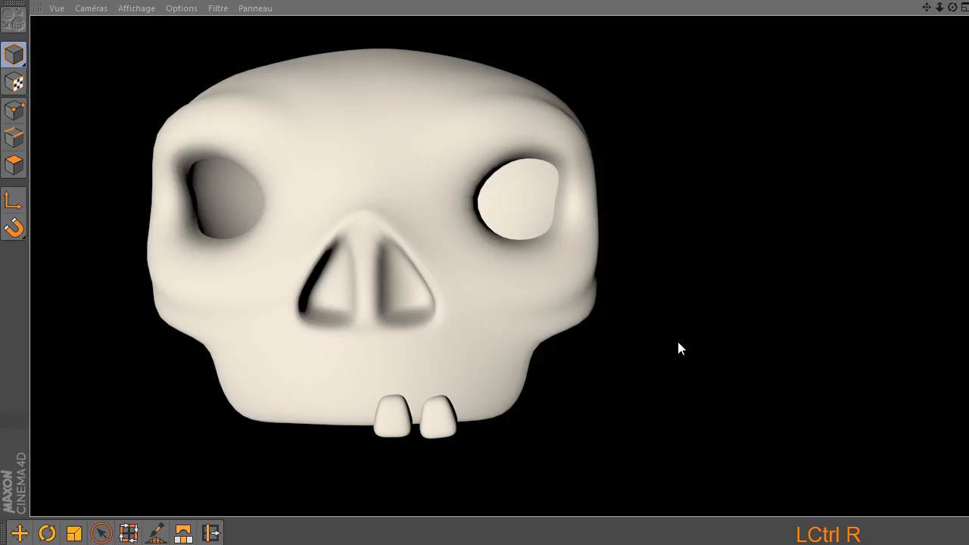
left_click(622, 350)
left_click_drag(953, 7, 885, 93)
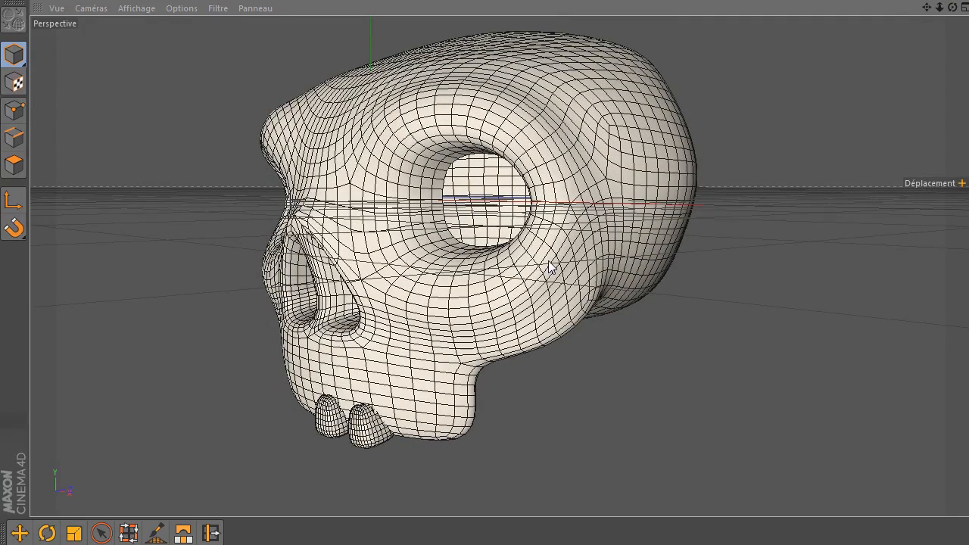
key("ctrl+r")
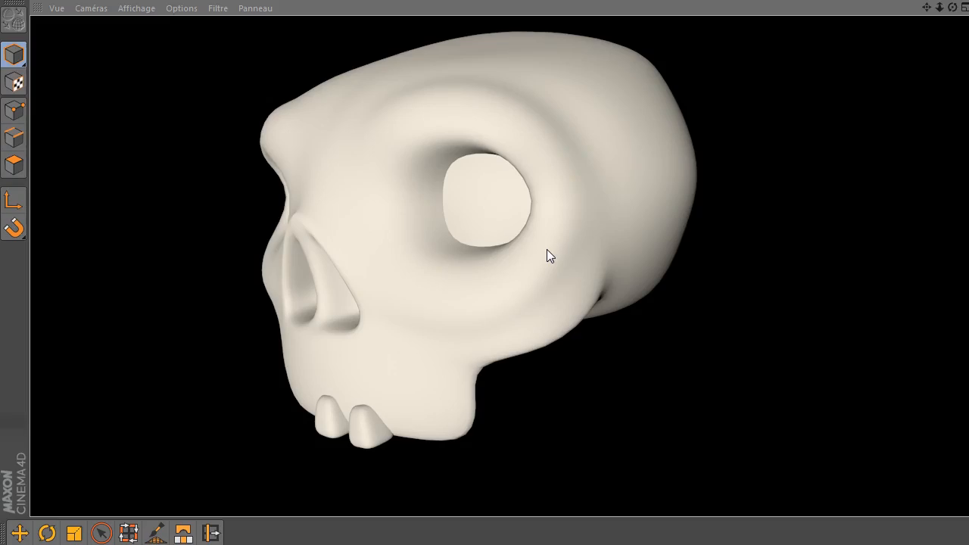
left_click(660, 333)
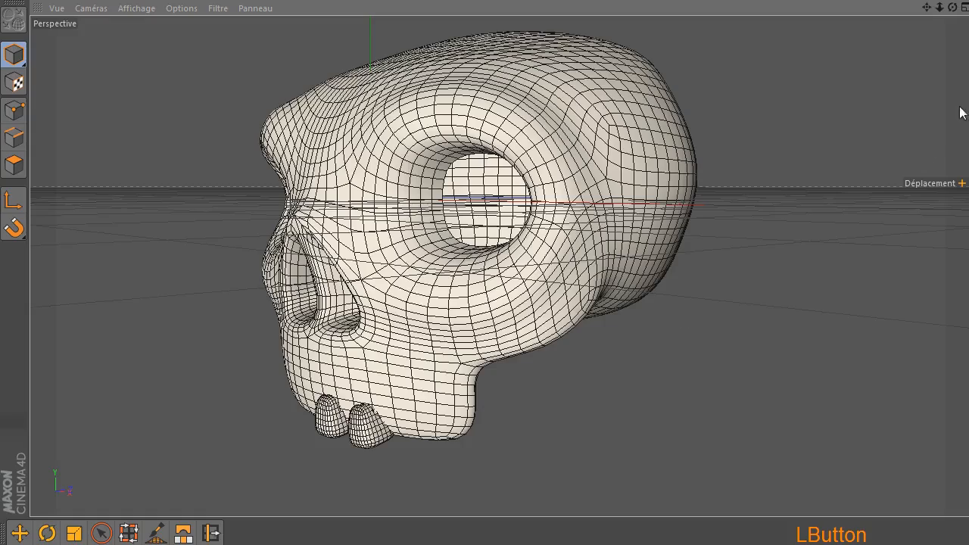
- Show the Geometrie mesh in point mode and examine the skull's control cage from both sides
left_click_drag(939, 7, 804, 200)
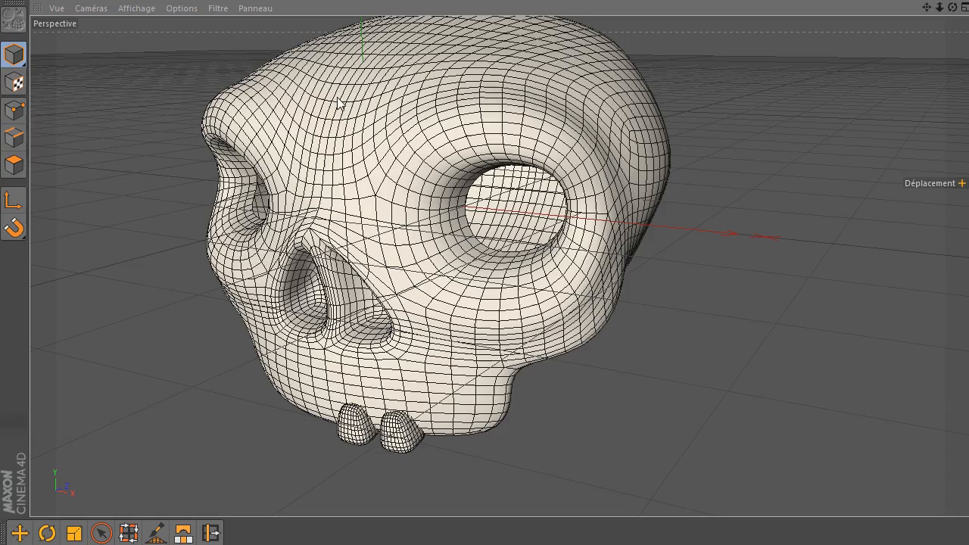
right_click(121, 54)
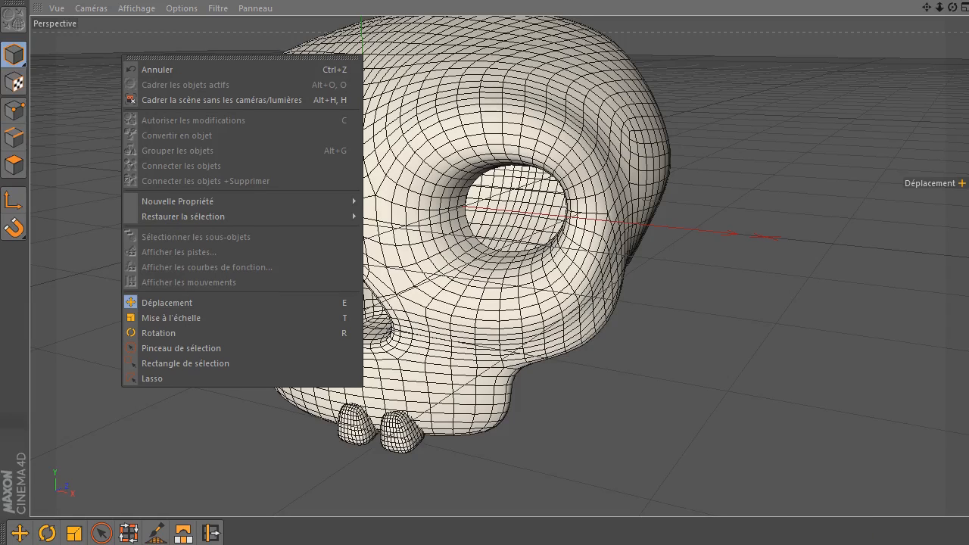
left_click(269, 280)
left_click(14, 112)
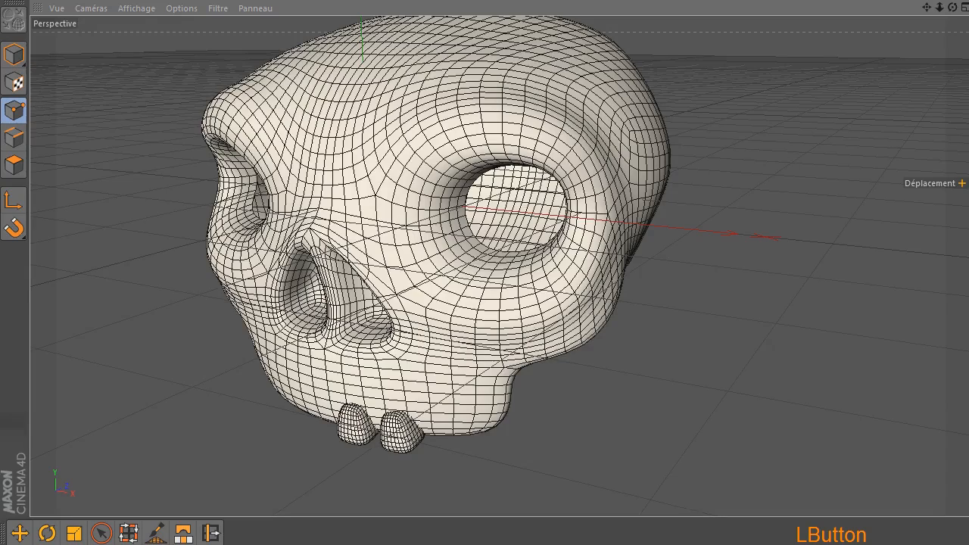
right_click(695, 33)
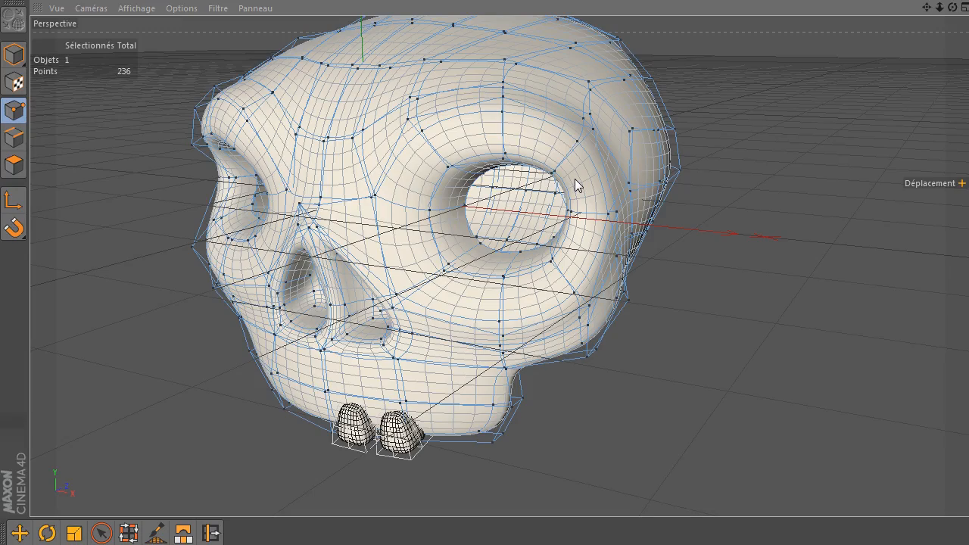
left_click_drag(953, 9, 885, 13)
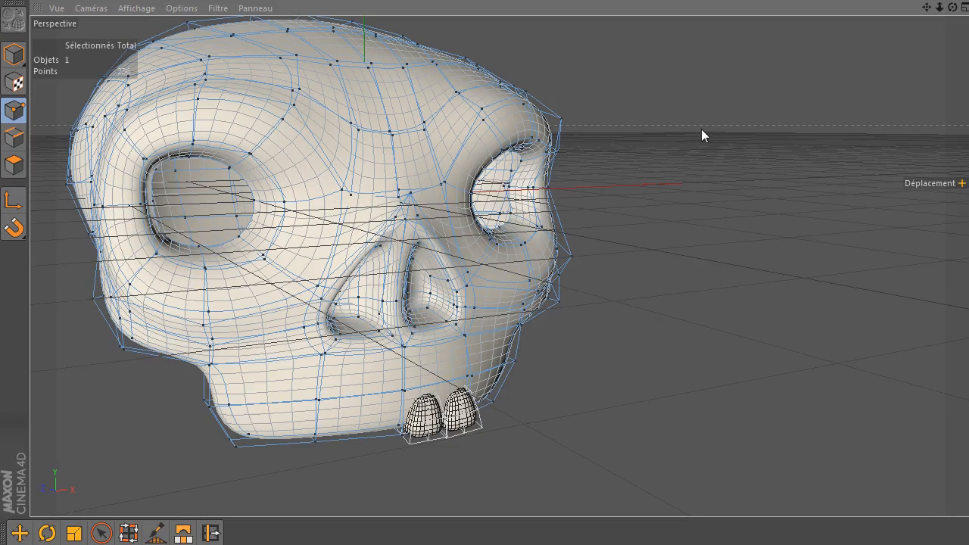
left_click_drag(953, 7, 905, 21)
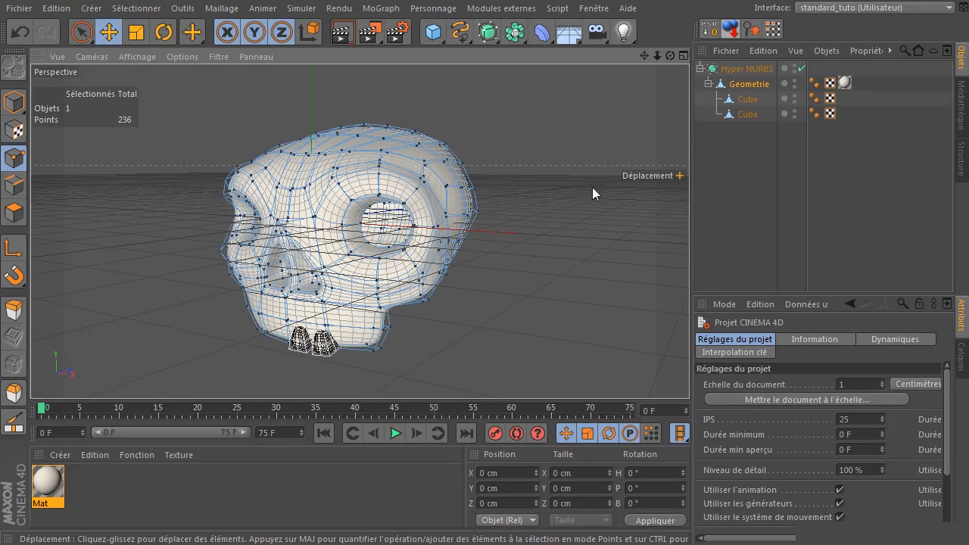
left_click_drag(670, 56, 597, 68)
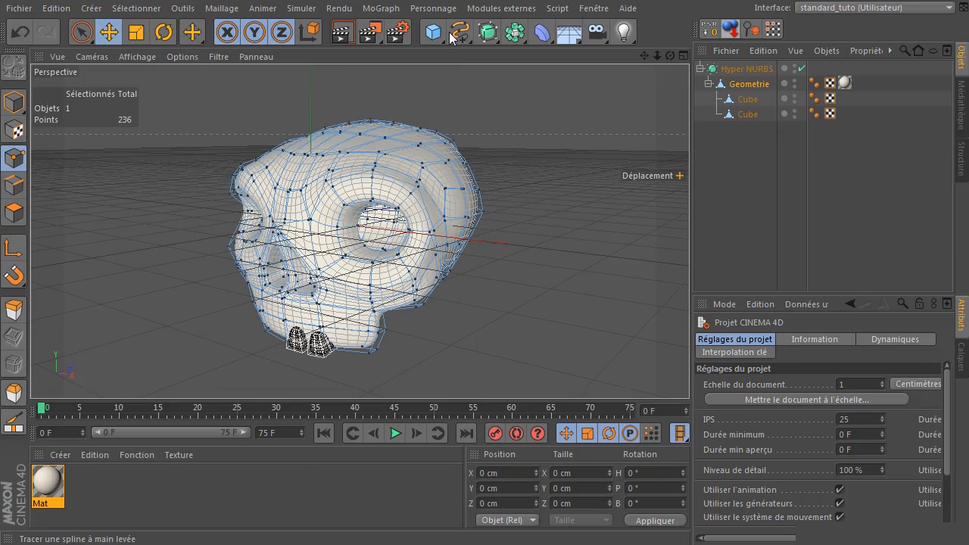
- Deselect all objects and activate the Live Selection tool
left_click(753, 175)
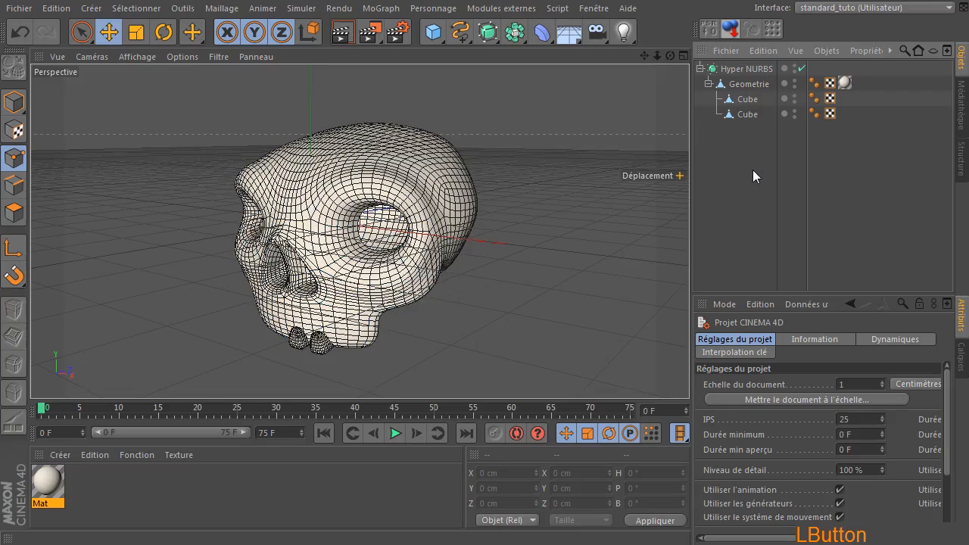
left_click(82, 31)
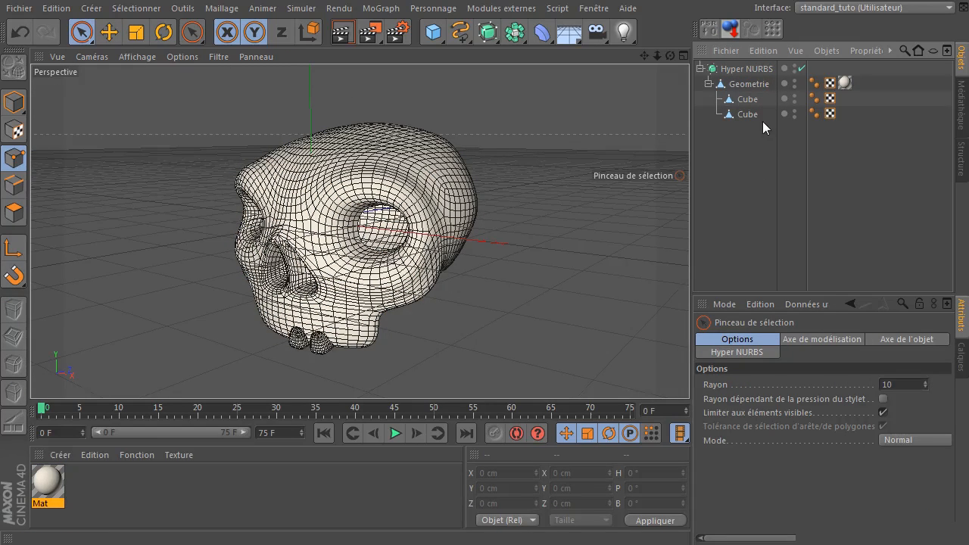
left_click(507, 199)
left_click_drag(668, 58, 722, 181)
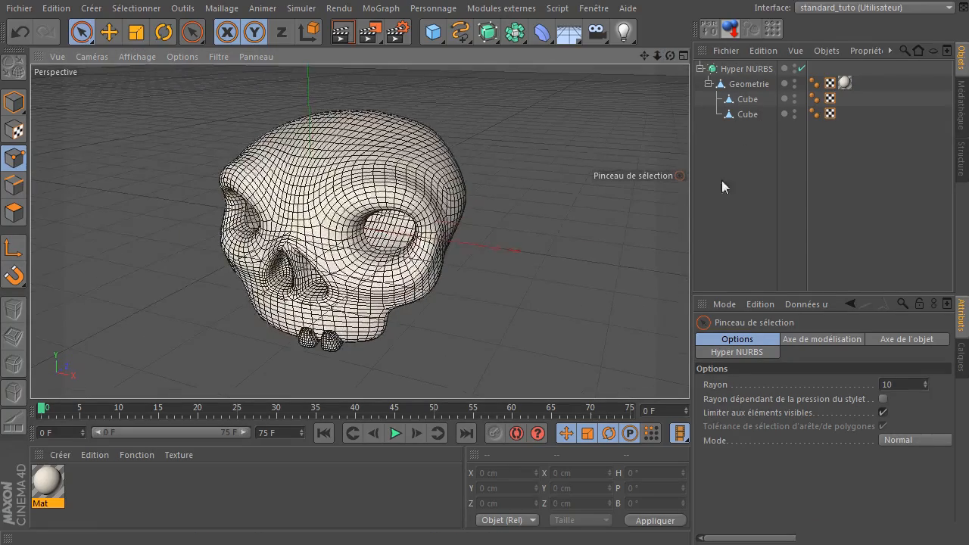
left_click_drag(728, 142, 767, 91)
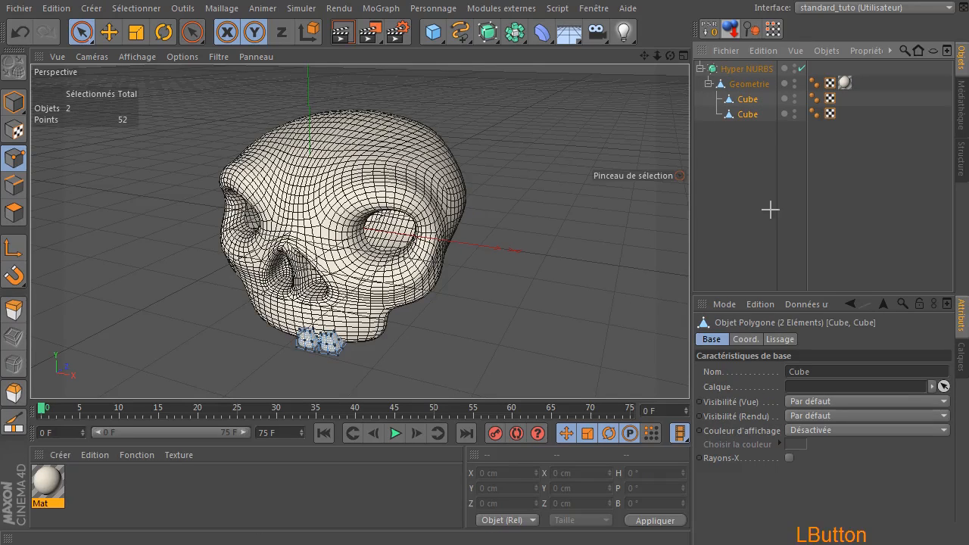
left_click(770, 210)
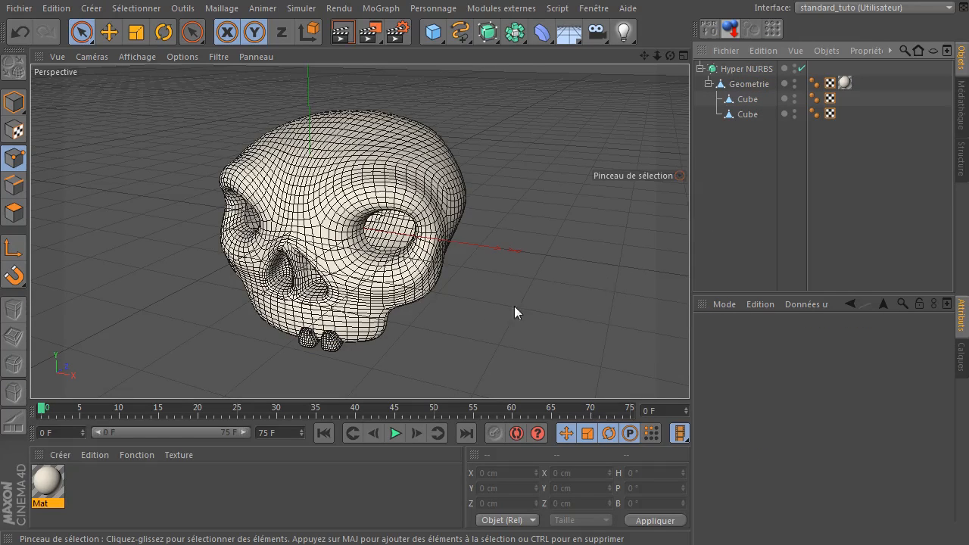
- Hide the two tooth cubes and review the bare skull from the front and side
left_click_drag(670, 55, 617, 114)
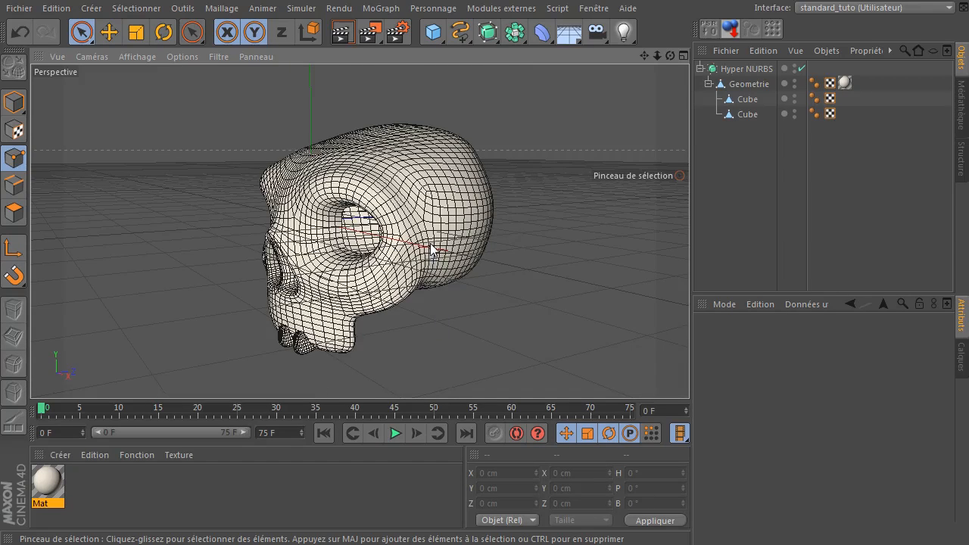
left_click_drag(670, 55, 613, 56)
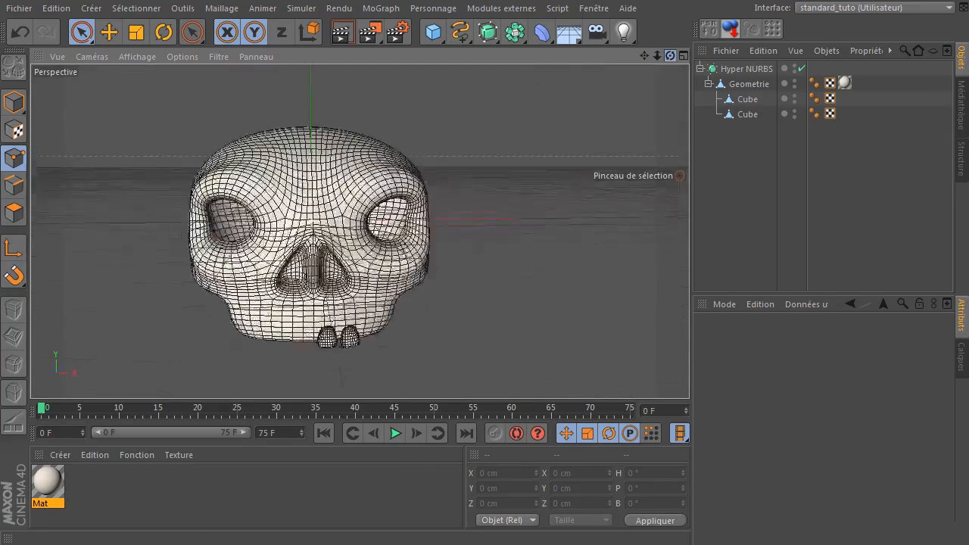
left_click(795, 99)
left_click(795, 113)
left_click_drag(670, 56, 569, 57)
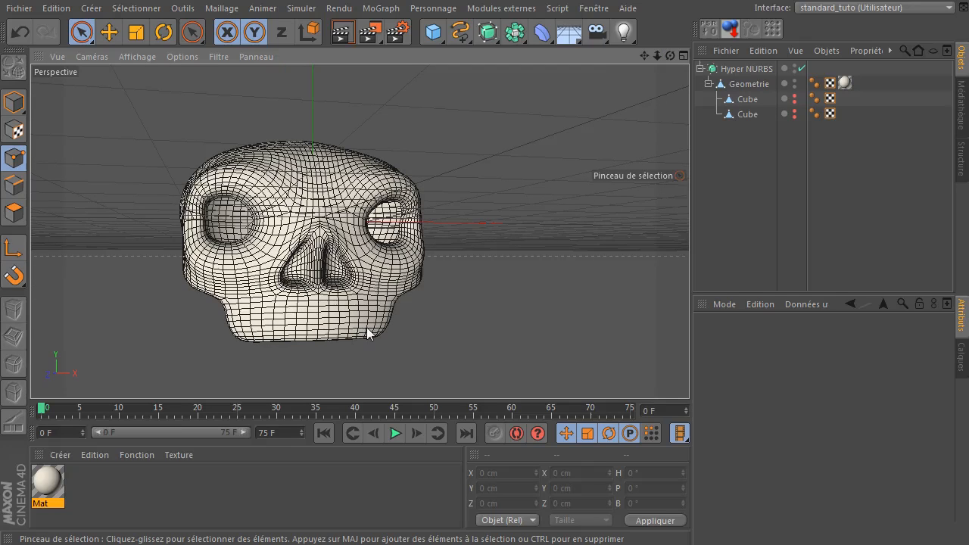
left_click_drag(670, 55, 597, 128)
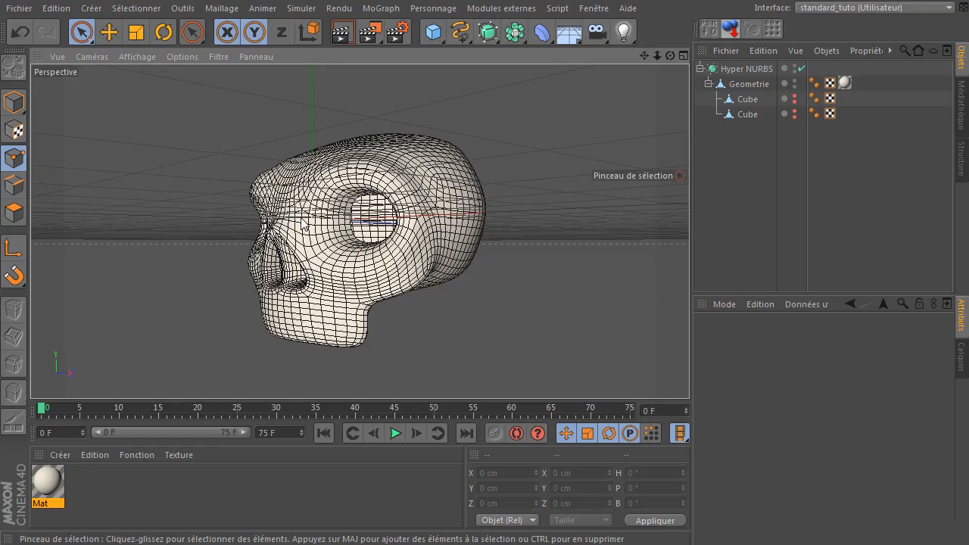